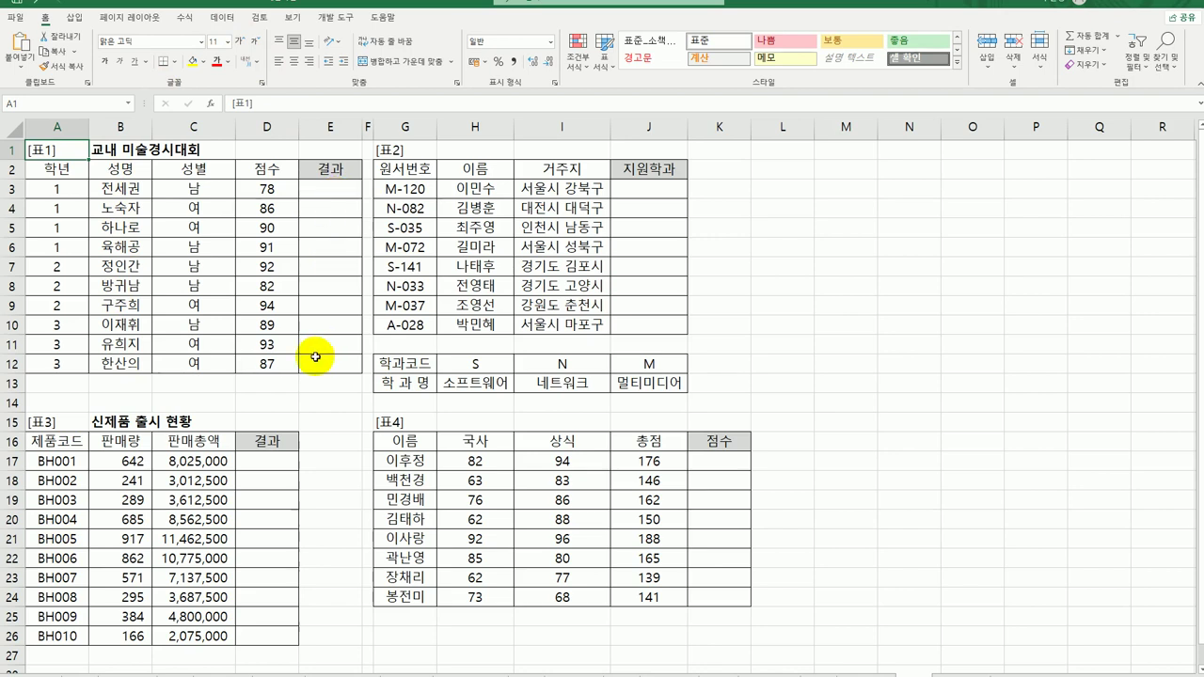
# Step: Start a RANK.EQ formula in E3, the first 결과 cell of 표1, and open its function arguments
pyautogui.click(320, 189)
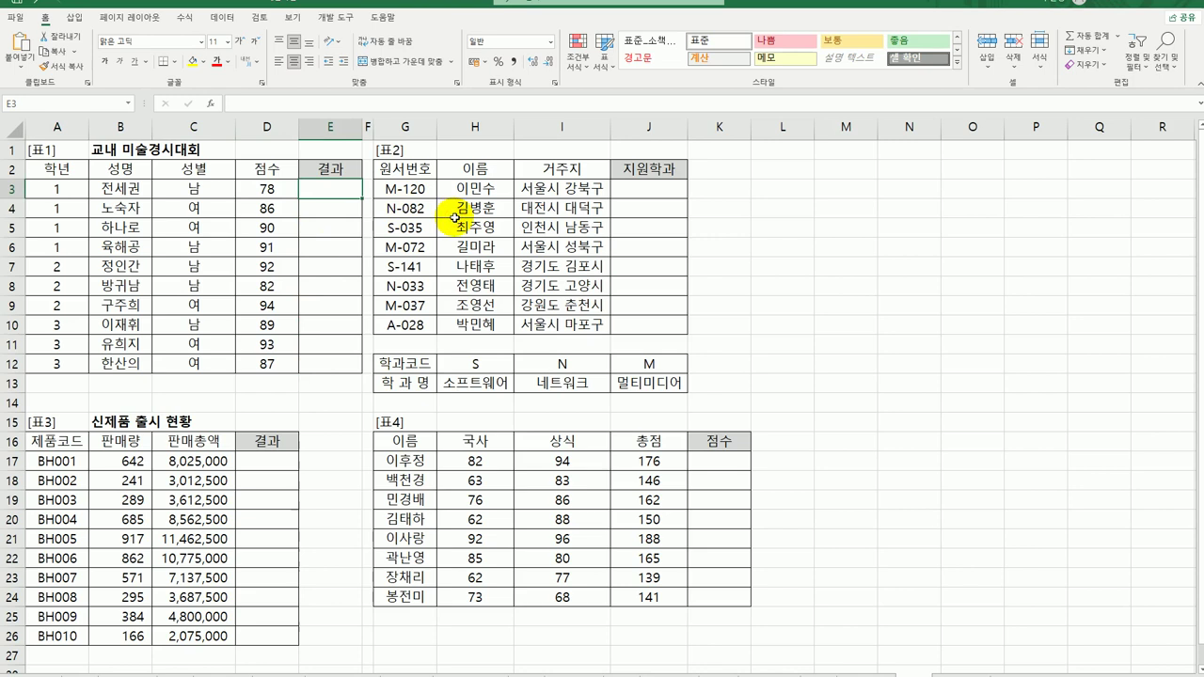
pyautogui.write('=')
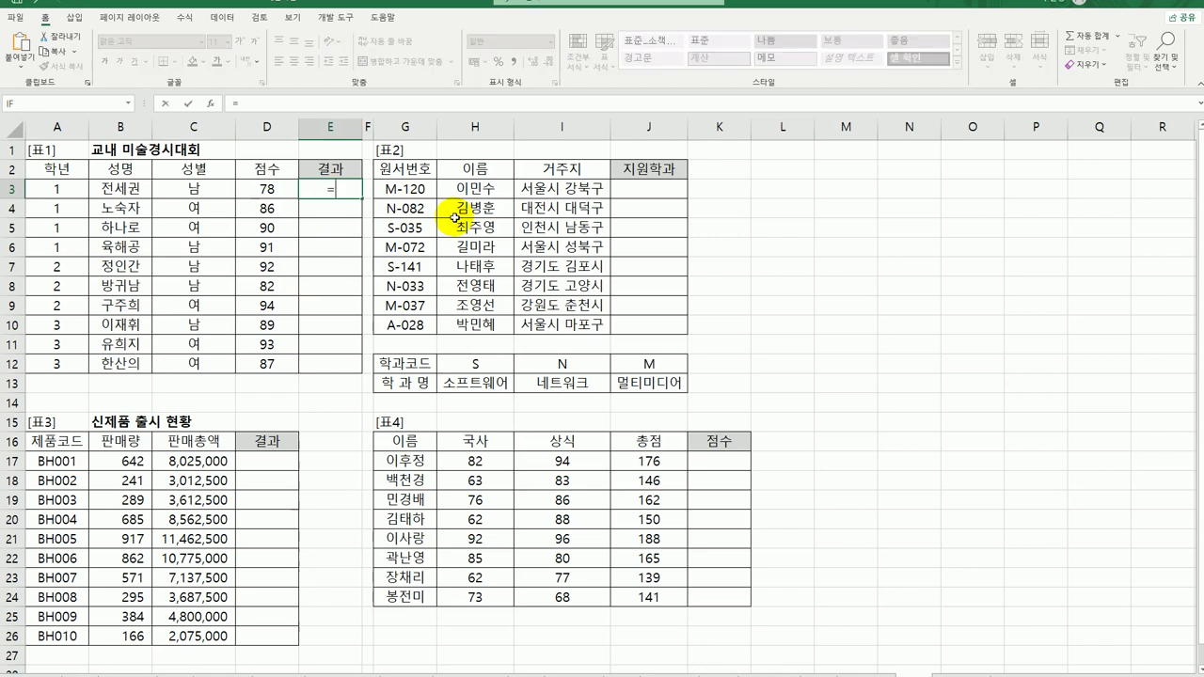
pyautogui.write('ㄱ')
pyautogui.write('rank.')
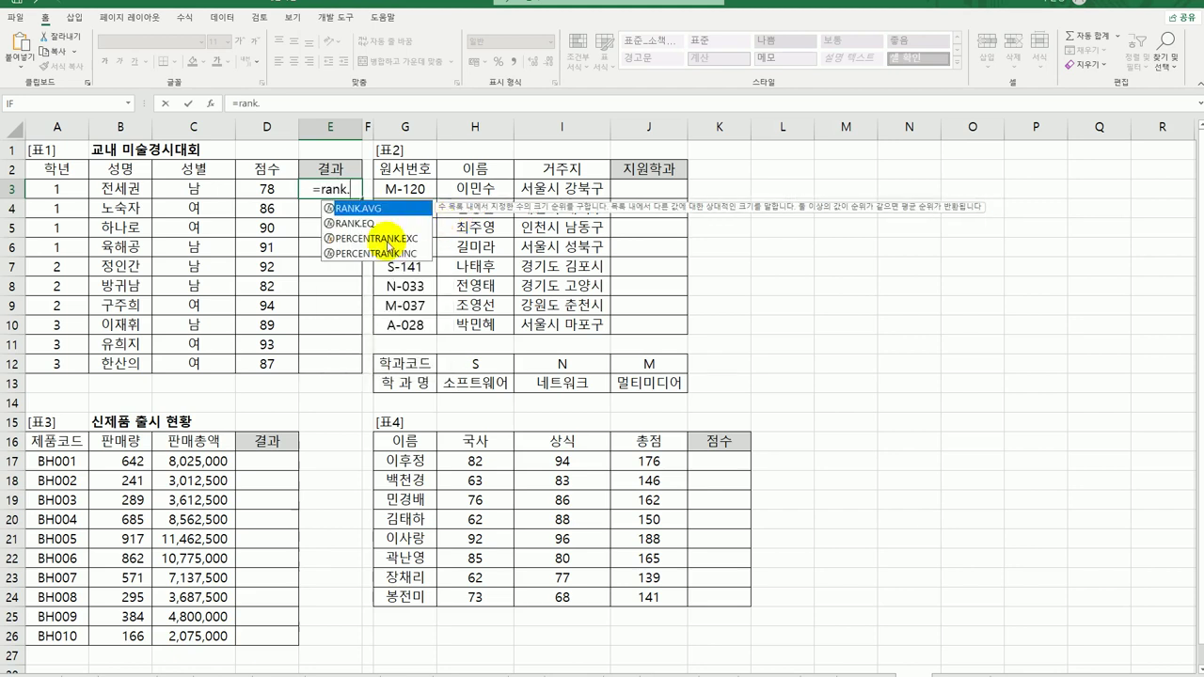
pyautogui.doubleClick(374, 225)
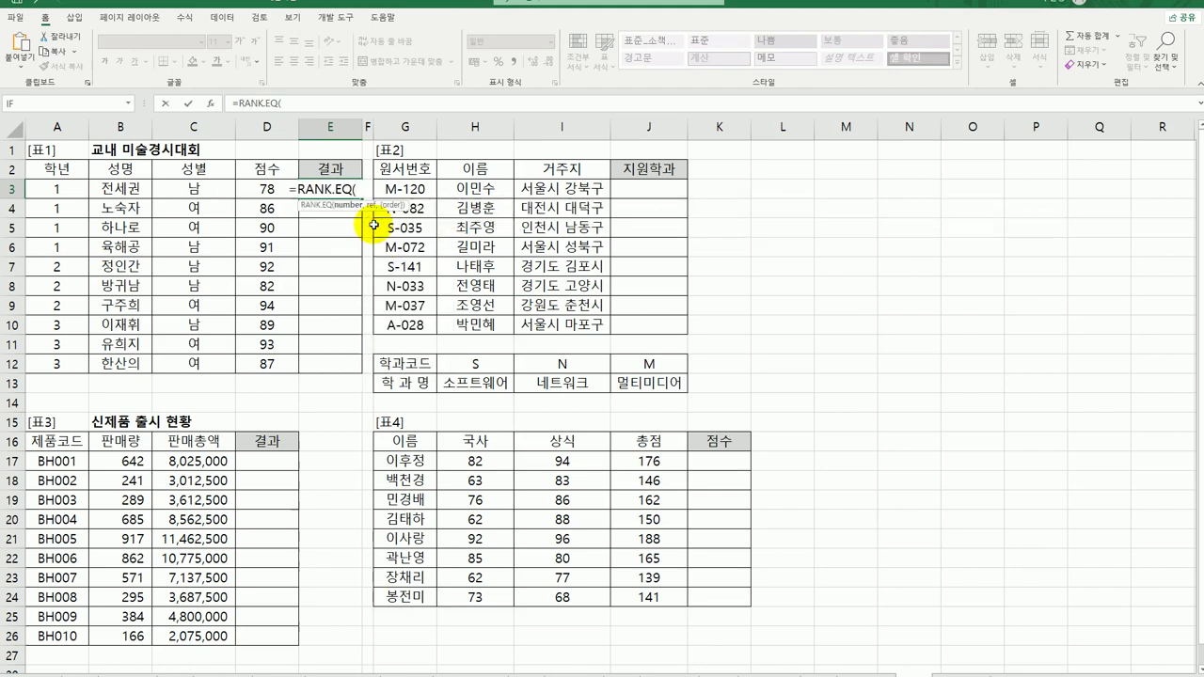
pyautogui.click(210, 103)
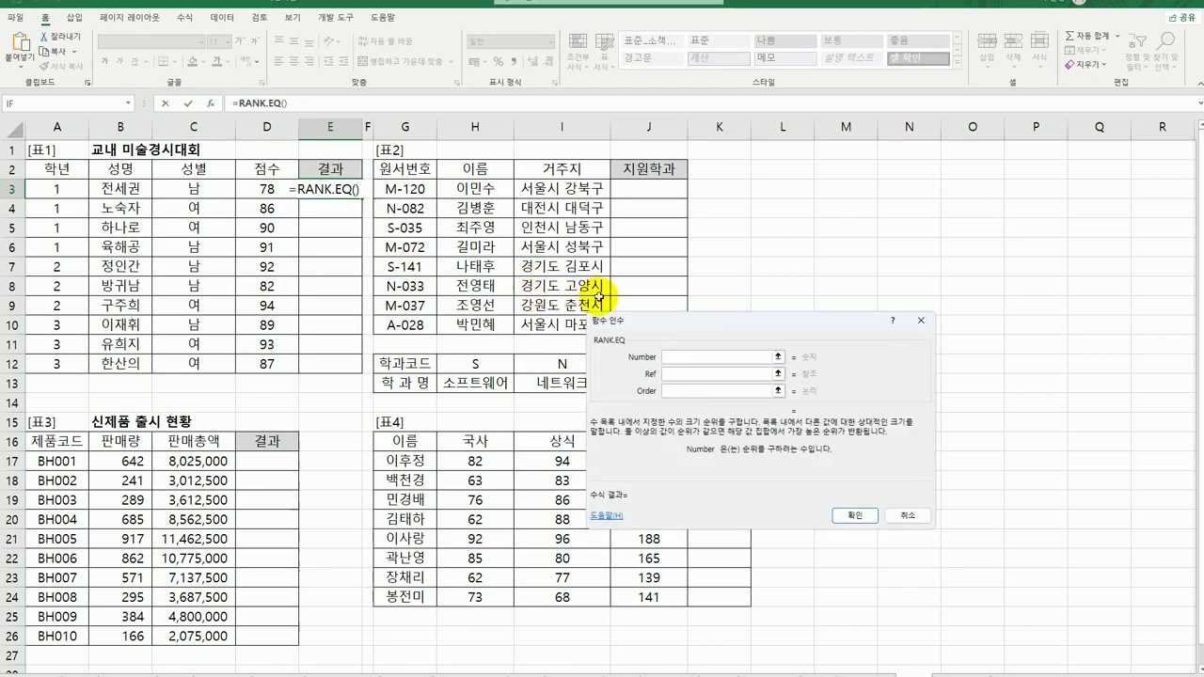
# Step: Rank D3 within the absolute range $D$3:$D$12 using order 0, and fill the formula down to E12
pyautogui.click(672, 358)
pyautogui.click(268, 188)
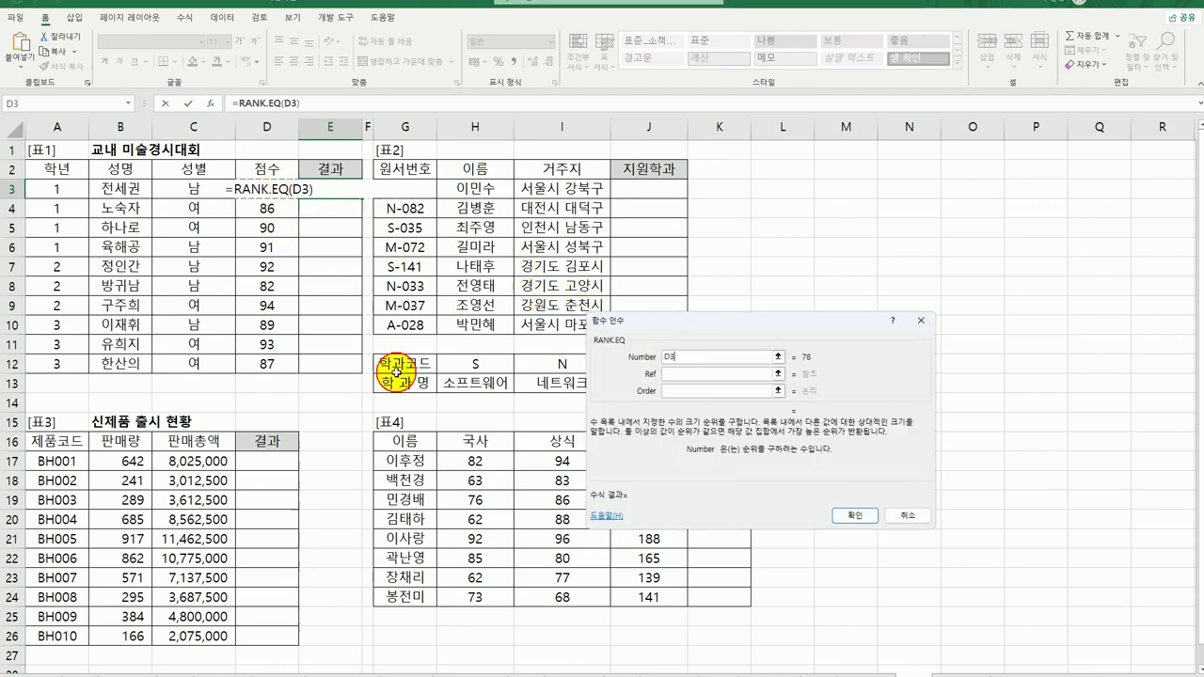
pyautogui.click(672, 373)
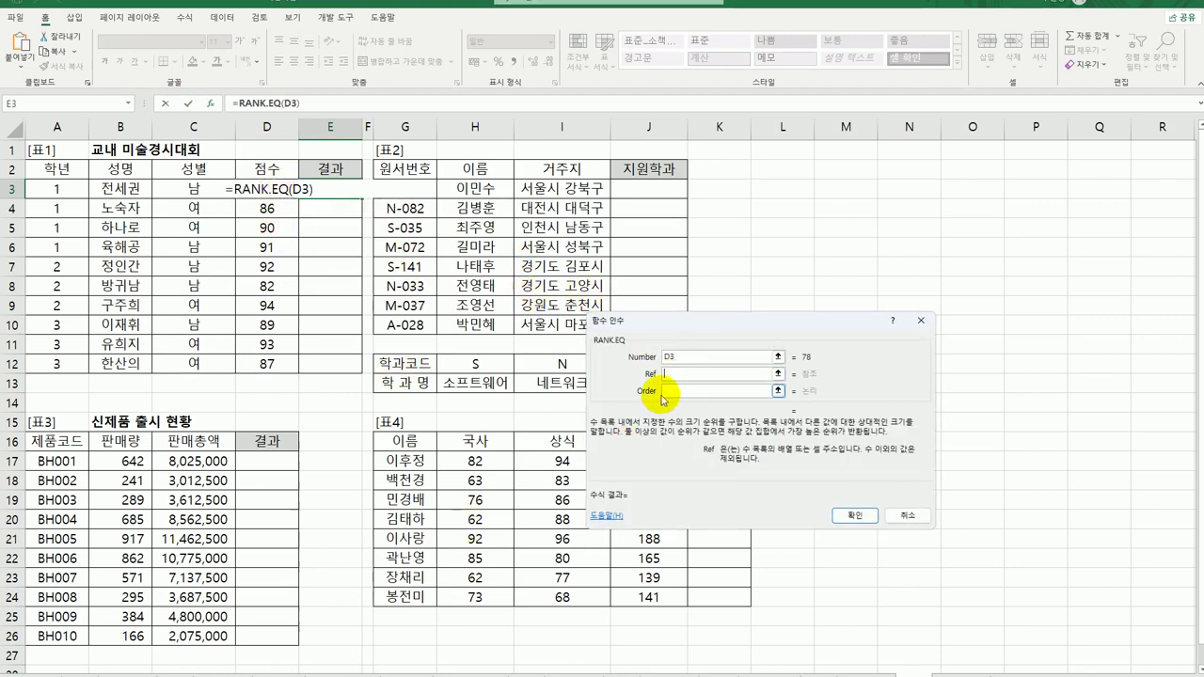
pyautogui.click(249, 191)
pyautogui.moveTo(247, 202); pyautogui.dragTo(263, 365)
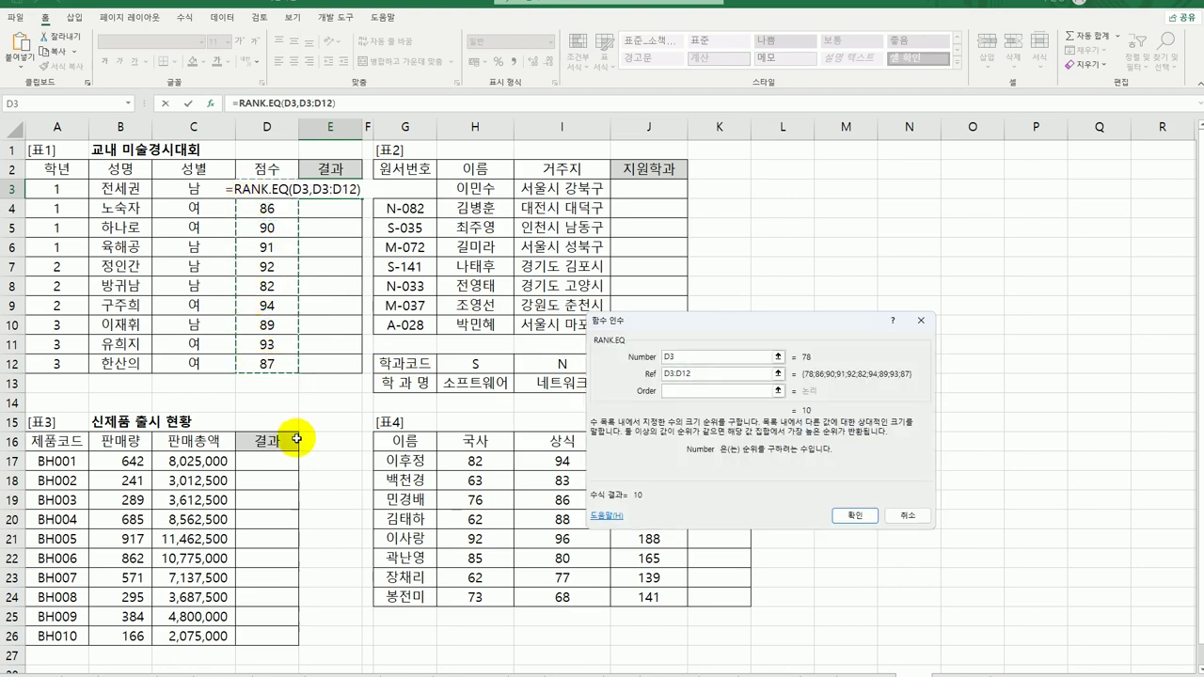
pyautogui.press('F4')
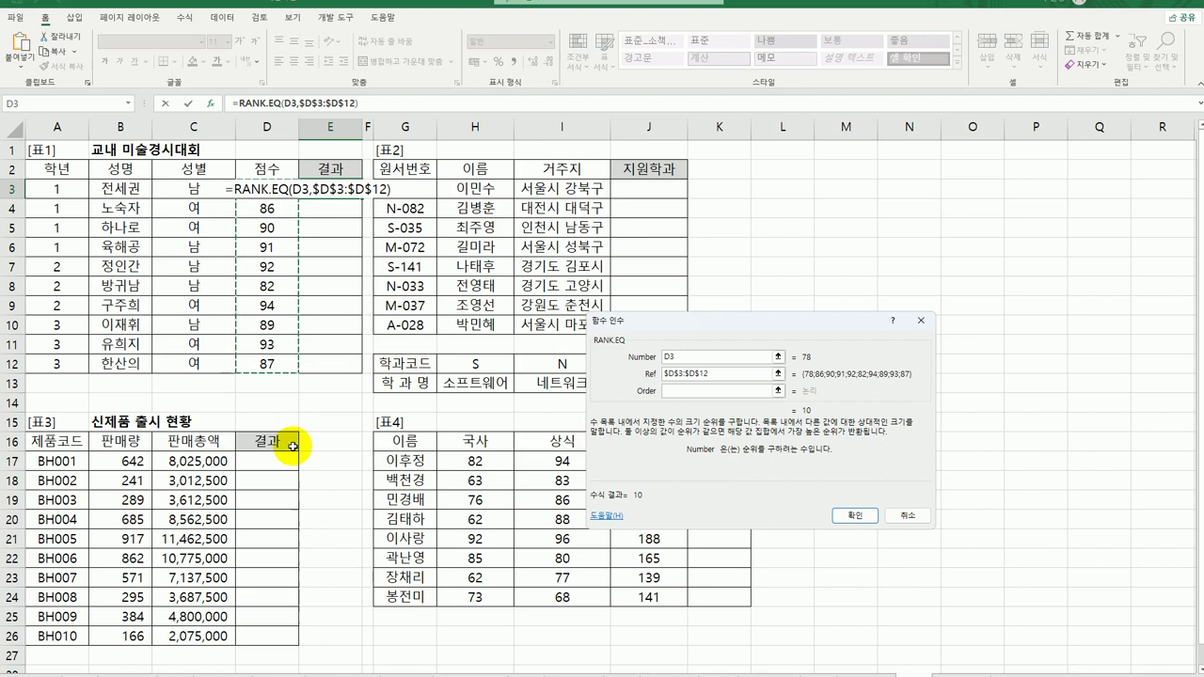
pyautogui.click(673, 393)
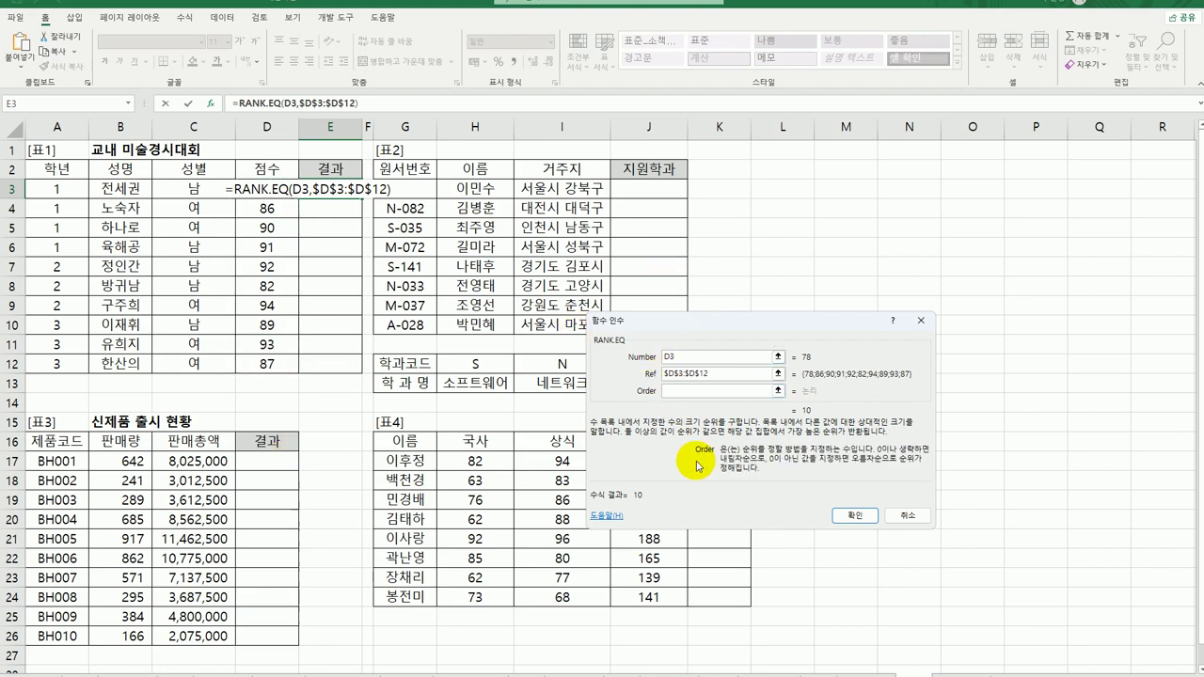
pyautogui.write('0')
pyautogui.click(855, 516)
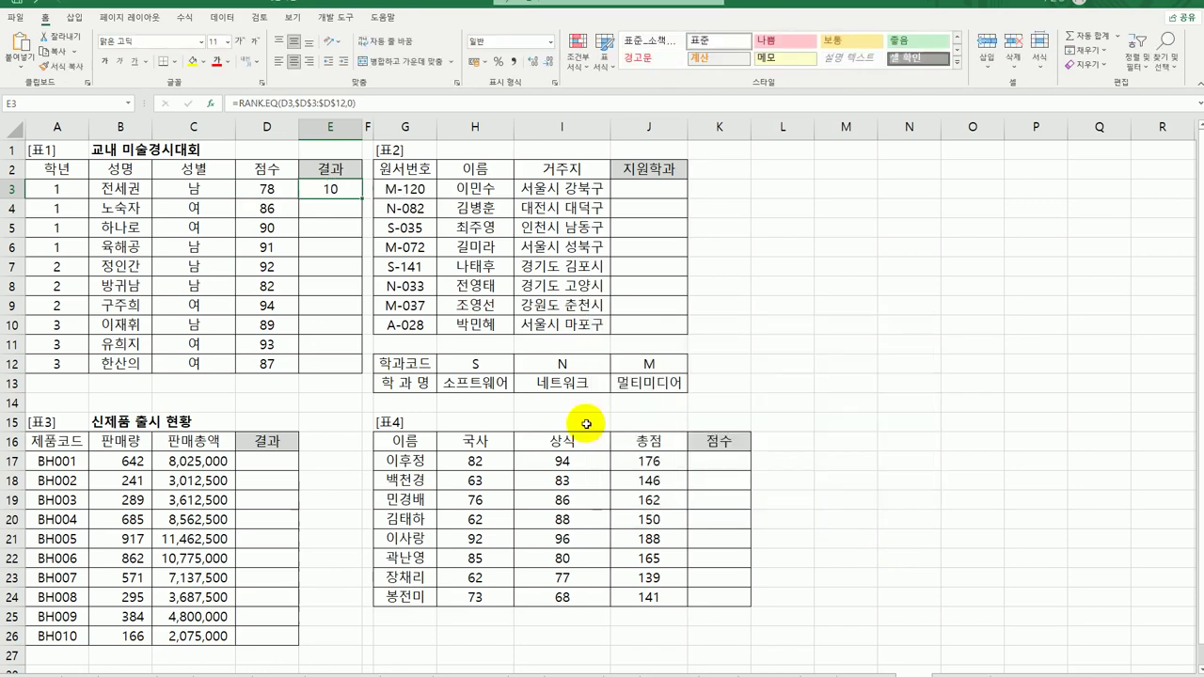
pyautogui.moveTo(361, 199); pyautogui.dragTo(355, 376)
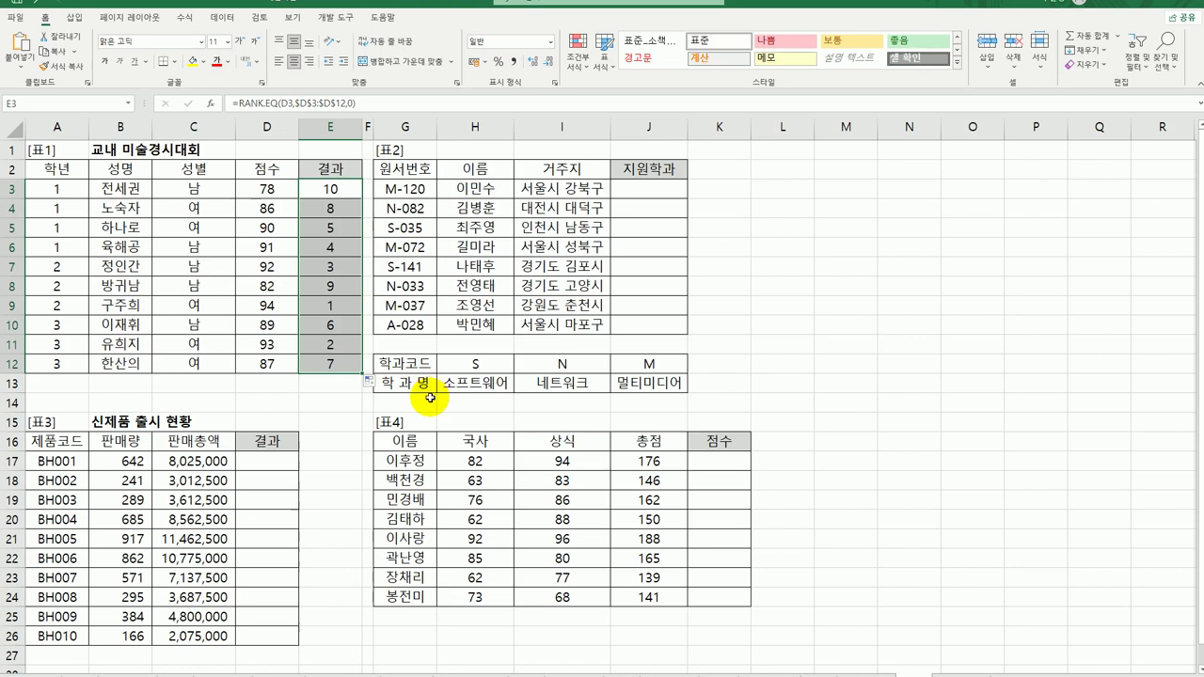
# Step: Wrap the RANK.EQ formula in E3 in a CHOOSE function with the rank as its index, and open the CHOOSE arguments
pyautogui.doubleClick(340, 189)
pyautogui.click(247, 189)
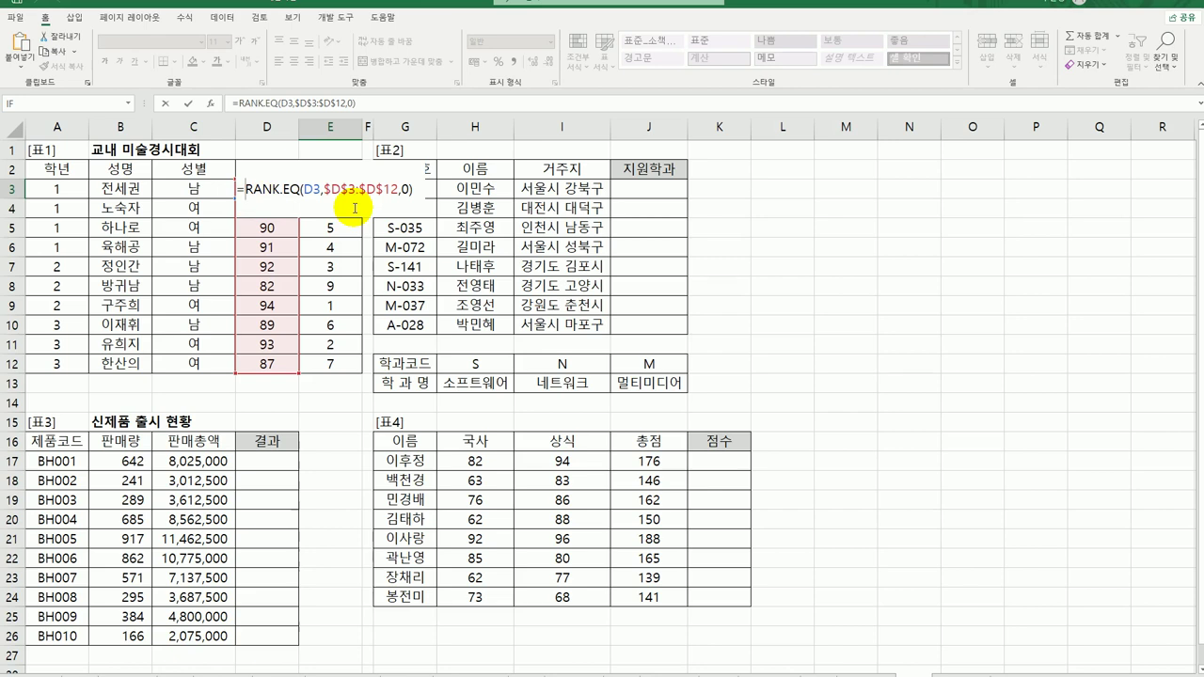
pyautogui.write('choo')
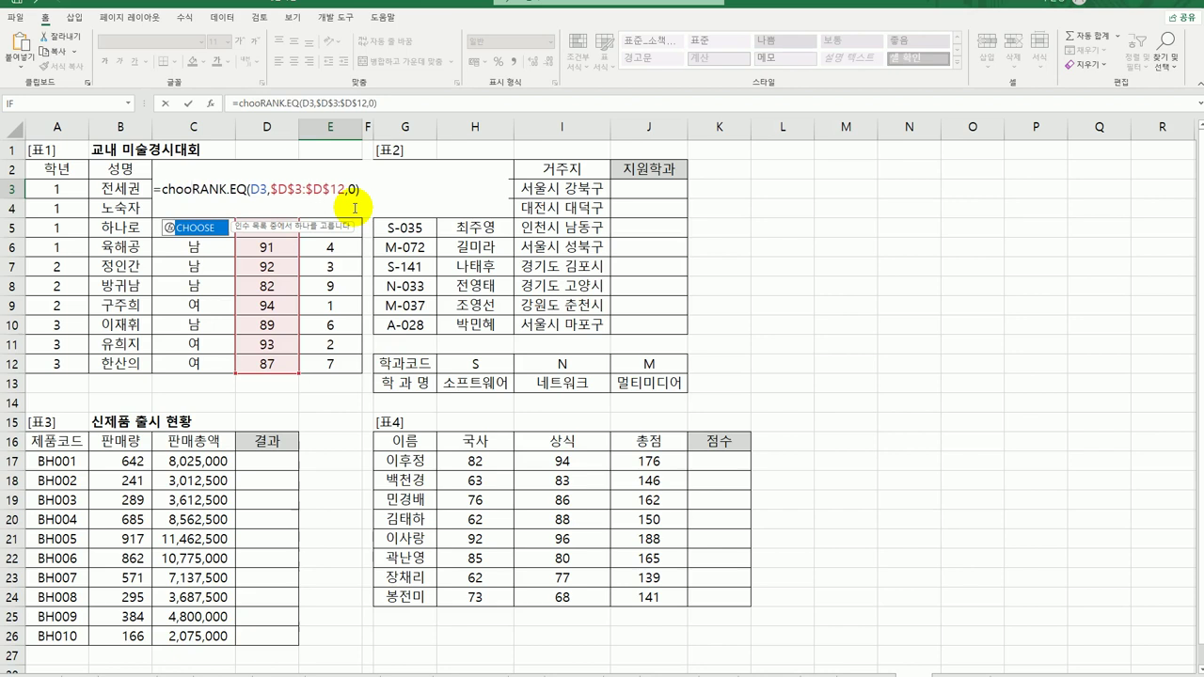
pyautogui.doubleClick(196, 227)
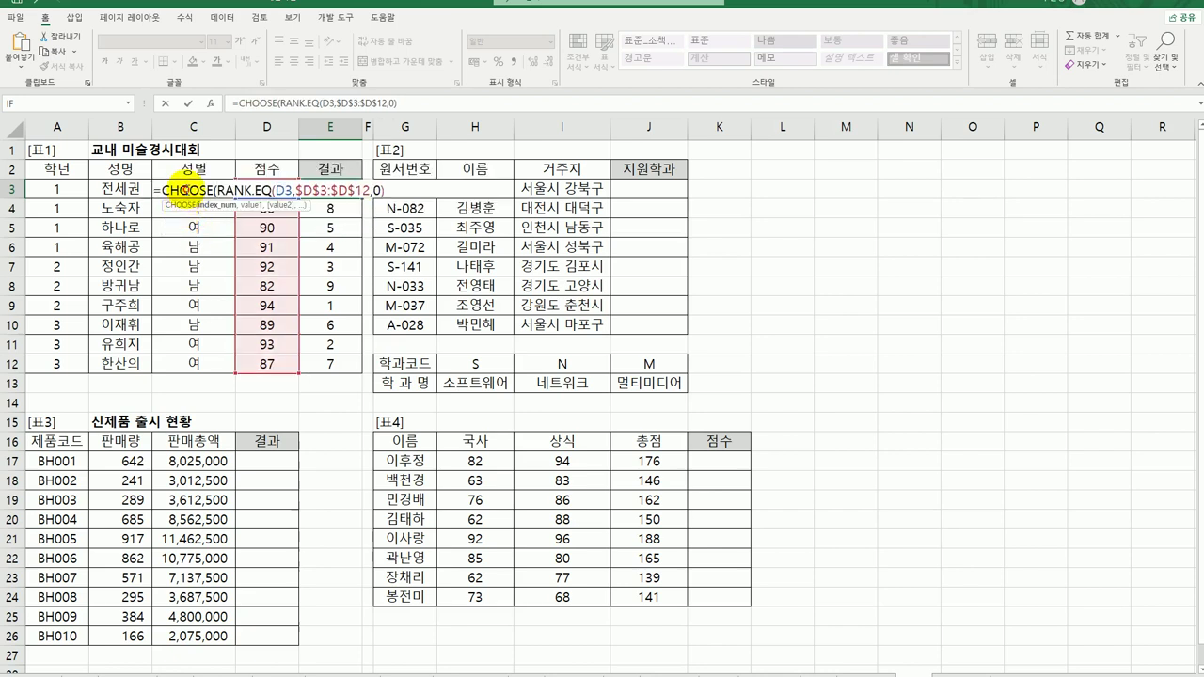
pyautogui.click(210, 105)
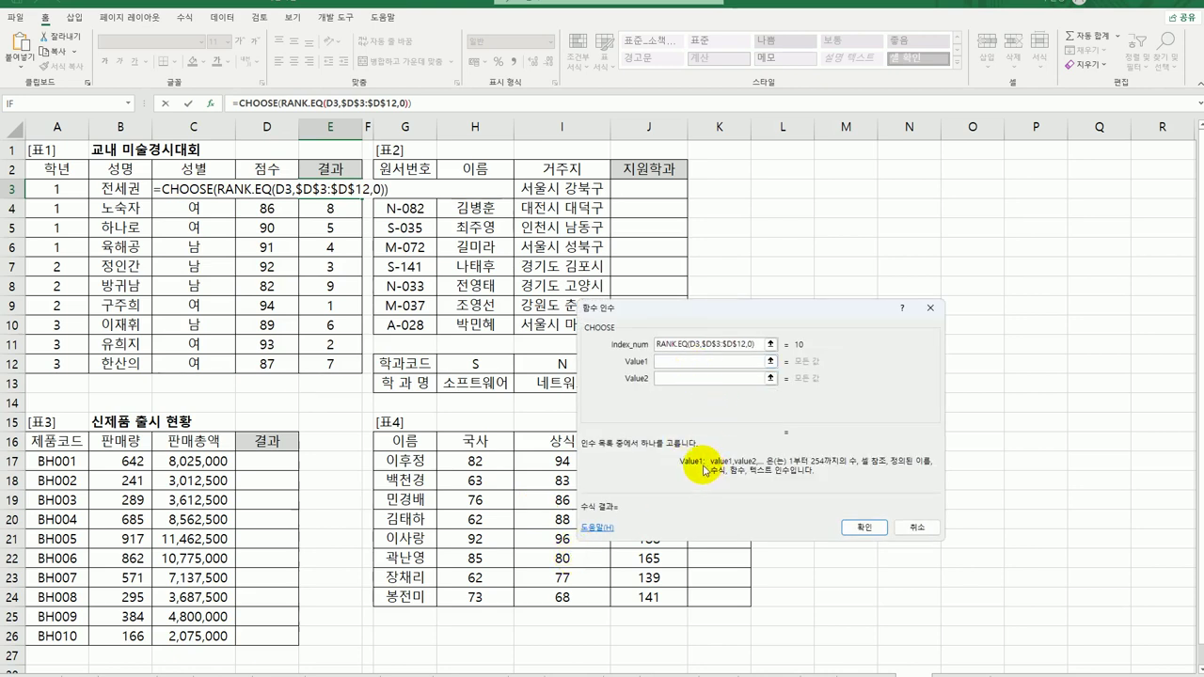
# Step: Set the four CHOOSE values to "대상", "금상", "은상" and "동상", and fill the formula down from E3 to E12
pyautogui.write('eo')
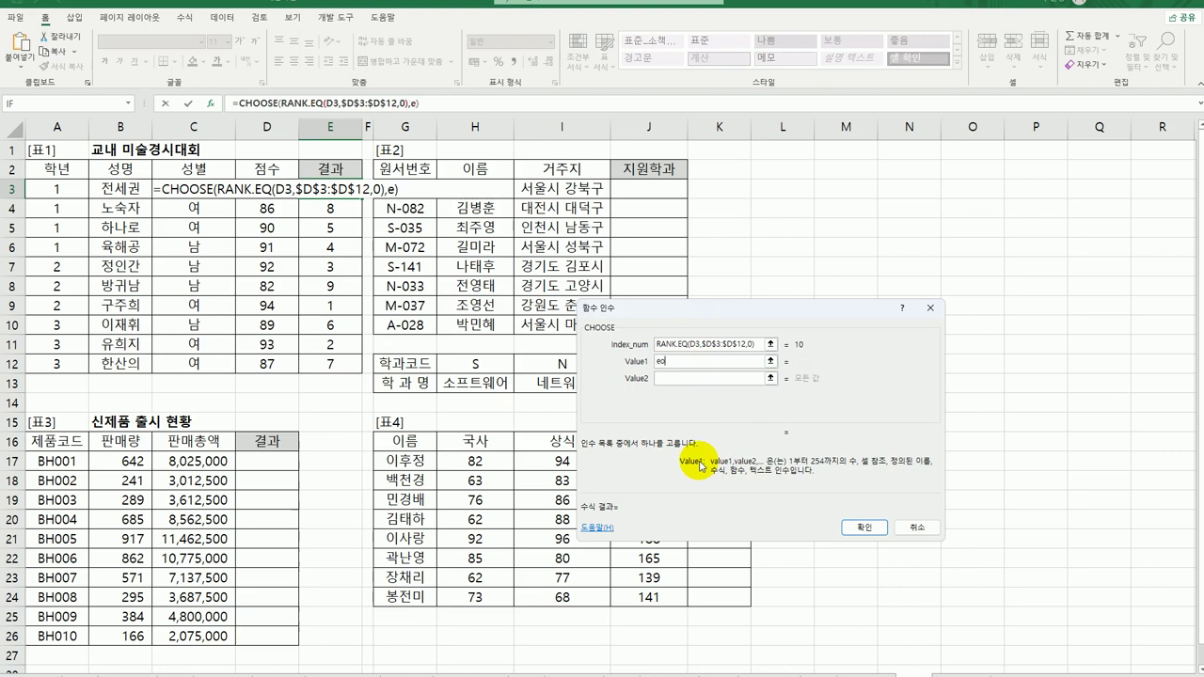
pyautogui.write('대상')
pyautogui.press('Tab')
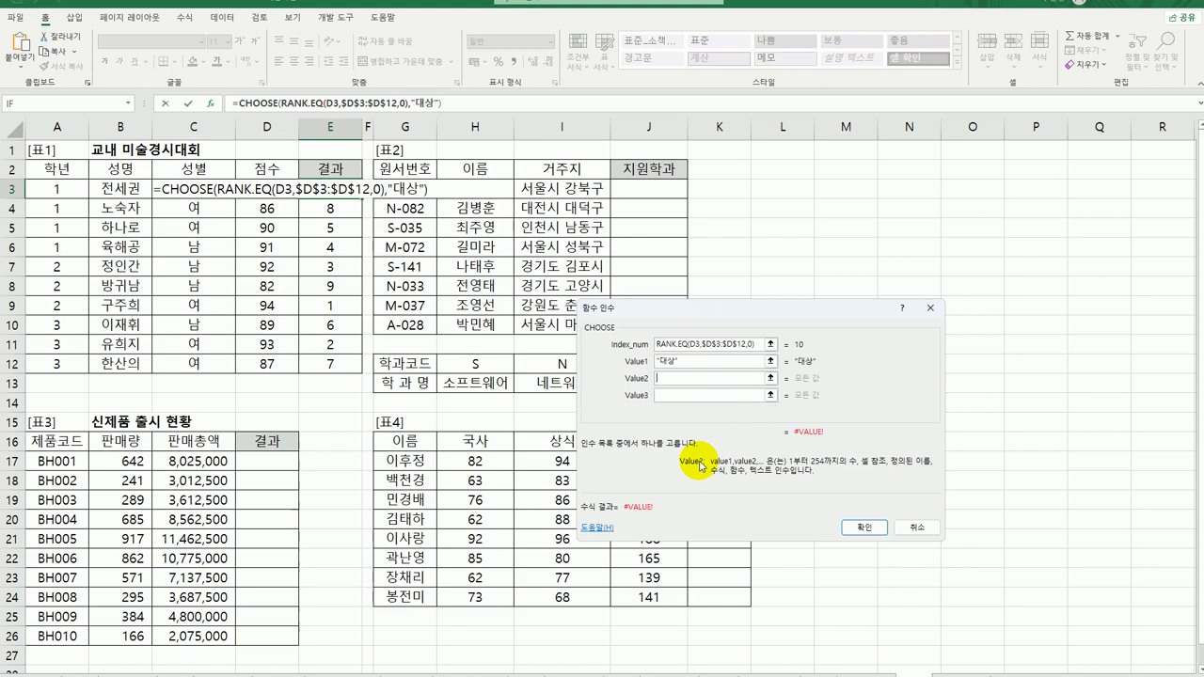
pyautogui.write('금상')
pyautogui.press('Tab')
pyautogui.write('은상')
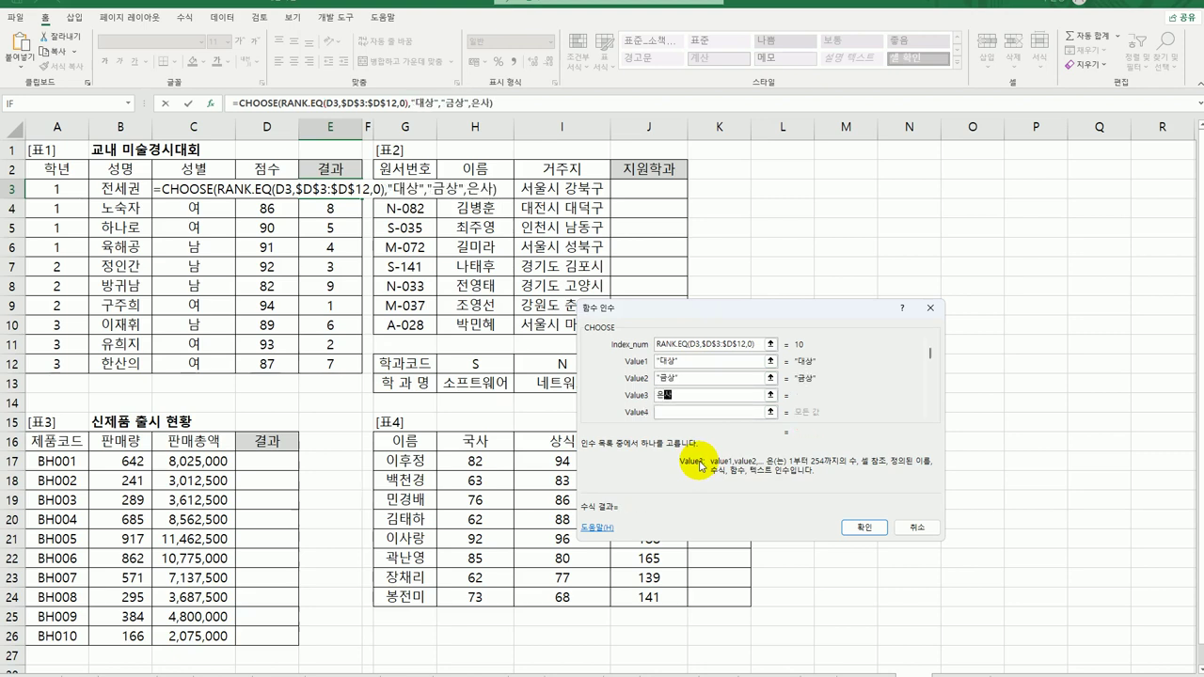
pyautogui.press('Tab')
pyautogui.write('ㅈ려상')
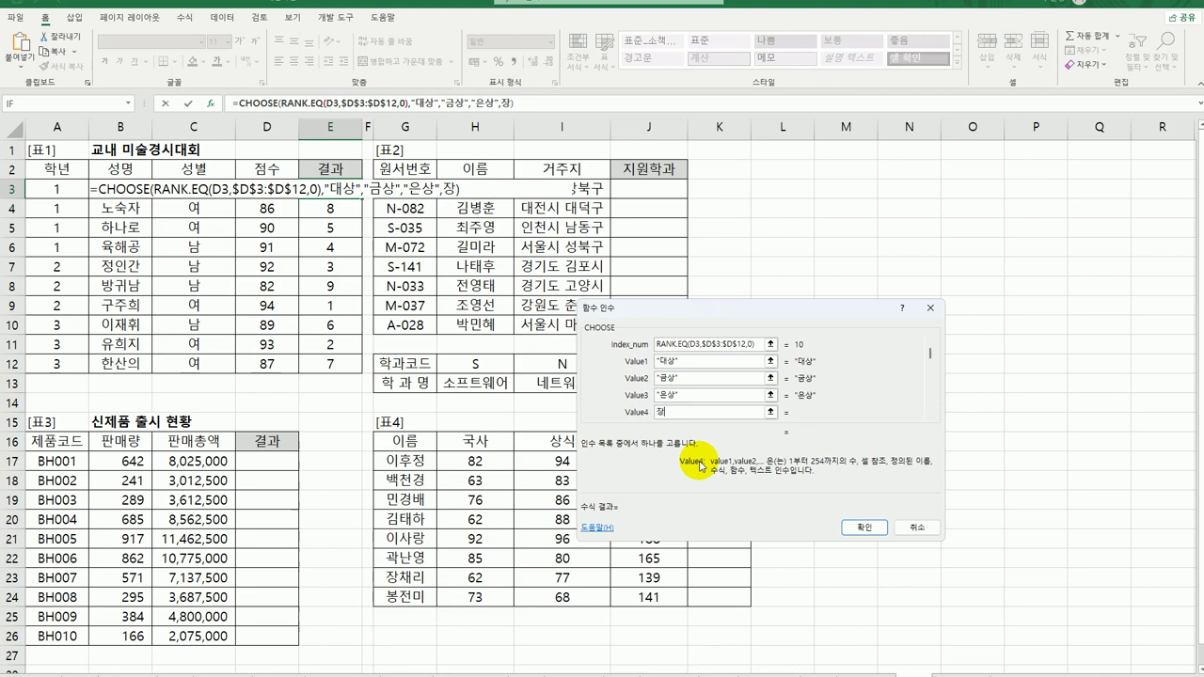
pyautogui.press('BackSpace')
pyautogui.write('ㄷ')
pyautogui.write('상')
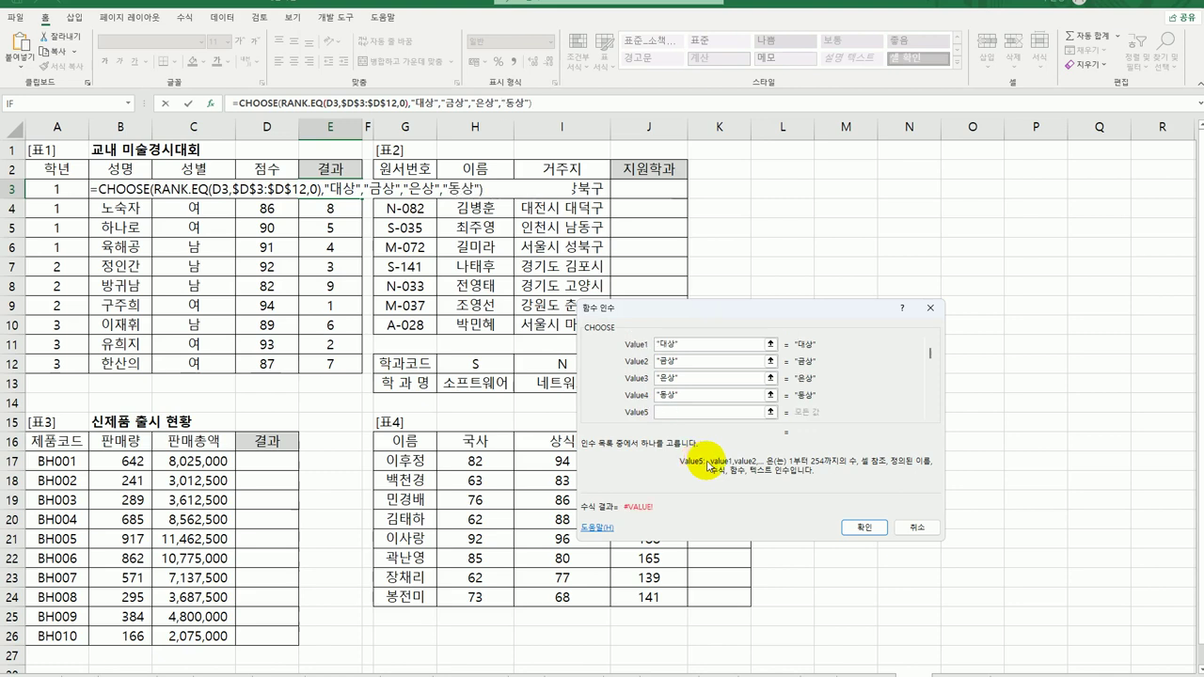
pyautogui.click(851, 530)
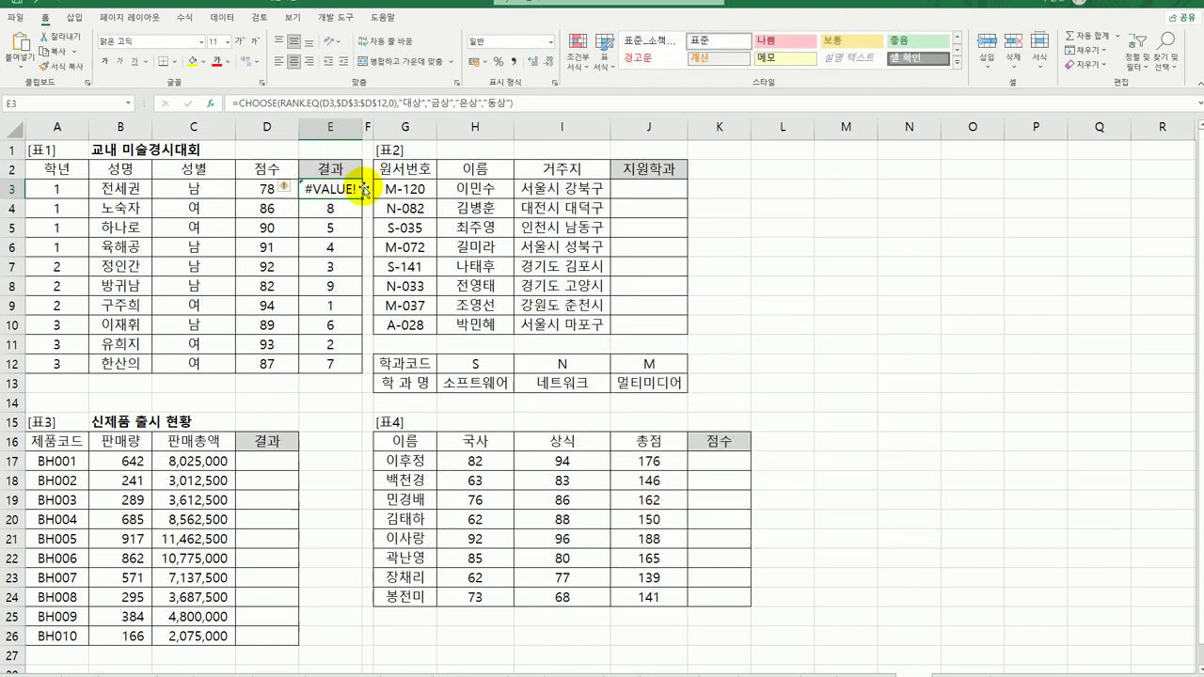
pyautogui.moveTo(360, 197); pyautogui.dragTo(348, 365)
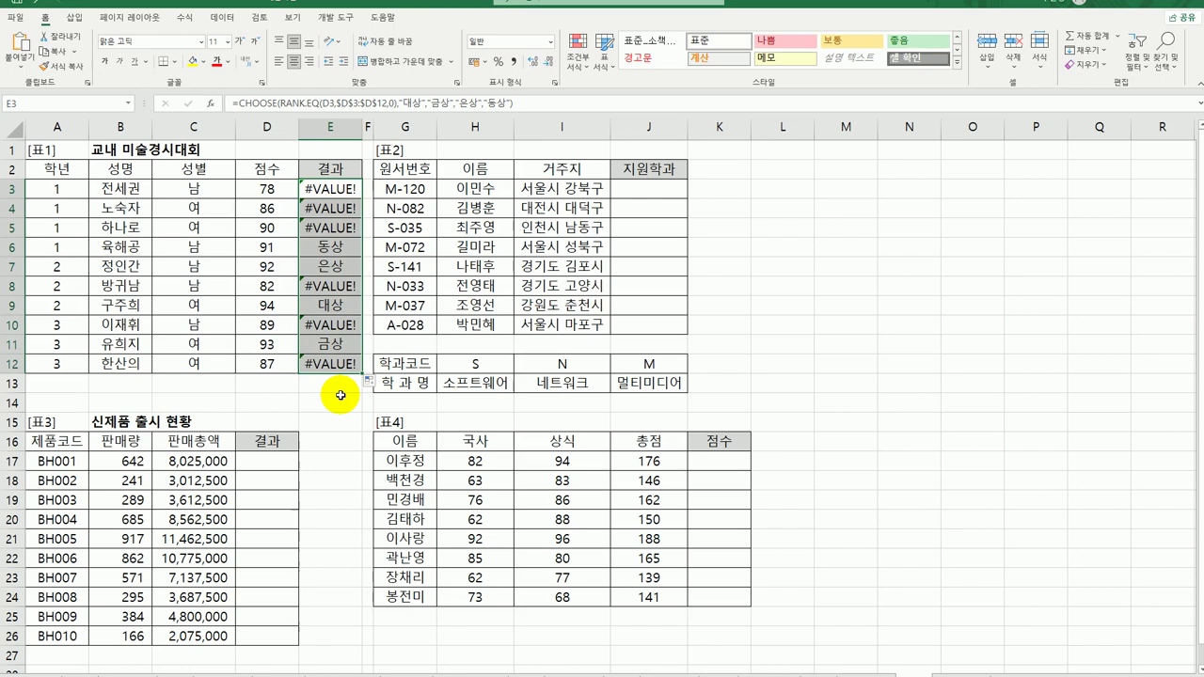
# Step: Wrap the CHOOSE formula in E3 in an IFERROR function and open the IFERROR arguments
pyautogui.doubleClick(348, 189)
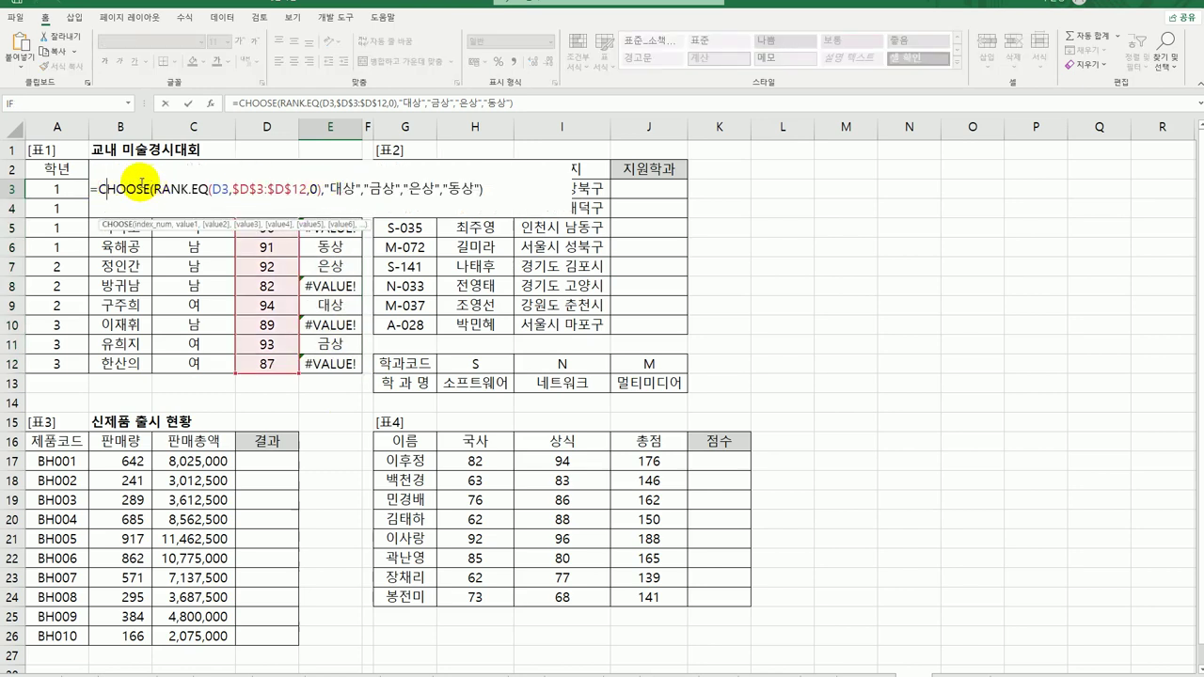
pyautogui.click(100, 188)
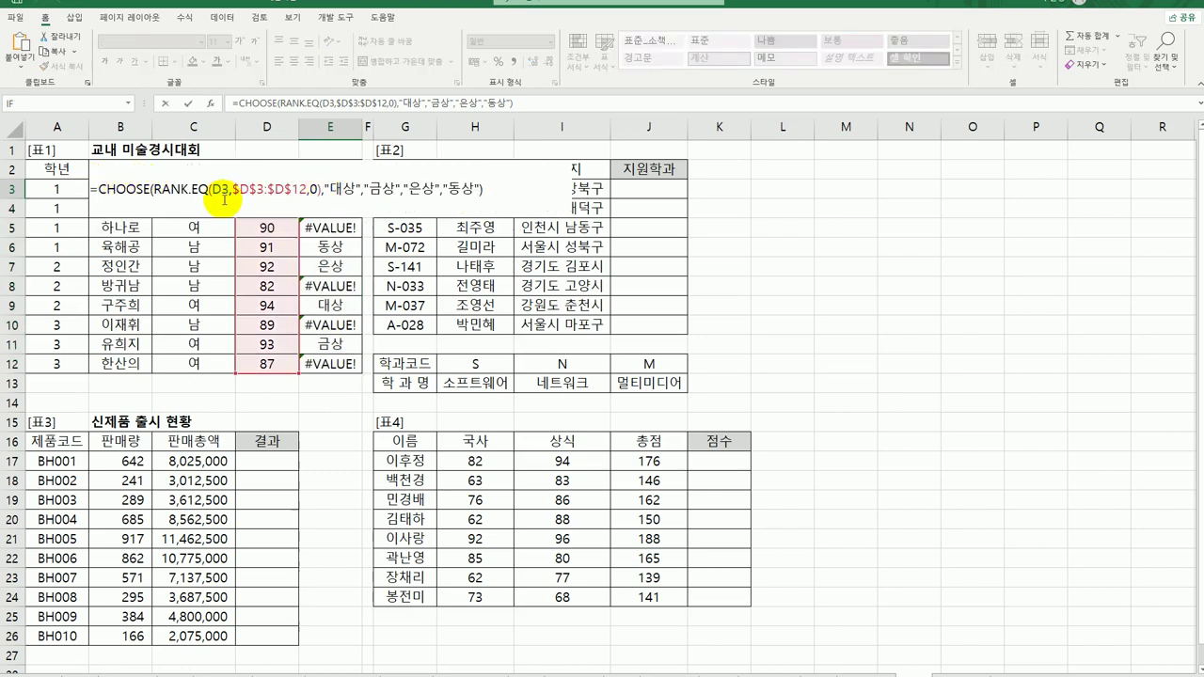
pyautogui.write('ㅑ')
pyautogui.press('BackSpace')
pyautogui.press('Hangul')
pyautogui.write('if')
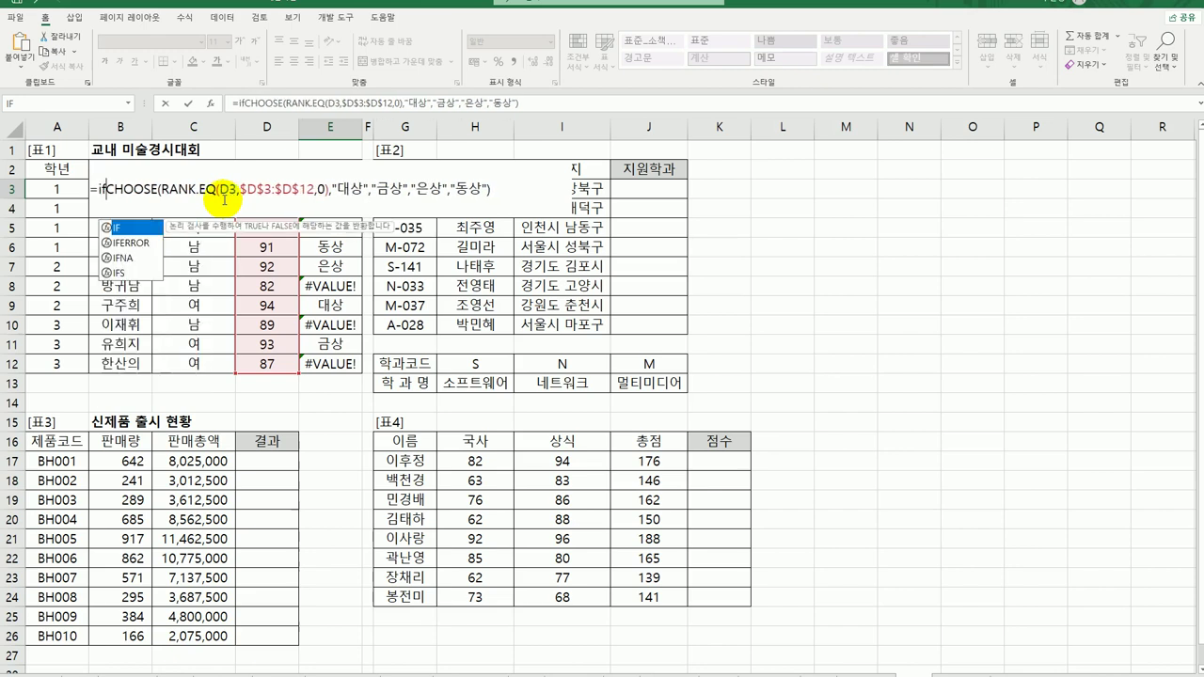
pyautogui.doubleClick(132, 243)
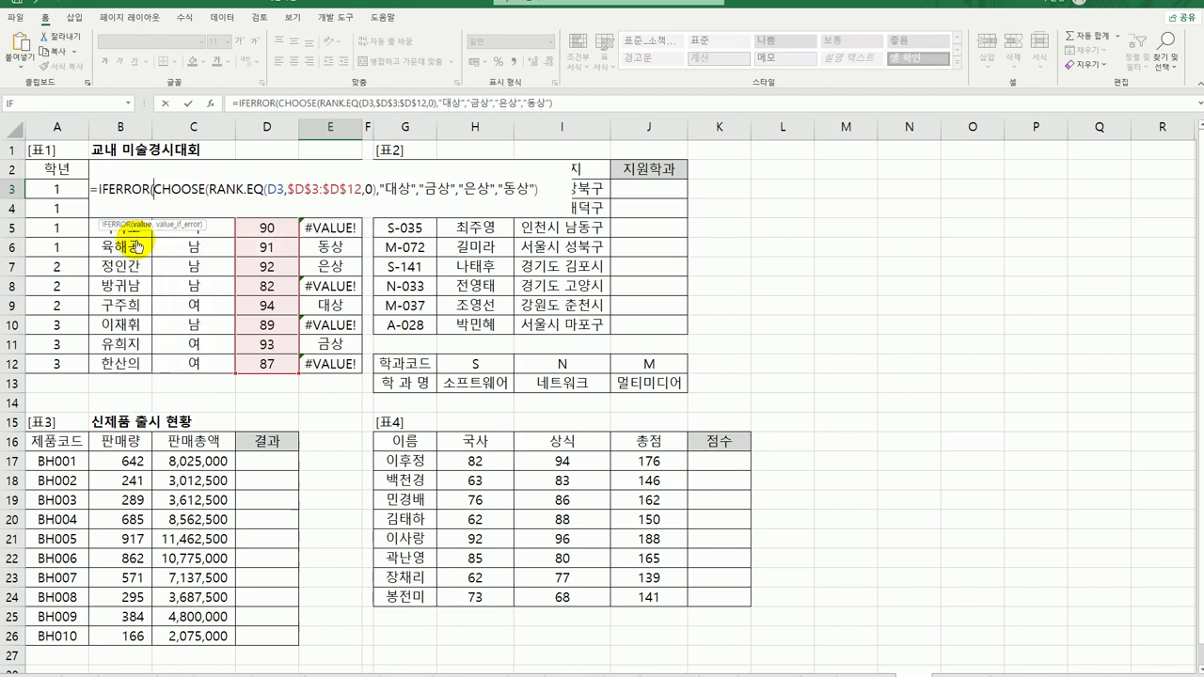
pyautogui.click(211, 104)
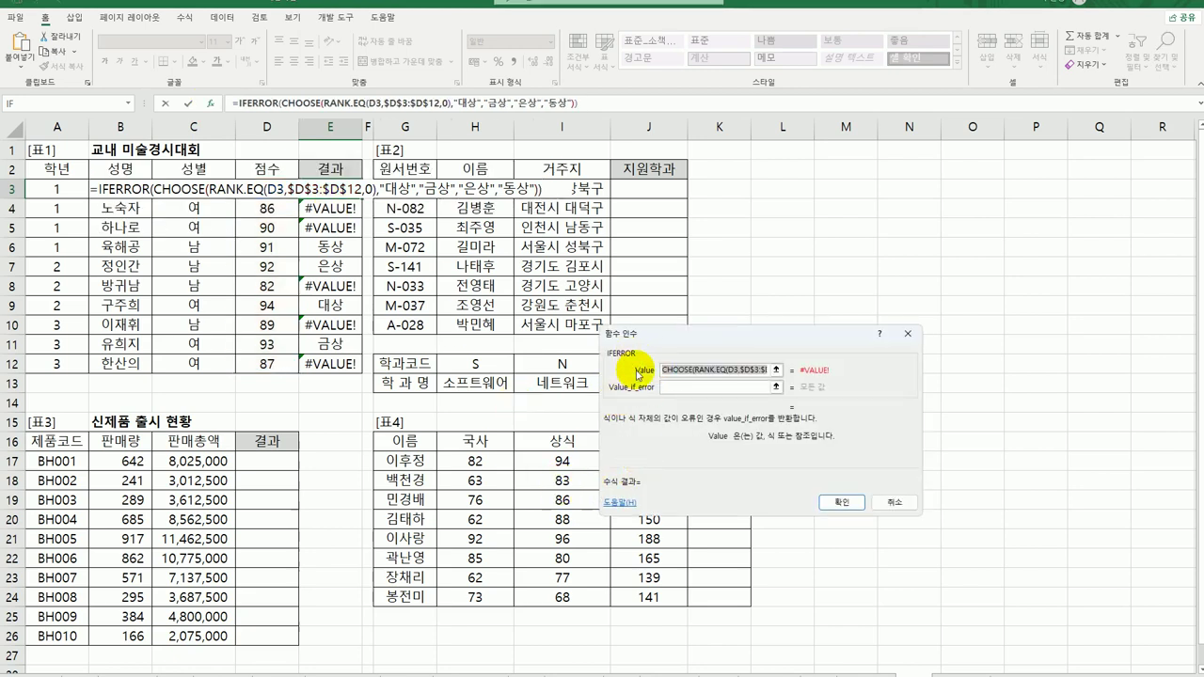
# Step: Set the IFERROR fallback value to an empty string "" and fill the formula down from E3 to E12
pyautogui.click(729, 387)
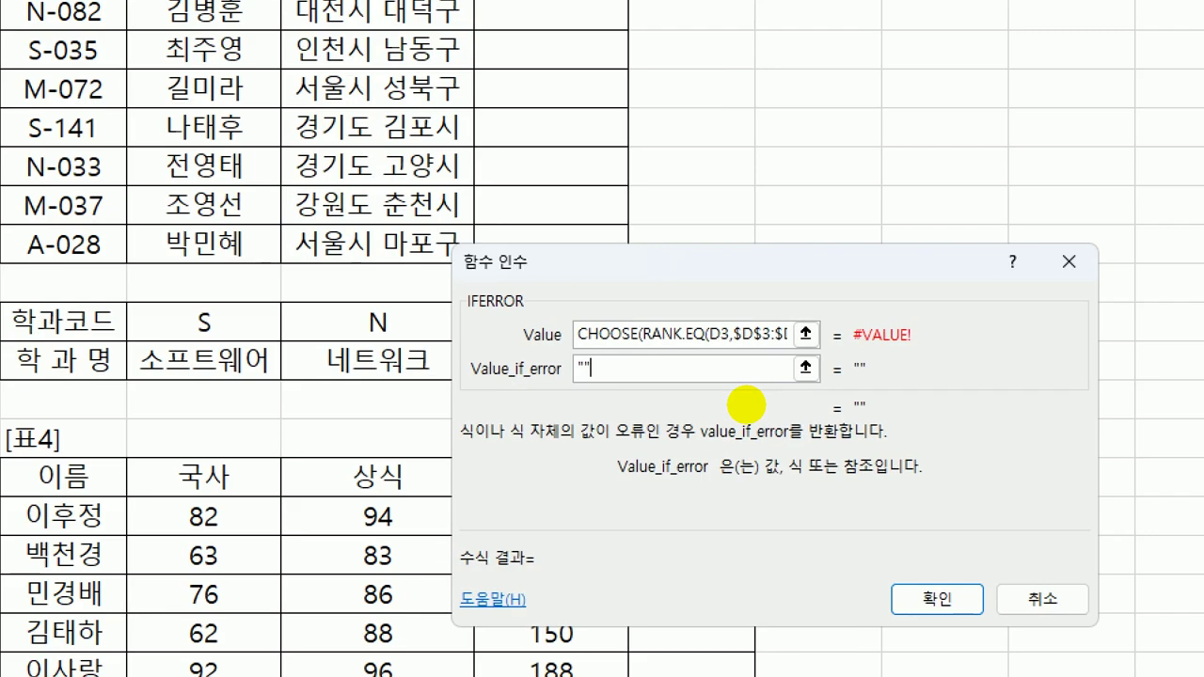
pyautogui.moveTo(602, 393)
pyautogui.mouseDown()
pyautogui.moveTo(563, 380)
pyautogui.moveTo(610, 351)
pyautogui.mouseUp()
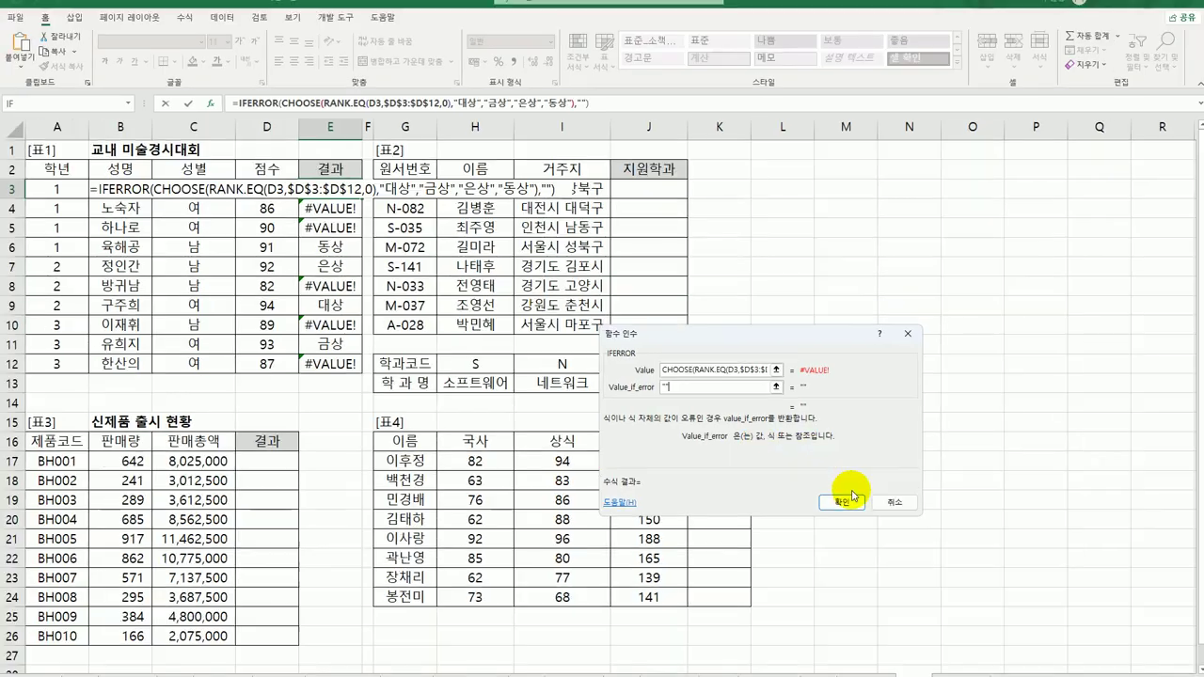
pyautogui.click(852, 495)
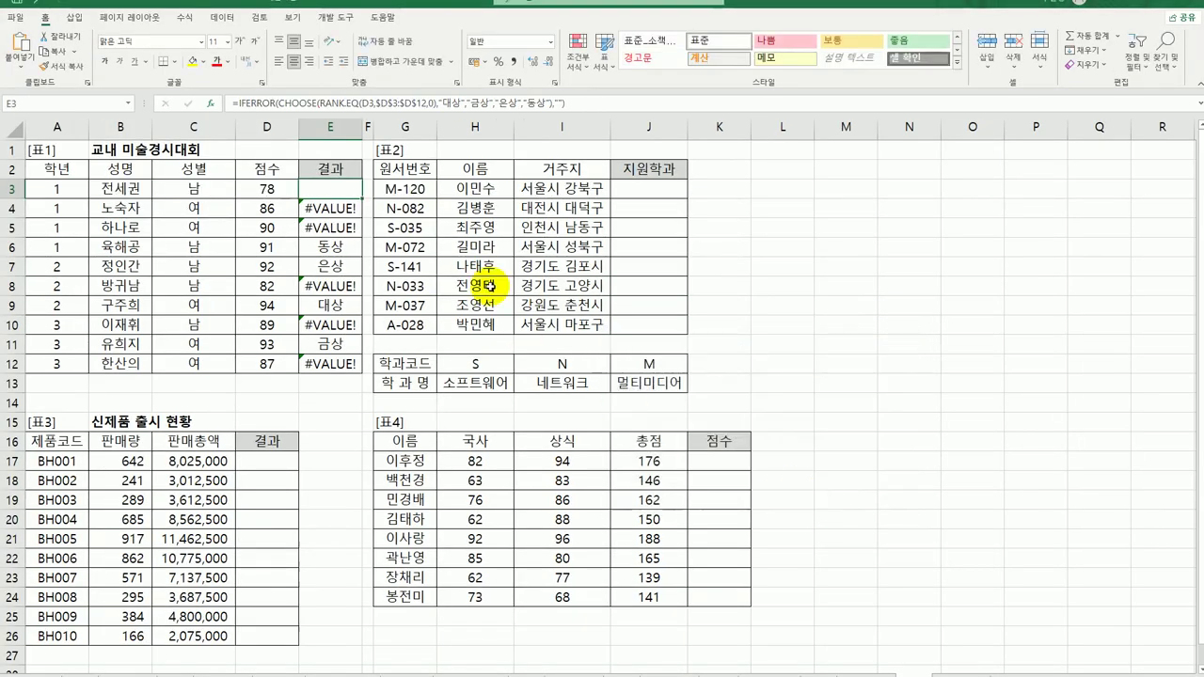
pyautogui.moveTo(361, 197); pyautogui.dragTo(361, 380)
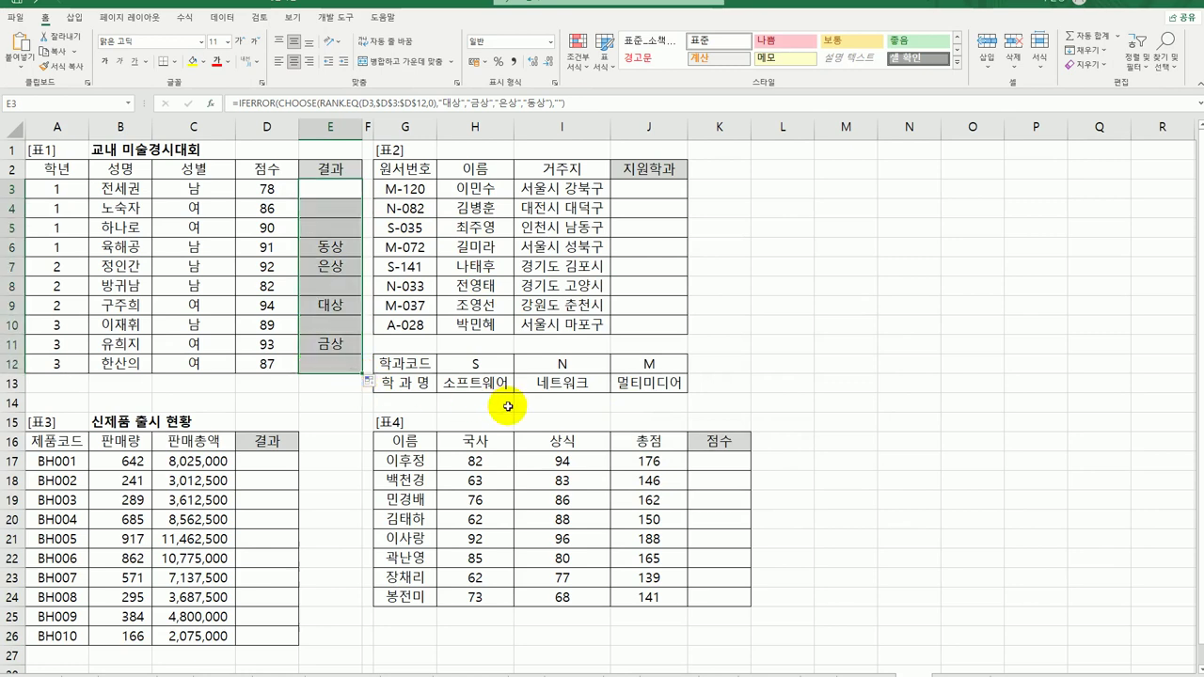
# Step: Enter a LEFT formula in J3 that extracts 1 character from G3, and fill it down from J3 to J10
pyautogui.click(648, 189)
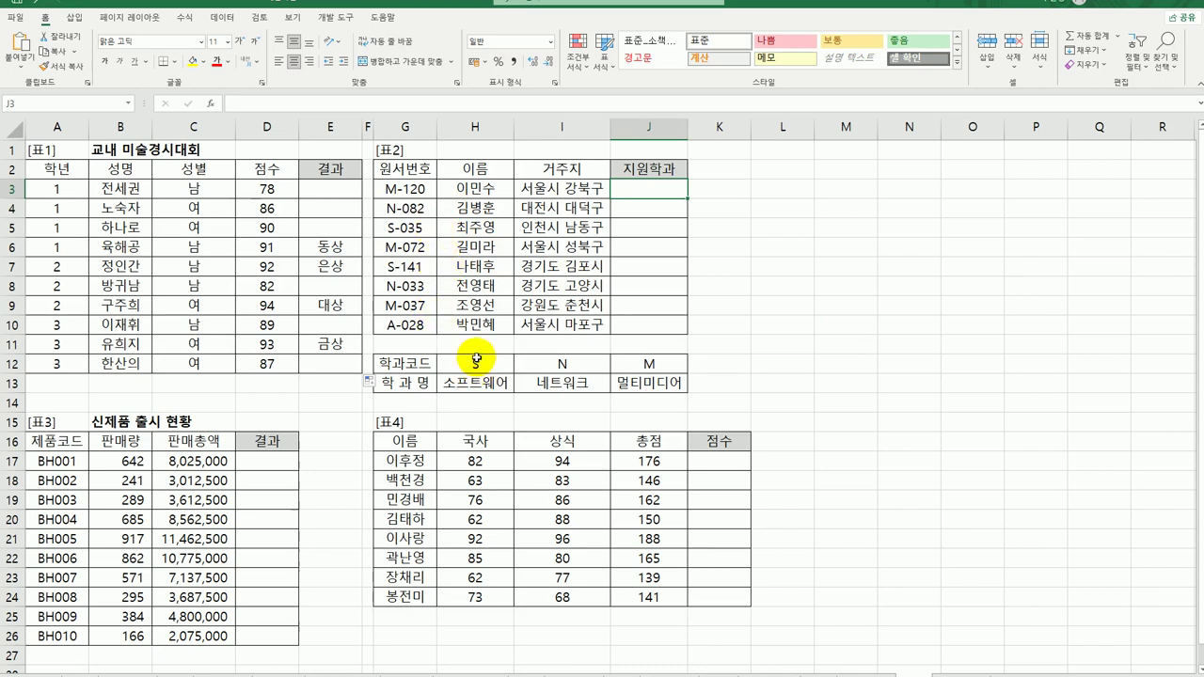
pyautogui.moveTo(475, 363); pyautogui.dragTo(636, 382)
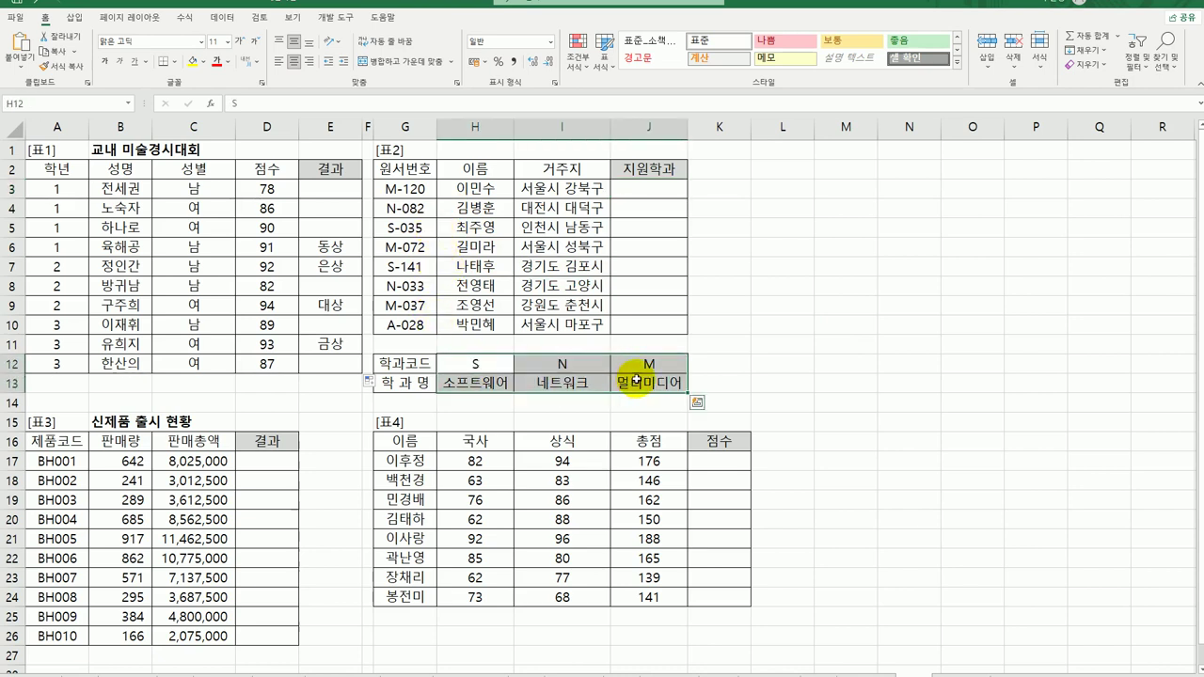
pyautogui.click(647, 191)
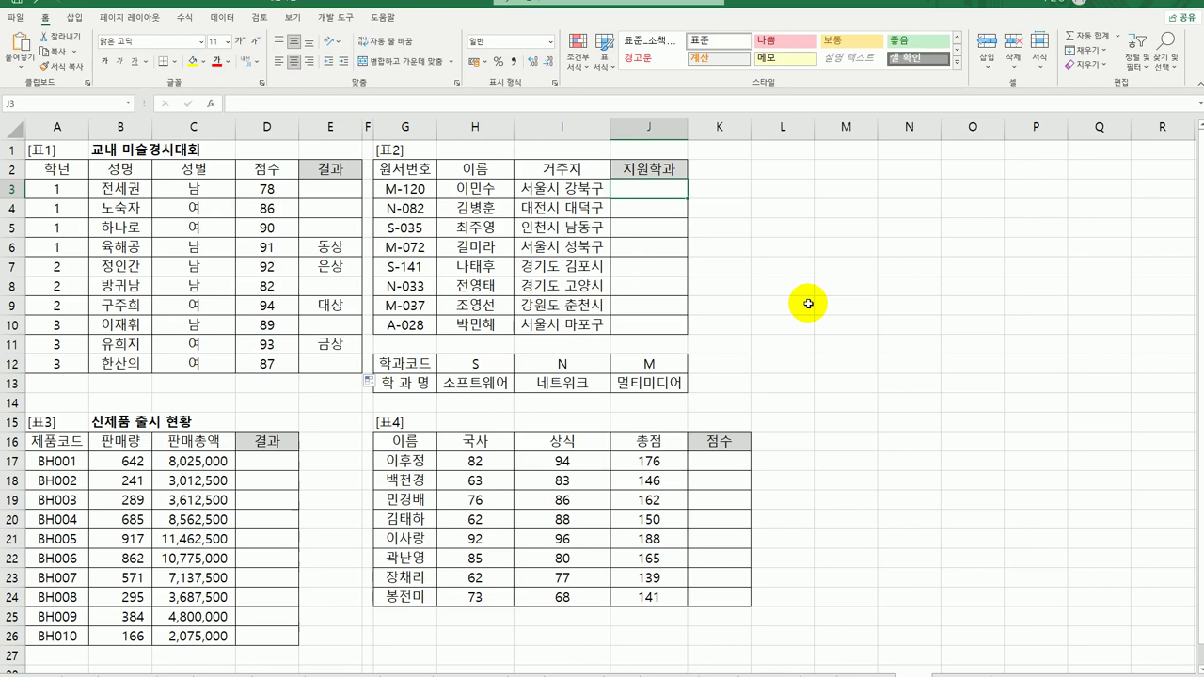
pyautogui.write('=')
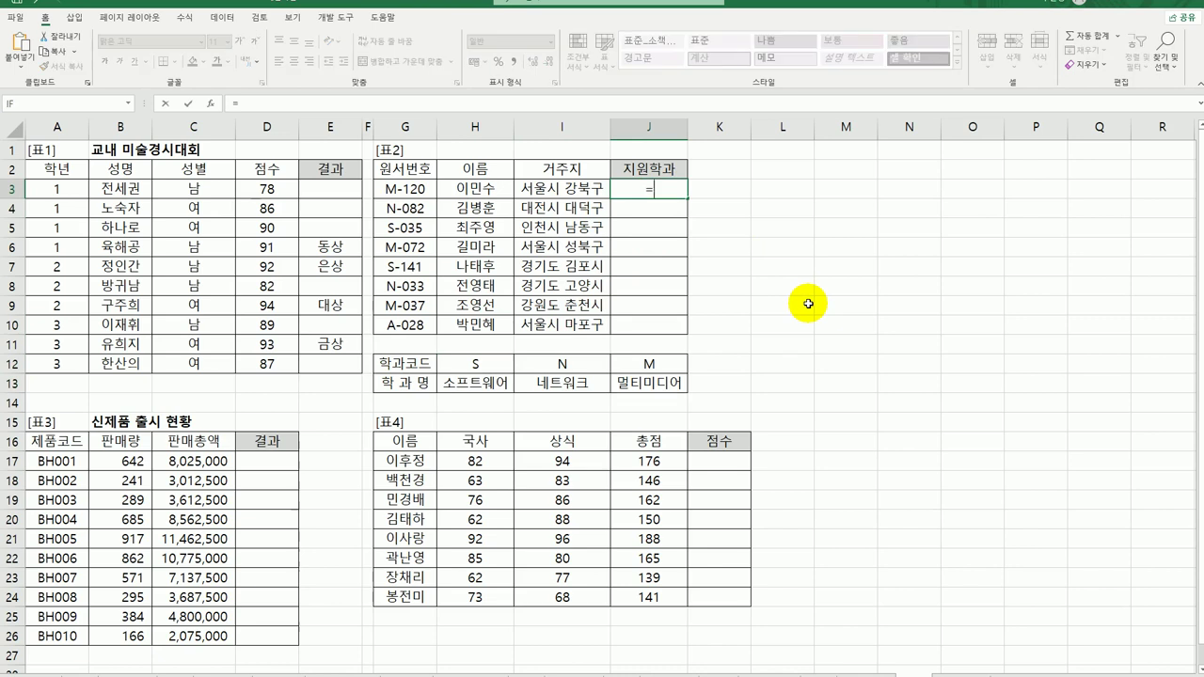
pyautogui.write('le')
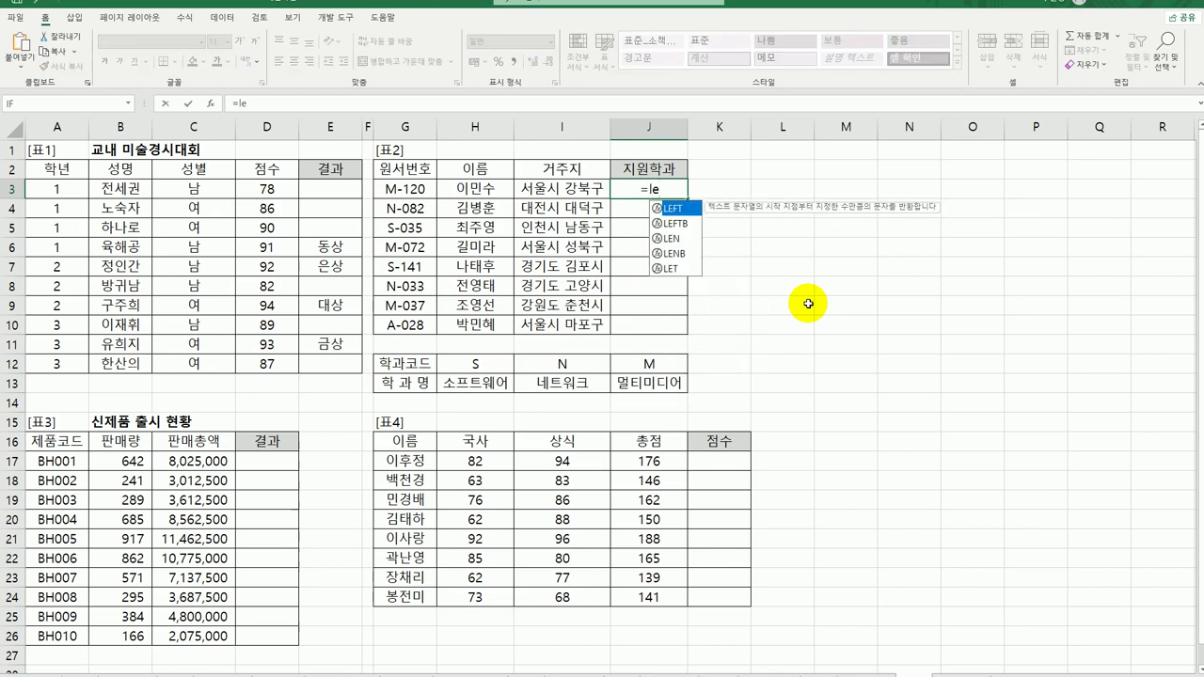
pyautogui.doubleClick(674, 208)
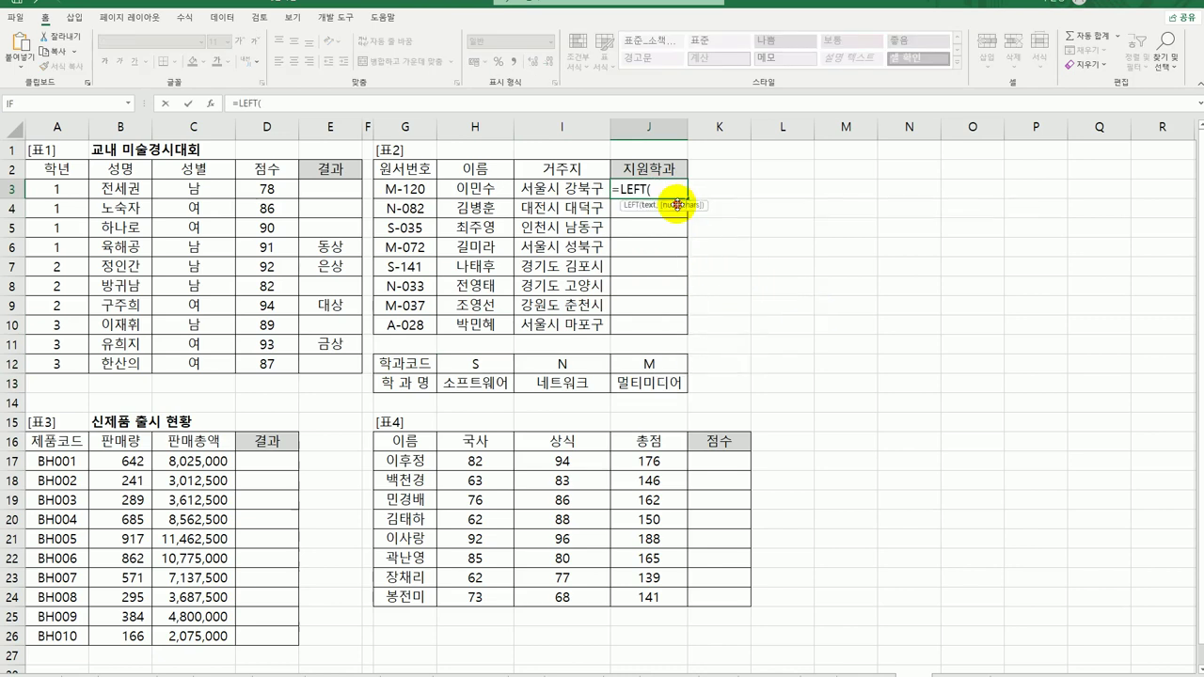
pyautogui.click(414, 189)
pyautogui.write(',1)')
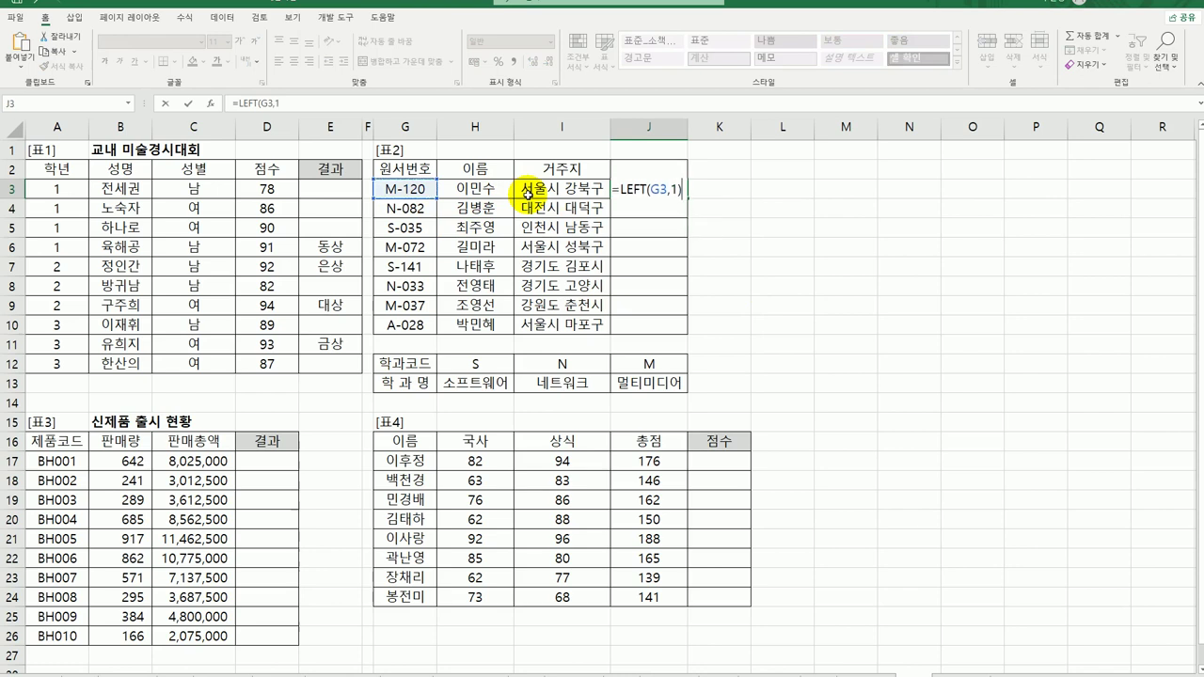
pyautogui.press('Return')
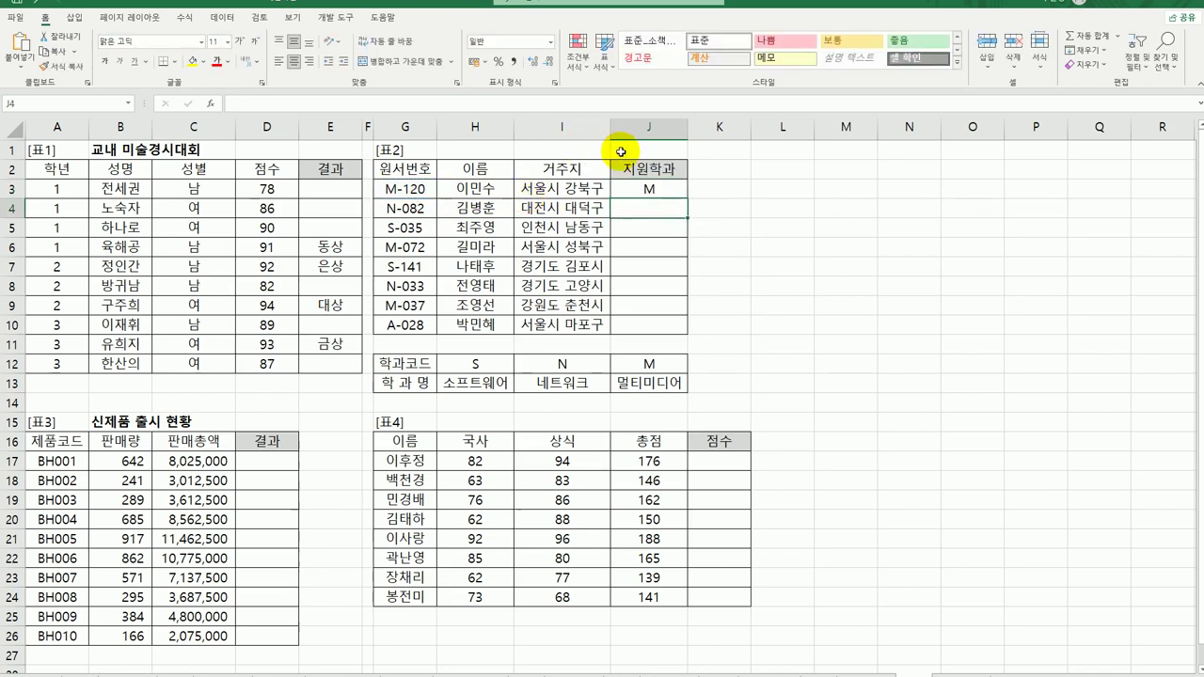
pyautogui.click(649, 189)
pyautogui.moveTo(684, 200); pyautogui.dragTo(685, 331)
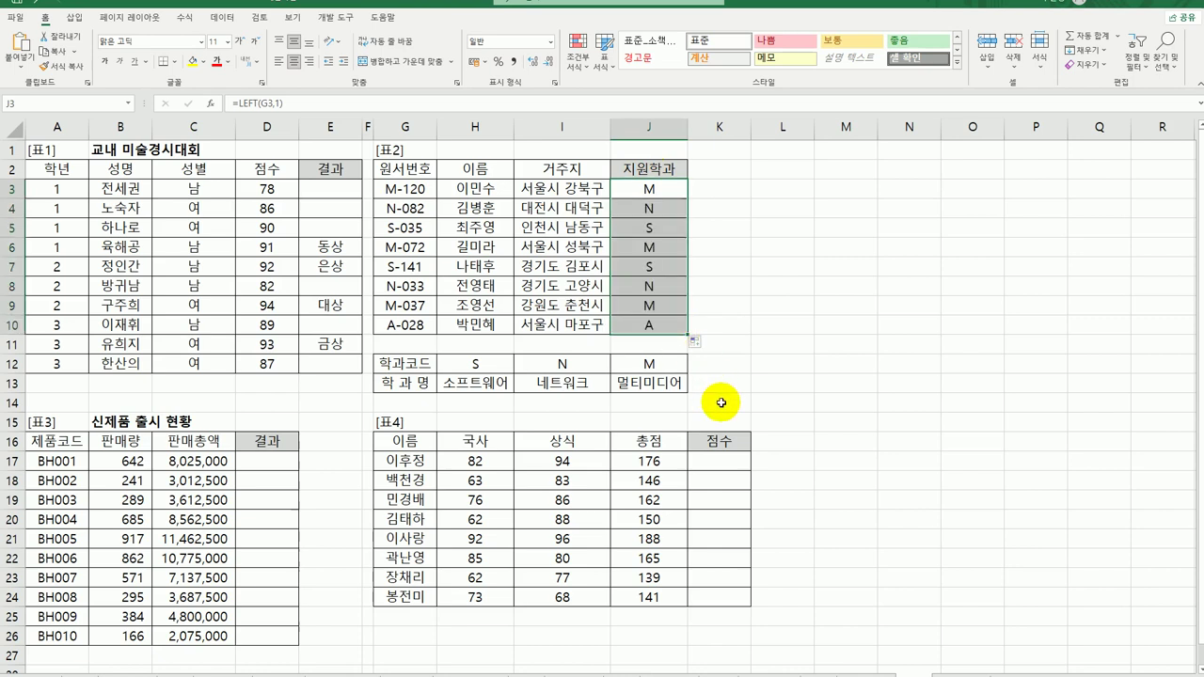
# Step: Wrap the LEFT formula in J3 in an HLOOKUP function as its lookup value, and open the HLOOKUP arguments
pyautogui.click(677, 185)
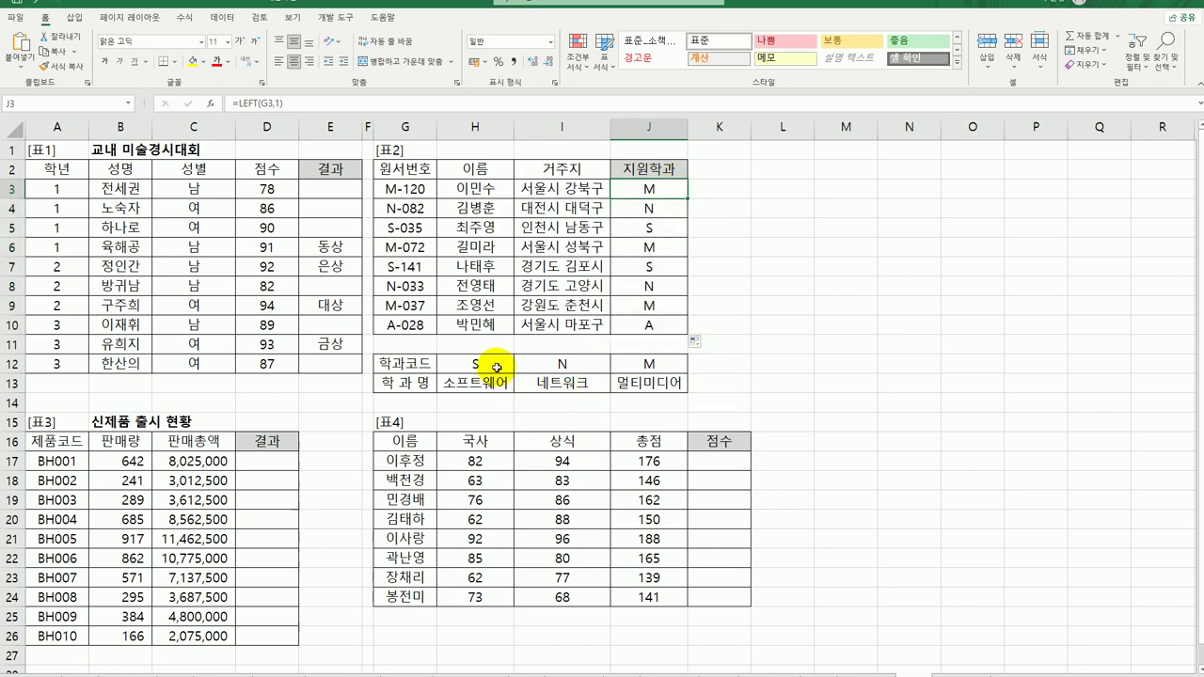
pyautogui.moveTo(496, 366); pyautogui.dragTo(645, 391)
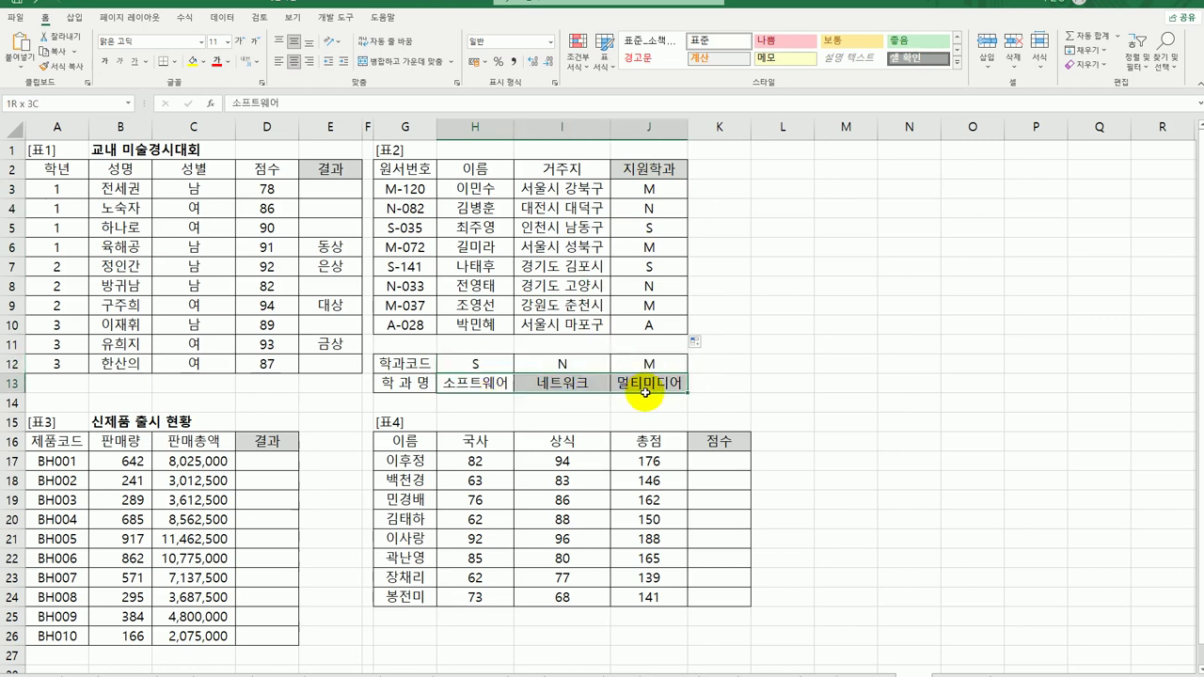
pyautogui.click(653, 188)
pyautogui.write('=LEFT(G3,1)')
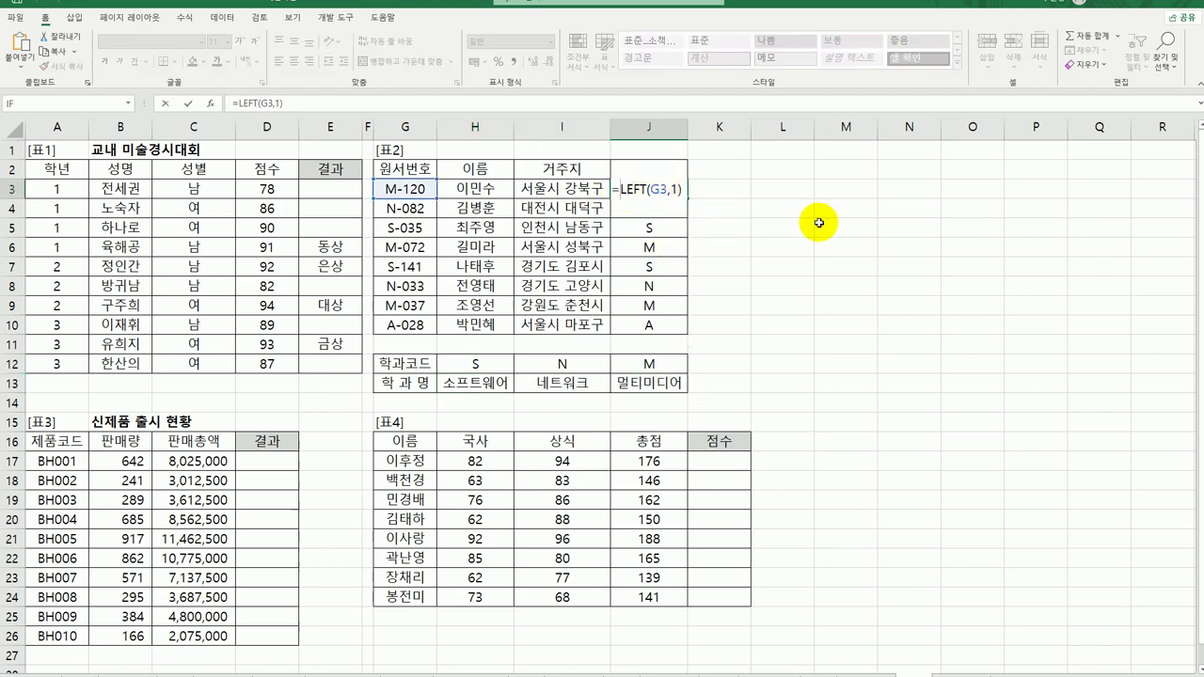
pyautogui.write('hl')
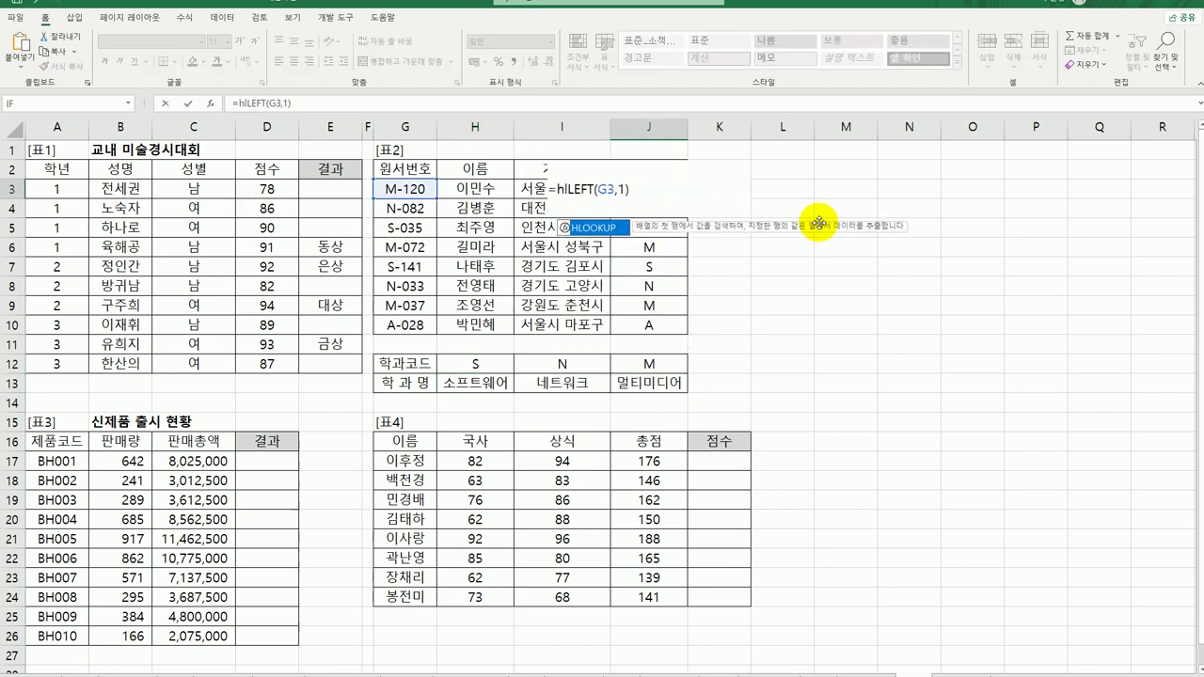
pyautogui.press('Tab')
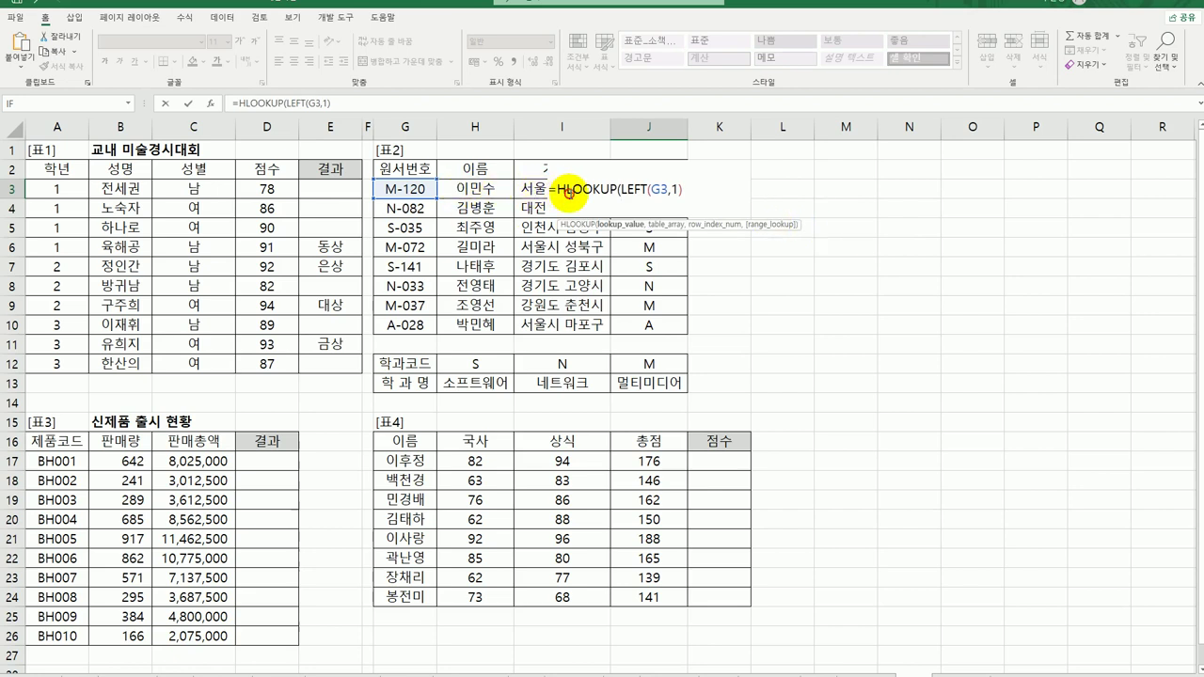
pyautogui.click(210, 102)
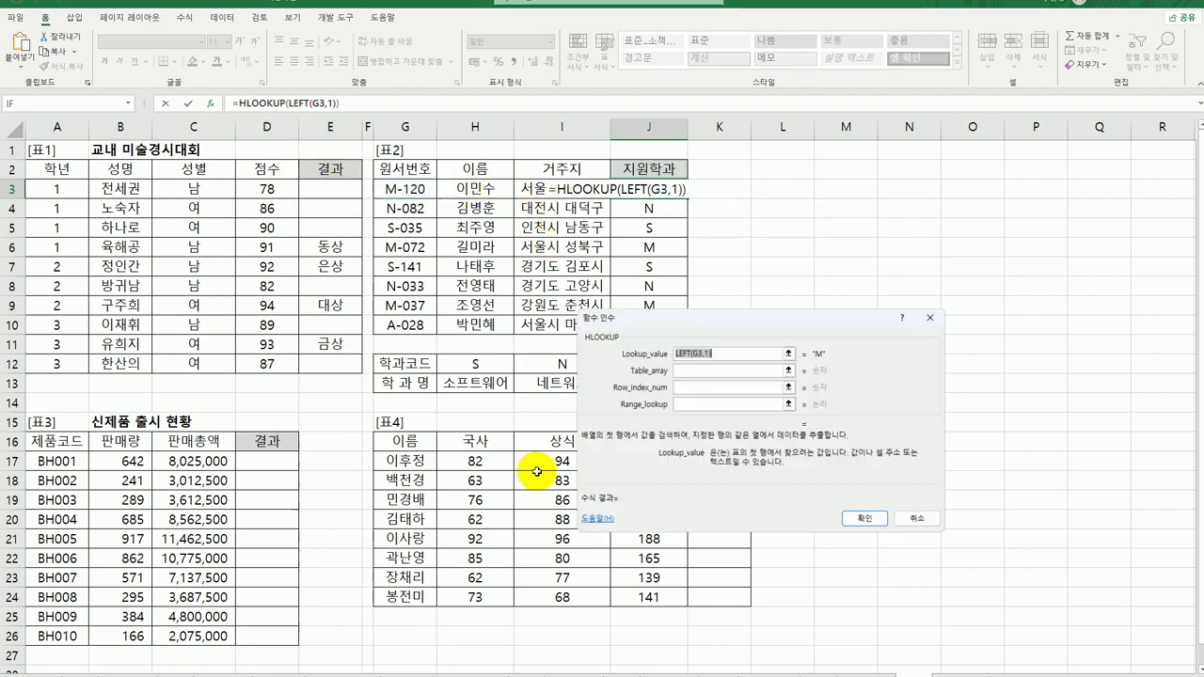
# Step: Set the HLOOKUP table array to the department code table as the absolute range $H$12:$J$13
pyautogui.click(693, 370)
pyautogui.moveTo(711, 323); pyautogui.dragTo(856, 172)
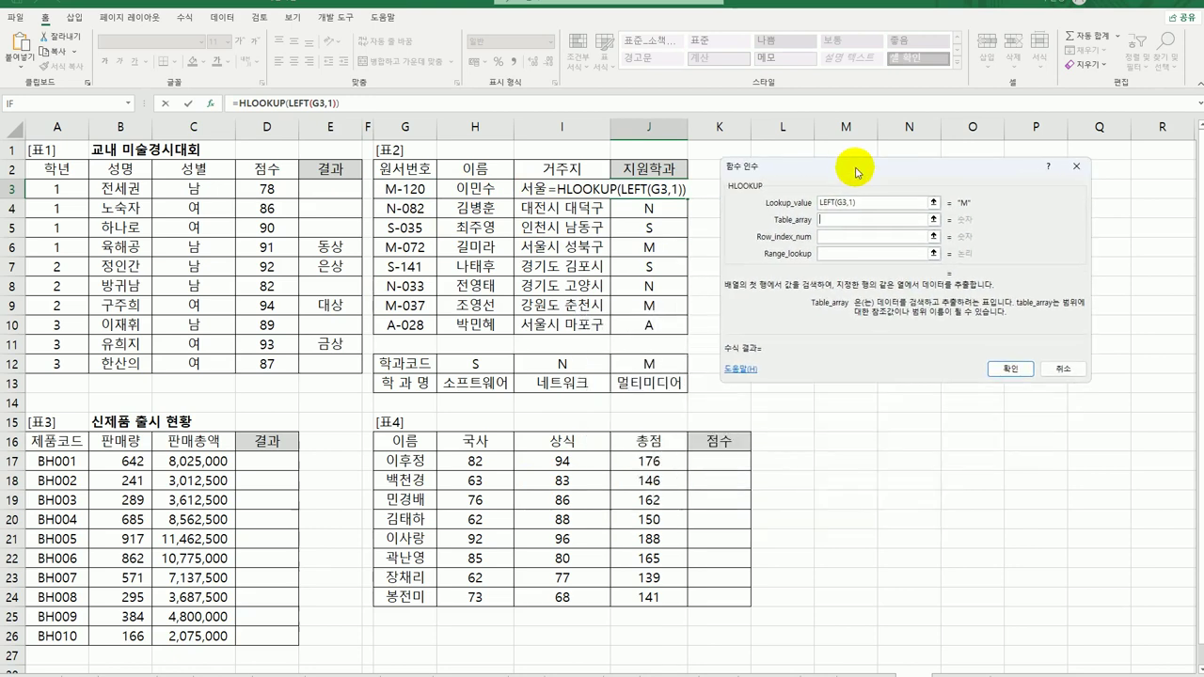
pyautogui.moveTo(476, 363); pyautogui.dragTo(642, 381)
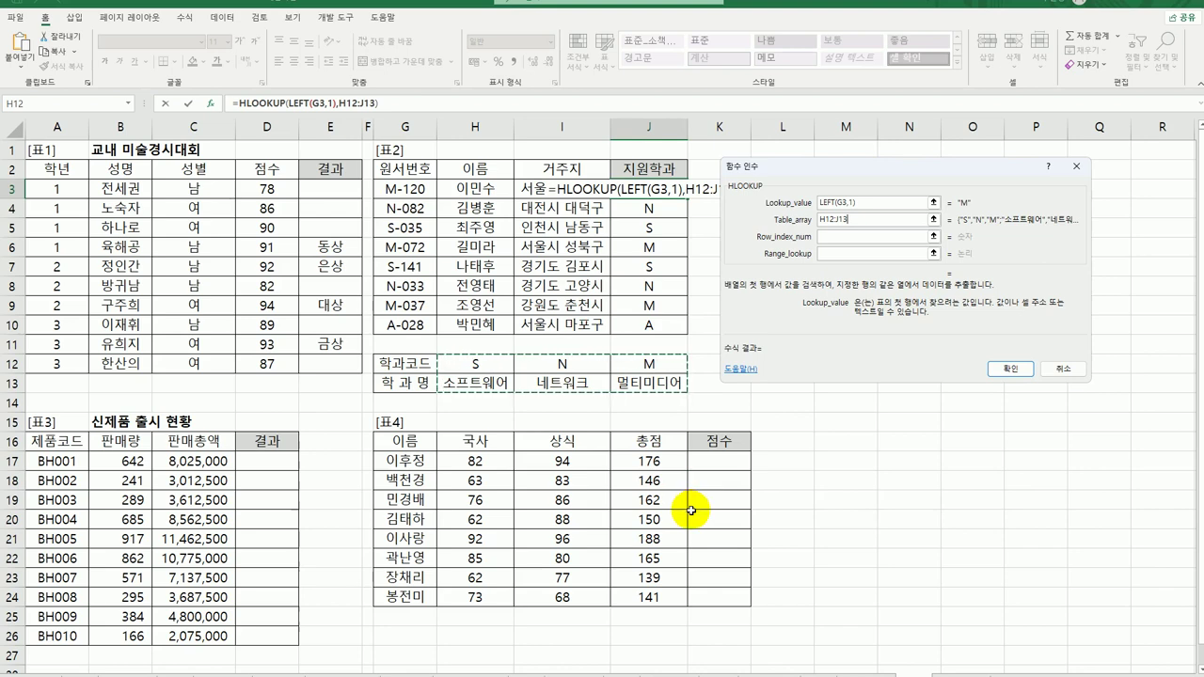
pyautogui.press('F4')
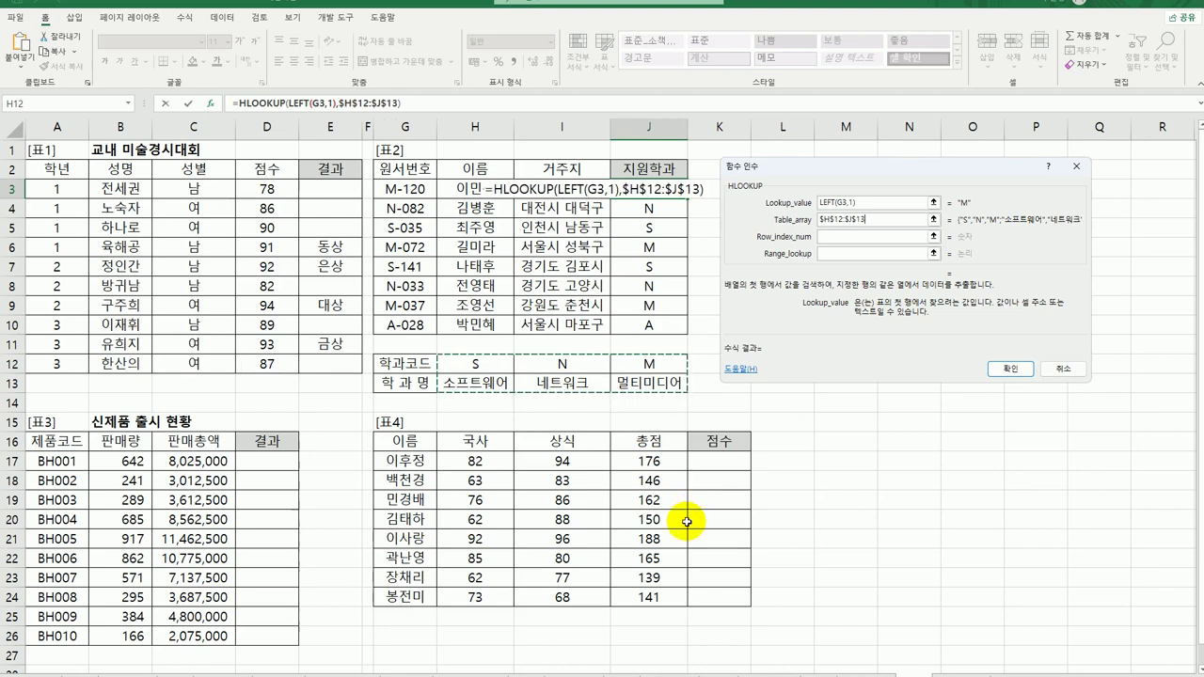
# Step: Set the HLOOKUP row index to 2 and range lookup to 0, and fill the formula down from J3 to J10
pyautogui.click(842, 236)
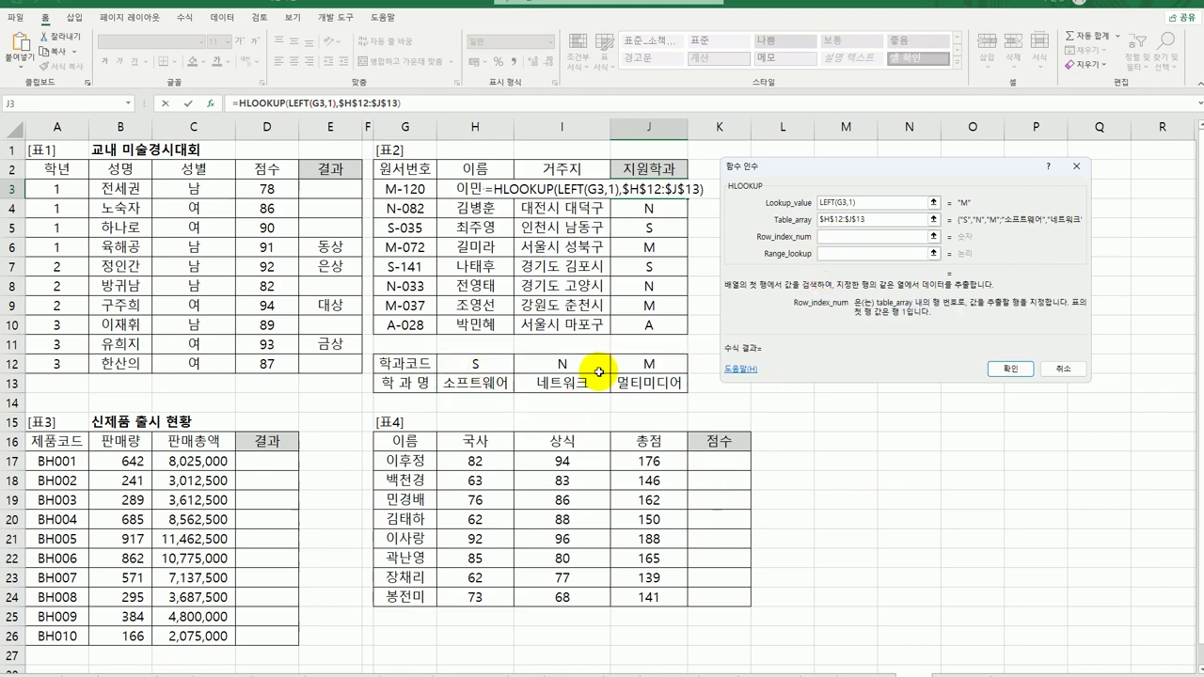
pyautogui.write('2')
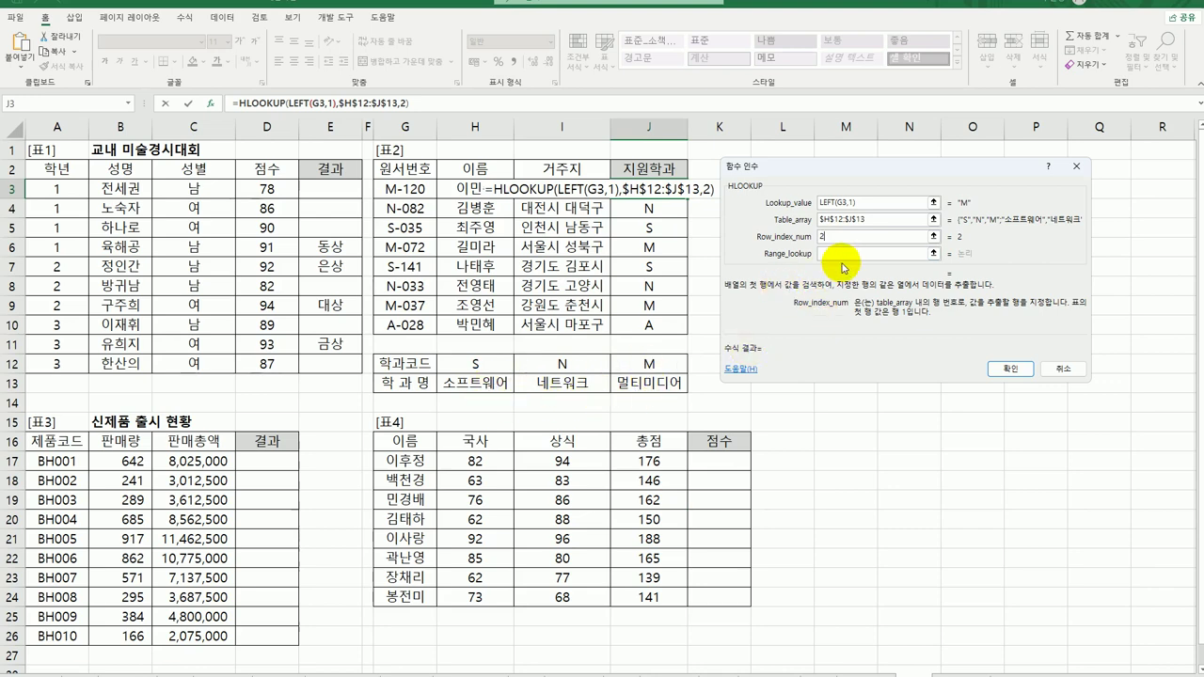
pyautogui.click(842, 252)
pyautogui.write('0')
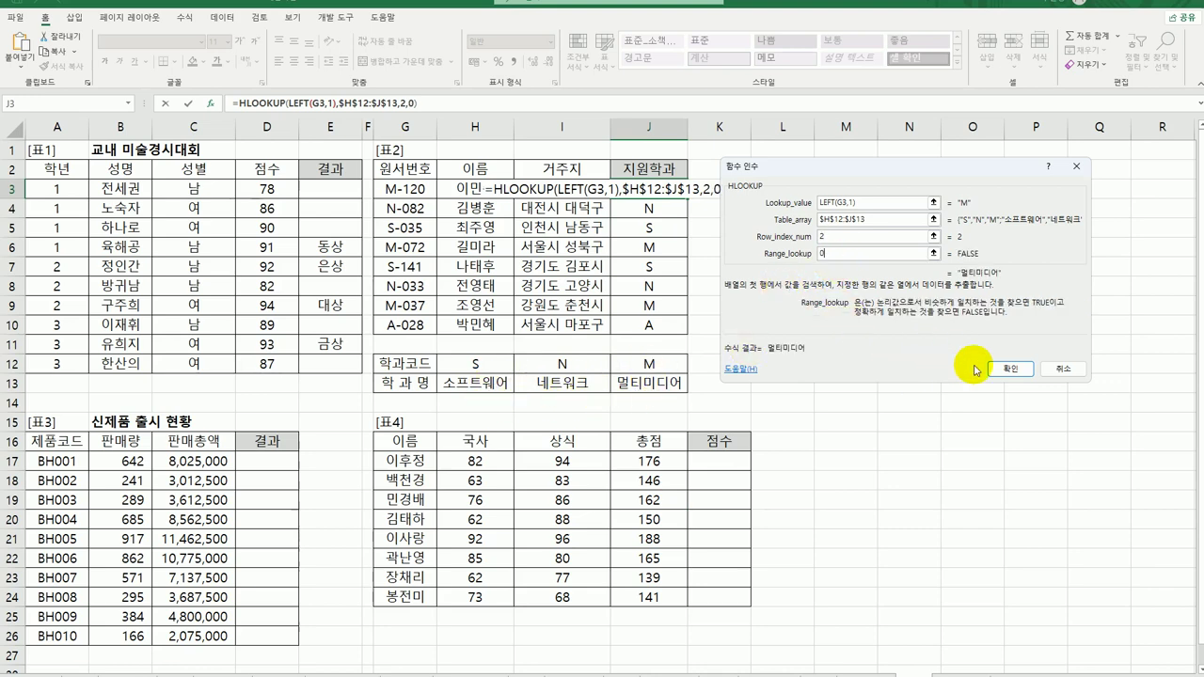
pyautogui.click(989, 370)
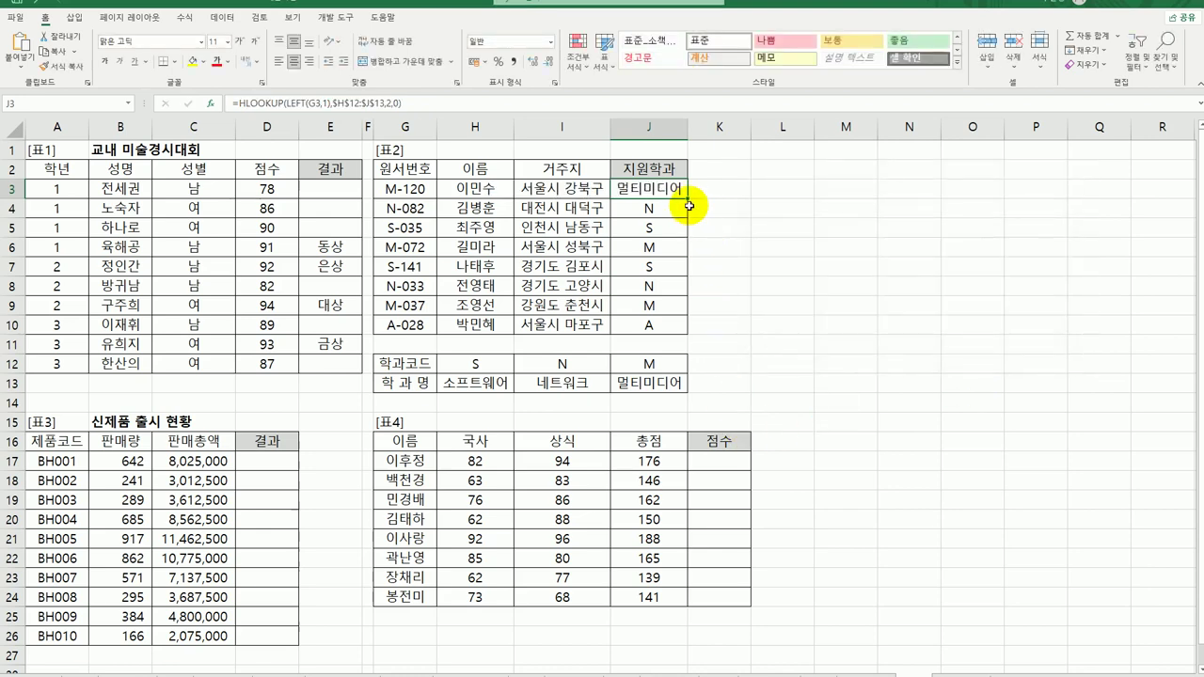
pyautogui.moveTo(688, 197); pyautogui.dragTo(686, 322)
pyautogui.moveTo(684, 340); pyautogui.dragTo(685, 342)
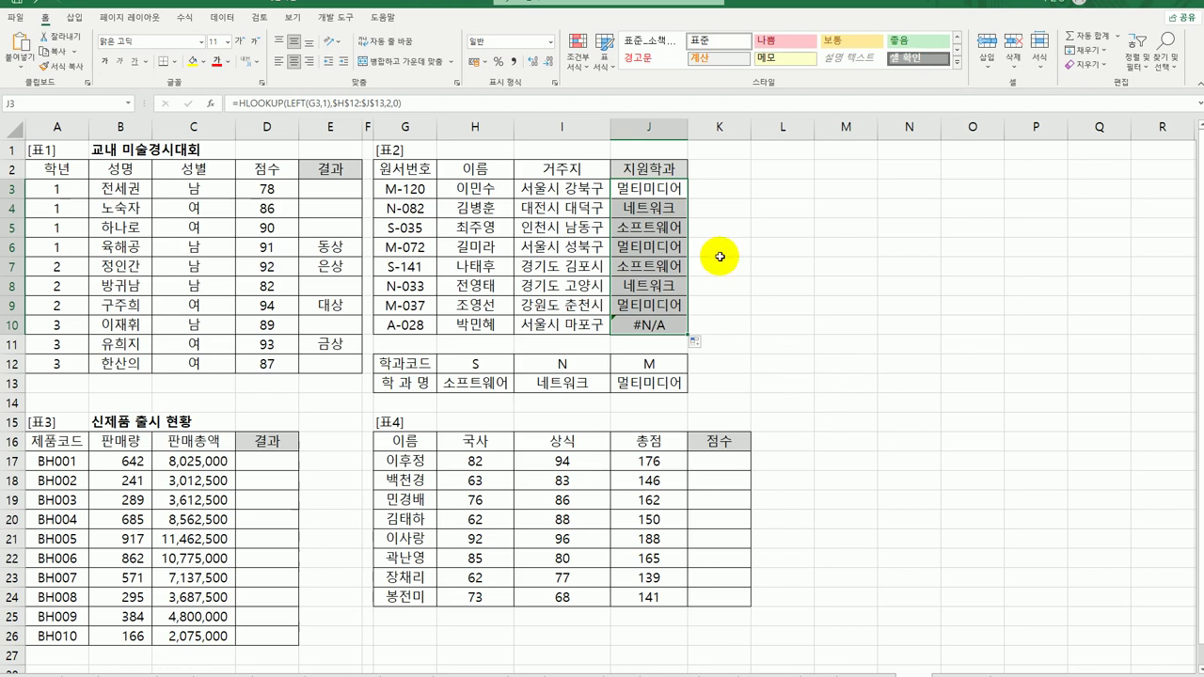
# Step: Wrap the HLOOKUP formula in J3 in an IFERROR function and open the IFERROR arguments
pyautogui.doubleClick(621, 193)
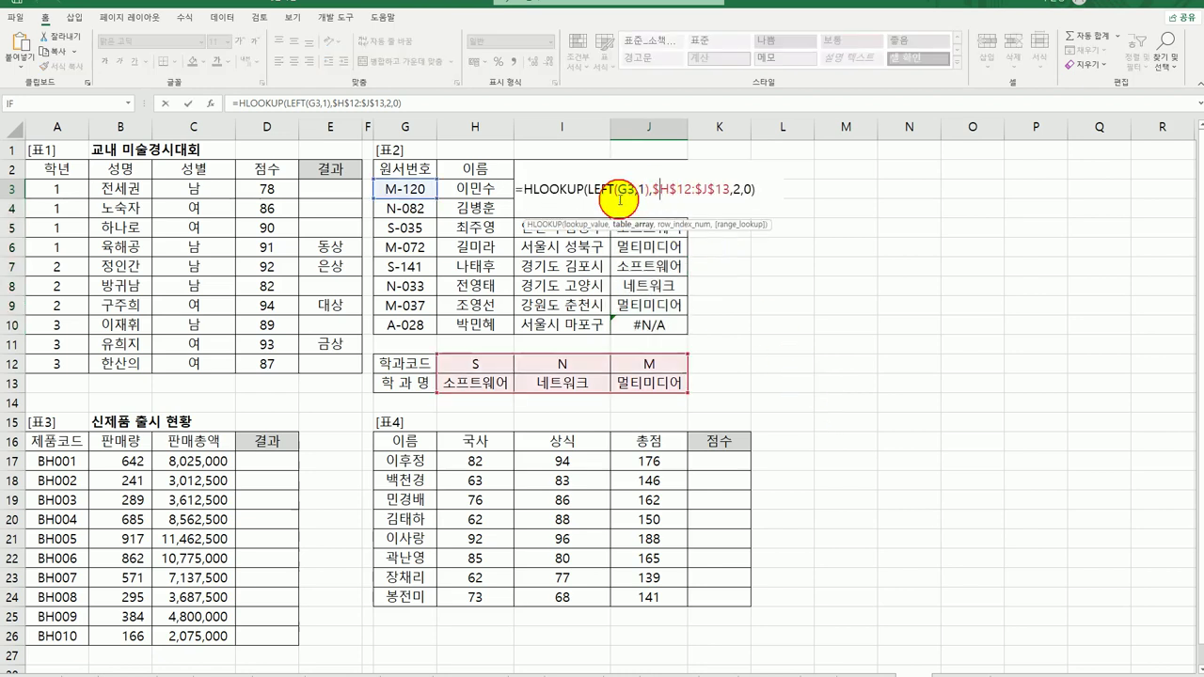
pyautogui.click(523, 189)
pyautogui.write('IFERROR(')
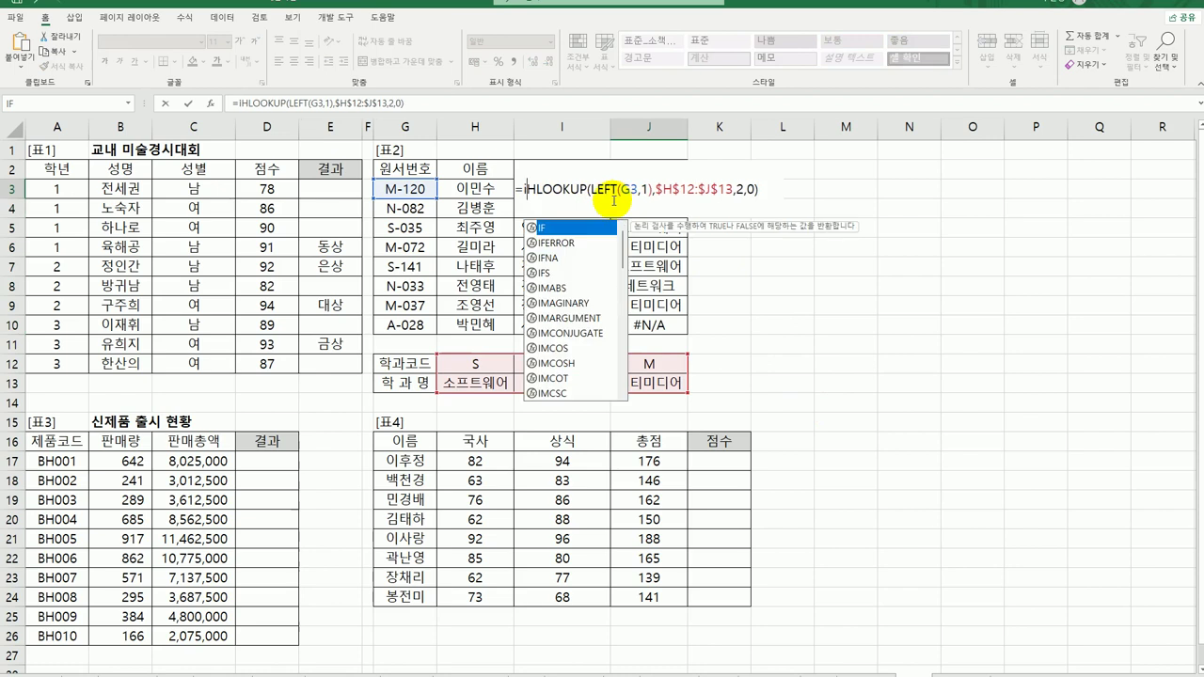
pyautogui.press('End')
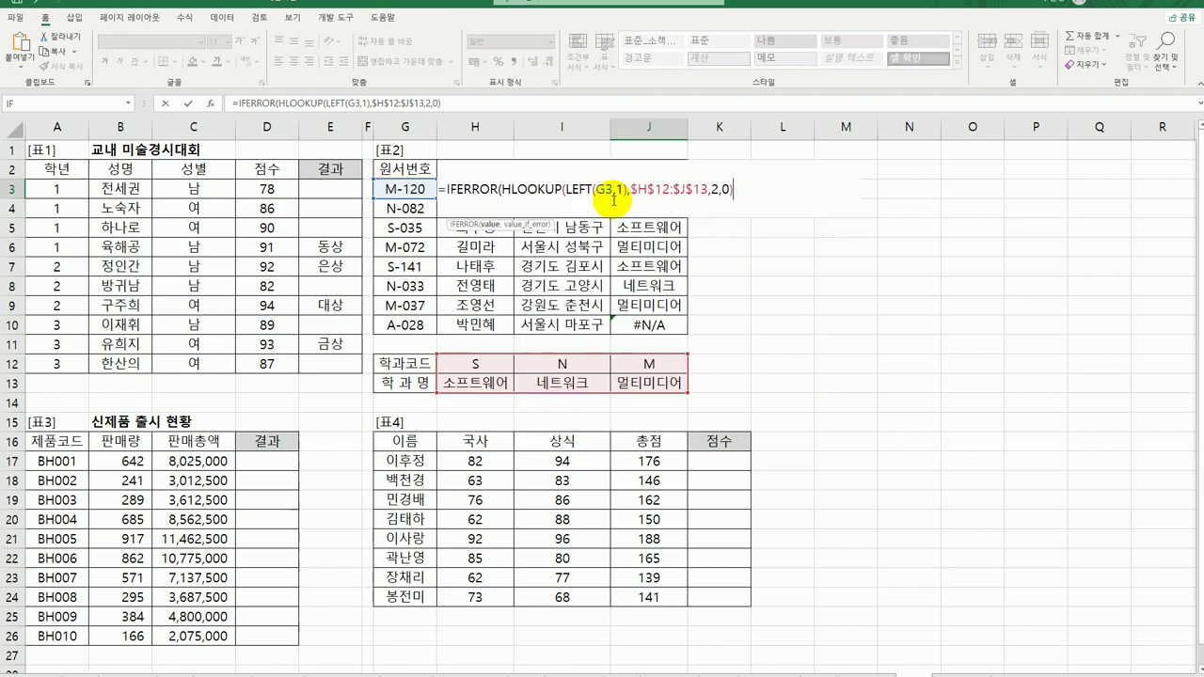
pyautogui.write(',')
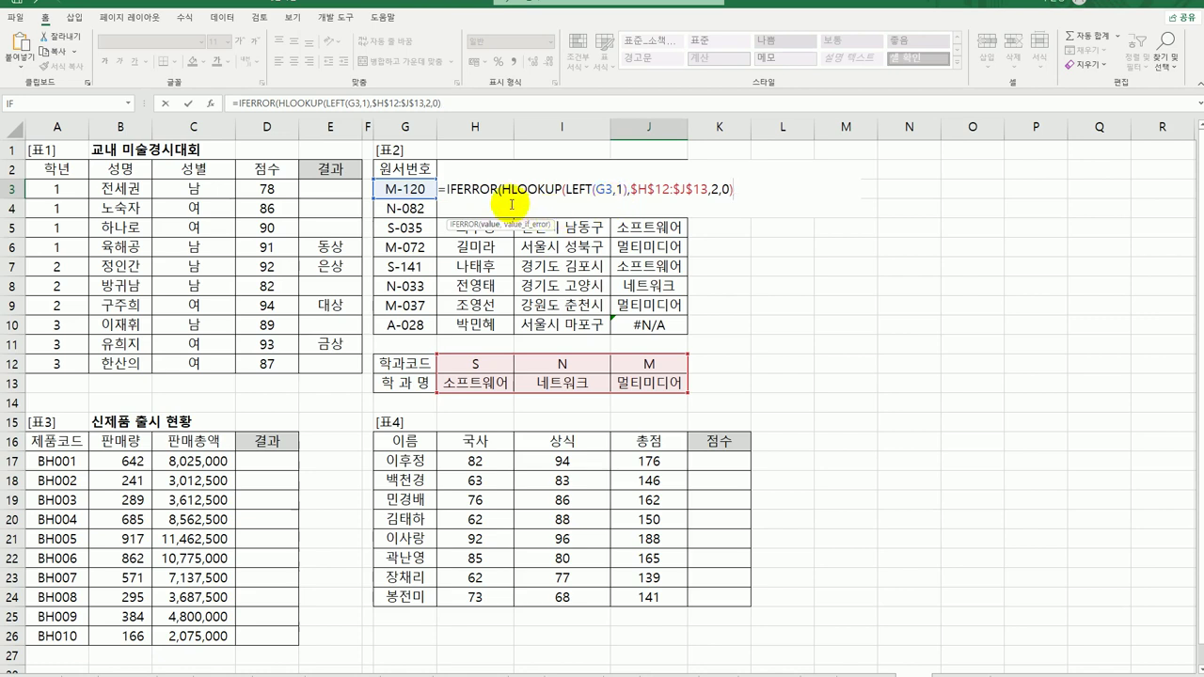
pyautogui.click(209, 105)
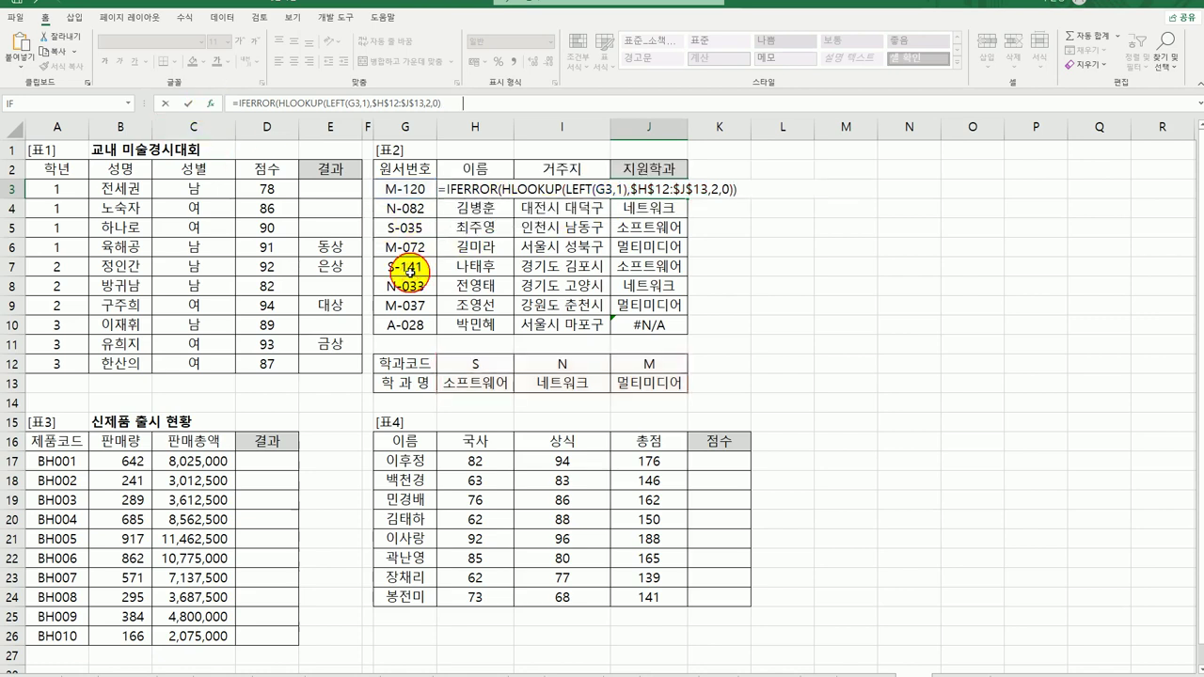
# Step: Set the IFERROR fallback value to "코드오류" and fill the formula down from J3 to J10
pyautogui.click(821, 236)
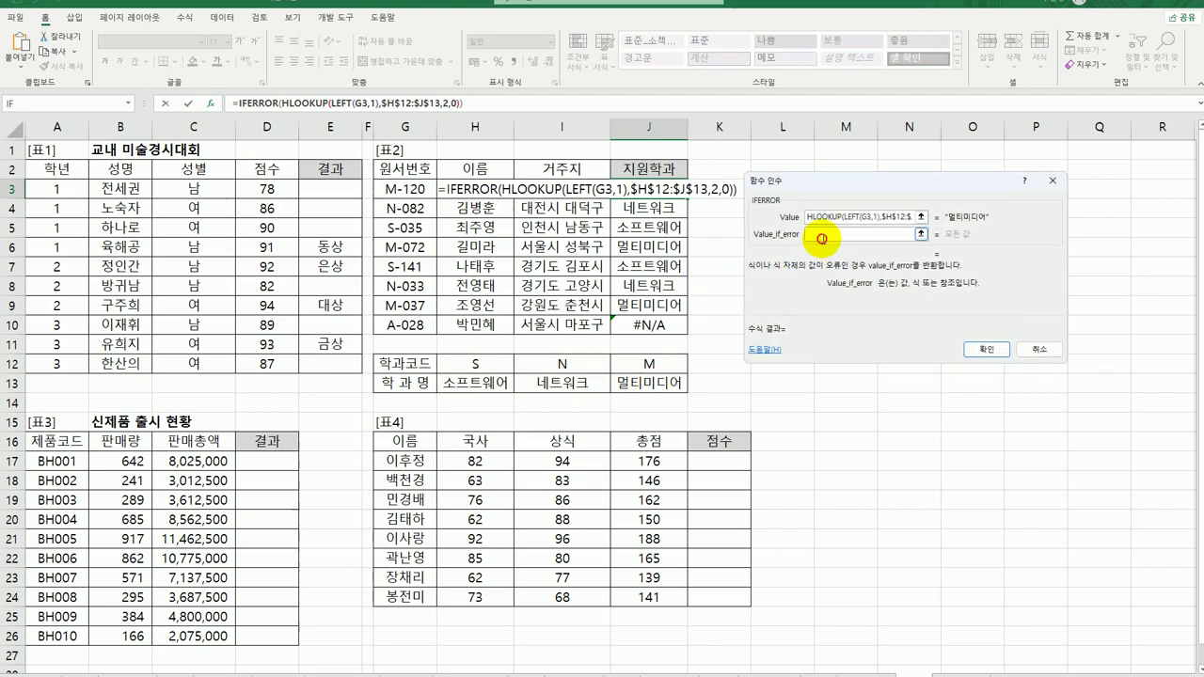
pyautogui.write('zh')
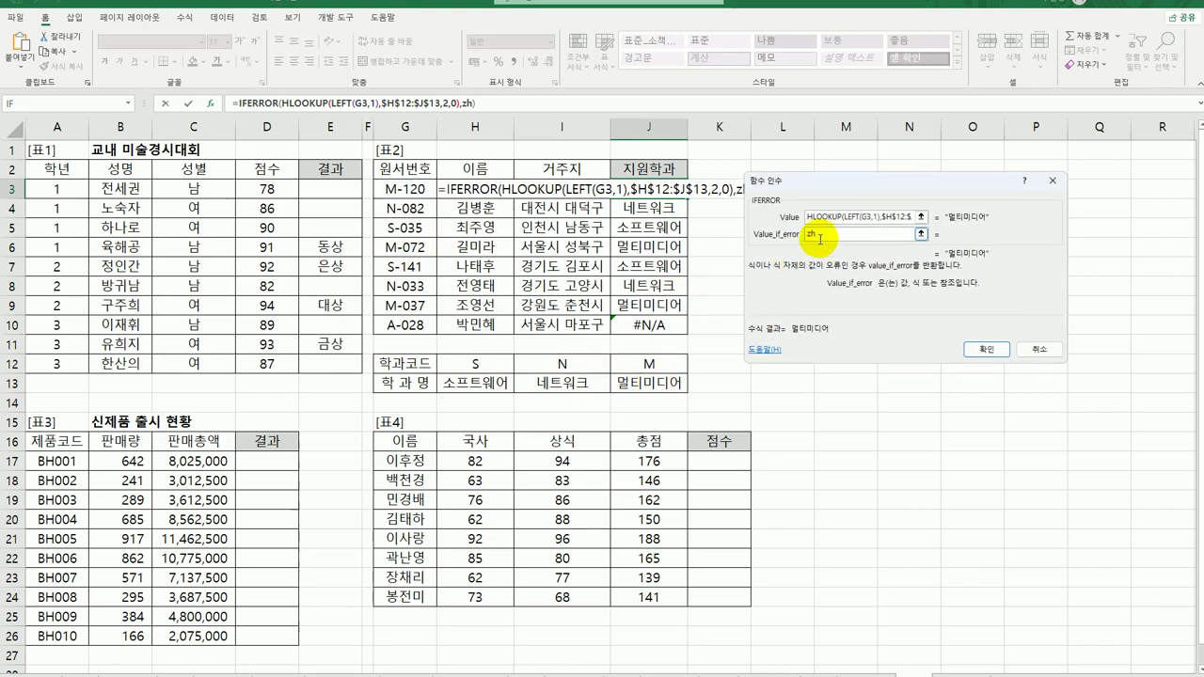
pyautogui.press('BackSpace')
pyautogui.press('BackSpace')
pyautogui.write('코드오류')
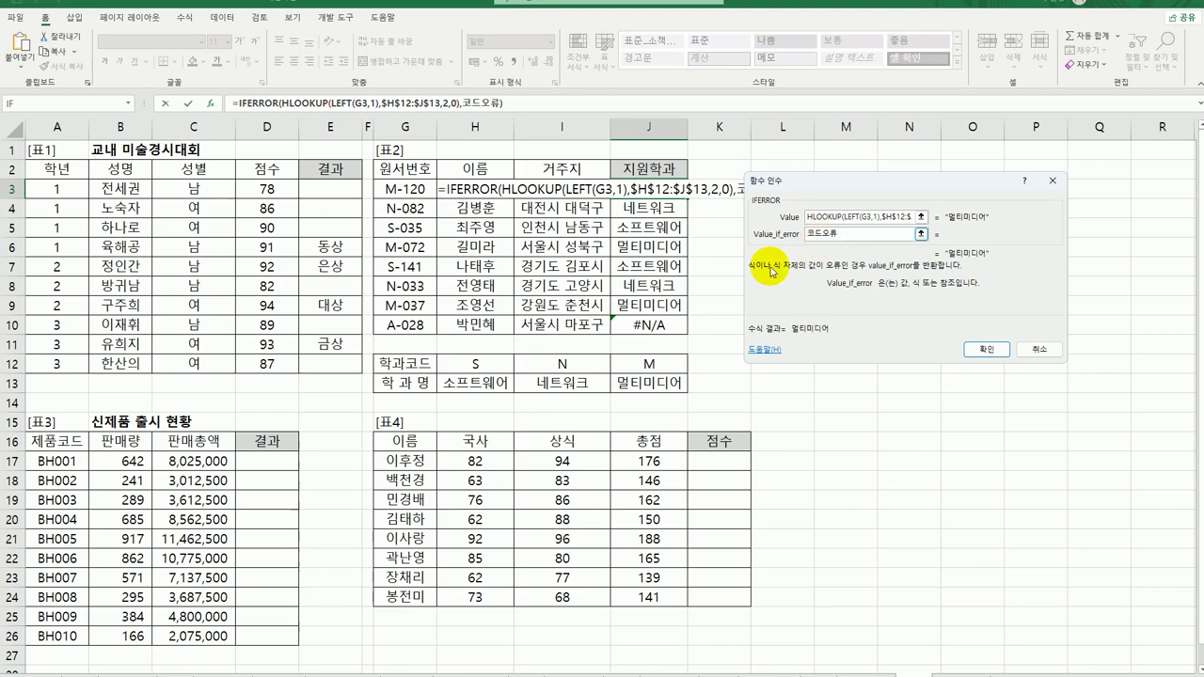
pyautogui.click(986, 349)
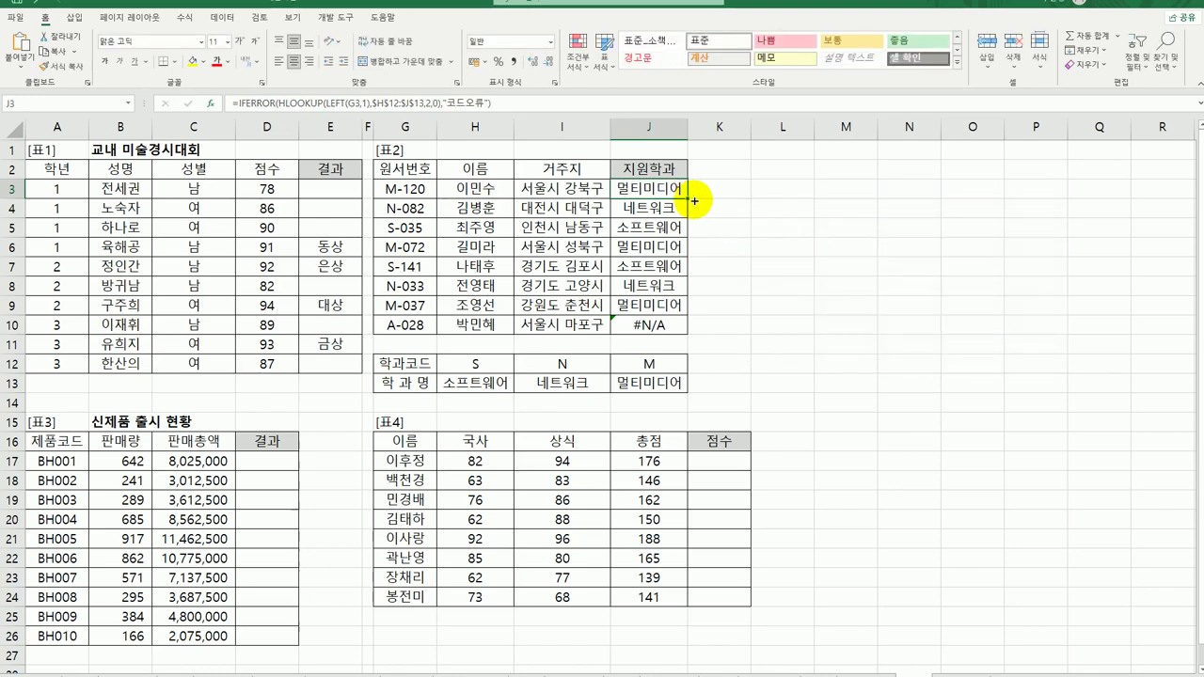
pyautogui.moveTo(693, 200); pyautogui.dragTo(694, 327)
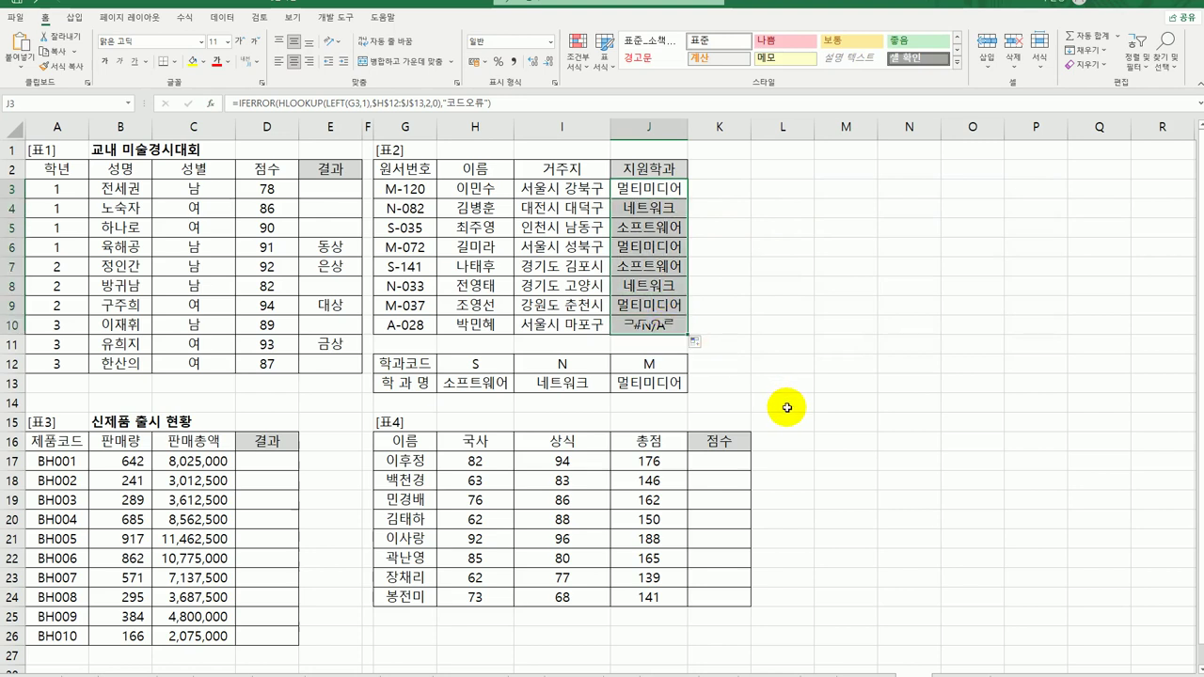
# Step: Enter =LARGE($C$17:$C$26,5) in D17 of 표3's 결과 column and fill it down to D26
pyautogui.click(266, 461)
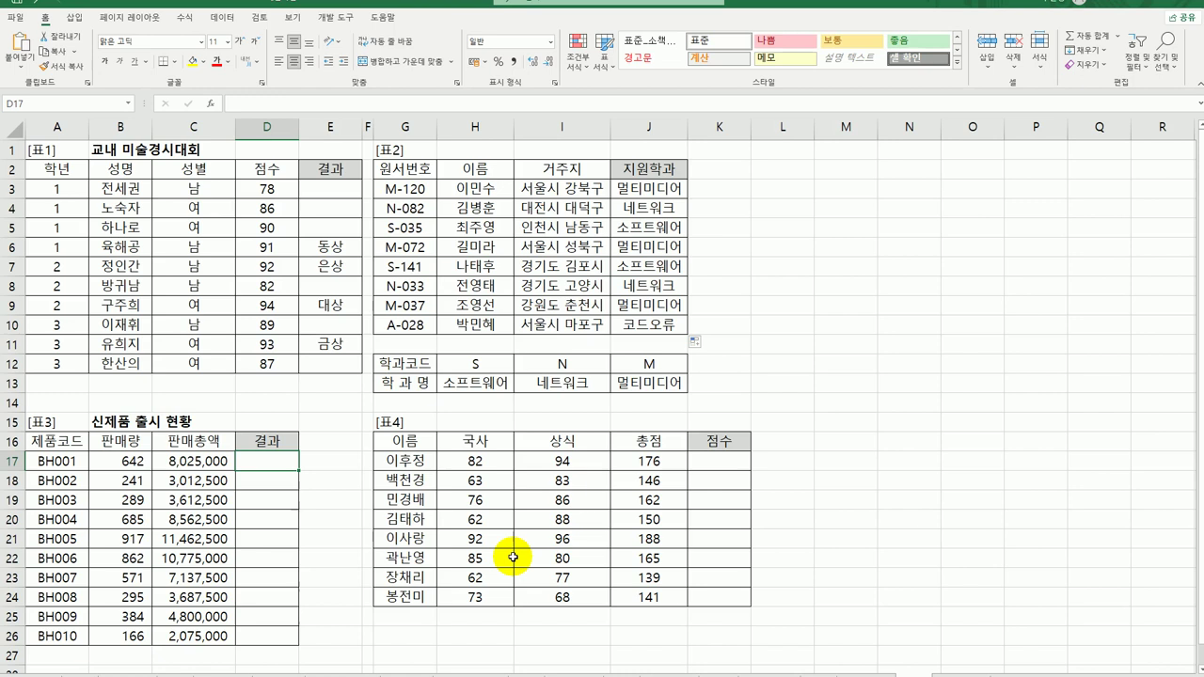
pyautogui.write('=')
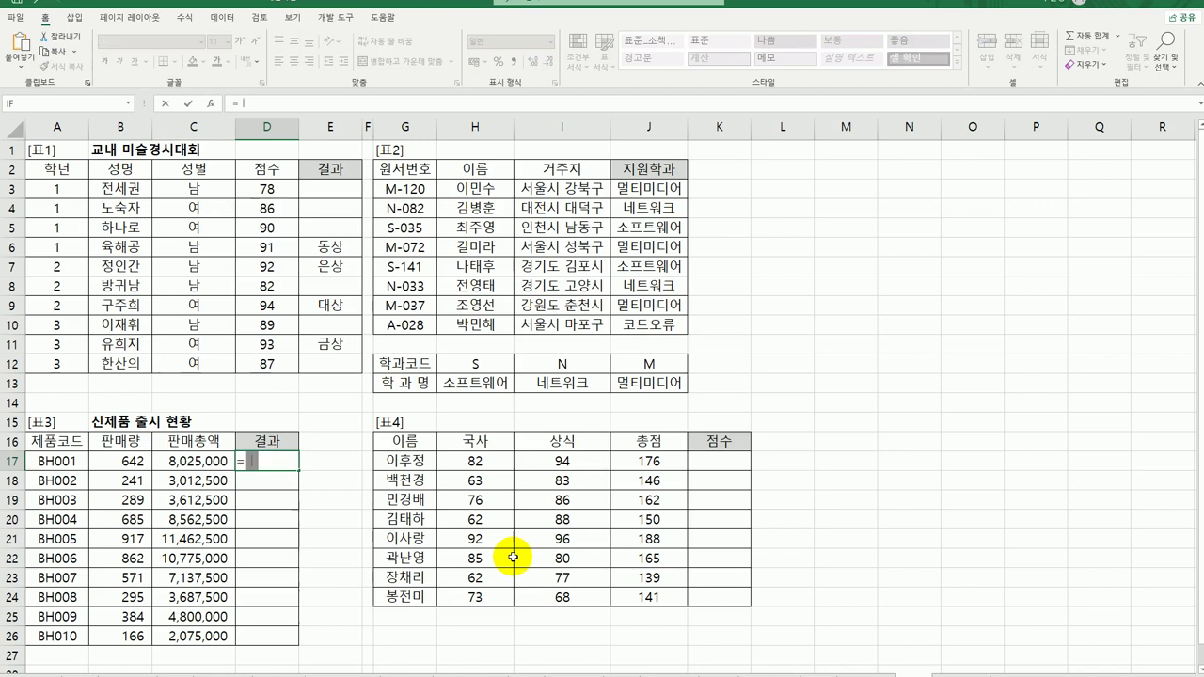
pyautogui.write('LARGE(')
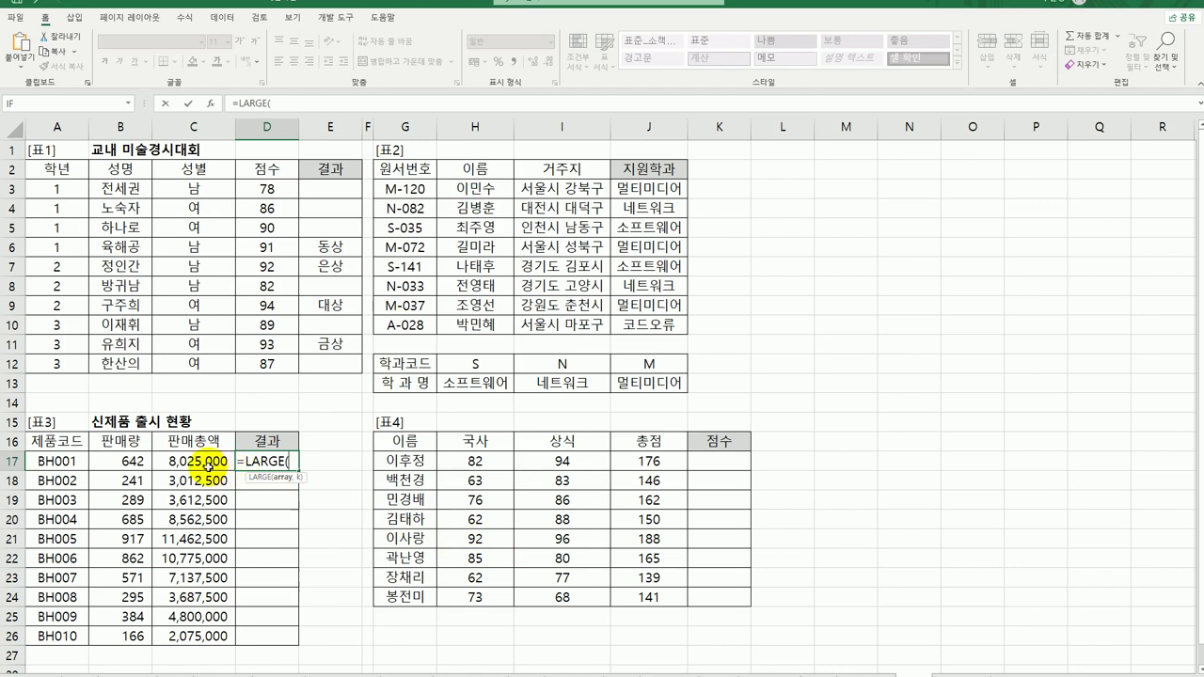
pyautogui.moveTo(207, 463); pyautogui.dragTo(196, 635)
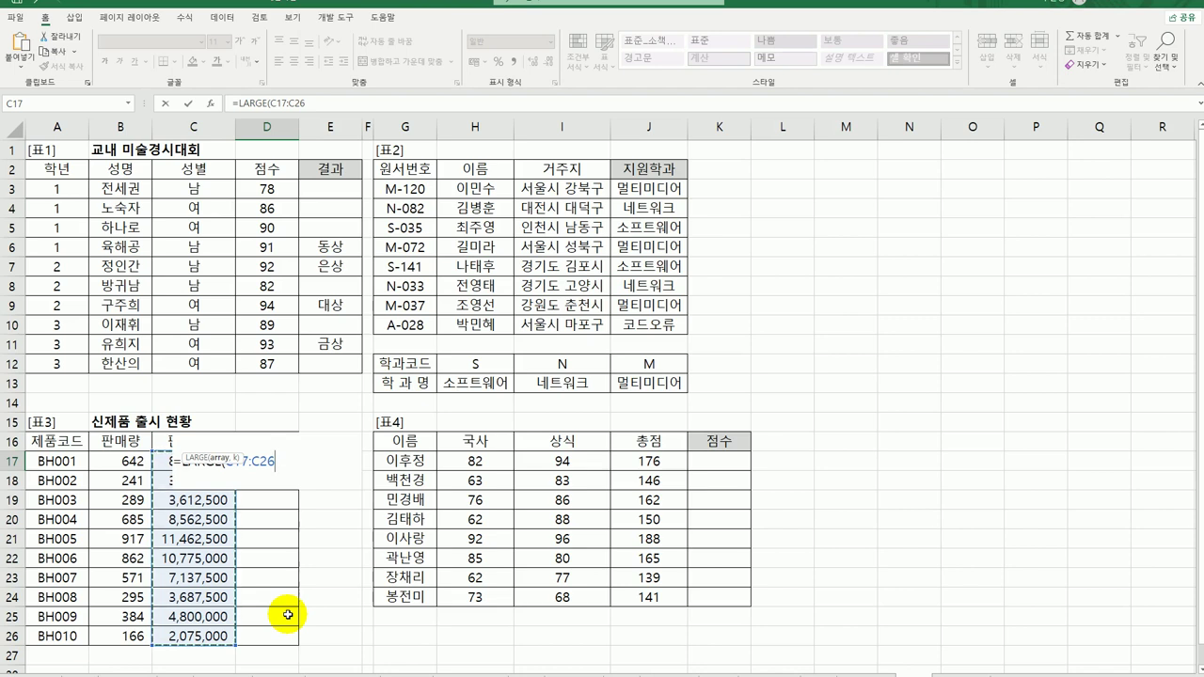
pyautogui.press('F4')
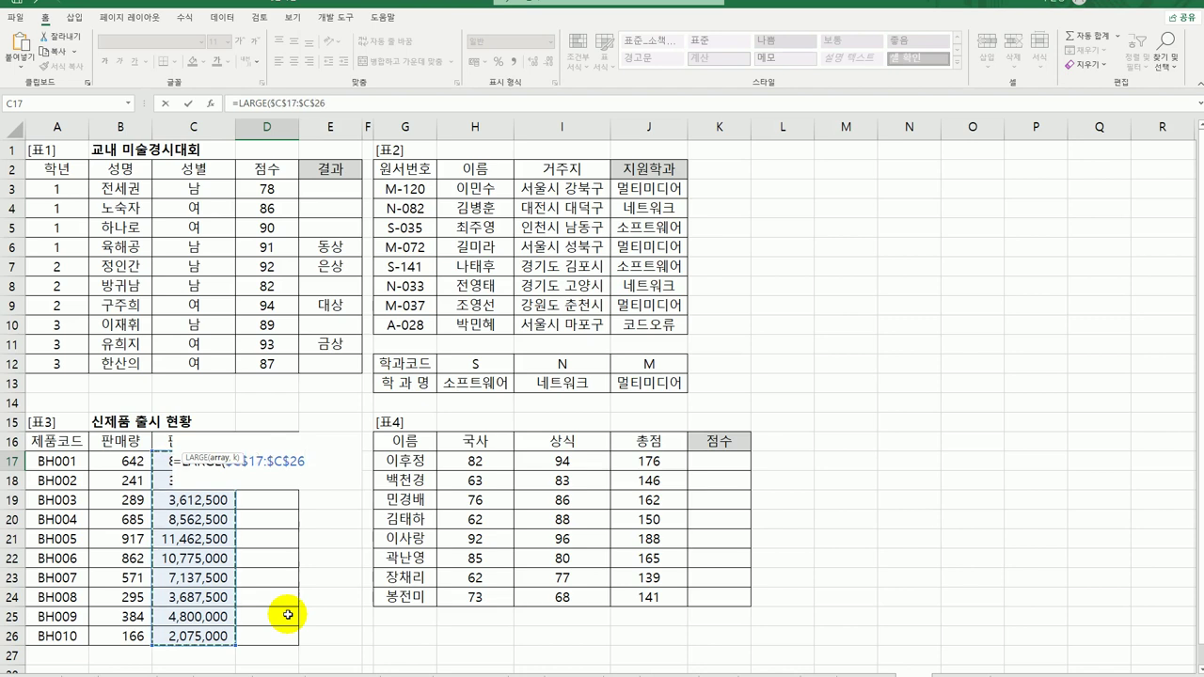
pyautogui.write(',')
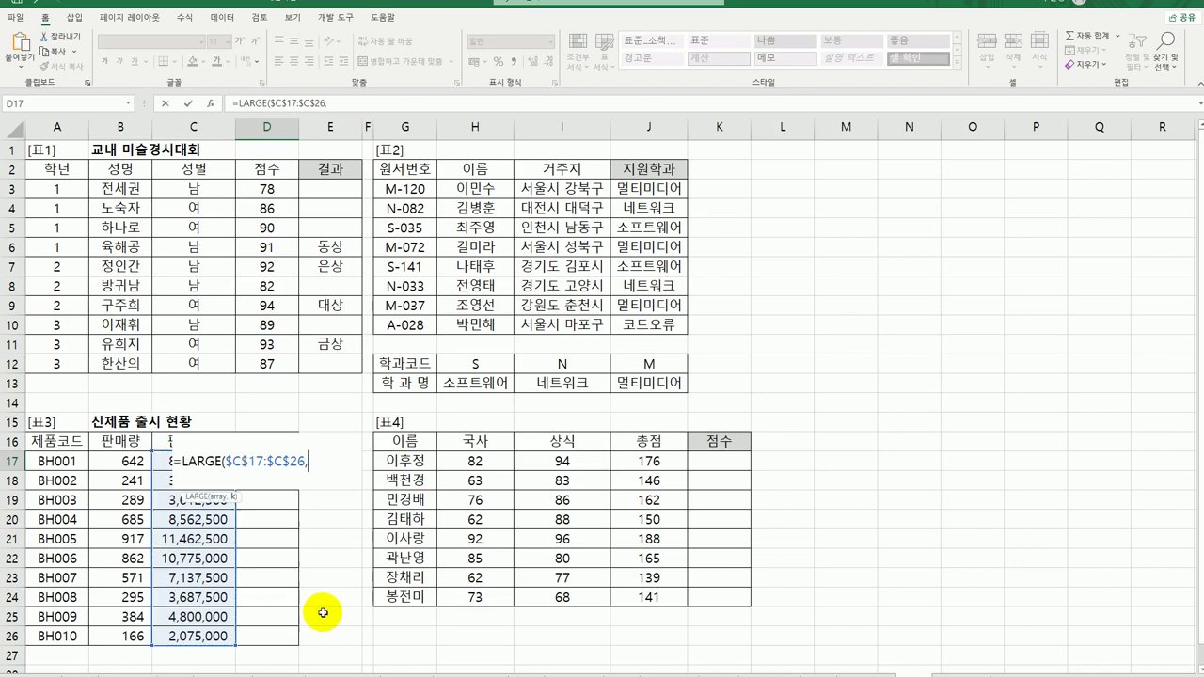
pyautogui.write('5')
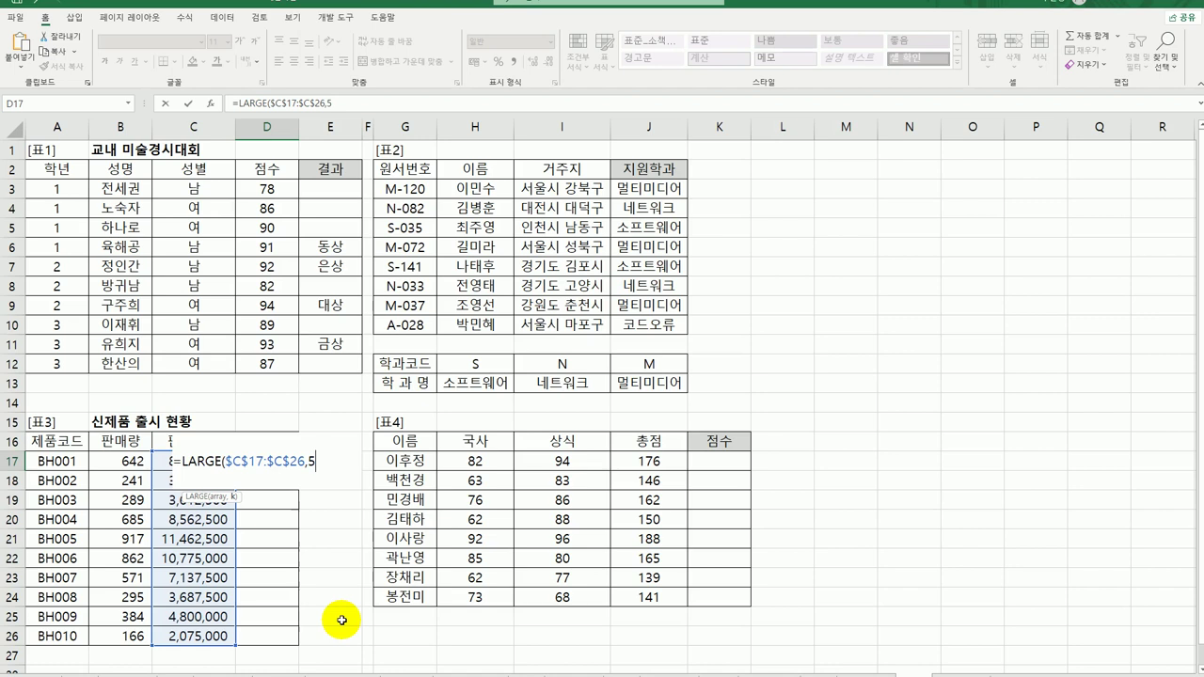
pyautogui.write(')')
pyautogui.press('Return')
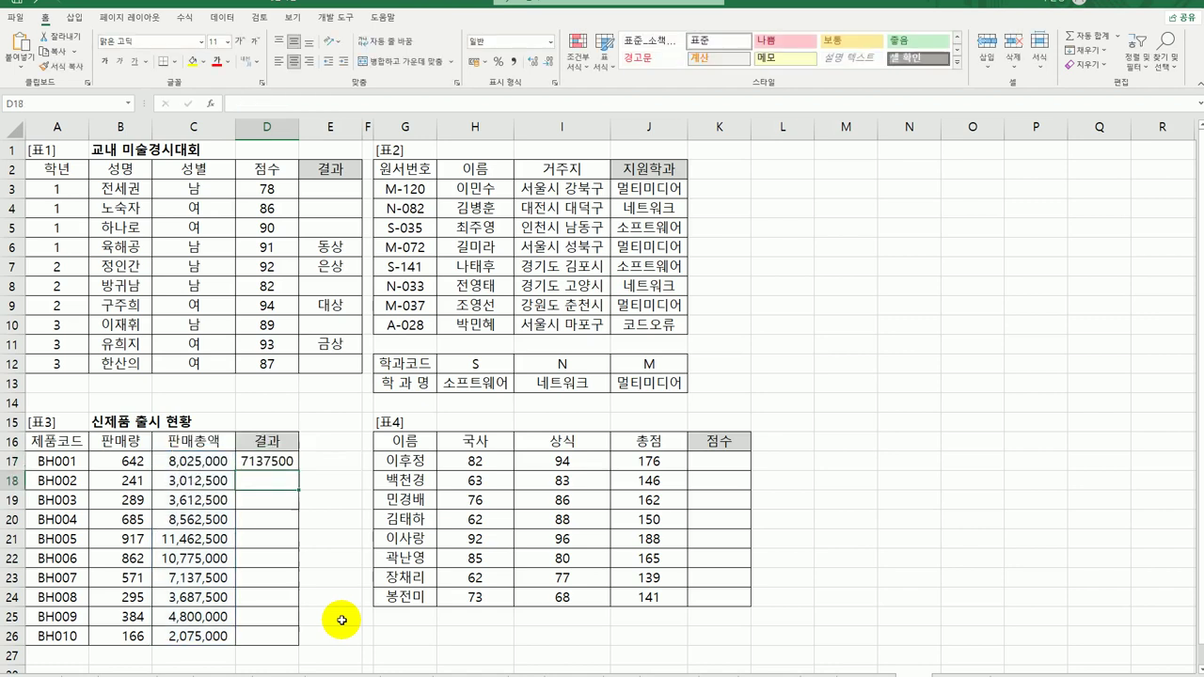
pyautogui.click(290, 460)
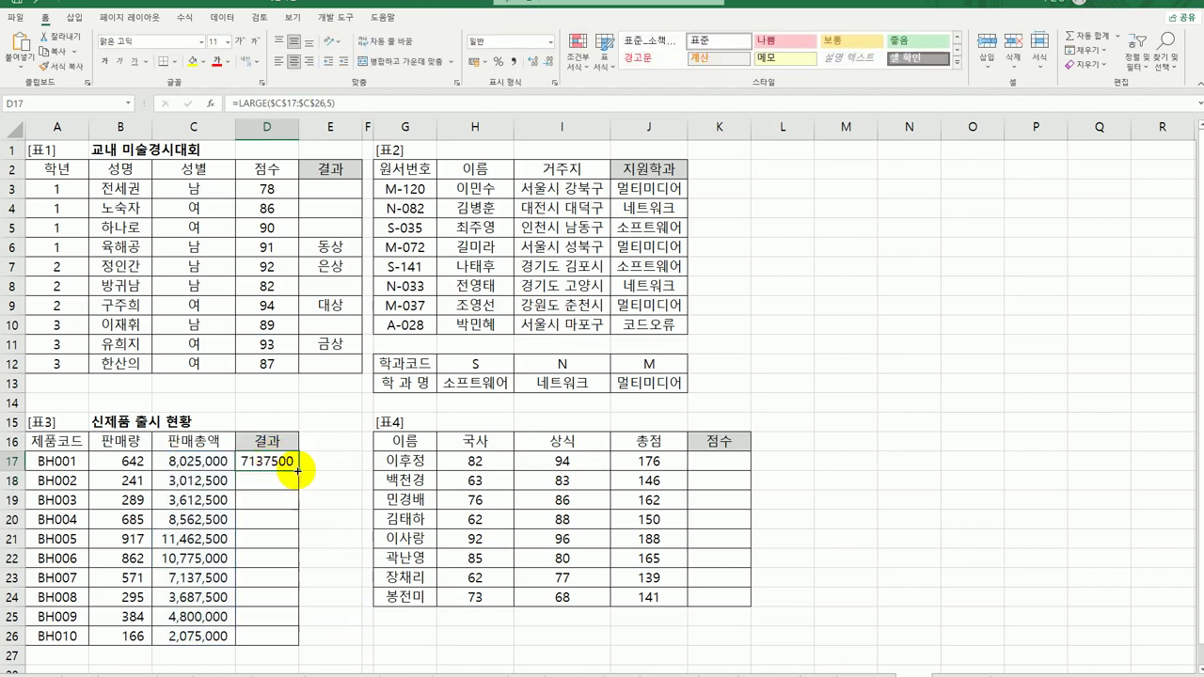
pyautogui.moveTo(297, 470); pyautogui.dragTo(279, 646)
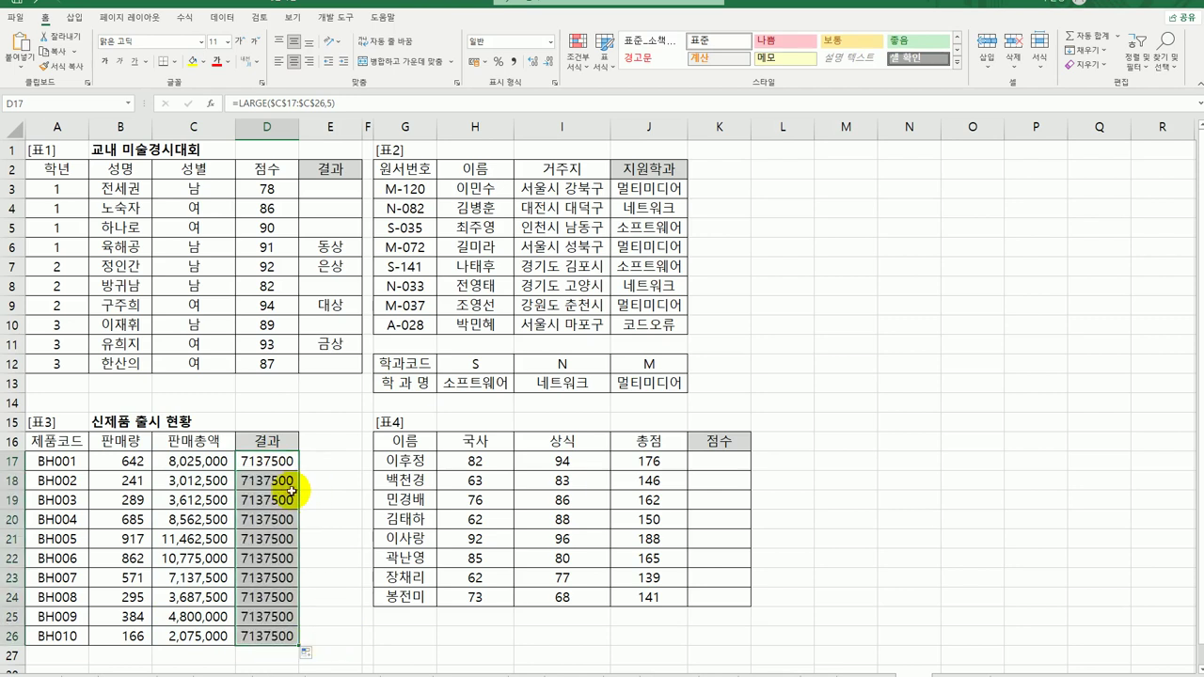
# Step: Wrap the LARGE formula in D17 in an IF function with the logical test LARGE($C$17:$C$26,5)<=C17
pyautogui.click(270, 461)
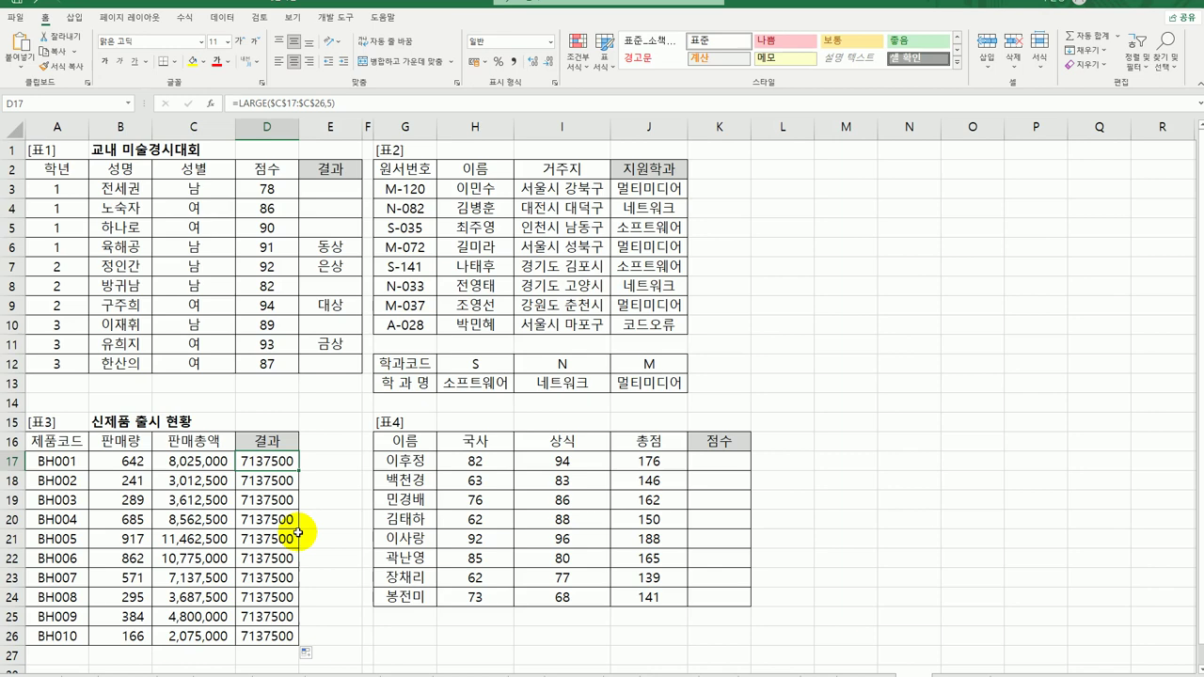
pyautogui.doubleClick(259, 463)
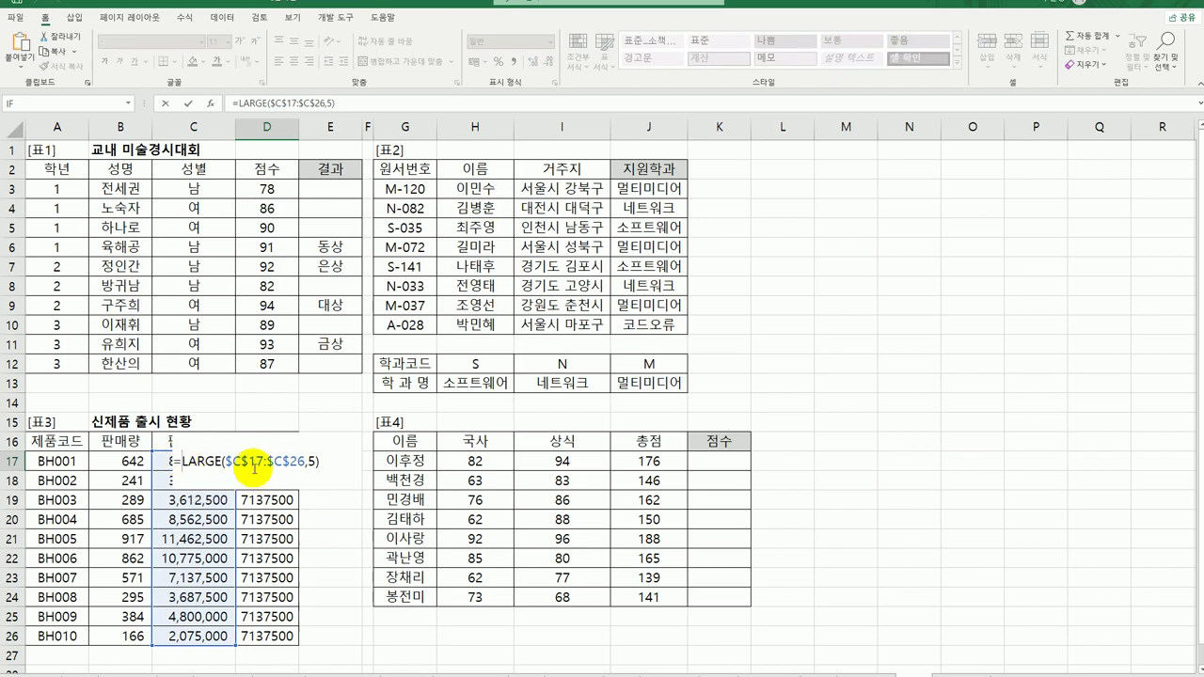
pyautogui.write('IF(')
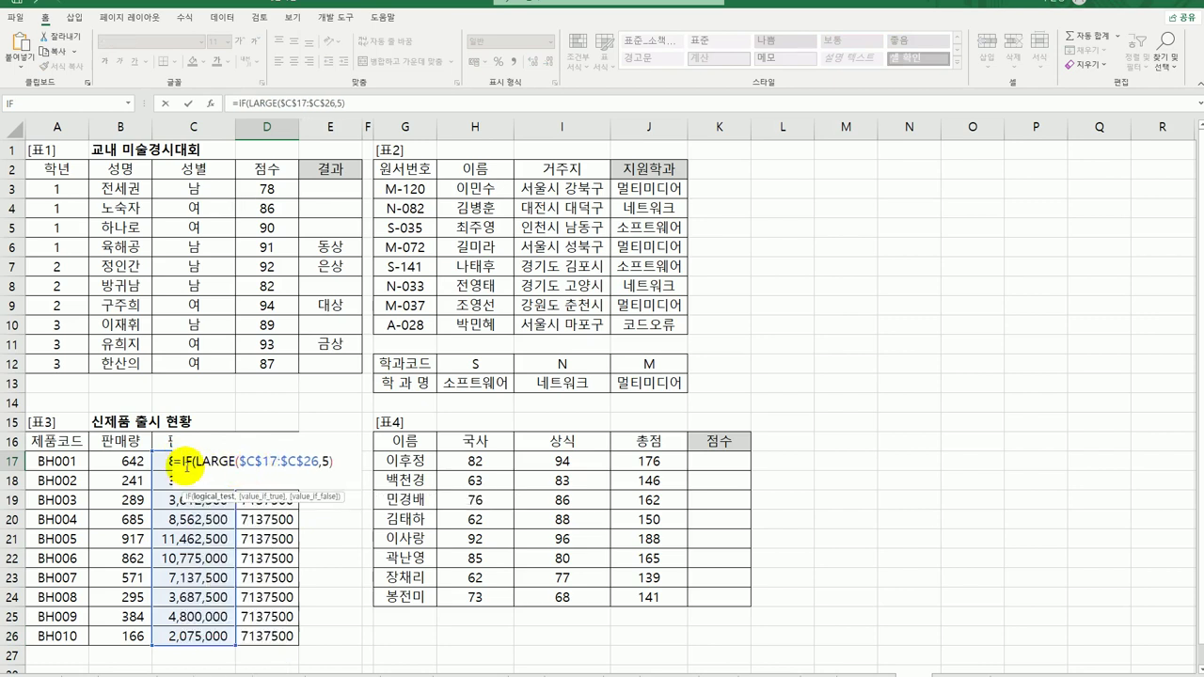
pyautogui.click(210, 105)
pyautogui.click(900, 208)
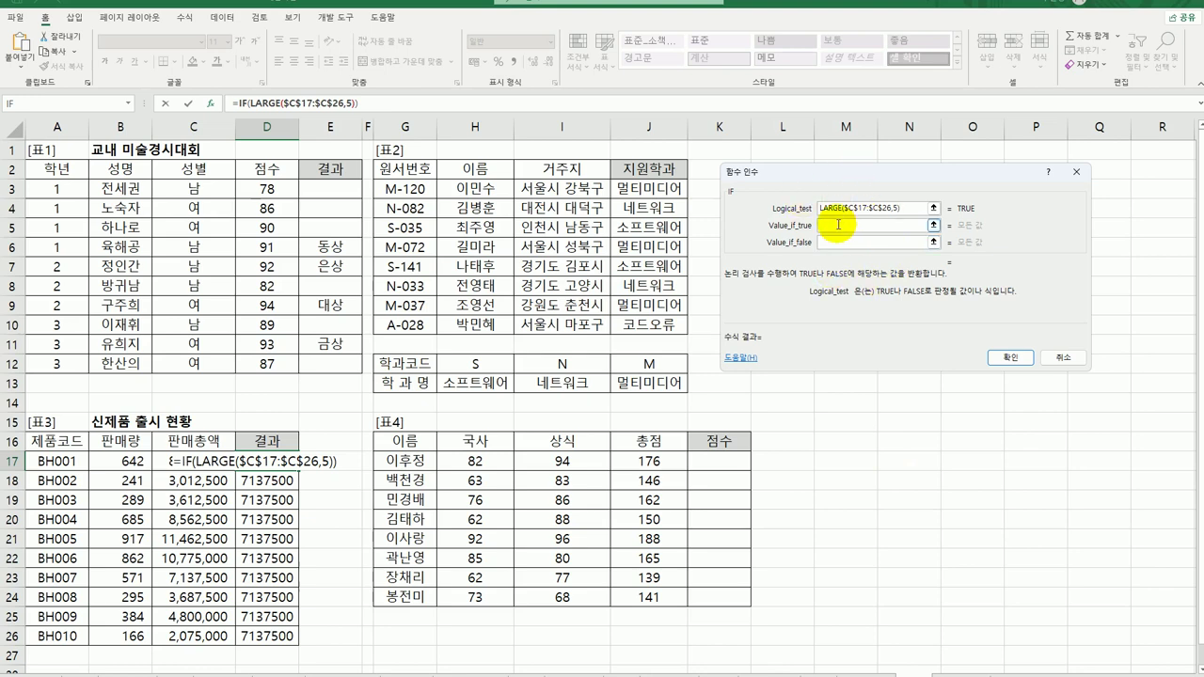
pyautogui.write('<=')
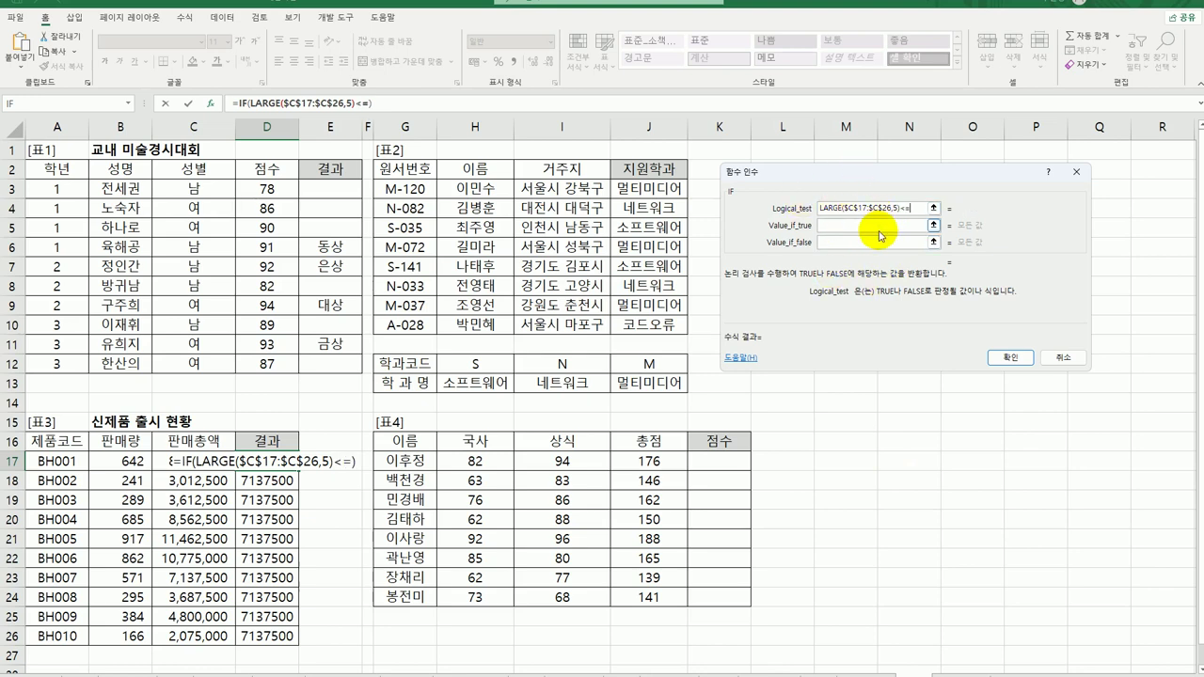
pyautogui.click(177, 458)
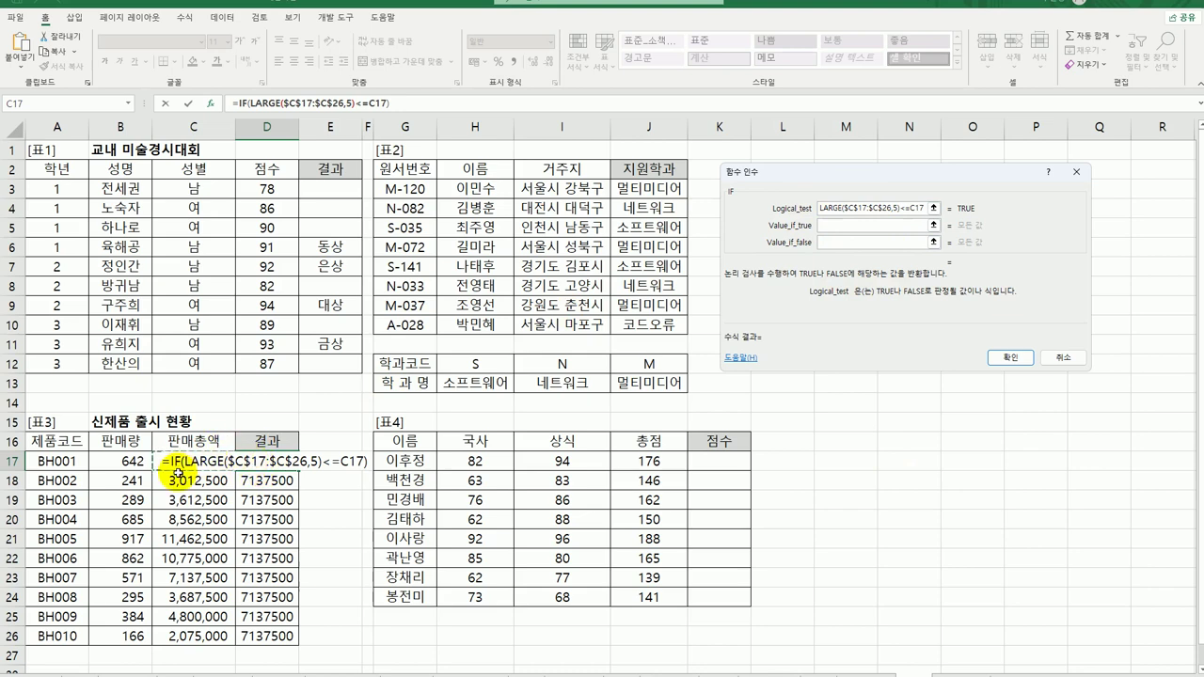
# Step: Set the IF function's true result to "재생산" and its false result to "생산중단"
pyautogui.click(843, 231)
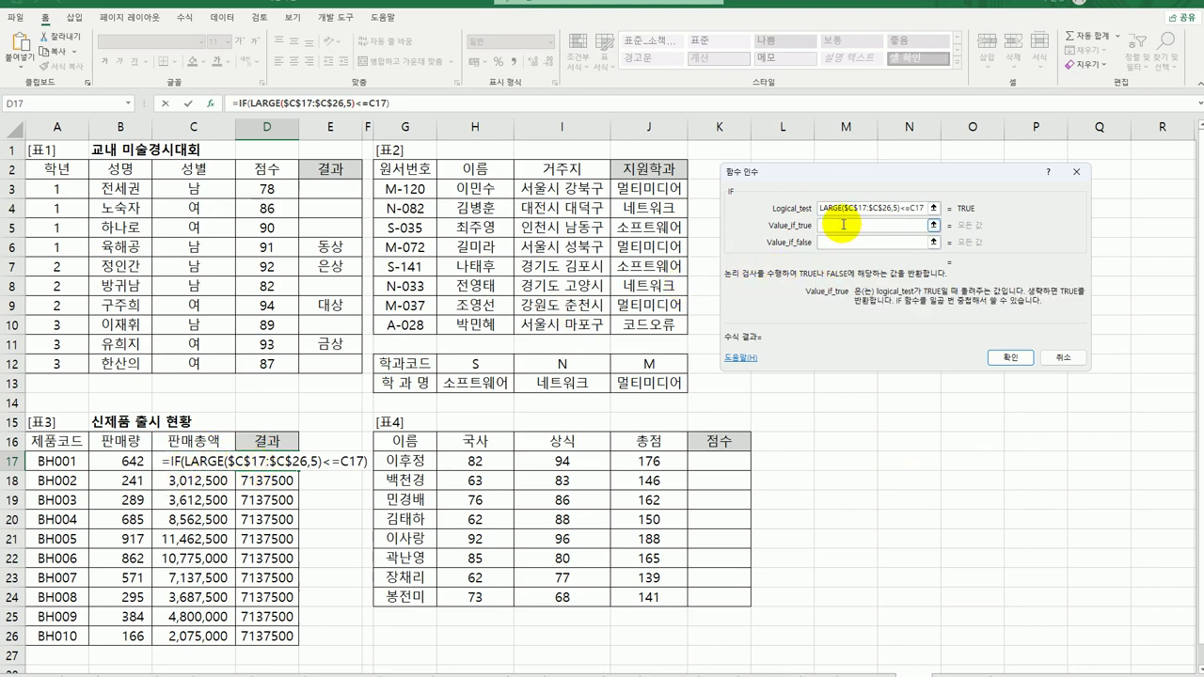
pyautogui.write('wo')
pyautogui.press('BackSpace')
pyautogui.press('BackSpace')
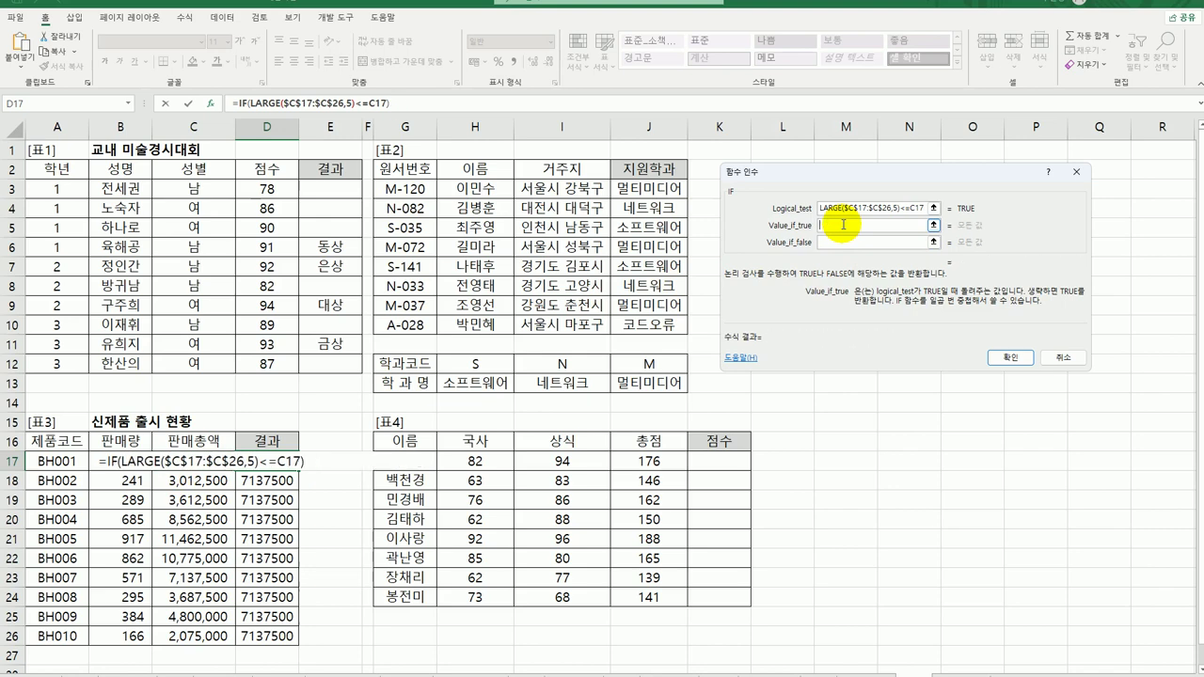
pyautogui.write('재생산')
pyautogui.press('Tab')
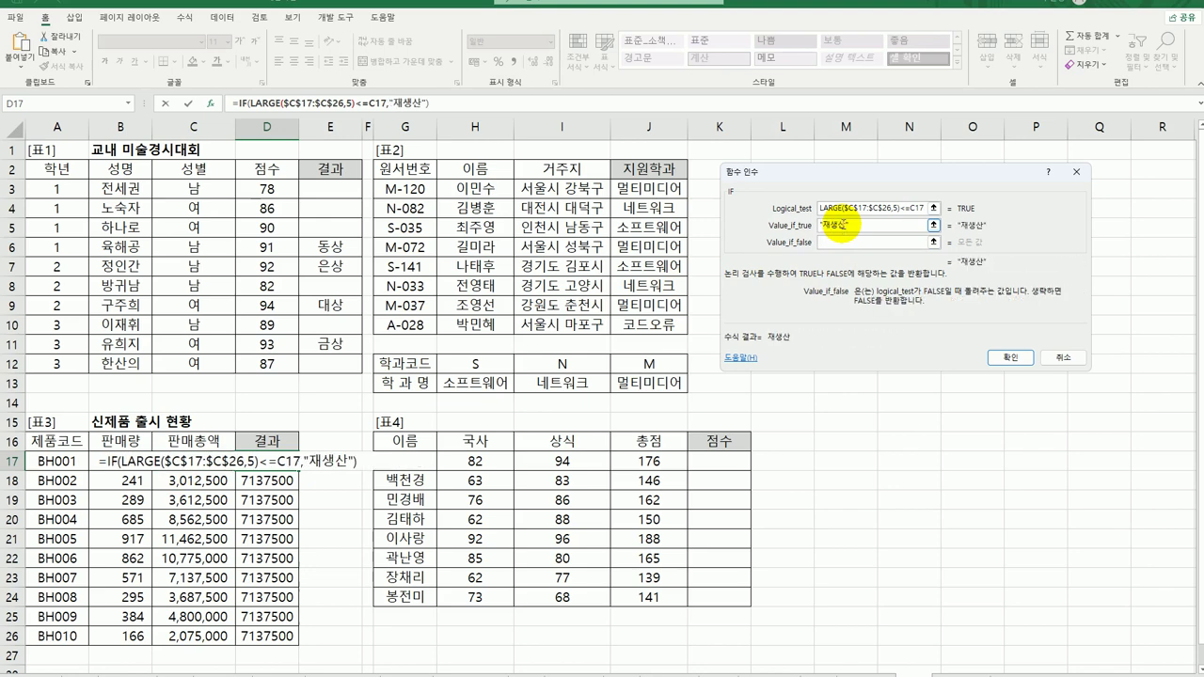
pyautogui.write('생산중단')
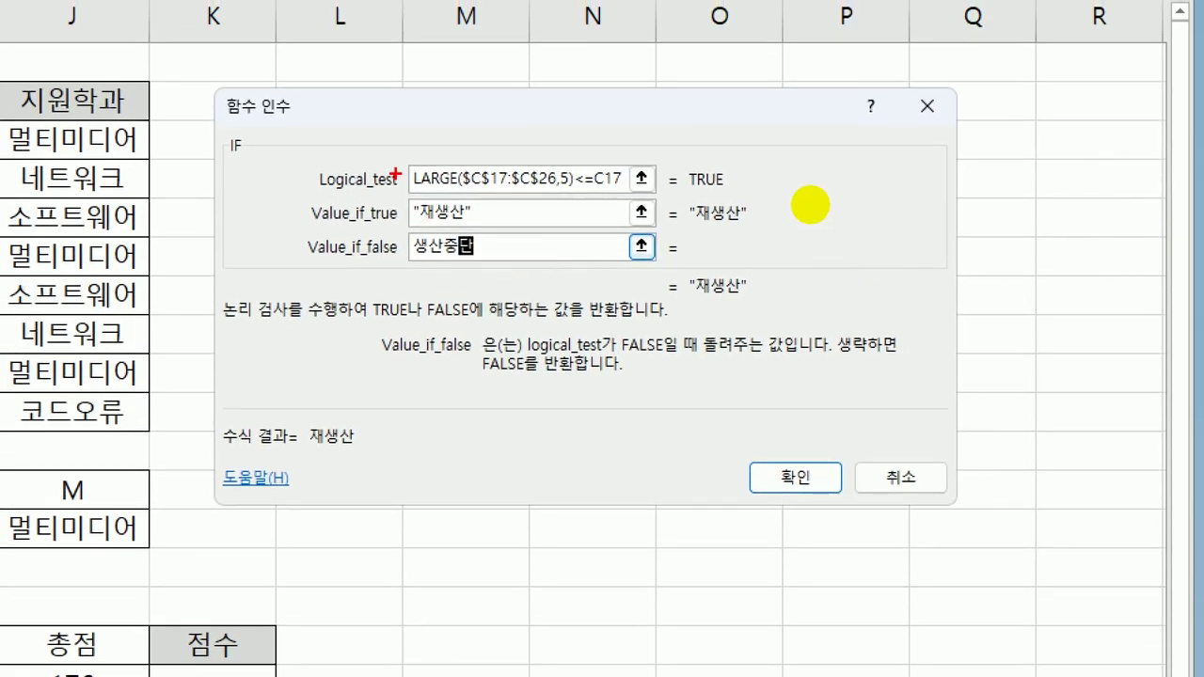
pyautogui.moveTo(414, 196); pyautogui.dragTo(621, 198)
pyautogui.click(488, 219)
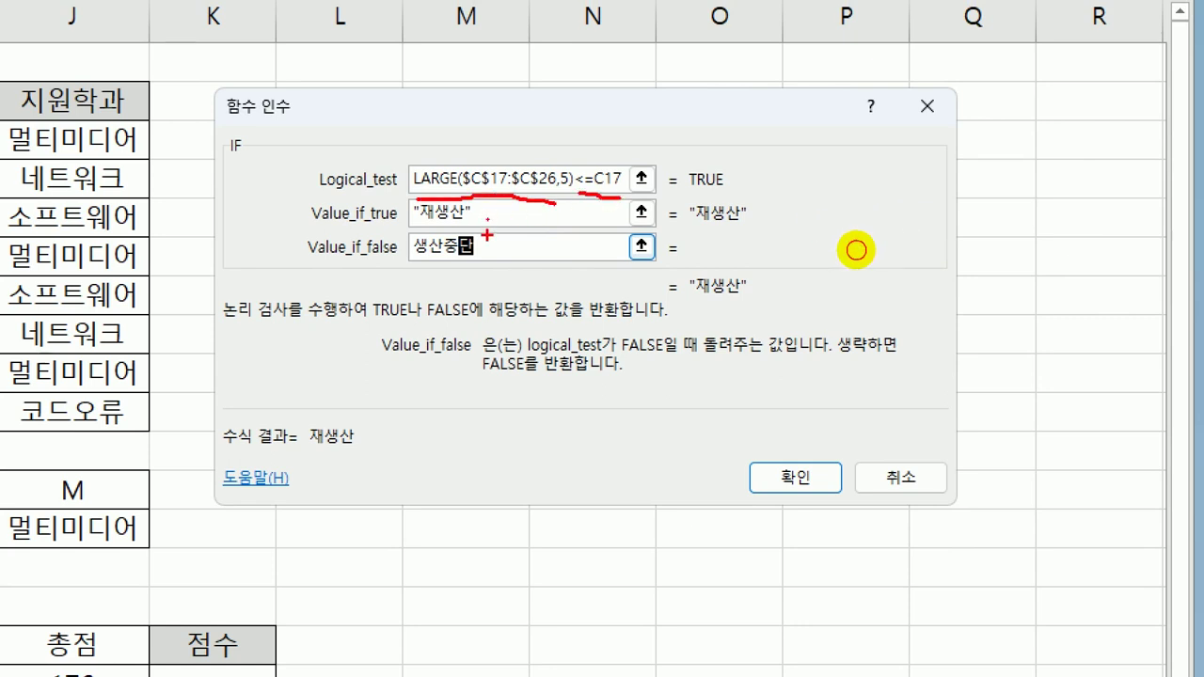
pyautogui.click(488, 263)
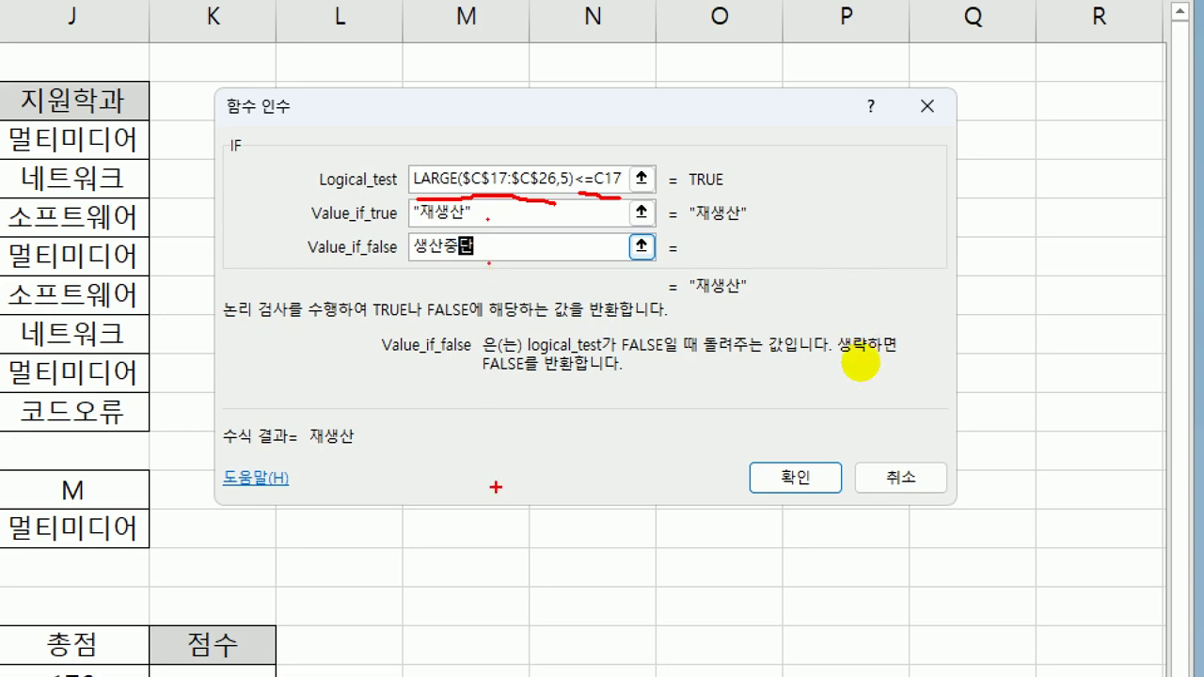
pyautogui.press('Escape')
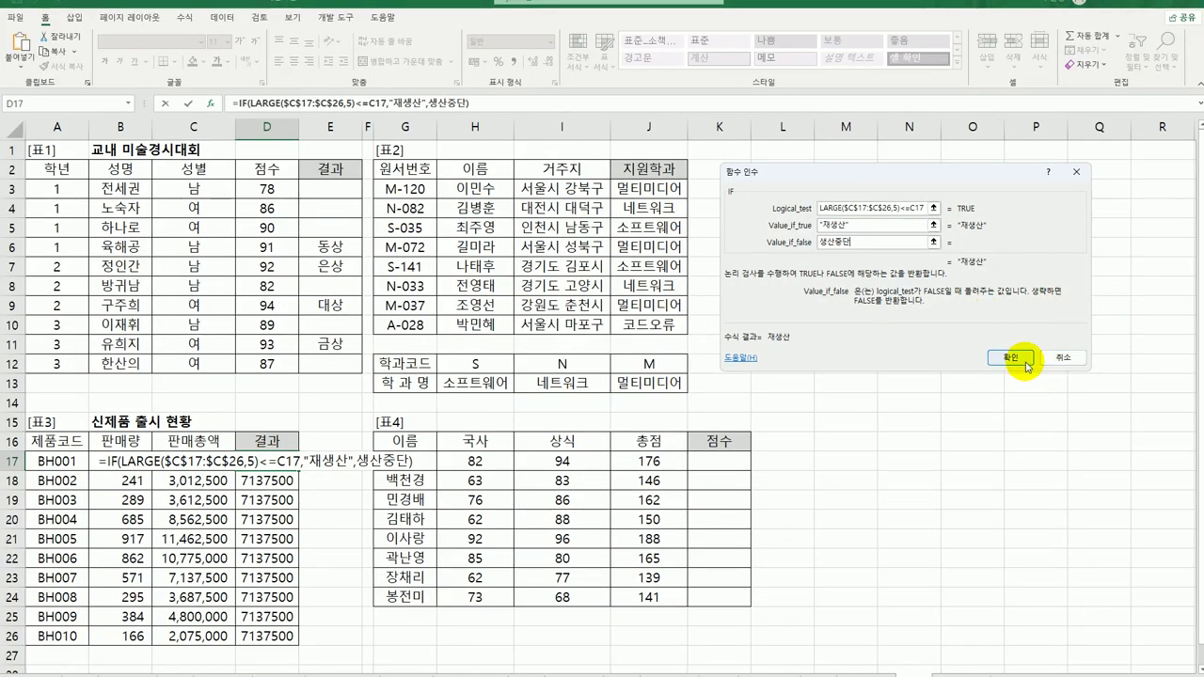
# Step: Accept the IF arguments for D17 and fill the formula down to D26
pyautogui.click(1026, 365)
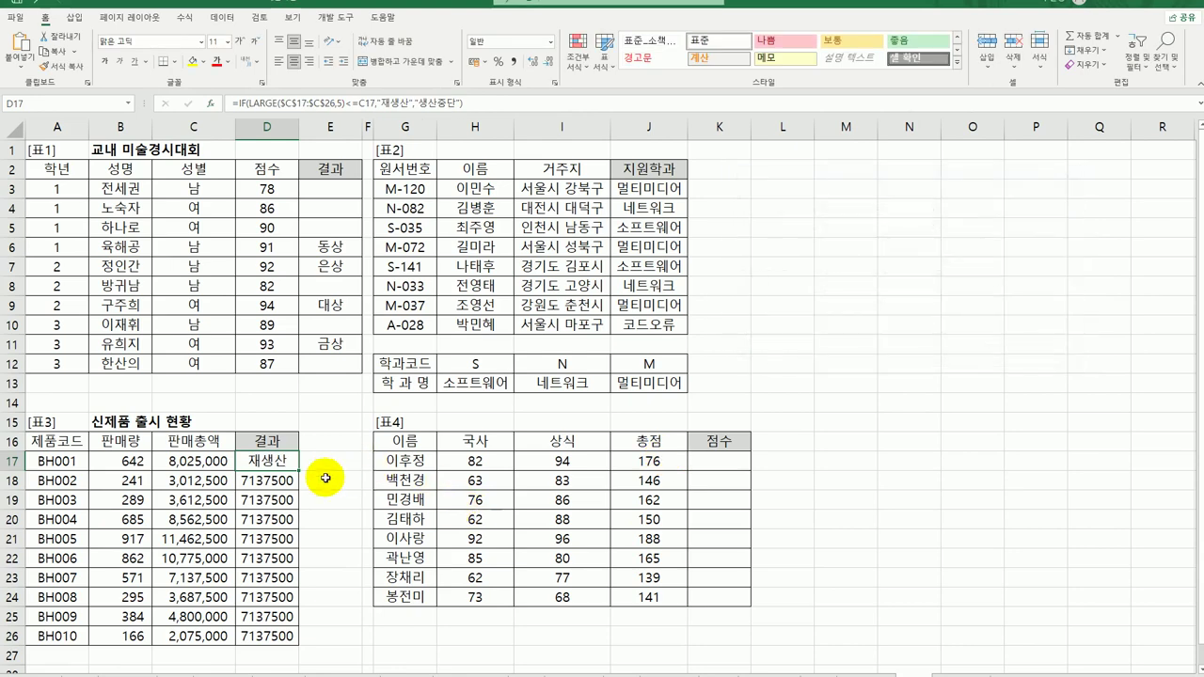
pyautogui.moveTo(296, 468); pyautogui.dragTo(292, 645)
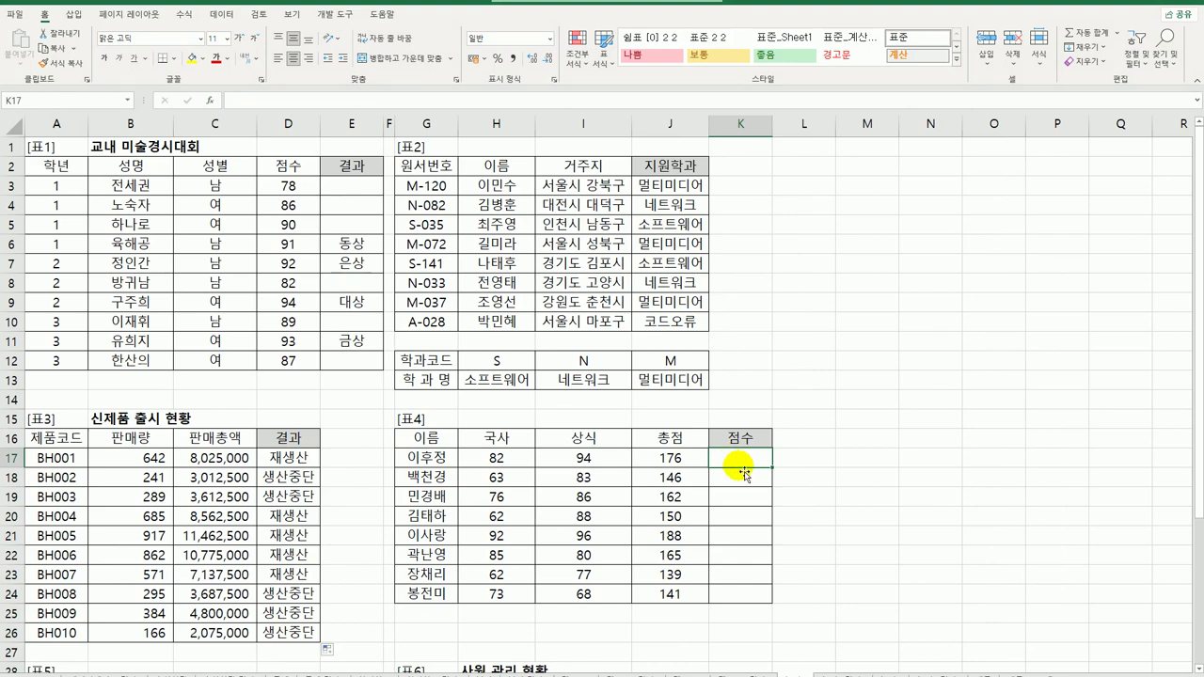
# Step: Start an IFS formula in K17, the first cell of 표4's 점수 column
pyautogui.click(683, 442)
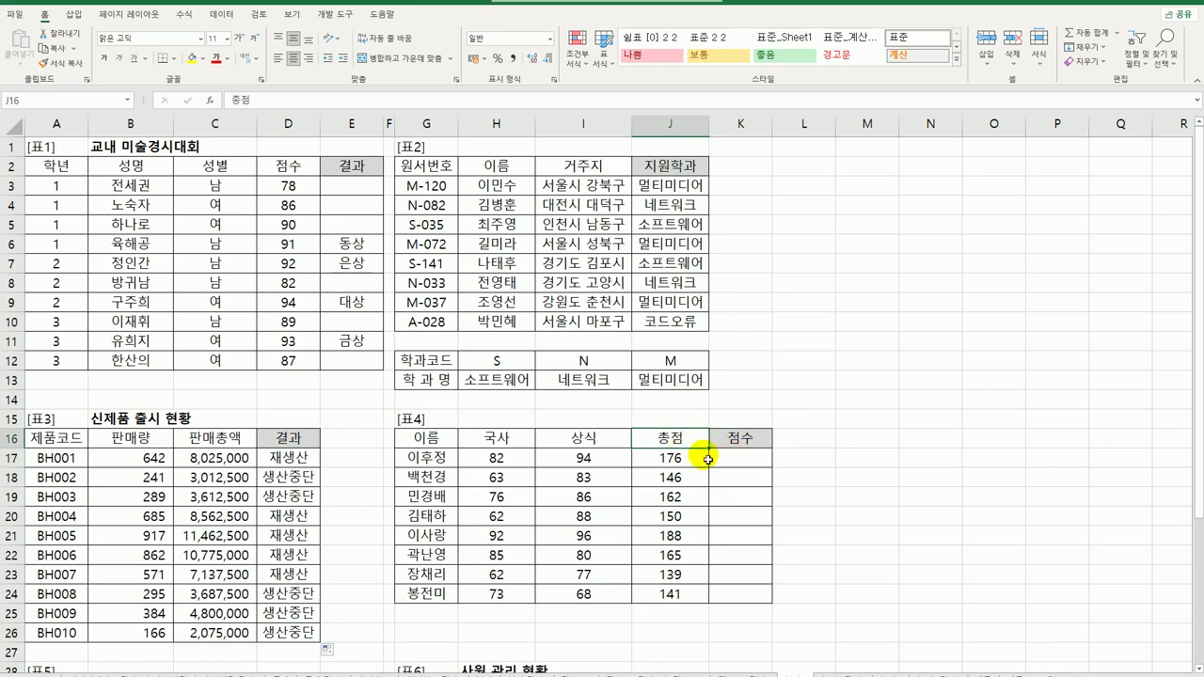
pyautogui.click(703, 458)
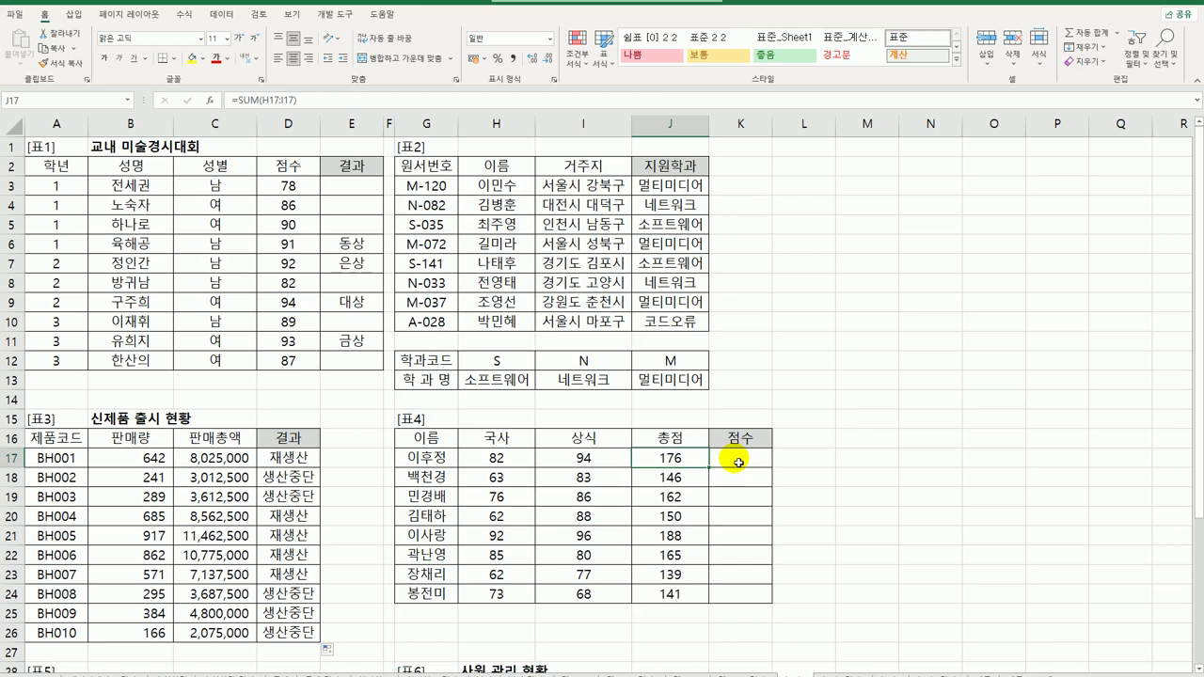
pyautogui.click(739, 462)
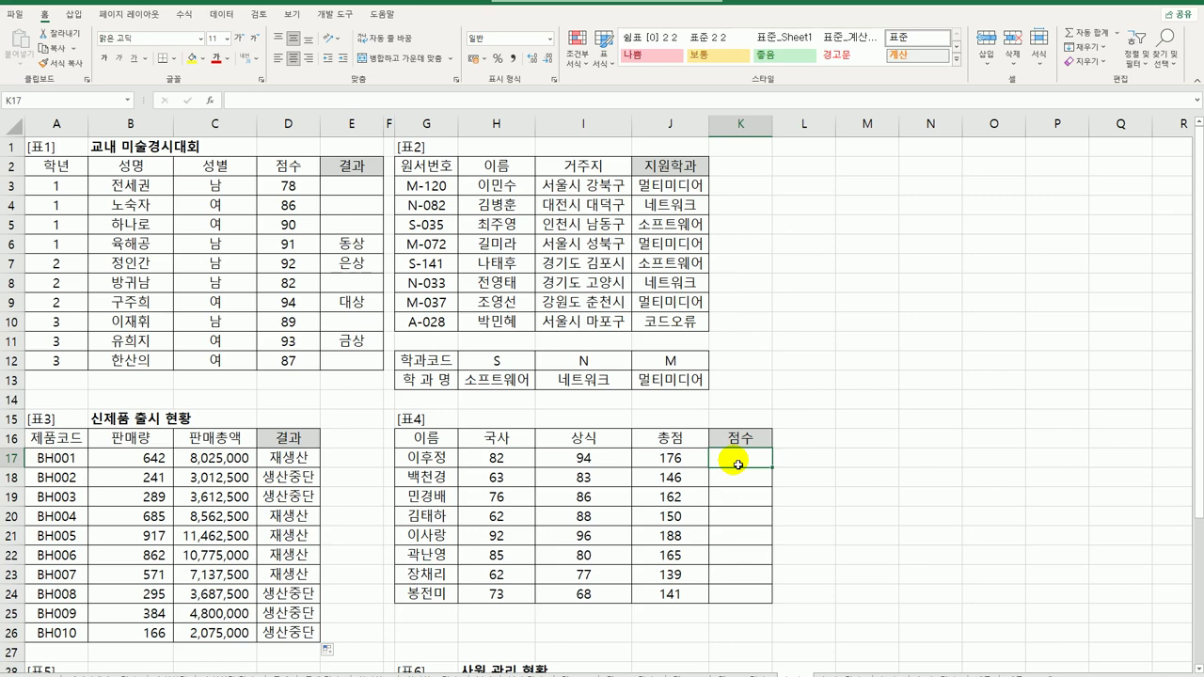
pyautogui.write('=')
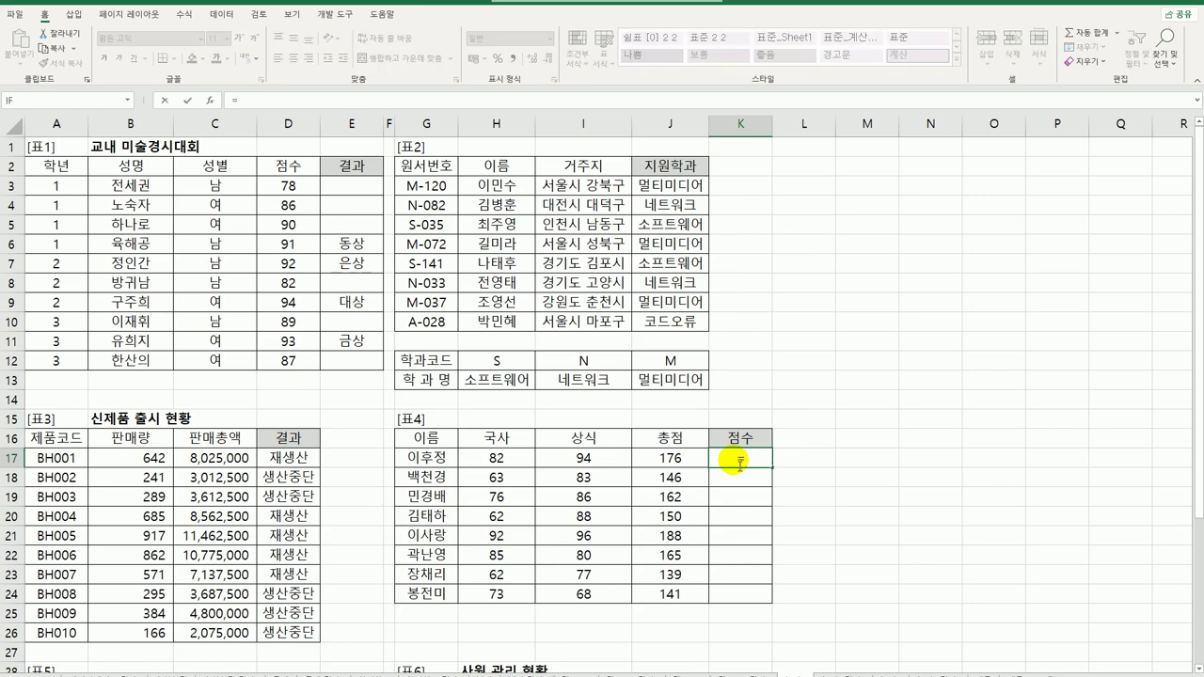
pyautogui.write('IF')
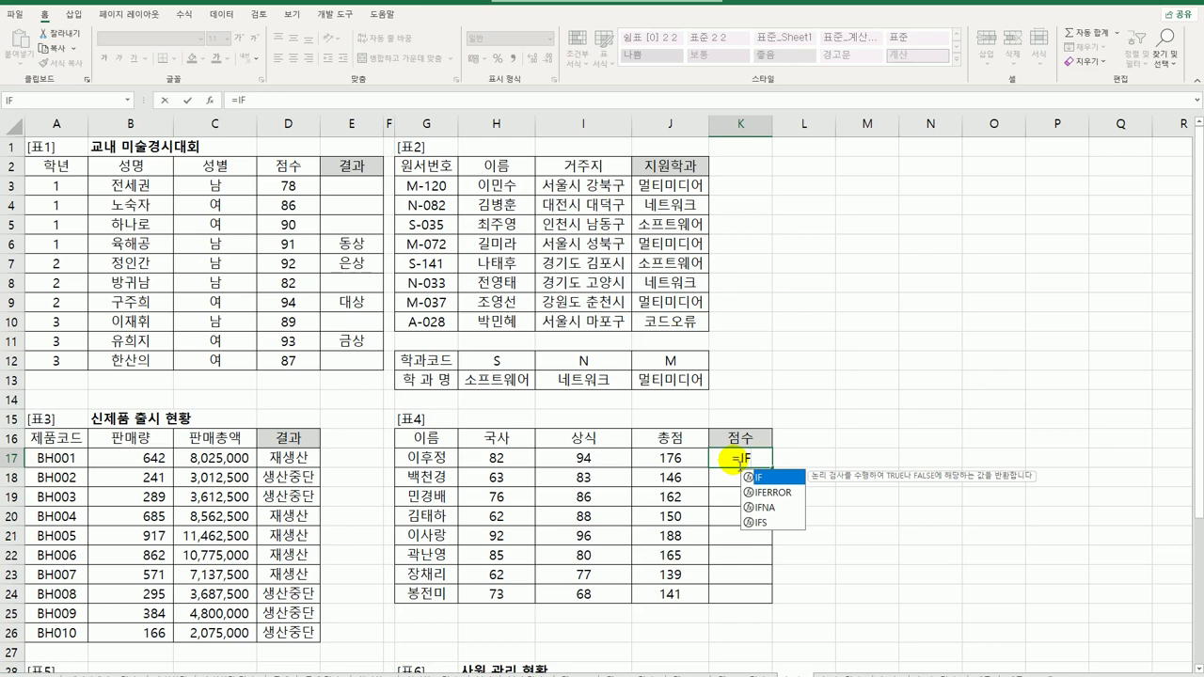
pyautogui.click(766, 523)
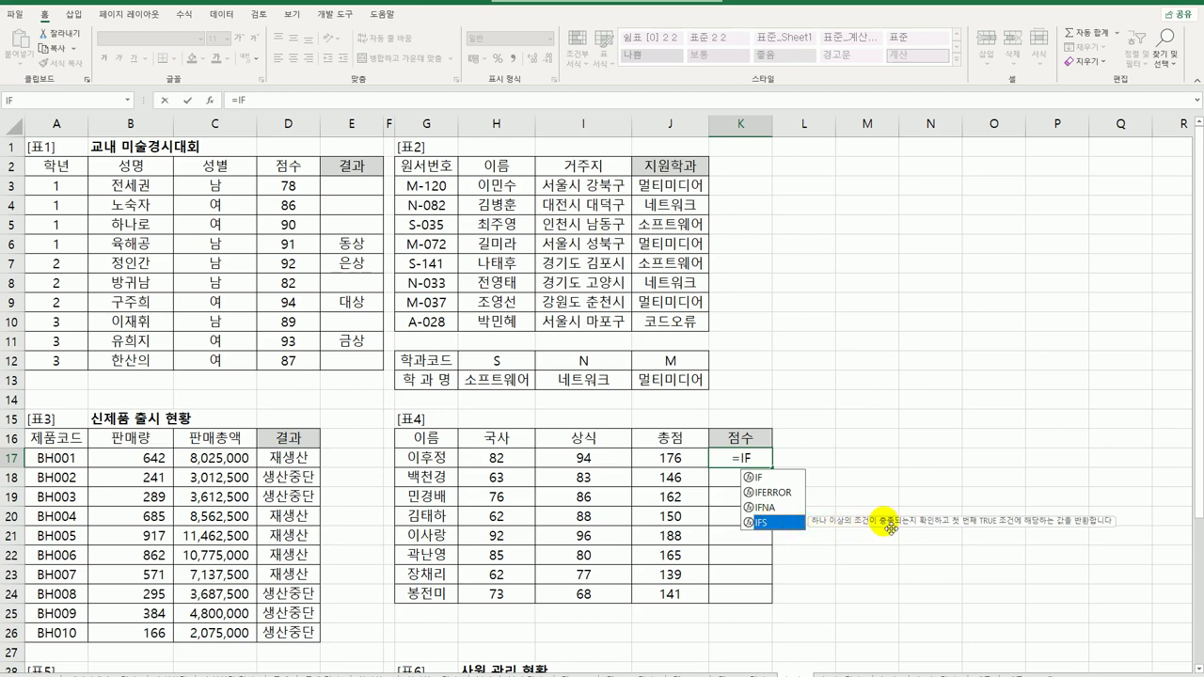
pyautogui.doubleClick(772, 523)
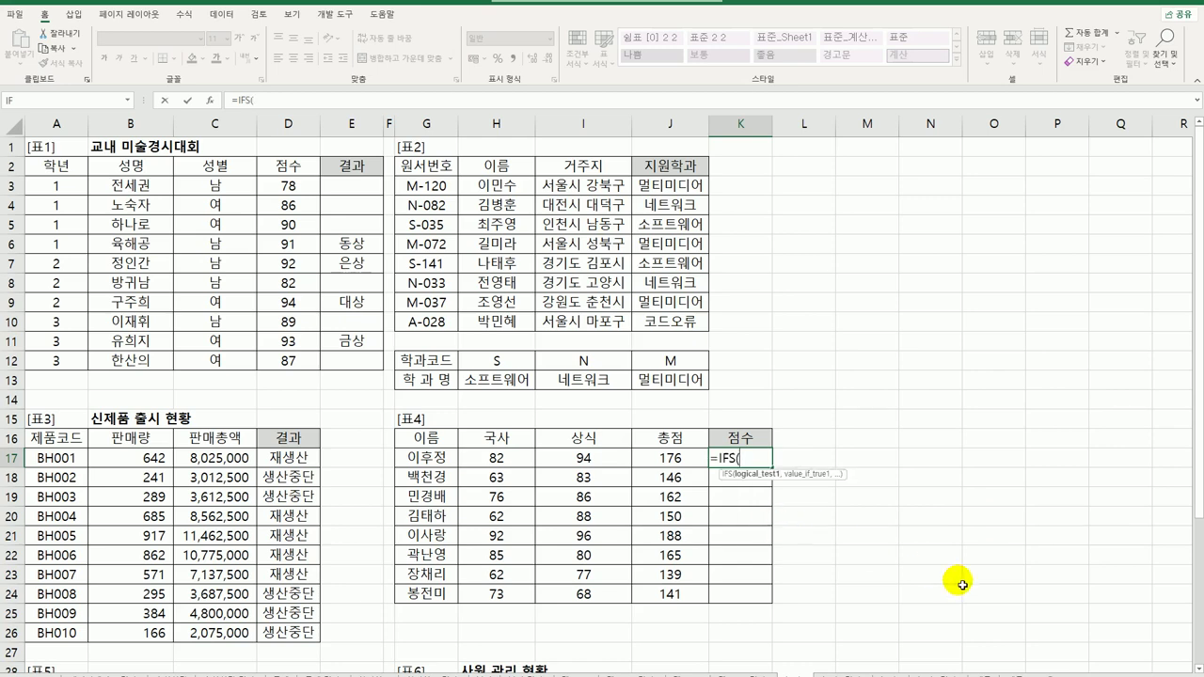
# Step: Enter J17=MAX($J$17:$J$24) as the first logical test of the IFS formula in K17
pyautogui.click(682, 461)
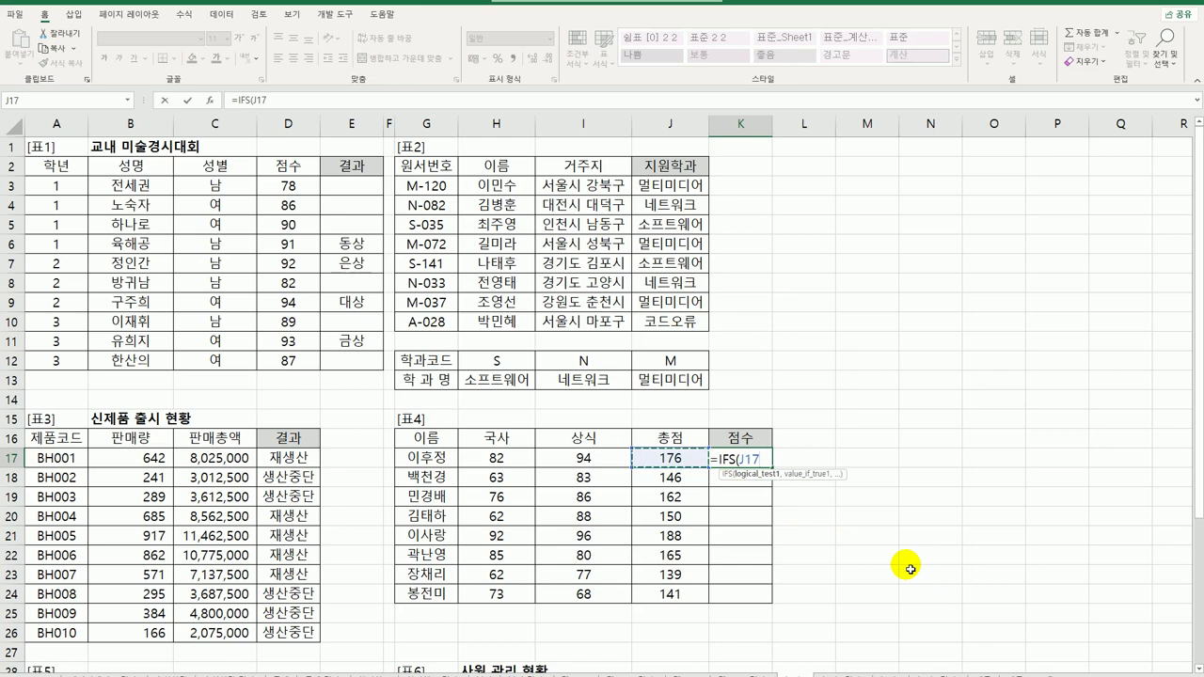
pyautogui.write('=')
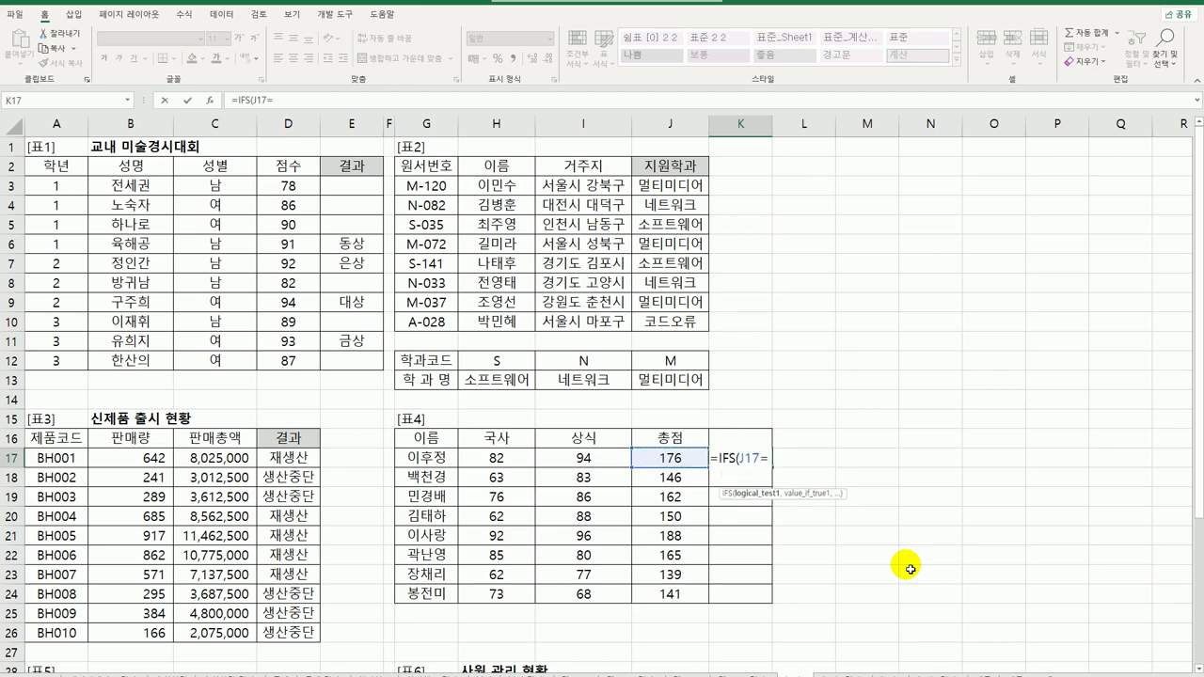
pyautogui.write('MA')
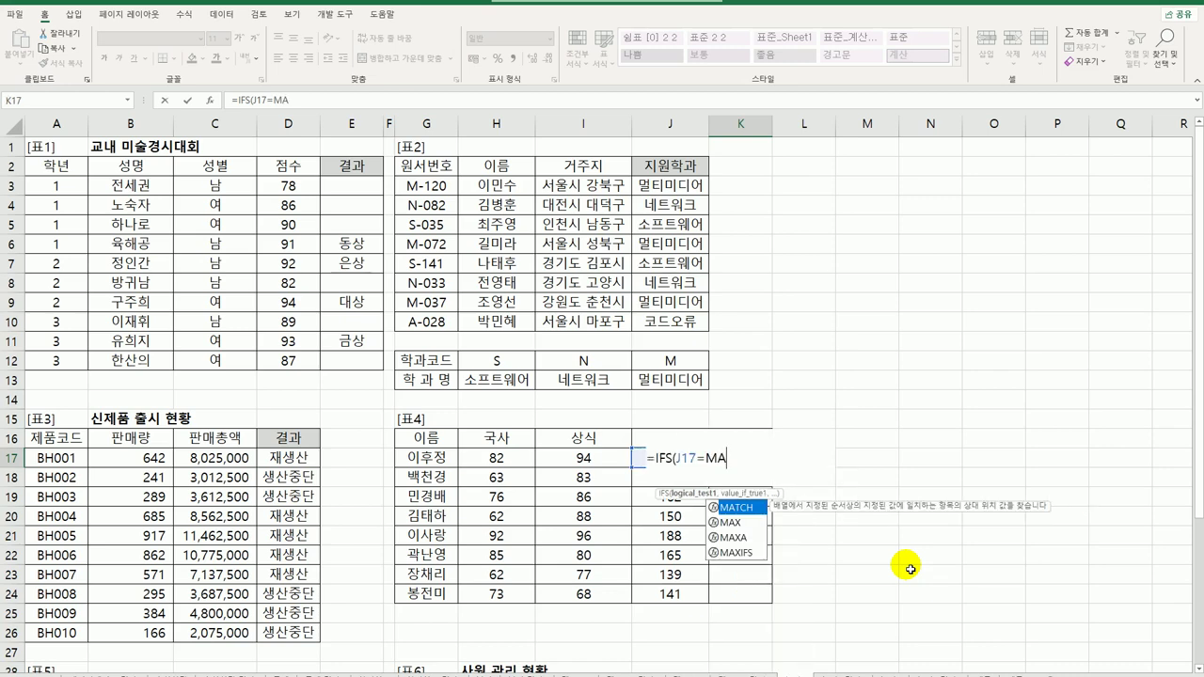
pyautogui.press('Down')
pyautogui.press('Tab')
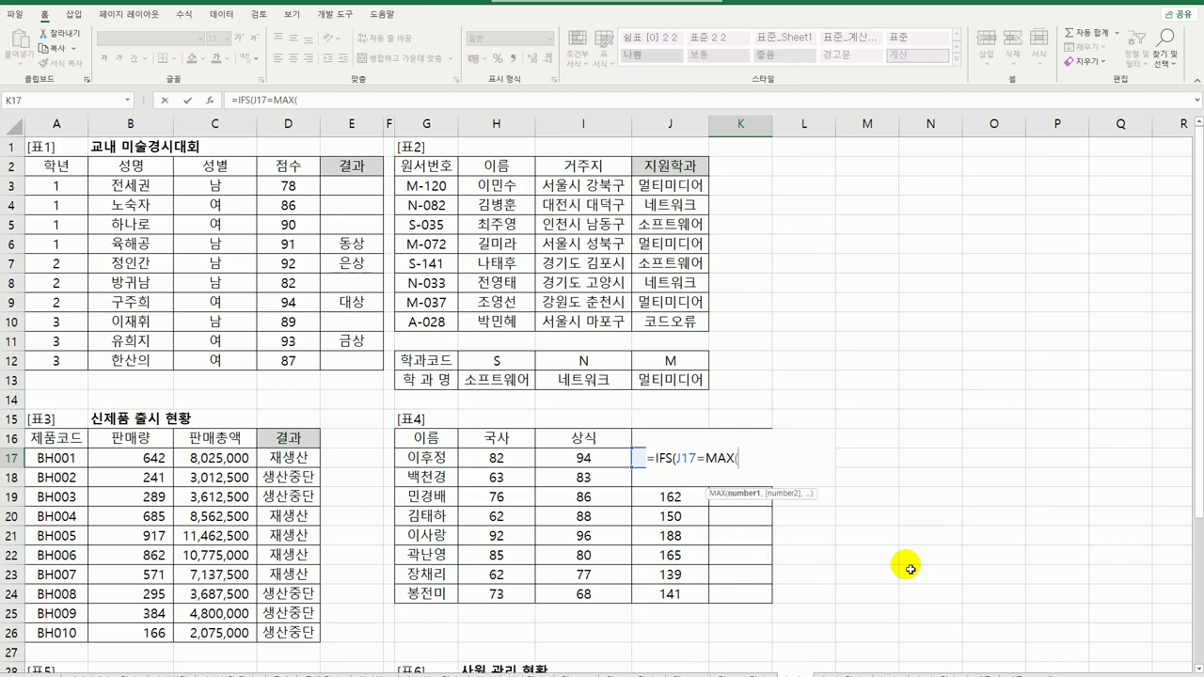
pyautogui.click(638, 462)
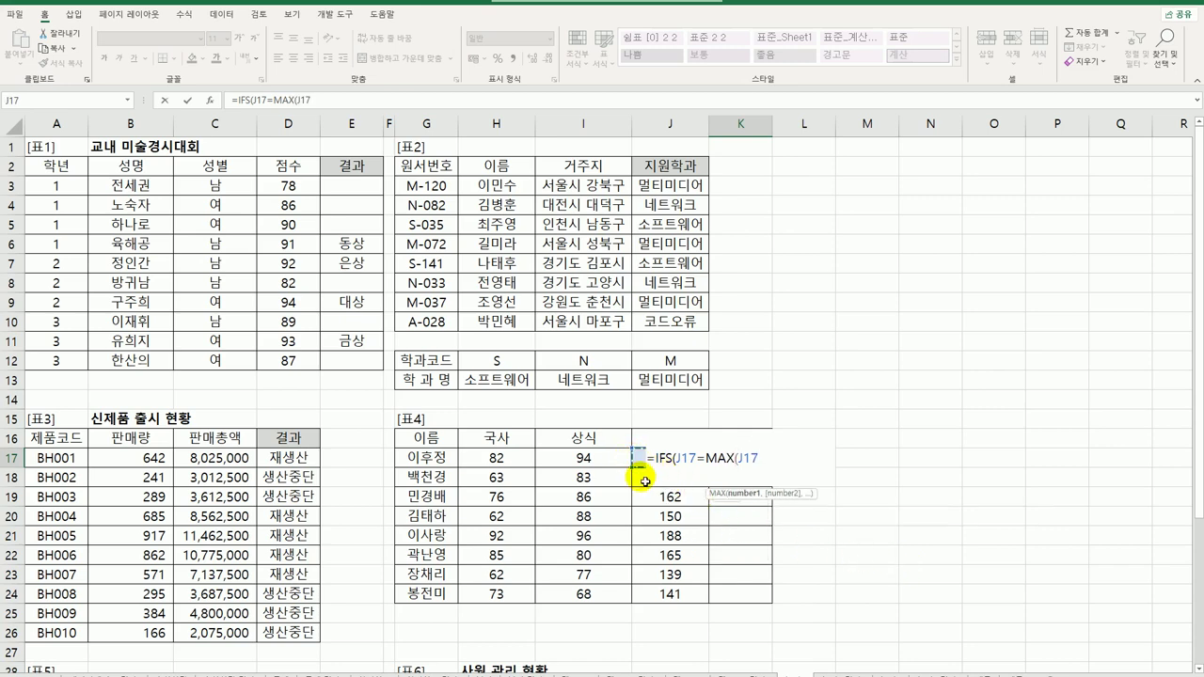
pyautogui.moveTo(646, 481); pyautogui.dragTo(653, 596)
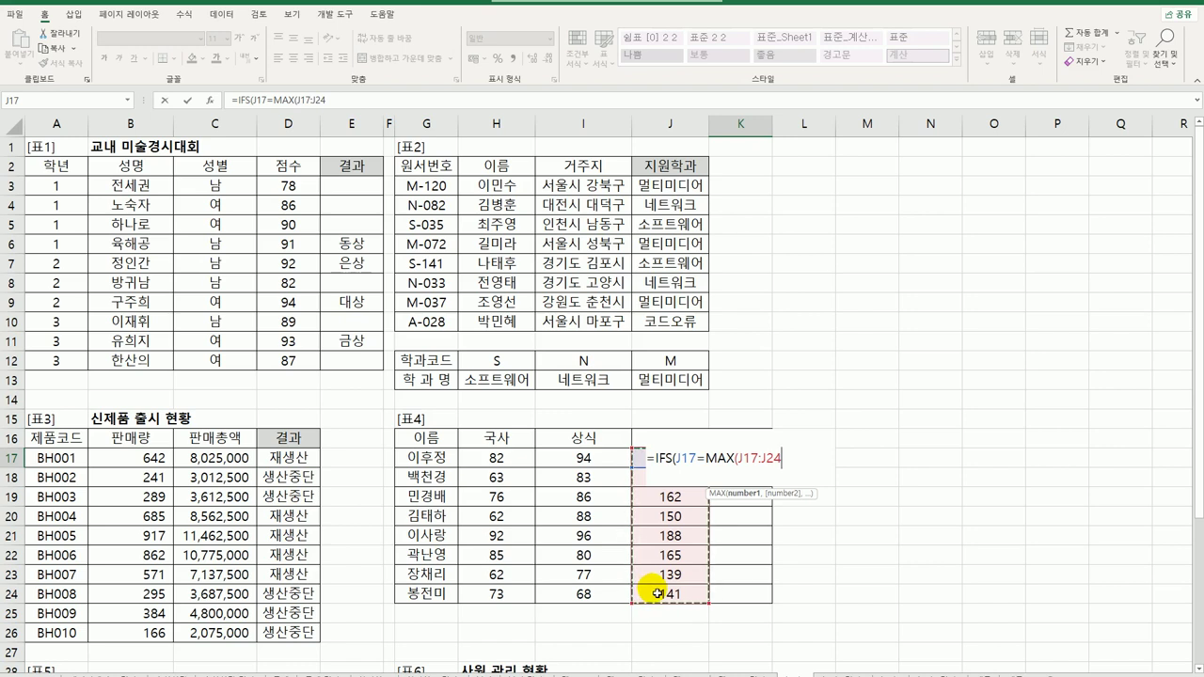
pyautogui.press('F4')
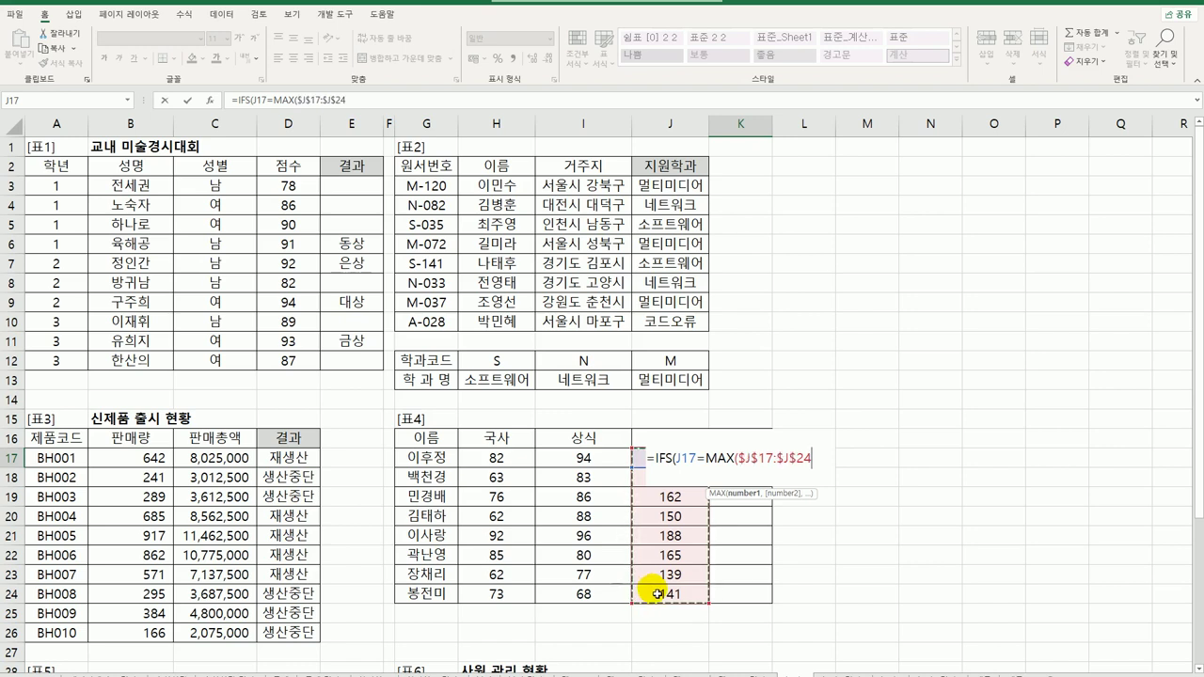
pyautogui.write(')')
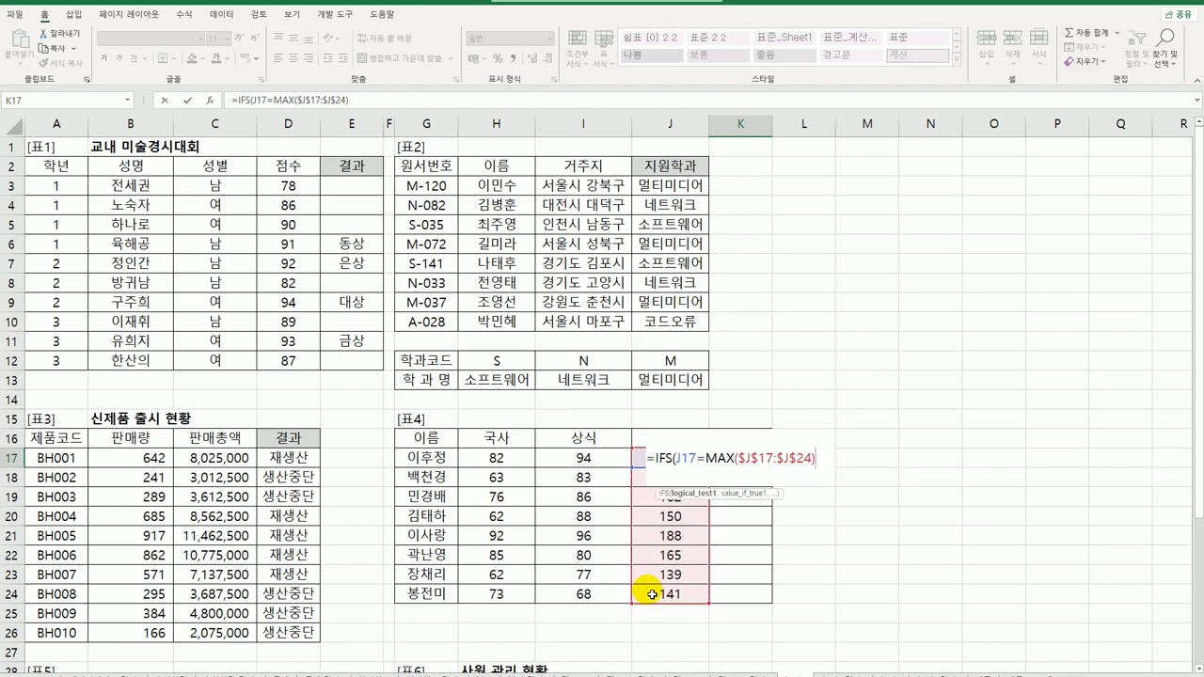
# Step: Set the result of the first IFS condition in K17 to "최고점수" and begin the second condition
pyautogui.write(',"')
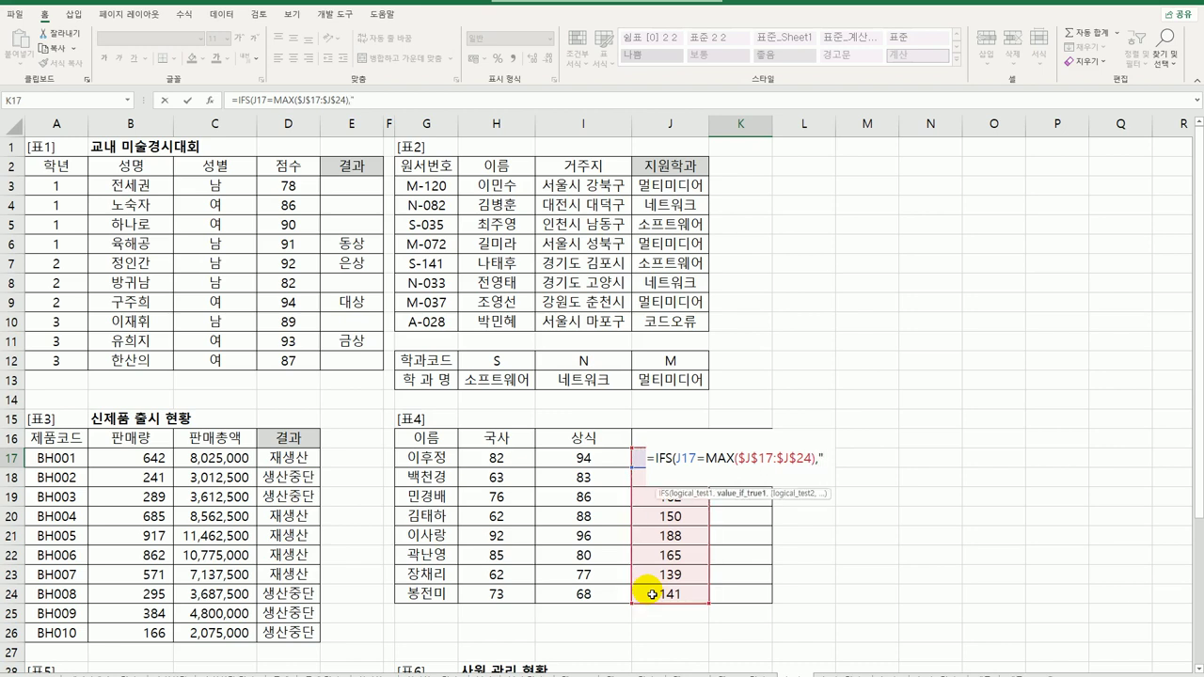
pyautogui.write('최고점ㅅ')
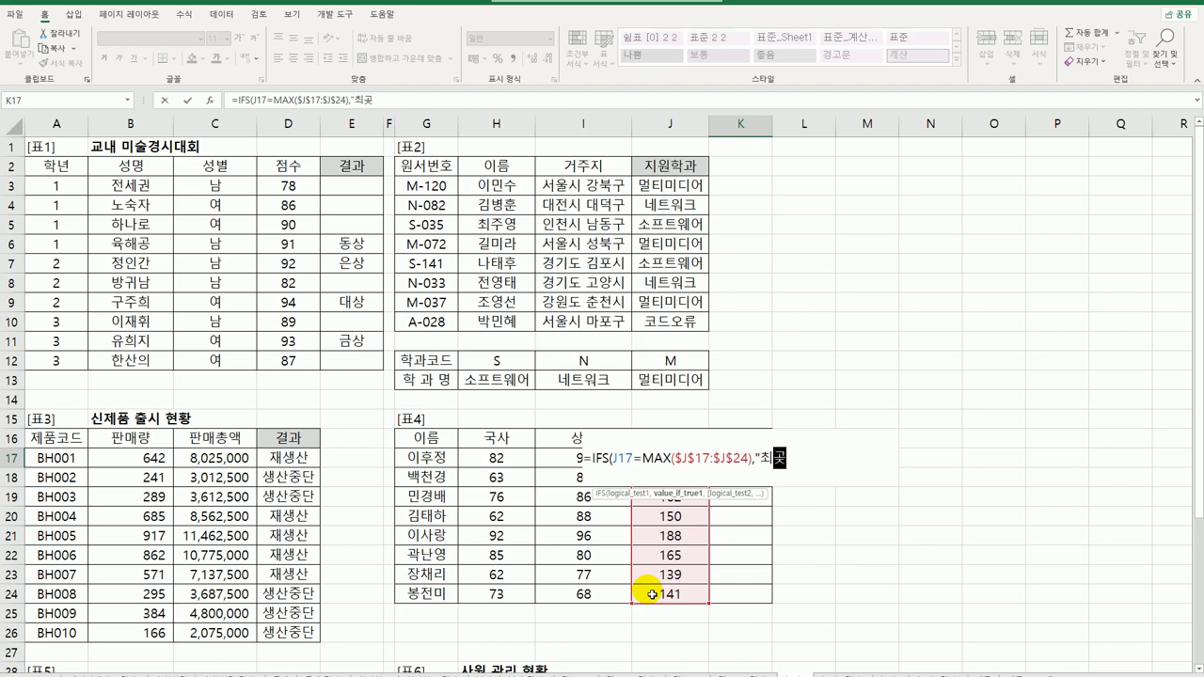
pyautogui.write('ㅜ"')
pyautogui.write(',')
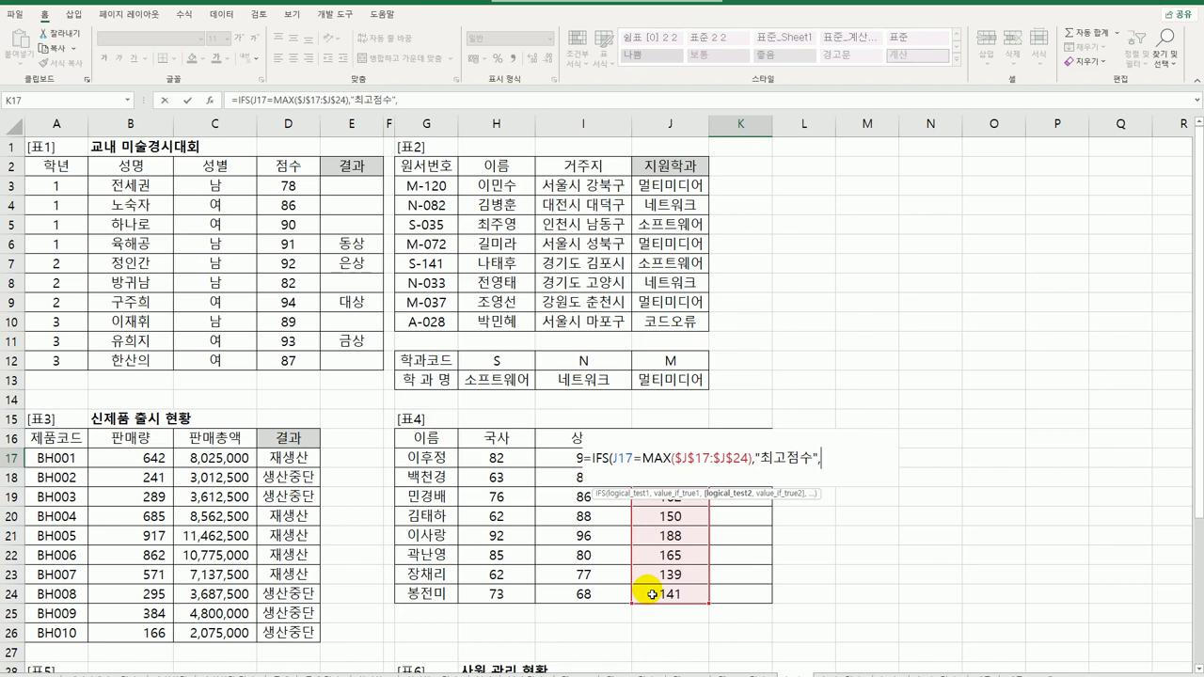
# Step: Duplicate the J17=MAX($J$17:$J$24),"최고점수", pair as the second condition and result of the IFS formula
pyautogui.moveTo(610, 460); pyautogui.dragTo(831, 463)
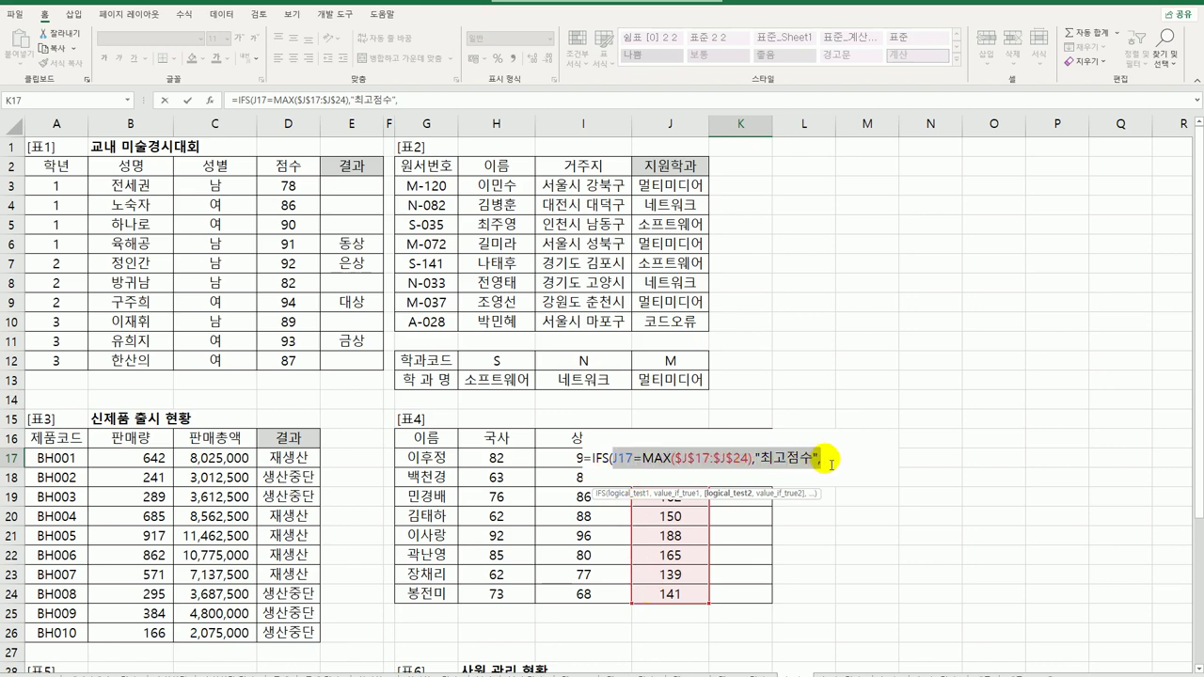
pyautogui.hotkey('ctrl', 'c')
pyautogui.press('Escape')
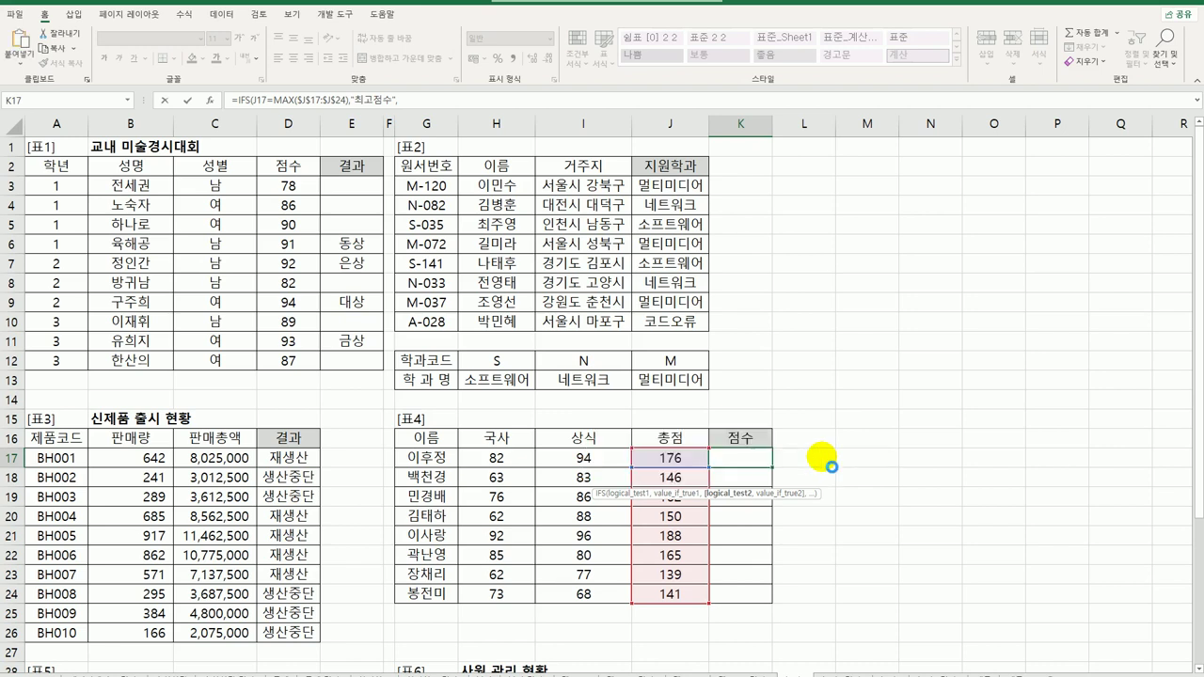
pyautogui.hotkey('ctrl', 'v')
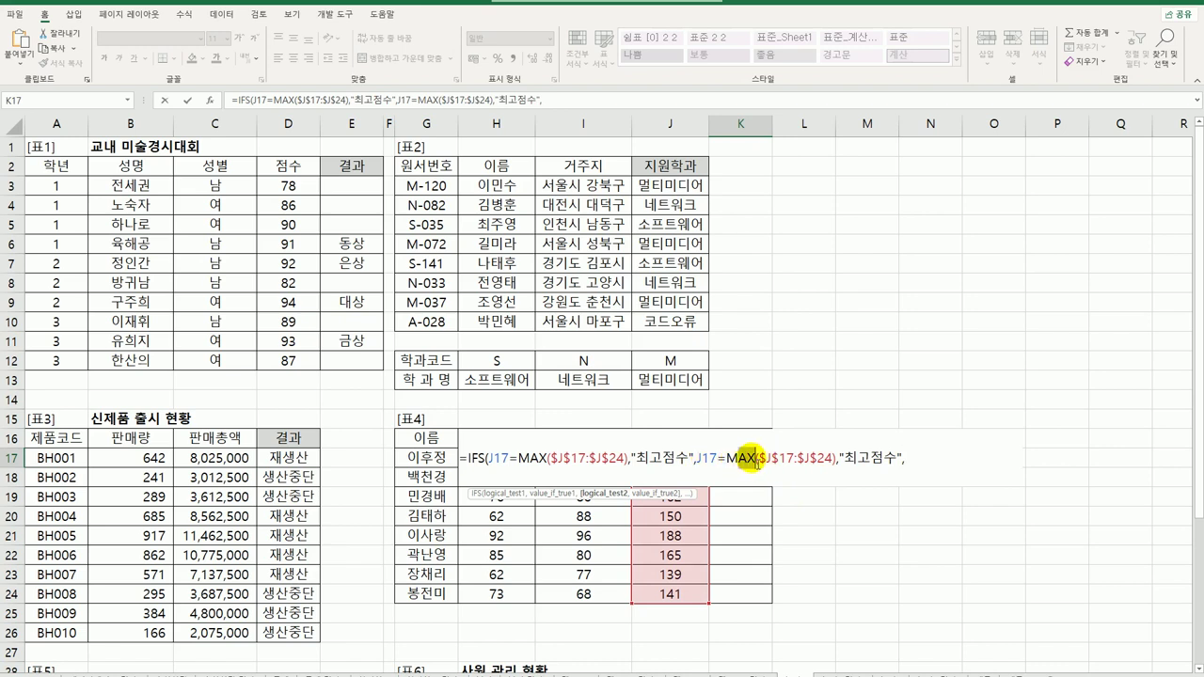
# Step: Change the second IFS pair to use MIN instead of MAX and return "최저점수"
pyautogui.moveTo(743, 459); pyautogui.dragTo(755, 460)
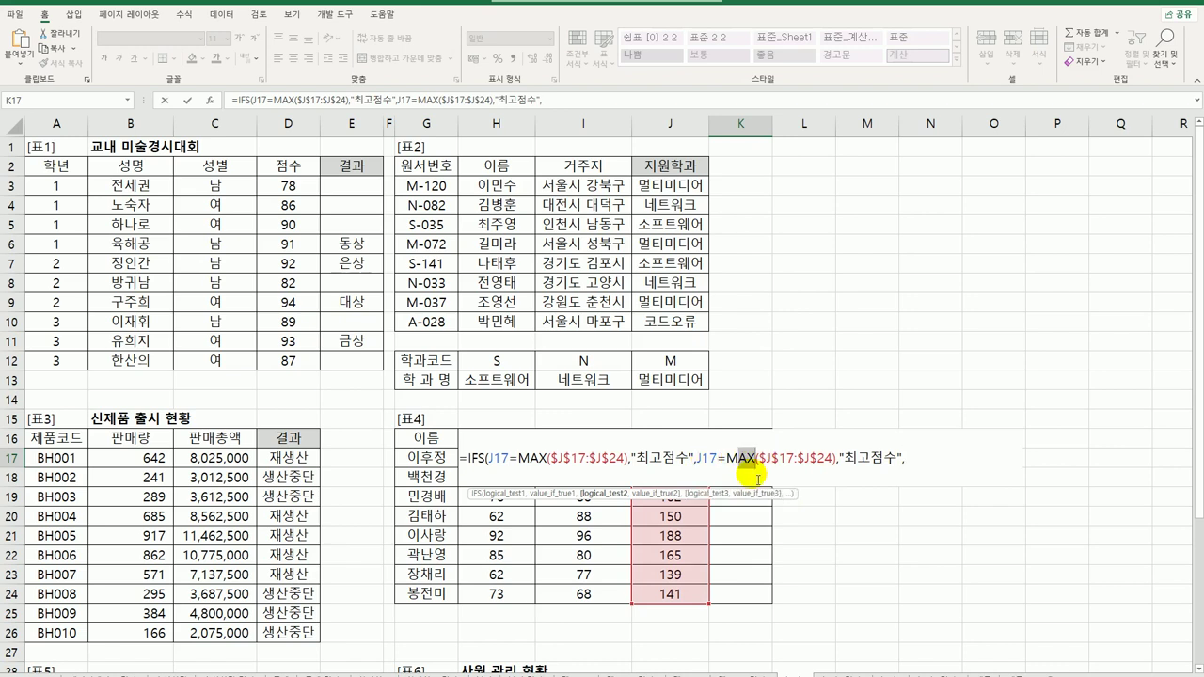
pyautogui.write('IN')
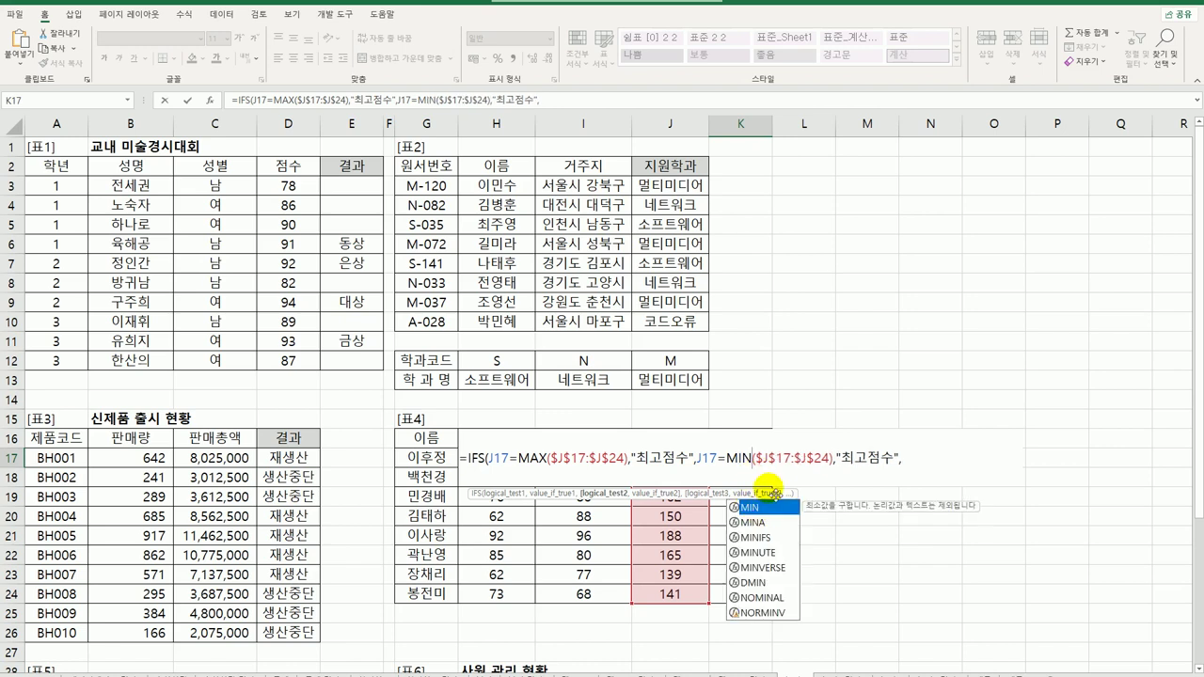
pyautogui.click(778, 460)
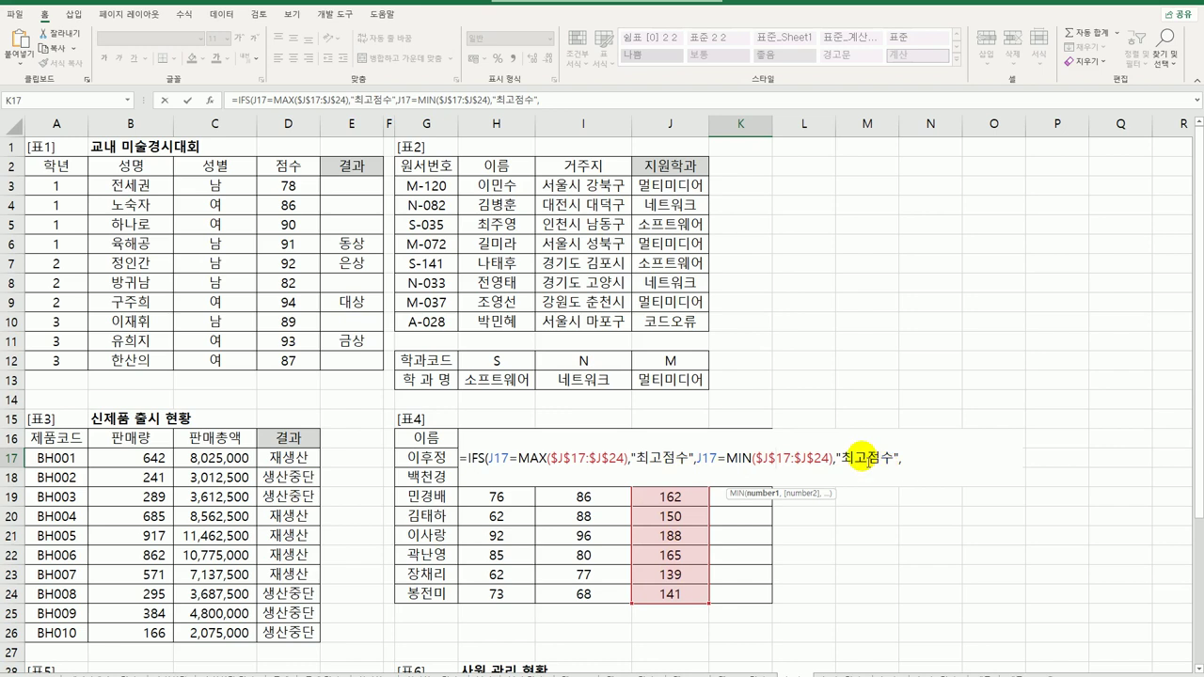
pyautogui.click(864, 458)
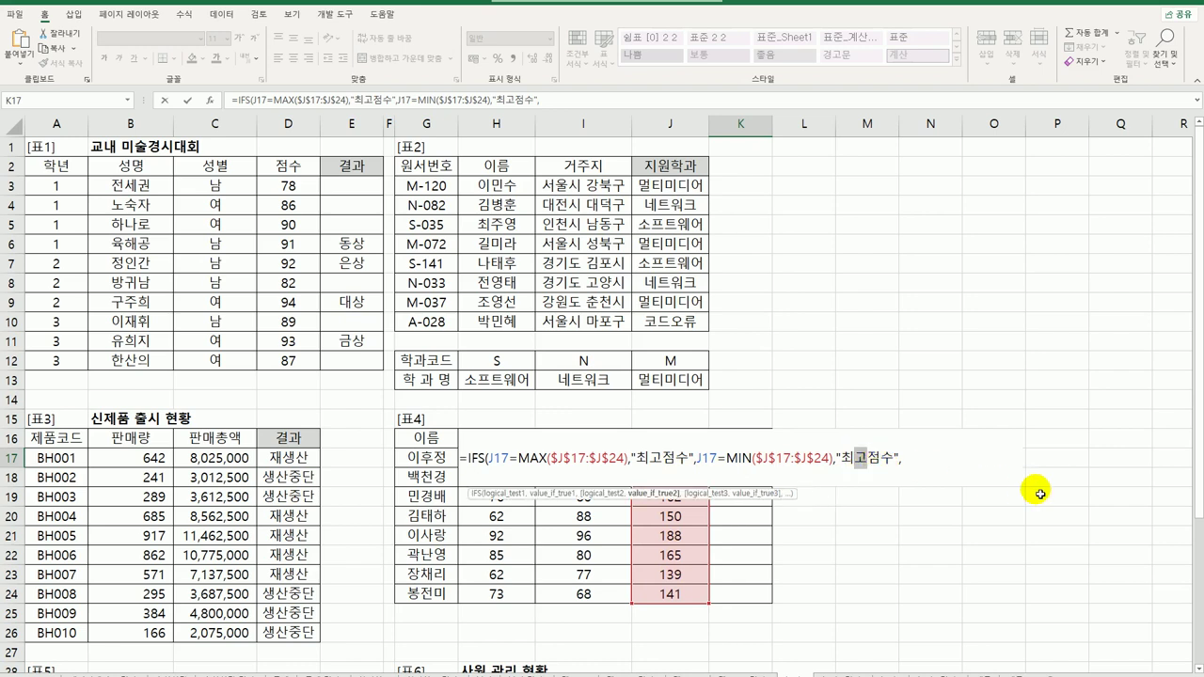
pyautogui.write('저')
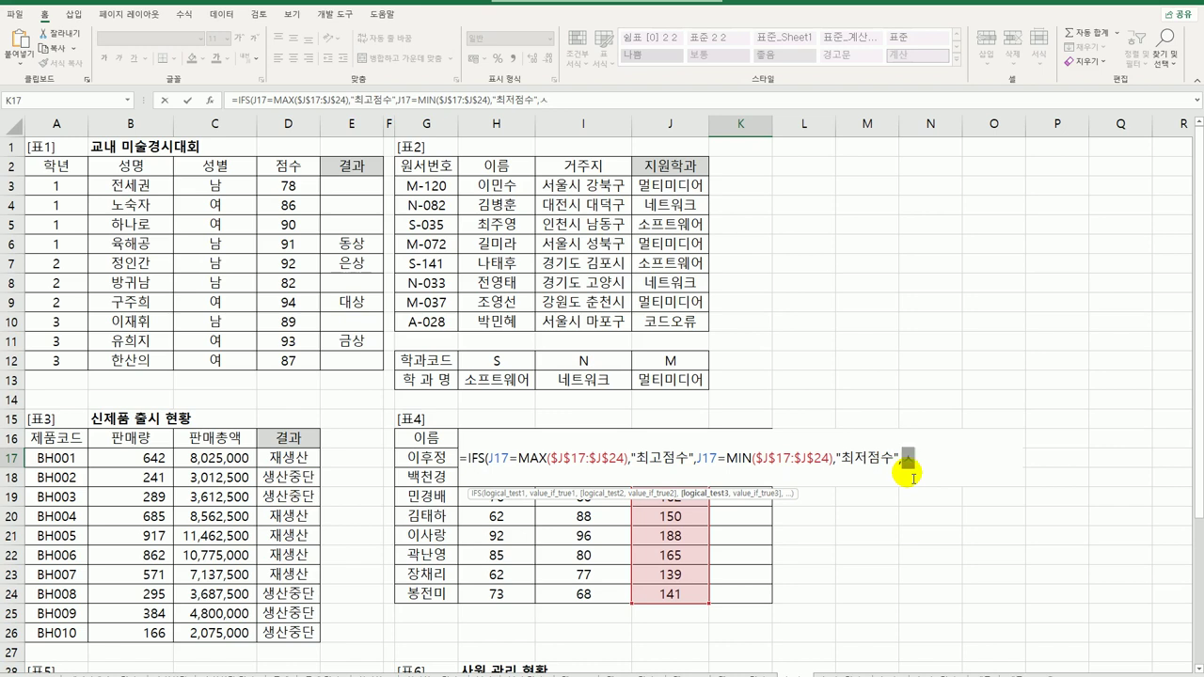
# Step: Add TRUE as the third IFS condition with an empty text "" as its result
pyautogui.write('TR')
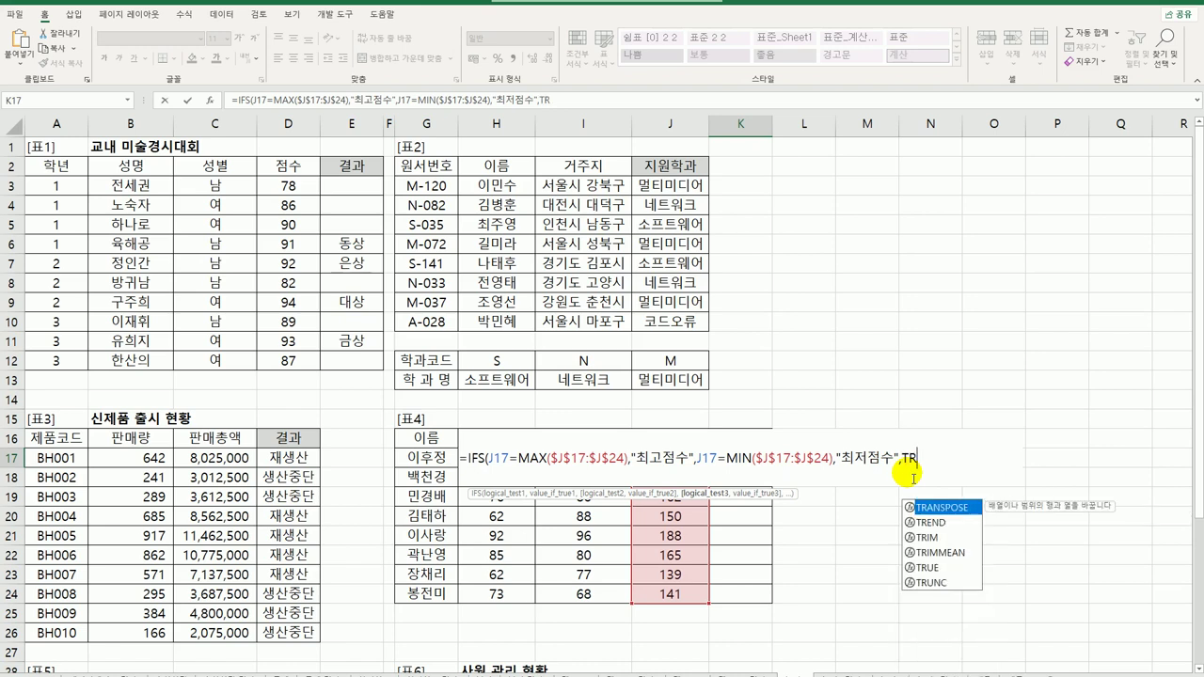
pyautogui.press('BackSpace')
pyautogui.write('URE')
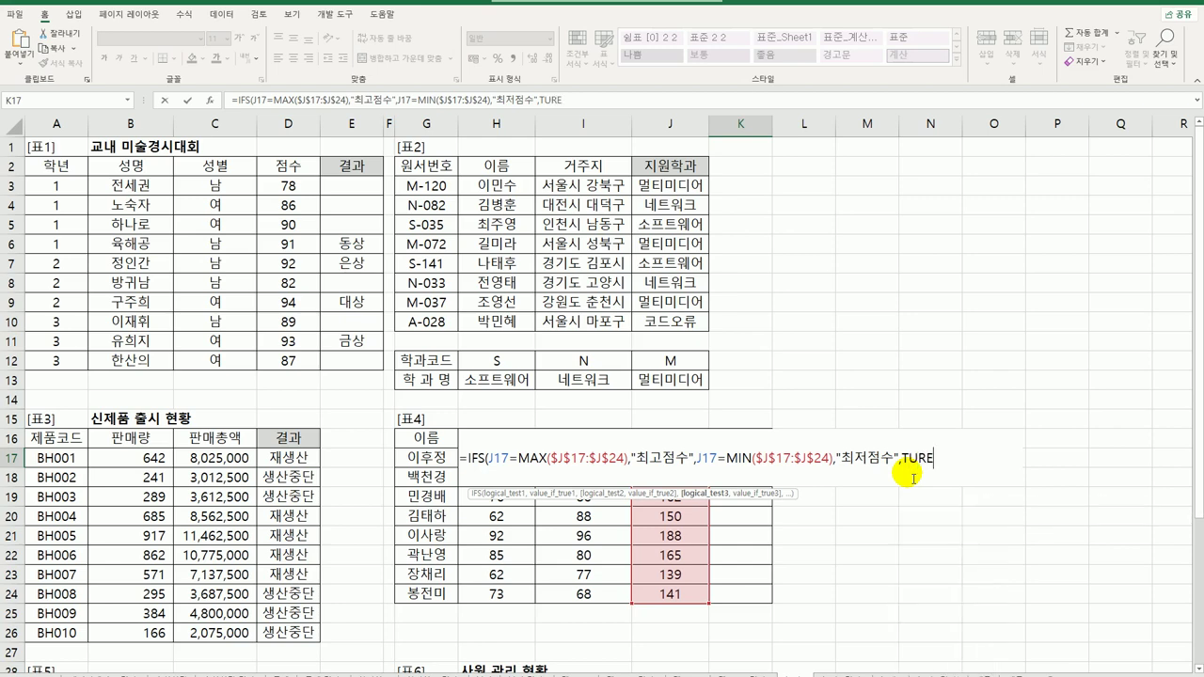
pyautogui.press('BackSpace')
pyautogui.press('BackSpace')
pyautogui.press('BackSpace')
pyautogui.write('RUE,')
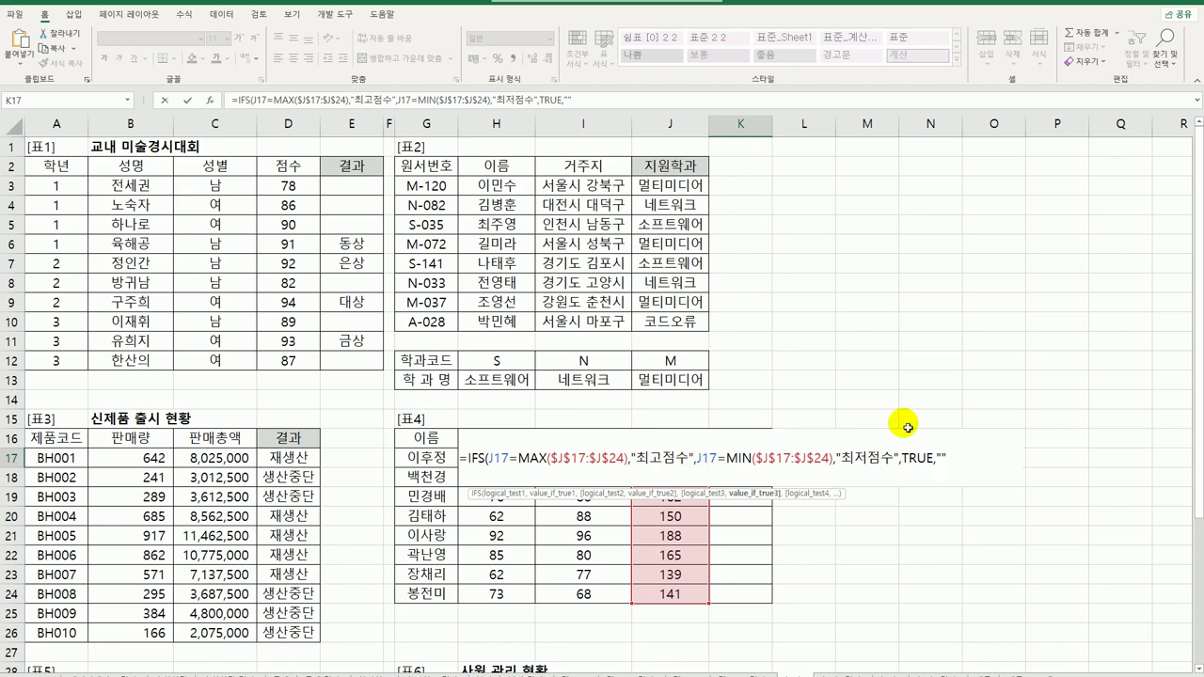
# Step: Close and confirm the IFS formula in K17, and fill it down to K24
pyautogui.doubleClick(914, 459)
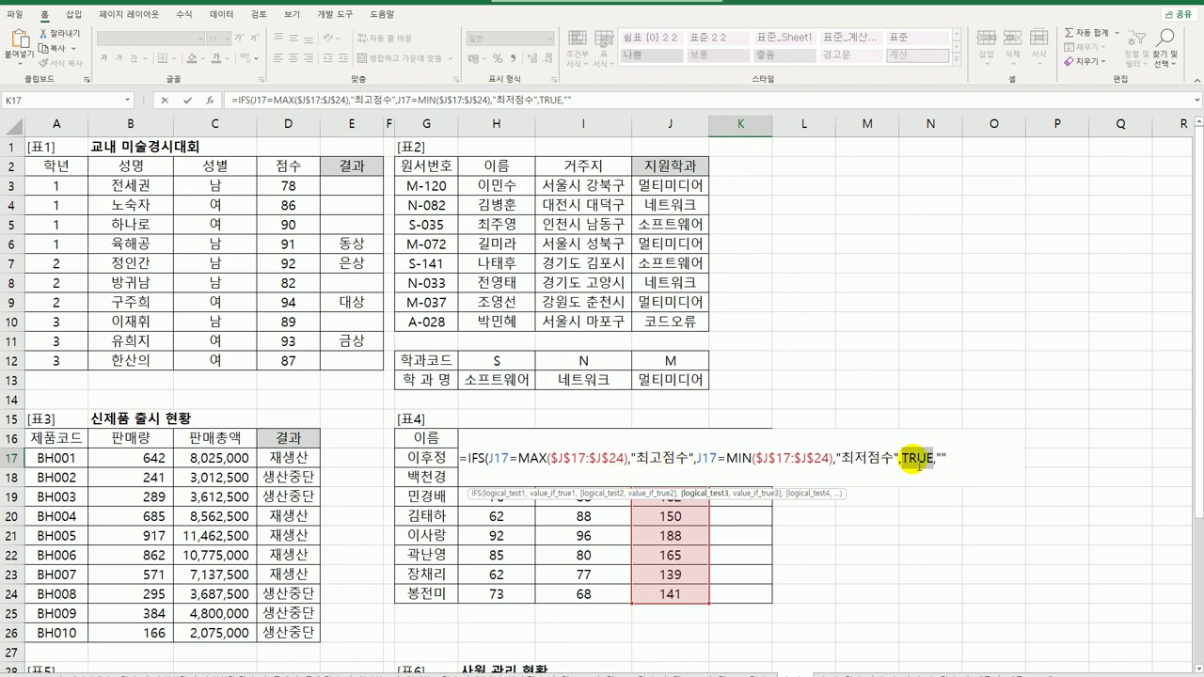
pyautogui.hotkey('shift', 'Right')
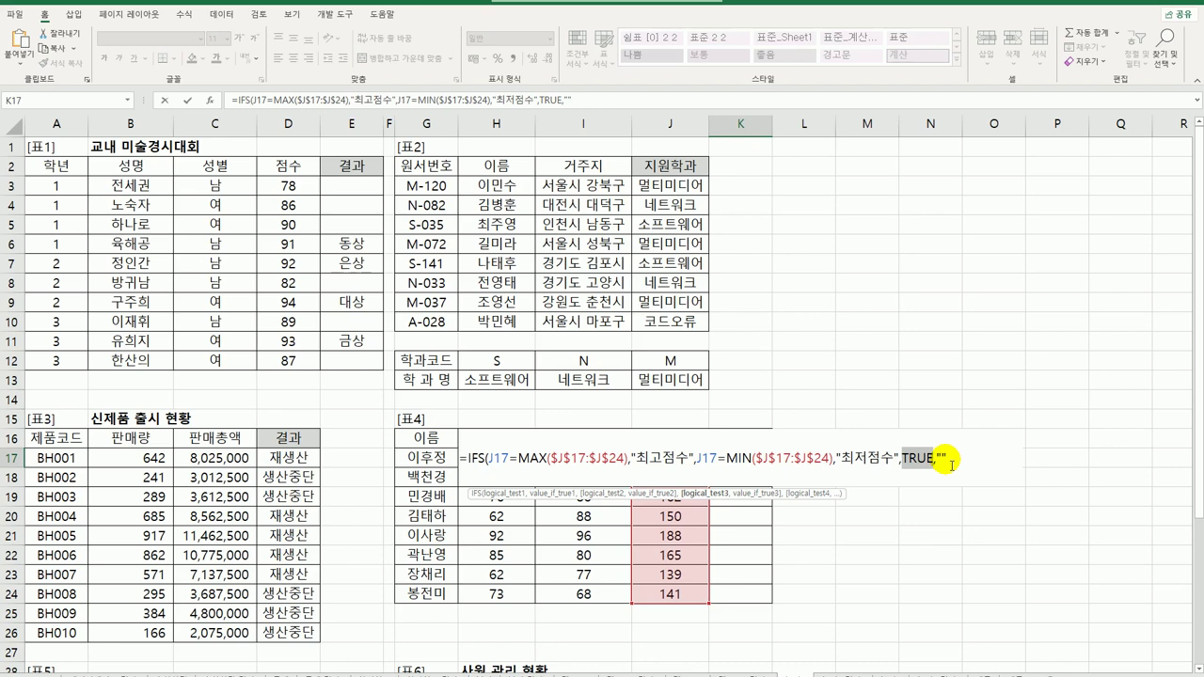
pyautogui.click(951, 465)
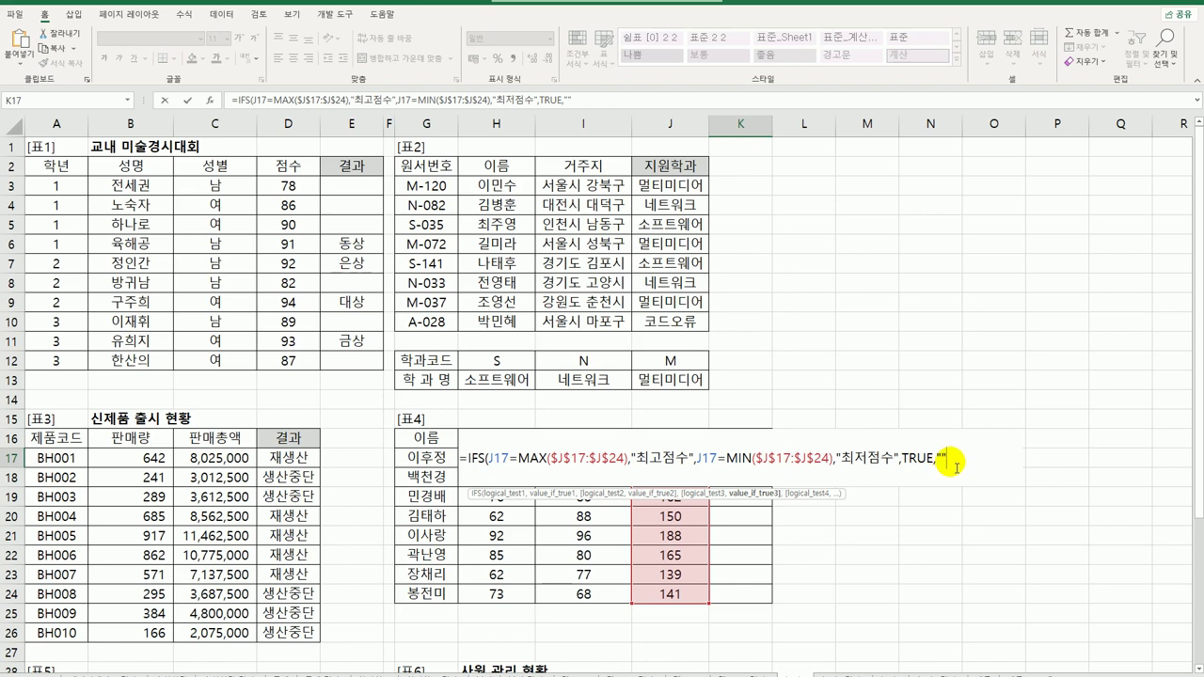
pyautogui.write(')')
pyautogui.press('Return')
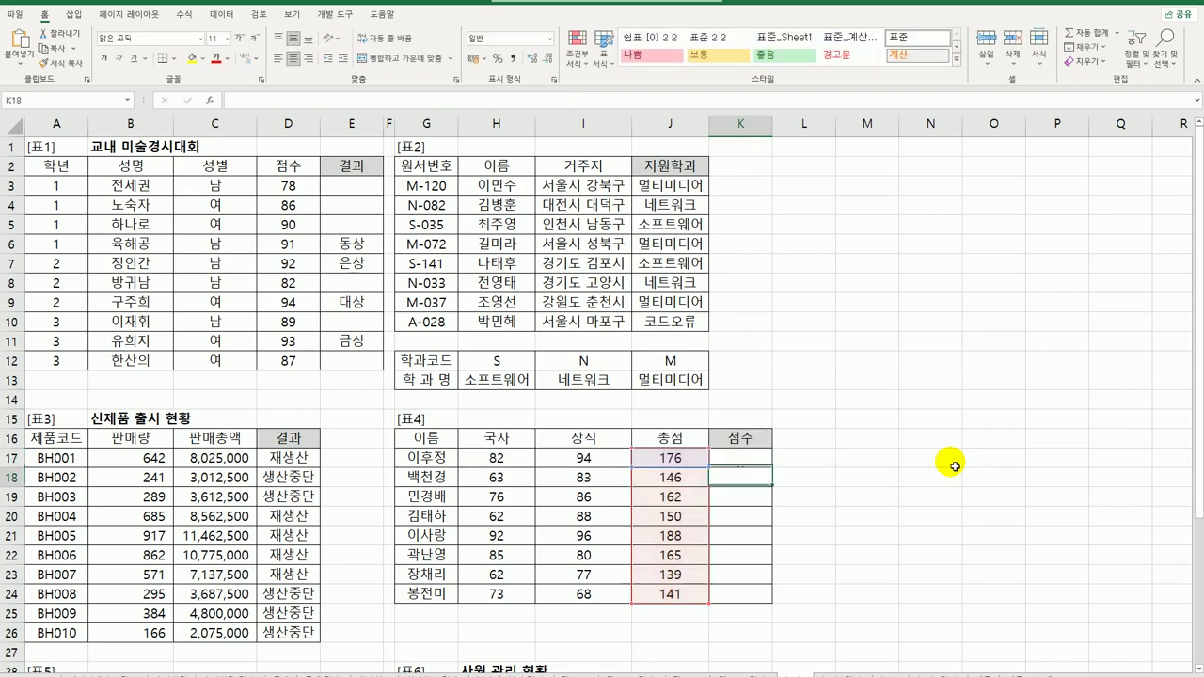
pyautogui.click(766, 458)
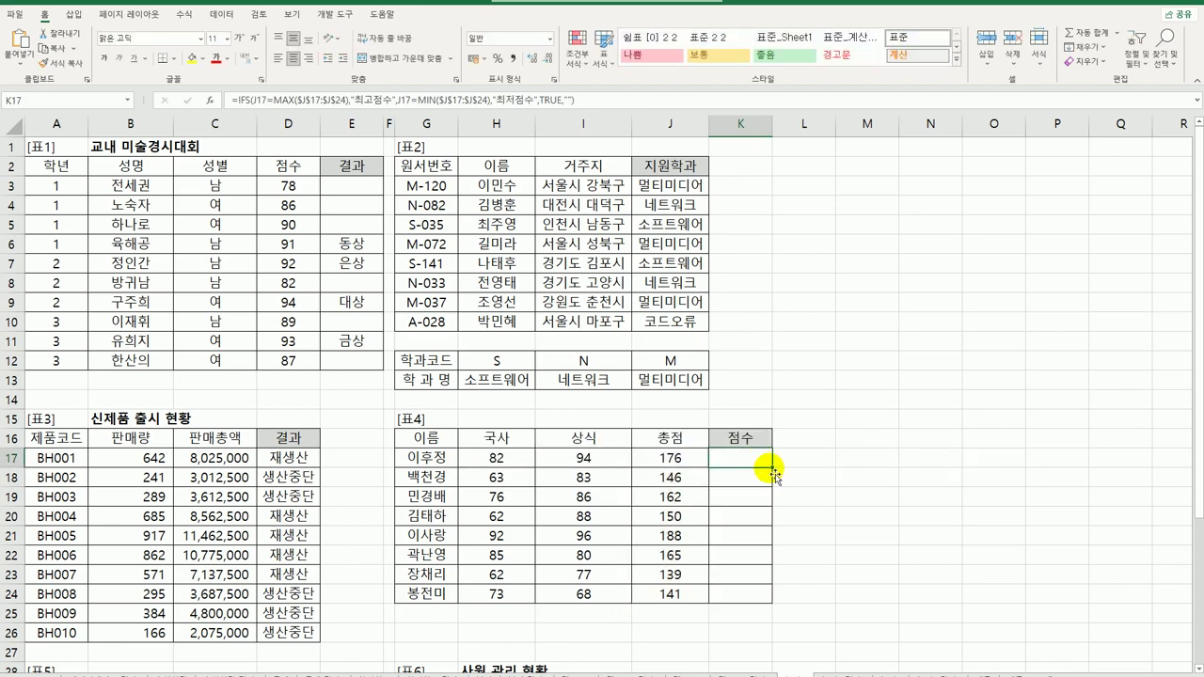
pyautogui.moveTo(771, 467); pyautogui.dragTo(770, 608)
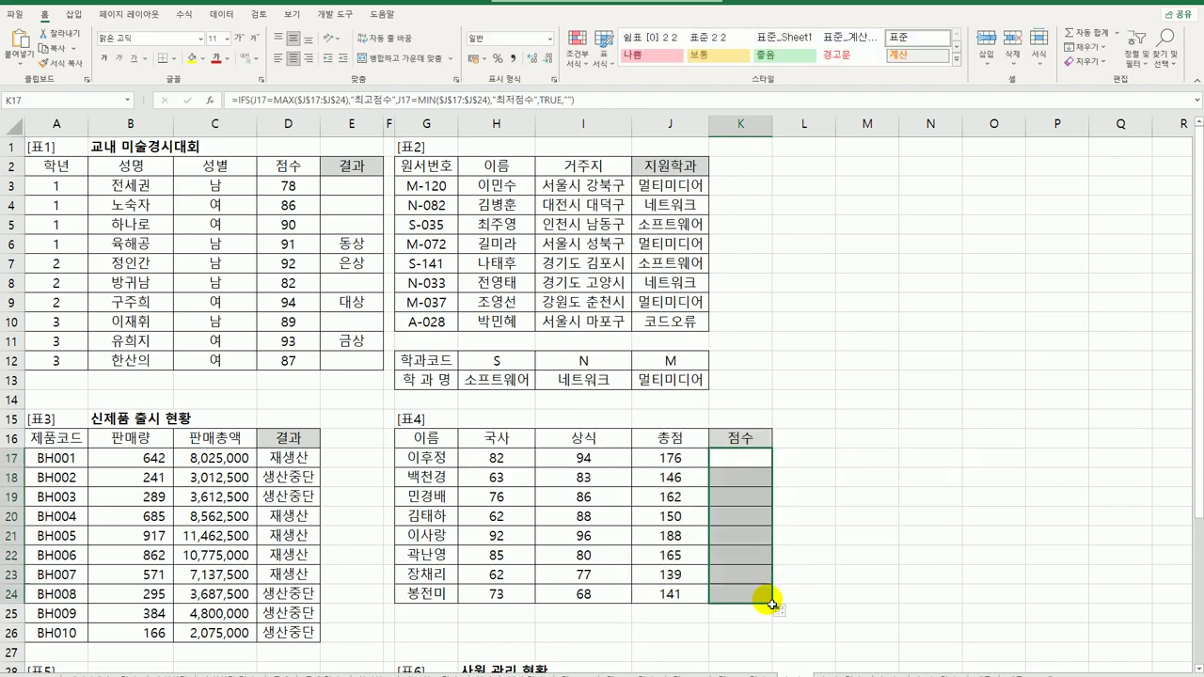
# Step: Review the filled 점수 results in K21, K23, K17:K20 and K24
pyautogui.click(750, 535)
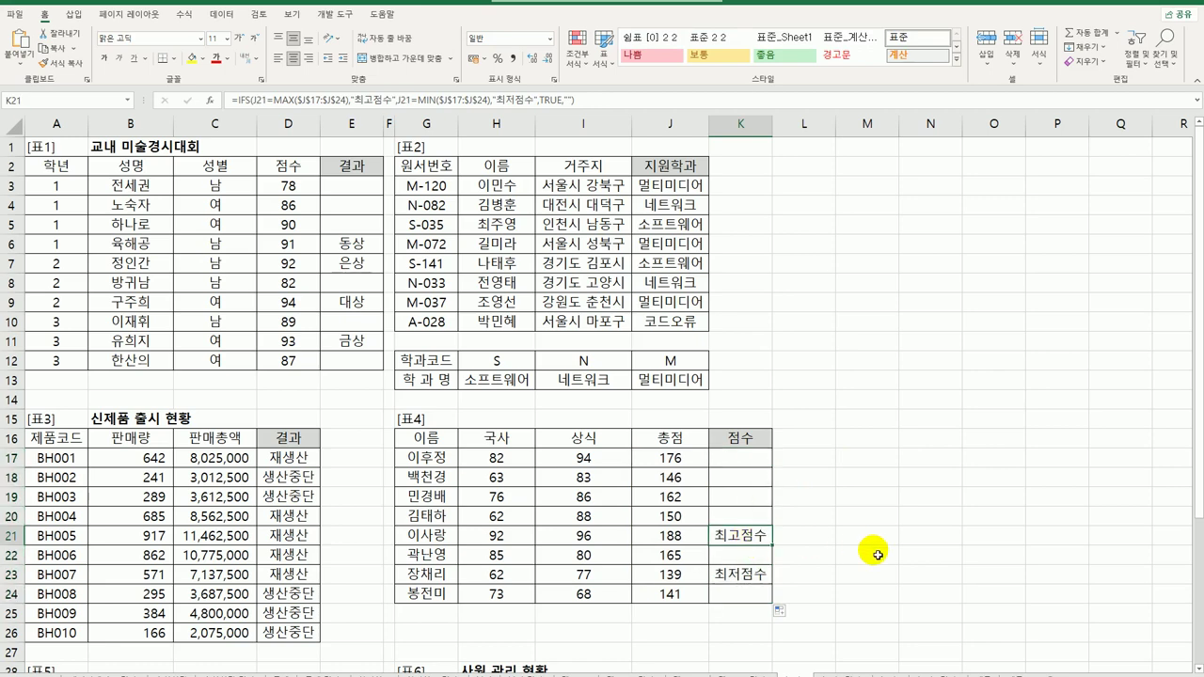
pyautogui.click(760, 575)
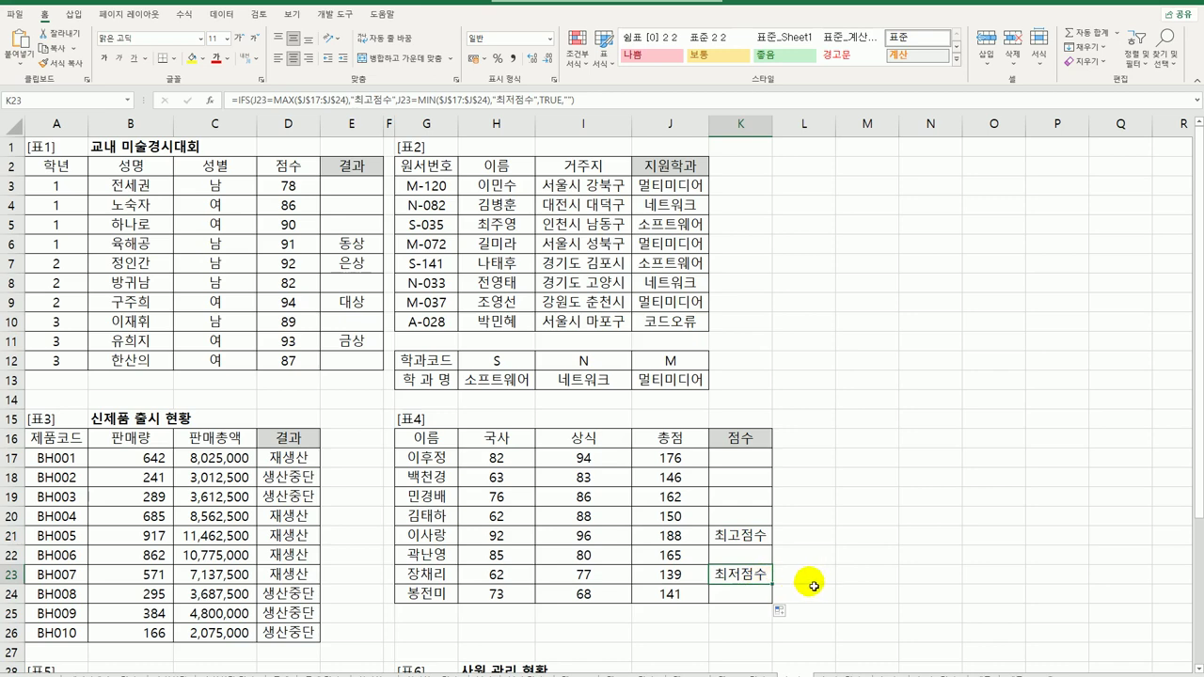
pyautogui.moveTo(729, 460); pyautogui.dragTo(729, 517)
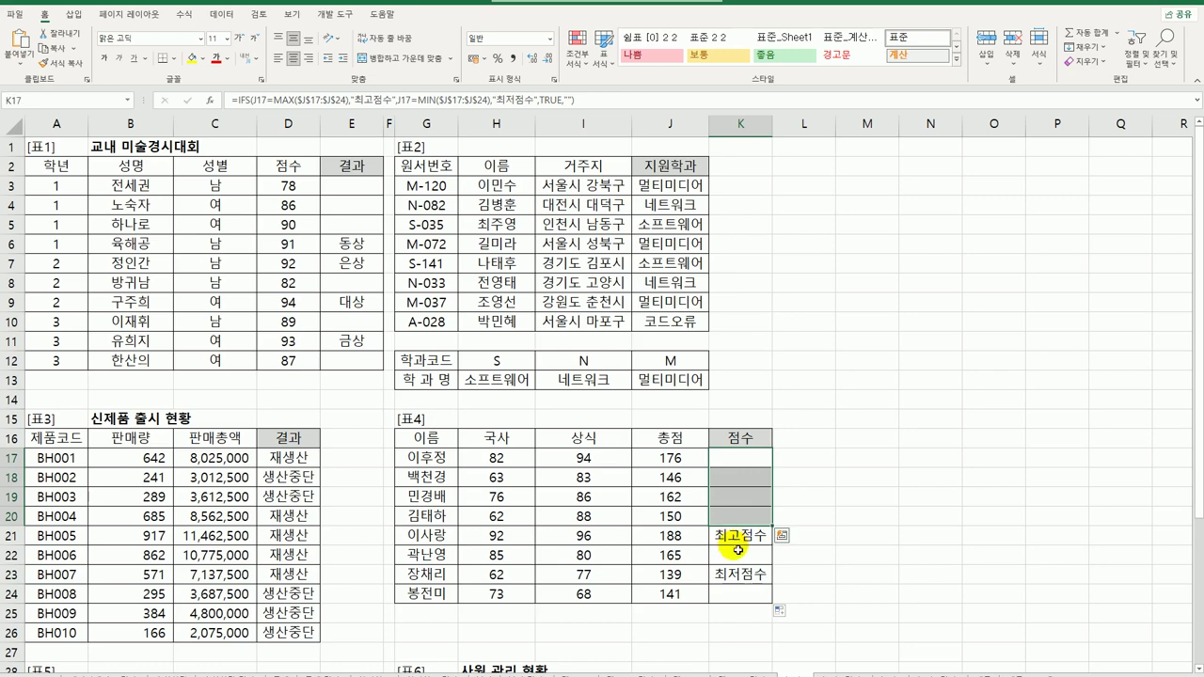
pyautogui.click(740, 594)
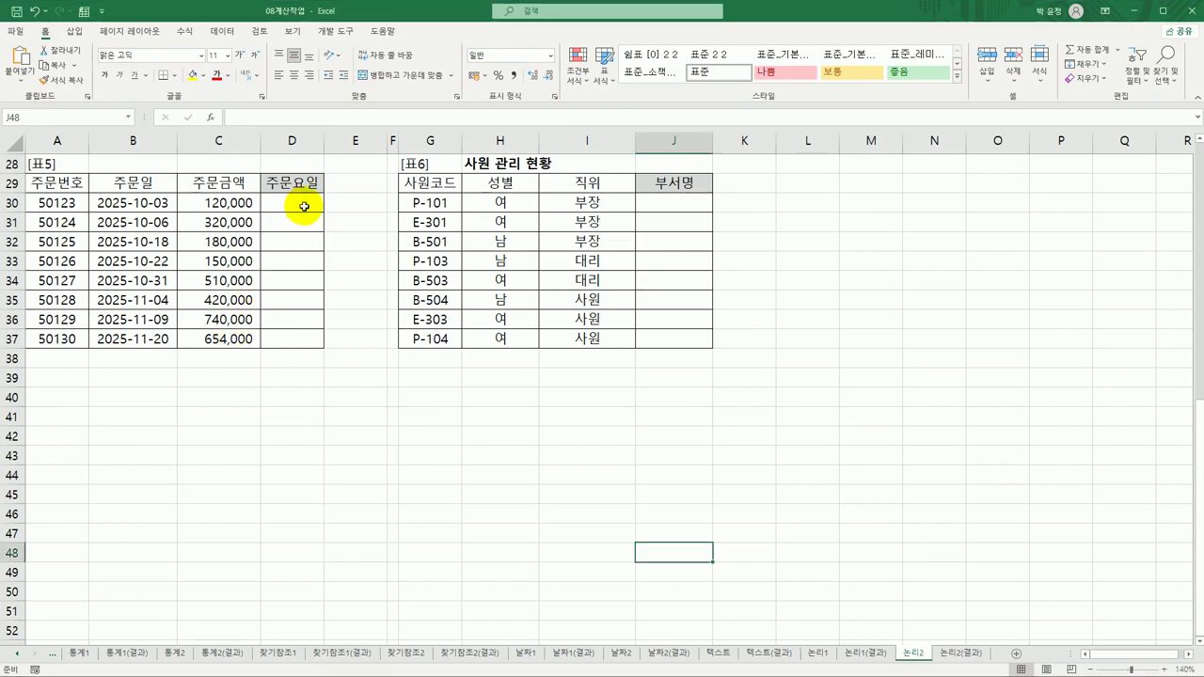
# Step: Start a WEEKDAY formula in D30, the first 주문요일 cell of 표5
pyautogui.click(304, 206)
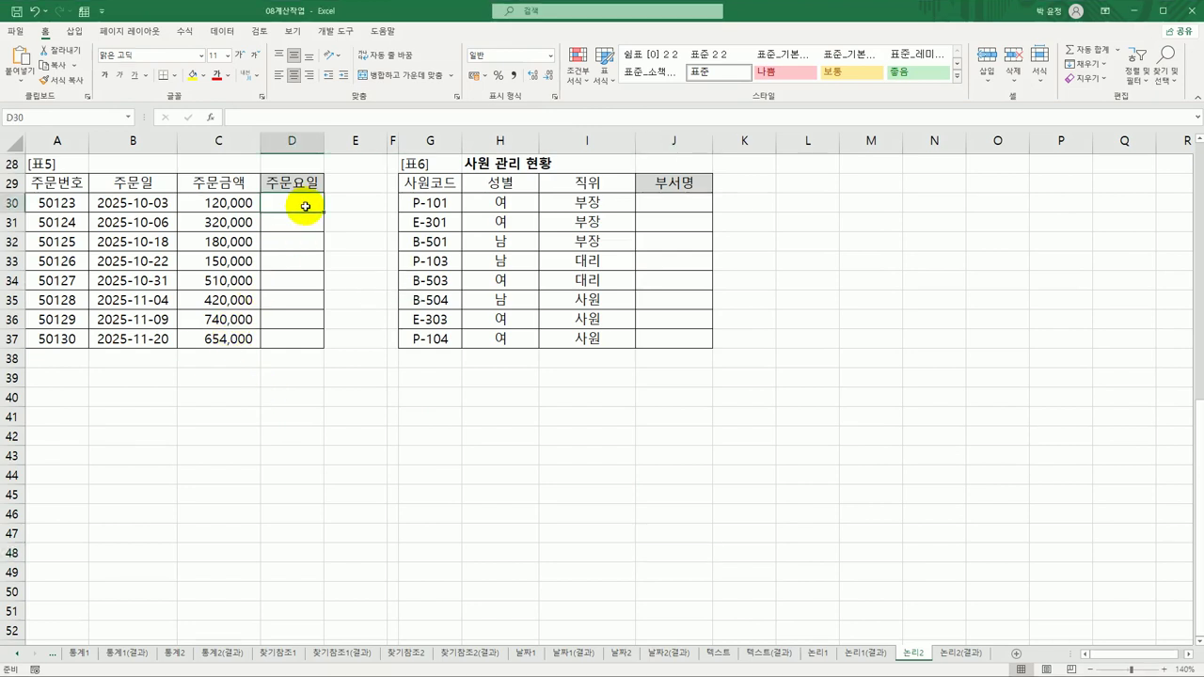
pyautogui.click(152, 198)
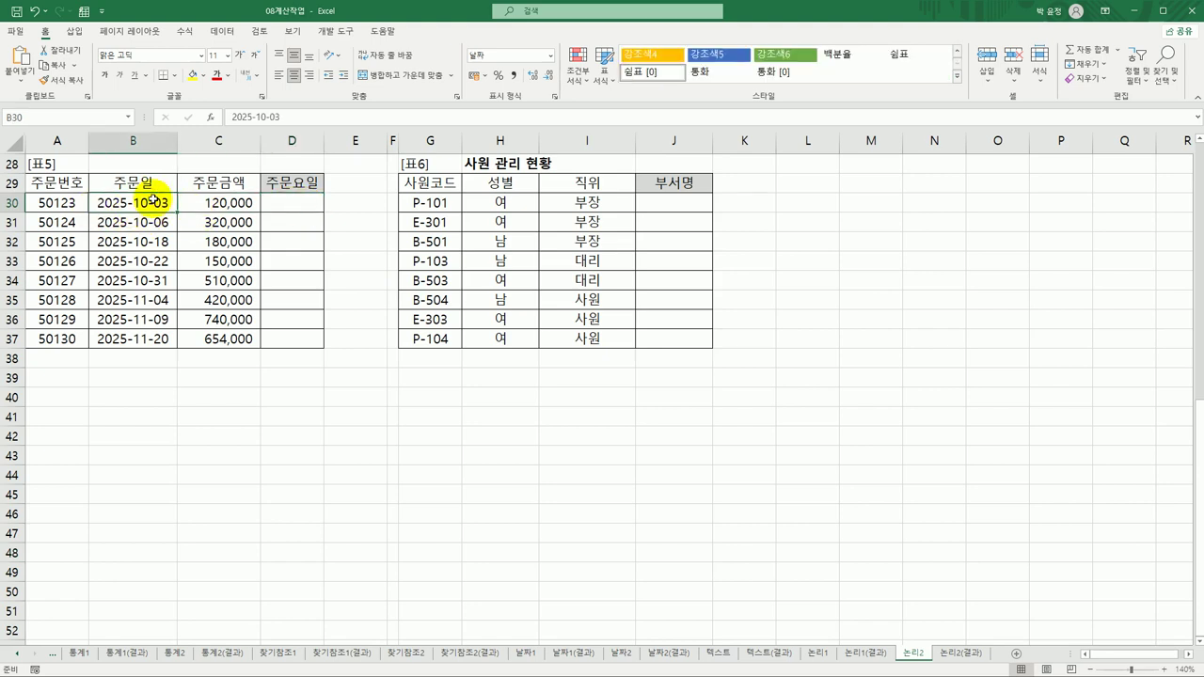
pyautogui.click(290, 202)
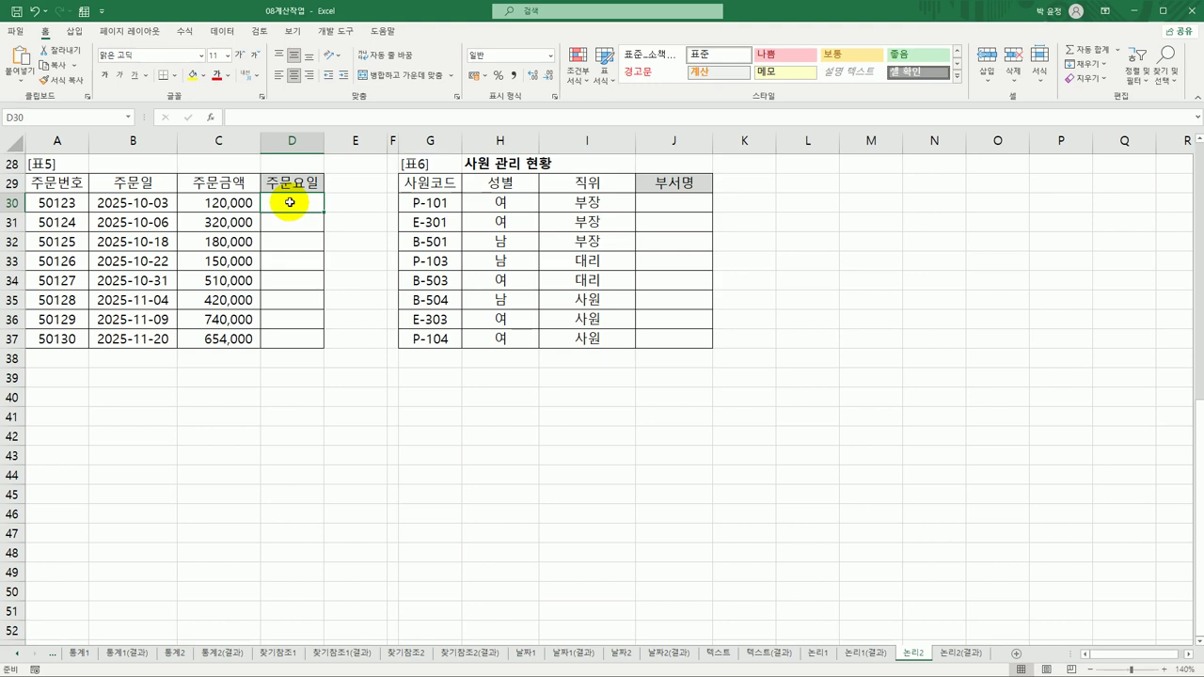
pyautogui.click(154, 202)
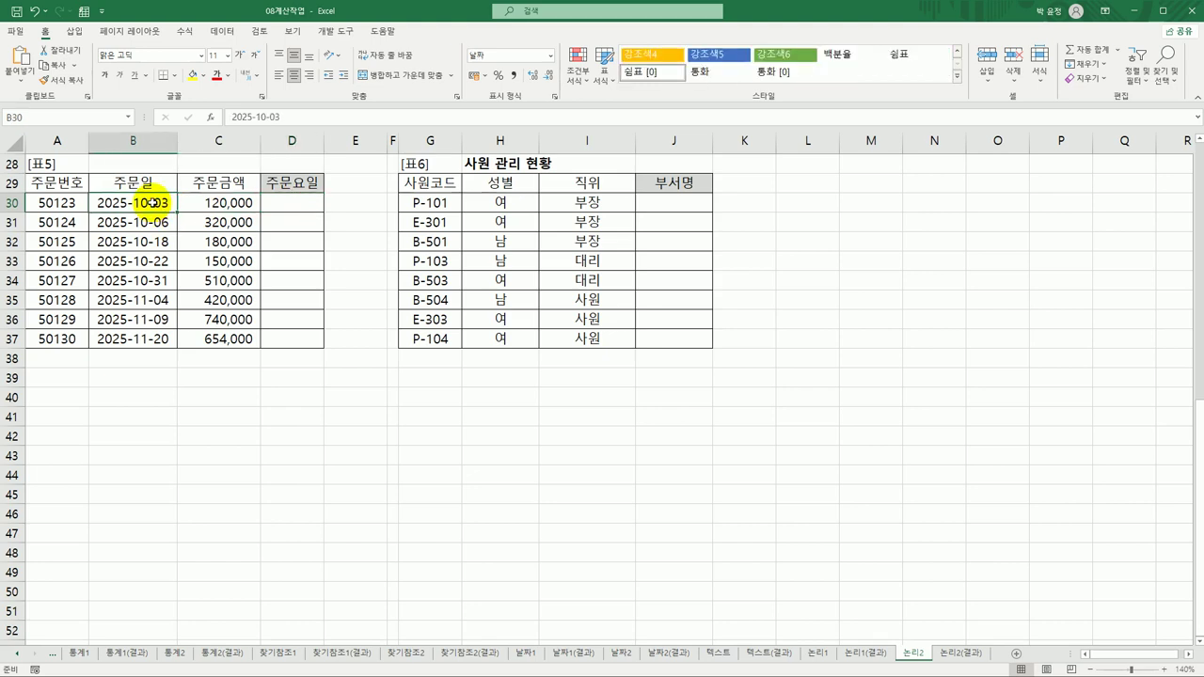
pyautogui.click(297, 201)
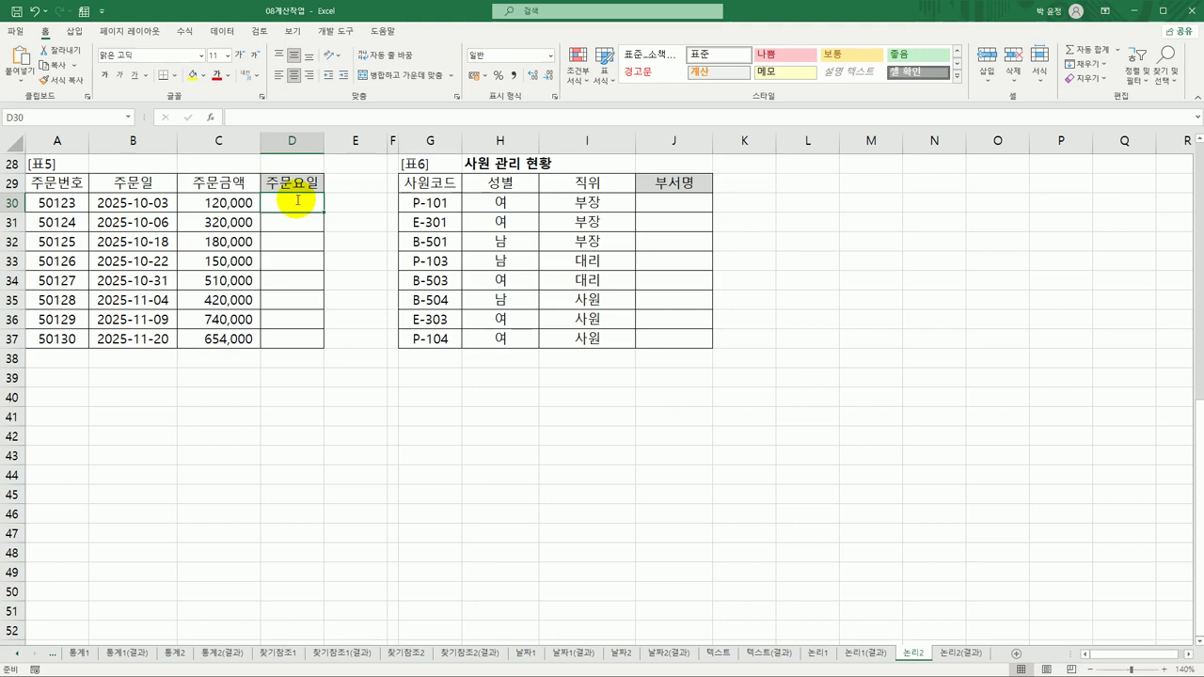
pyautogui.write('=')
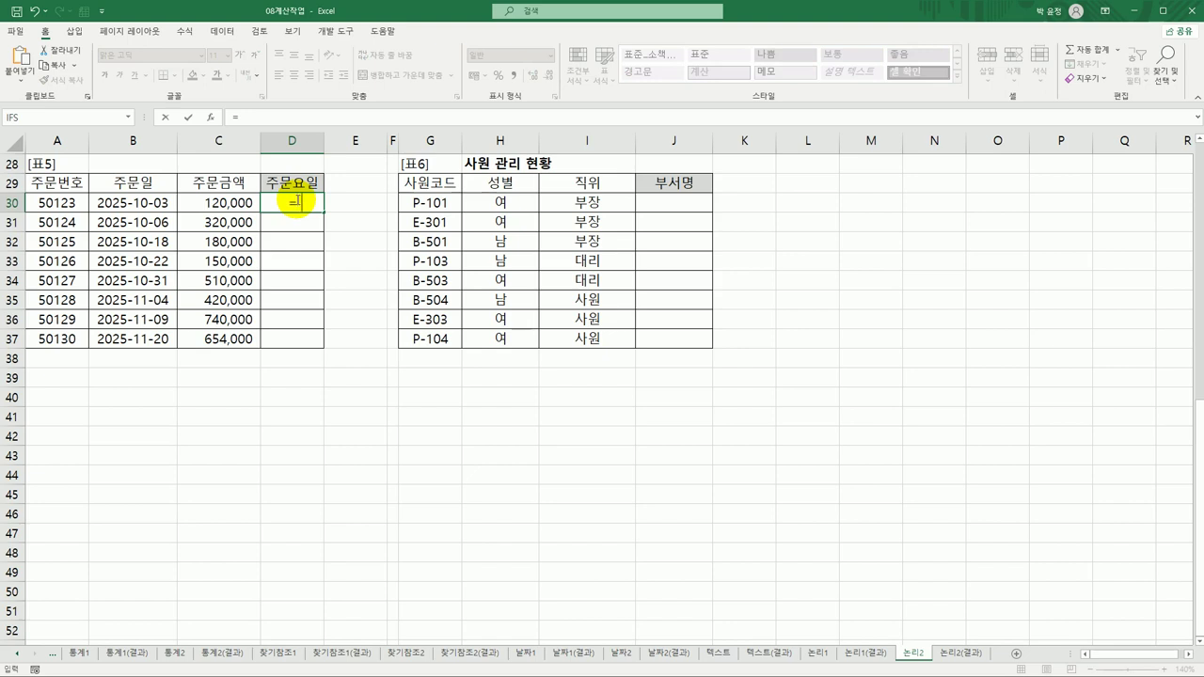
pyautogui.write('w')
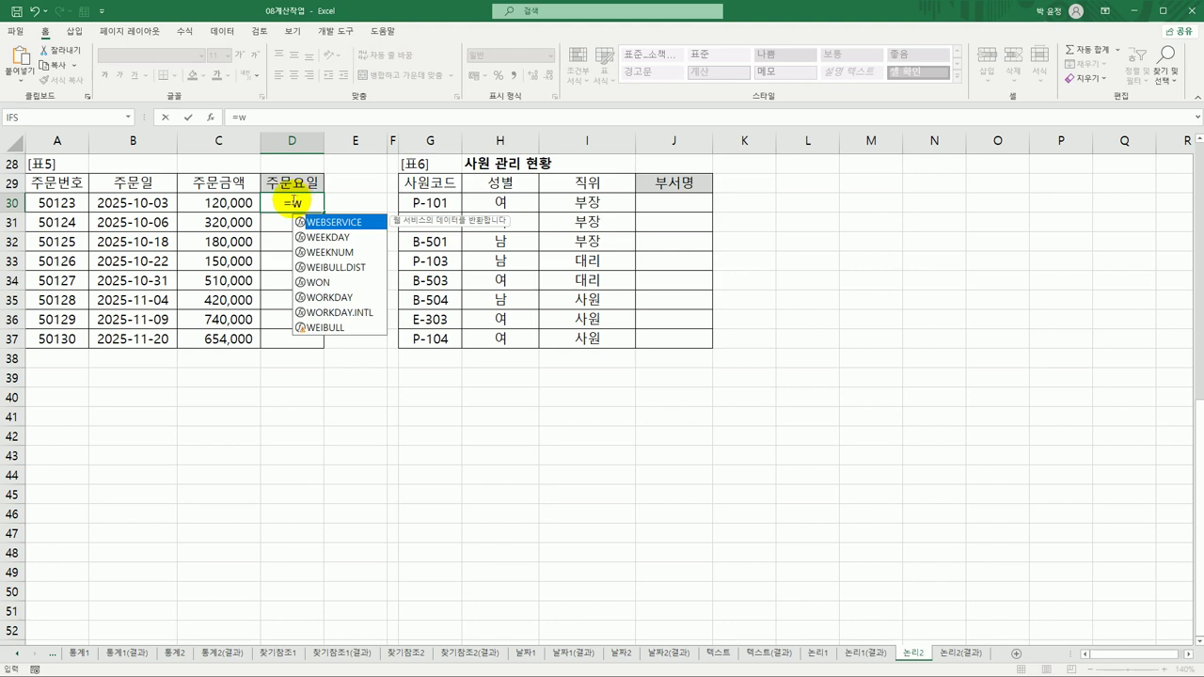
pyautogui.click(334, 241)
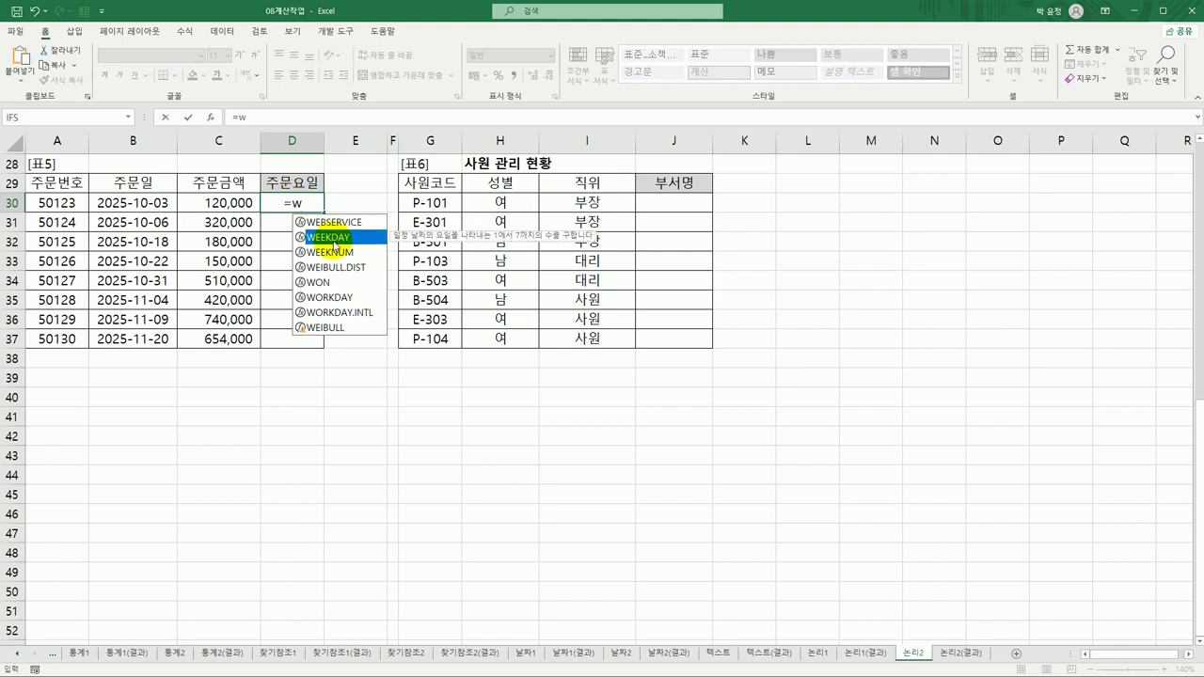
pyautogui.doubleClick(334, 239)
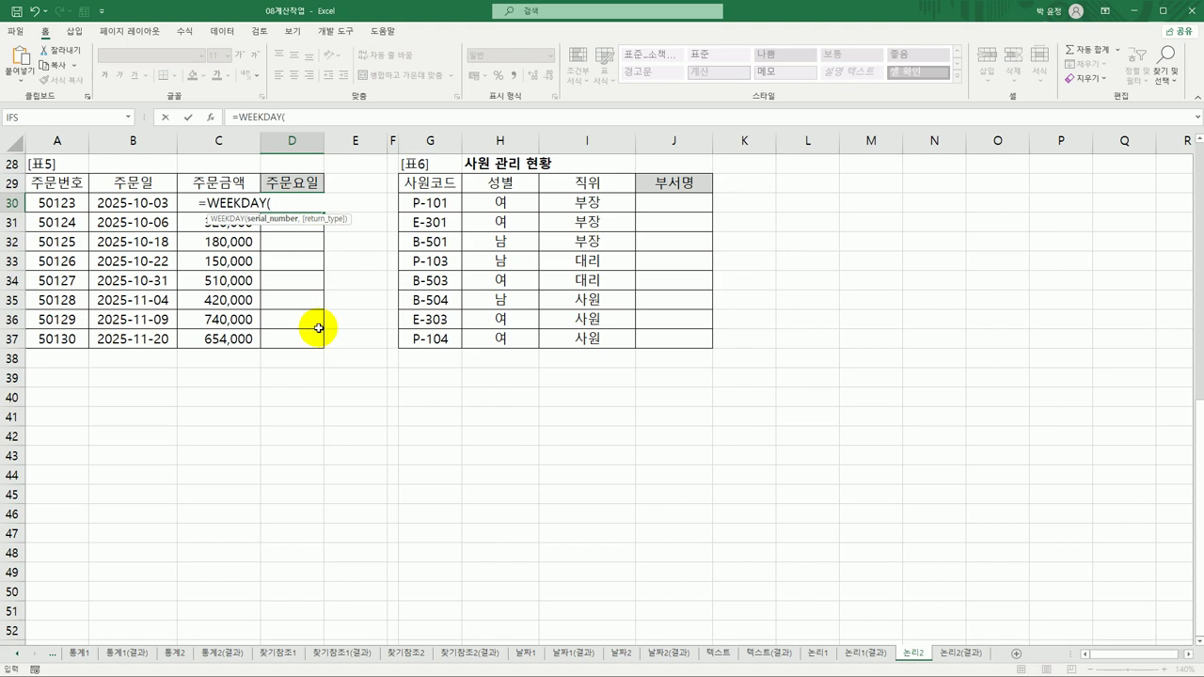
# Step: Complete the WEEKDAY formula with date B30 and return type 2, and fill it down to D37
pyautogui.click(150, 203)
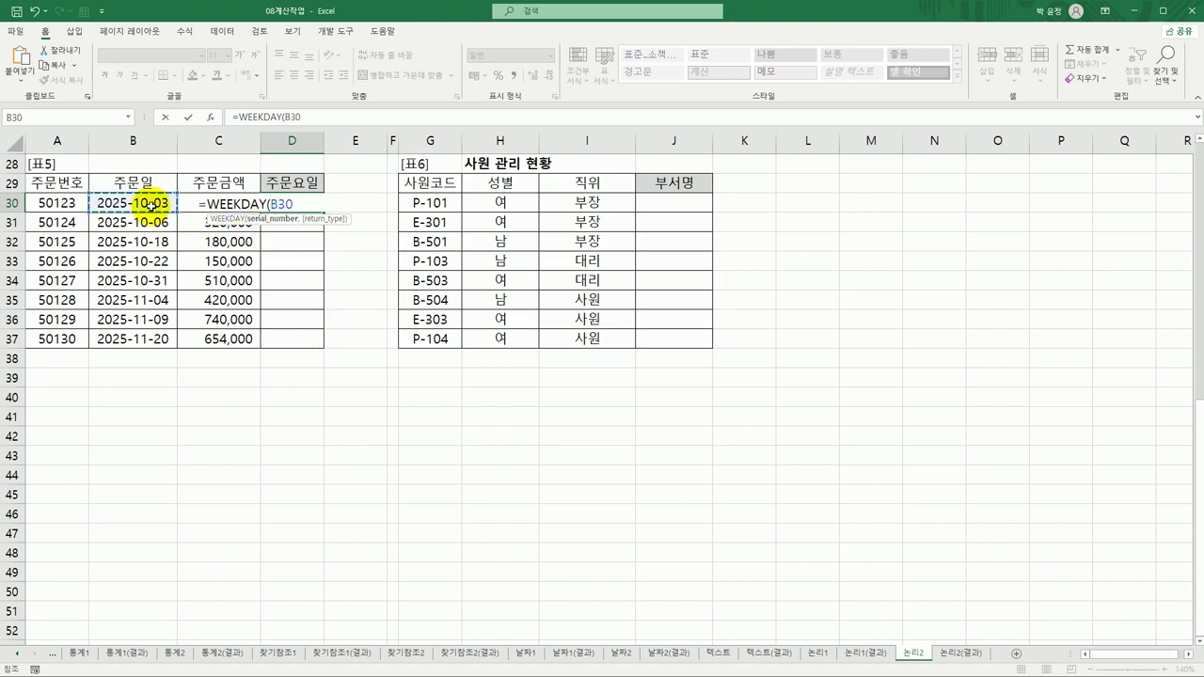
pyautogui.write(',')
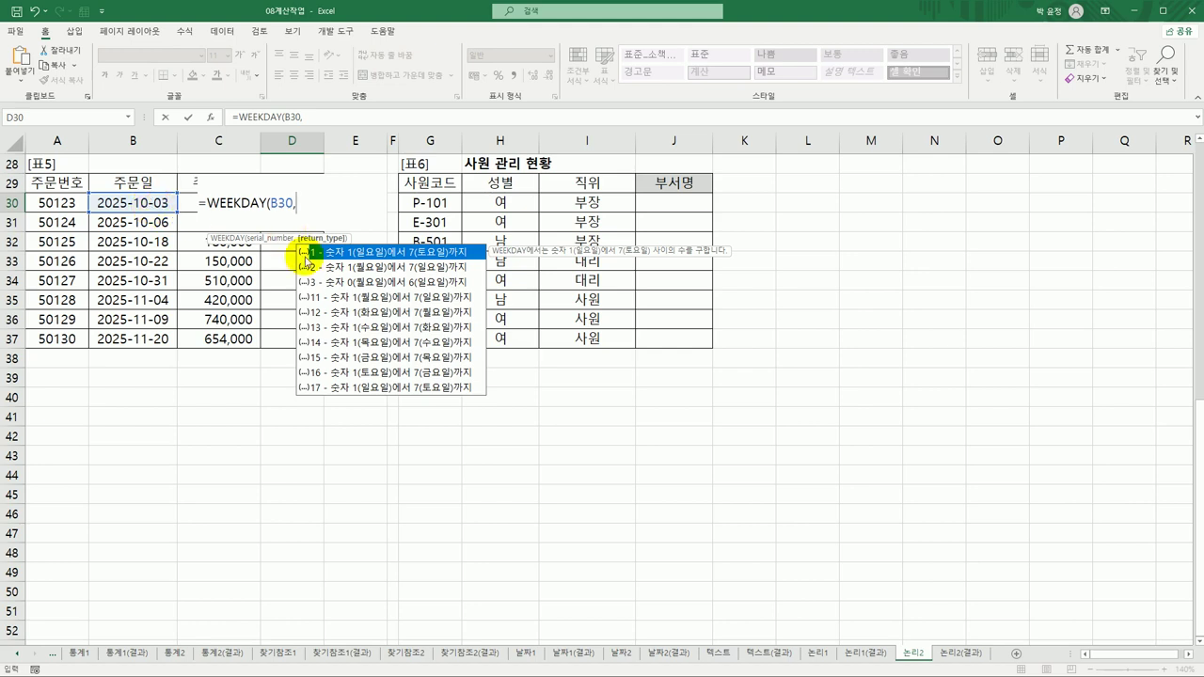
pyautogui.click(387, 275)
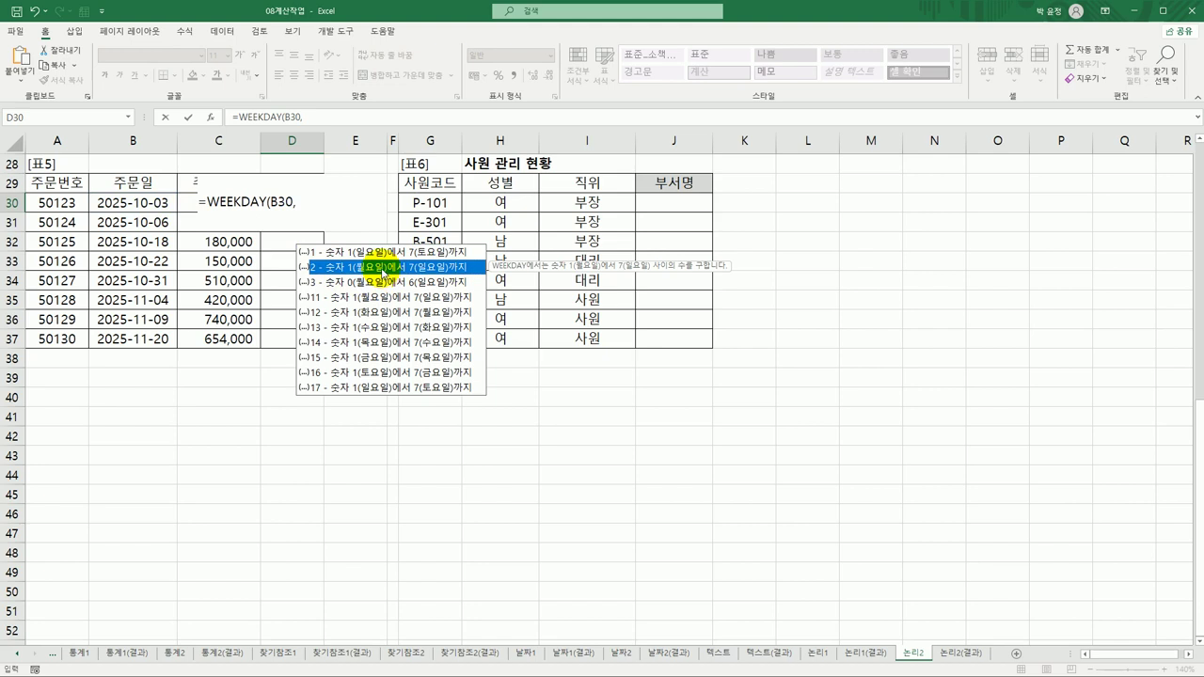
pyautogui.doubleClick(383, 267)
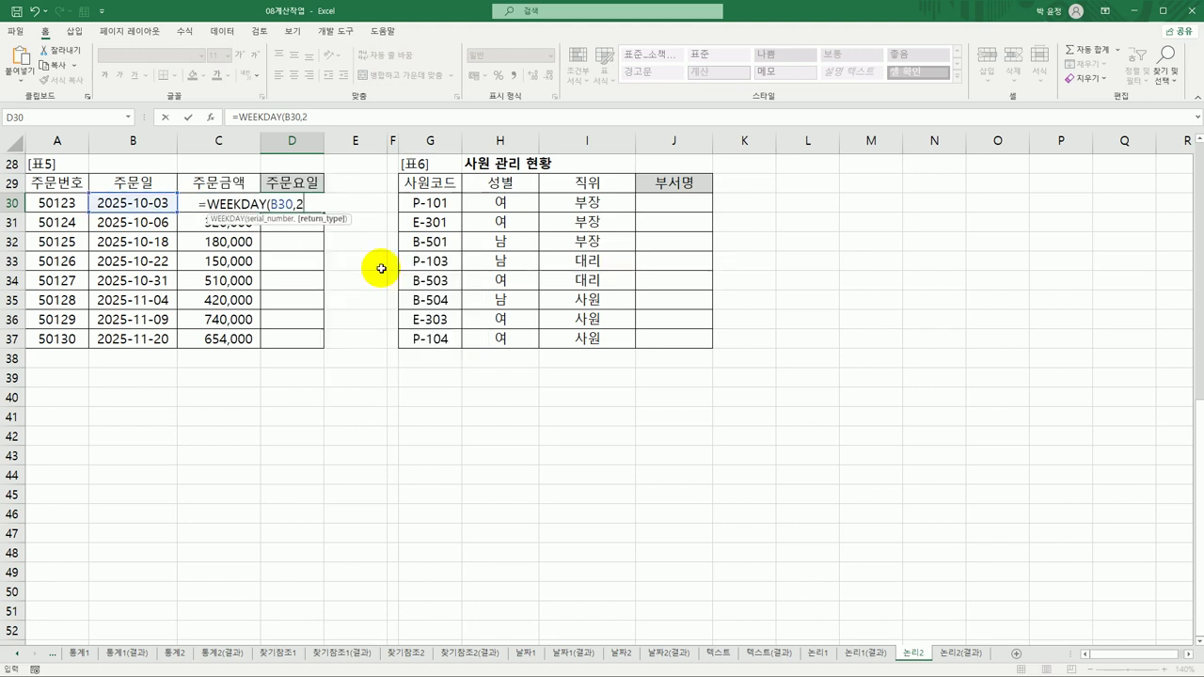
pyautogui.press('Return')
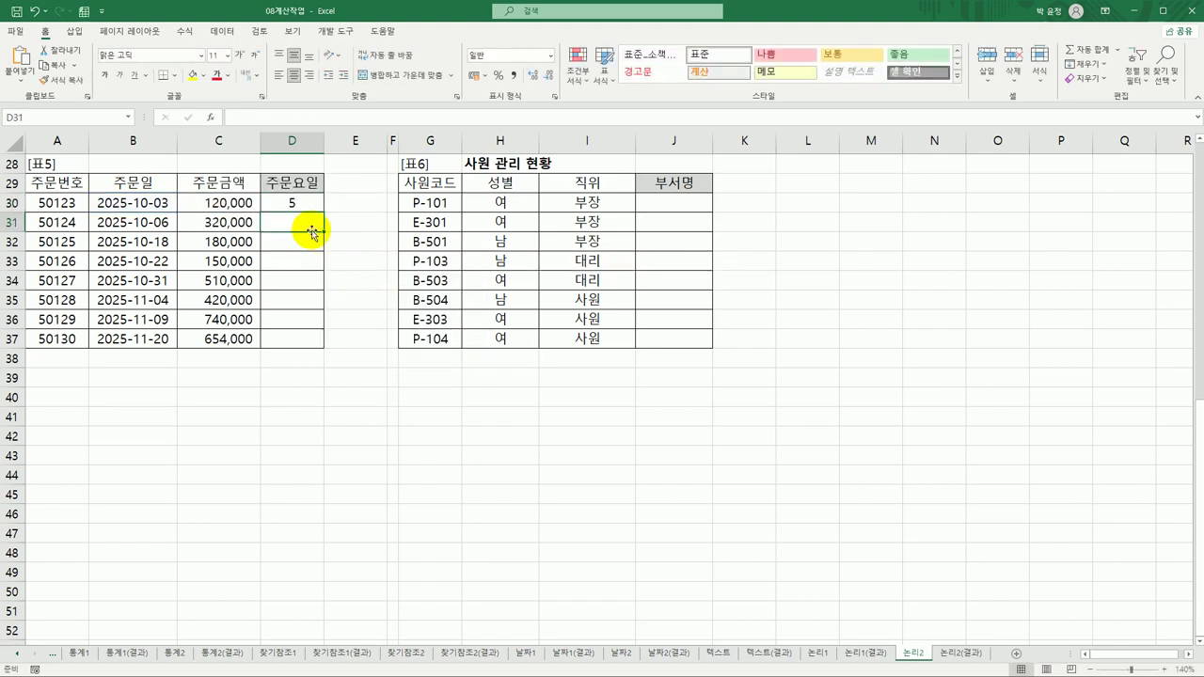
pyautogui.click(309, 202)
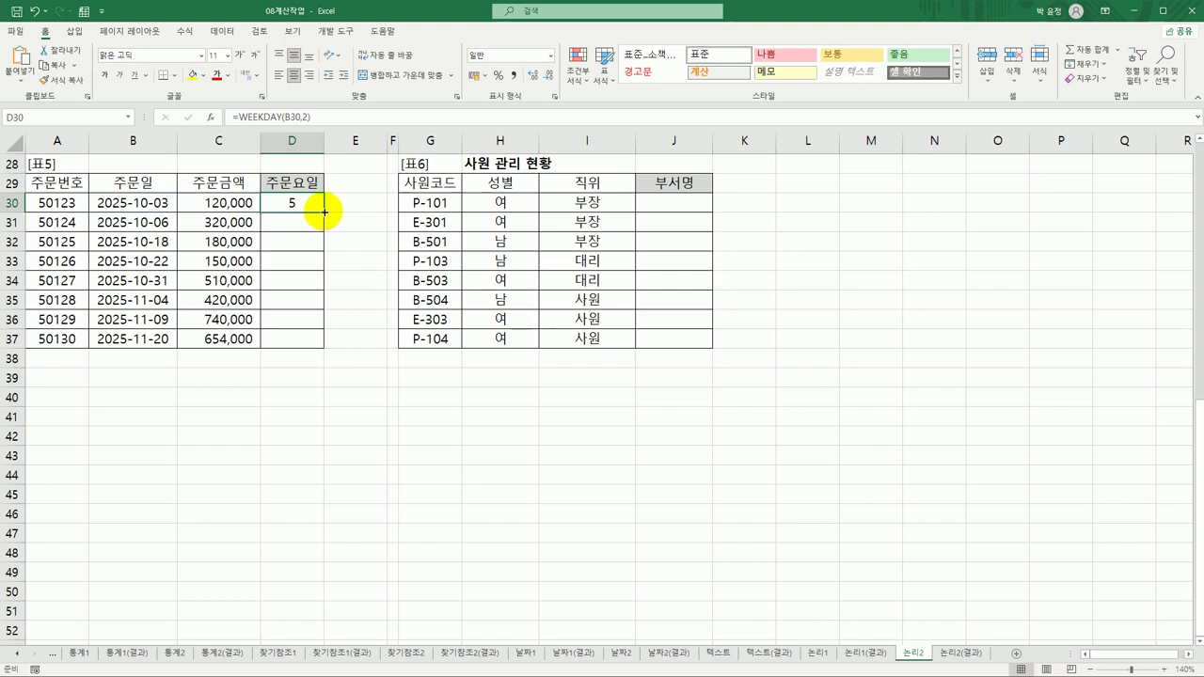
pyautogui.moveTo(323, 211); pyautogui.dragTo(326, 348)
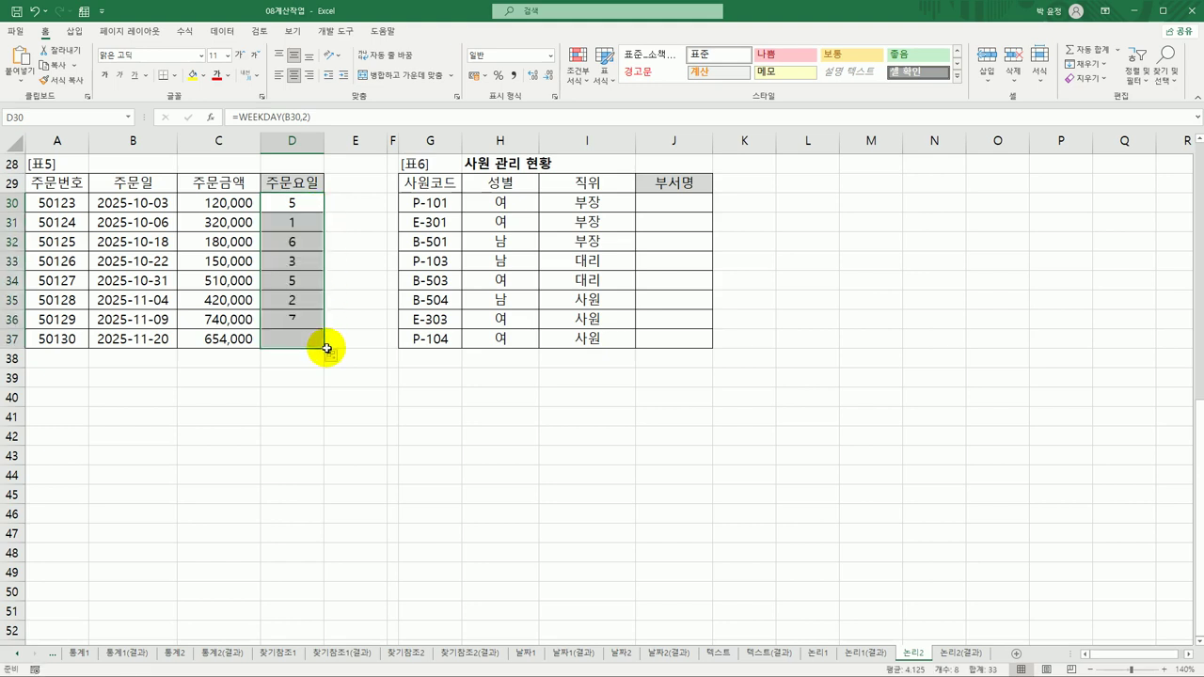
# Step: Review the weekday numbers filled into the 주문요일 column, D30:D37
pyautogui.click(301, 222)
pyautogui.click(292, 295)
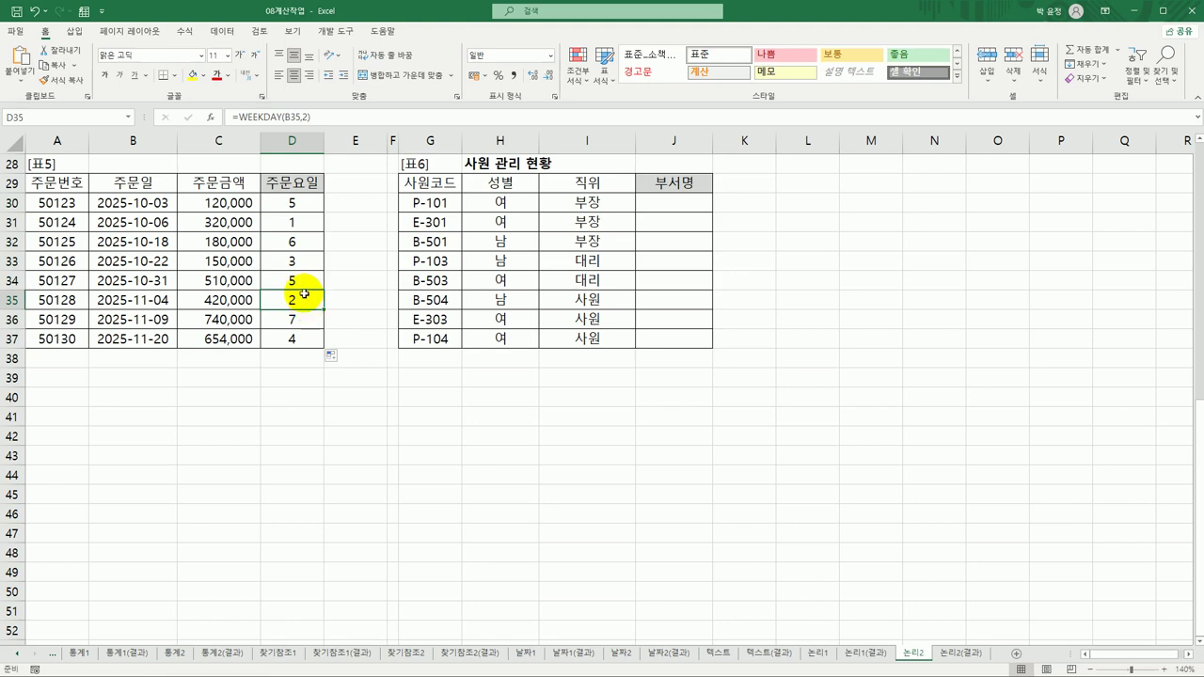
pyautogui.click(294, 259)
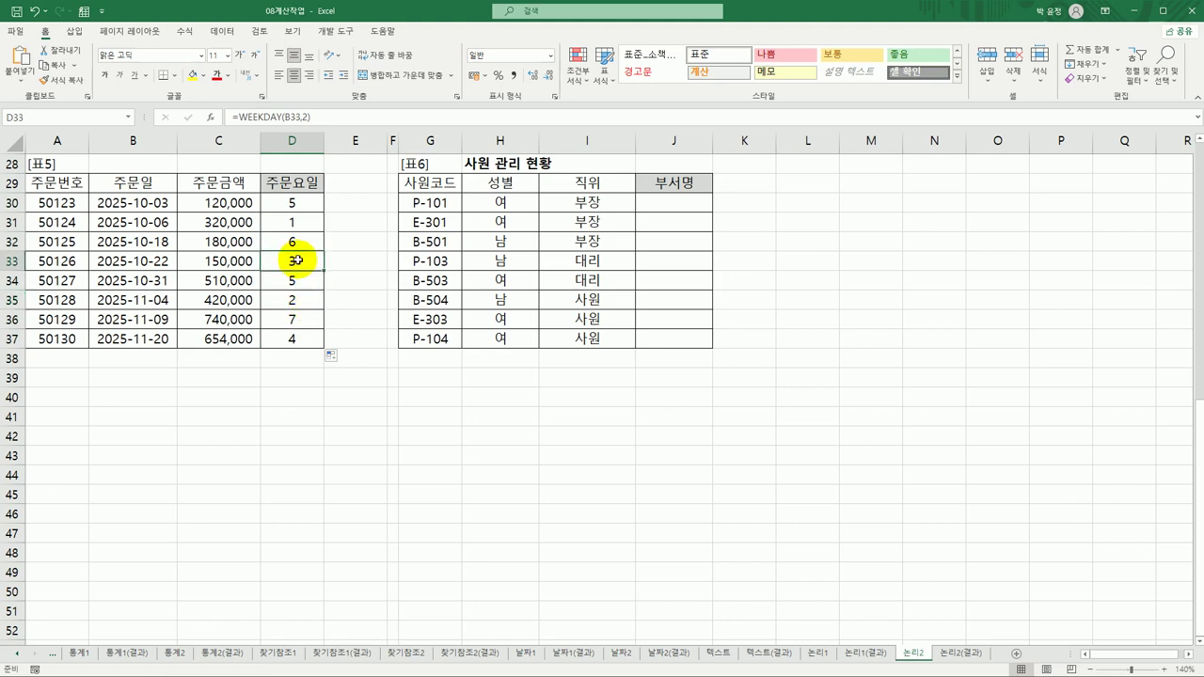
pyautogui.click(301, 199)
pyautogui.click(301, 238)
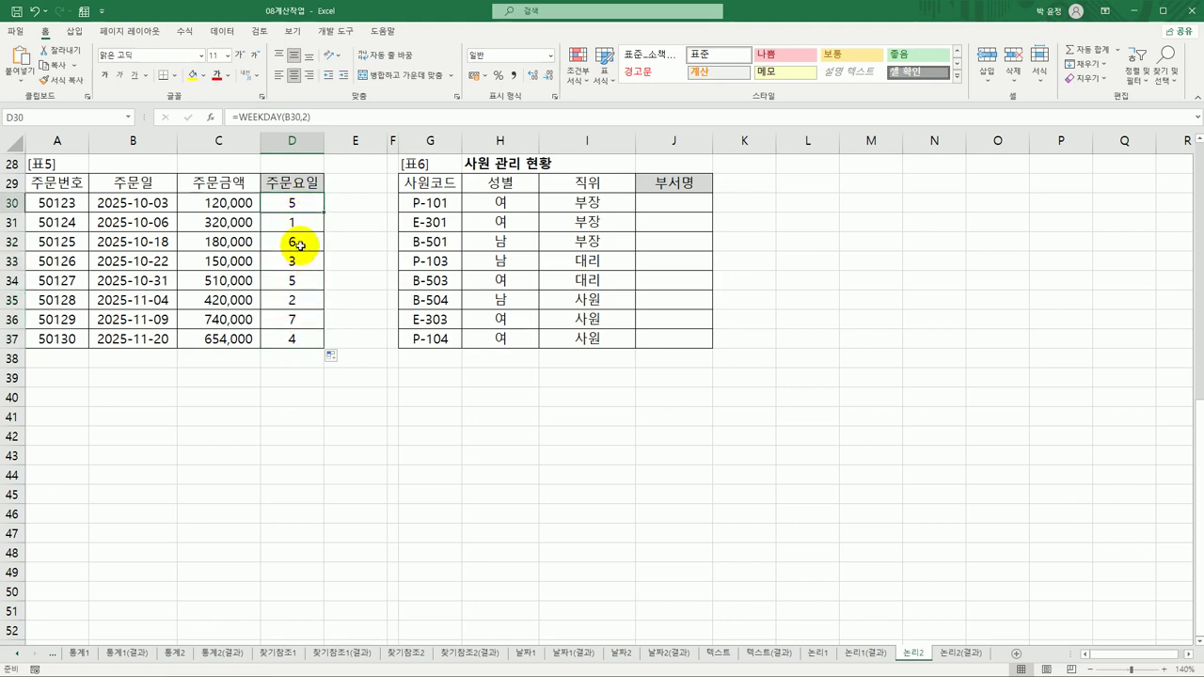
pyautogui.click(299, 320)
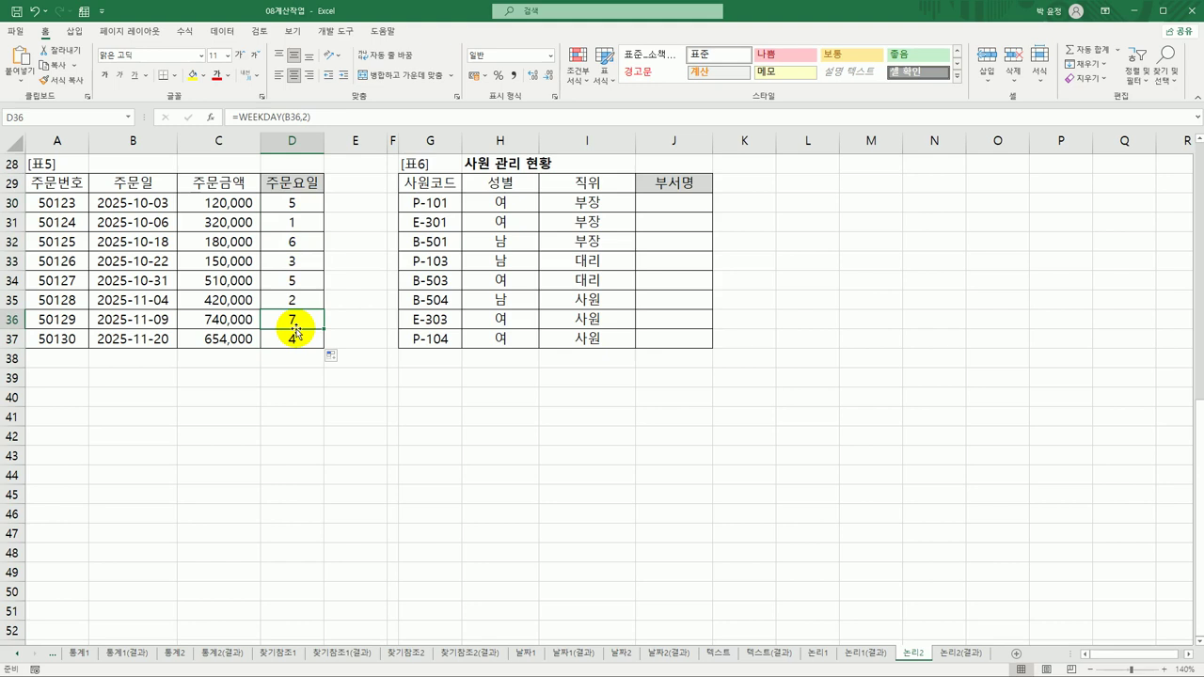
# Step: Wrap the WEEKDAY formula in D30 in a SWITCH function and open its function arguments
pyautogui.click(299, 203)
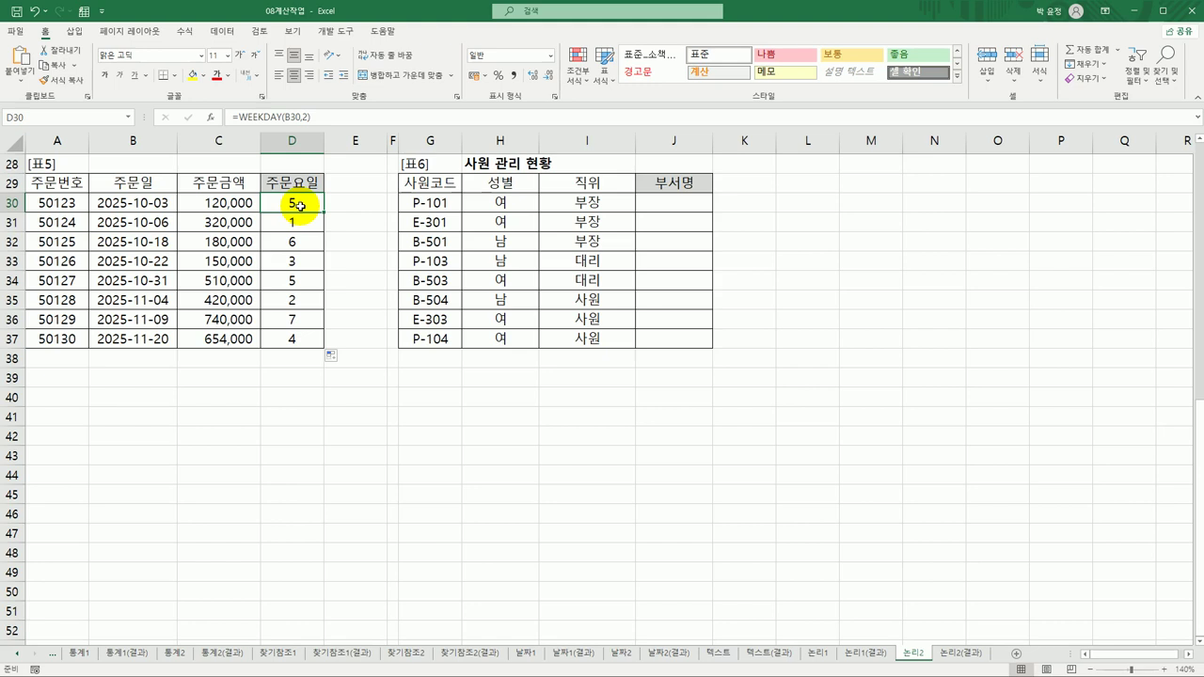
pyautogui.doubleClick(300, 203)
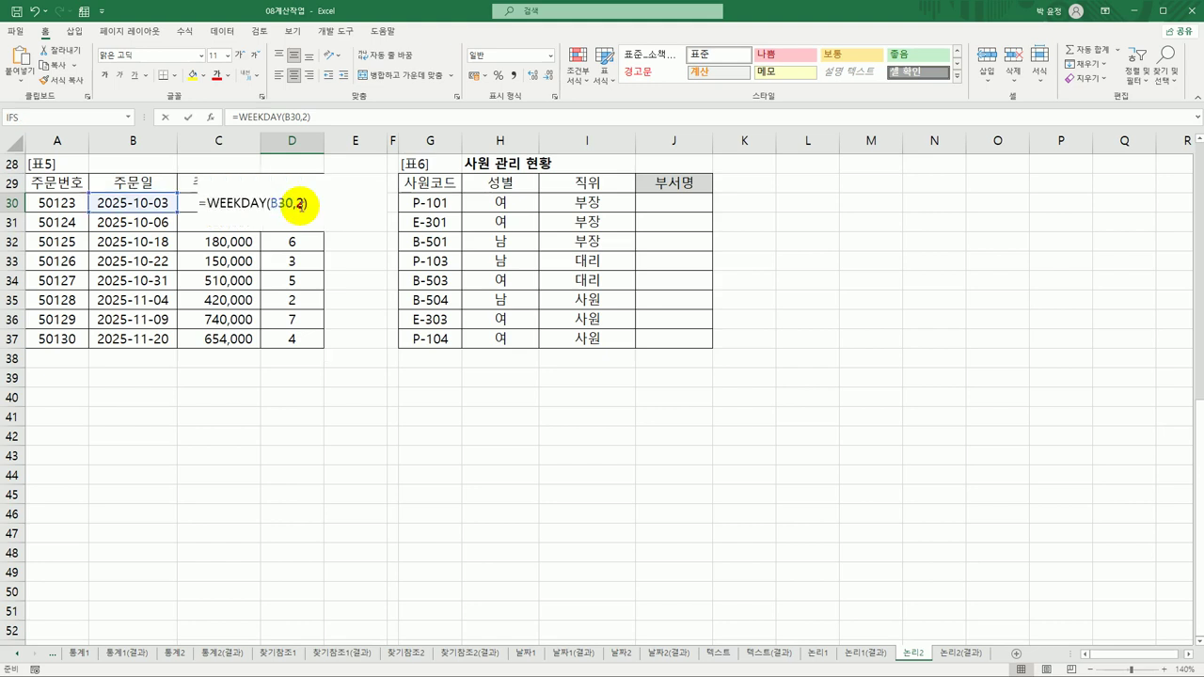
pyautogui.click(207, 201)
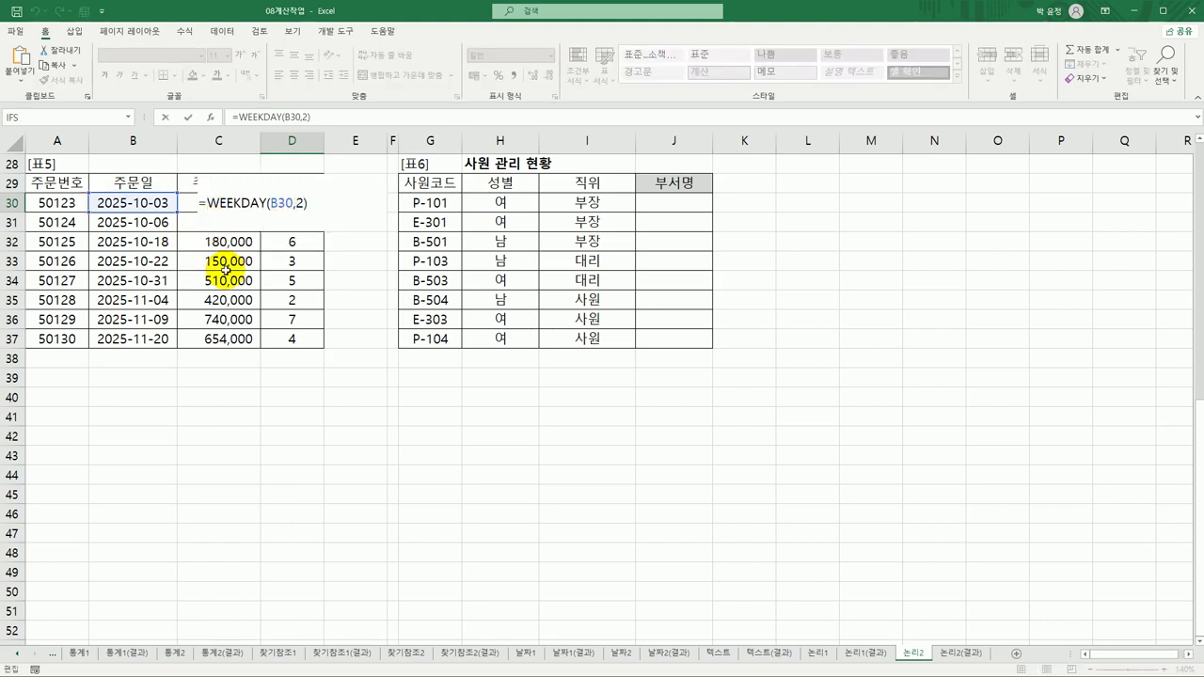
pyautogui.write('sw')
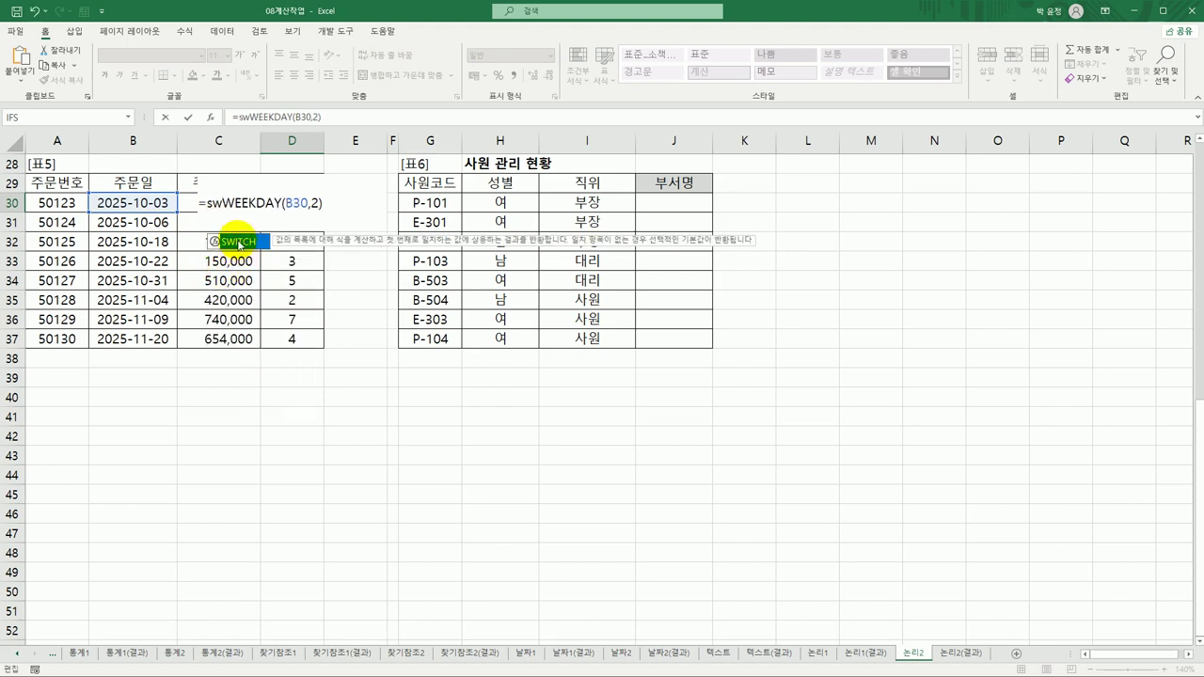
pyautogui.doubleClick(238, 241)
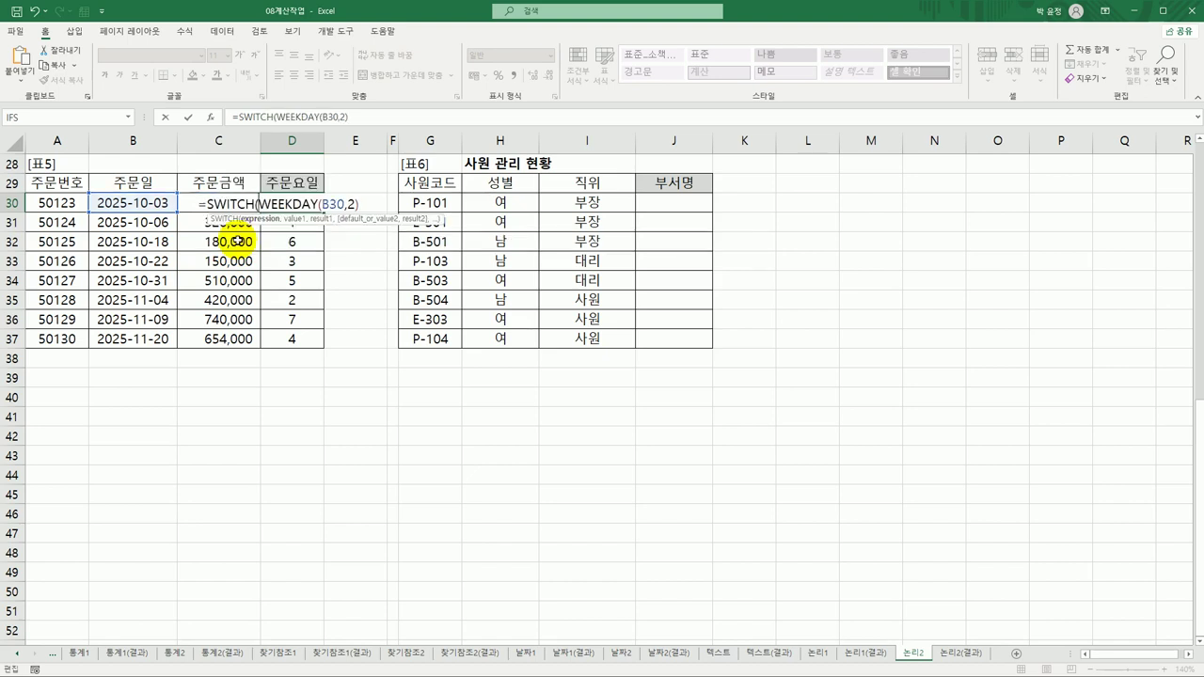
pyautogui.click(230, 204)
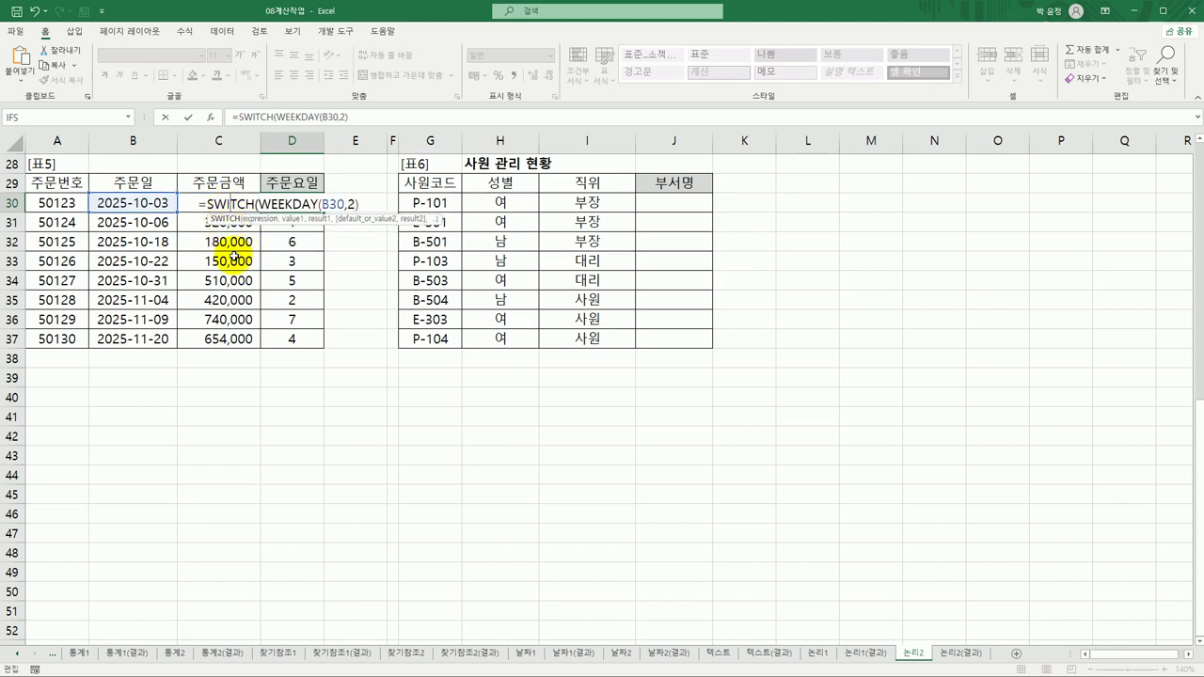
pyautogui.click(209, 117)
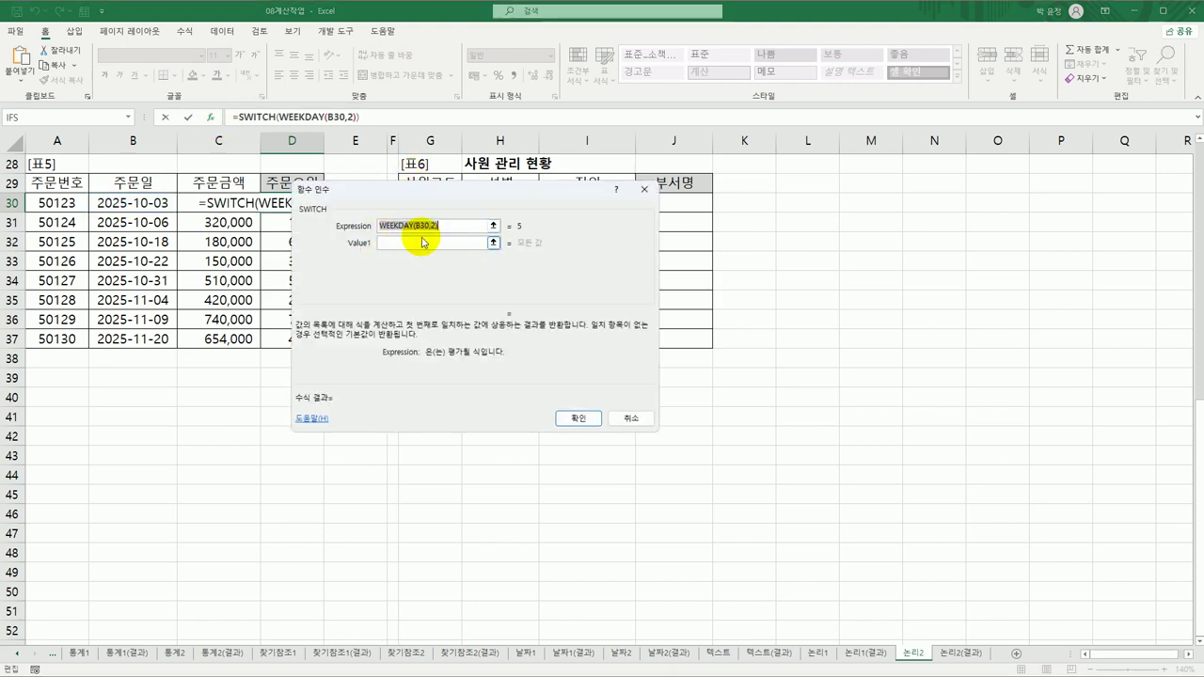
# Step: Set the first SWITCH pair to return "월" for value 1
pyautogui.click(422, 239)
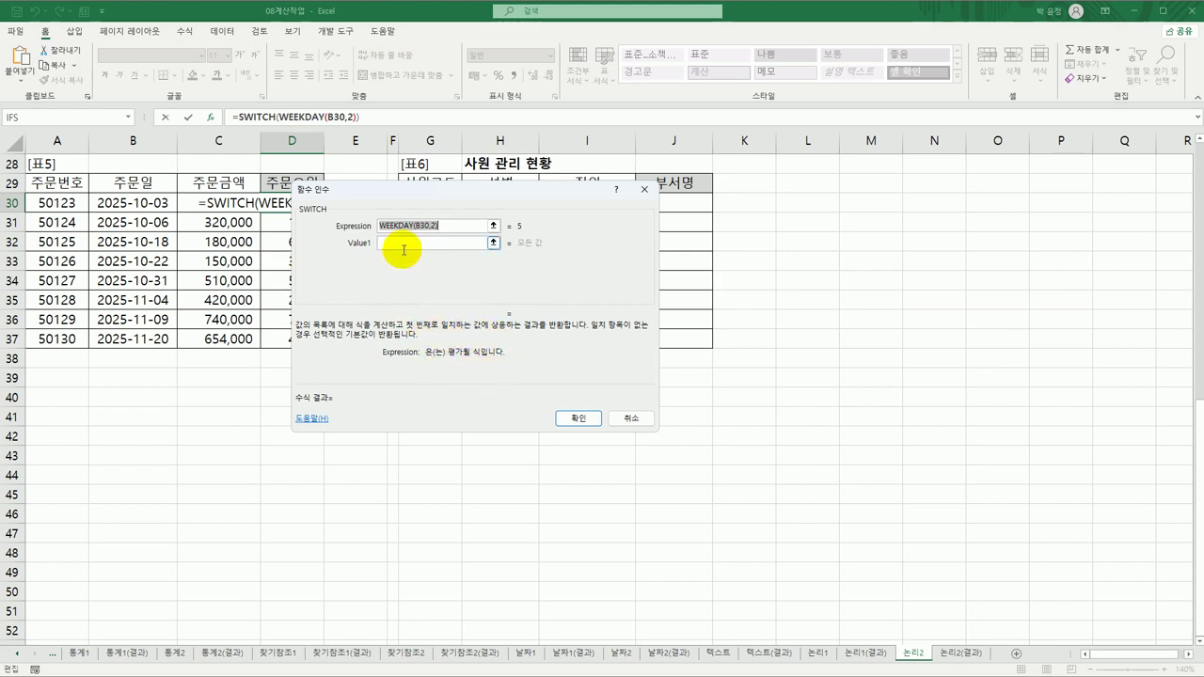
pyautogui.click(429, 247)
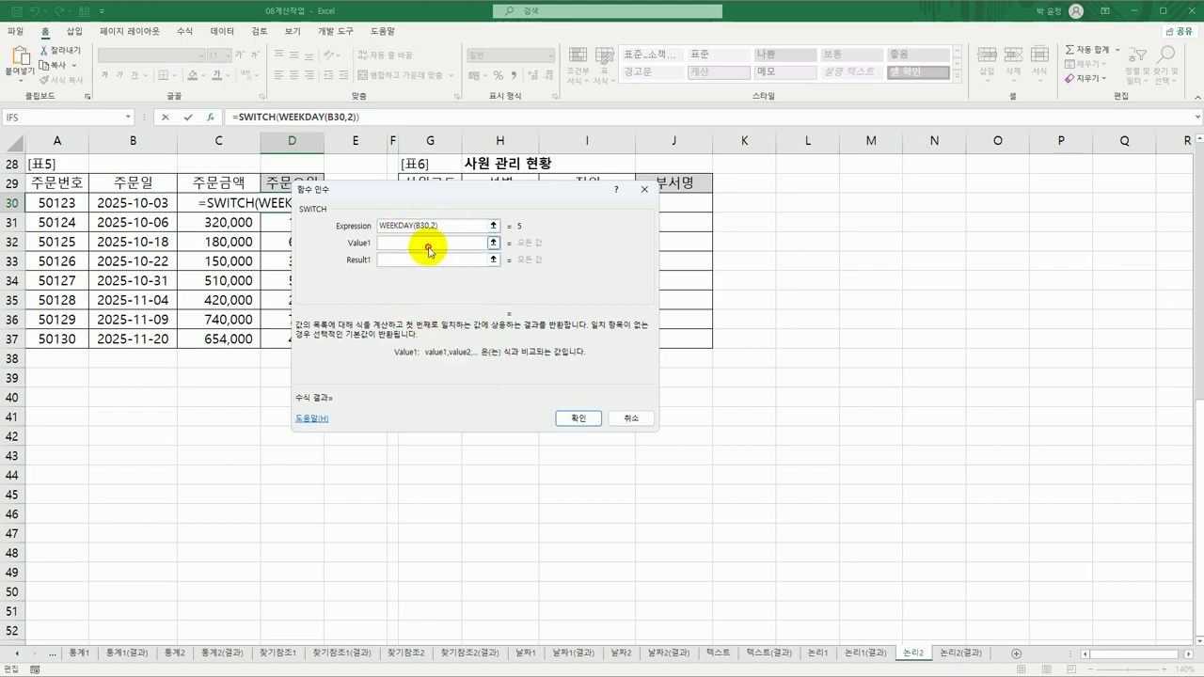
pyautogui.write('1')
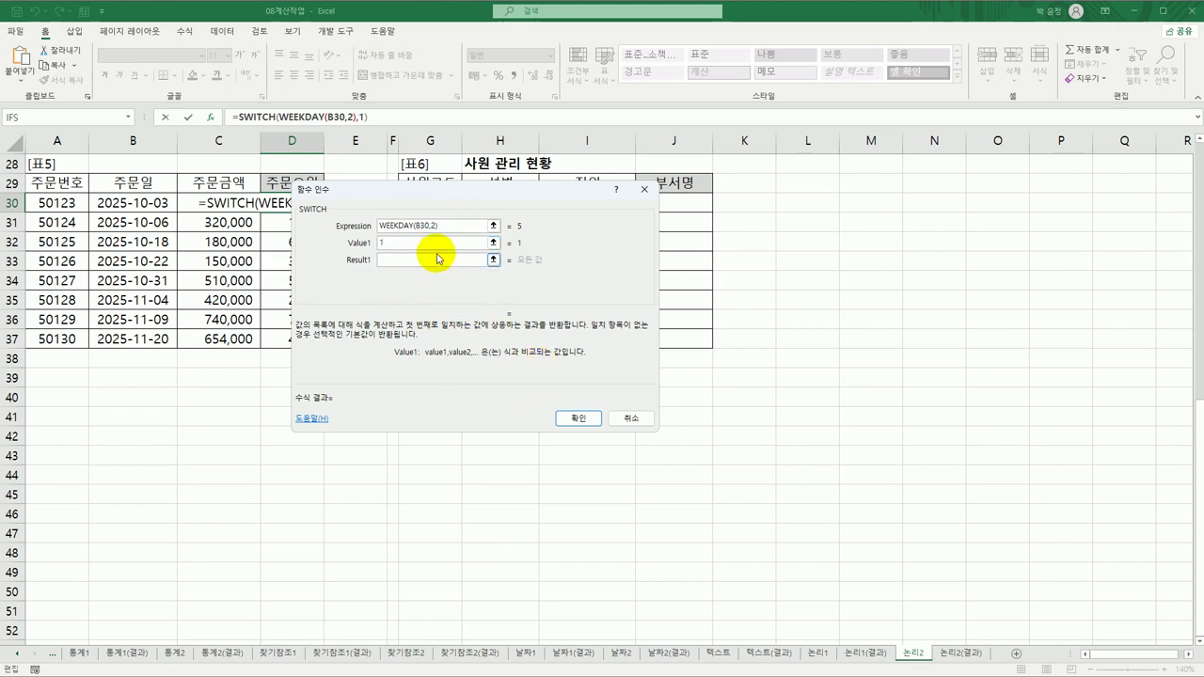
pyautogui.click(434, 260)
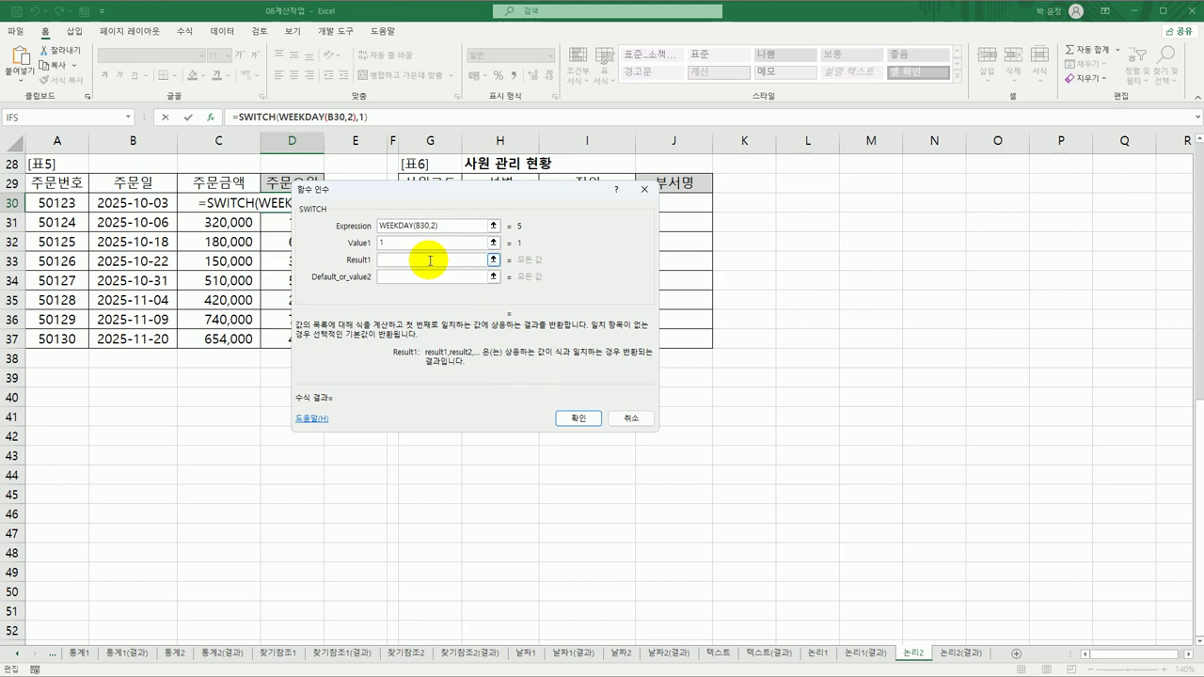
pyautogui.write('월')
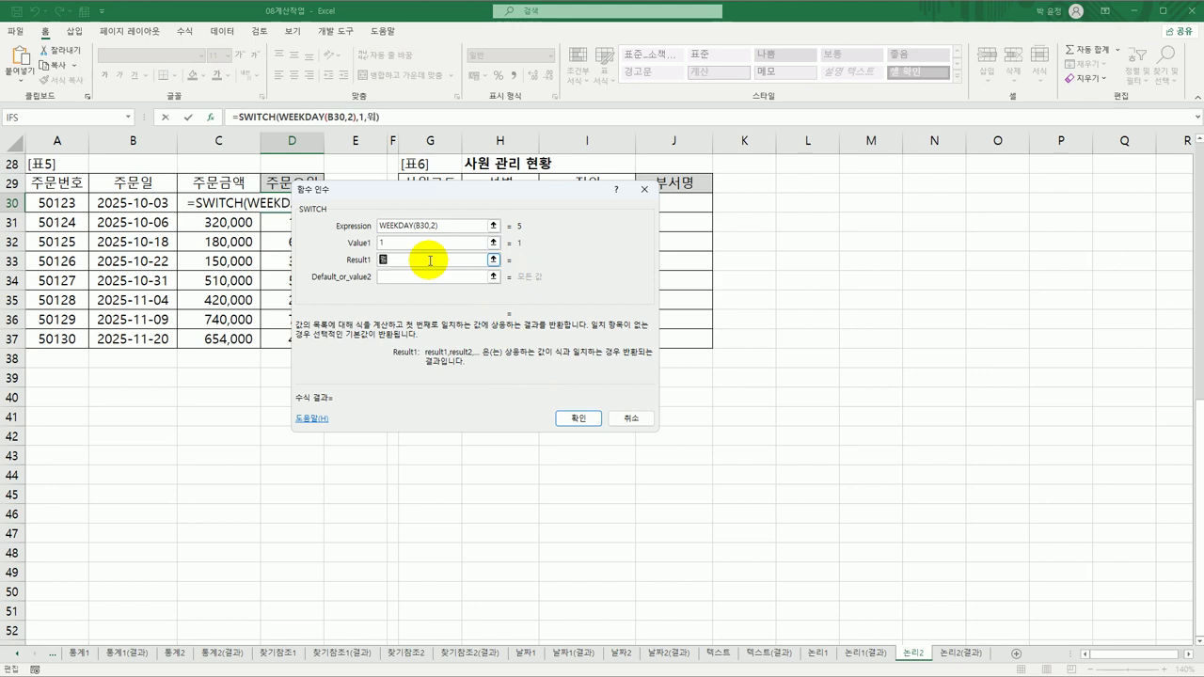
pyautogui.press('Tab')
# Step: Add SWITCH pairs that return "화" for value 2 and "수" for value 3
pyautogui.write('2')
pyautogui.press('Tab')
pyautogui.write('화')
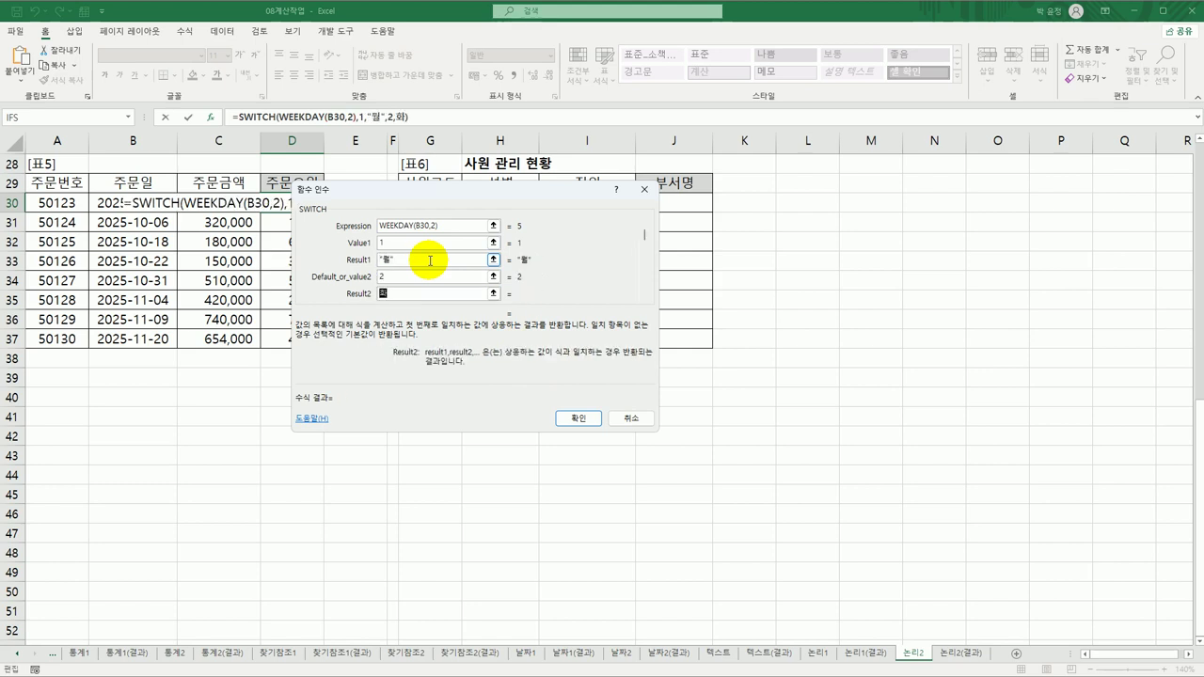
pyautogui.press('Tab')
pyautogui.write('3')
pyautogui.press('Tab')
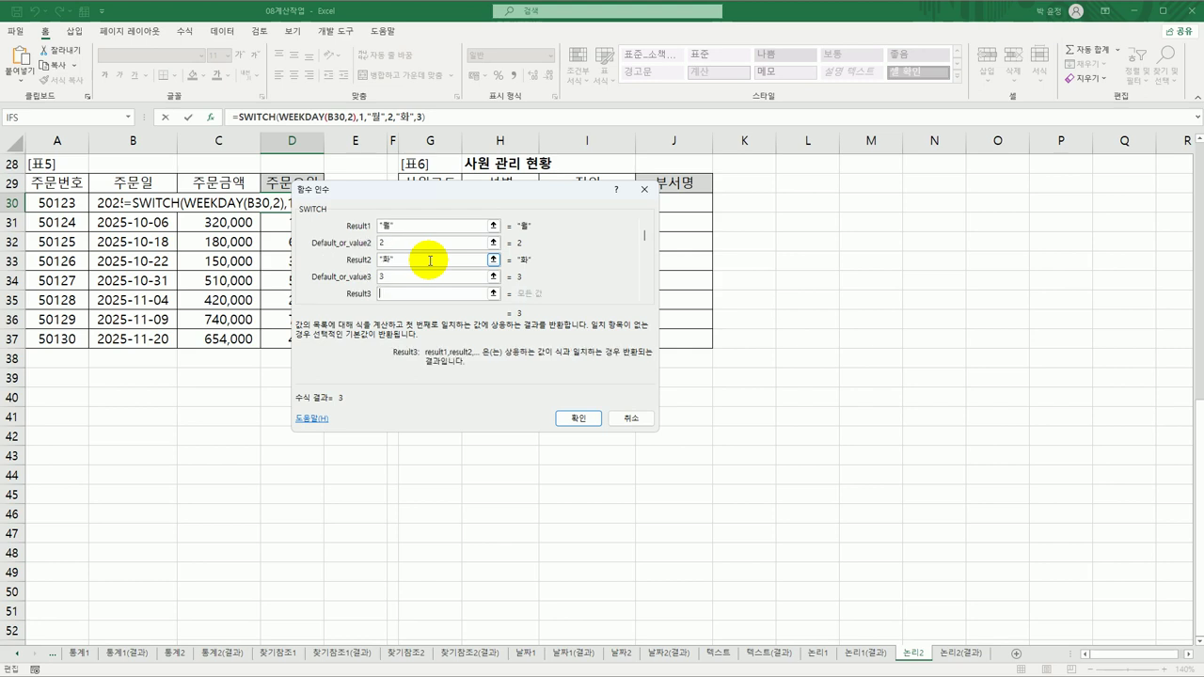
pyautogui.write('수')
pyautogui.press('Tab')
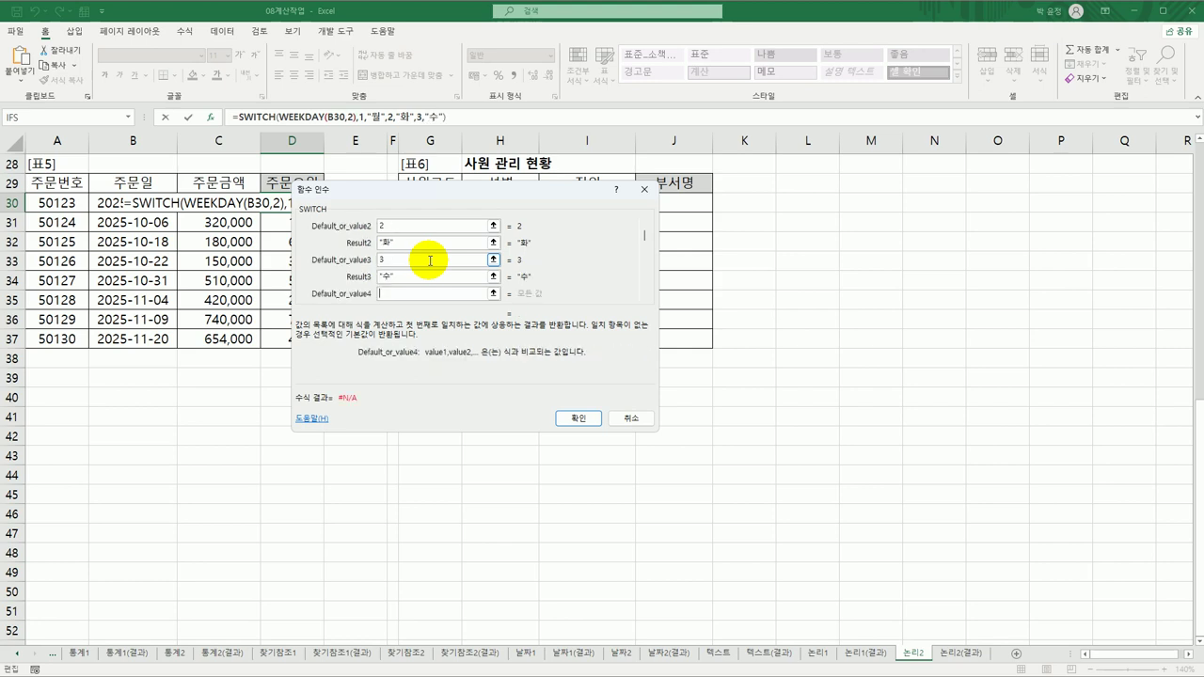
# Step: Add SWITCH pairs that return "목" for value 4 and "금" for value 5
pyautogui.write('4')
pyautogui.press('Tab')
pyautogui.write('목')
pyautogui.press('Tab')
pyautogui.write('5')
pyautogui.press('Tab')
pyautogui.write('금')
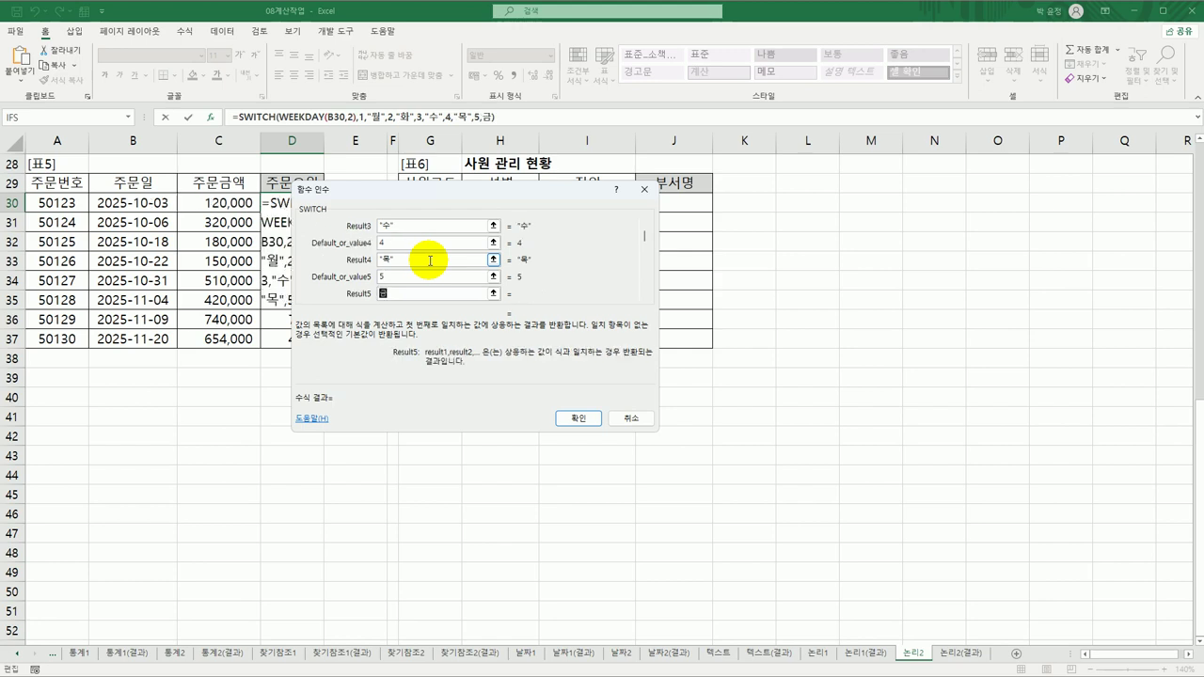
pyautogui.press('Tab')
# Step: Add SWITCH pairs that return "토" for value 6 and "일" for value 7, and accept the function arguments
pyautogui.write('6')
pyautogui.press('Tab')
pyautogui.write('토')
pyautogui.press('Tab')
pyautogui.write('7')
pyautogui.press('Tab')
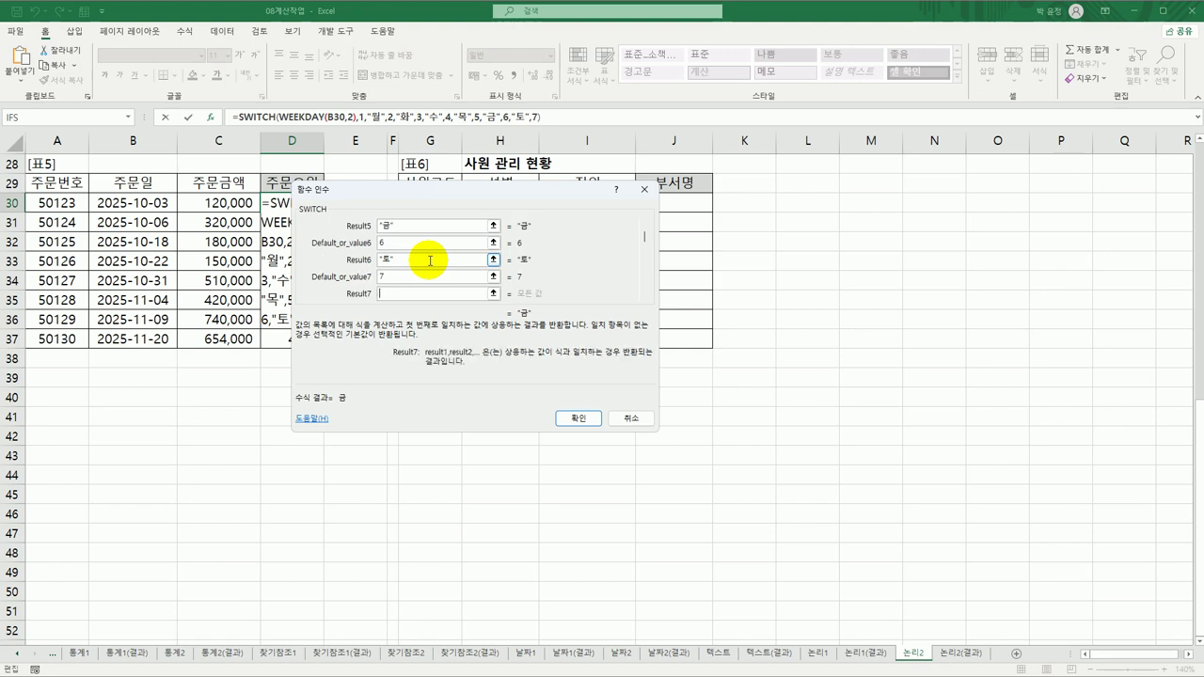
pyautogui.write('일')
pyautogui.click(586, 417)
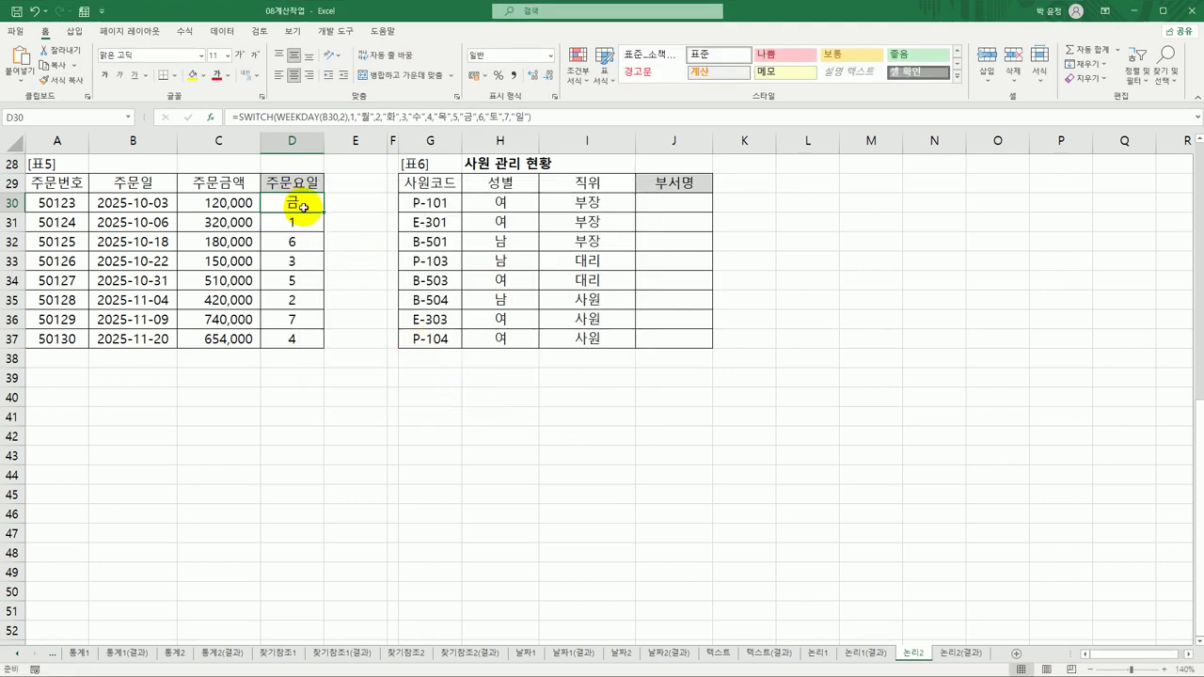
# Step: Fill the SWITCH formula from D30 down through D37 and review the complete formula in D30
pyautogui.doubleClick(322, 212)
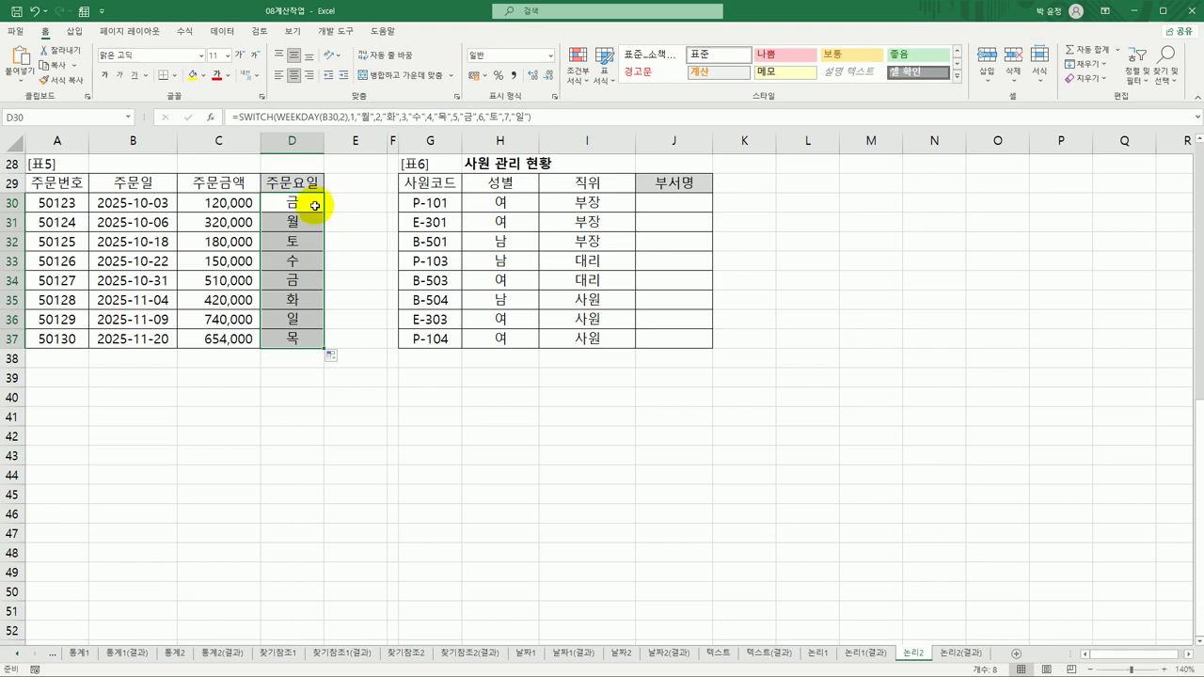
pyautogui.doubleClick(315, 205)
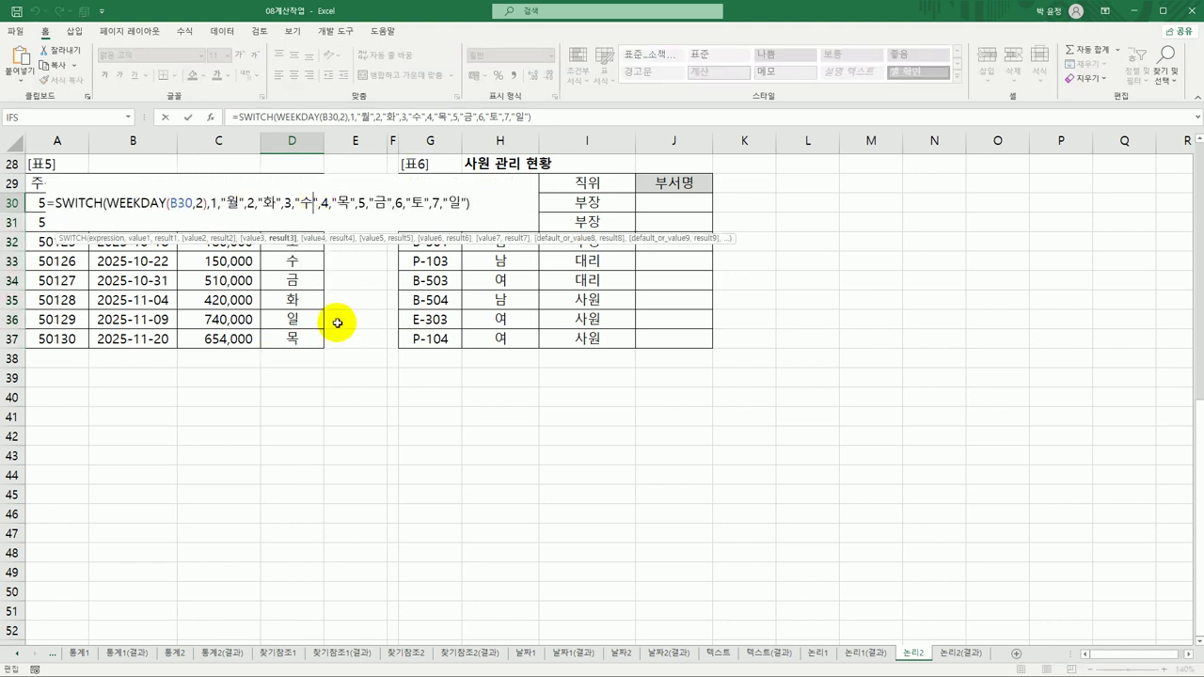
pyautogui.click(483, 204)
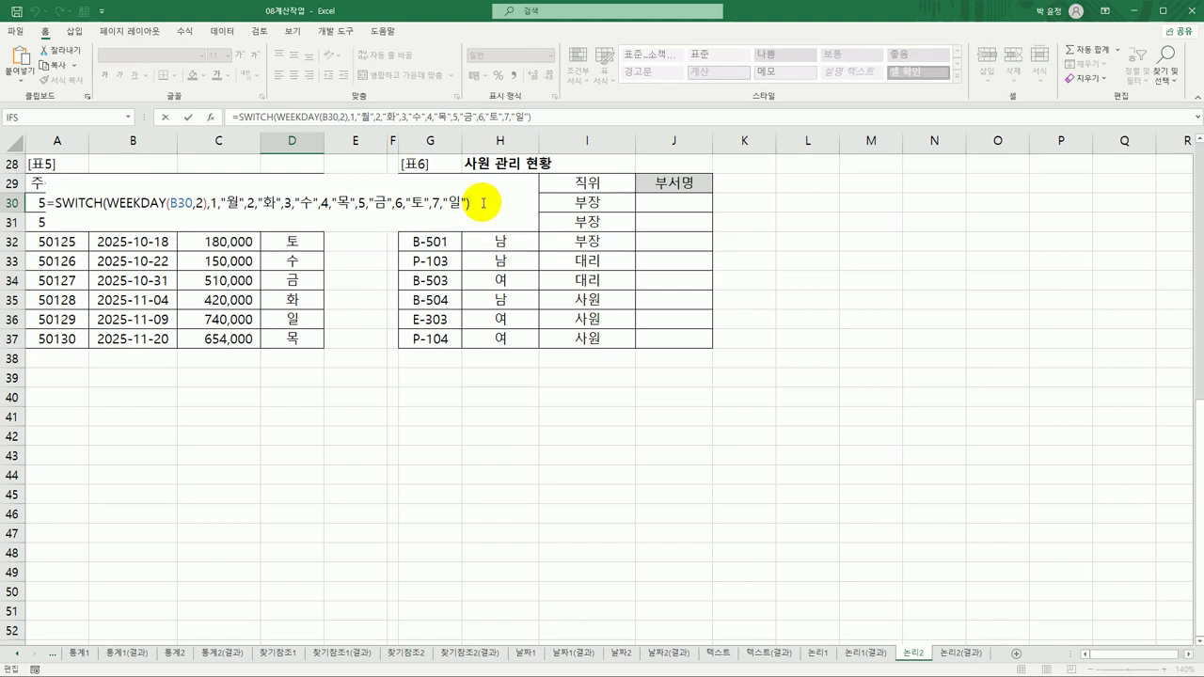
pyautogui.press('Escape')
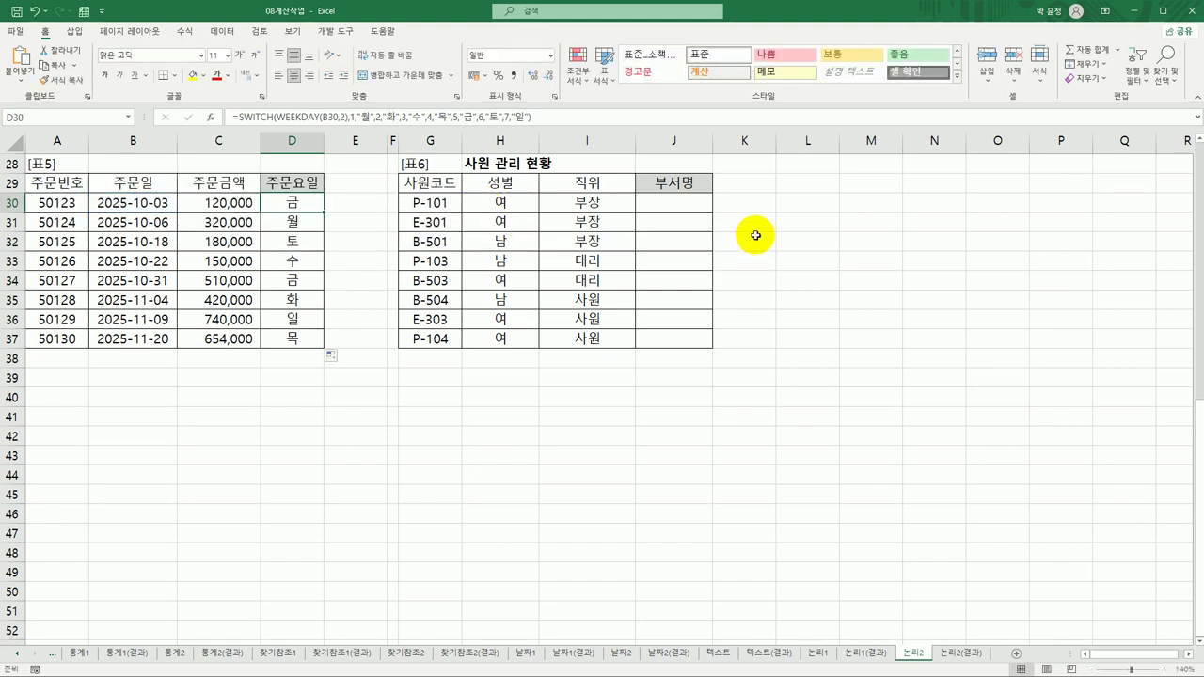
# Step: Enter =LEFT(G30,1) in J30 to extract the first character of the 사원코드 in 표6
pyautogui.click(699, 201)
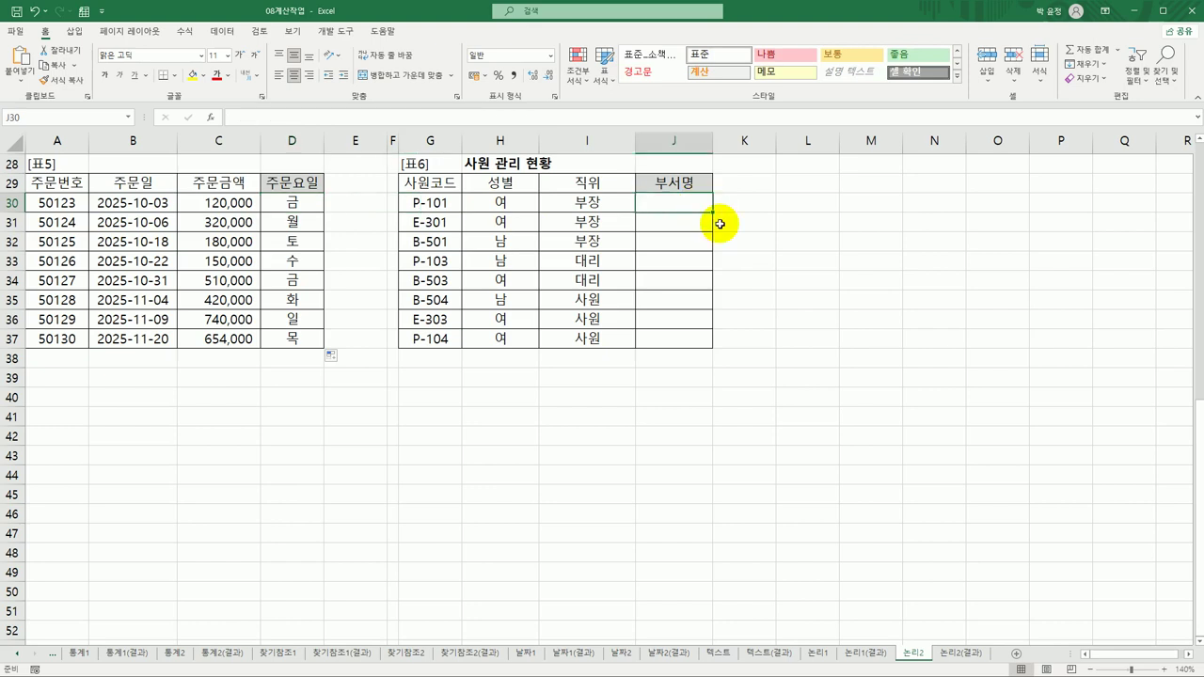
pyautogui.click(432, 202)
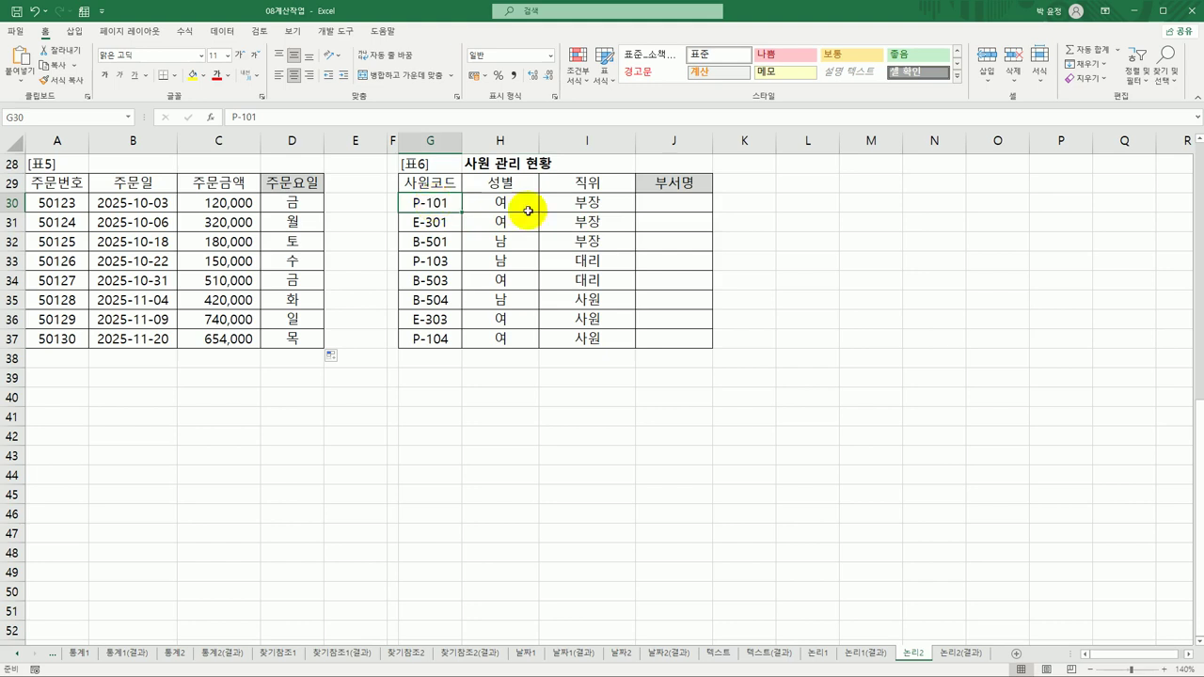
pyautogui.click(663, 203)
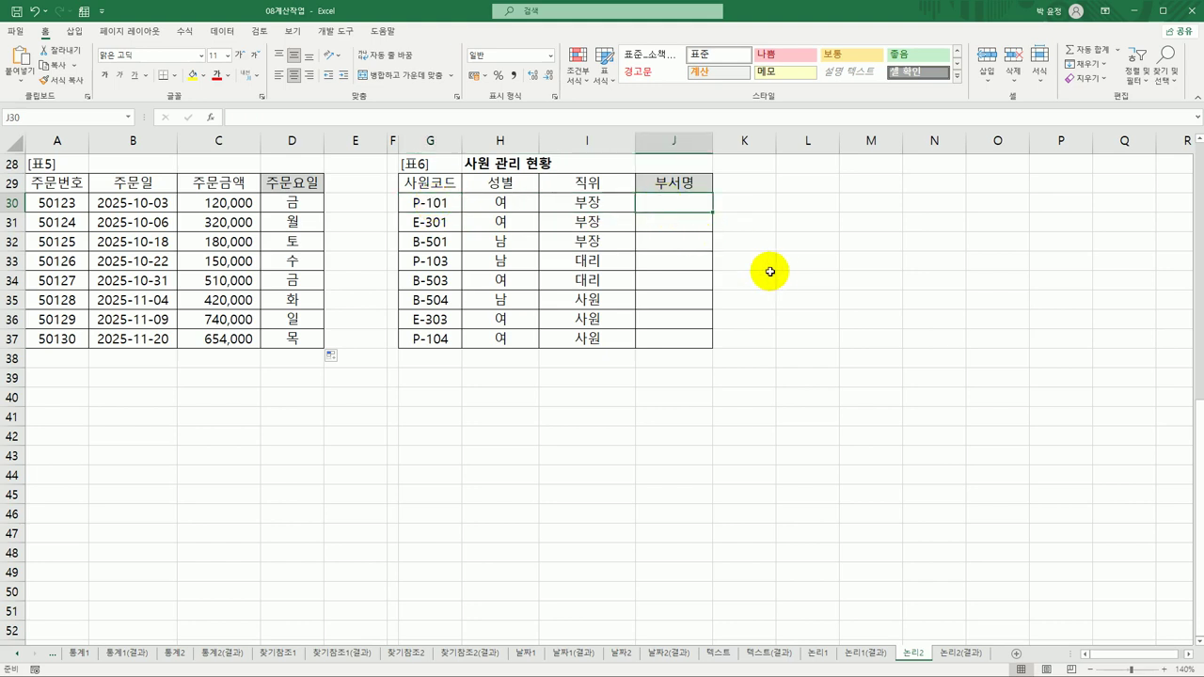
pyautogui.write('=ㄷ')
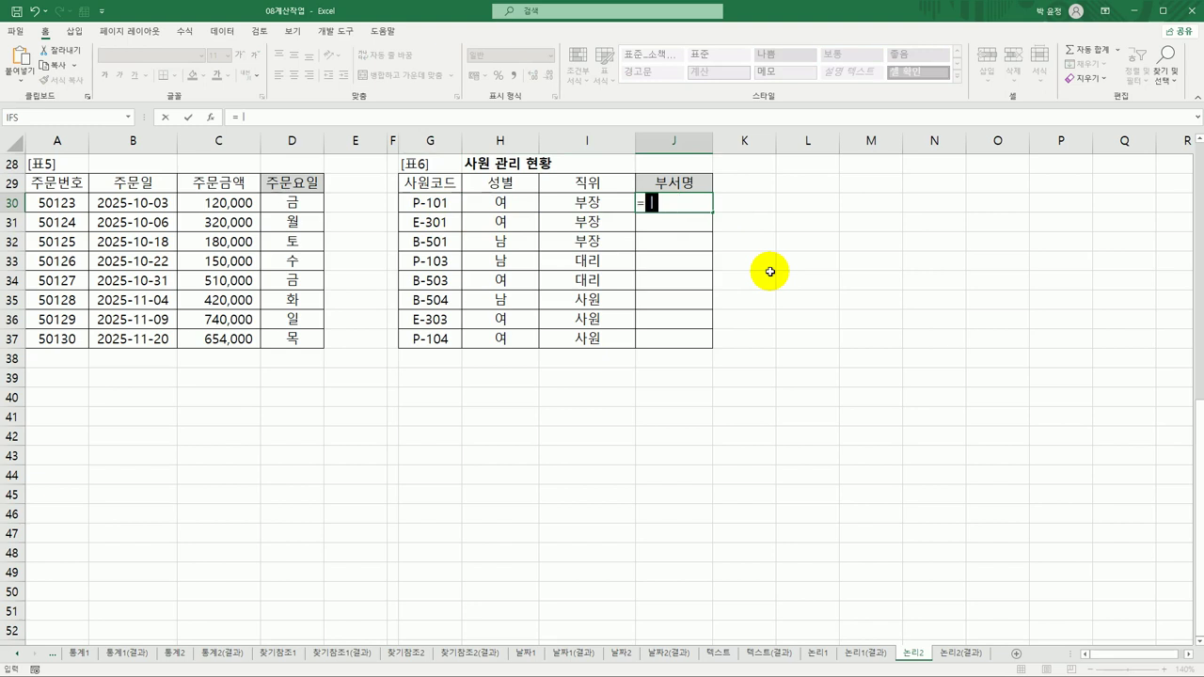
pyautogui.press('BackSpace')
pyautogui.press('Hangul')
pyautogui.write('le')
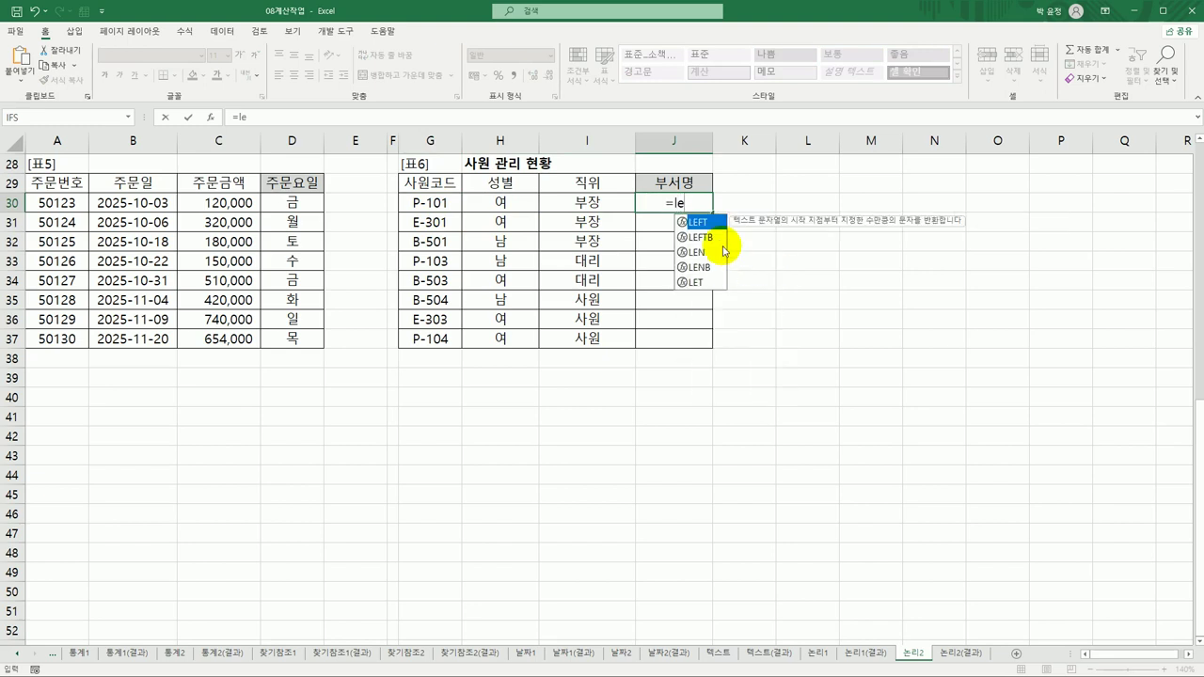
pyautogui.doubleClick(703, 222)
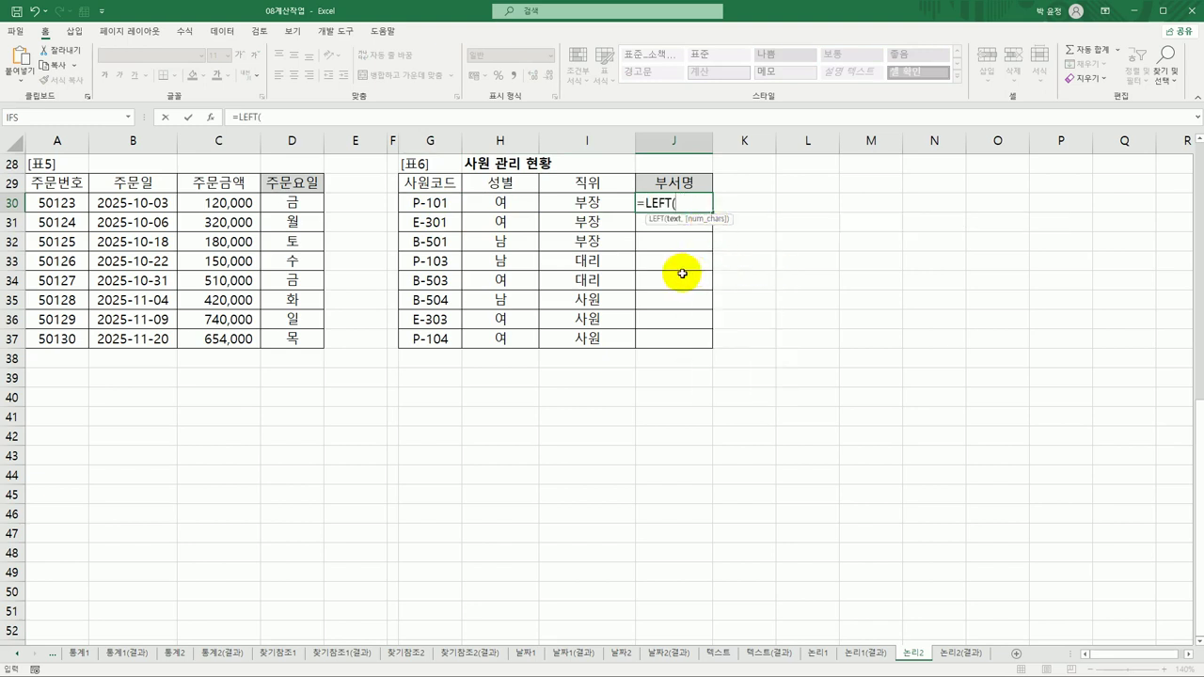
pyautogui.click(441, 202)
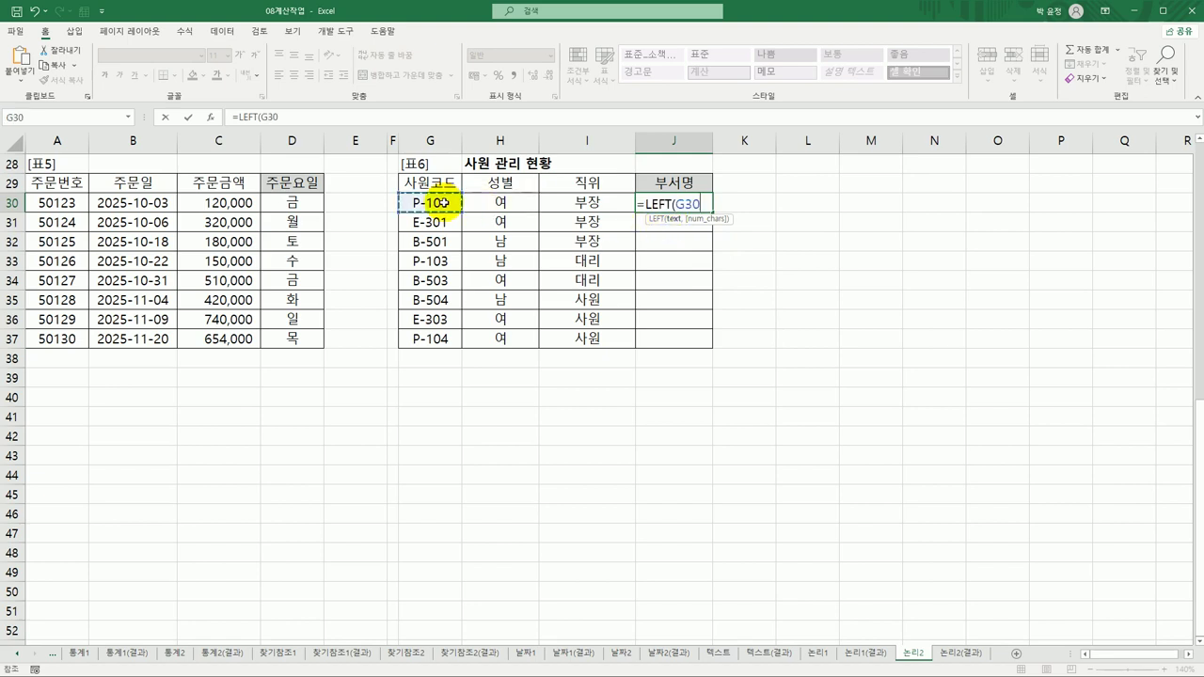
pyautogui.write(',')
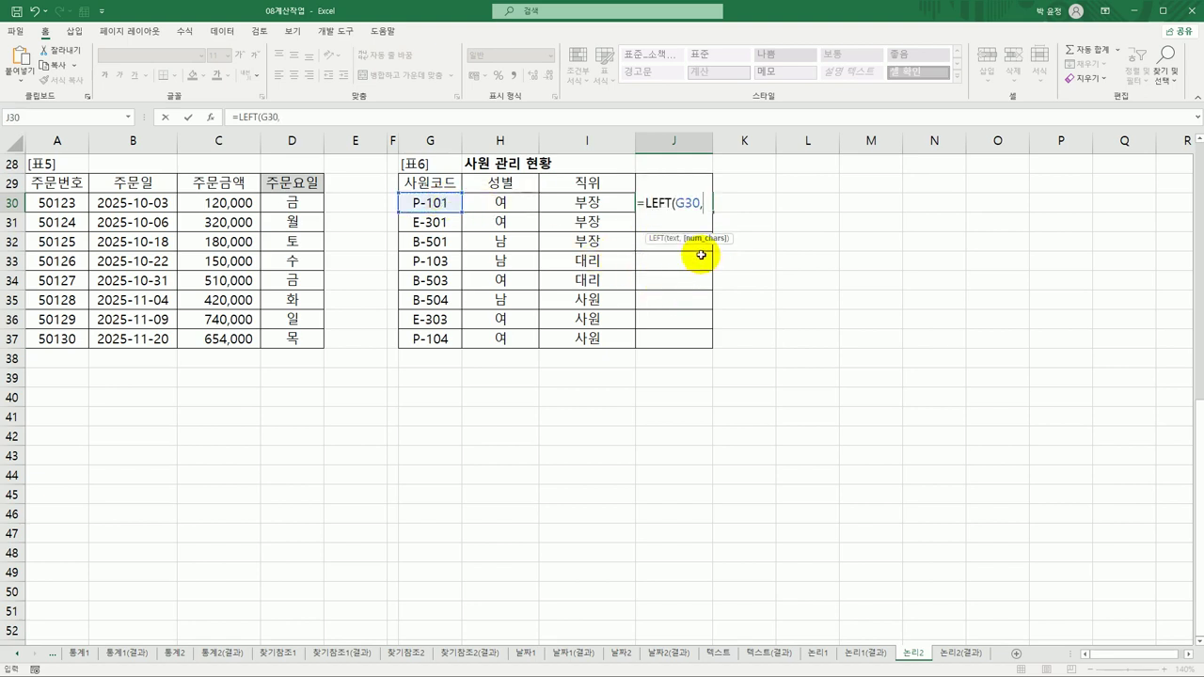
pyautogui.write('1)')
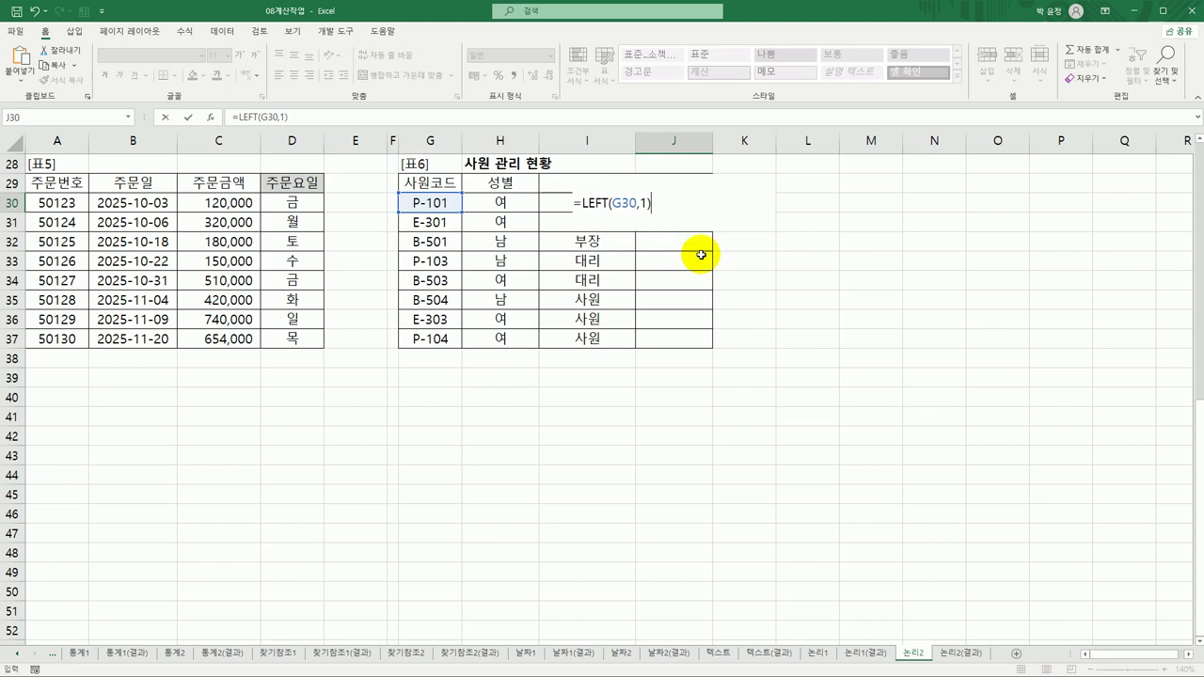
pyautogui.press('Return')
# Step: Fill the LEFT formula from J30 down through J37 and check the extracted code letters
pyautogui.click(695, 198)
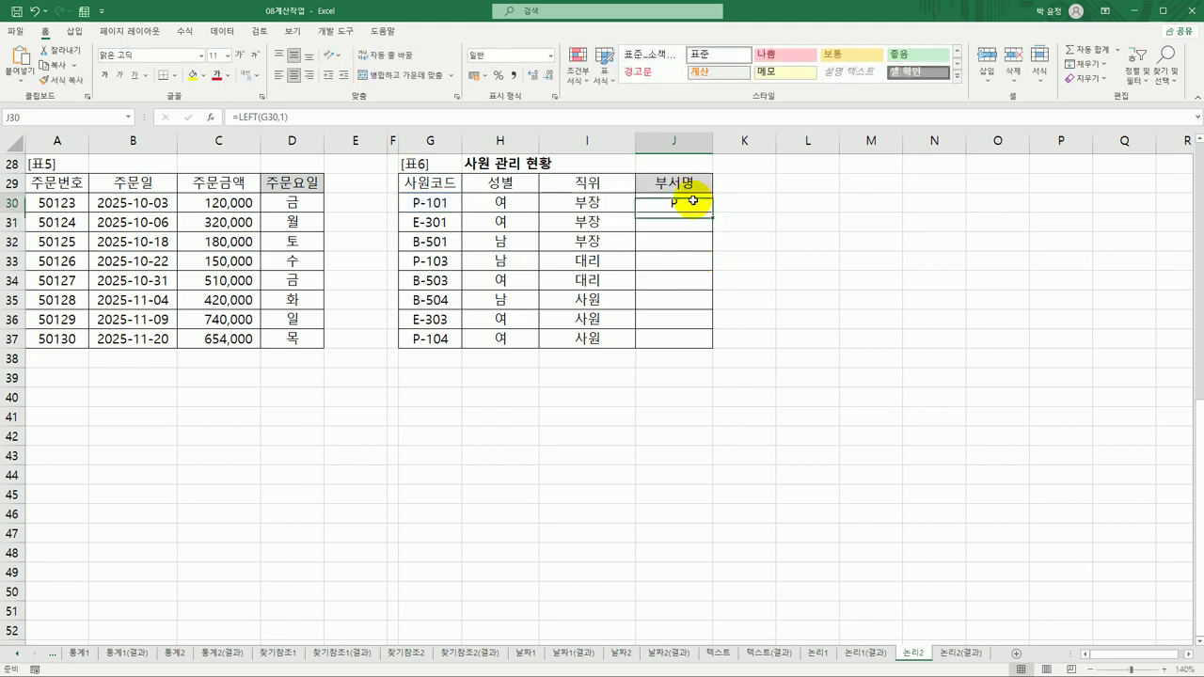
pyautogui.doubleClick(710, 211)
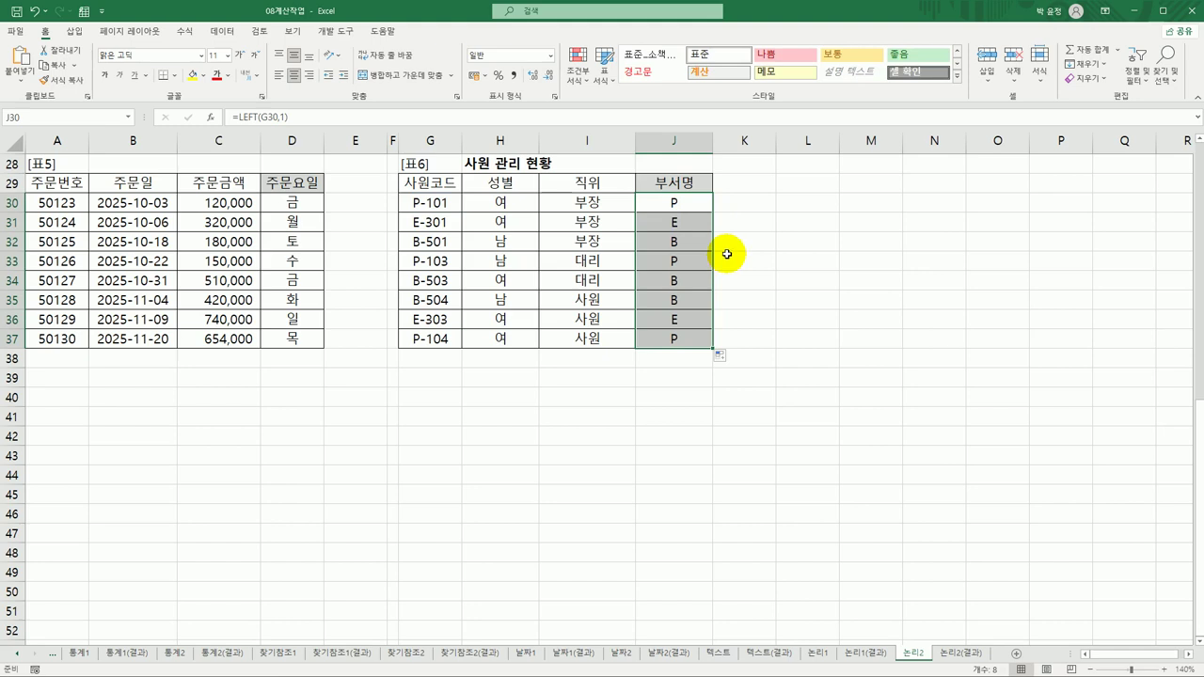
pyautogui.click(680, 203)
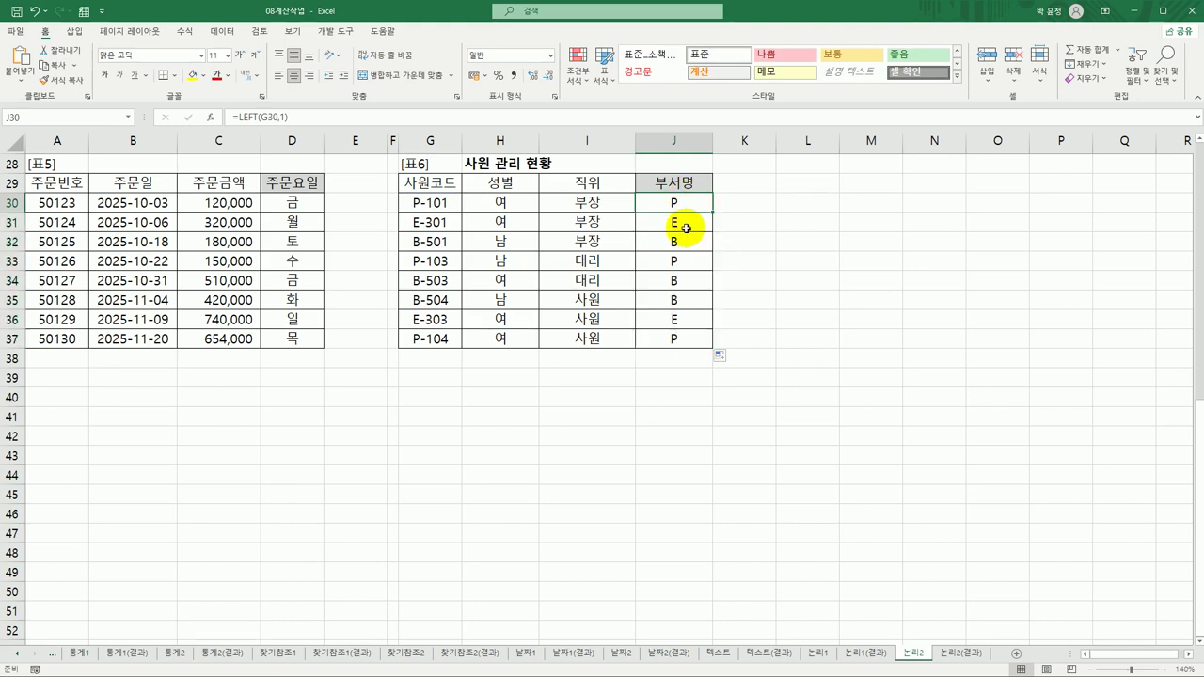
pyautogui.click(684, 242)
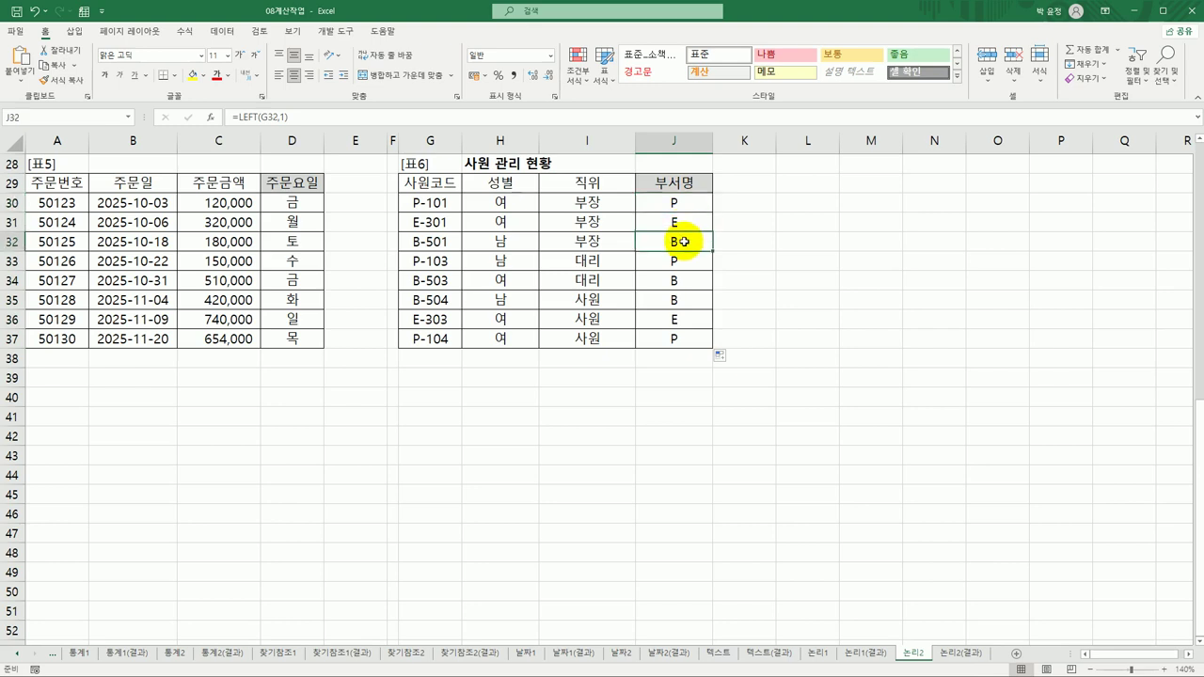
pyautogui.click(688, 220)
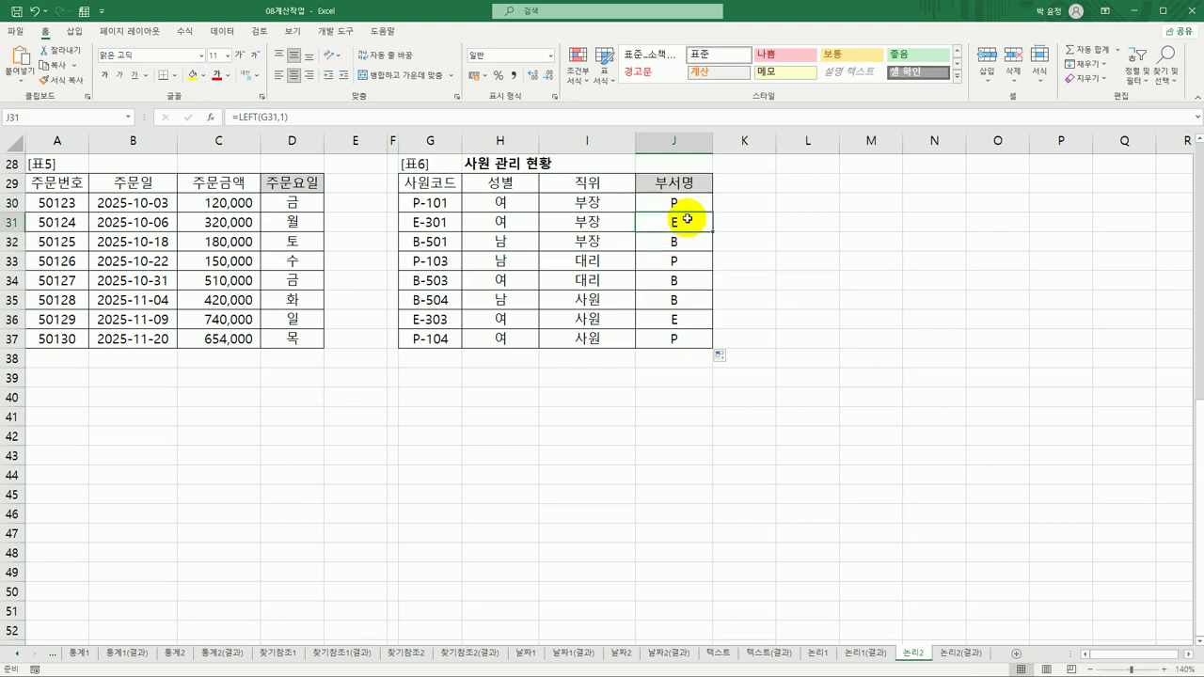
pyautogui.click(689, 202)
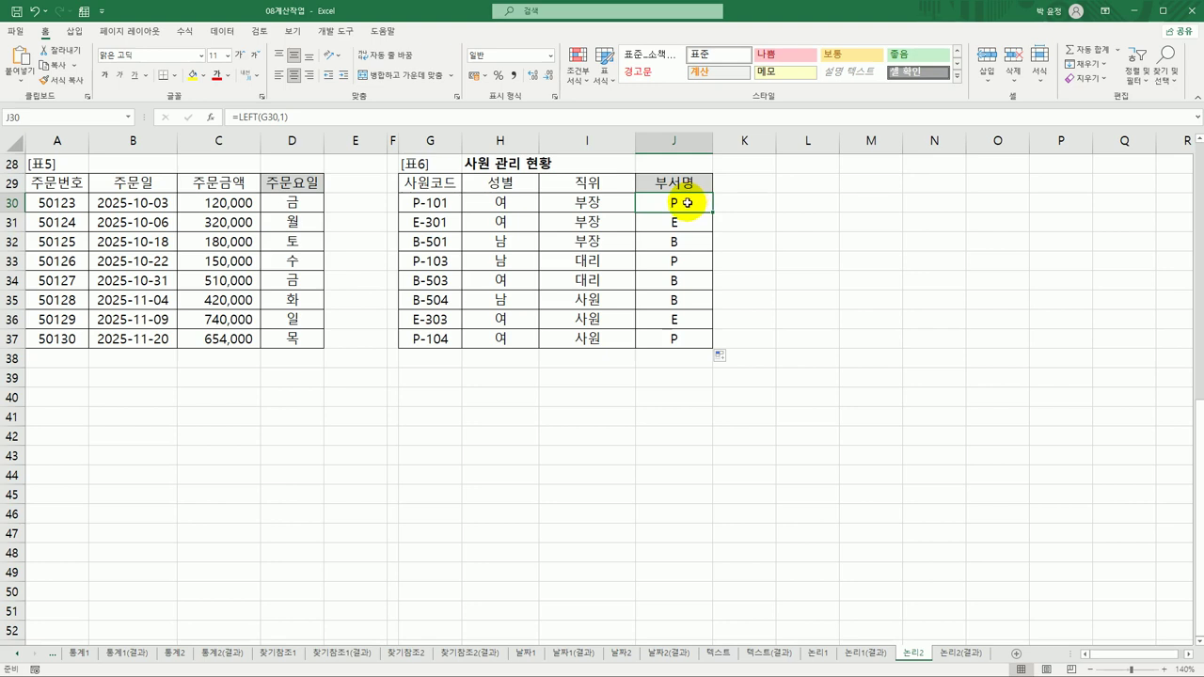
# Step: Wrap the LEFT formula in J30 in an IFS function and open its function arguments below the formula row
pyautogui.doubleClick(688, 202)
pyautogui.click(580, 202)
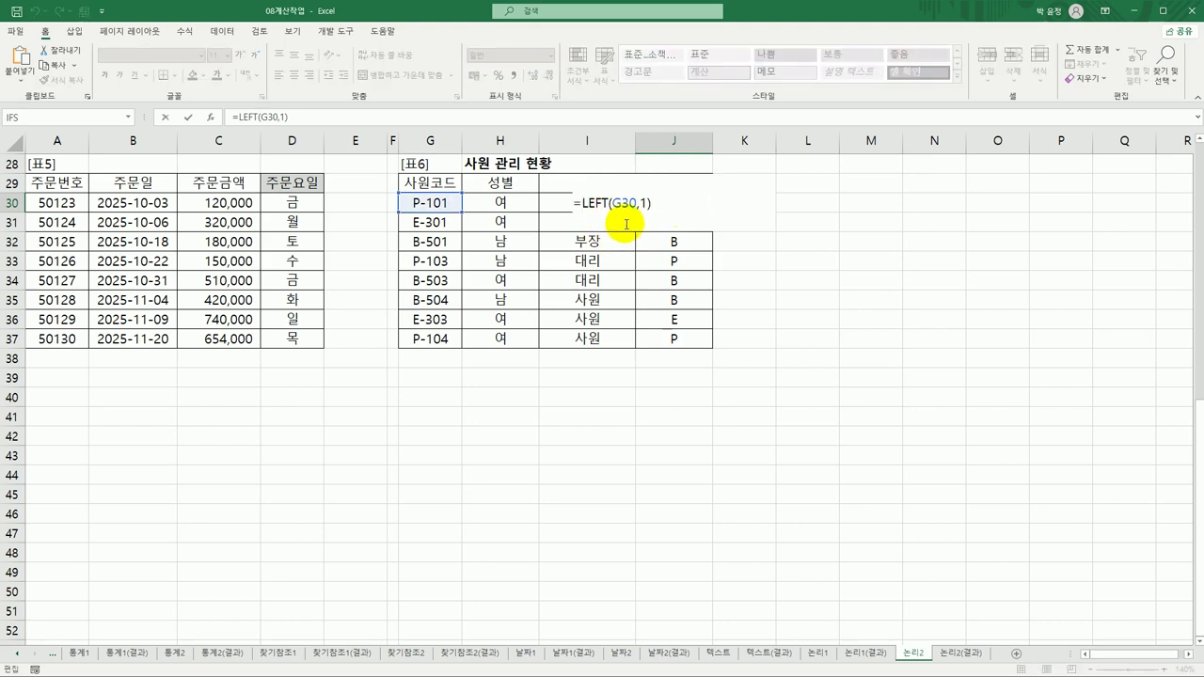
pyautogui.write('if')
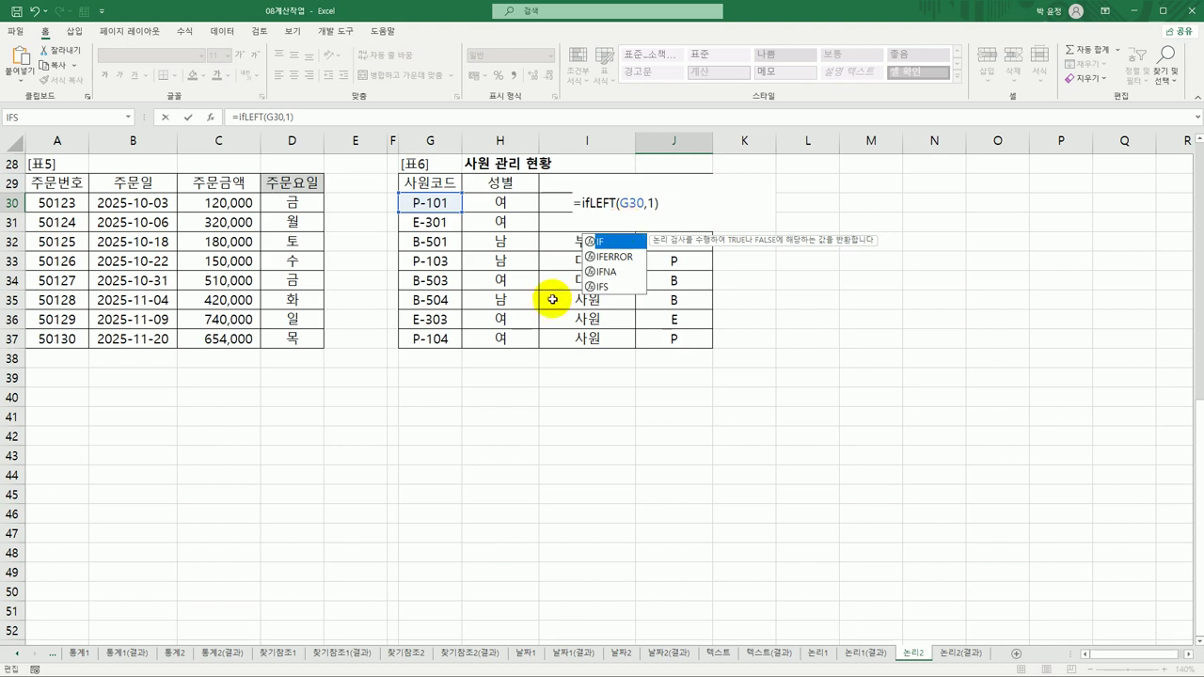
pyautogui.click(610, 292)
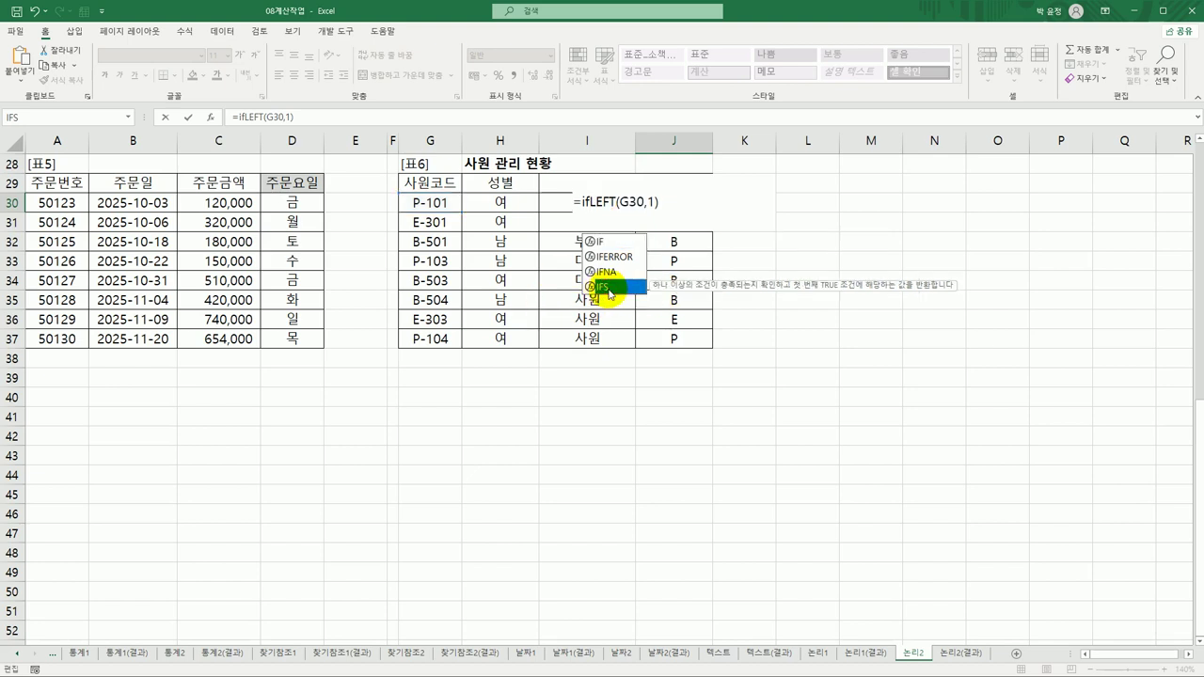
pyautogui.doubleClick(606, 287)
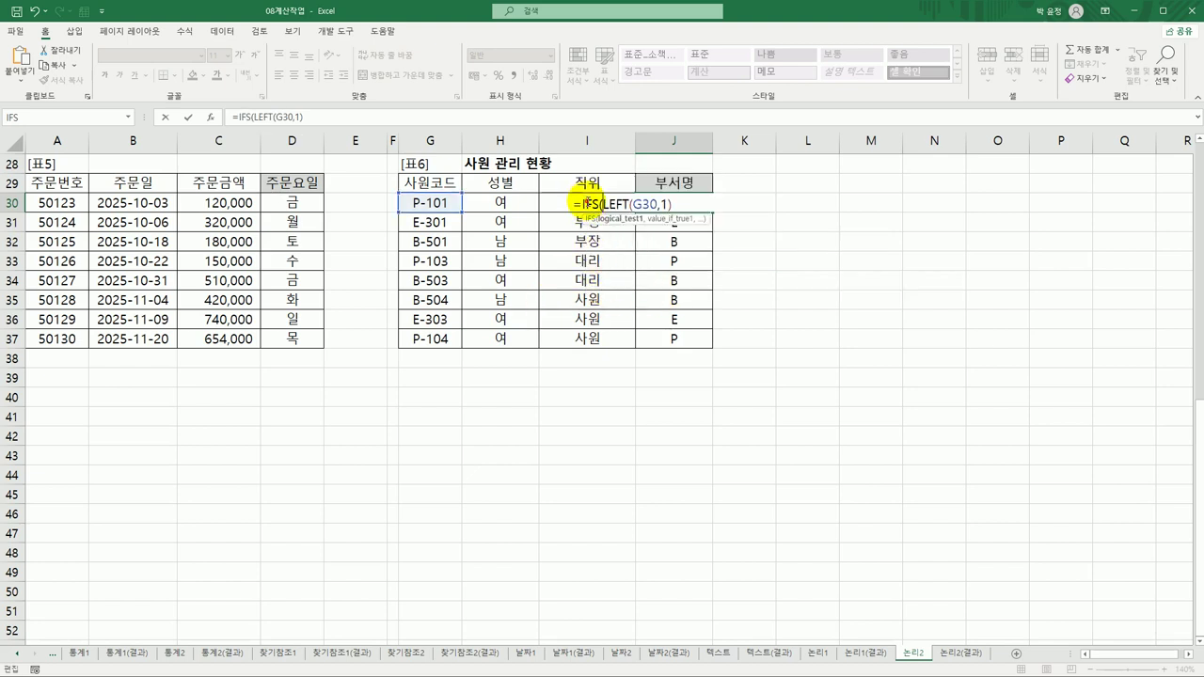
pyautogui.click(211, 118)
pyautogui.moveTo(494, 196); pyautogui.dragTo(637, 243)
# Step: Set the first IFS condition to LEFT(G30,1)="P" with 생산부 as its result
pyautogui.click(555, 294)
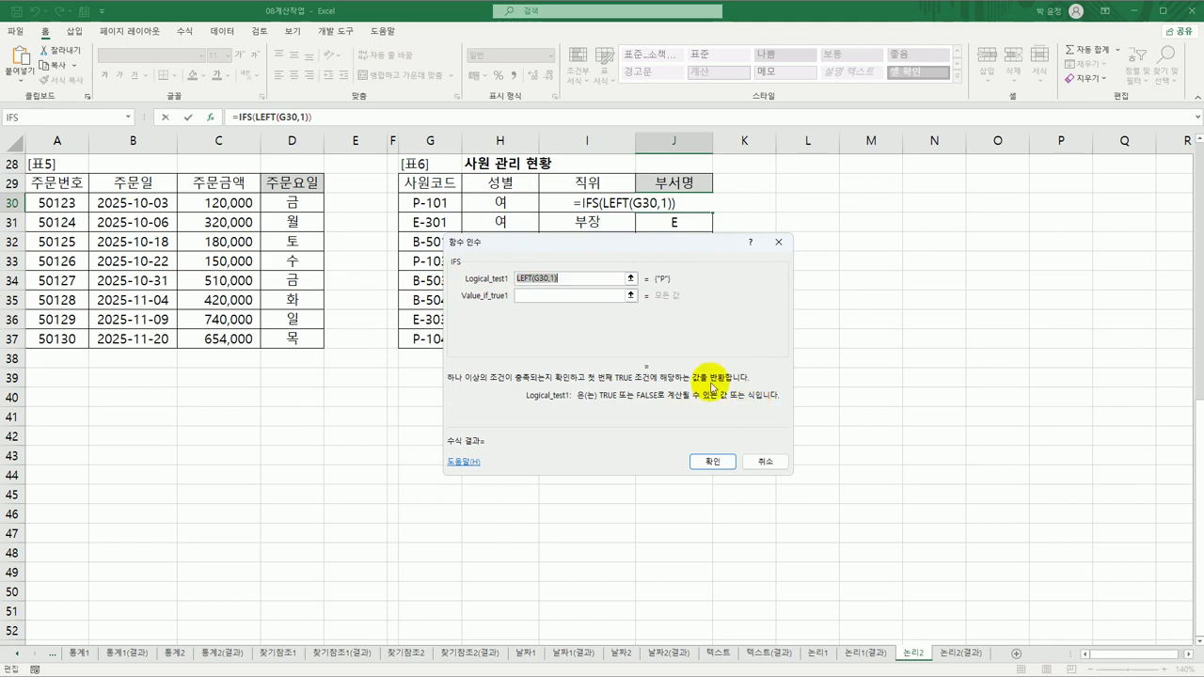
pyautogui.click(559, 296)
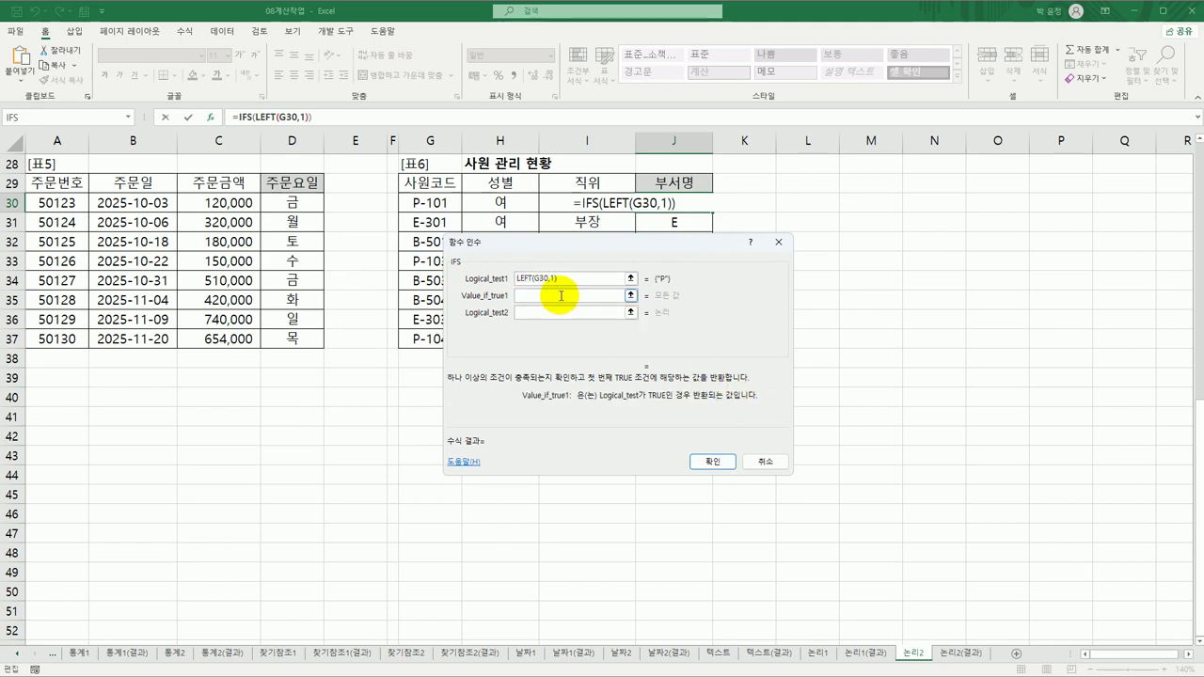
pyautogui.click(578, 280)
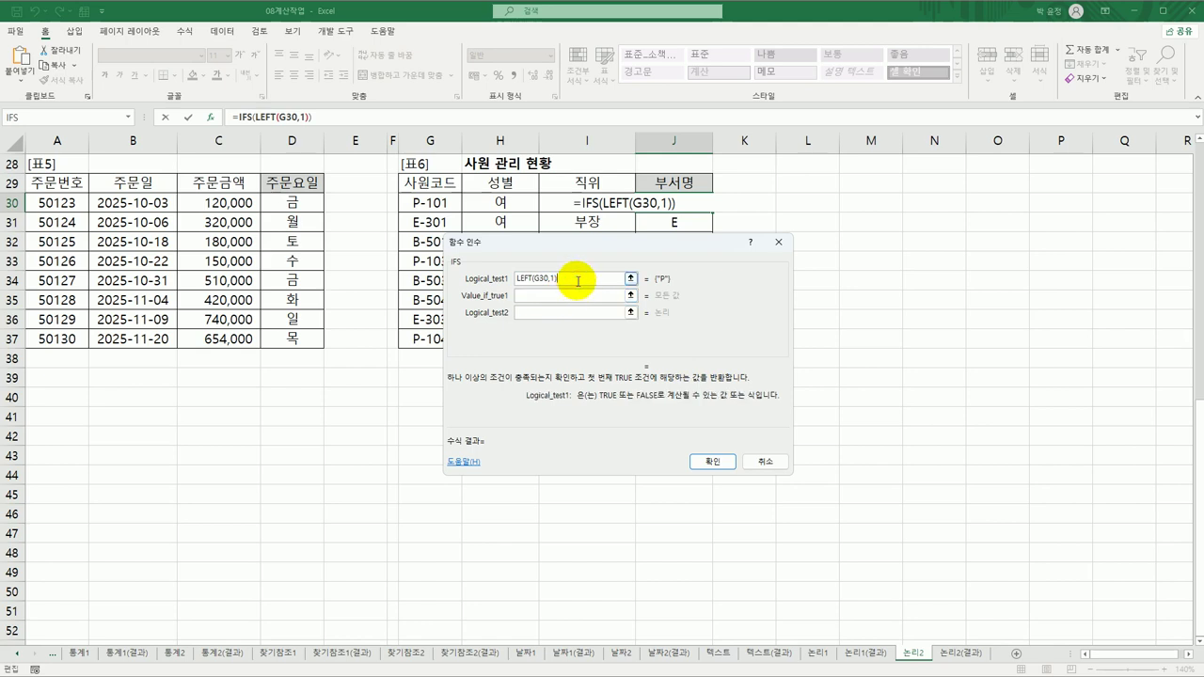
pyautogui.write('="P"')
pyautogui.press('Tab')
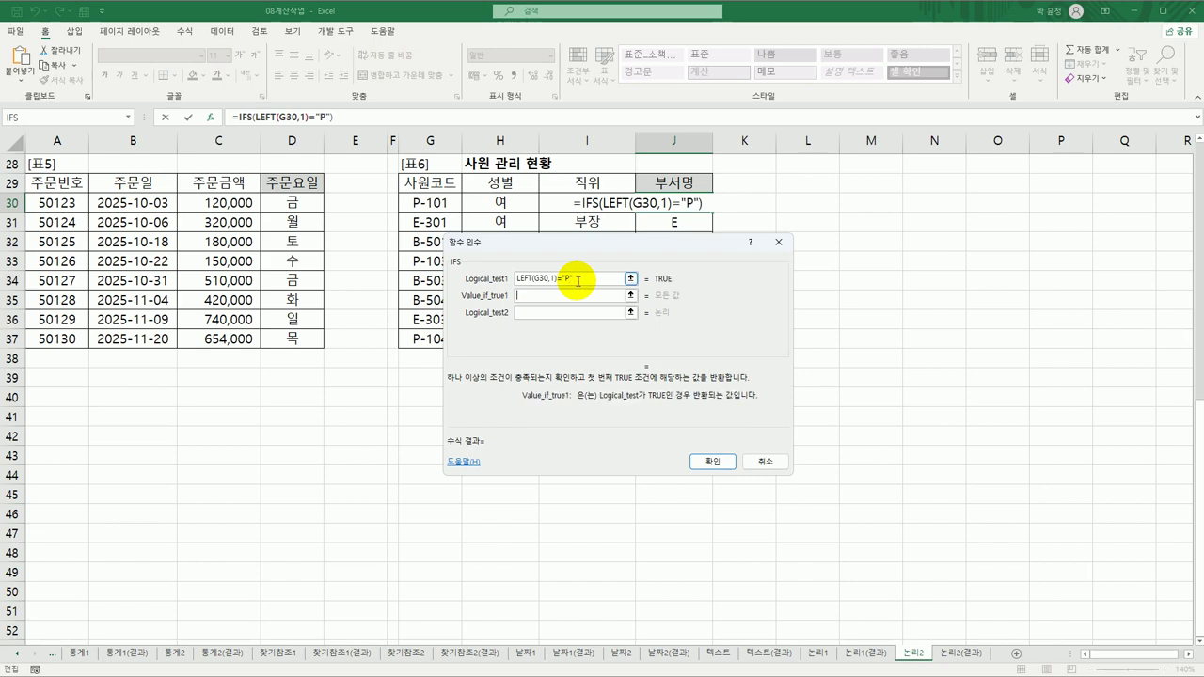
pyautogui.write('생산부')
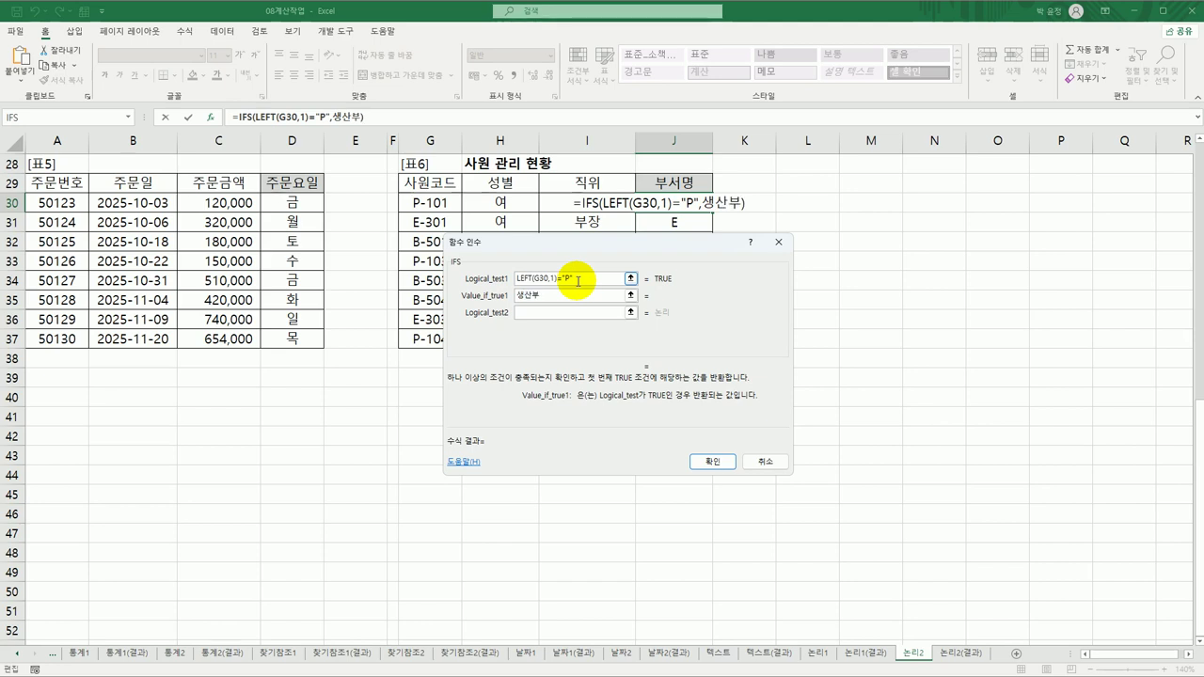
# Step: Copy the first IFS condition into the second logical test and change it to LEFT(G30,1)="B"
pyautogui.moveTo(577, 280); pyautogui.dragTo(477, 278)
pyautogui.hotkey('ctrl', 'c')
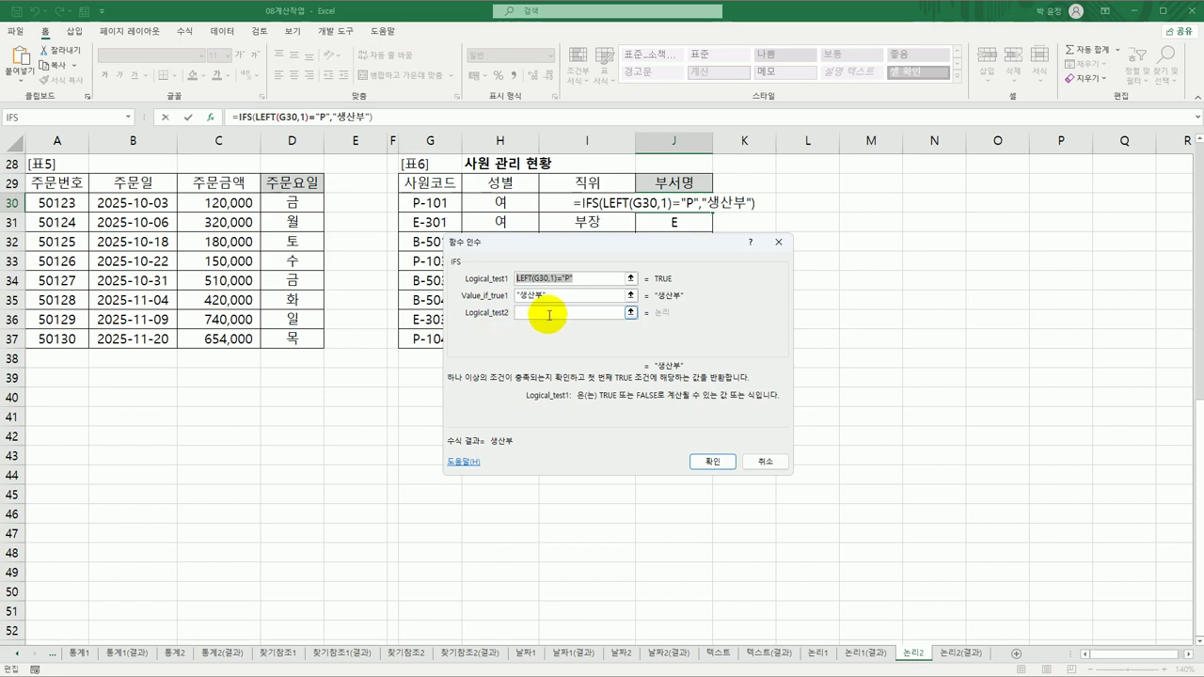
pyautogui.click(548, 313)
pyautogui.hotkey('ctrl', 'v')
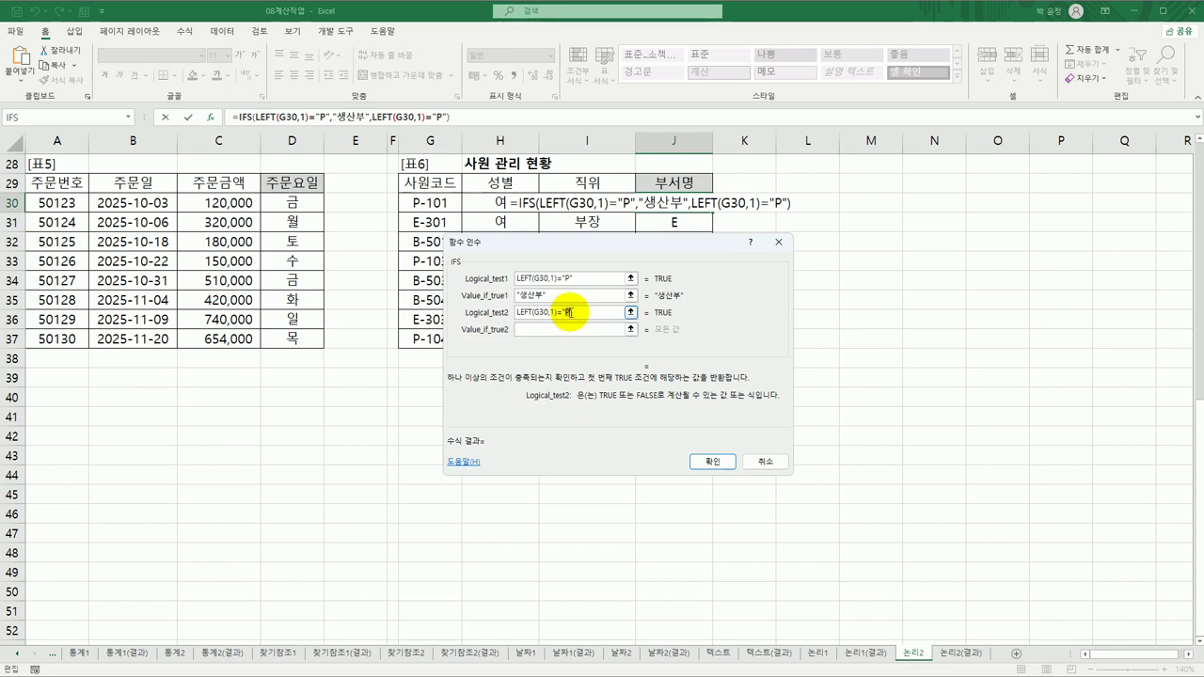
pyautogui.click(569, 313)
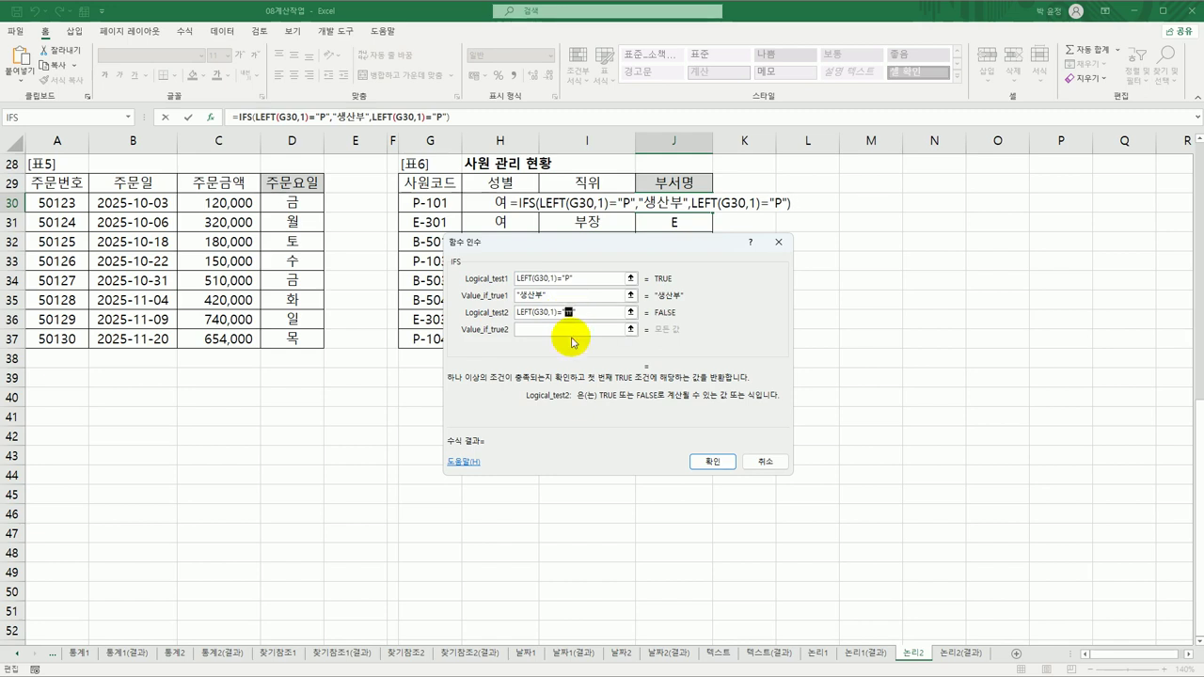
pyautogui.press('BackSpace')
pyautogui.write('B')
pyautogui.click(554, 330)
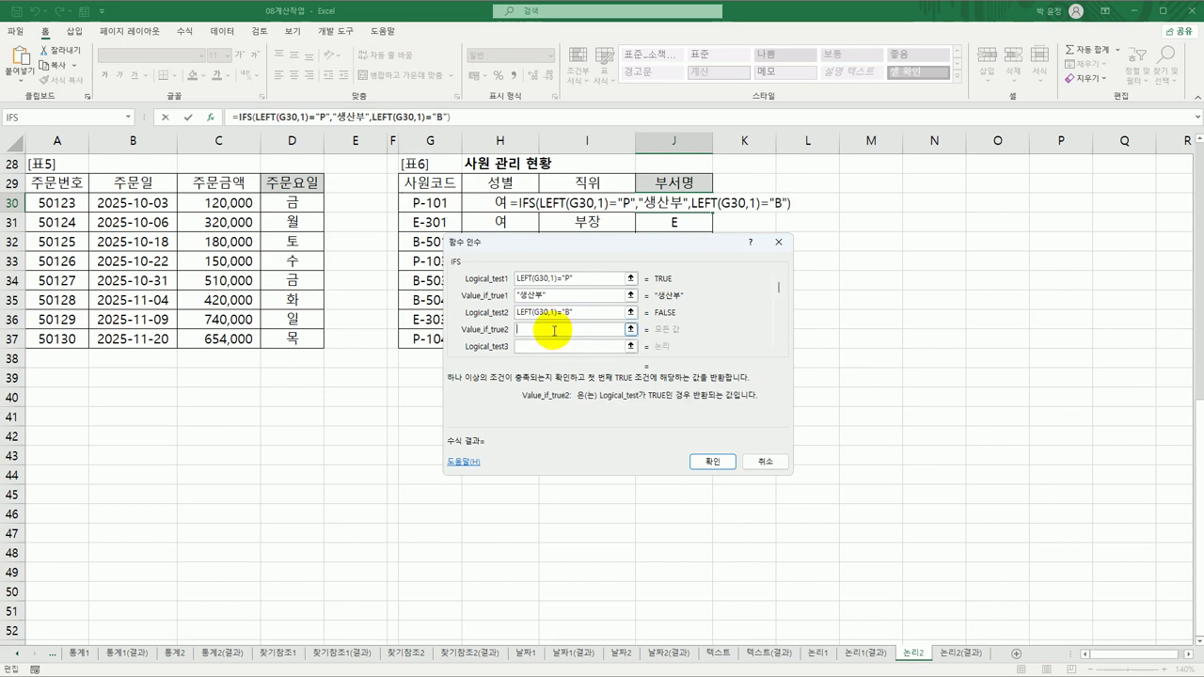
# Step: Give the second IFS condition 영업부 as its result and set the third condition to LEFT(G30,1)="E"
pyautogui.write('영업부')
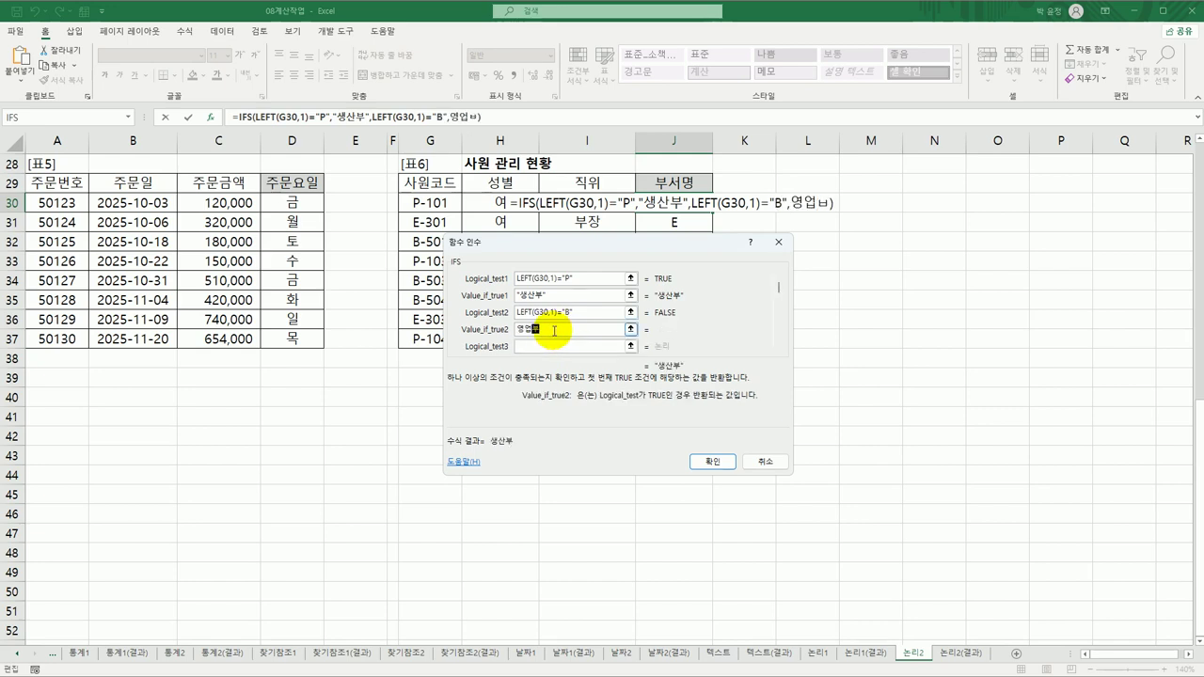
pyautogui.click(544, 348)
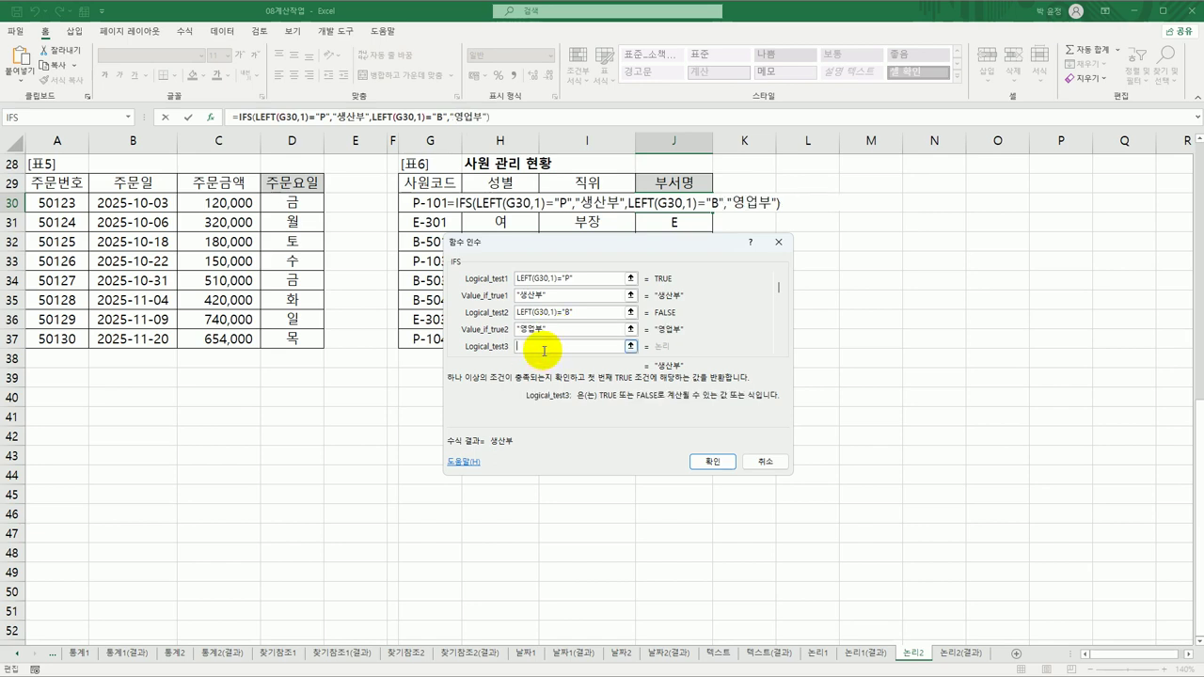
pyautogui.write('LEFT(G30,1)="P"')
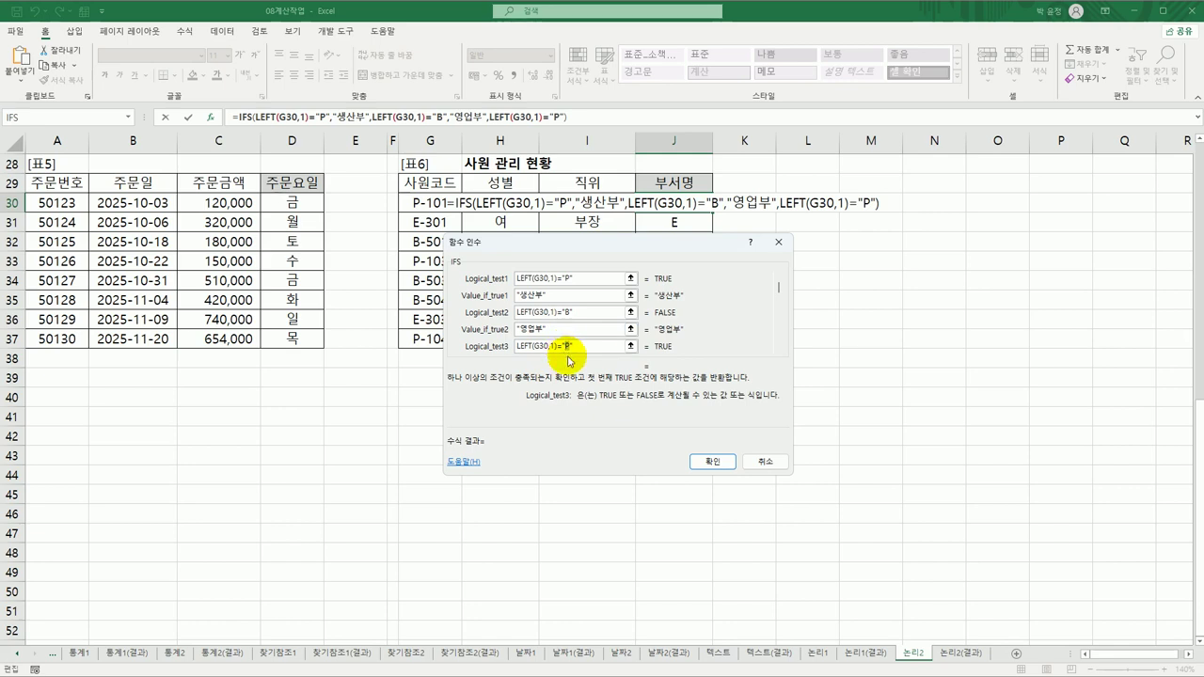
pyautogui.write('E')
pyautogui.press('Tab')
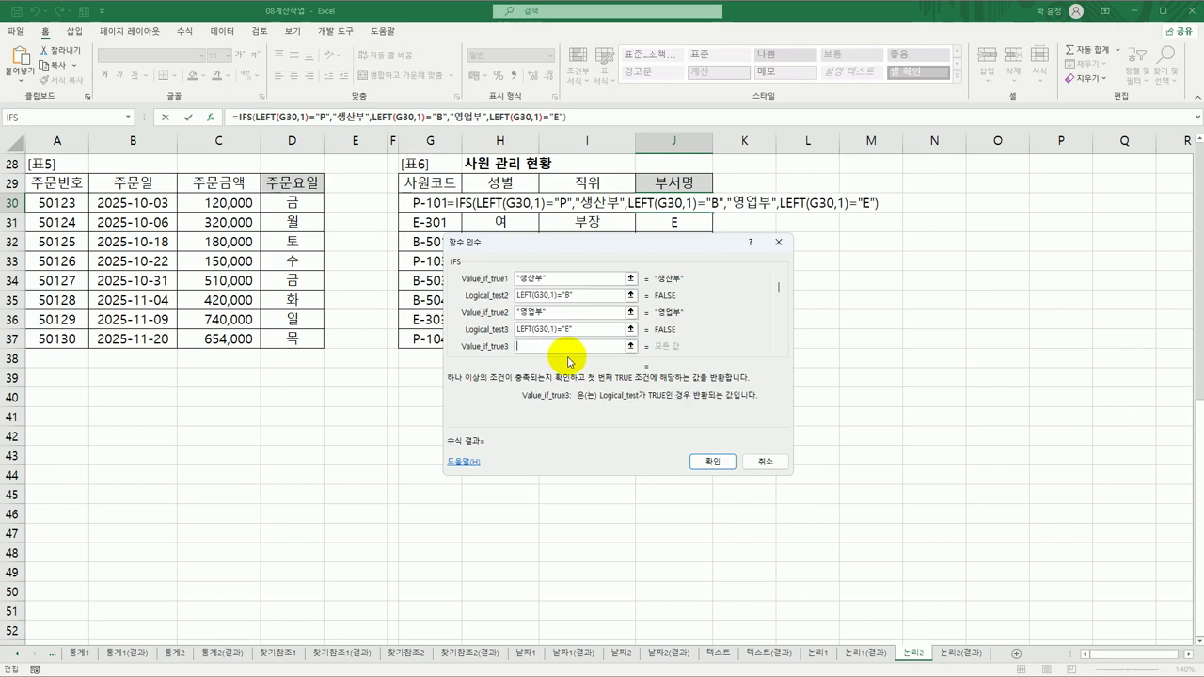
# Step: Set the third IFS result to 관리부 and fill the finished formula from J30 down through J37
pyautogui.write('관리')
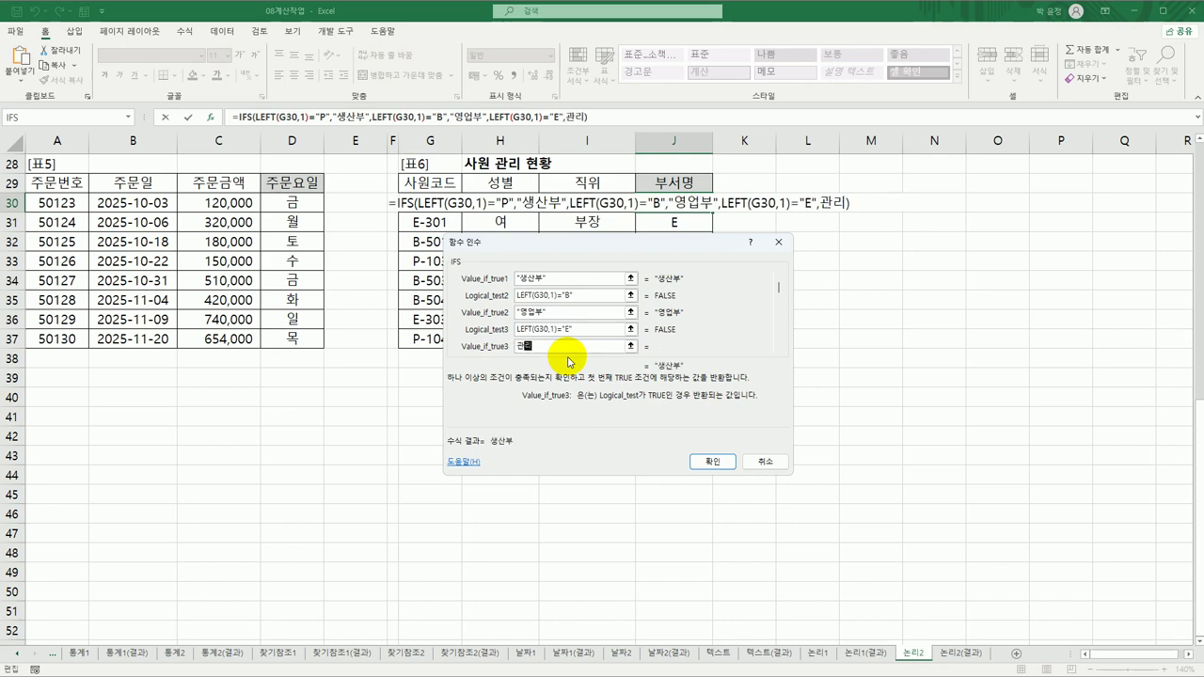
pyautogui.write('부')
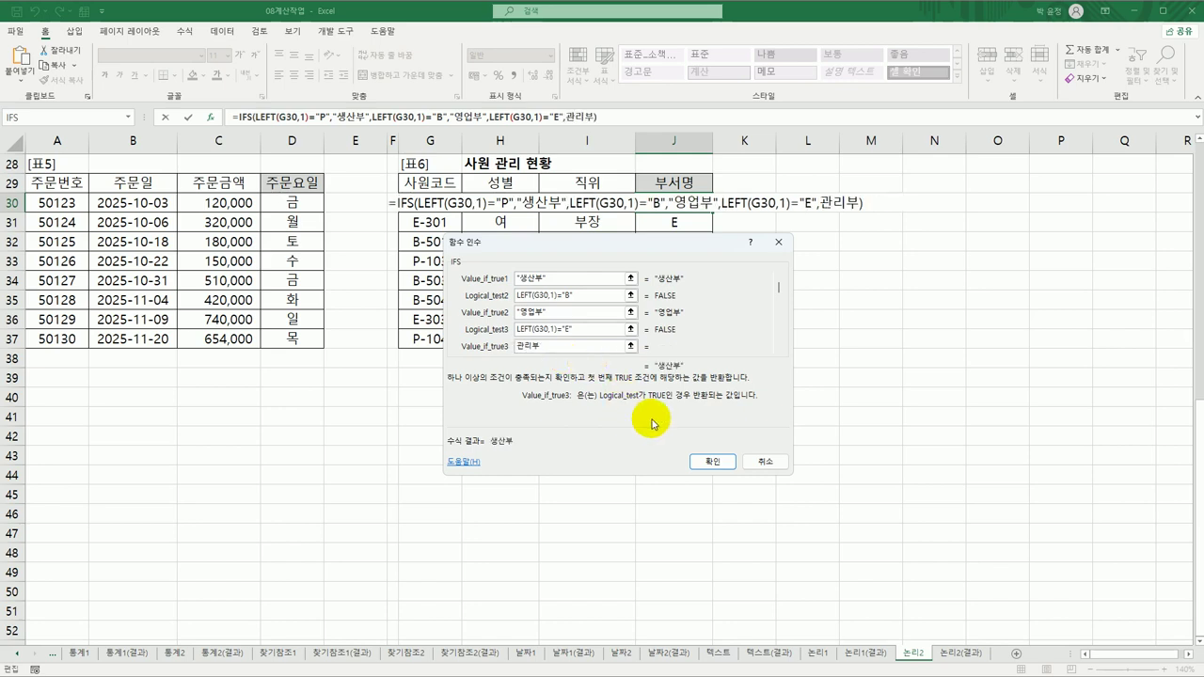
pyautogui.click(712, 461)
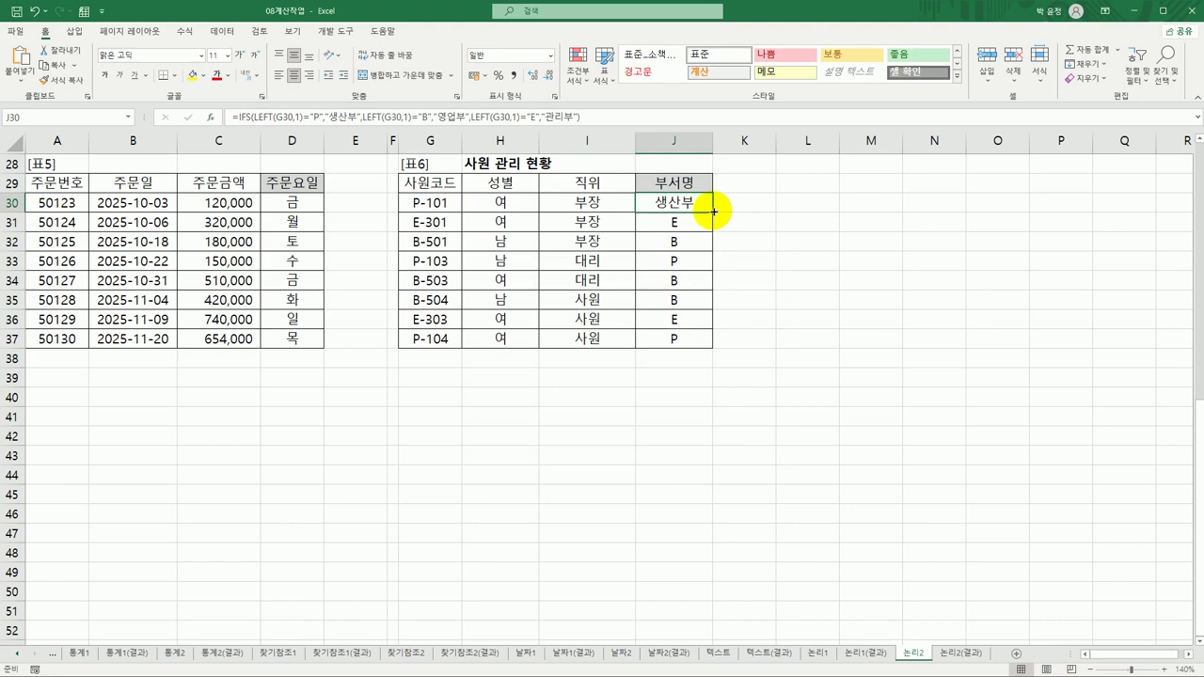
pyautogui.moveTo(712, 211); pyautogui.dragTo(714, 344)
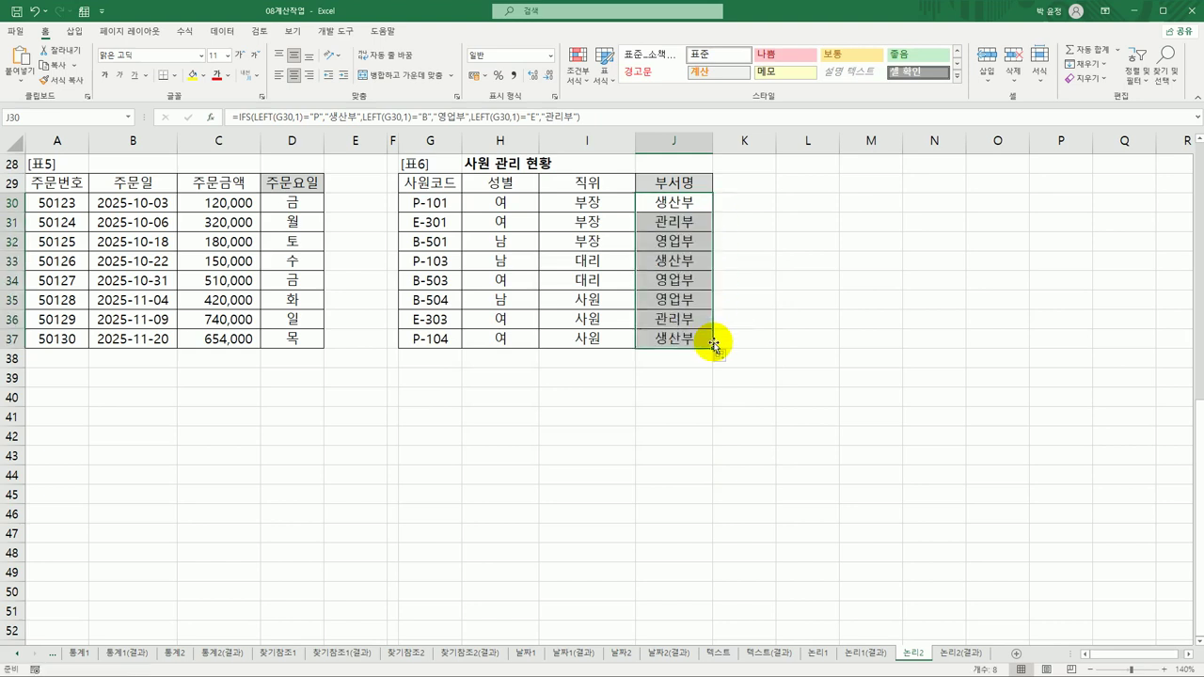
# Step: Review the IFS formula in J30 and the filled 부서명 column of 표6, and go to the 논리2(결과) sheet
pyautogui.doubleClick(664, 202)
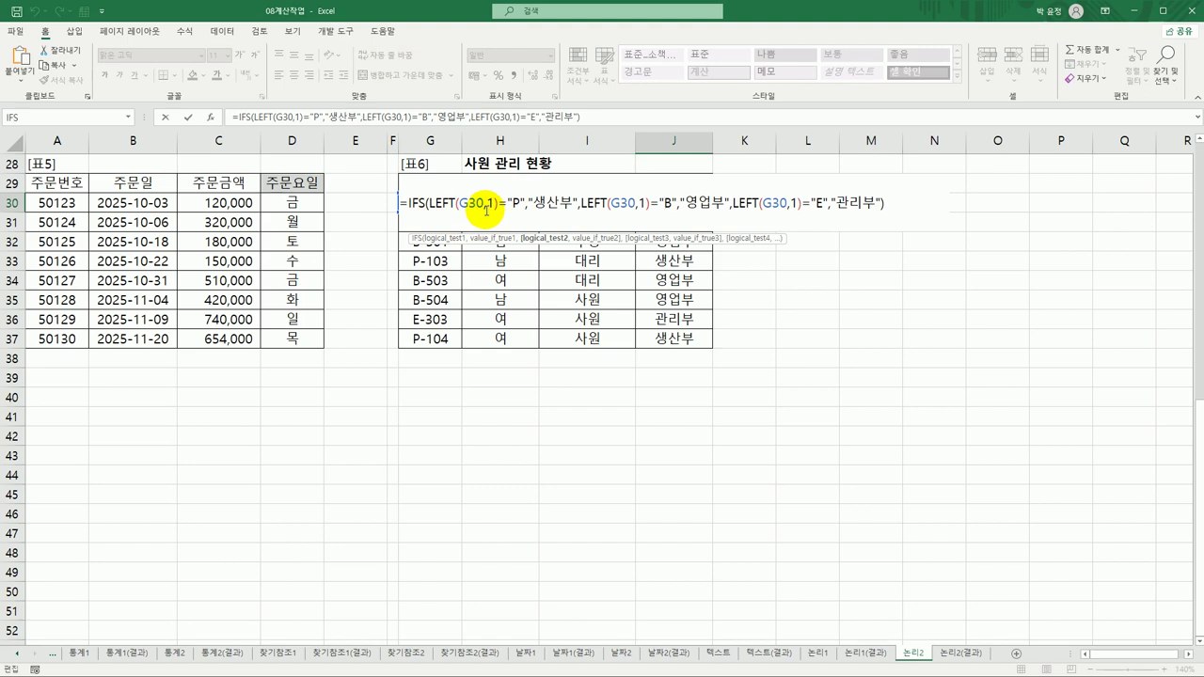
pyautogui.hotkey('ctrl', 'Return')
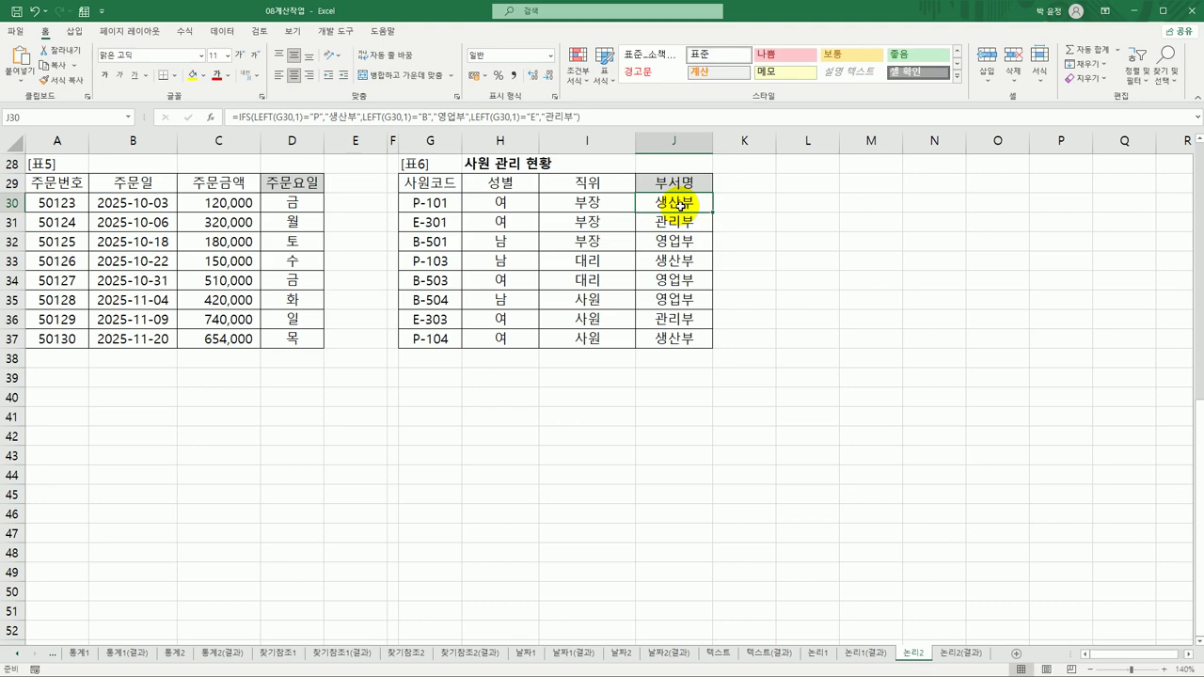
pyautogui.scroll(9, 679, 203)
pyautogui.scroll(-9, 712, 269)
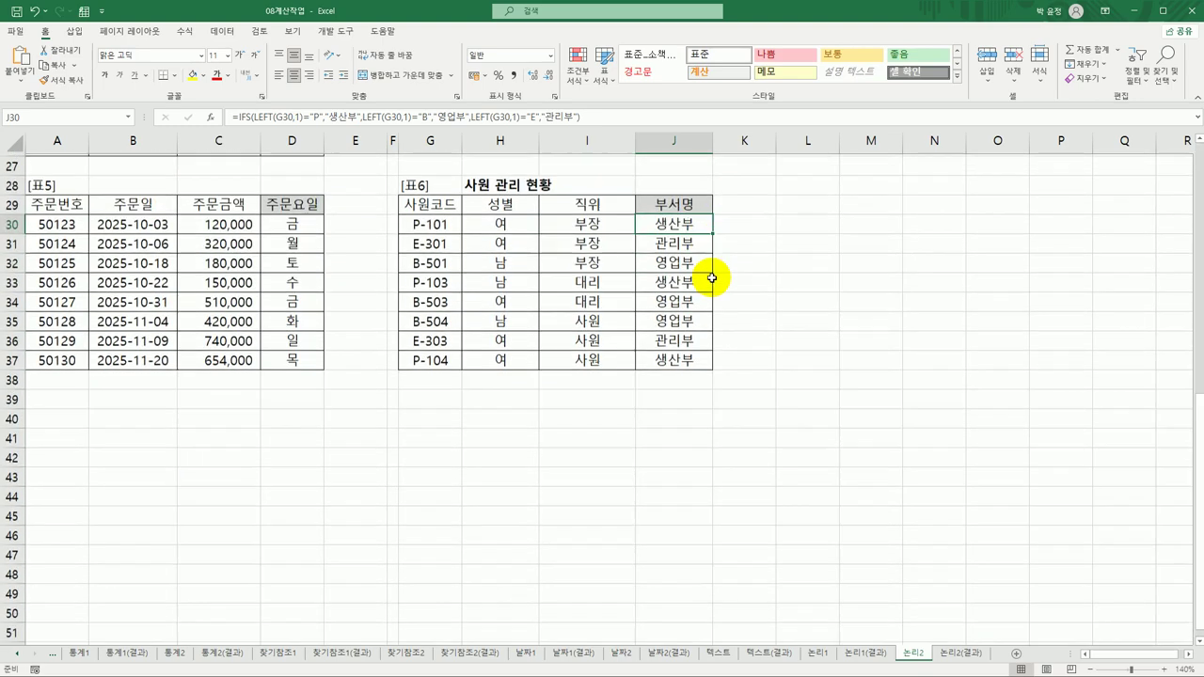
pyautogui.click(951, 658)
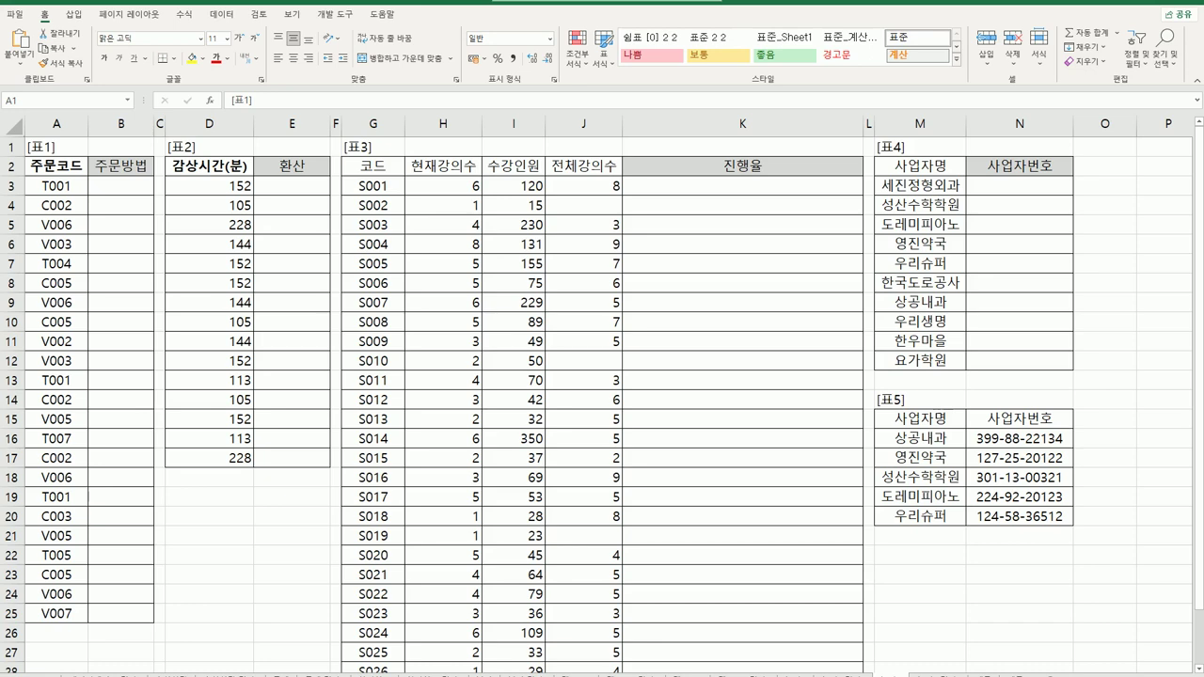
# Step: Start a COUNTIF formula in B3 of the 주문방법 column with the expanding range $A$3:A3
pyautogui.click(127, 196)
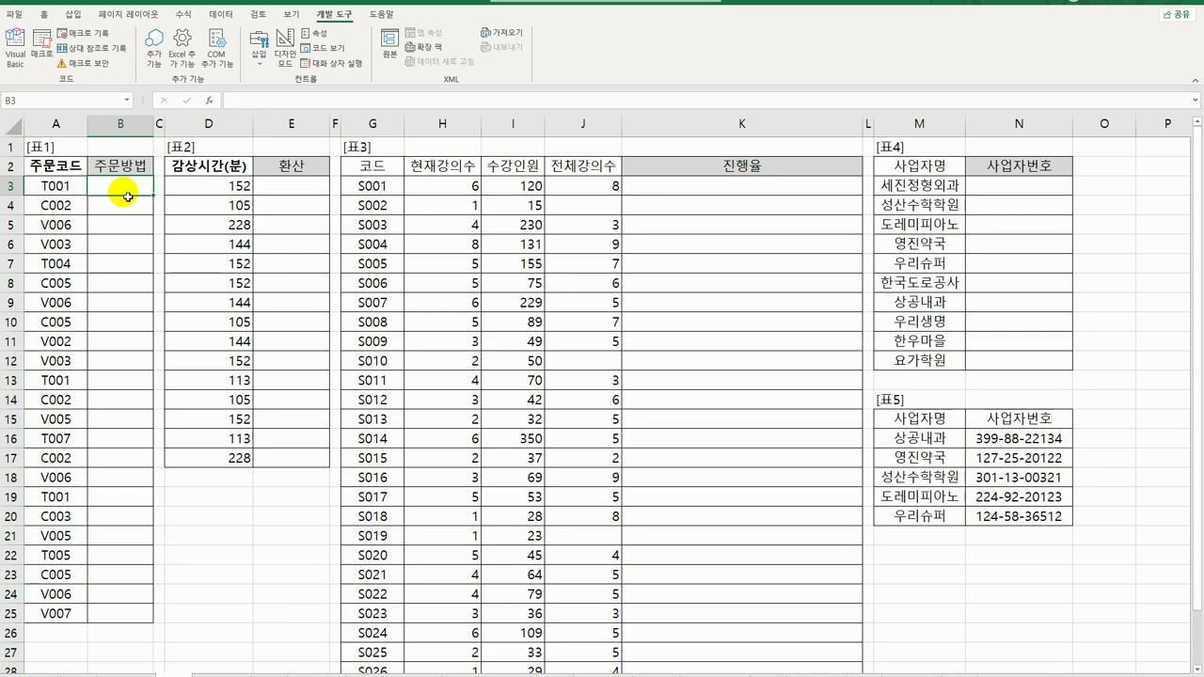
pyautogui.write('=')
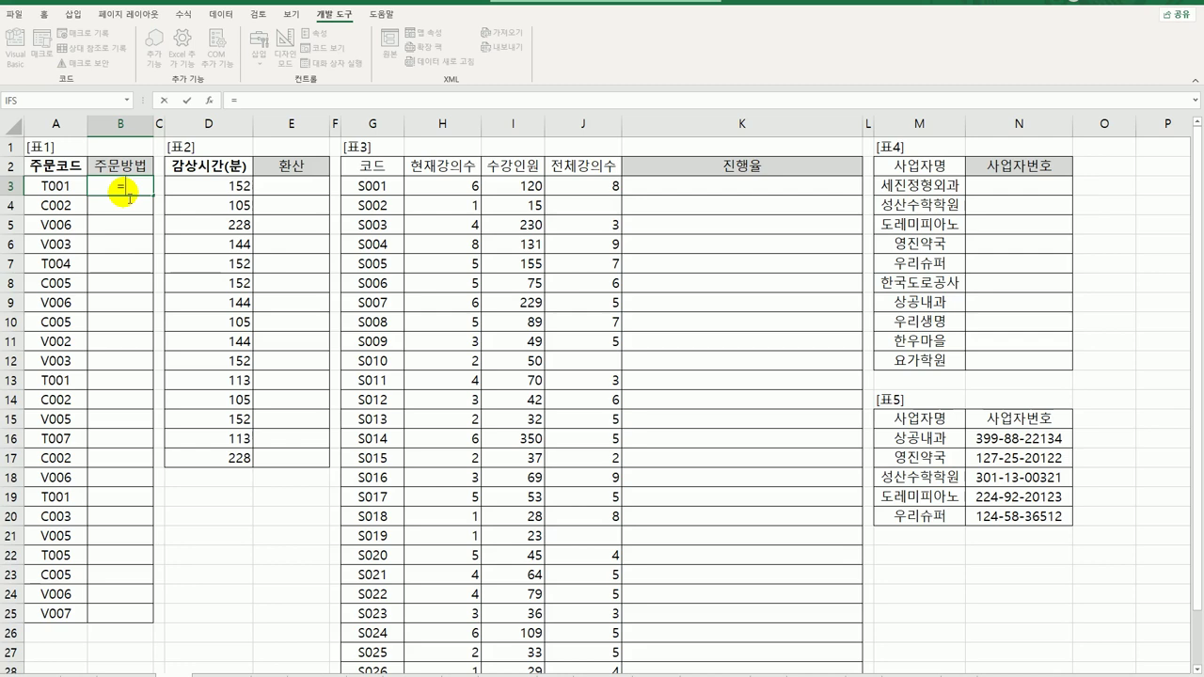
pyautogui.write('countif')
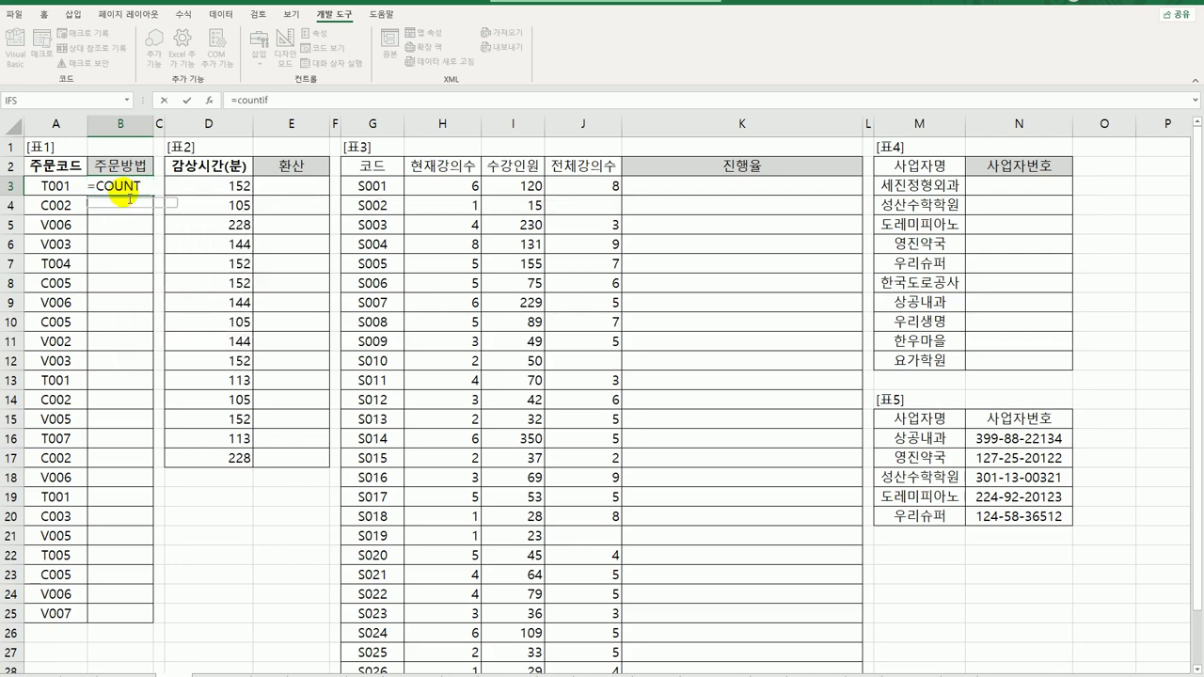
pyautogui.doubleClick(129, 198)
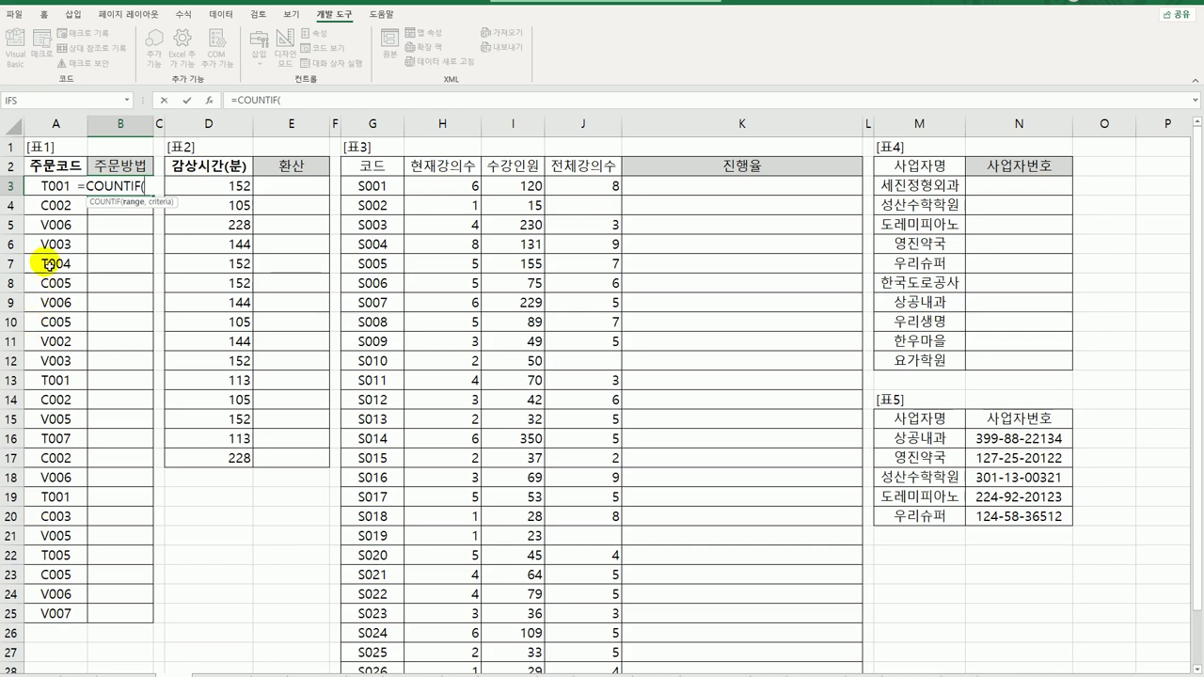
pyautogui.click(56, 194)
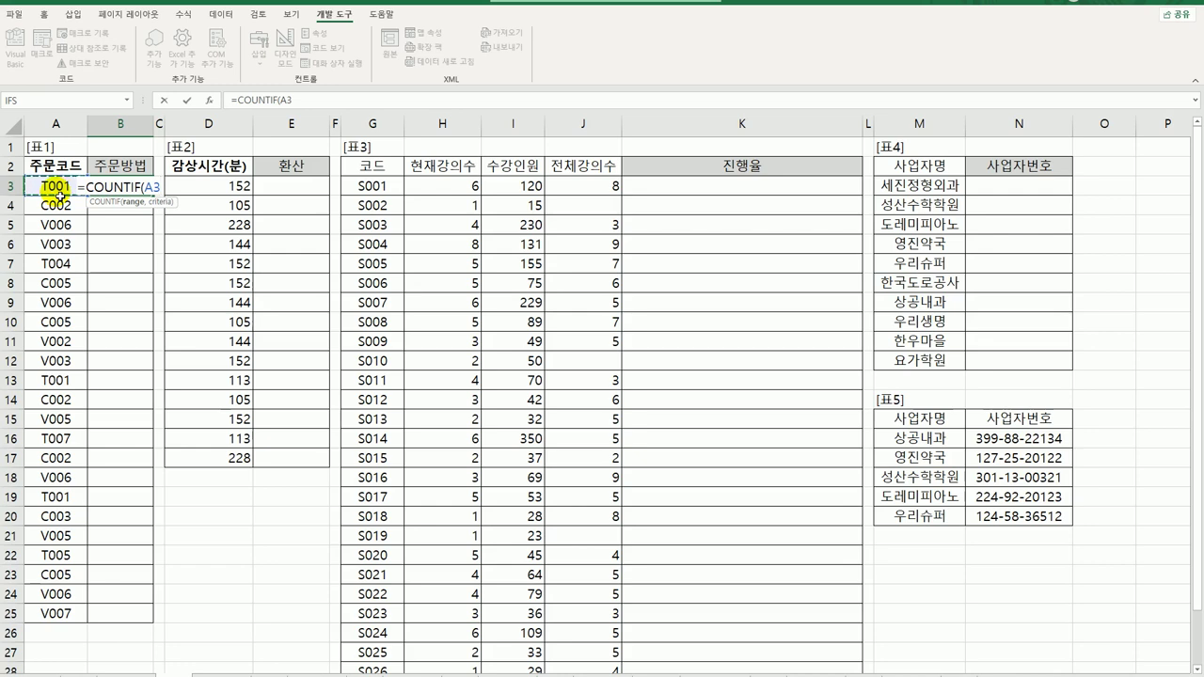
pyautogui.write(':A3')
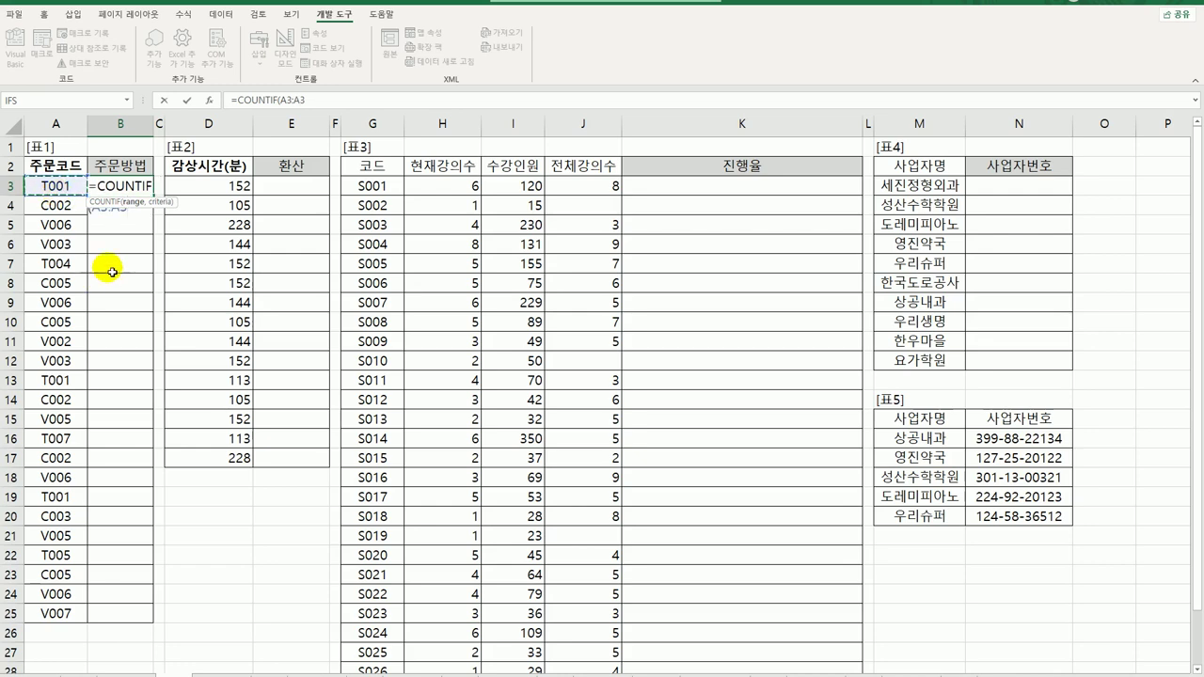
pyautogui.write(',')
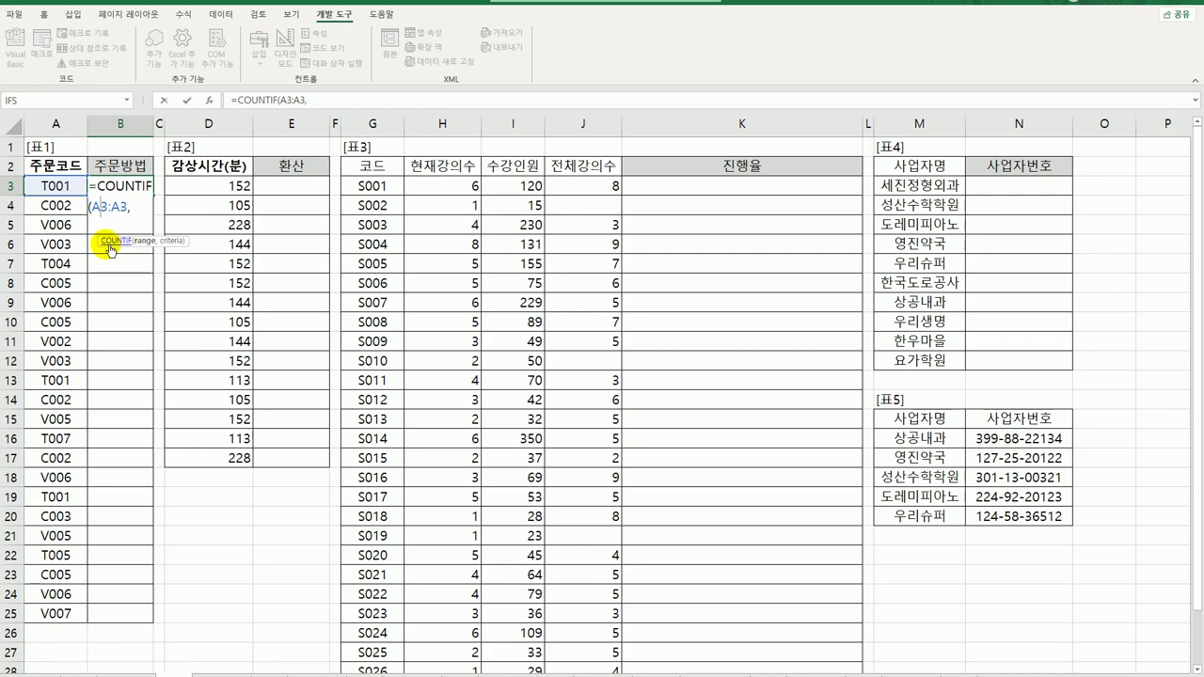
pyautogui.press('F4')
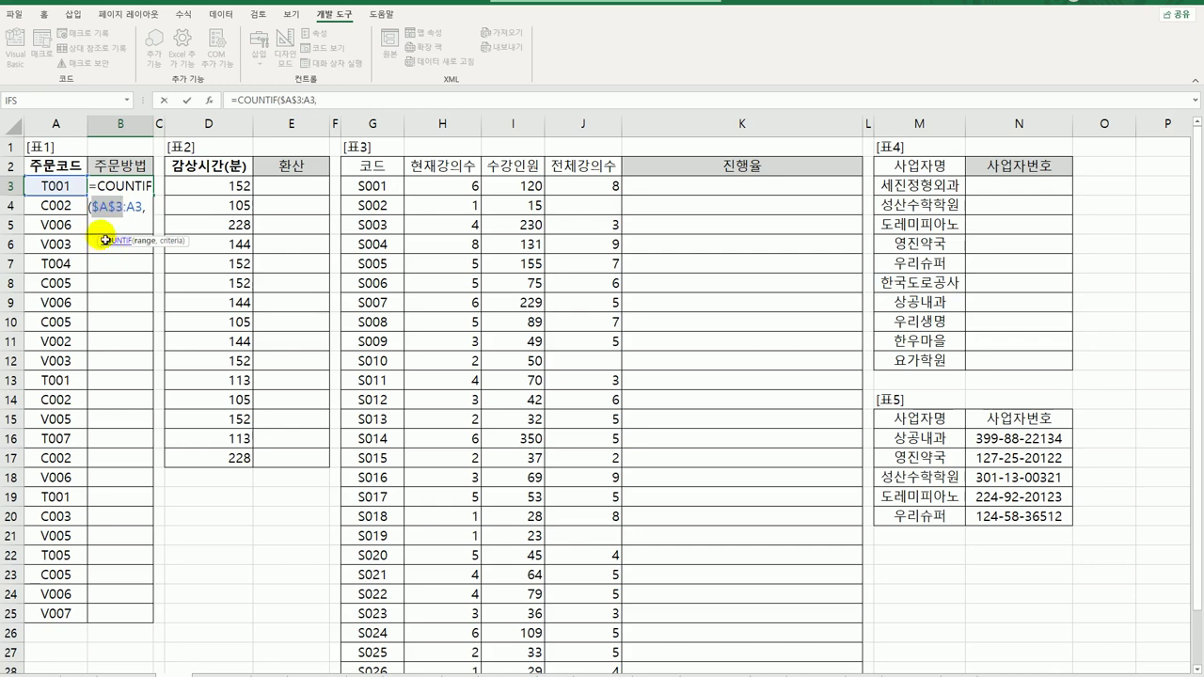
pyautogui.click(155, 212)
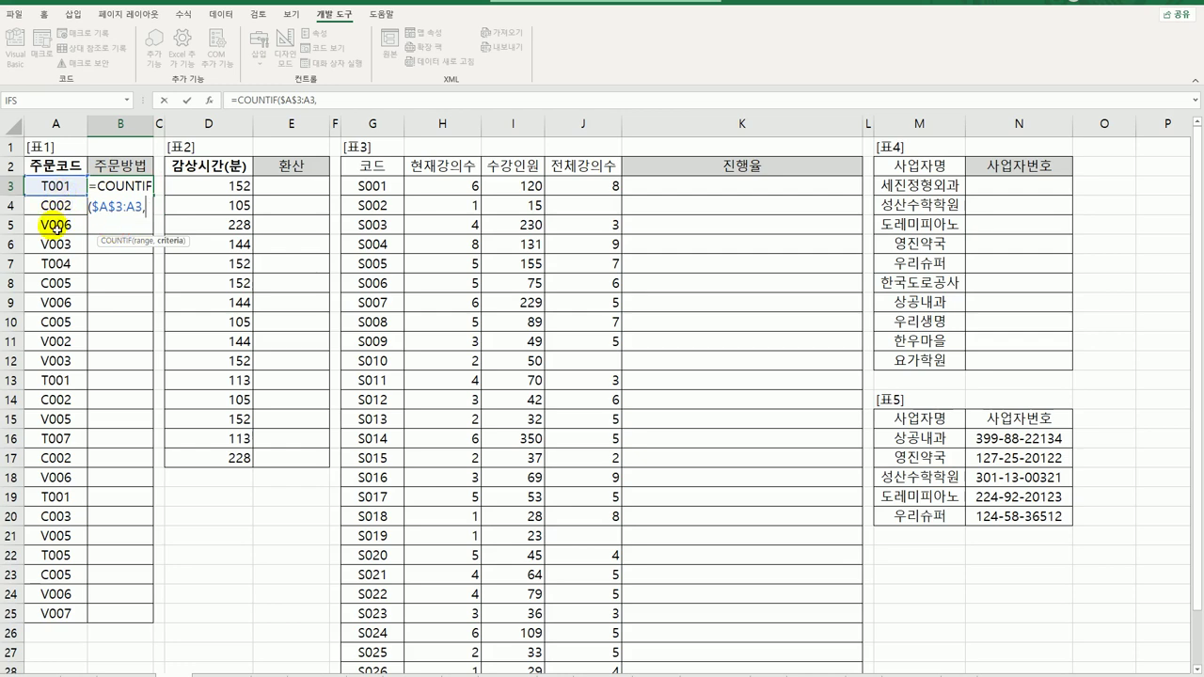
# Step: Set the COUNTIF criteria in B3 to LEFT(A3,1)&"*" and commit the formula
pyautogui.write('le')
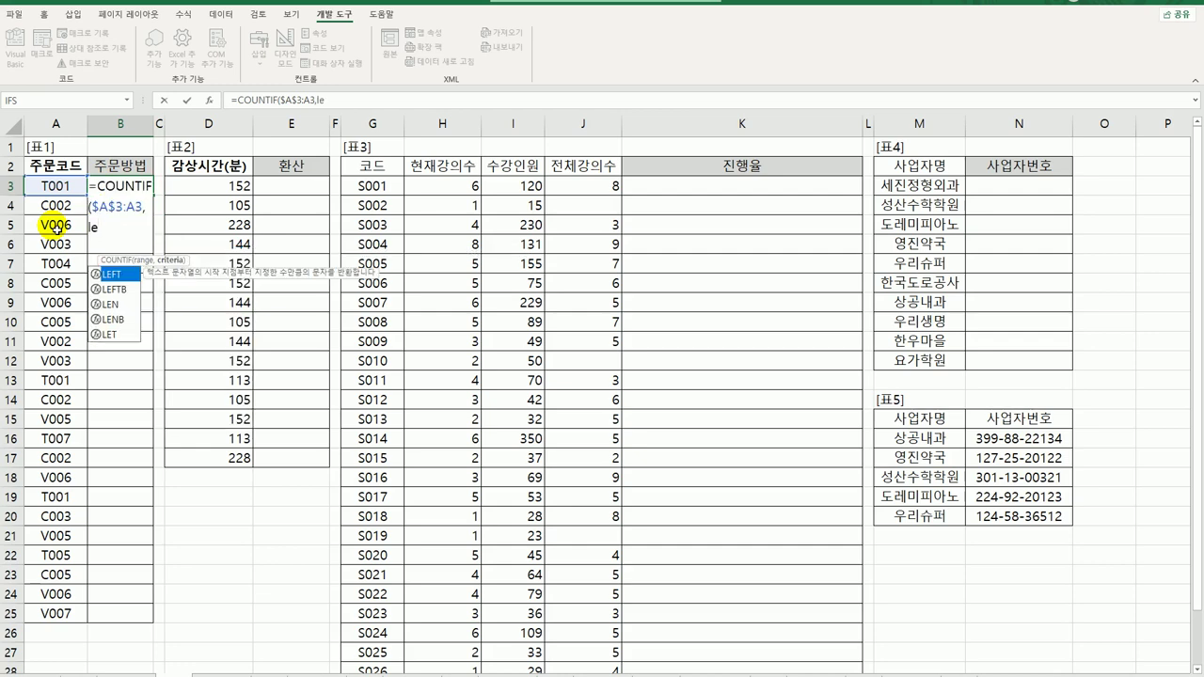
pyautogui.press('Tab')
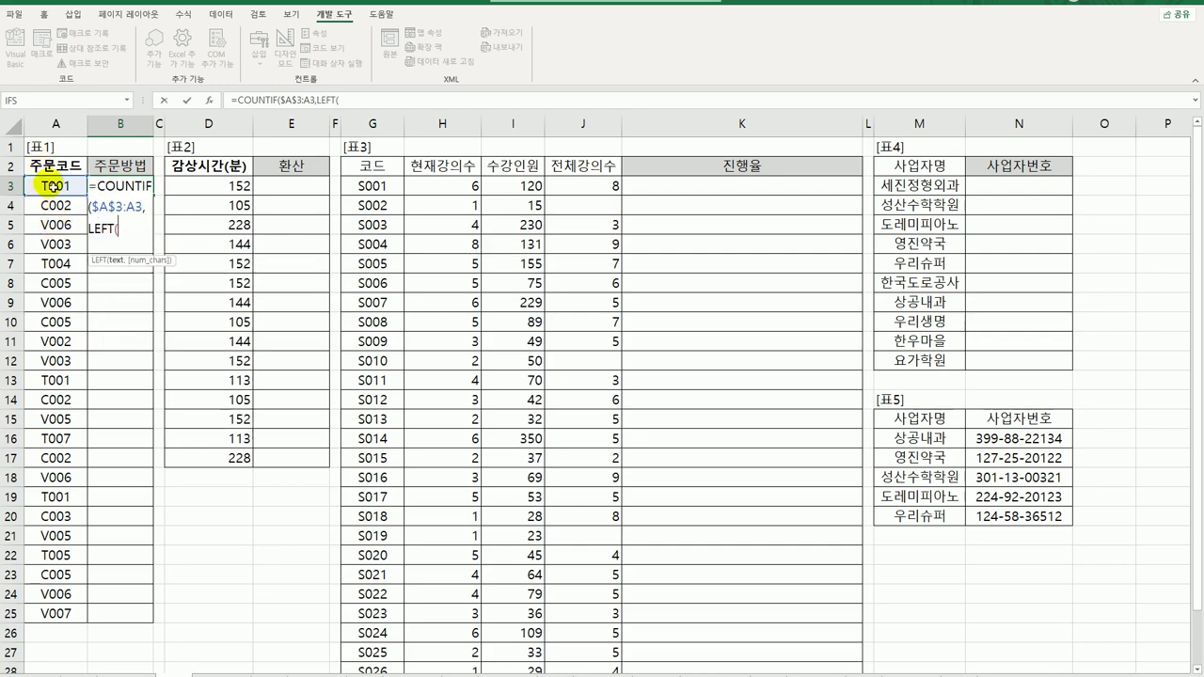
pyautogui.click(51, 185)
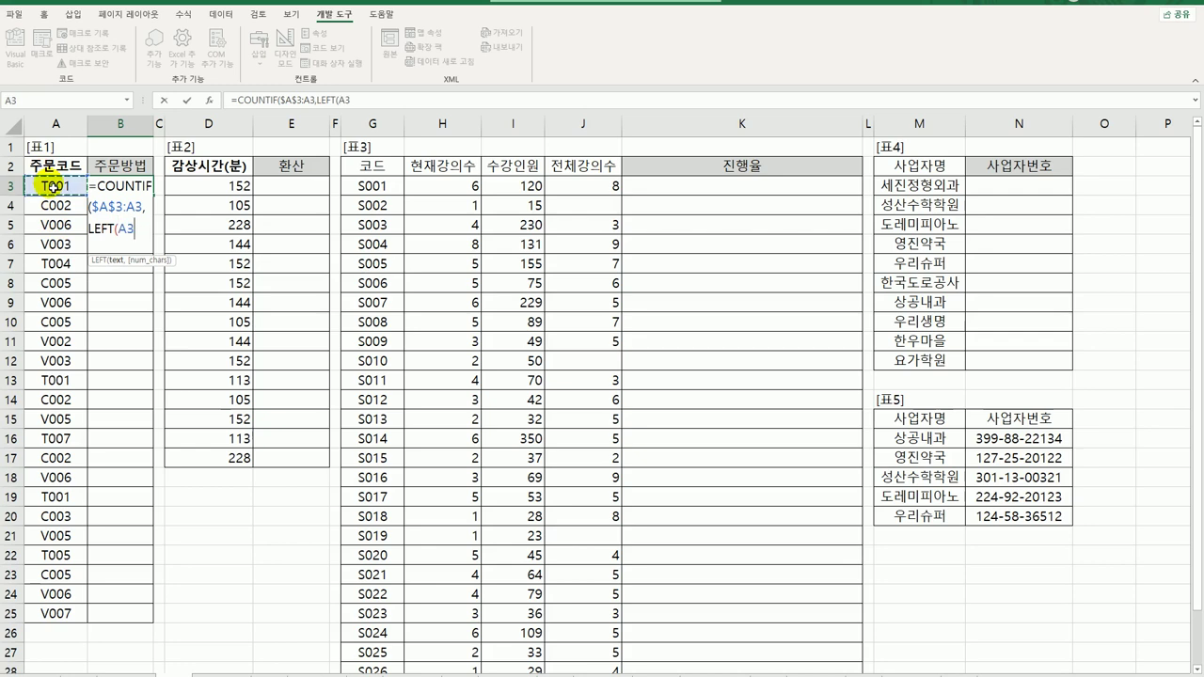
pyautogui.write(',1)')
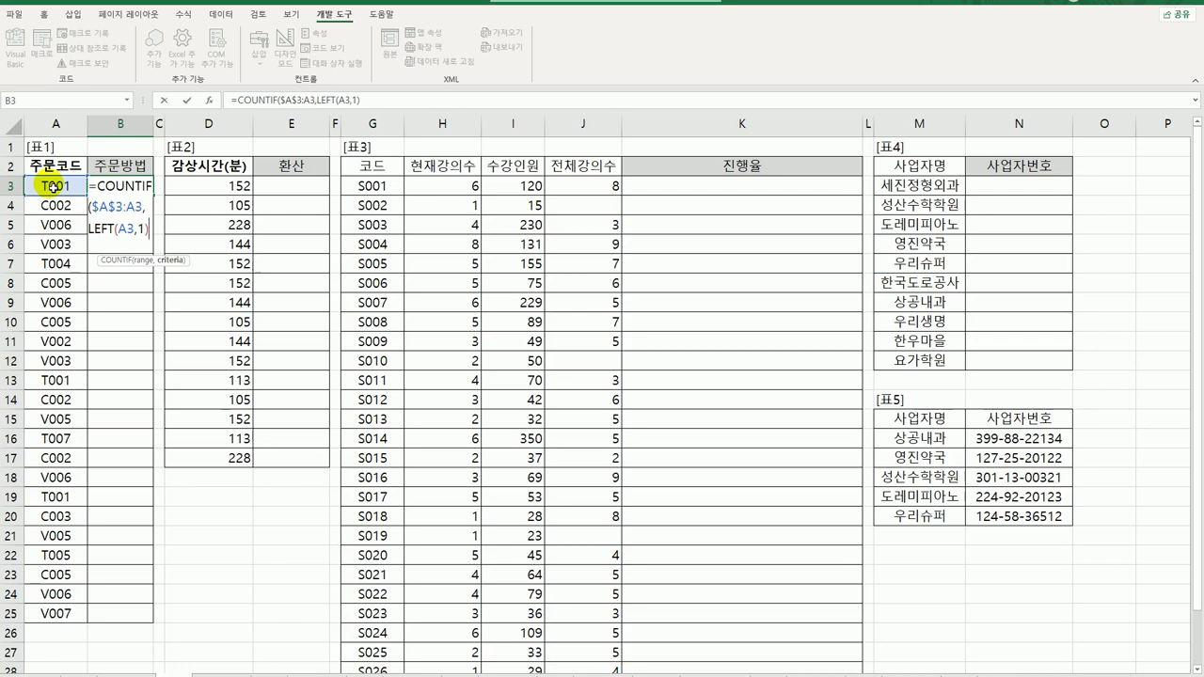
pyautogui.write('&')
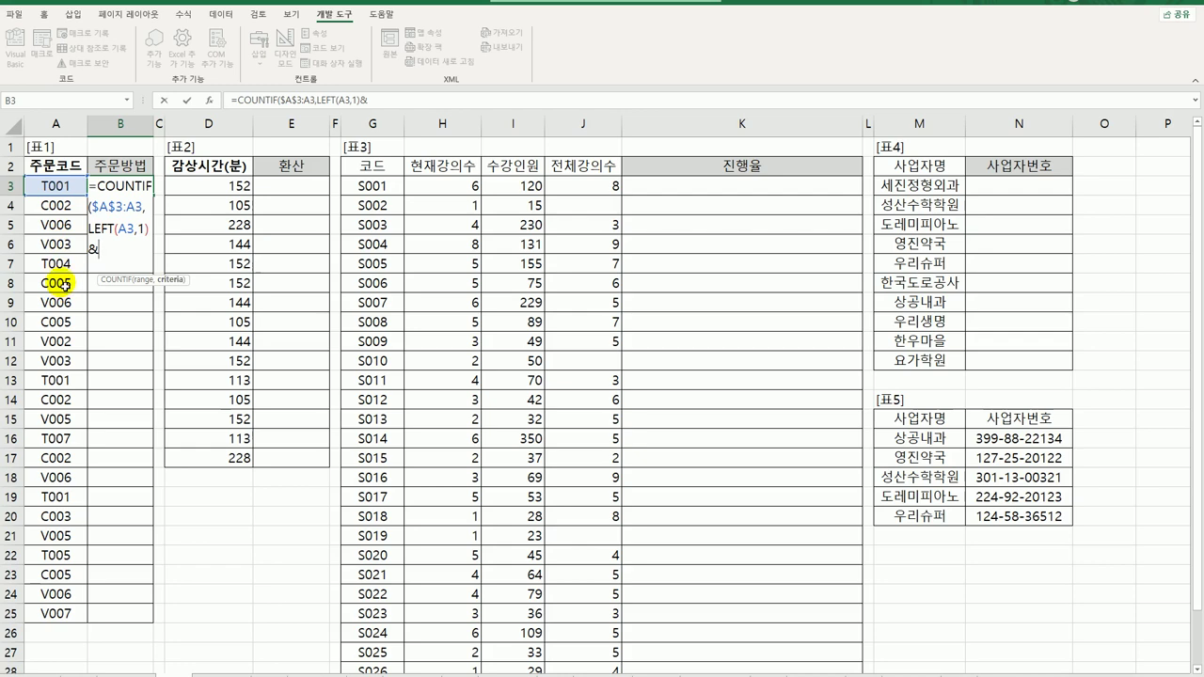
pyautogui.write('"*")')
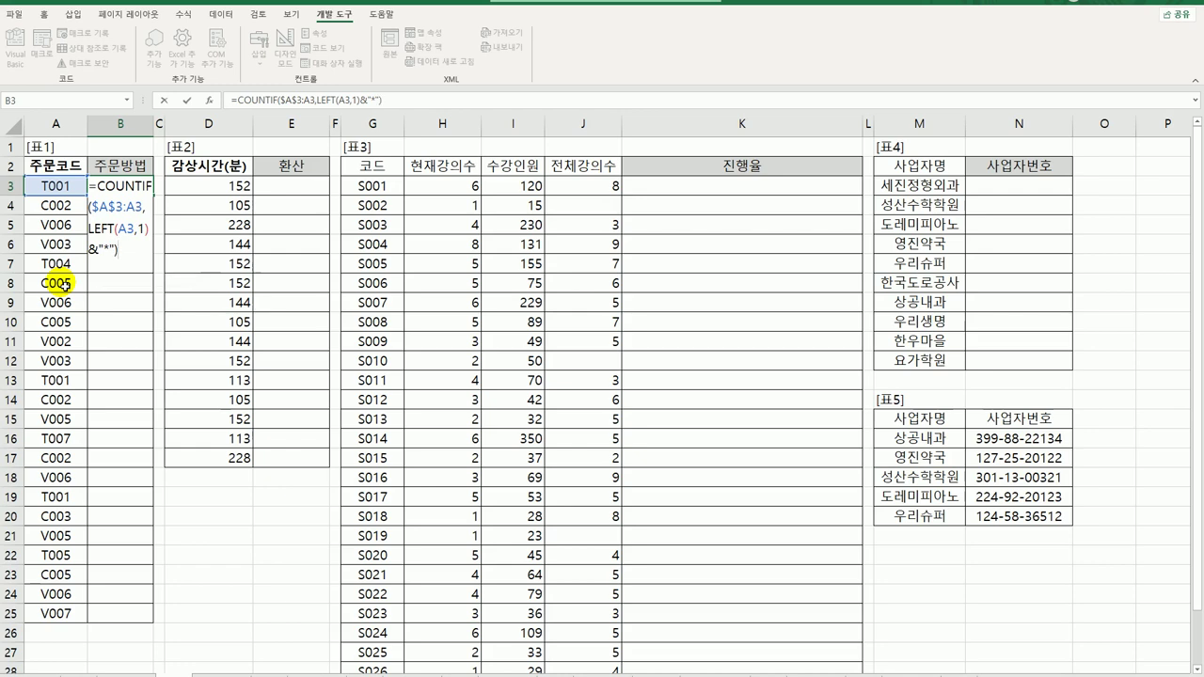
pyautogui.press('Return')
pyautogui.press('Up')
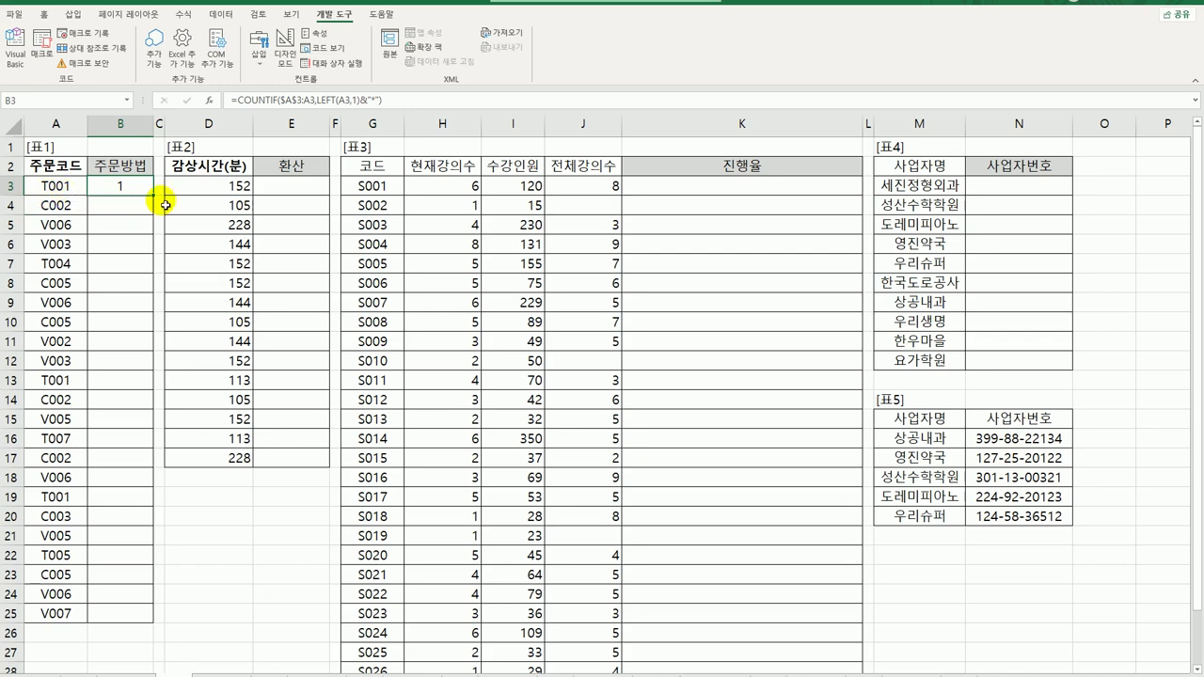
# Step: Fill the COUNTIF formula from B3 down through B25 and check the running count in B10 against codes A3:A10
pyautogui.moveTo(153, 196); pyautogui.dragTo(156, 230)
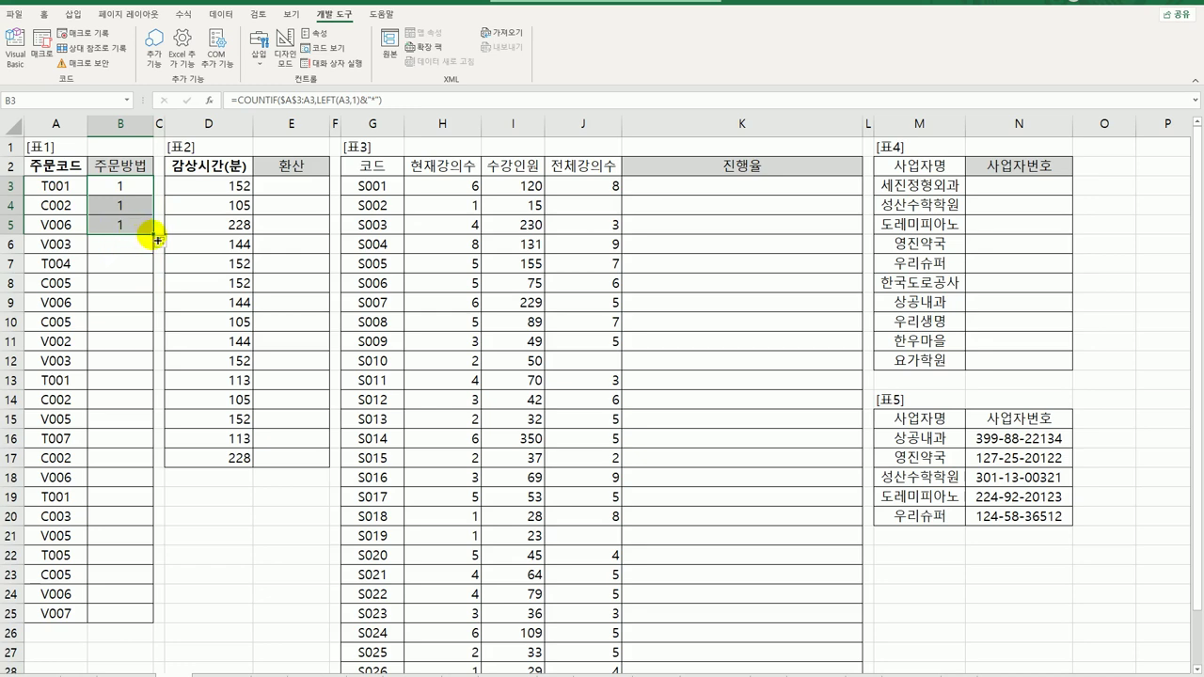
pyautogui.moveTo(153, 235); pyautogui.dragTo(113, 620)
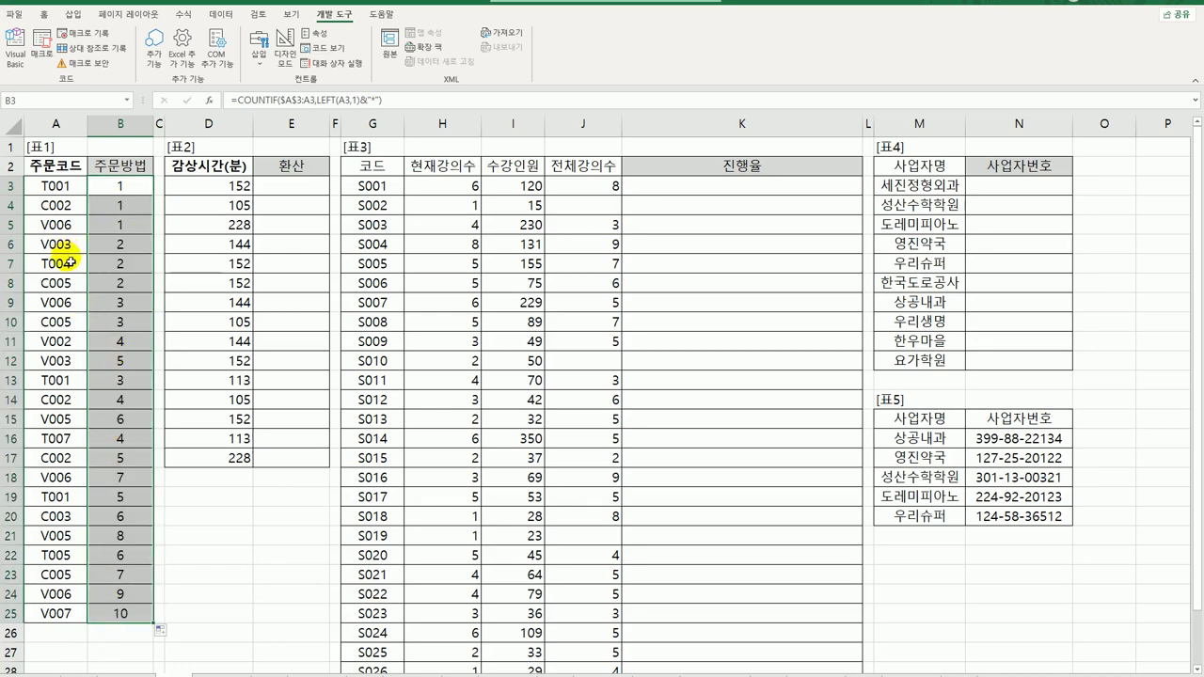
pyautogui.moveTo(76, 183); pyautogui.dragTo(60, 323)
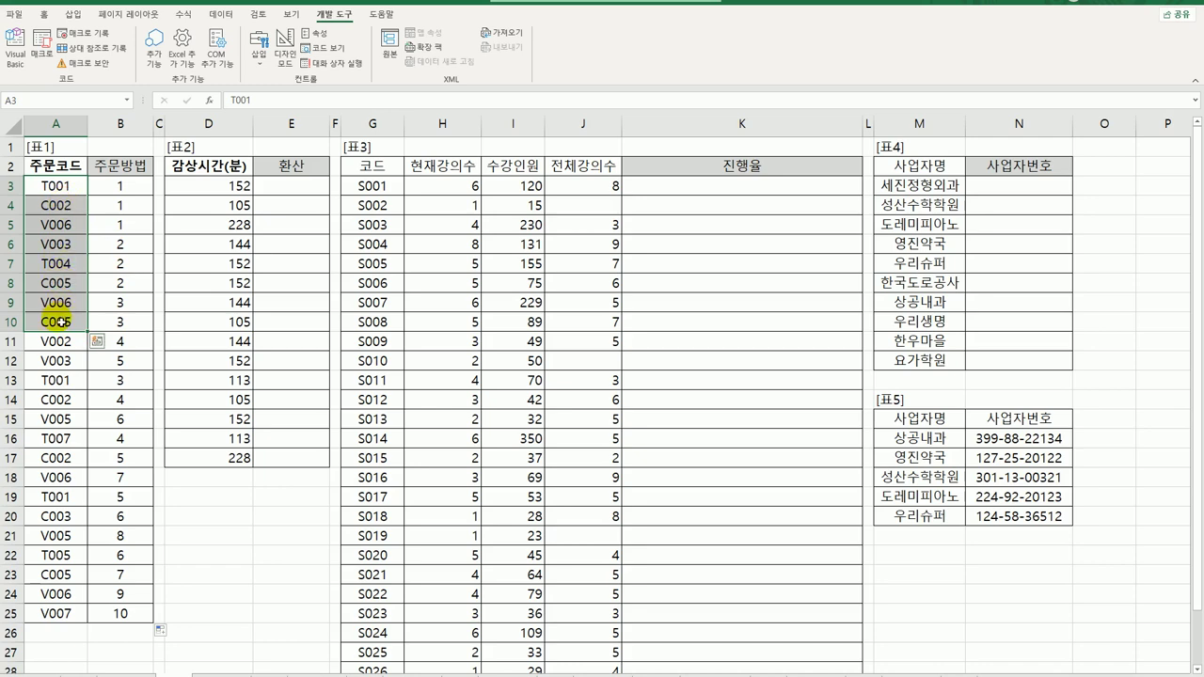
pyautogui.click(121, 324)
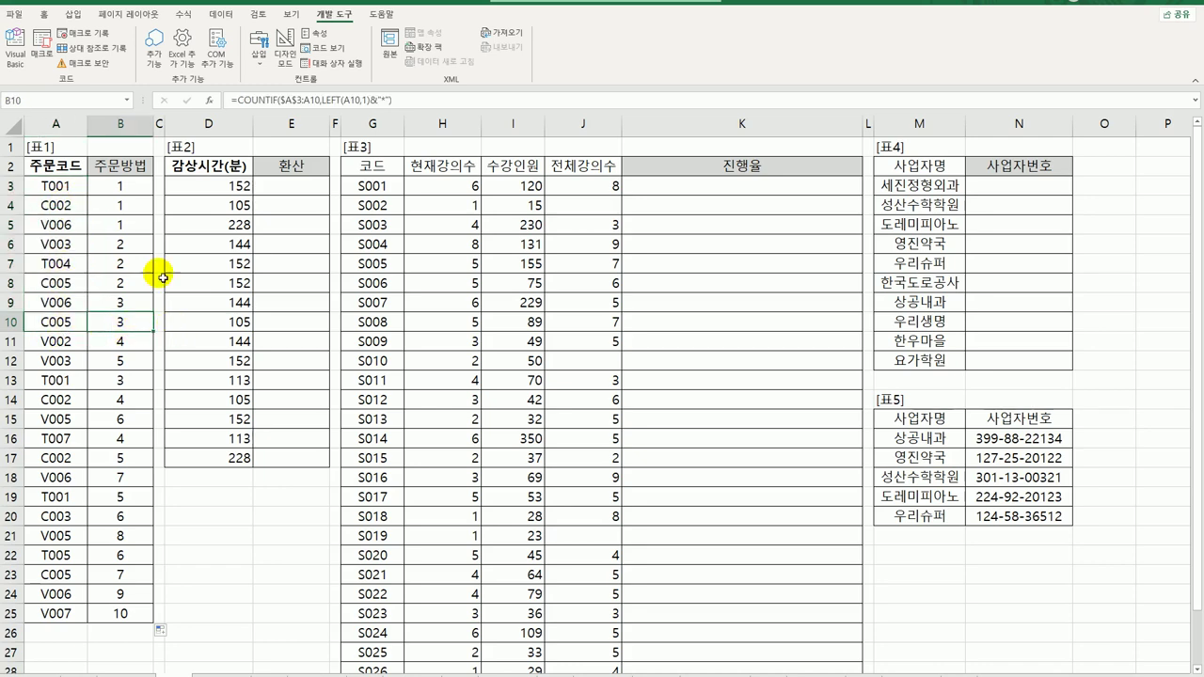
# Step: Open the COUNTIF formula in B3 for editing and review its range argument
pyautogui.click(146, 189)
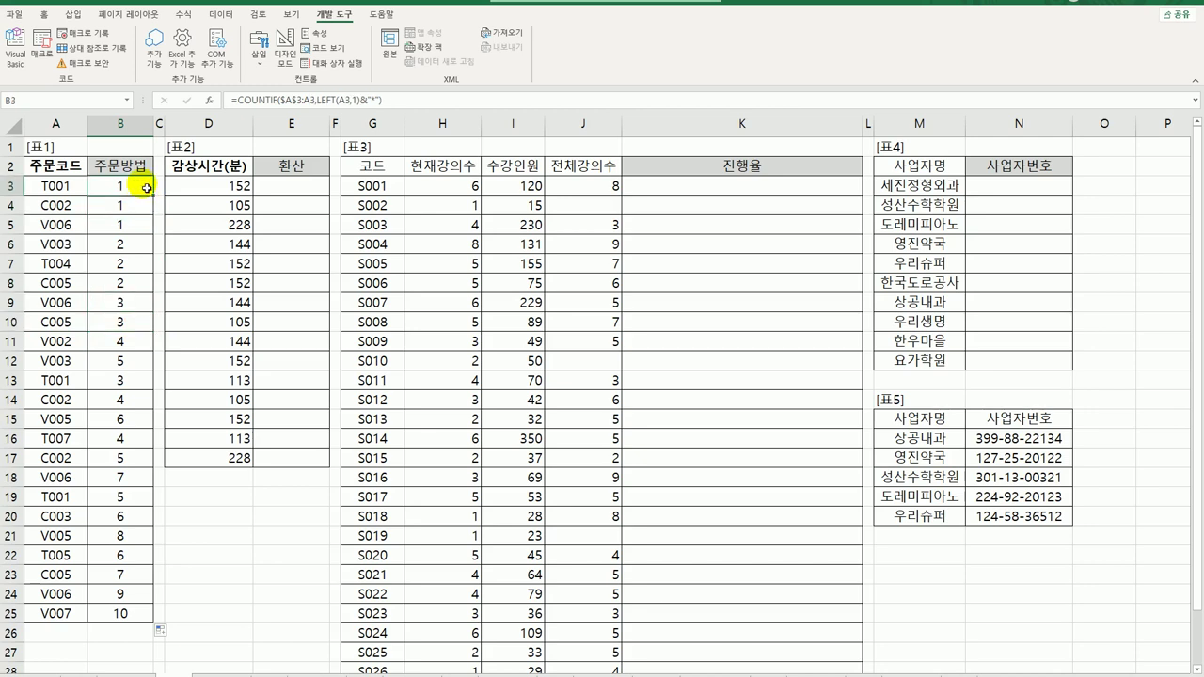
pyautogui.doubleClick(147, 189)
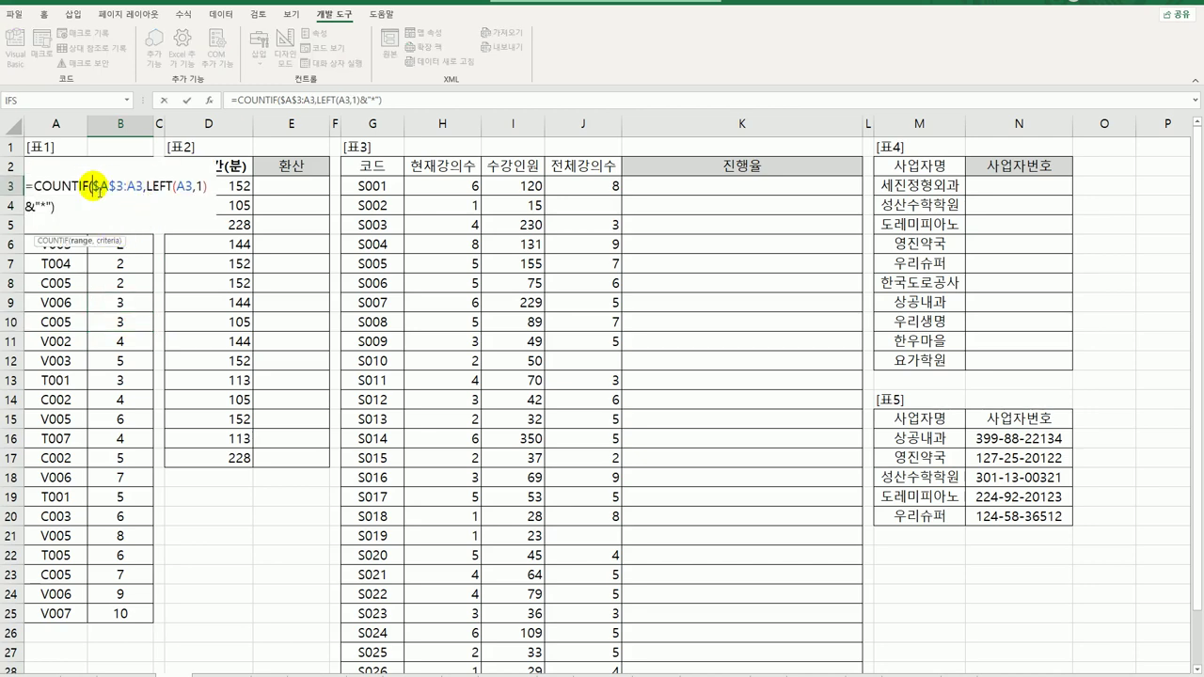
pyautogui.click(143, 186)
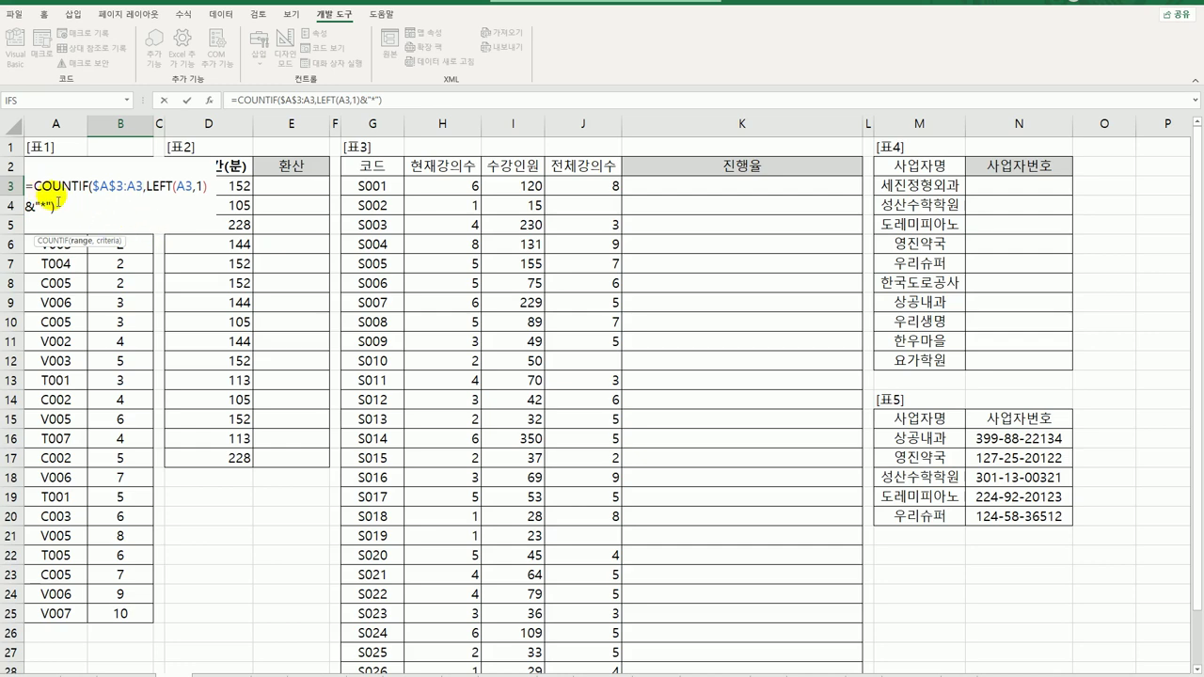
# Step: Insert an IF function before COUNTIF in B3's formula and begin its logical test with LEFT referencing A3
pyautogui.press('Return')
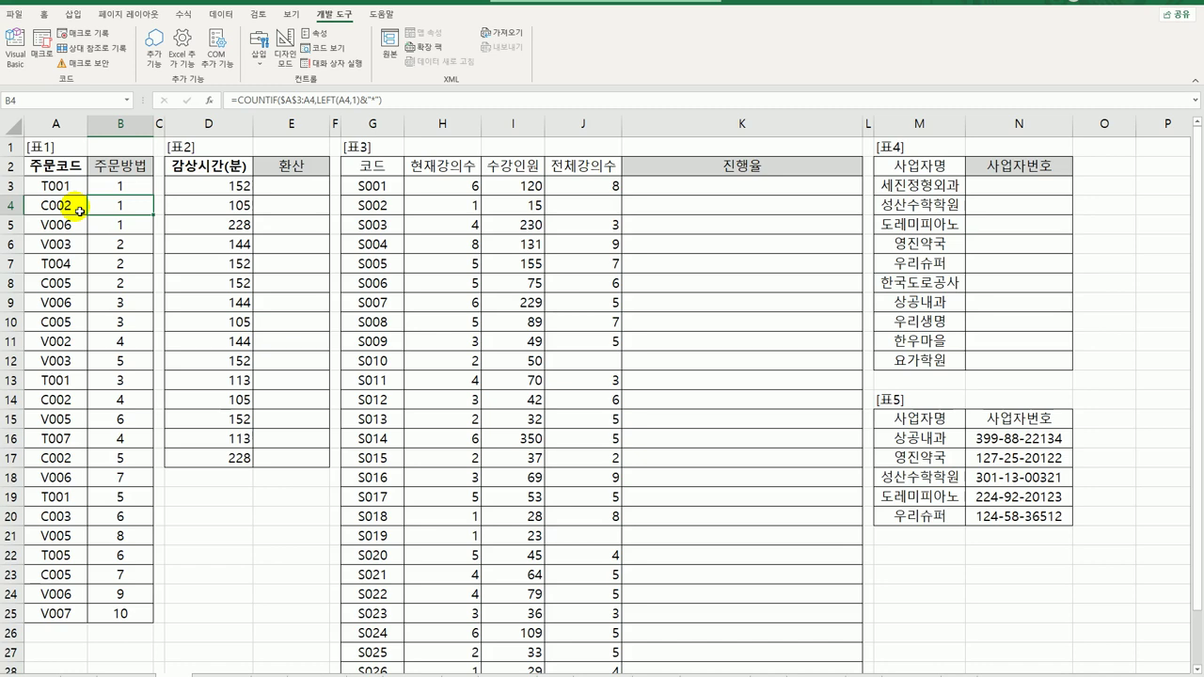
pyautogui.click(122, 185)
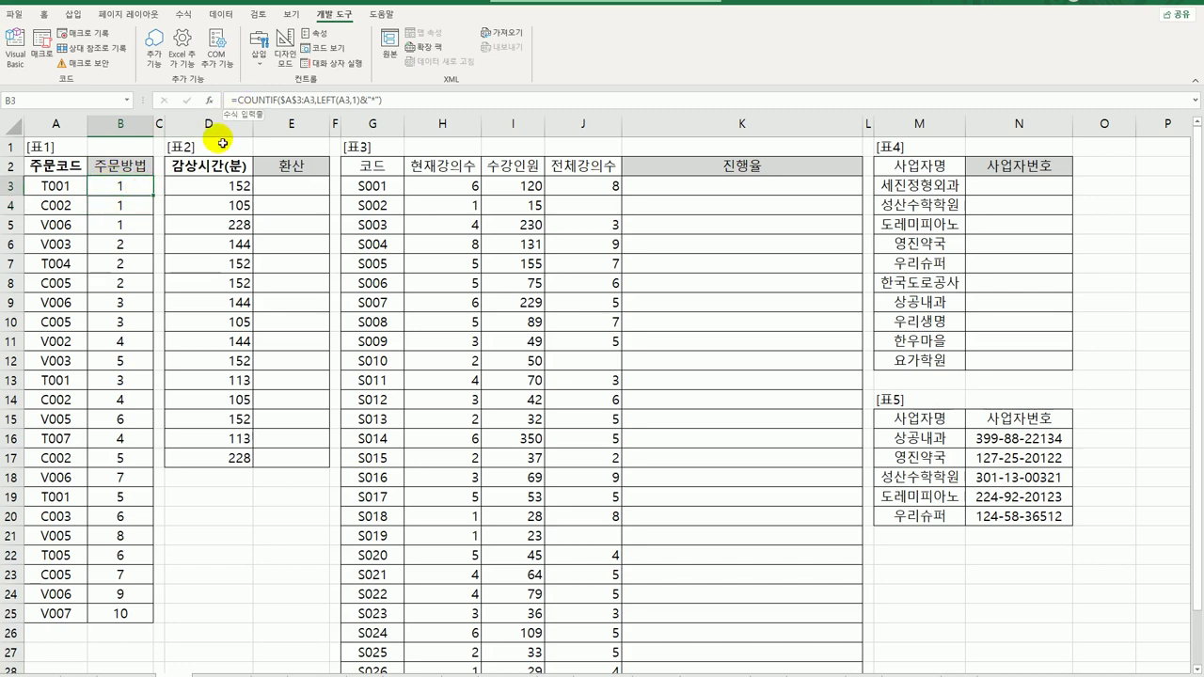
pyautogui.doubleClick(137, 192)
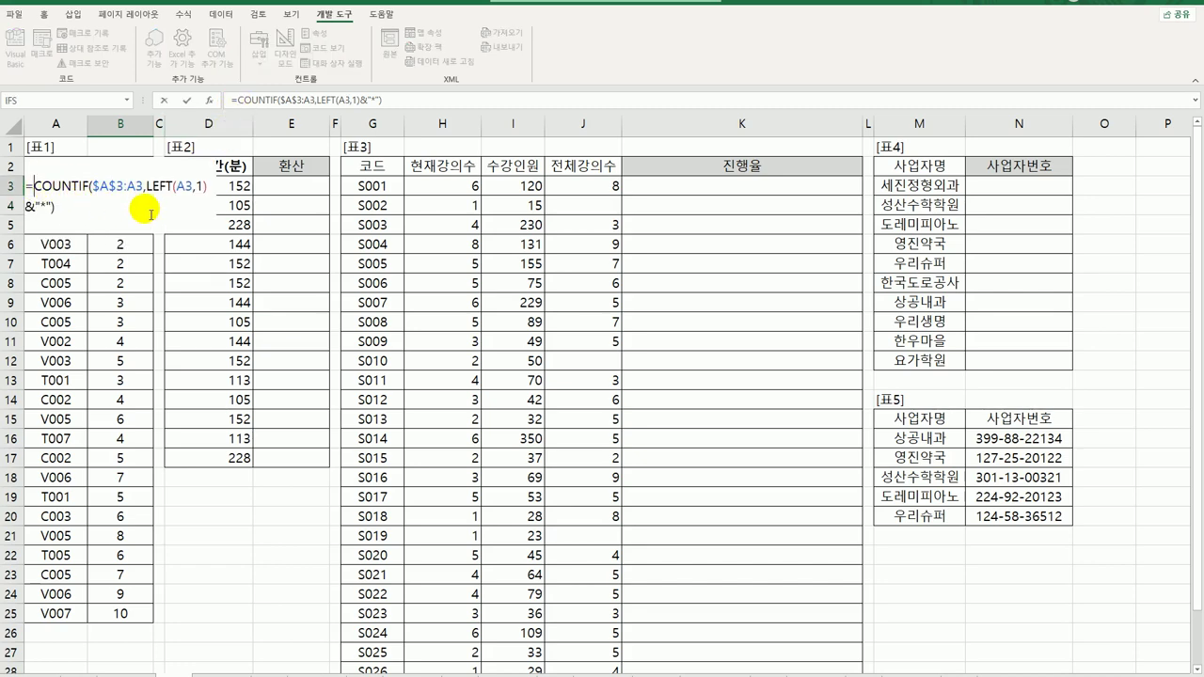
pyautogui.write('IF(')
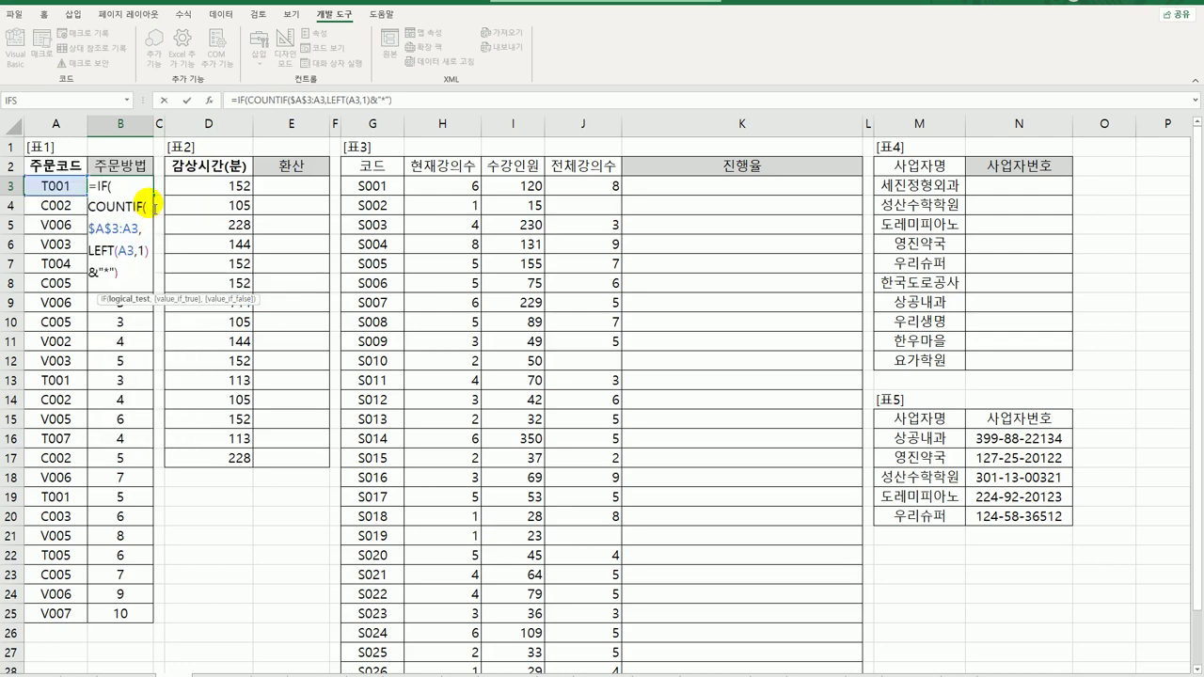
pyautogui.write('left(')
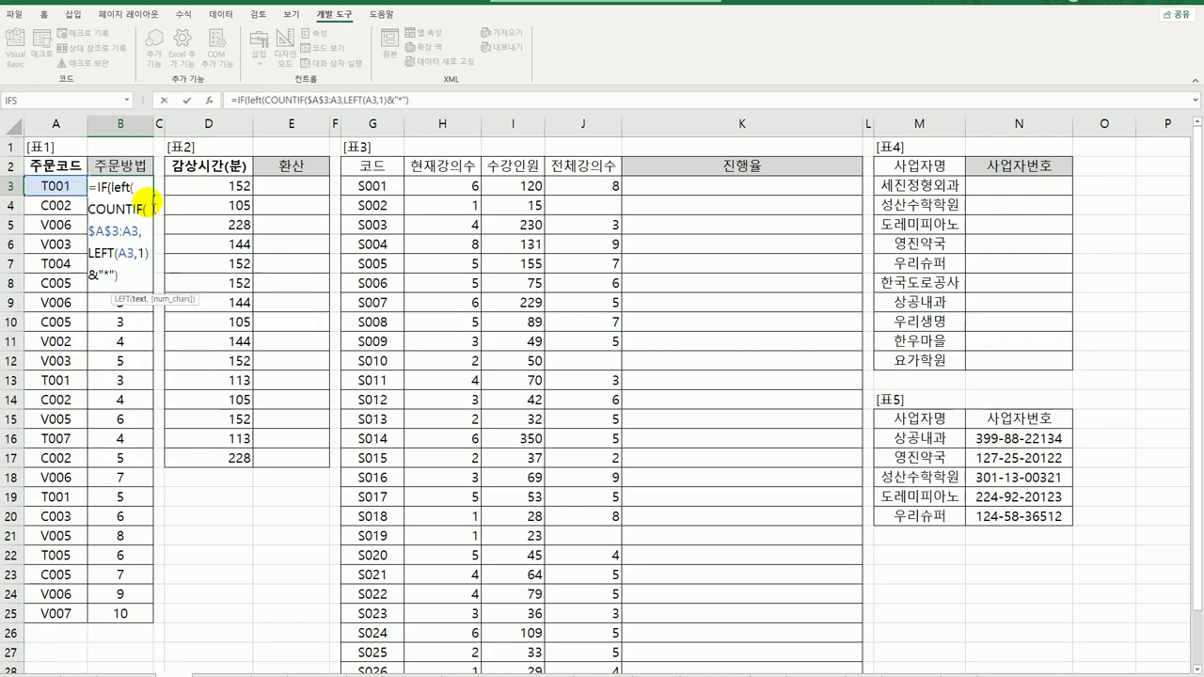
pyautogui.click(54, 186)
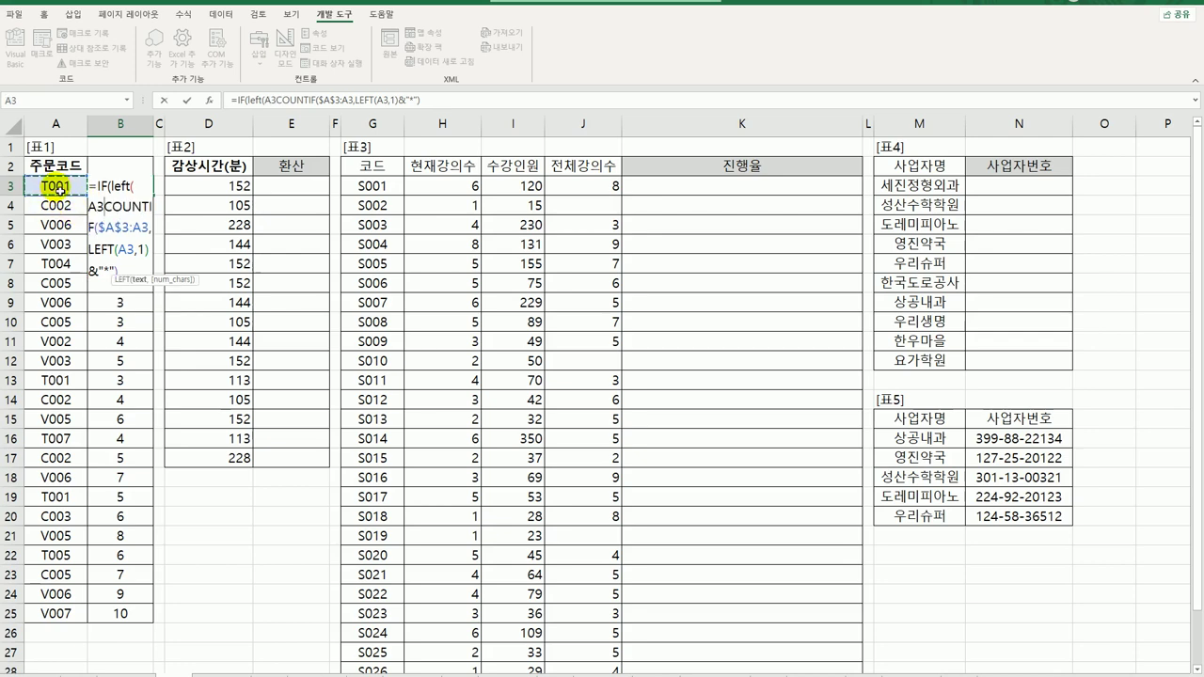
# Step: In B3's formula, complete the IF test LEFT(A3)="T" with the true value "전화(" ahead of the COUNTIF part
pyautogui.write(')')
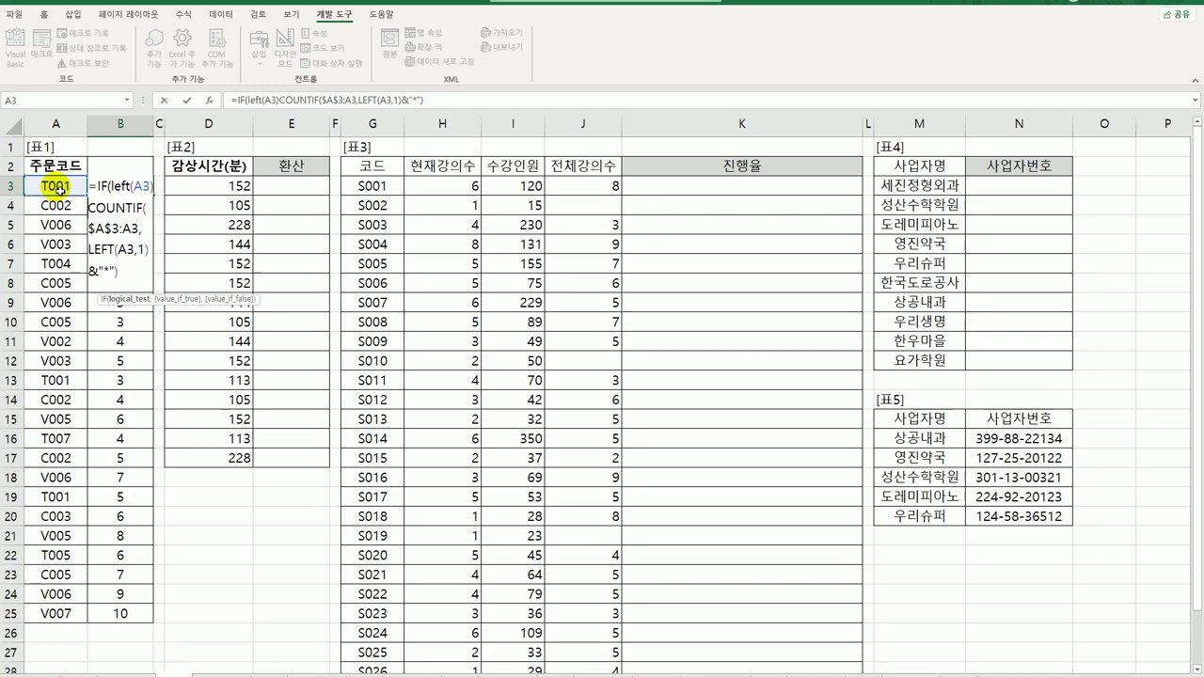
pyautogui.write('="')
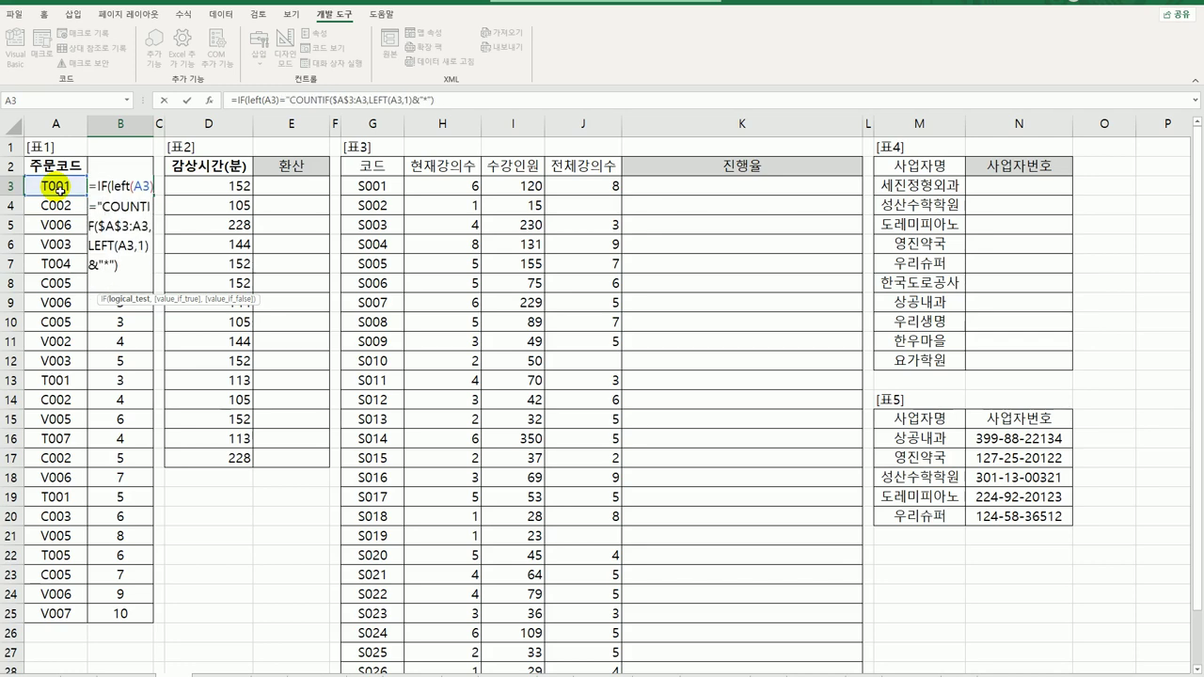
pyautogui.write('T",')
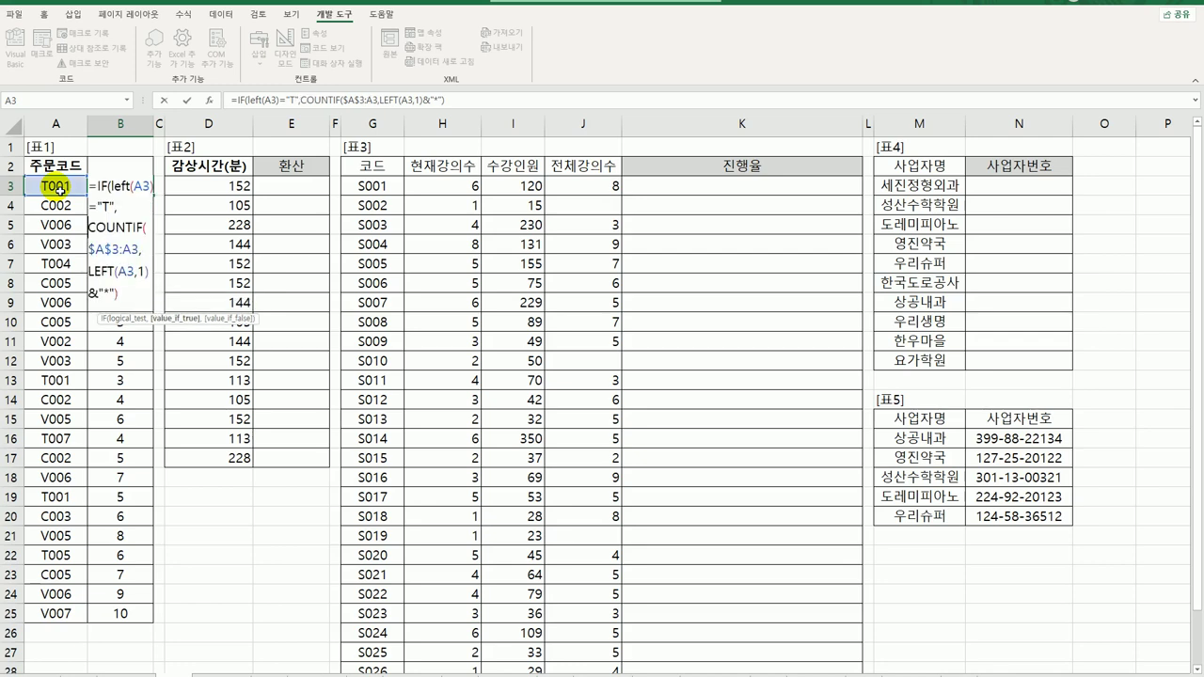
pyautogui.write('"ㅈ')
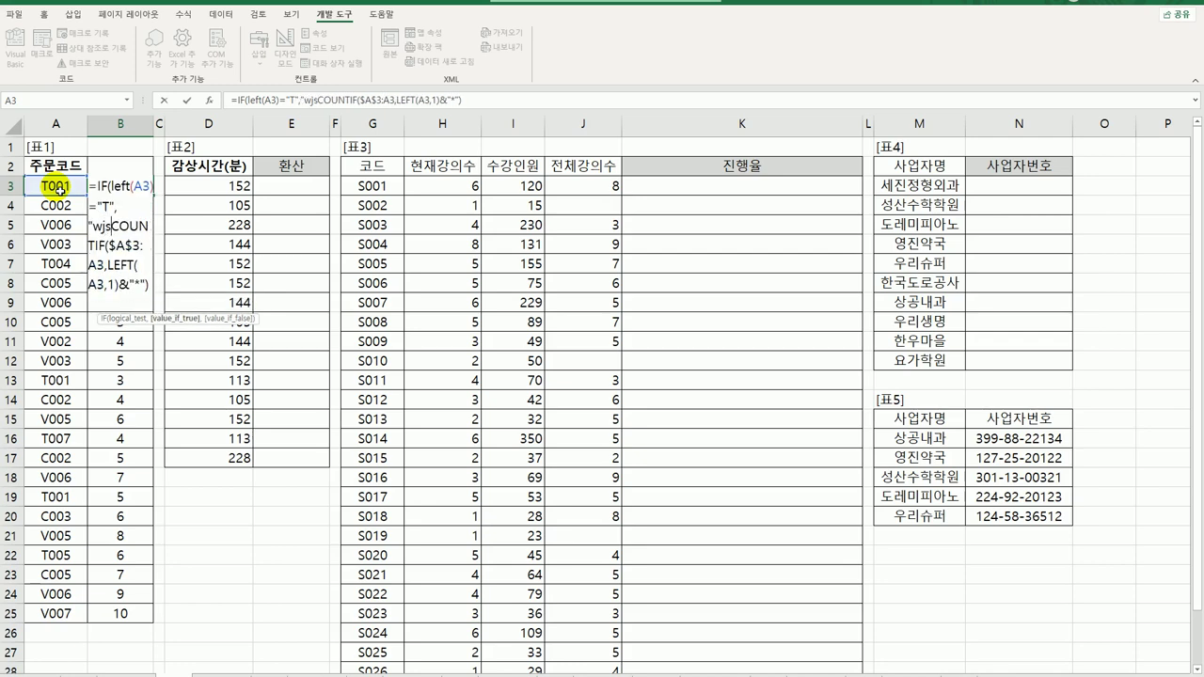
pyautogui.write('전화(')
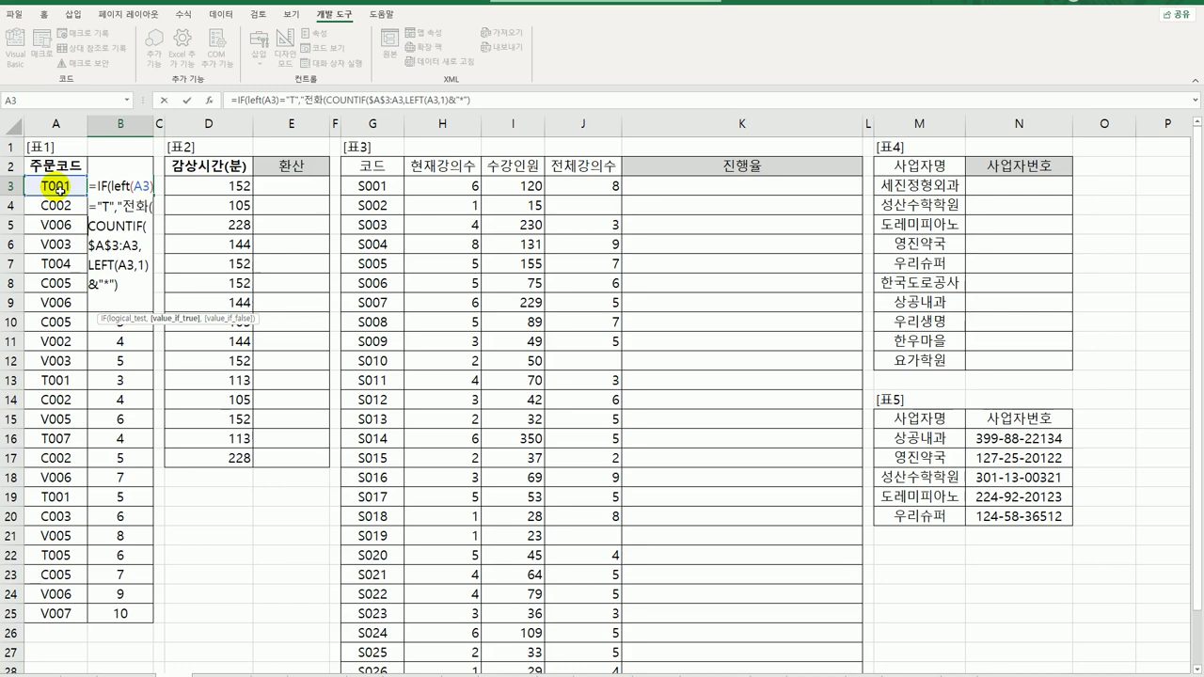
pyautogui.write('",')
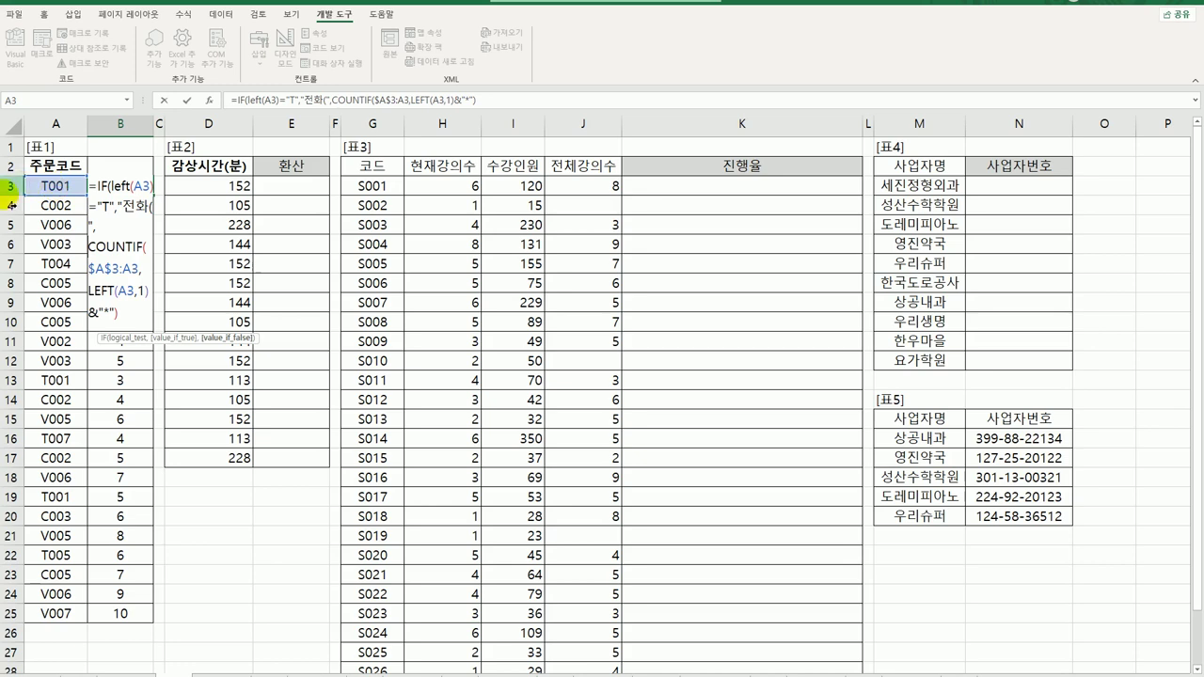
# Step: Nest a copy of the IF test as the false value in B3's formula, with code "C" and result "온라인("
pyautogui.moveTo(90, 186); pyautogui.dragTo(111, 234)
pyautogui.hotkey('ctrl', 'c')
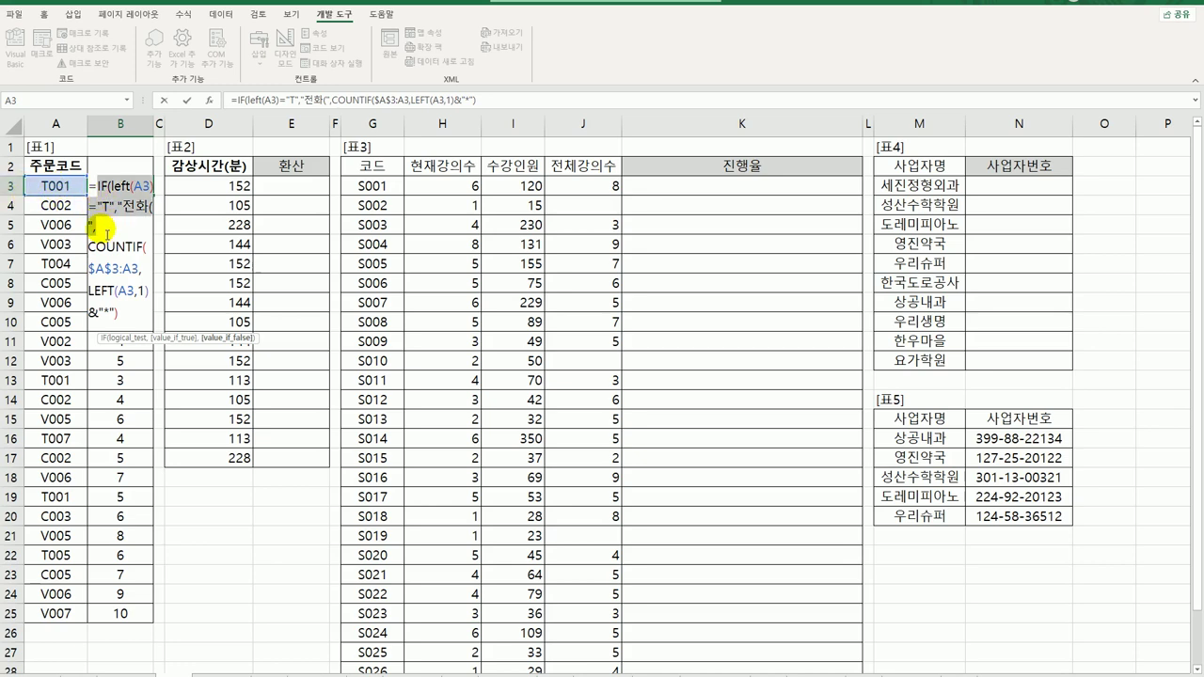
pyautogui.click(111, 233)
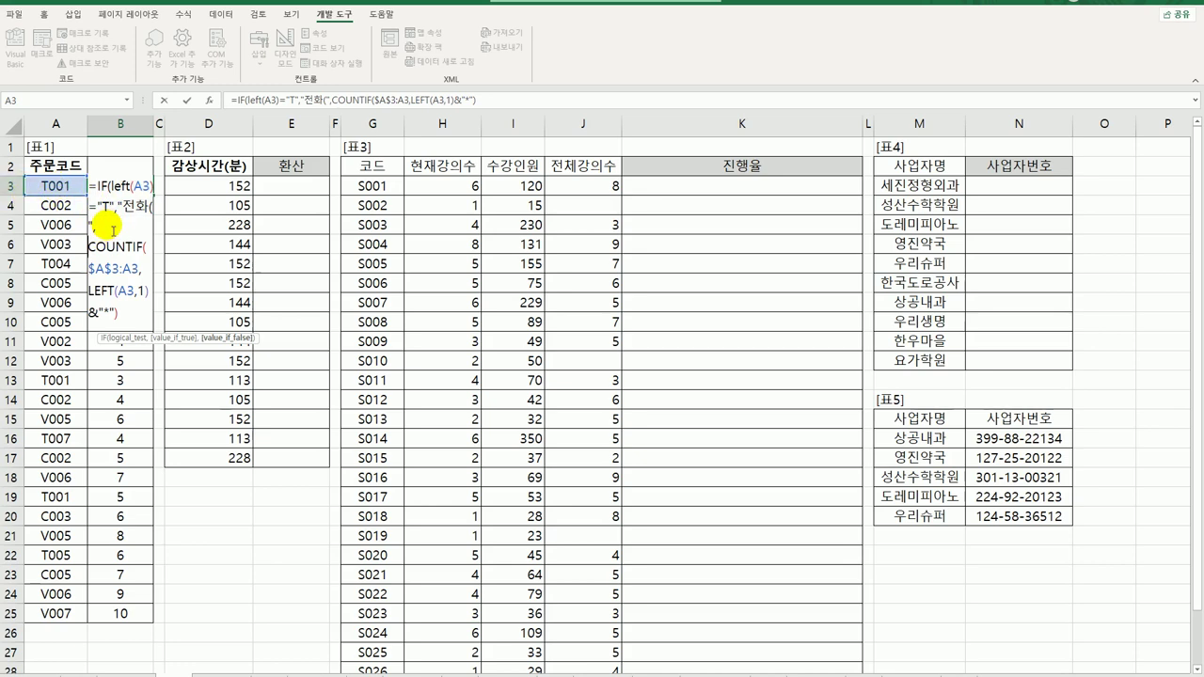
pyautogui.hotkey('ctrl', 'v')
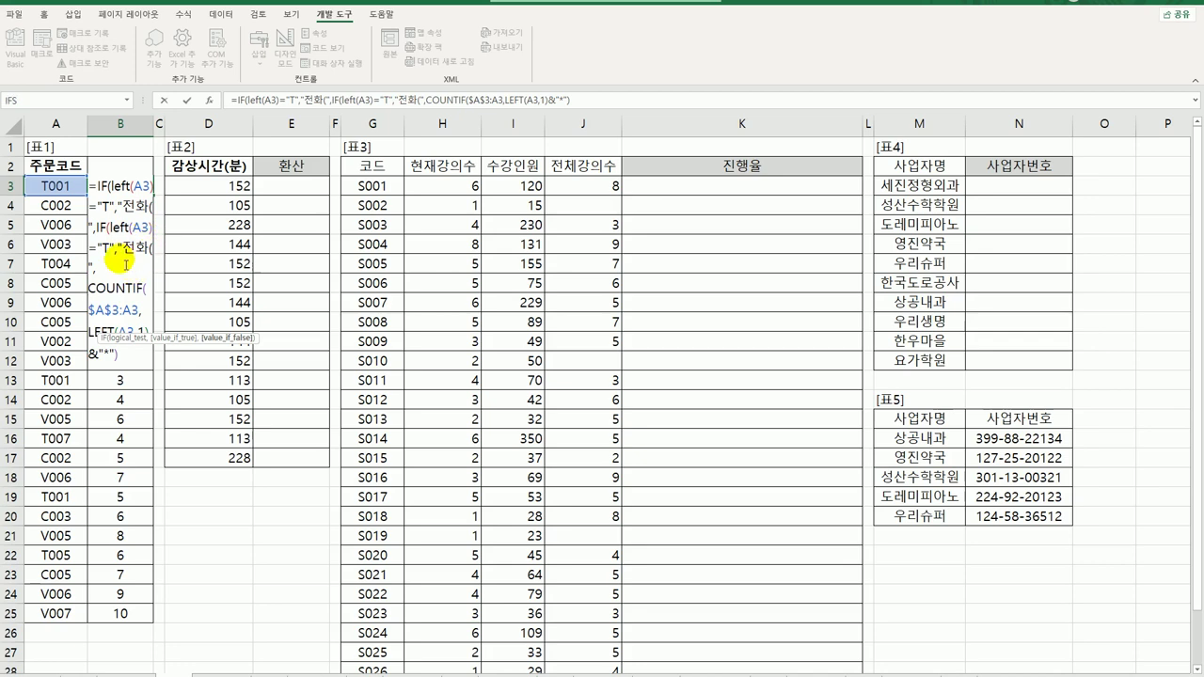
pyautogui.doubleClick(103, 246)
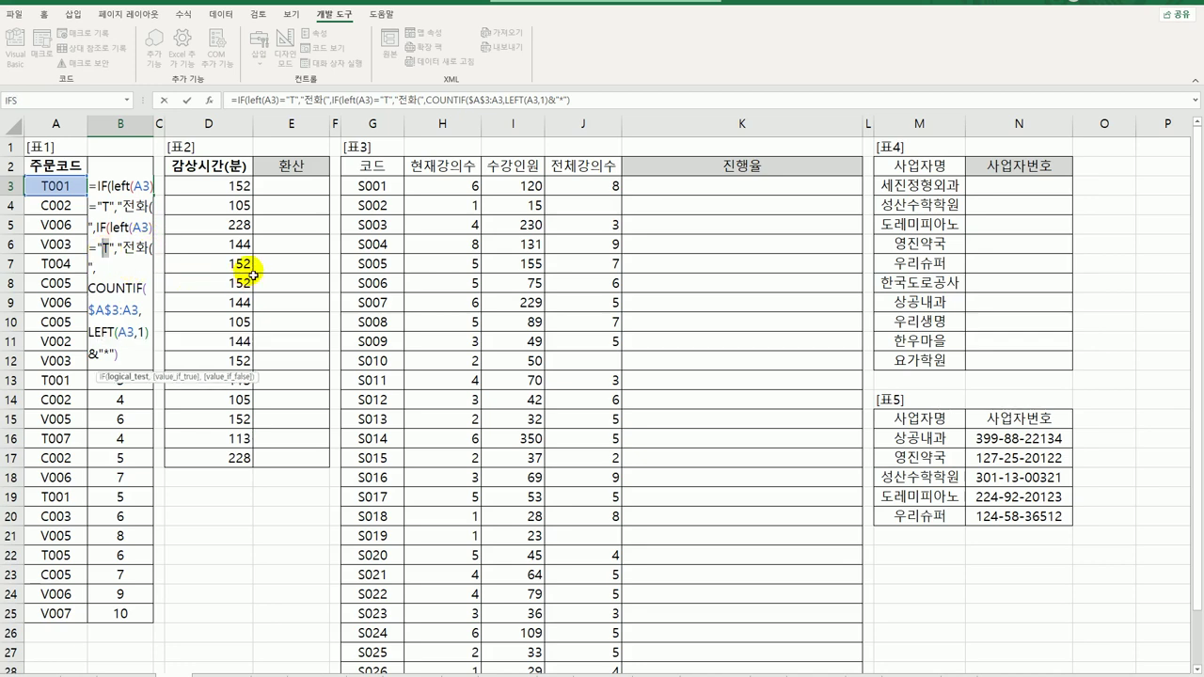
pyautogui.write('C')
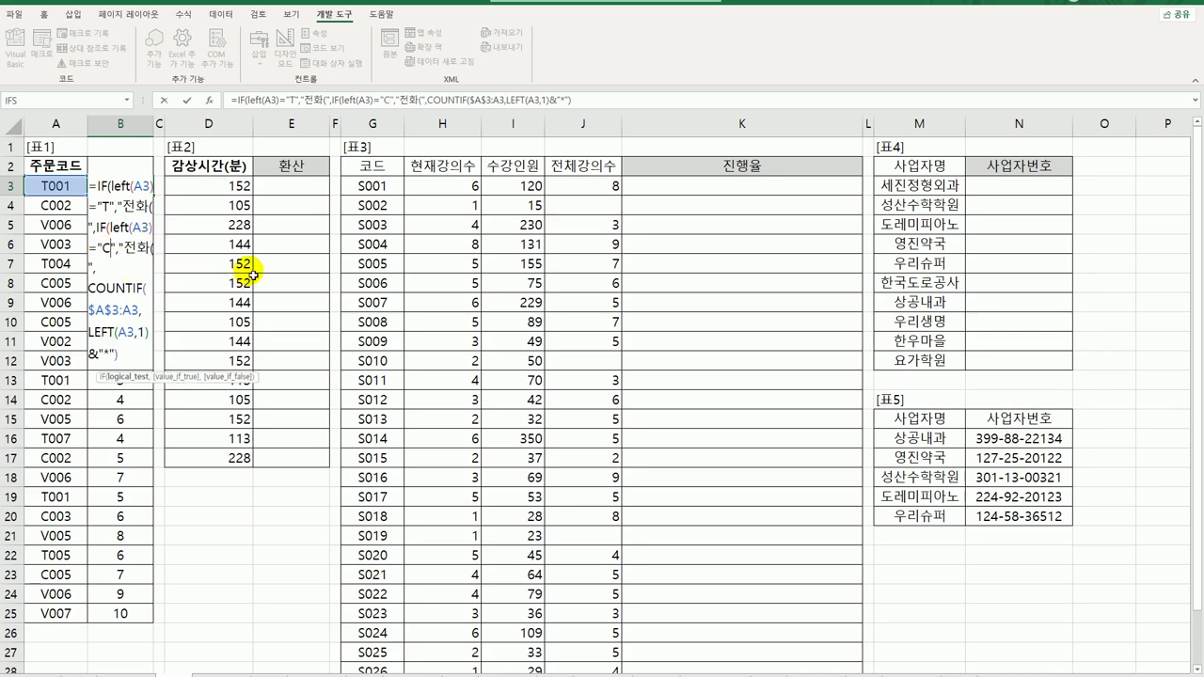
pyautogui.moveTo(125, 246); pyautogui.dragTo(153, 249)
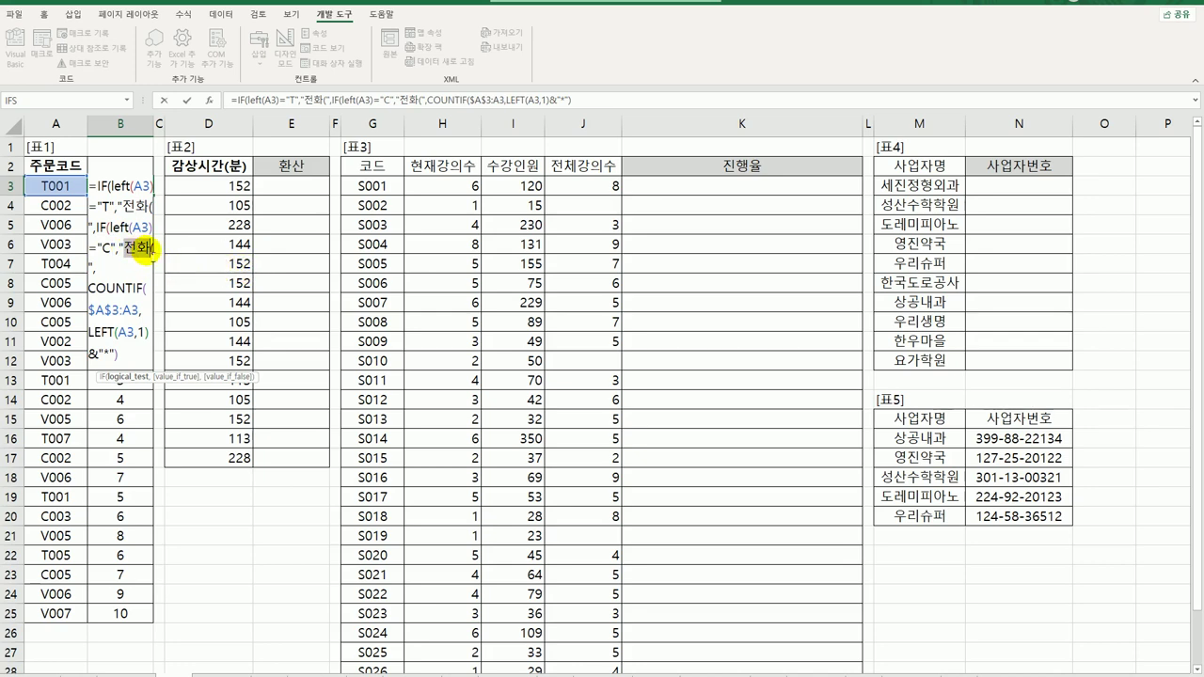
pyautogui.write('온라인')
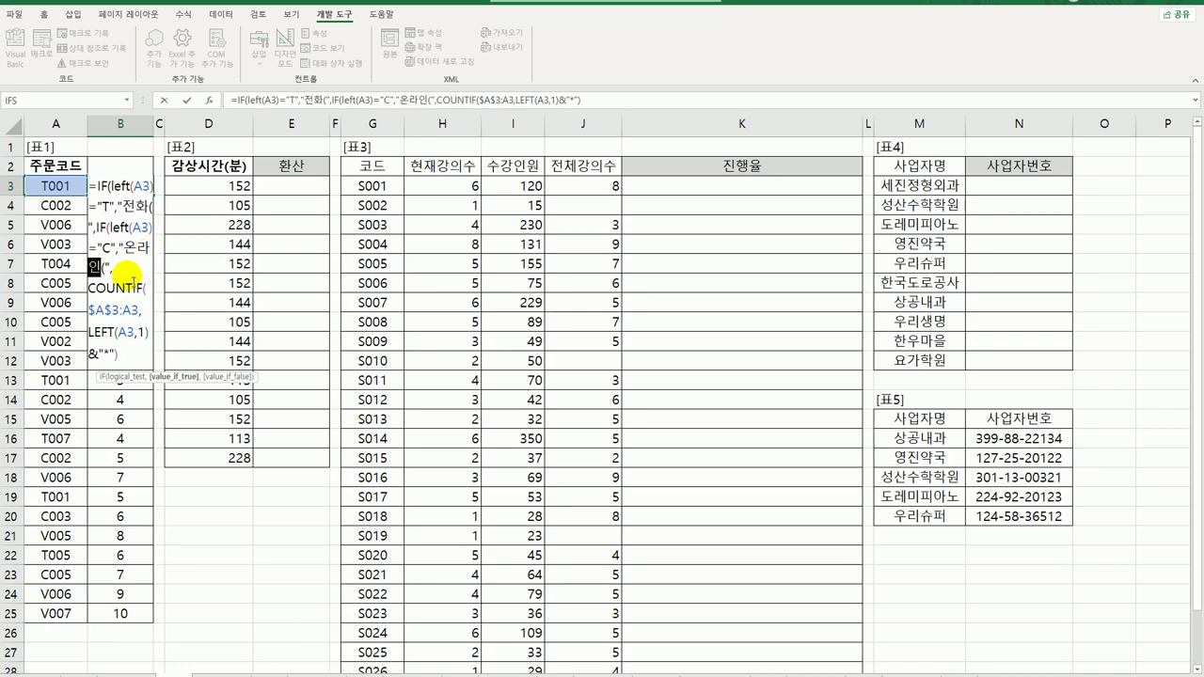
# Step: Make "방문(" the nested IF's false value, close both IFs and join them to the COUNTIF part with &
pyautogui.click(131, 278)
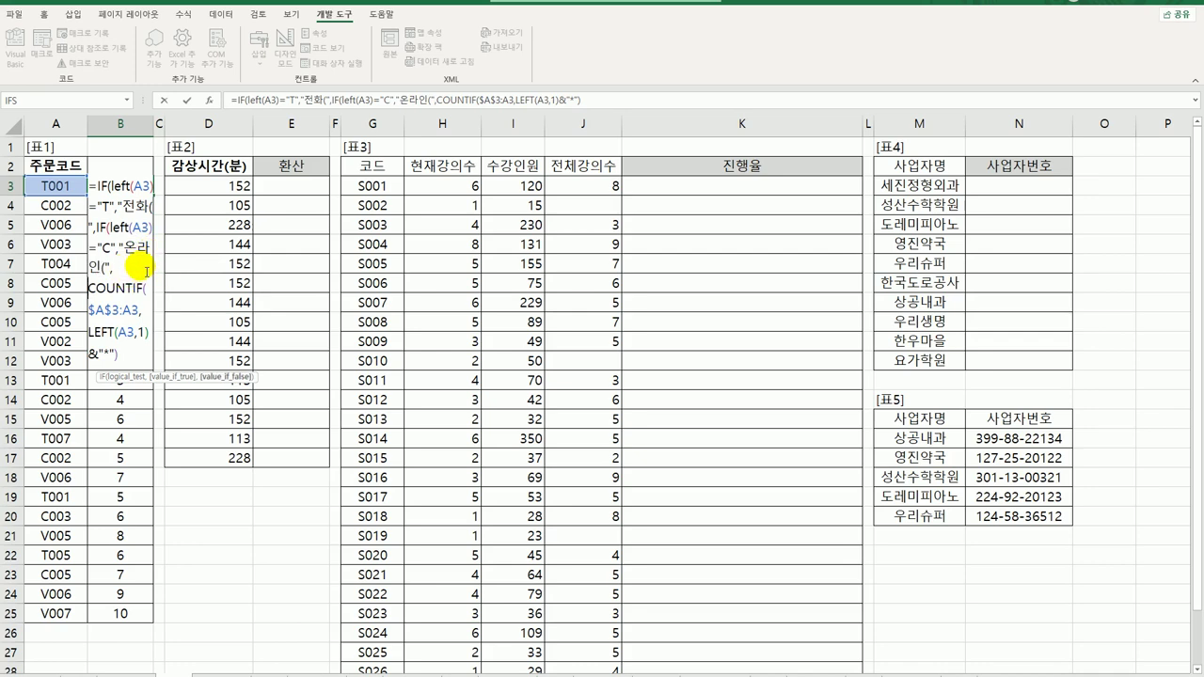
pyautogui.write('"방문')
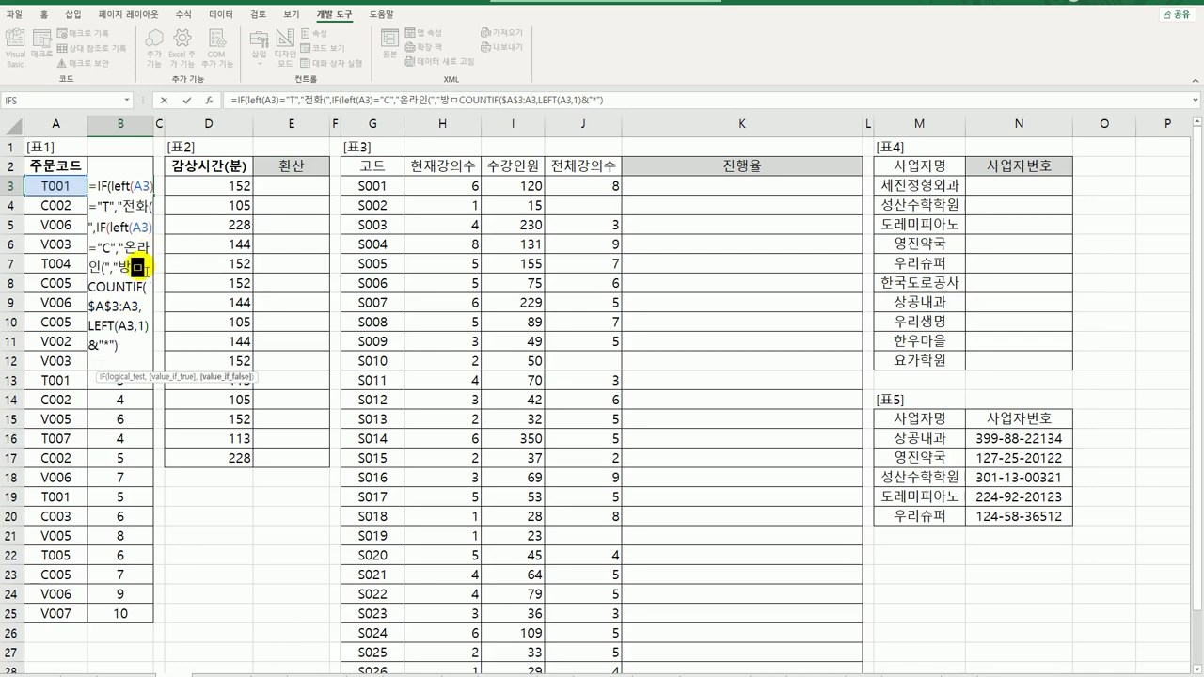
pyautogui.write('(')
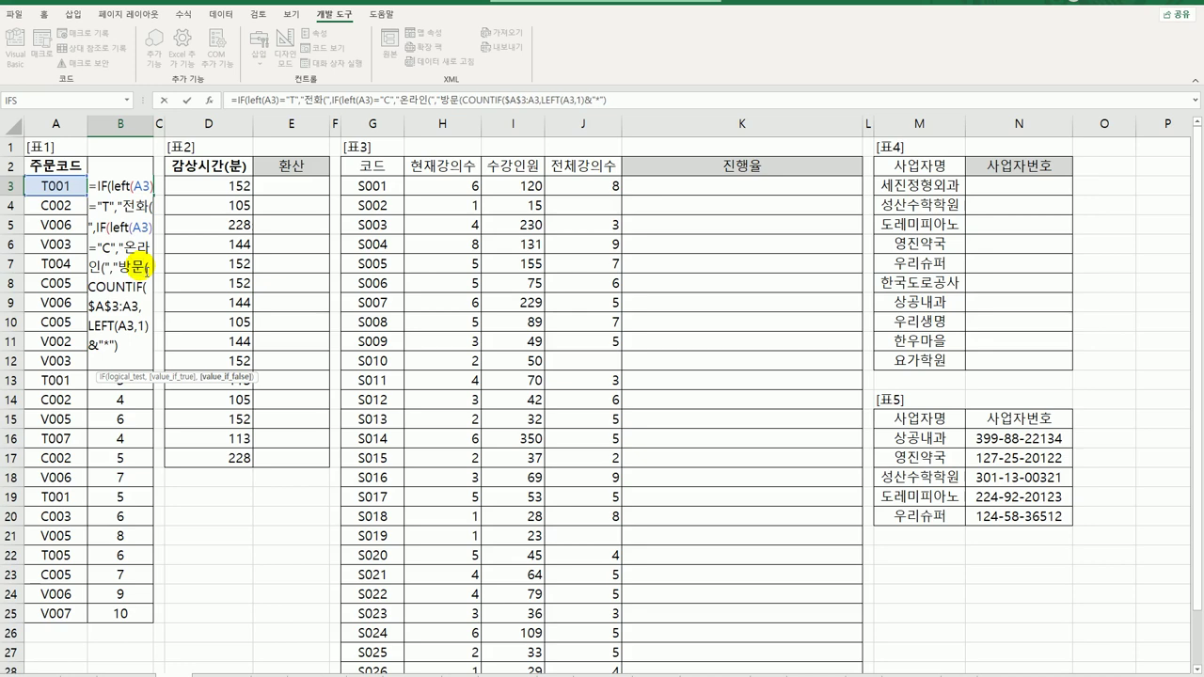
pyautogui.write('"')
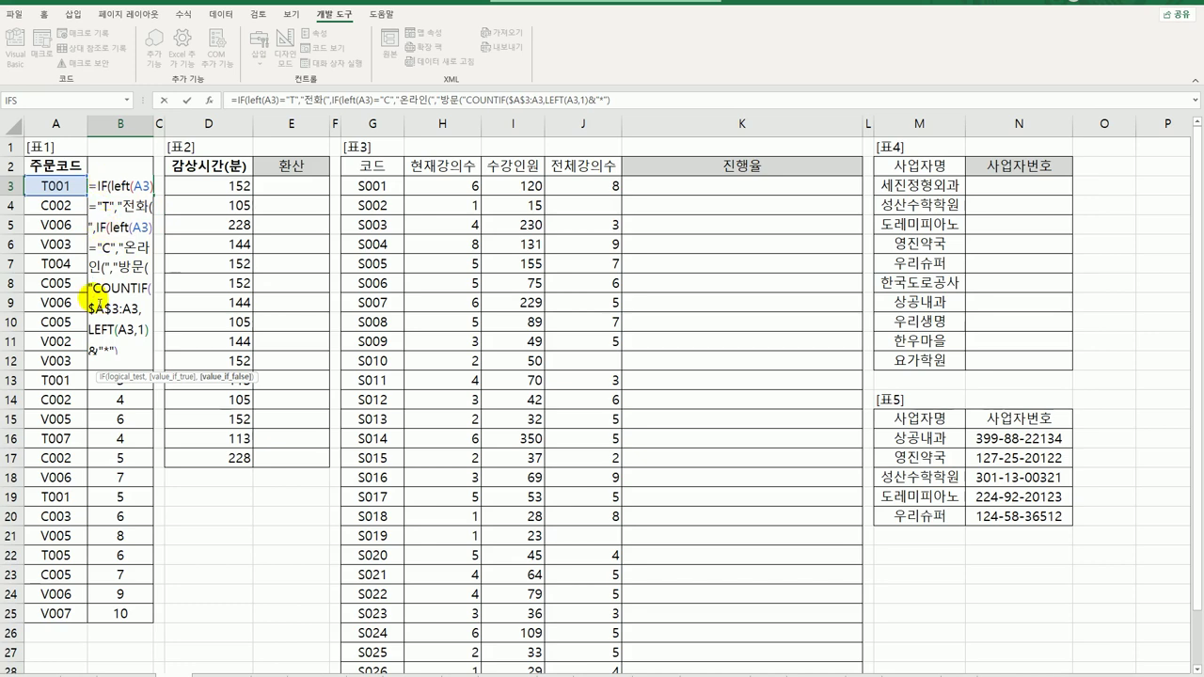
pyautogui.write(')')
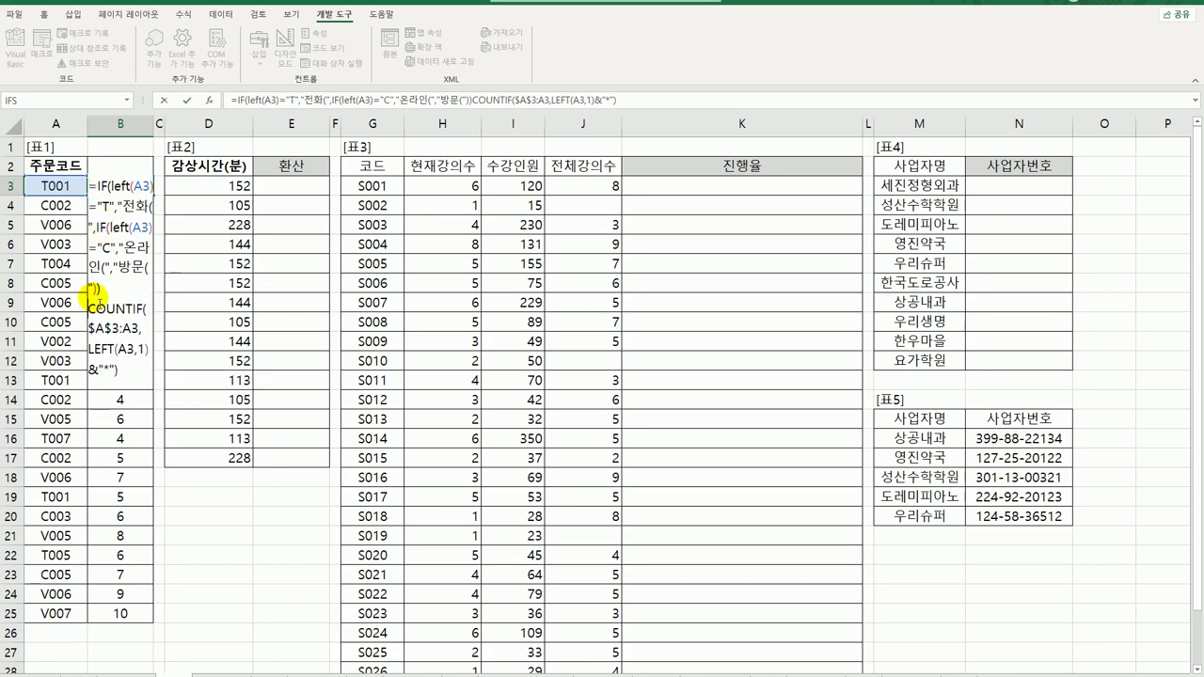
pyautogui.write('&')
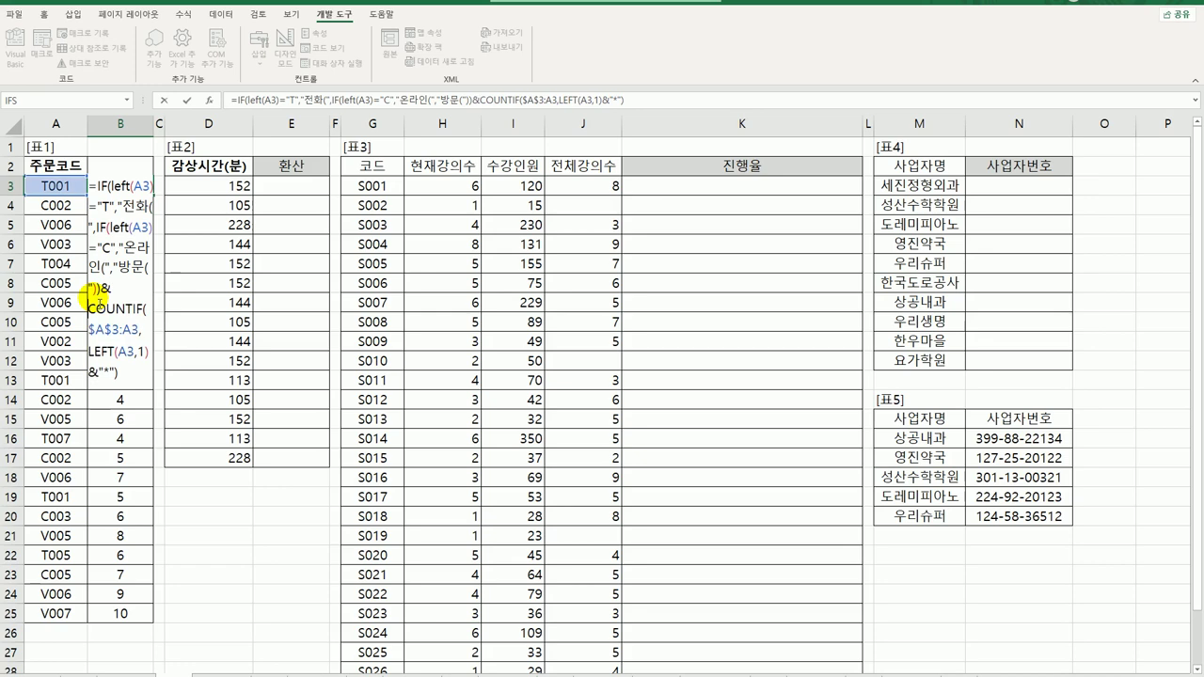
# Step: Commit the 주문방법 formula in B3 and copy it down through B25
pyautogui.press('Return')
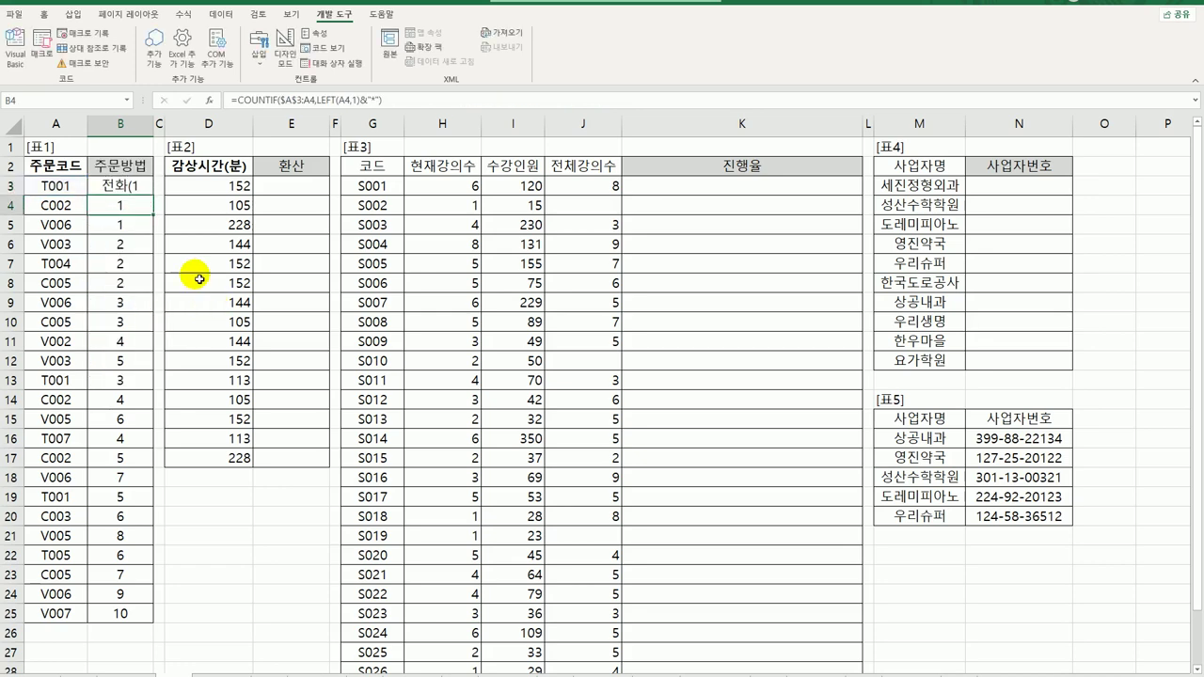
pyautogui.click(140, 190)
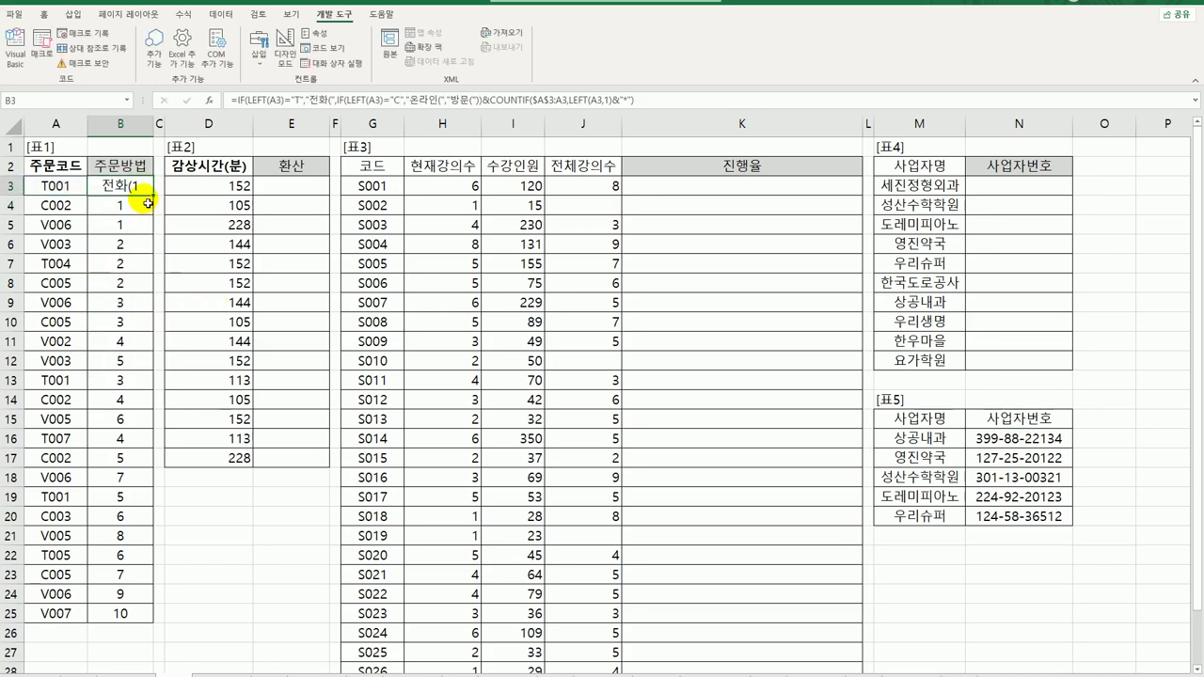
pyautogui.moveTo(152, 198); pyautogui.dragTo(141, 624)
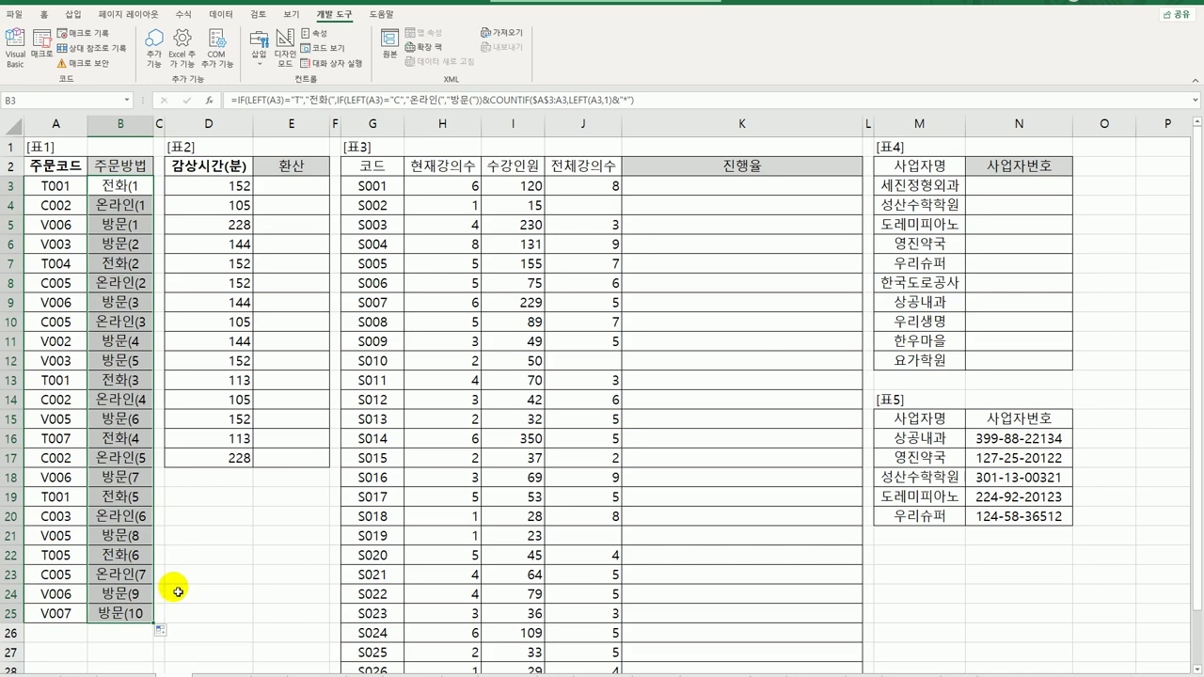
# Step: Append &")" to the end of B3's formula and copy the corrected formula down through B25
pyautogui.click(132, 189)
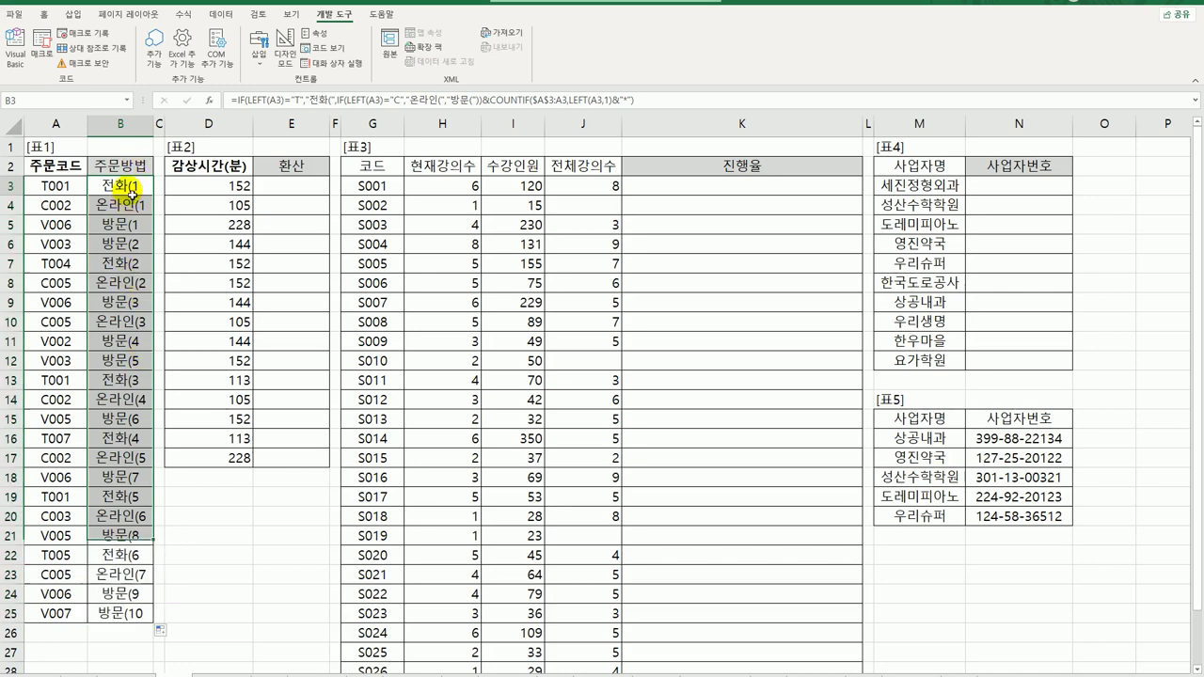
pyautogui.doubleClick(131, 189)
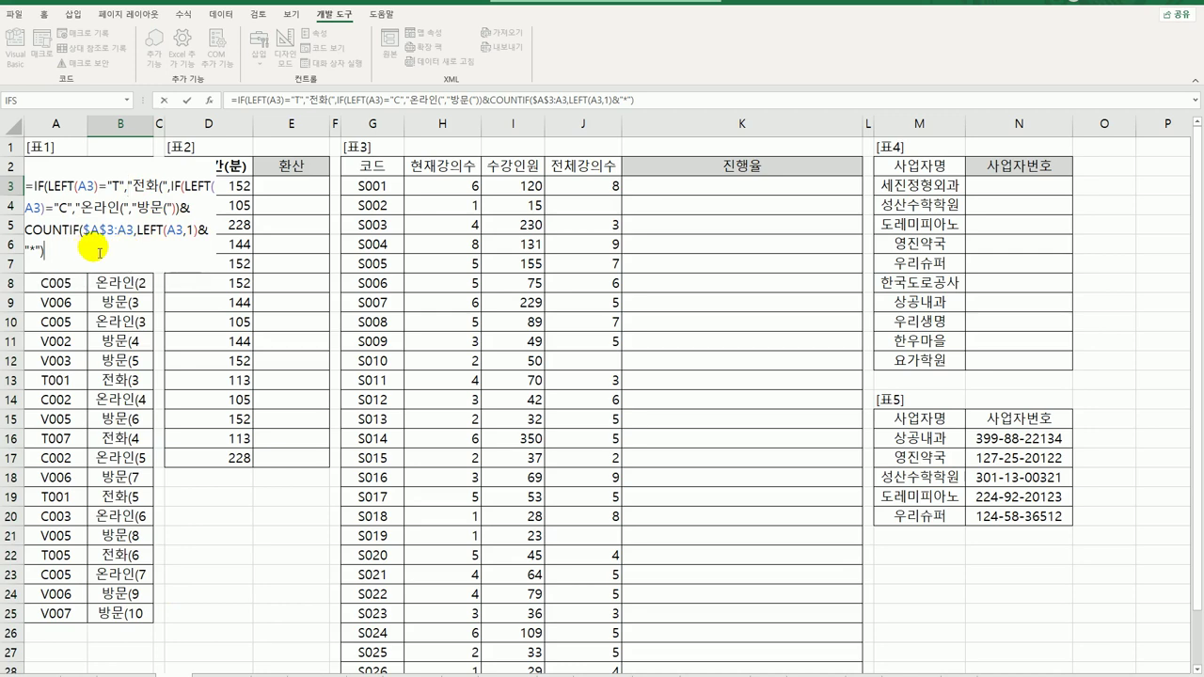
pyautogui.write('&')
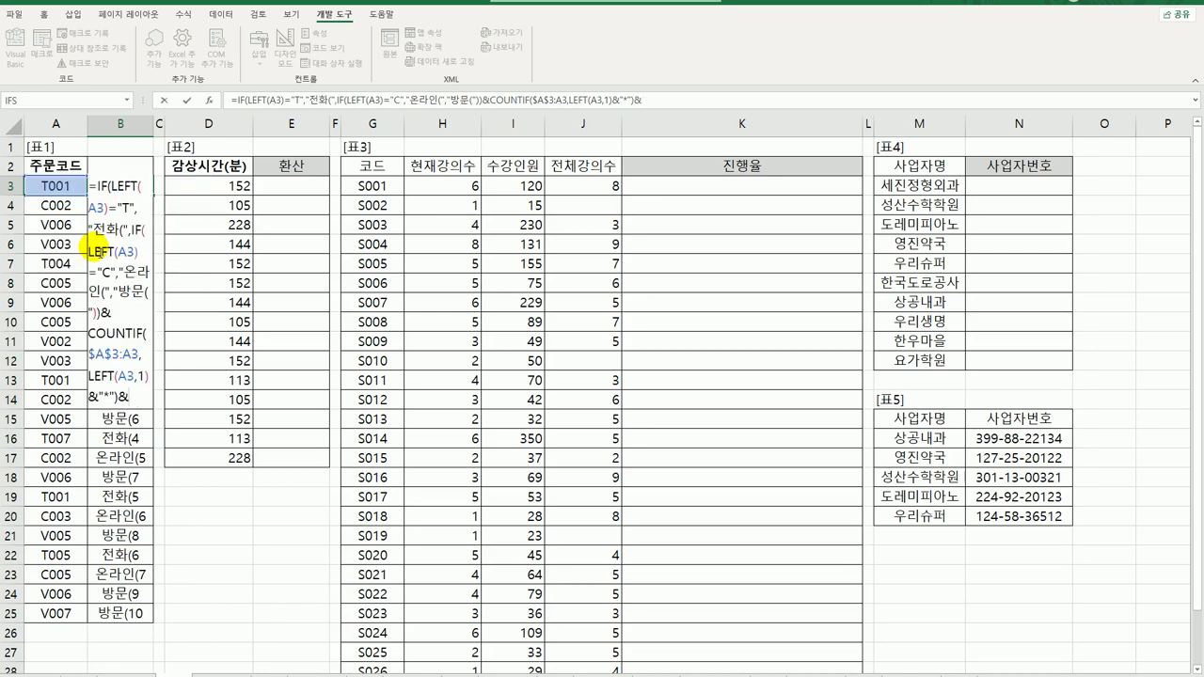
pyautogui.write('")')
pyautogui.press('Return')
pyautogui.click(148, 191)
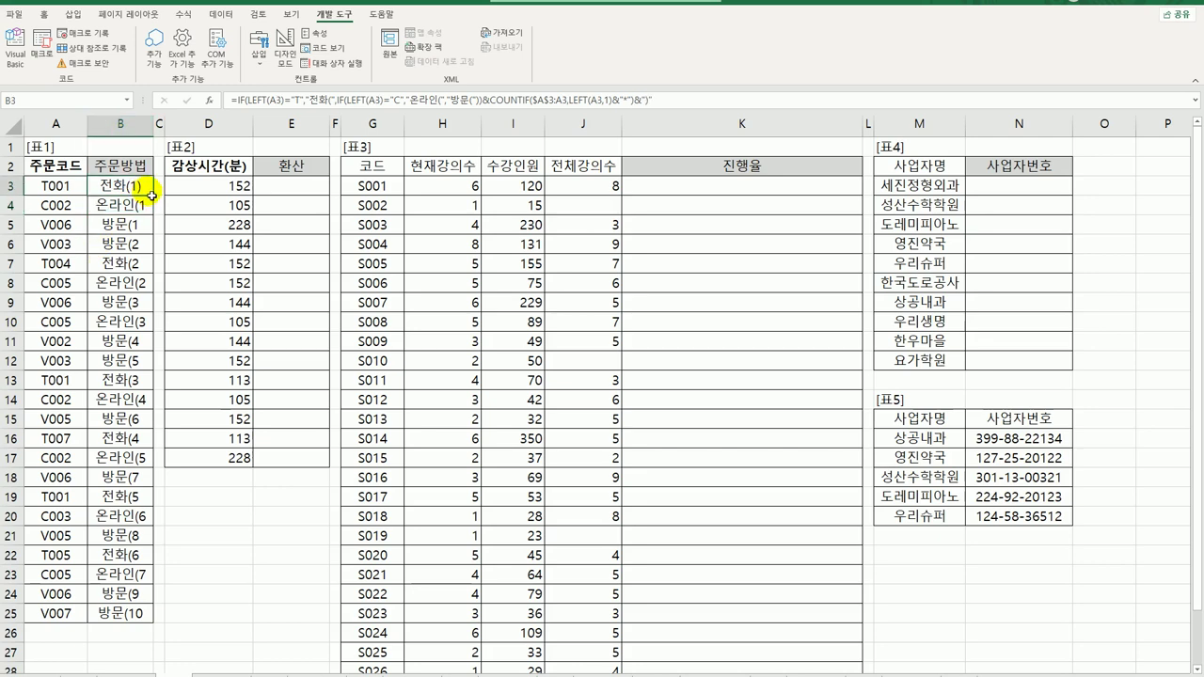
pyautogui.moveTo(160, 200); pyautogui.dragTo(156, 616)
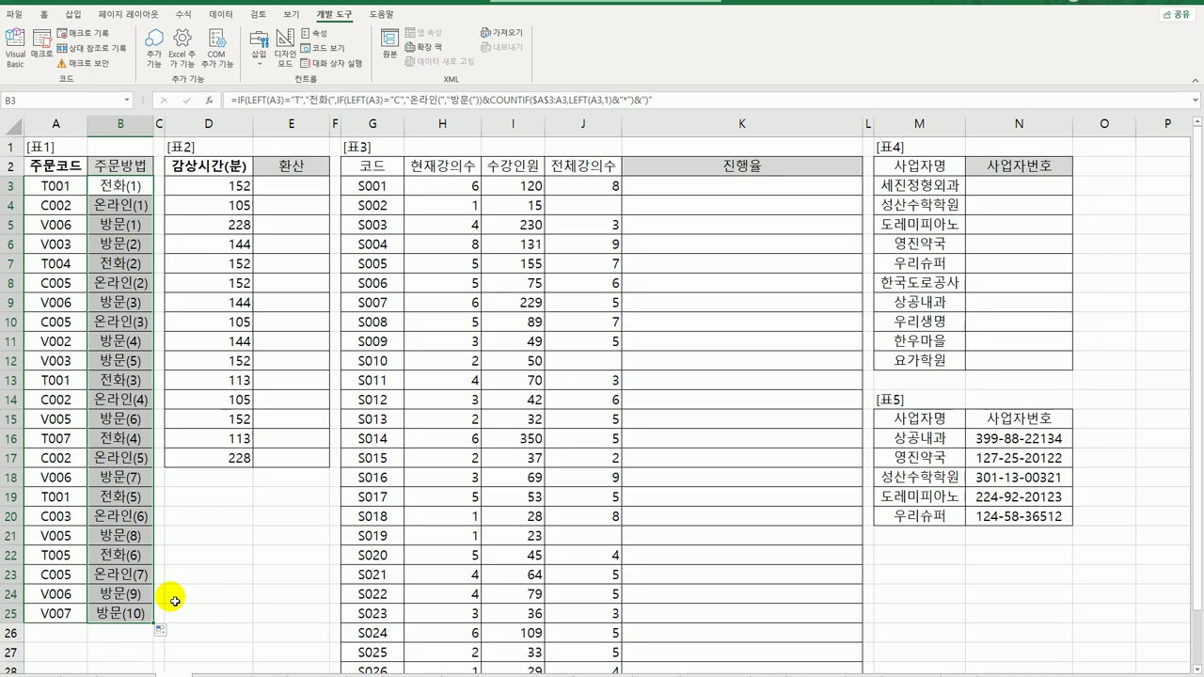
# Step: Clear the 주문방법 results in B3:B25 and start a new IF formula in B3
pyautogui.press('Delete')
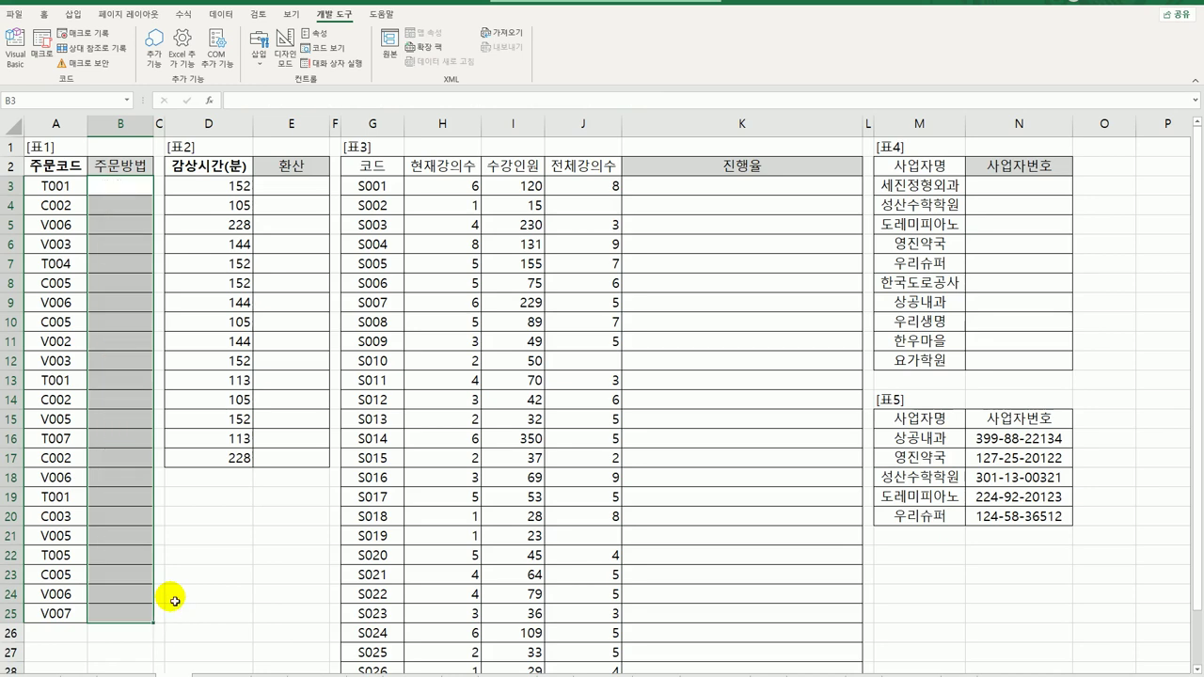
pyautogui.click(143, 189)
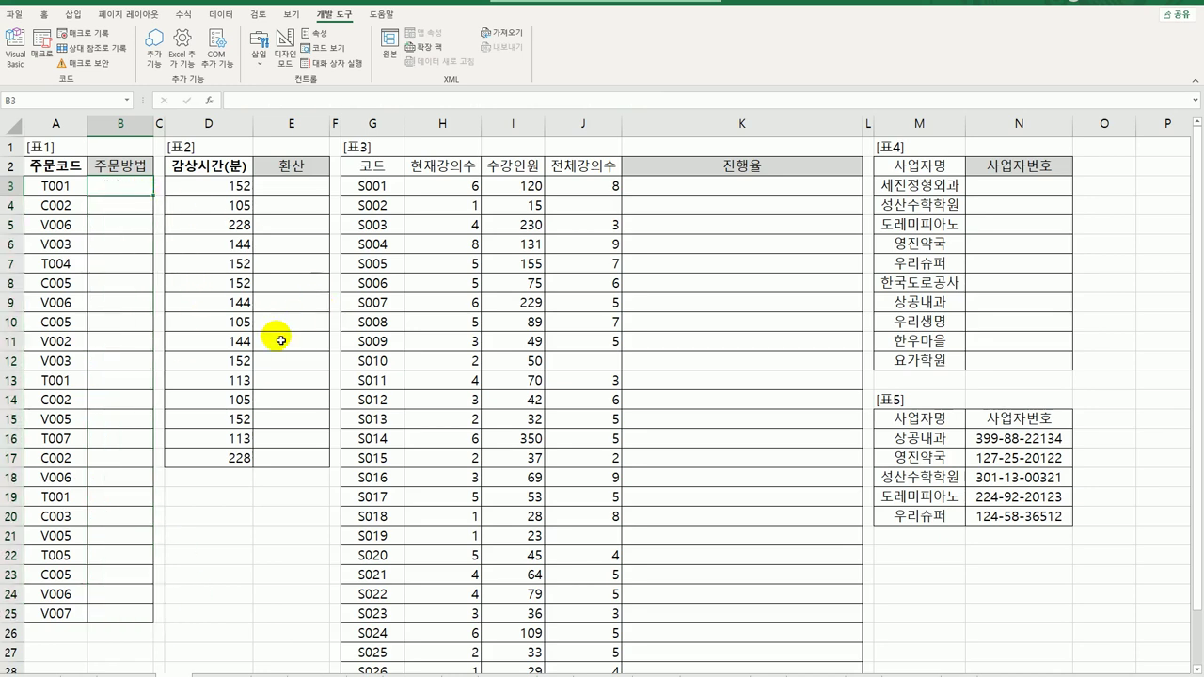
pyautogui.write('=')
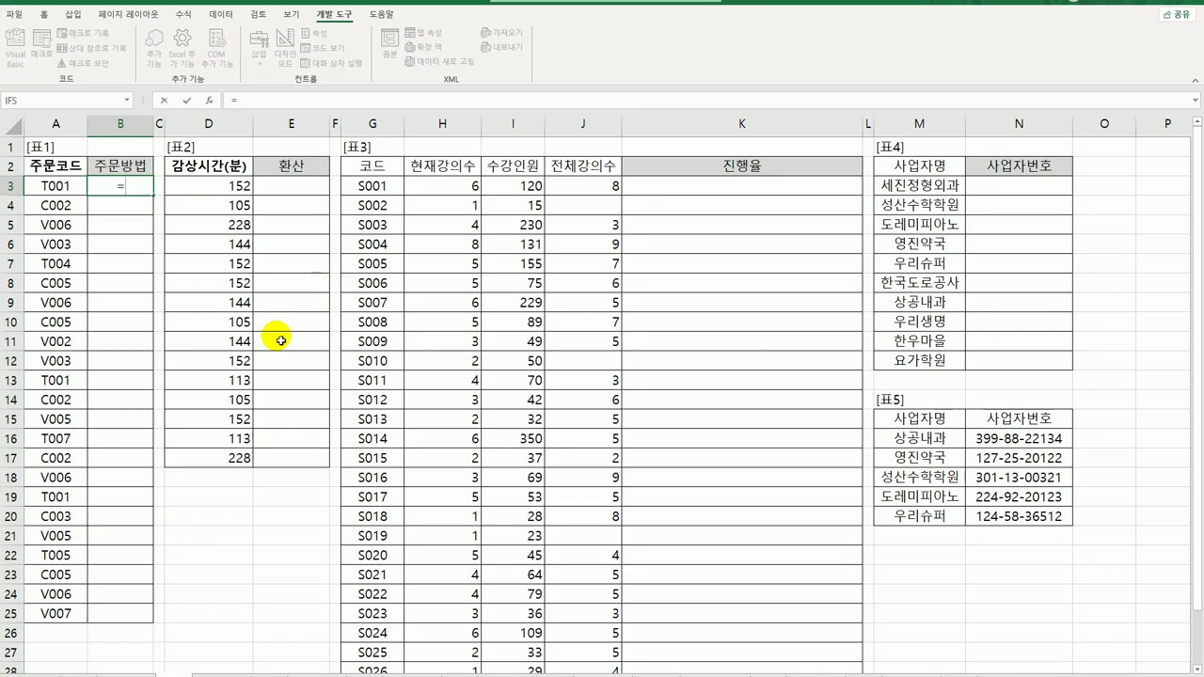
pyautogui.write('IF(')
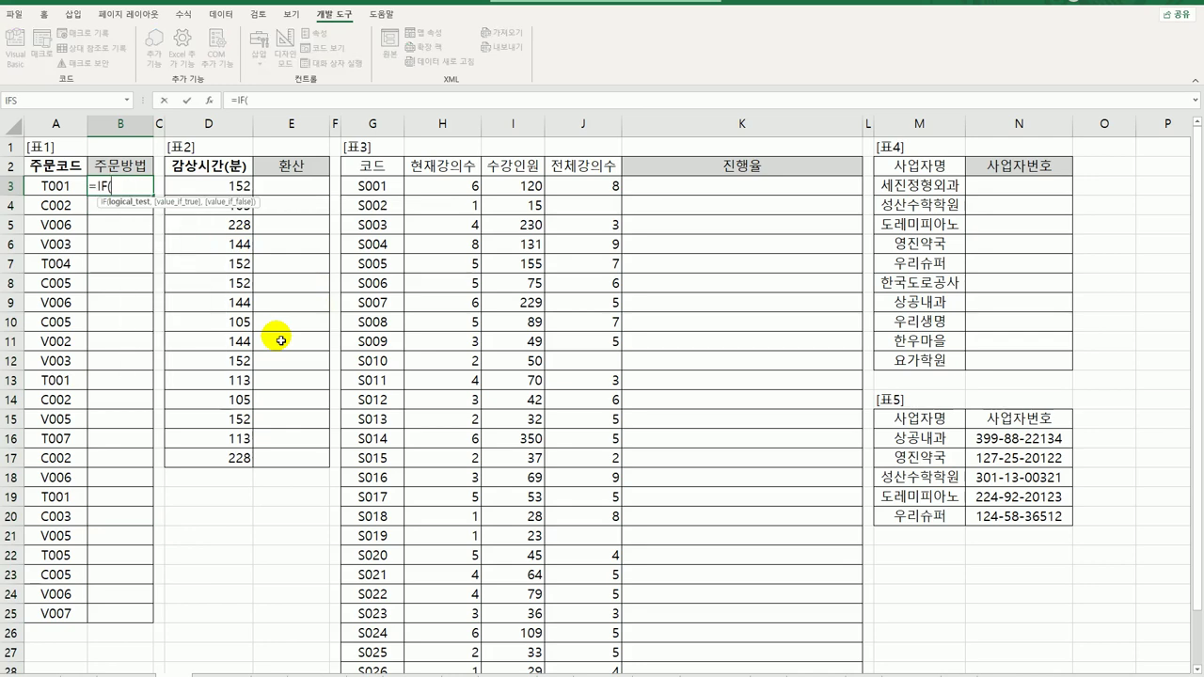
# Step: Make LEFT(A3)="T" the logical test of B3's IF formula
pyautogui.write('left')
pyautogui.press('Return')
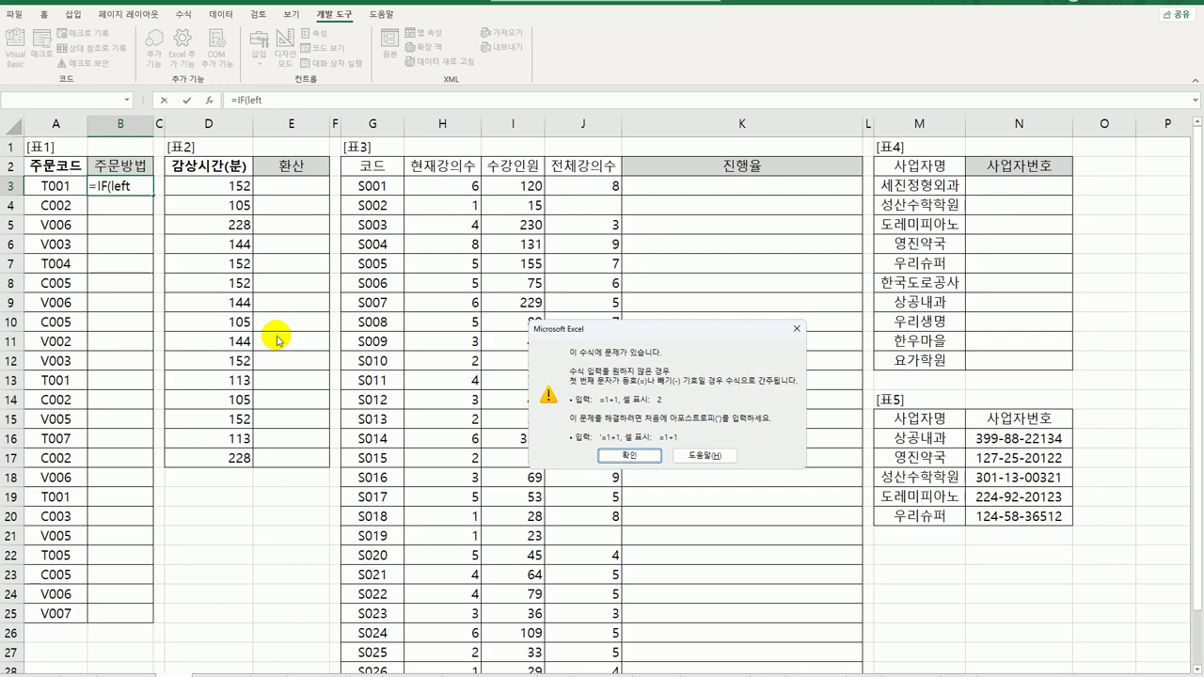
pyautogui.click(645, 456)
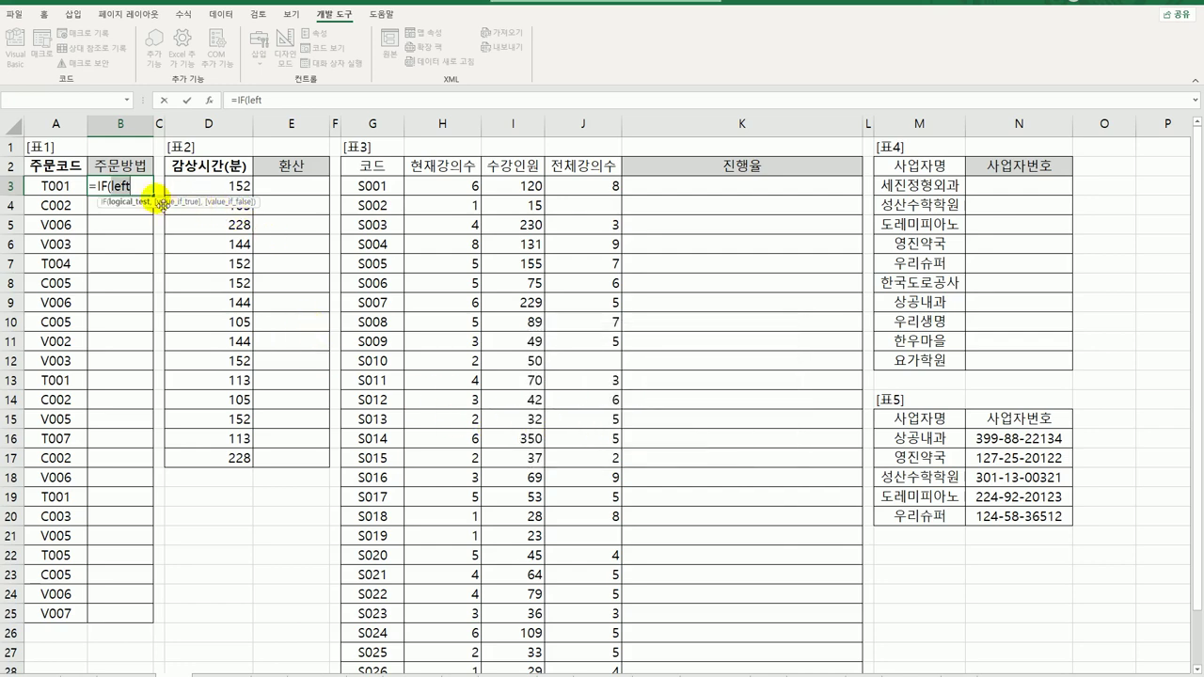
pyautogui.click(146, 193)
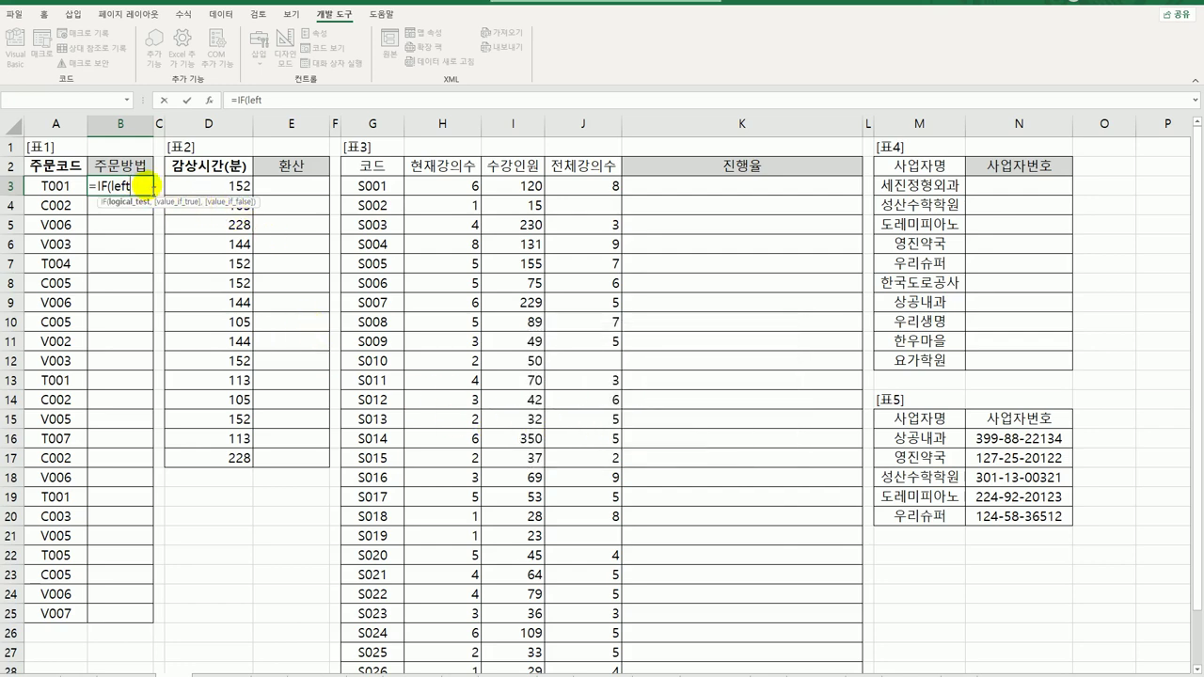
pyautogui.write('(')
pyautogui.click(58, 185)
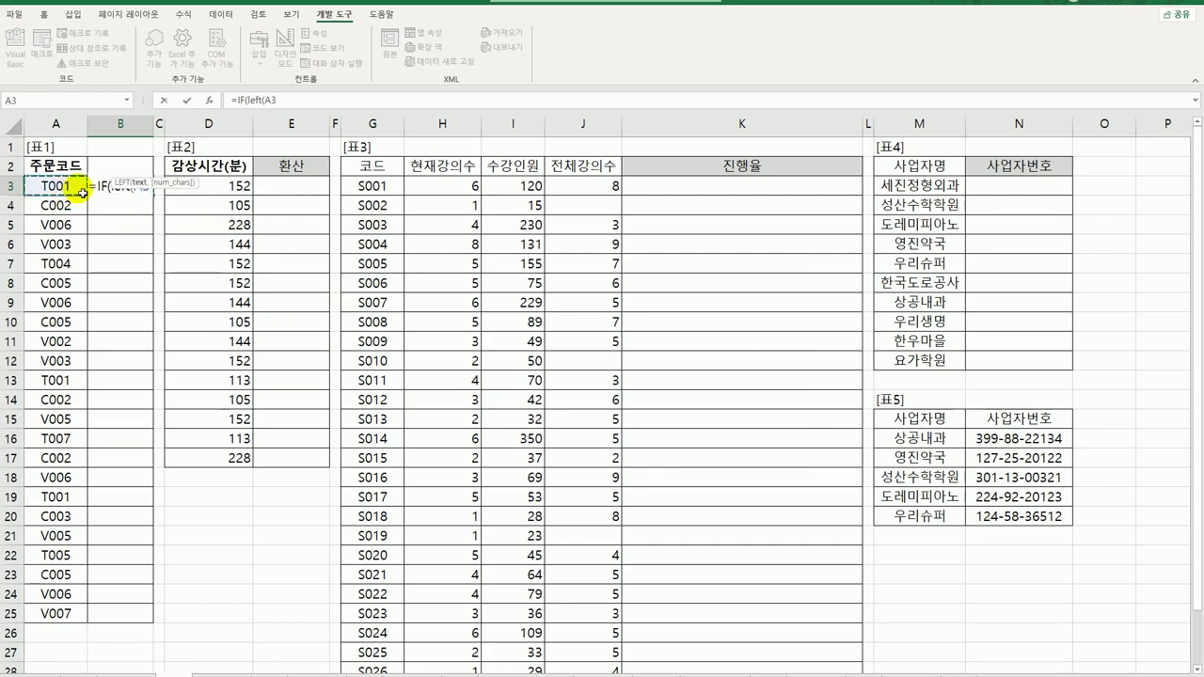
pyautogui.write(')')
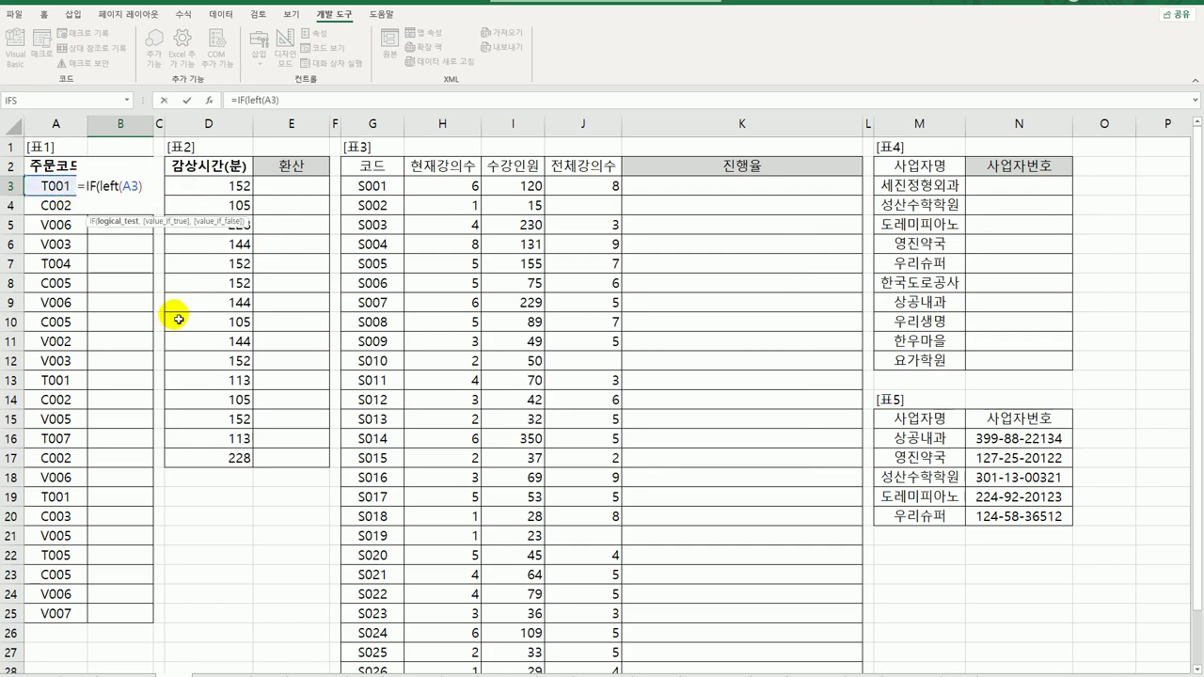
pyautogui.write('="')
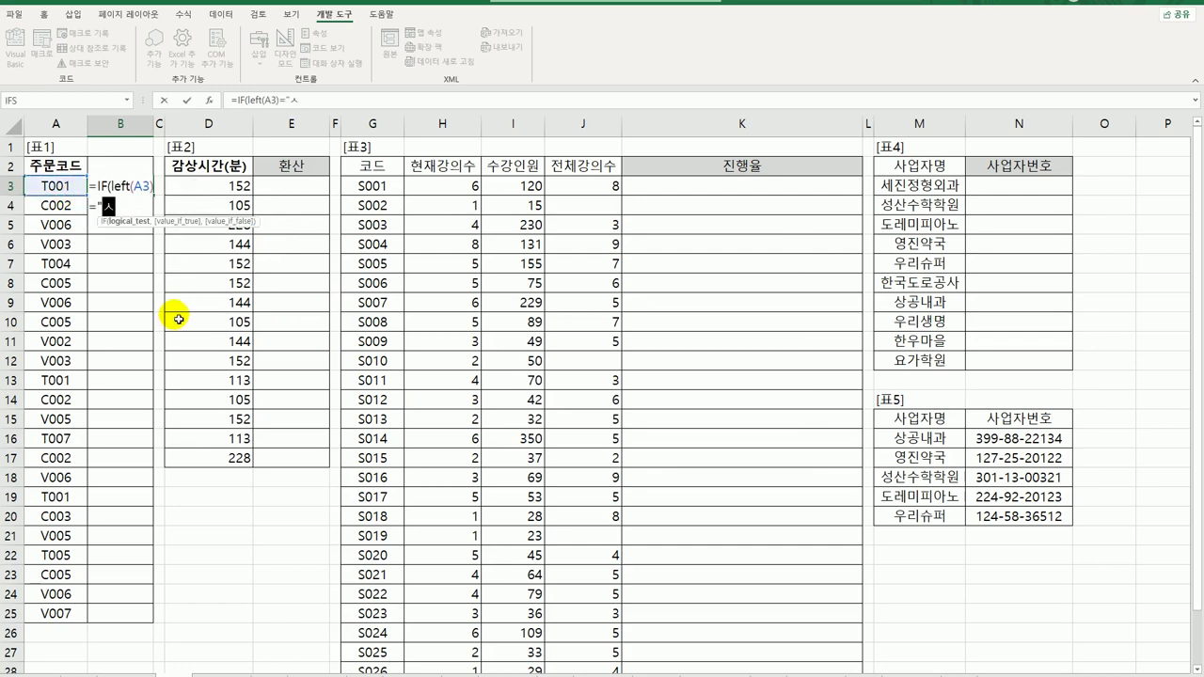
pyautogui.write('T')
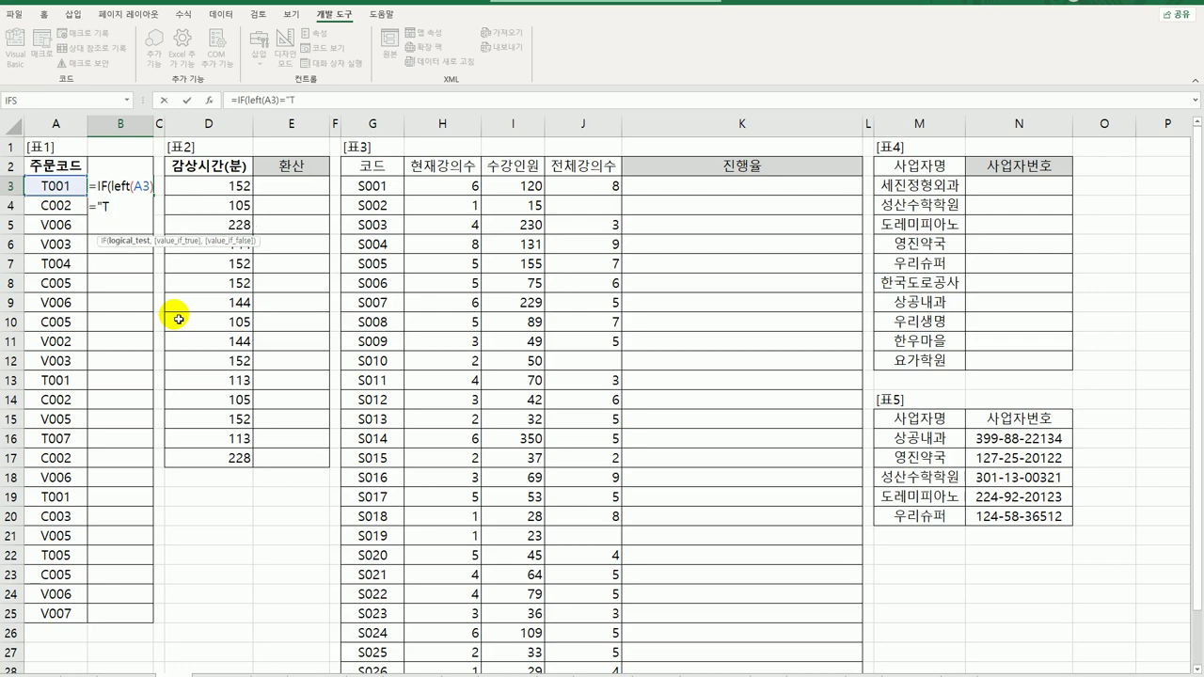
# Step: Begin the true value with "전화(" joined by & to a COUNTIF over the range $A$3:A3
pyautogui.write('","전화(')
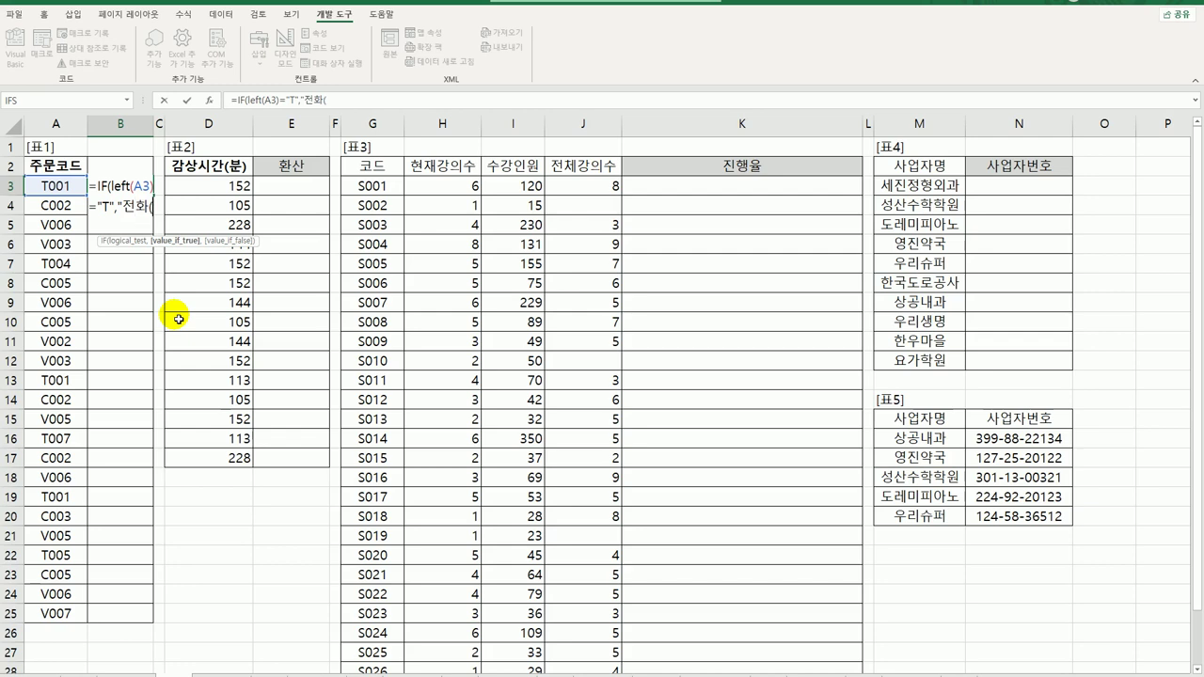
pyautogui.write('"')
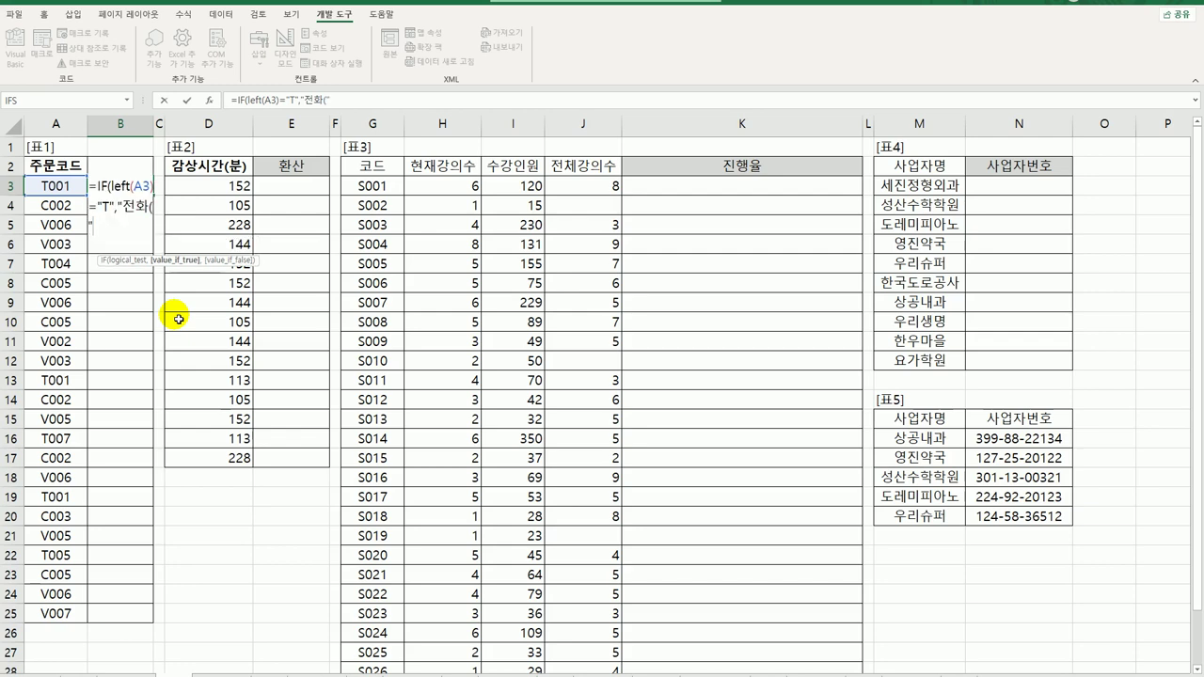
pyautogui.write('&countif(')
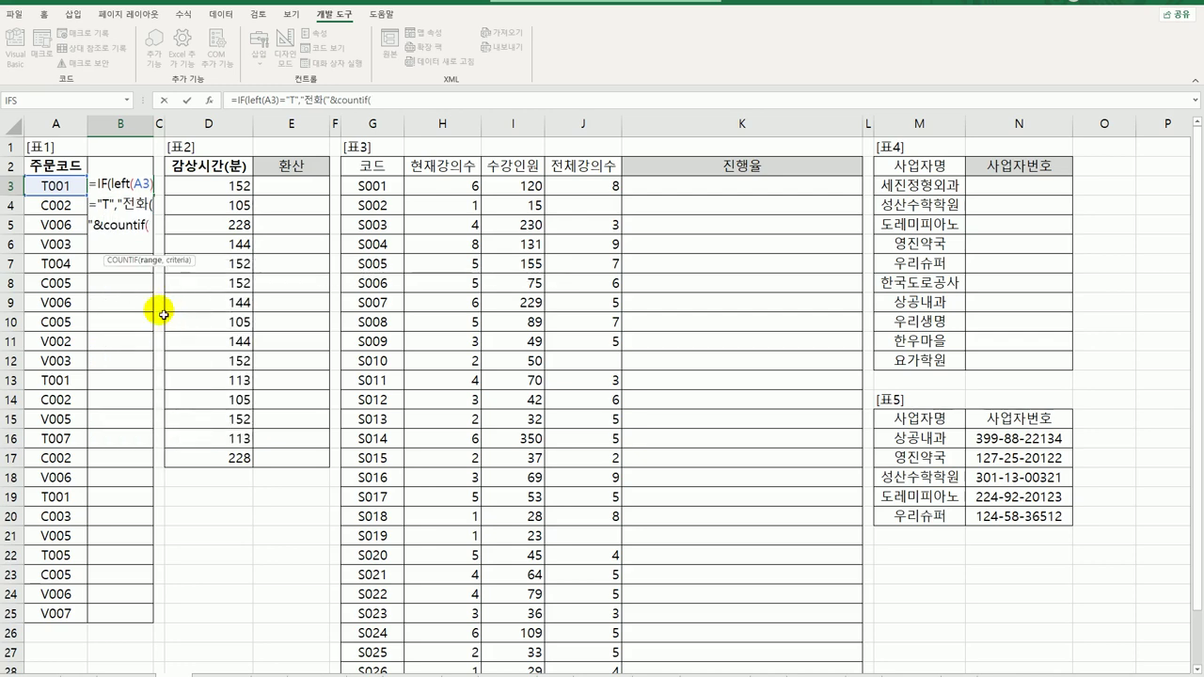
pyautogui.click(53, 185)
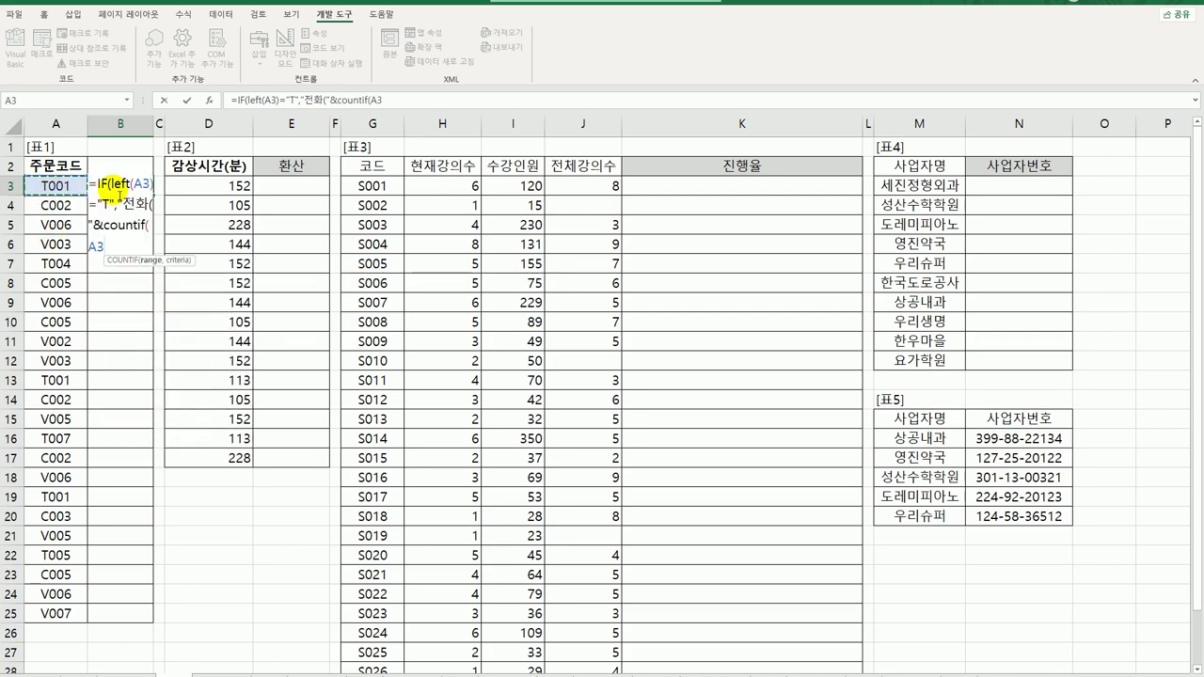
pyautogui.write(':A3')
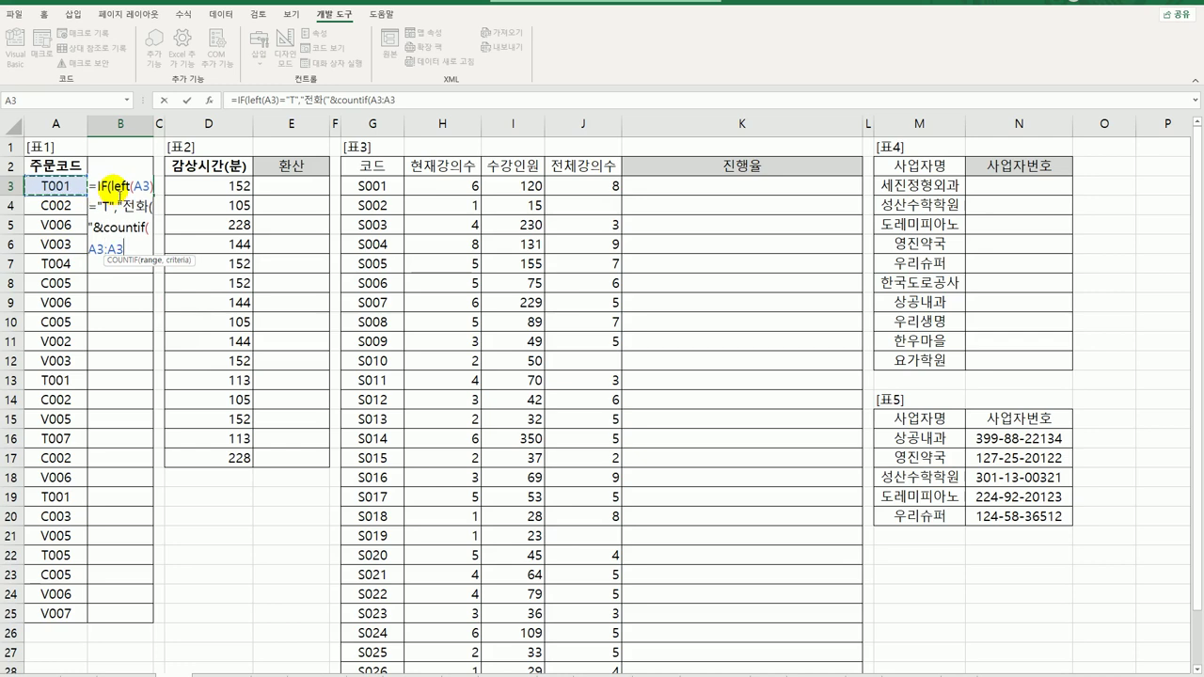
pyautogui.doubleClick(98, 250)
pyautogui.click(97, 249)
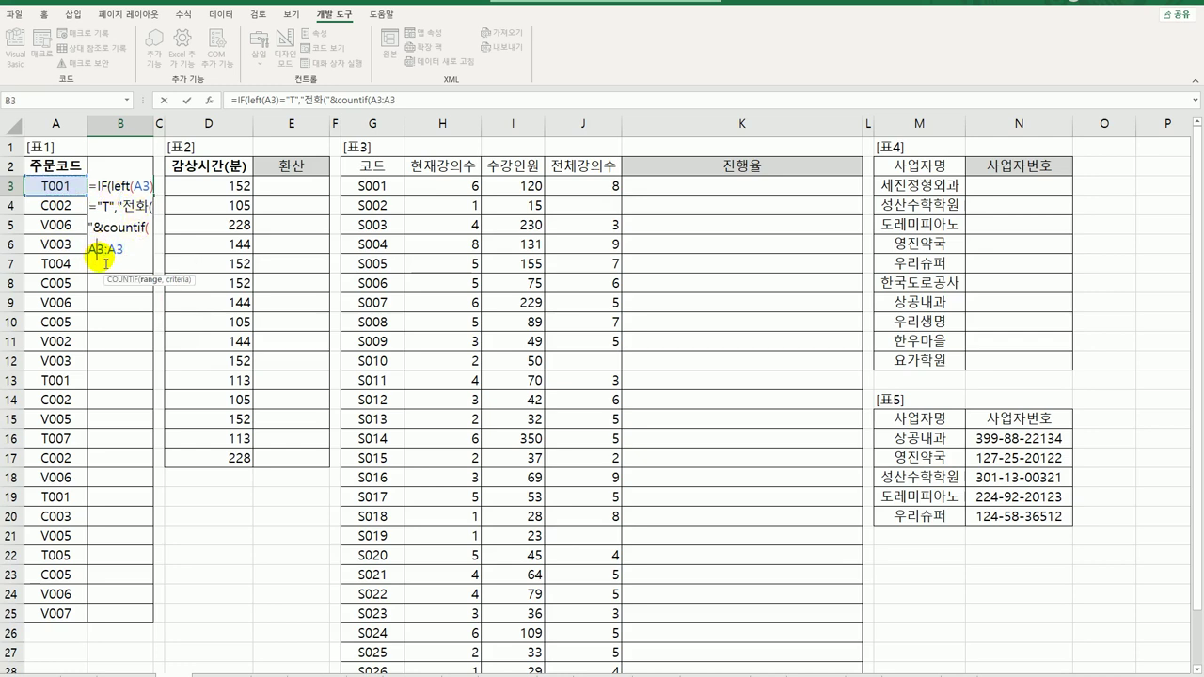
pyautogui.press('F4')
pyautogui.press('End')
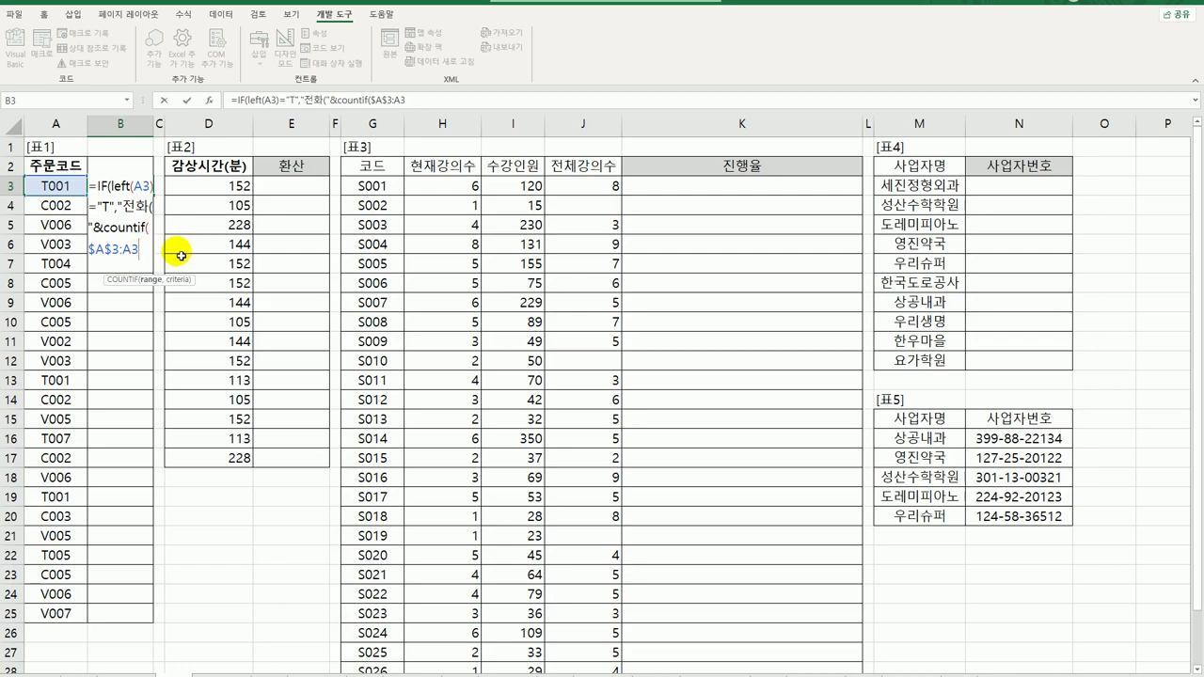
# Step: Give the COUNTIF the criterion "T*", append &")" to the true value and open the false-value argument
pyautogui.write(',"T*"')
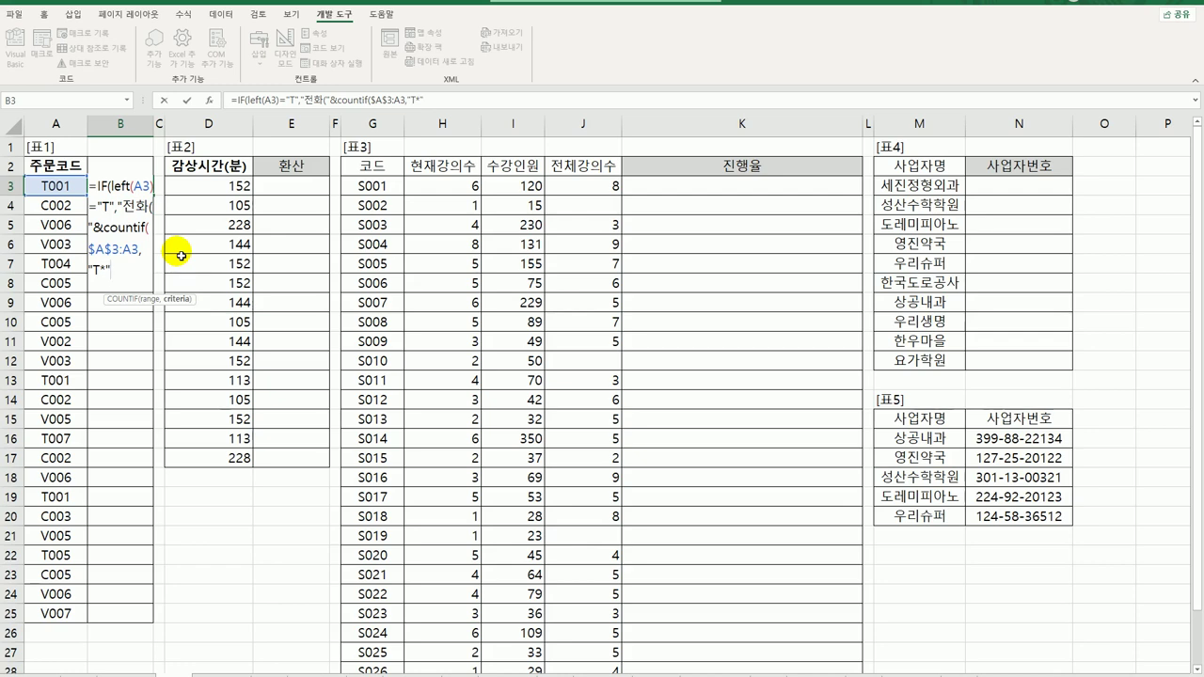
pyautogui.write(')')
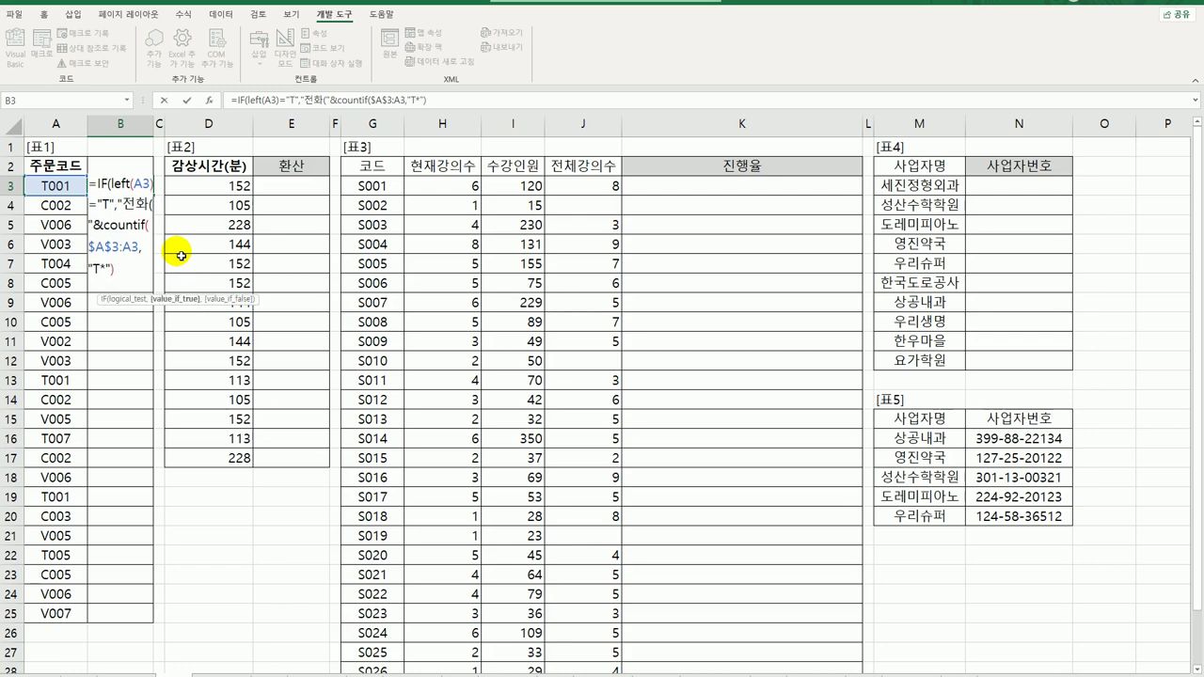
pyautogui.write('&')
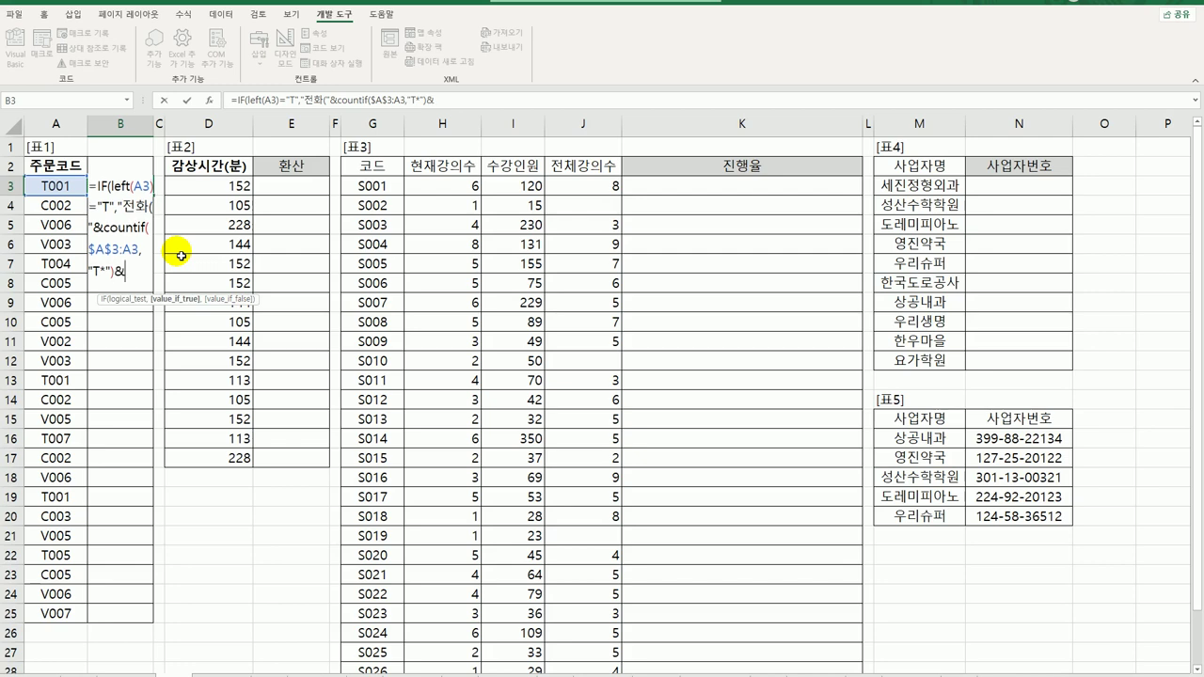
pyautogui.write('")')
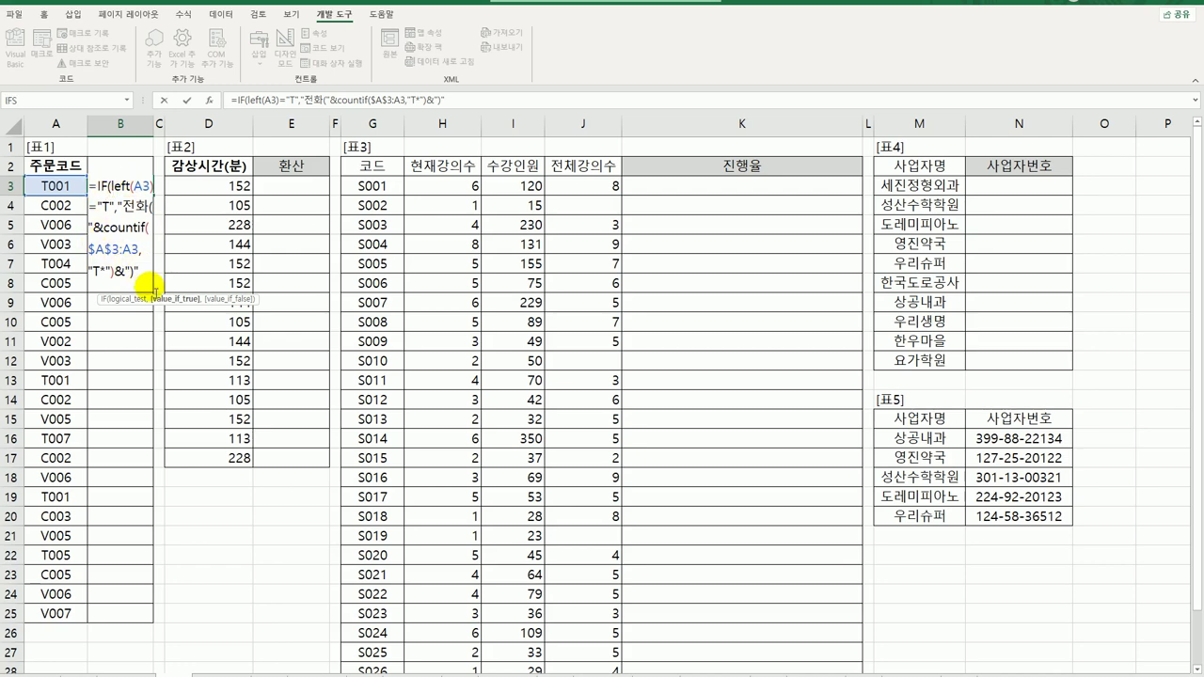
pyautogui.click(153, 278)
pyautogui.write(',')
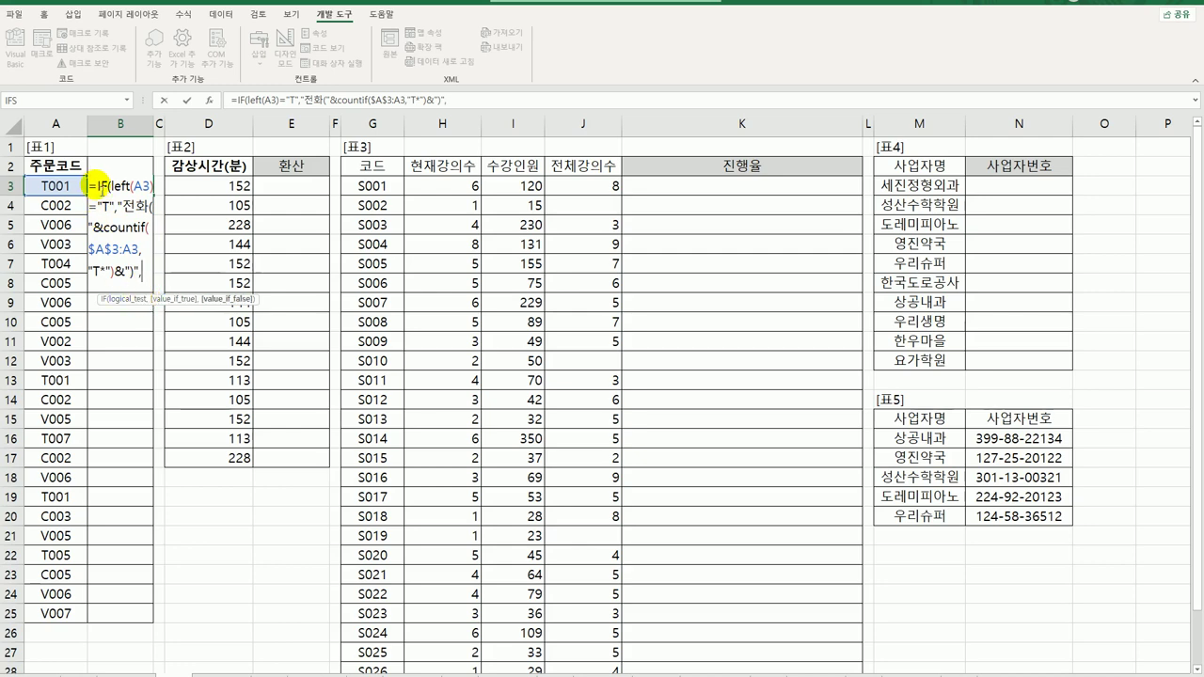
# Step: Nest a copy of the whole IF part as the false value, with code "C" and result text "온라인("
pyautogui.moveTo(90, 185); pyautogui.dragTo(148, 277)
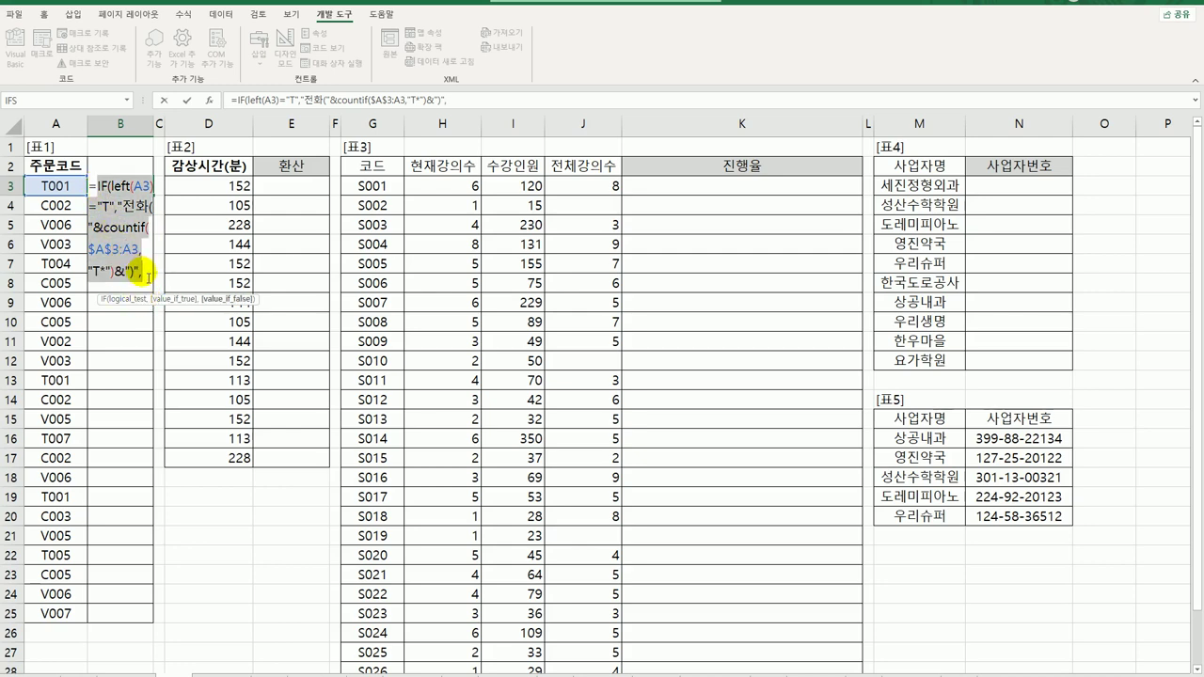
pyautogui.click(147, 277)
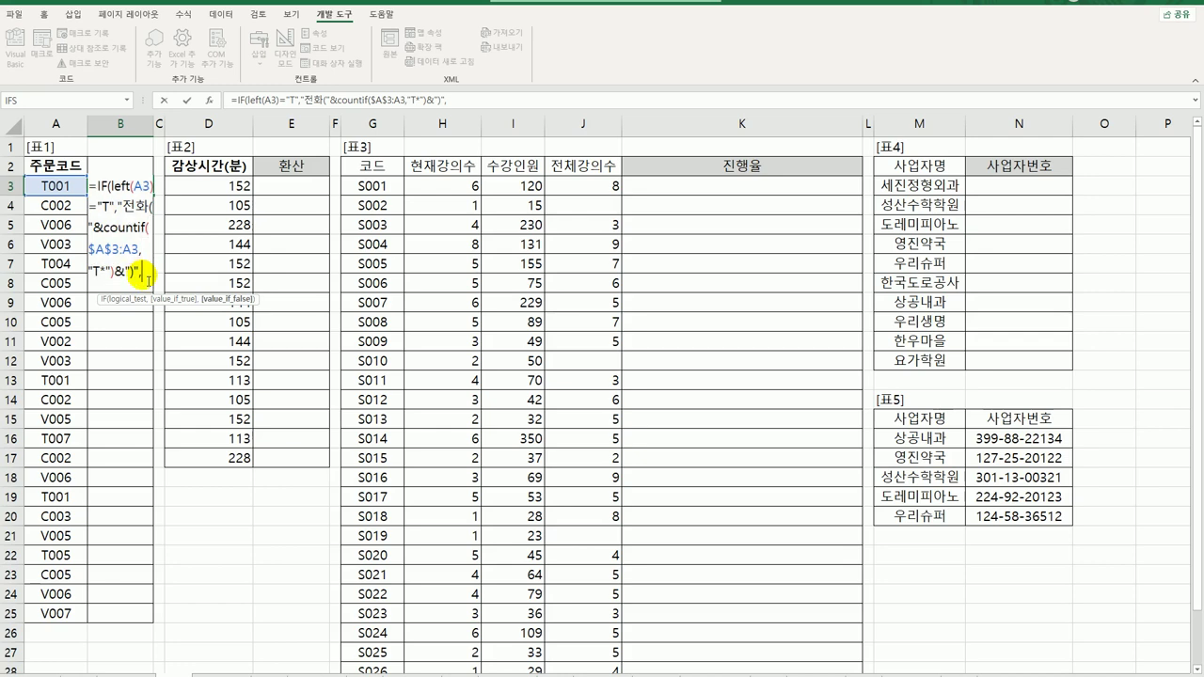
pyautogui.hotkey('ctrl', 'v')
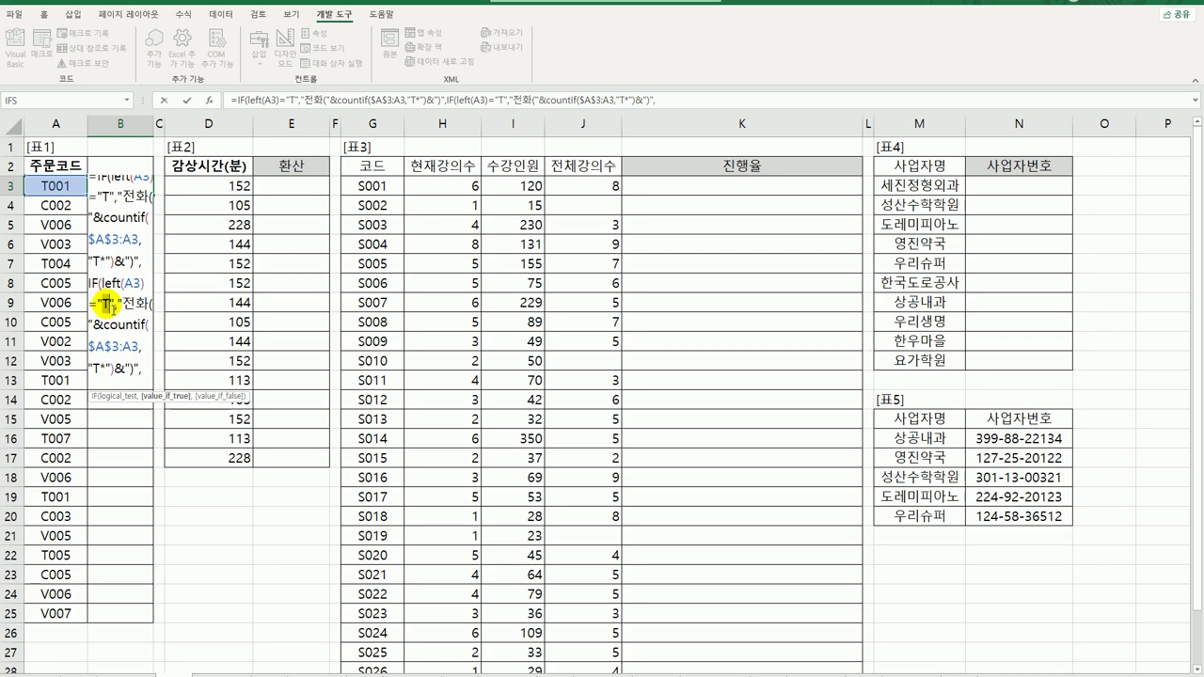
pyautogui.doubleClick(106, 304)
pyautogui.press('BackSpace')
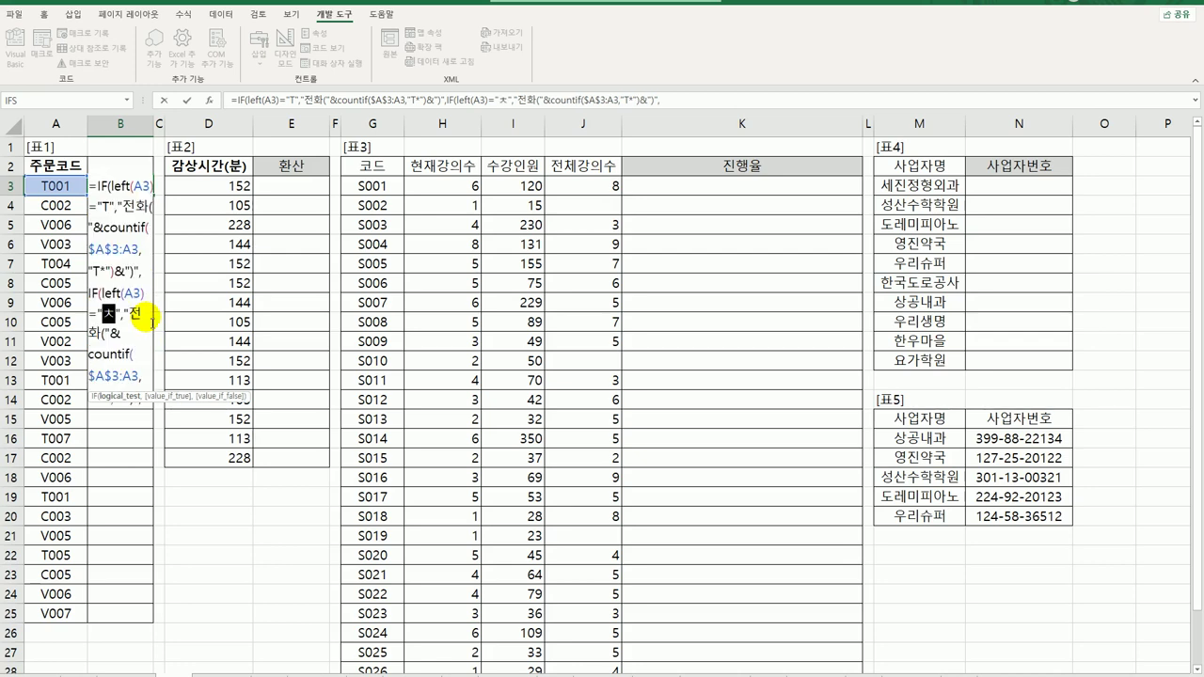
pyautogui.write('C')
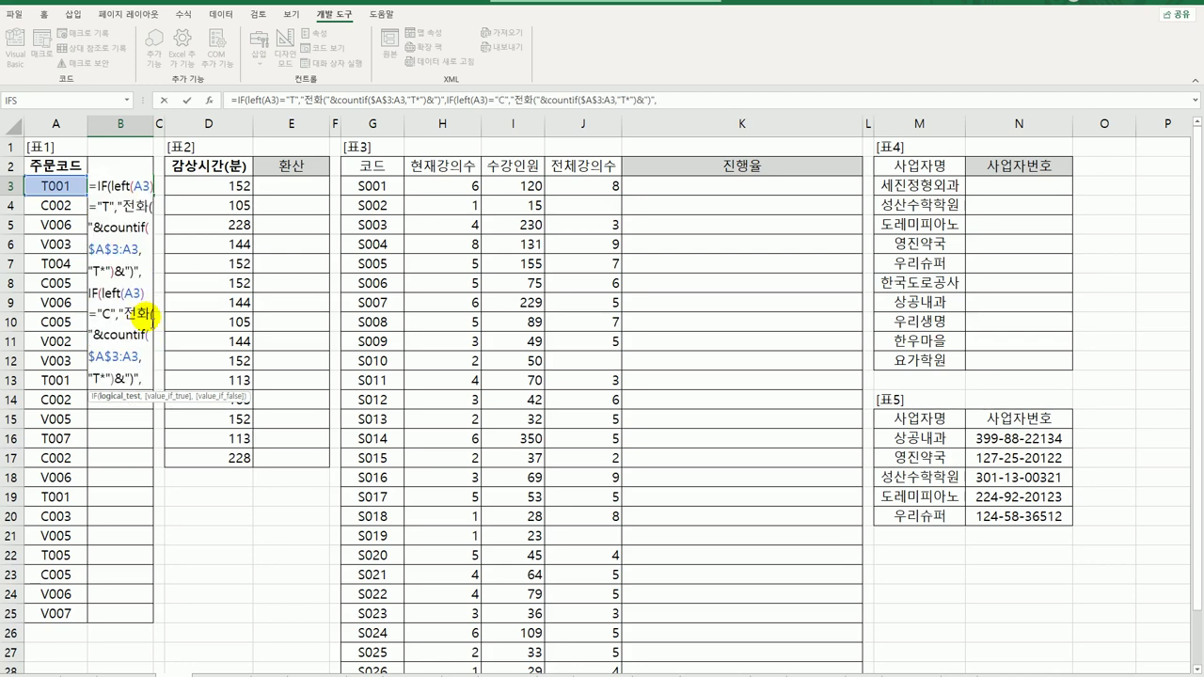
pyautogui.doubleClick(133, 316)
pyautogui.write('ㅇ온라인')
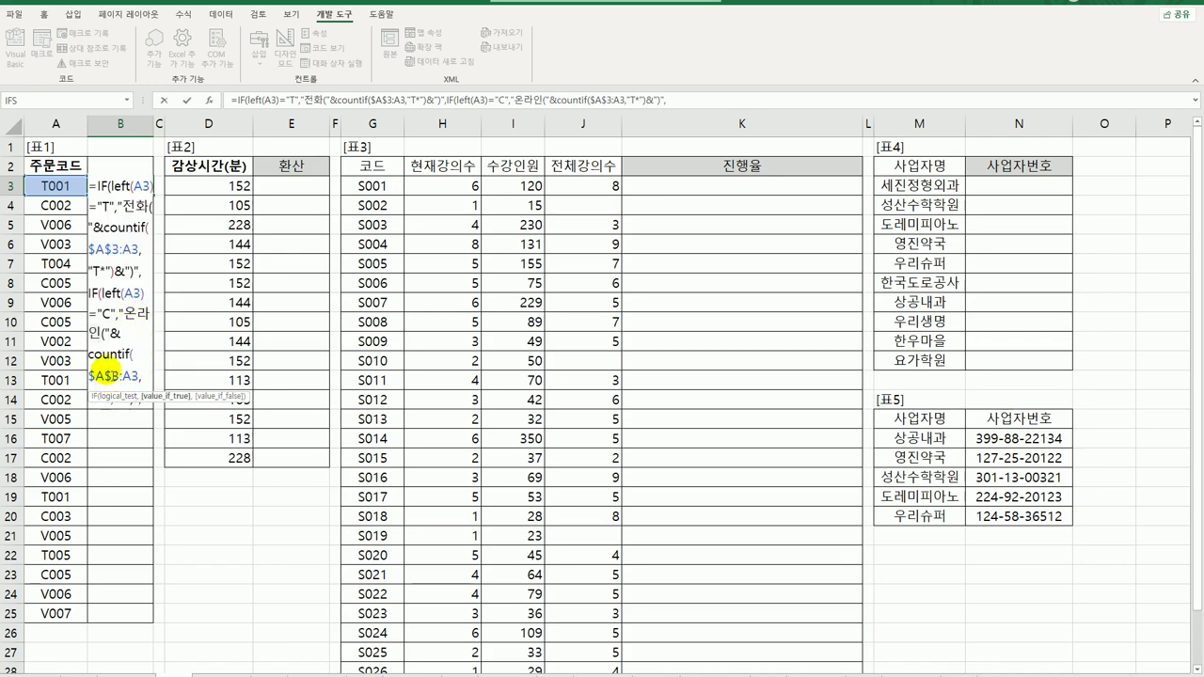
# Step: Change the nested IF's COUNTIF criterion to "C*"
pyautogui.click(121, 376)
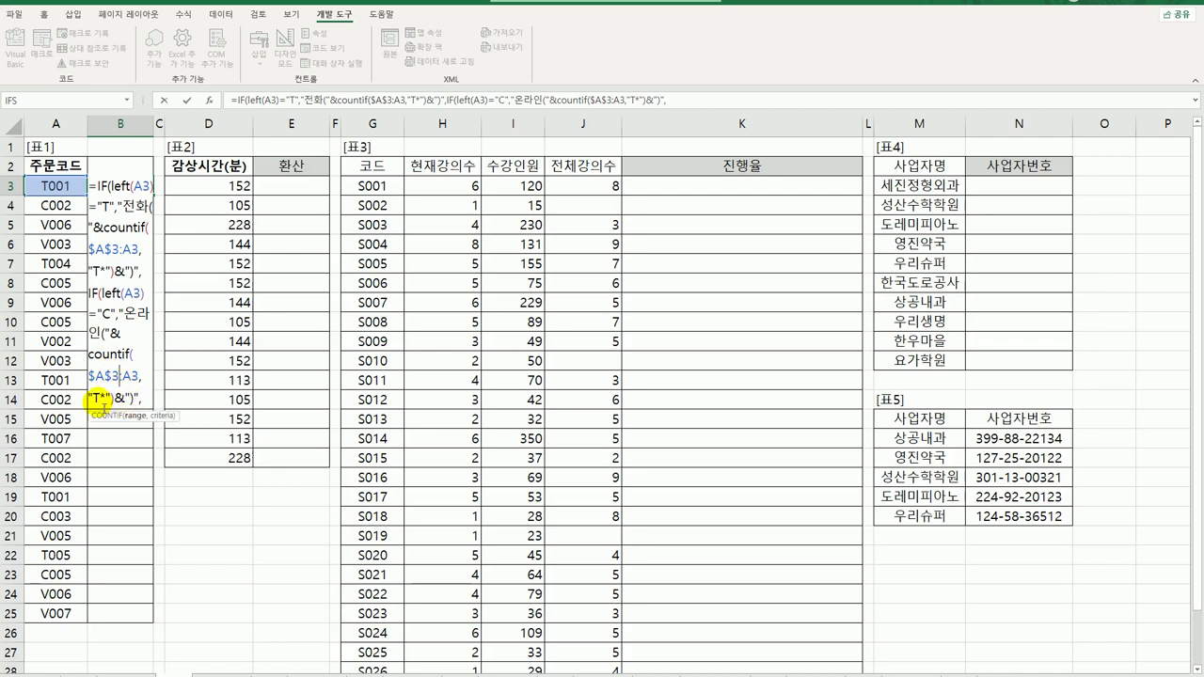
pyautogui.doubleClick(96, 399)
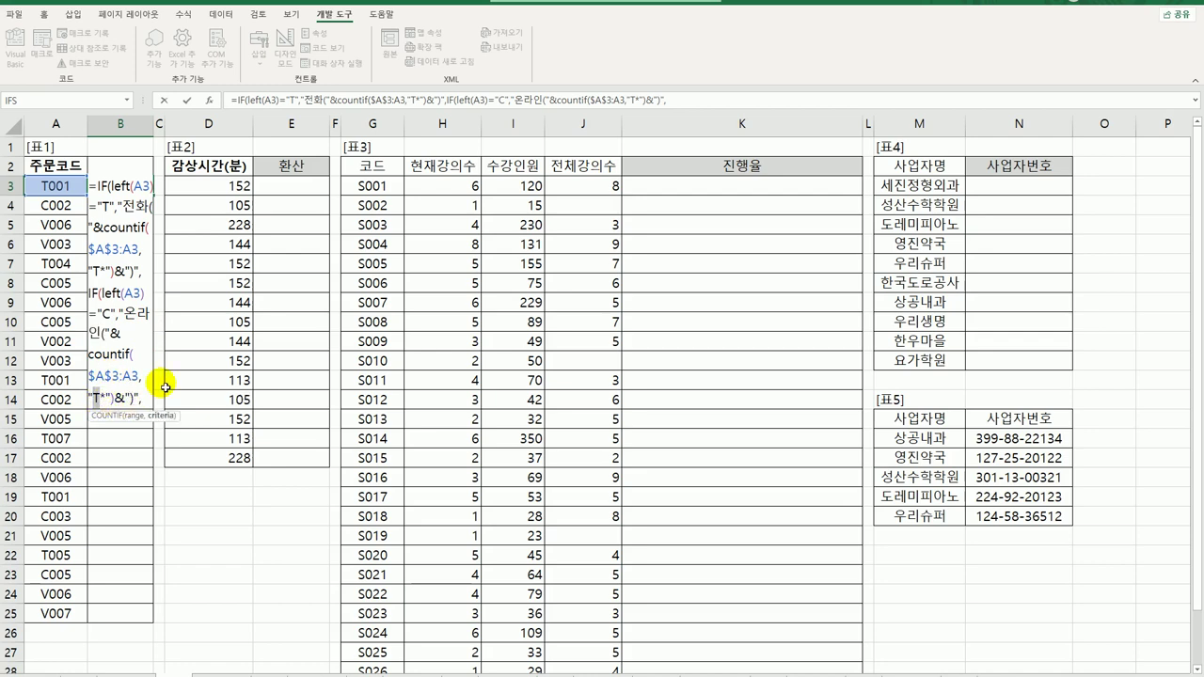
pyautogui.write('C')
pyautogui.press('End')
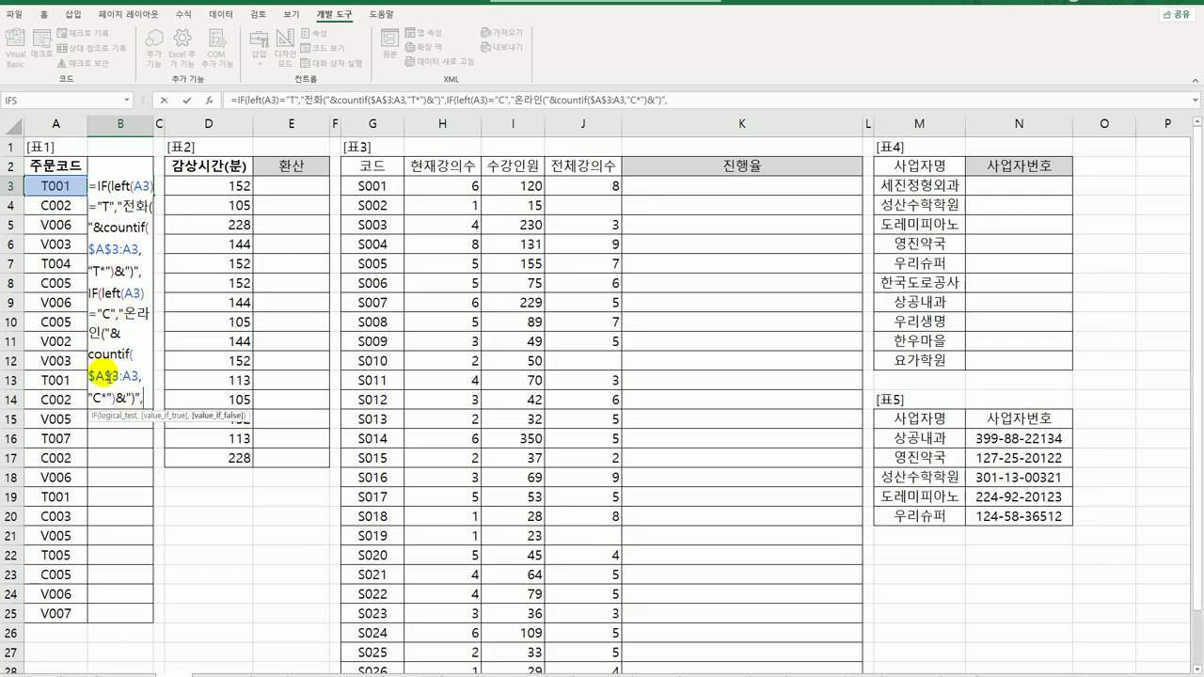
# Step: Copy the "온라인("&COUNTIF(…)&")" expression into the nested IF's false value
pyautogui.moveTo(124, 316); pyautogui.dragTo(154, 404)
pyautogui.hotkey('ctrl', 'c')
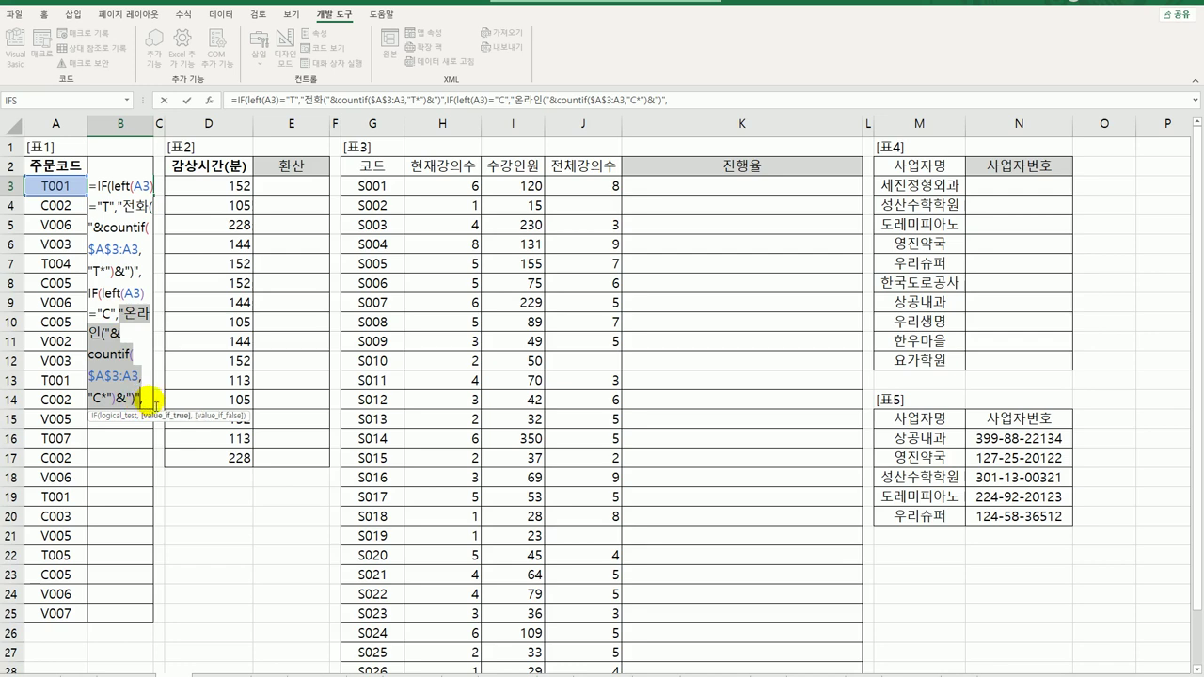
pyautogui.click(152, 403)
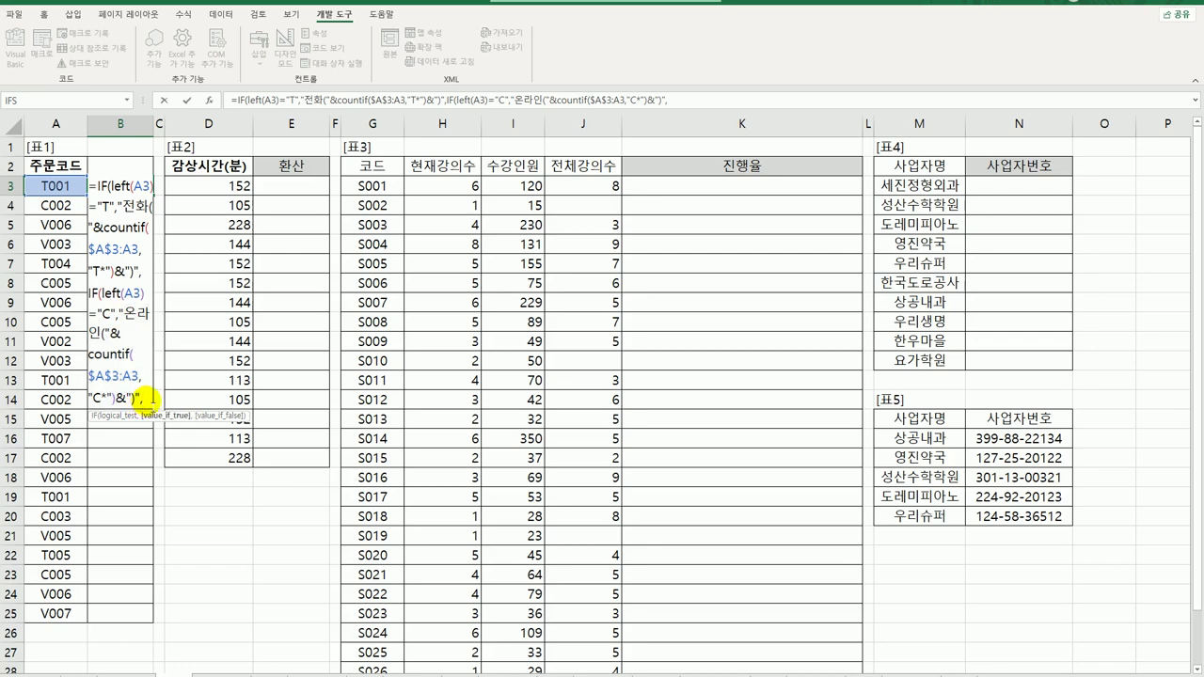
pyautogui.hotkey('ctrl', 'v')
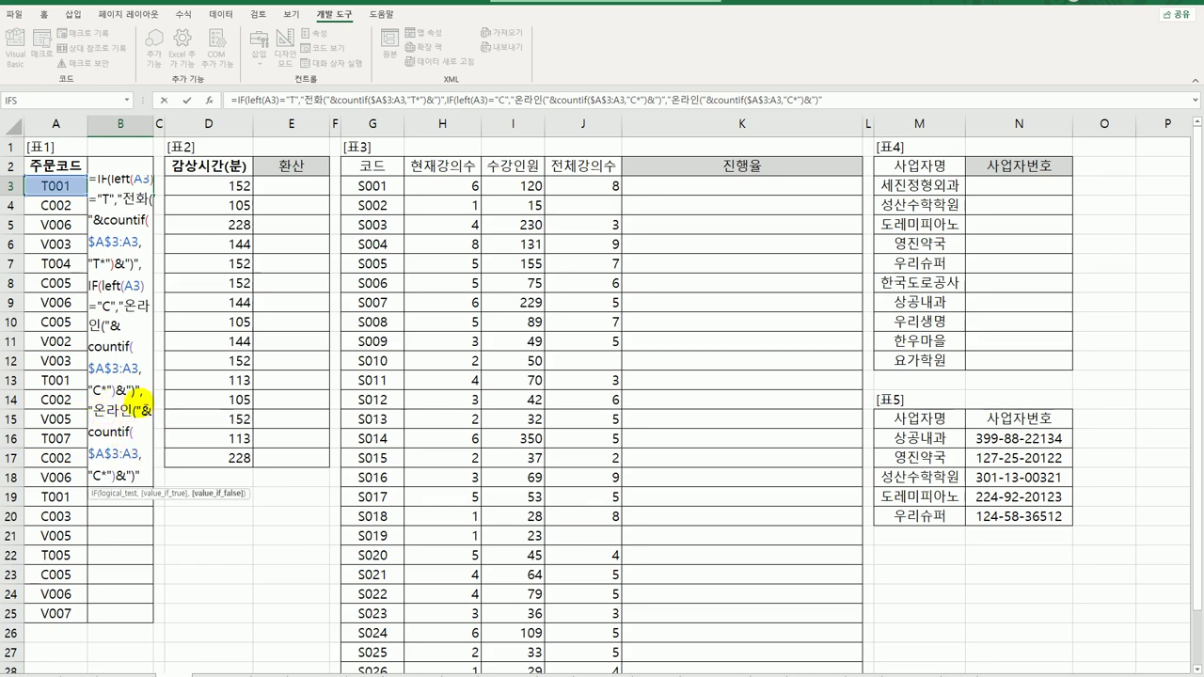
# Step: Change the result text in the nested IF's false value to "방문("
pyautogui.write('방ㅁ')
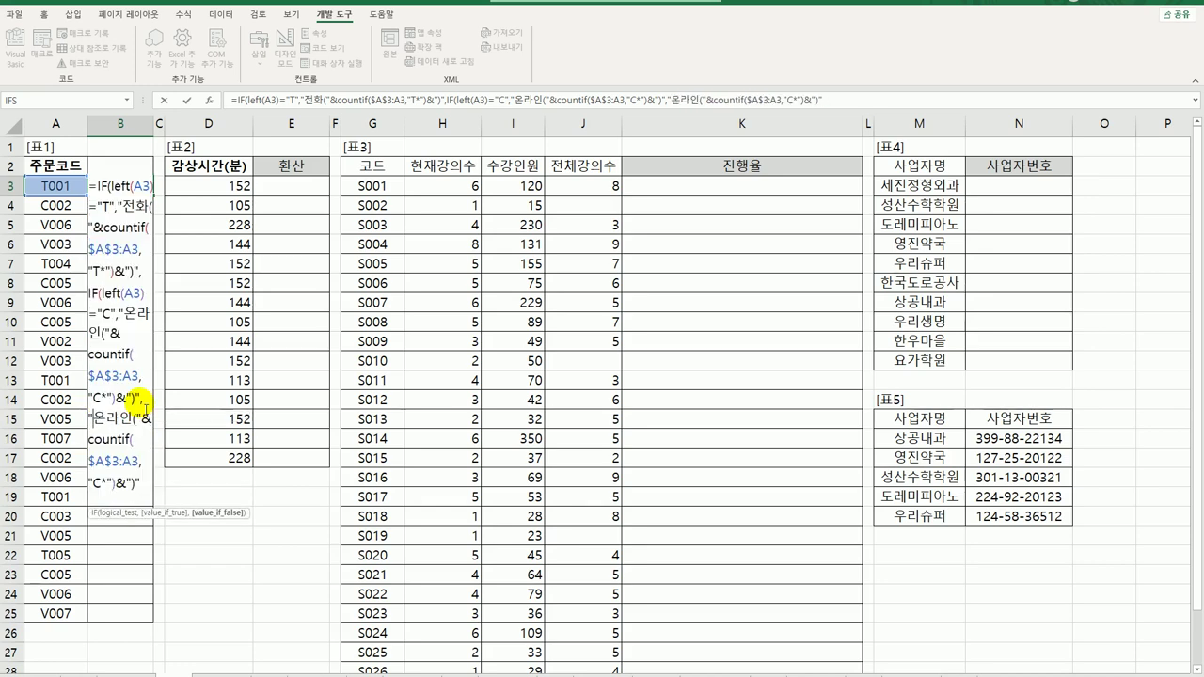
pyautogui.write('ㅜㄴ')
pyautogui.press('Delete')
pyautogui.press('Delete')
pyautogui.press('Delete')
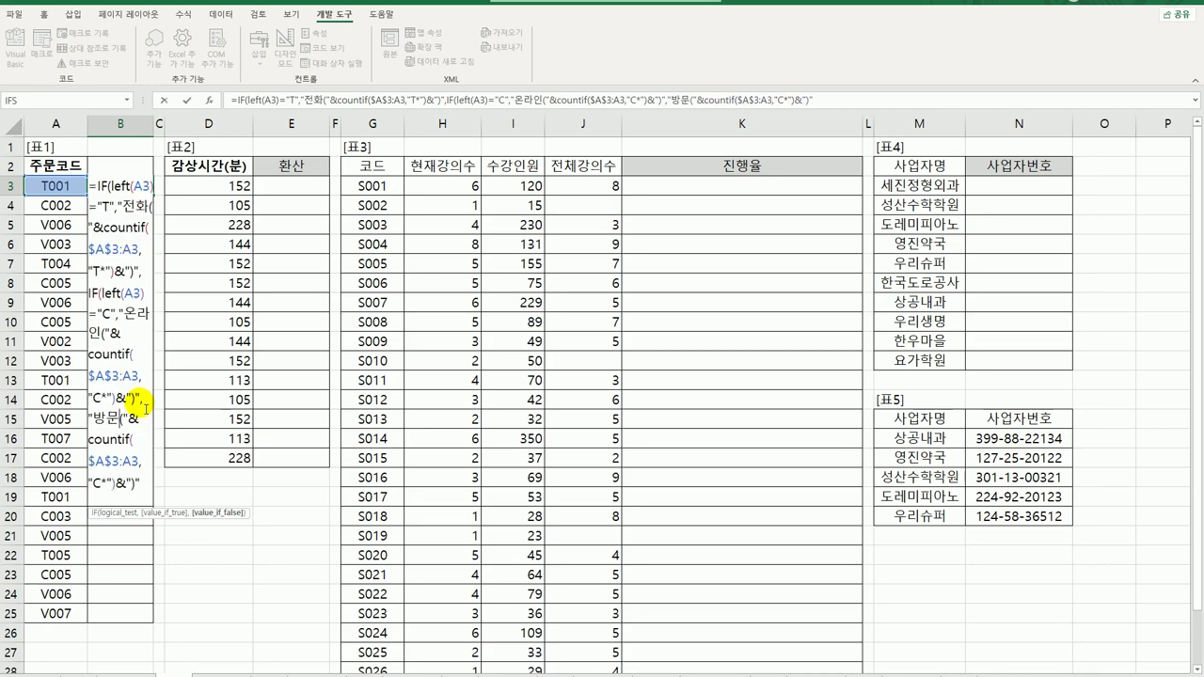
# Step: Change the last COUNTIF criterion to "V*", then close both IF functions and enter the formula in B3
pyautogui.press('Down')
pyautogui.press('Down')
pyautogui.press('Down')
pyautogui.press('Left')
pyautogui.press('Left')
pyautogui.press('Left')
pyautogui.press('Left')
pyautogui.press('Delete')
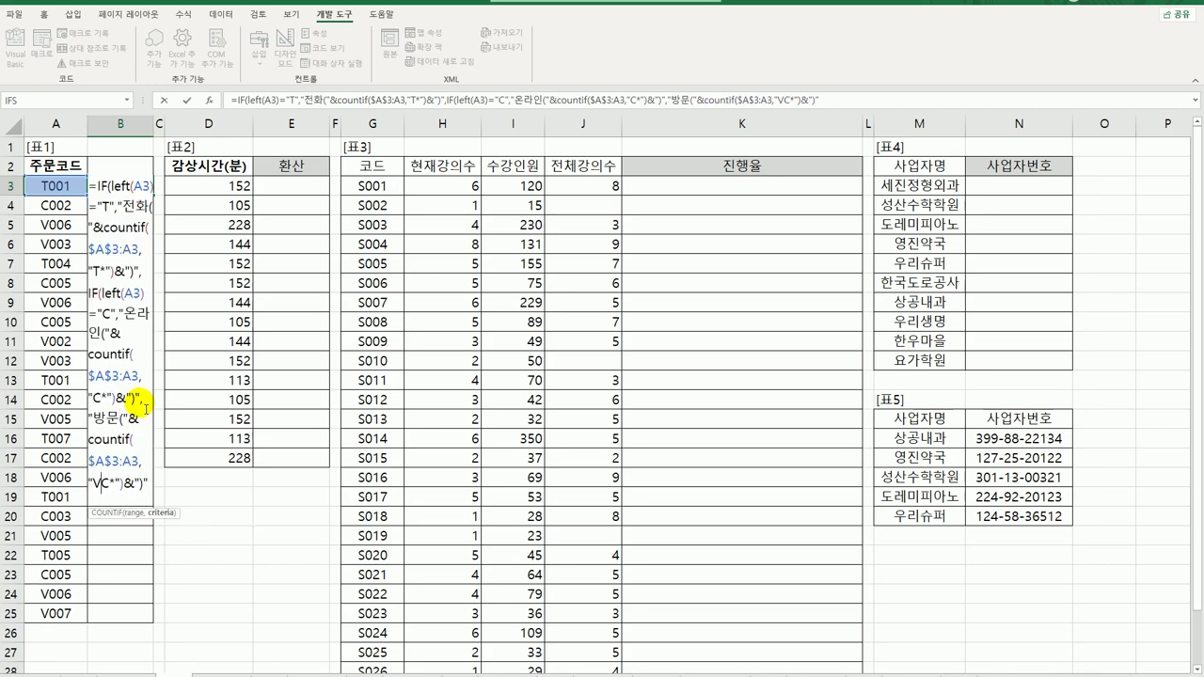
pyautogui.write('V')
pyautogui.press('End')
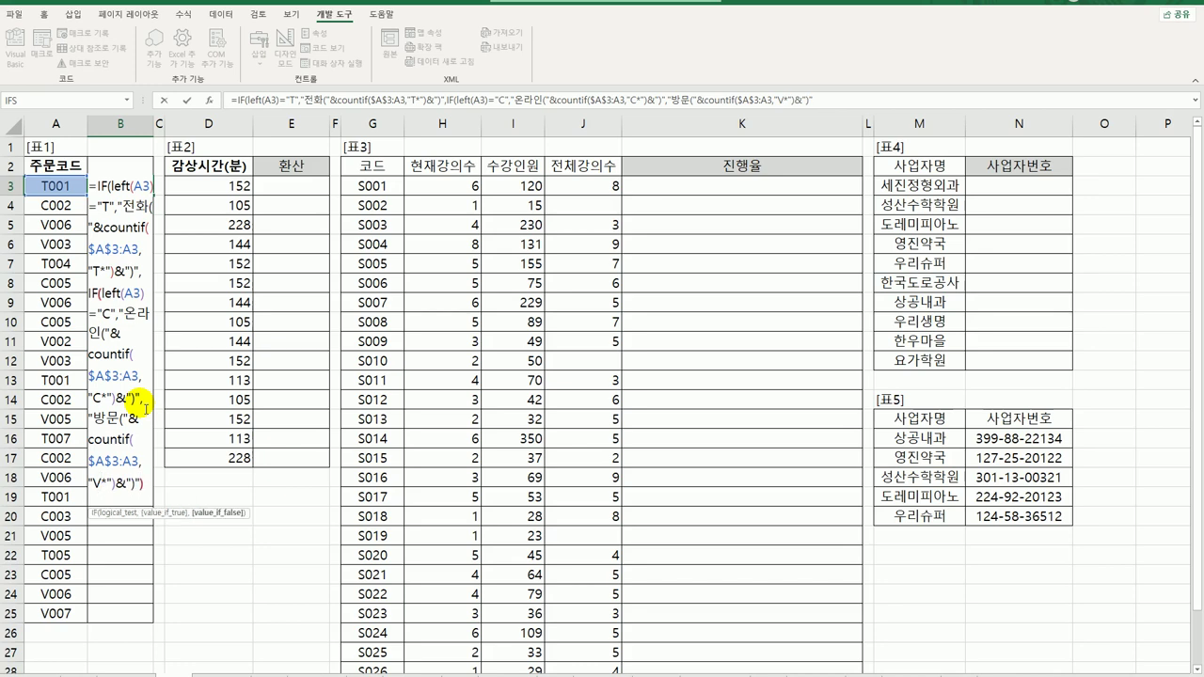
pyautogui.write(')')
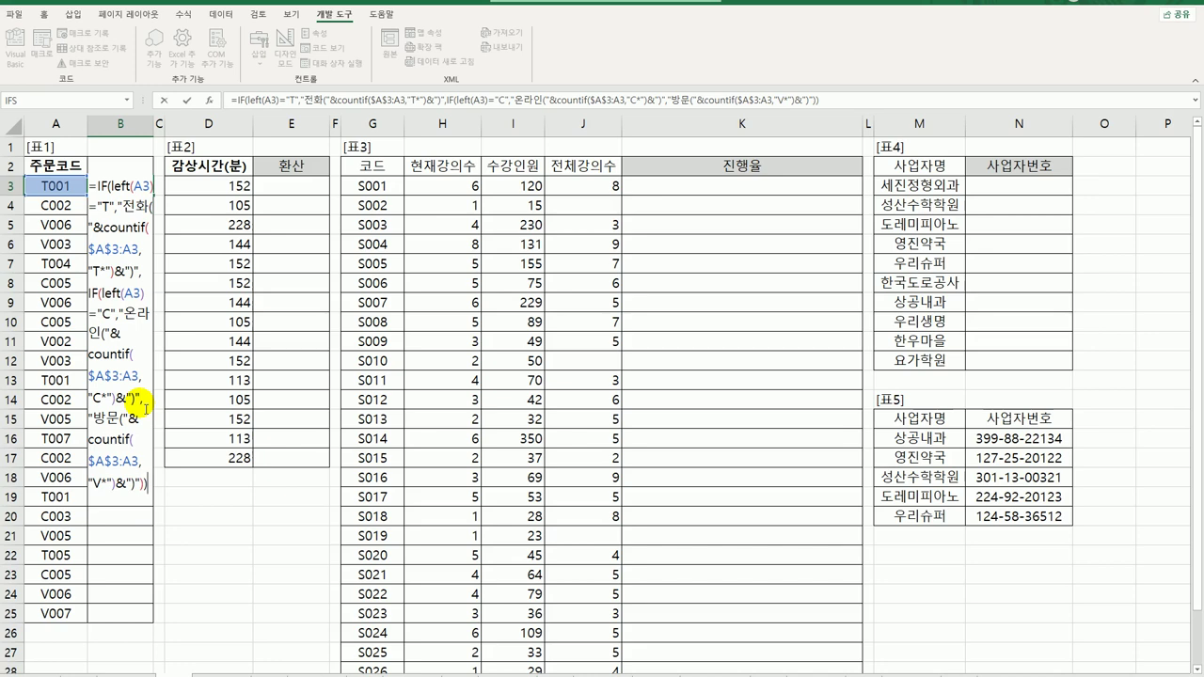
pyautogui.press('Return')
# Step: Fill the B3 formula down 표1's 주문방법 column to B25
pyautogui.click(122, 184)
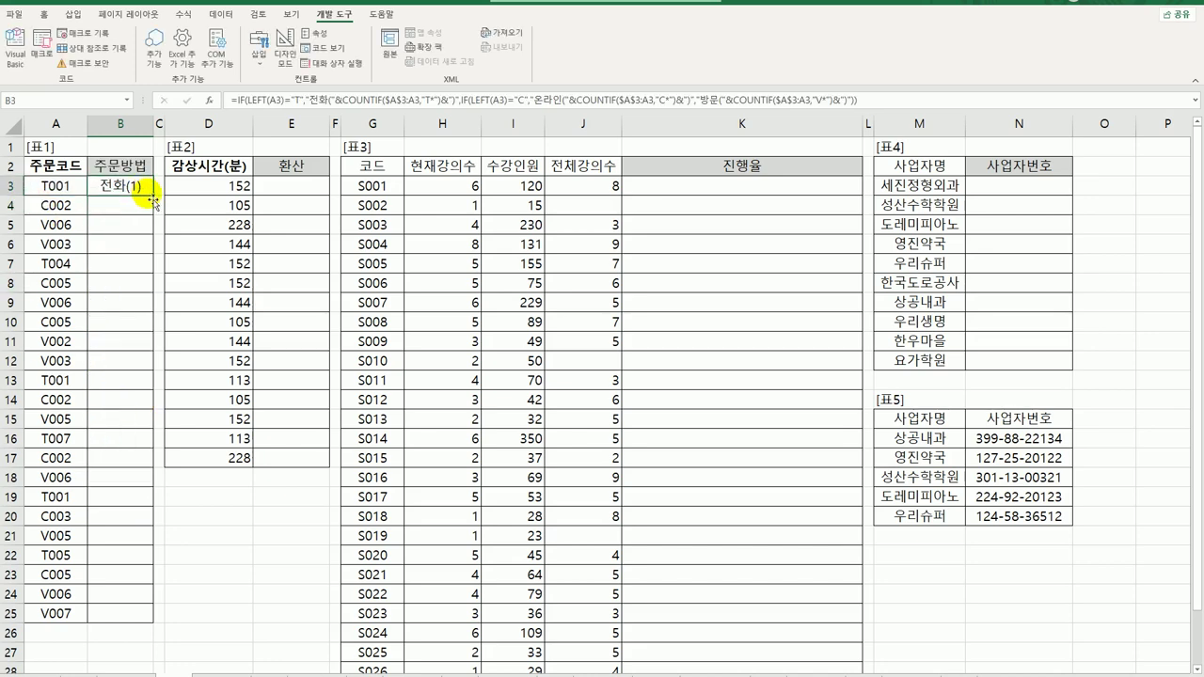
pyautogui.moveTo(152, 200); pyautogui.dragTo(111, 620)
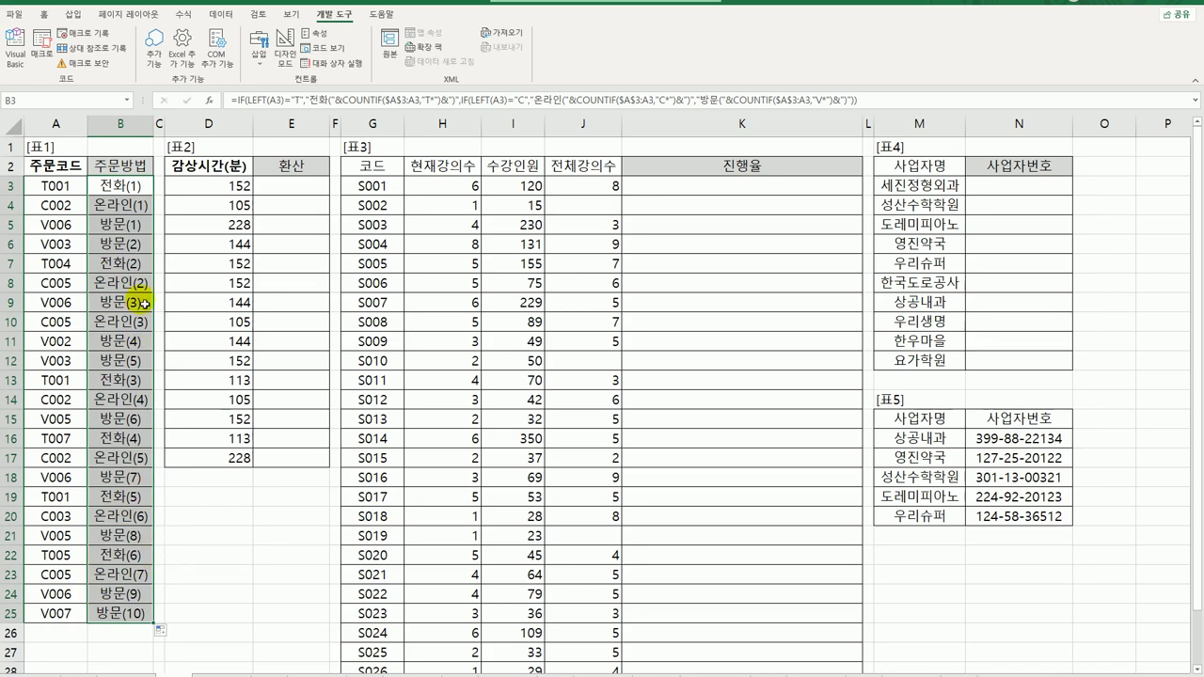
pyautogui.click(132, 192)
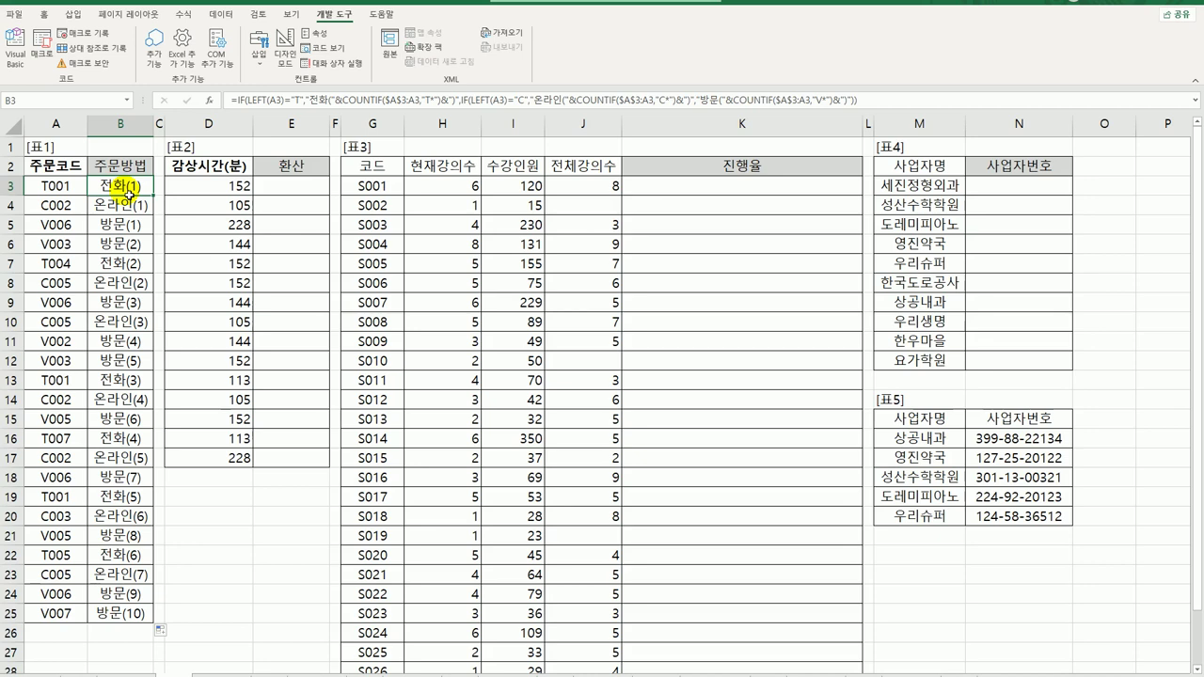
# Step: Enter =D3/60 in E3 of 표2's 환산 column and fill it down to E17
pyautogui.click(313, 194)
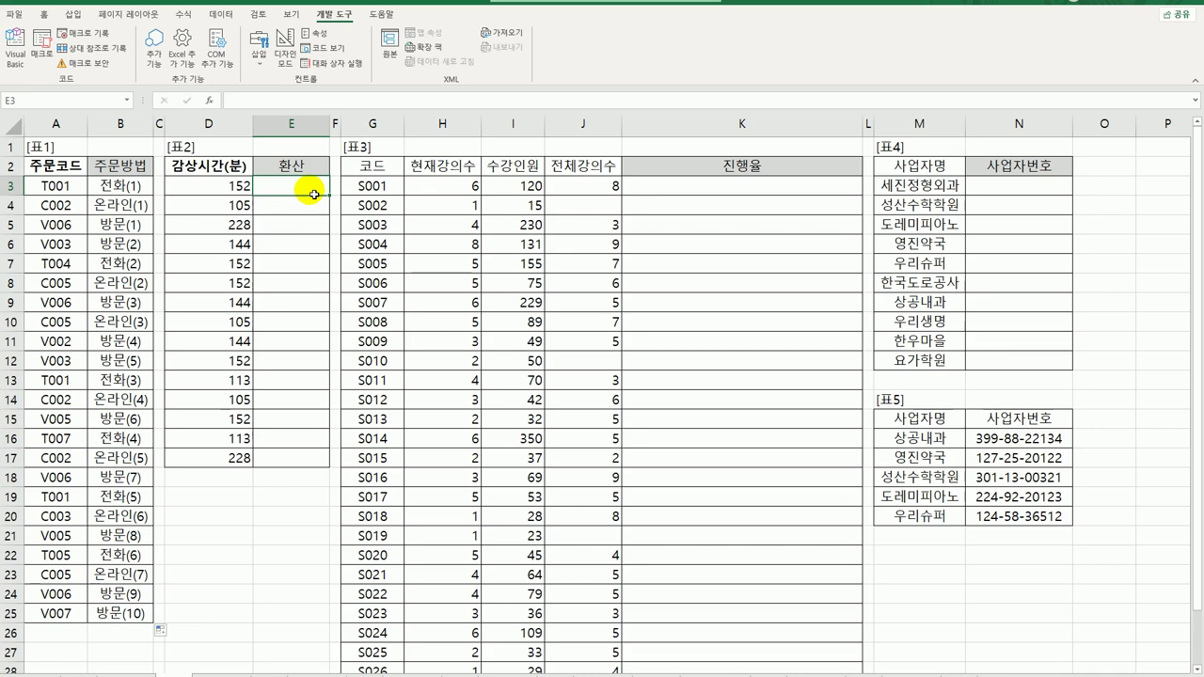
pyautogui.write('=')
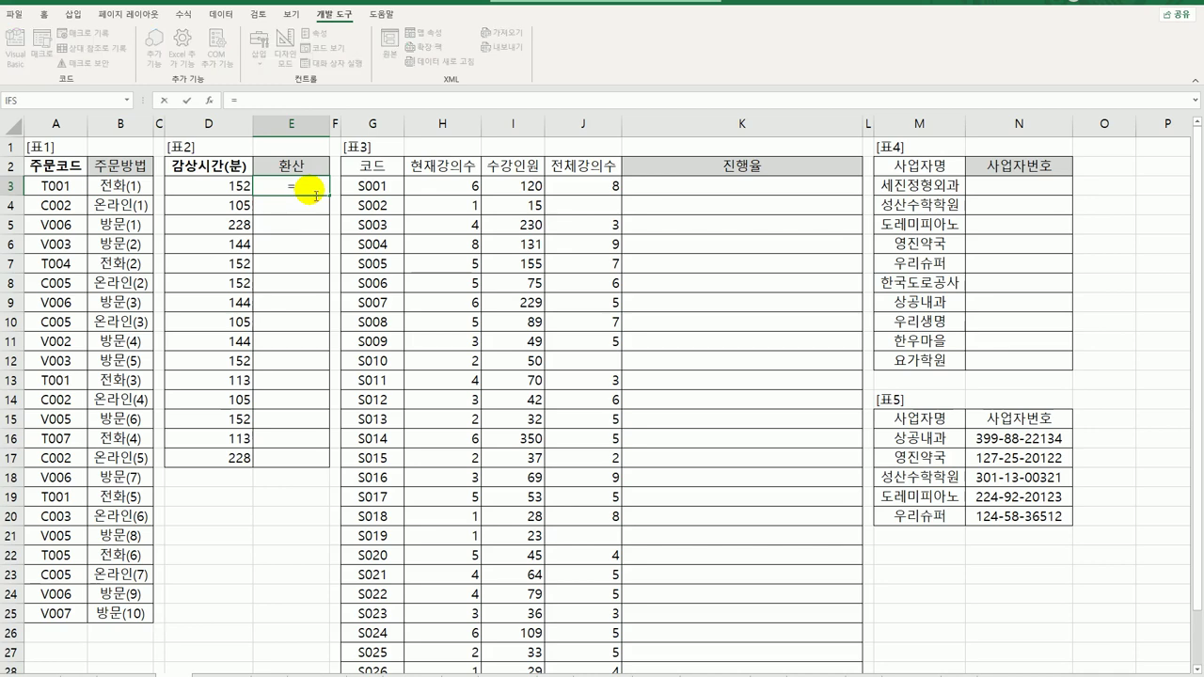
pyautogui.click(216, 187)
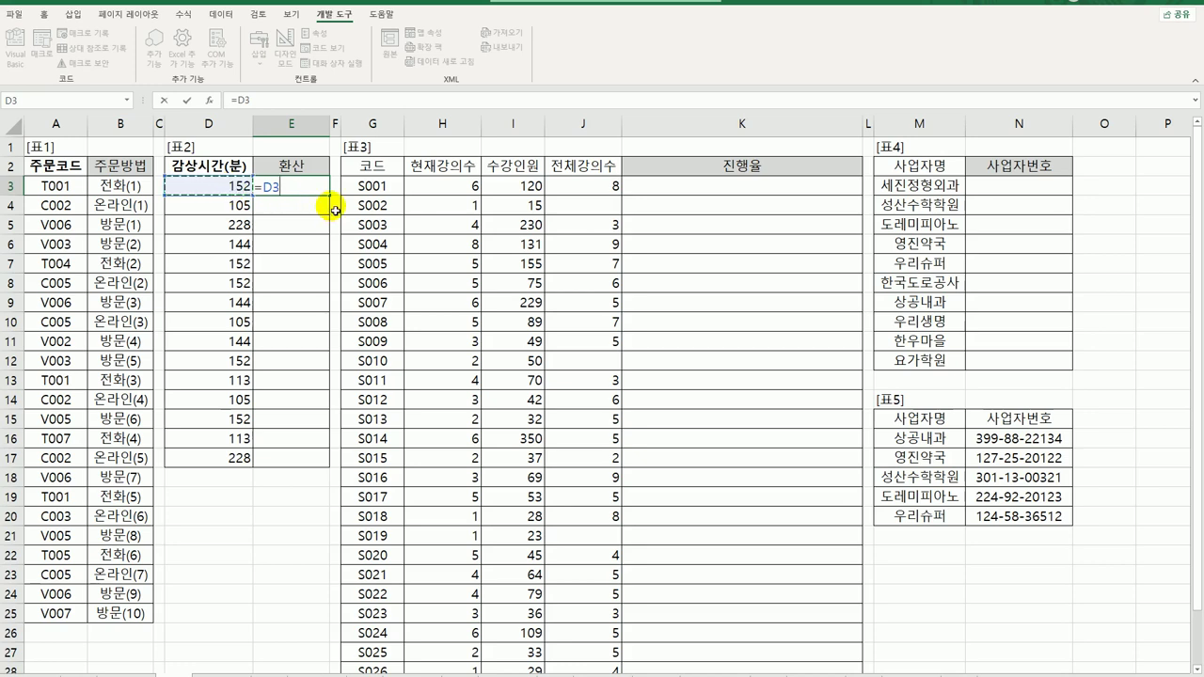
pyautogui.write('/')
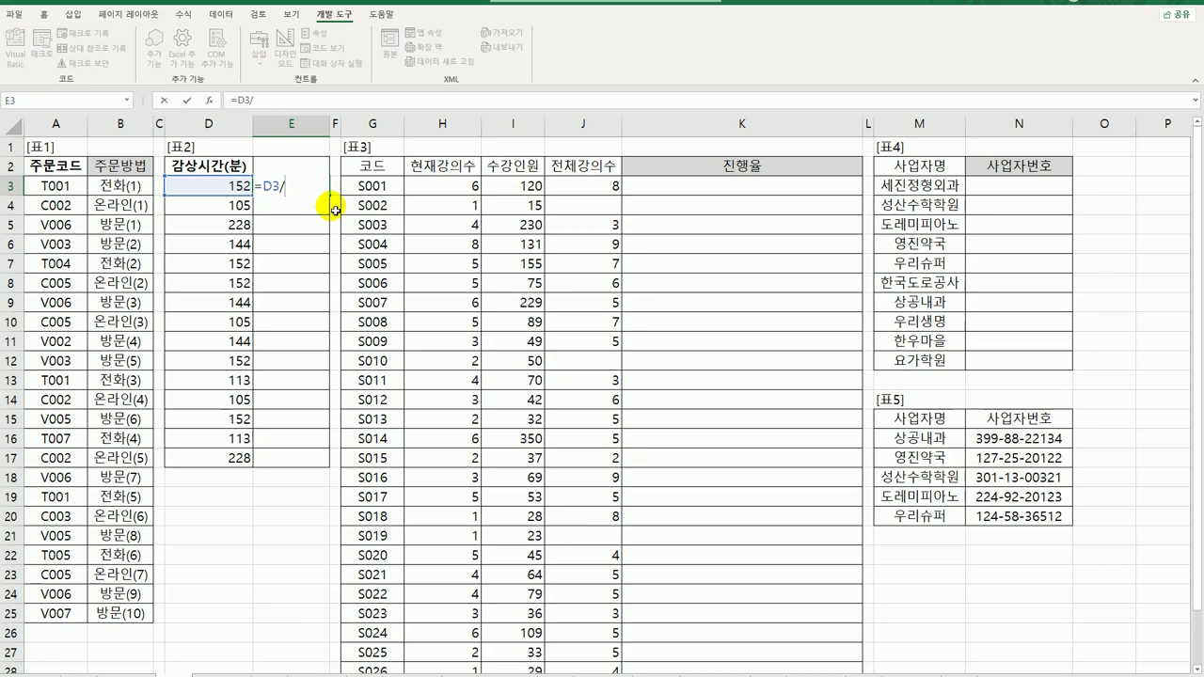
pyautogui.write('60')
pyautogui.press('Return')
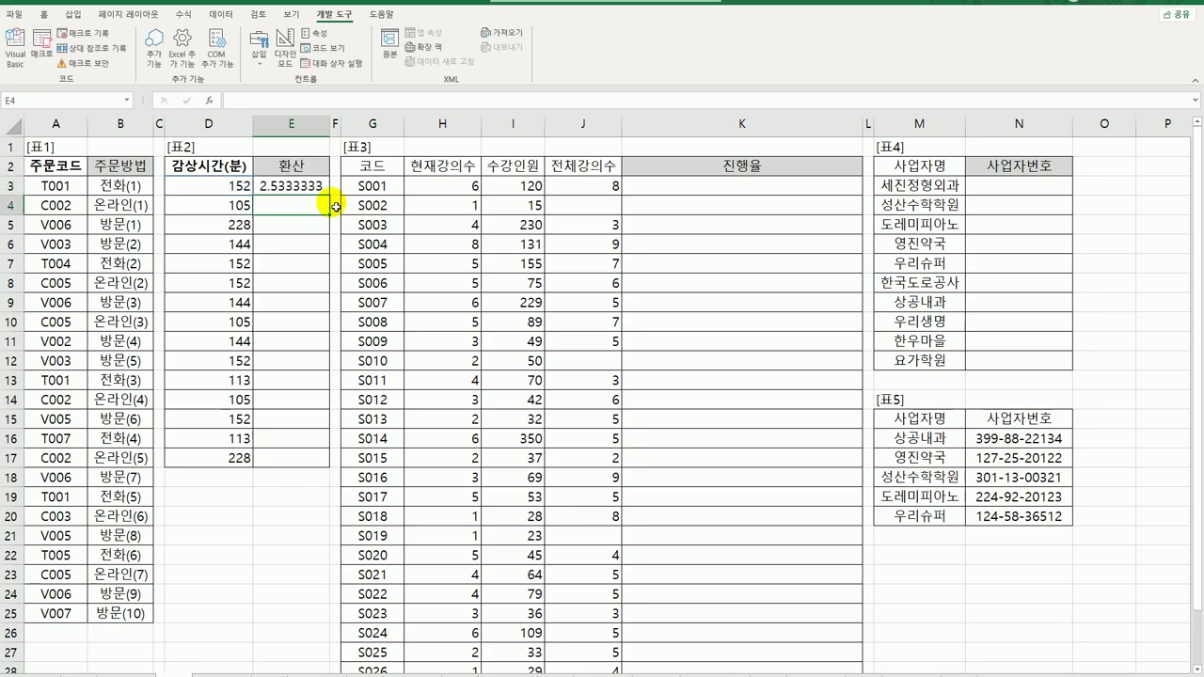
pyautogui.click(310, 193)
pyautogui.moveTo(317, 199); pyautogui.dragTo(322, 470)
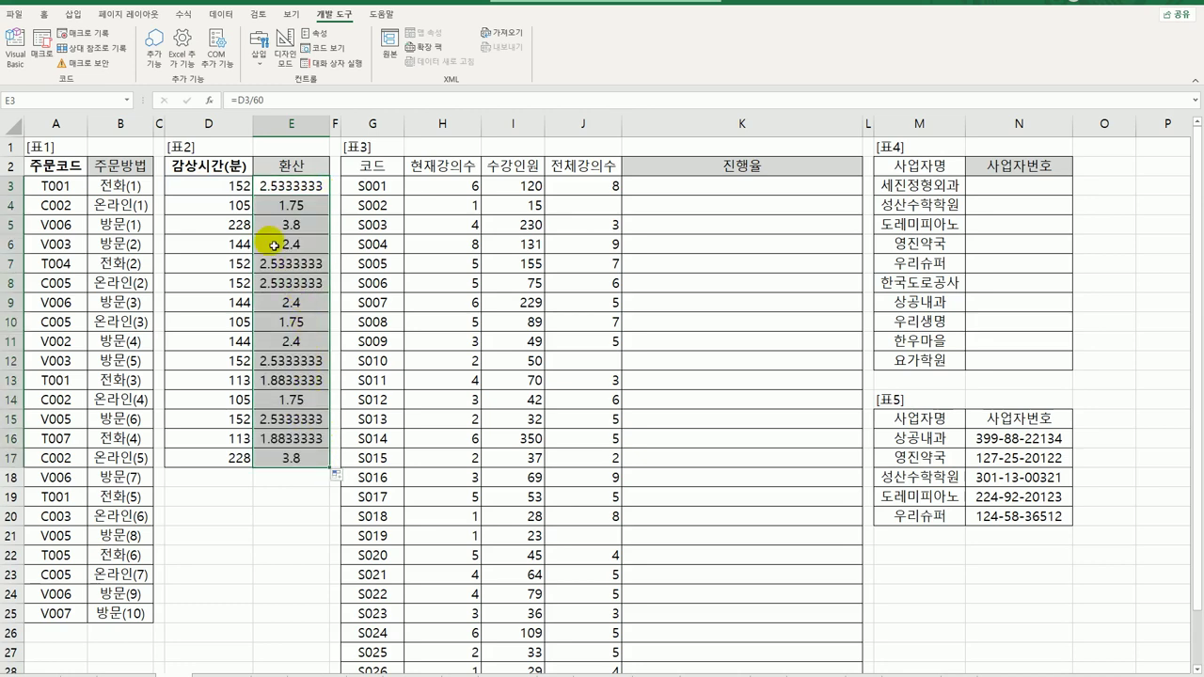
# Step: Highlight the 감상시간(분) and 환산 cells of rows 4, 10, 13, 14 and 16 in 표2 to compare them
pyautogui.click(254, 208)
pyautogui.moveTo(254, 208); pyautogui.dragTo(293, 207)
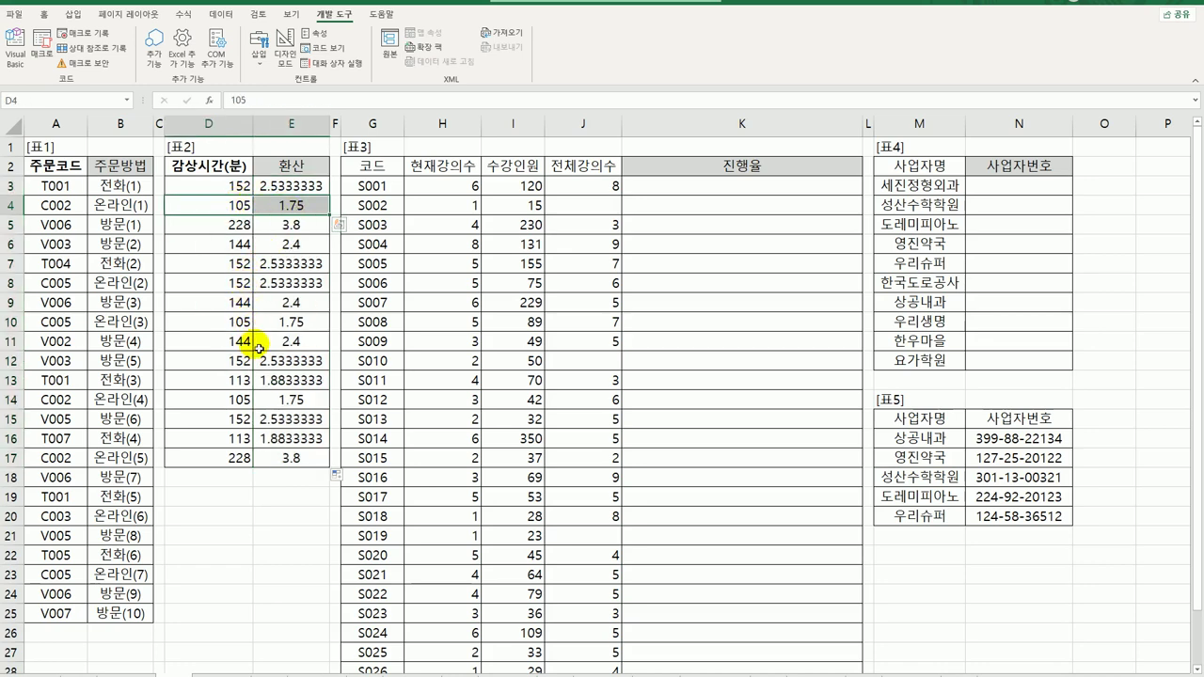
pyautogui.keyDown('ctrl'); pyautogui.moveTo(242, 320); pyautogui.dragTo(299, 320); pyautogui.keyUp('ctrl')
pyautogui.keyDown('ctrl'); pyautogui.moveTo(241, 399); pyautogui.dragTo(280, 383); pyautogui.keyUp('ctrl')
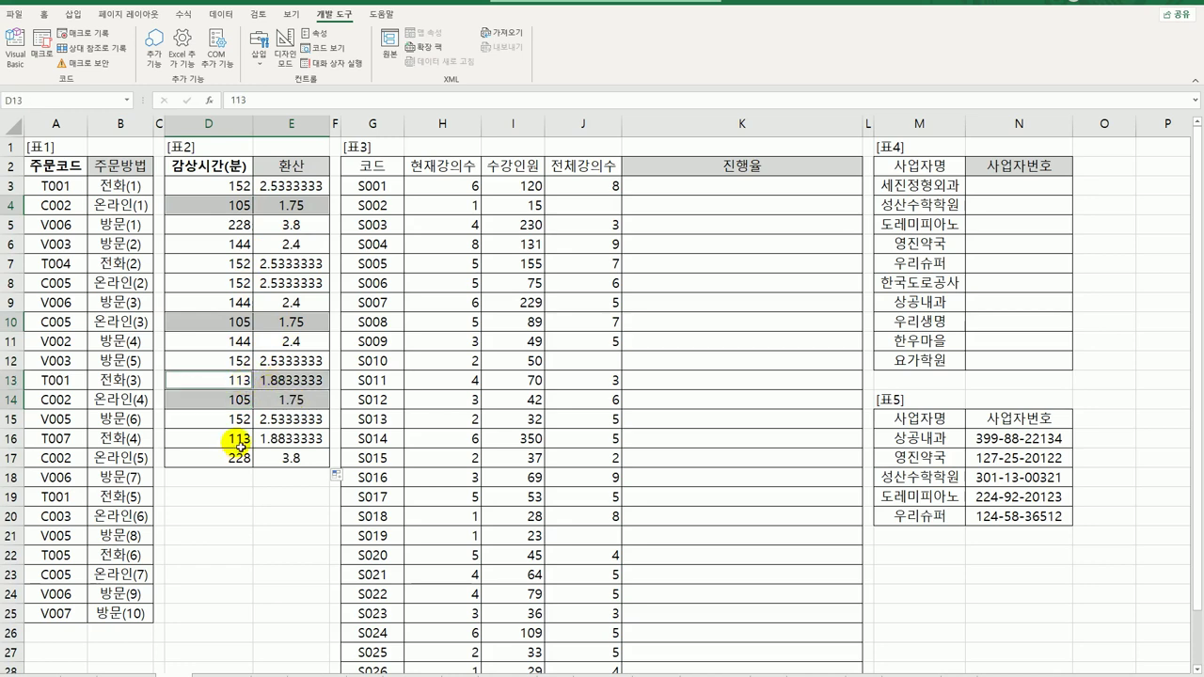
pyautogui.keyDown('ctrl'); pyautogui.moveTo(236, 438); pyautogui.dragTo(286, 437); pyautogui.keyUp('ctrl')
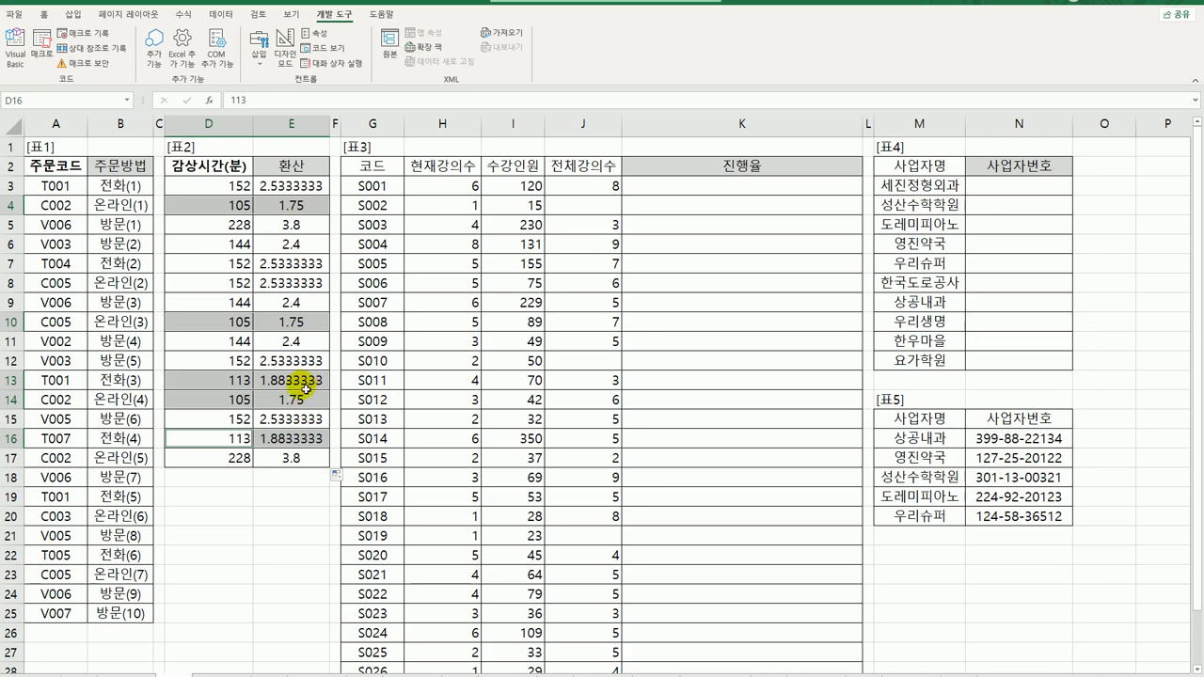
# Step: Wrap E3's division in ROUNDUP with 0 digits, giving =ROUNDUP(D3/60,0), and fill it down to E17
pyautogui.click(297, 185)
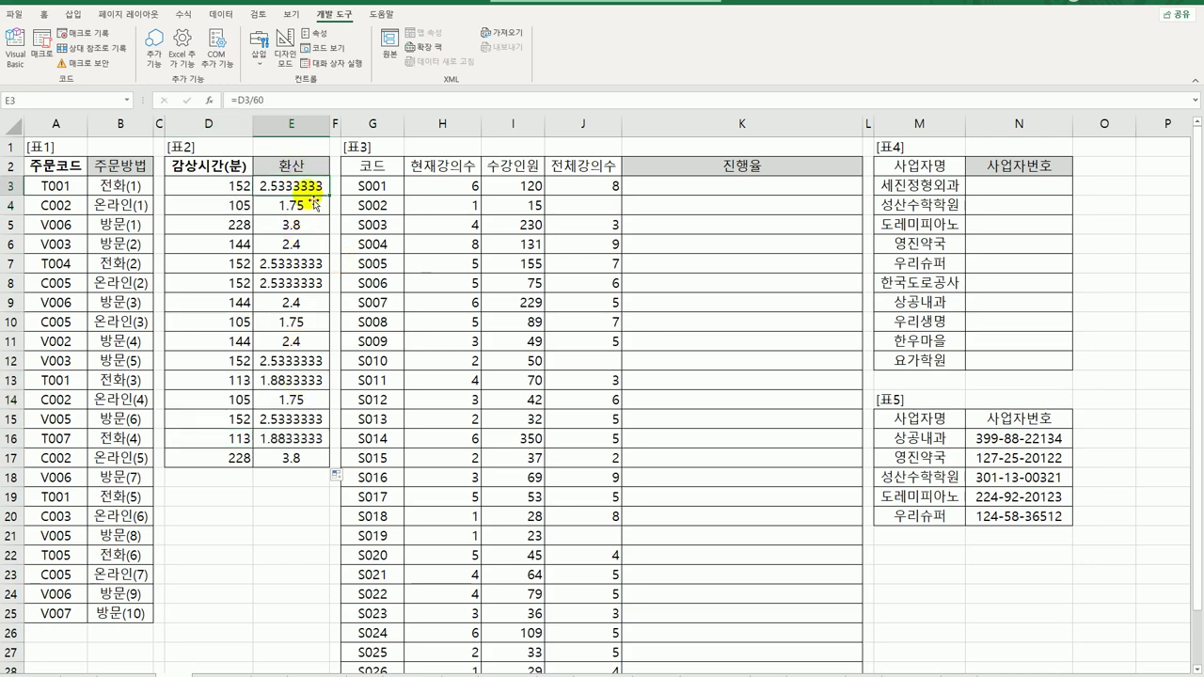
pyautogui.doubleClick(278, 191)
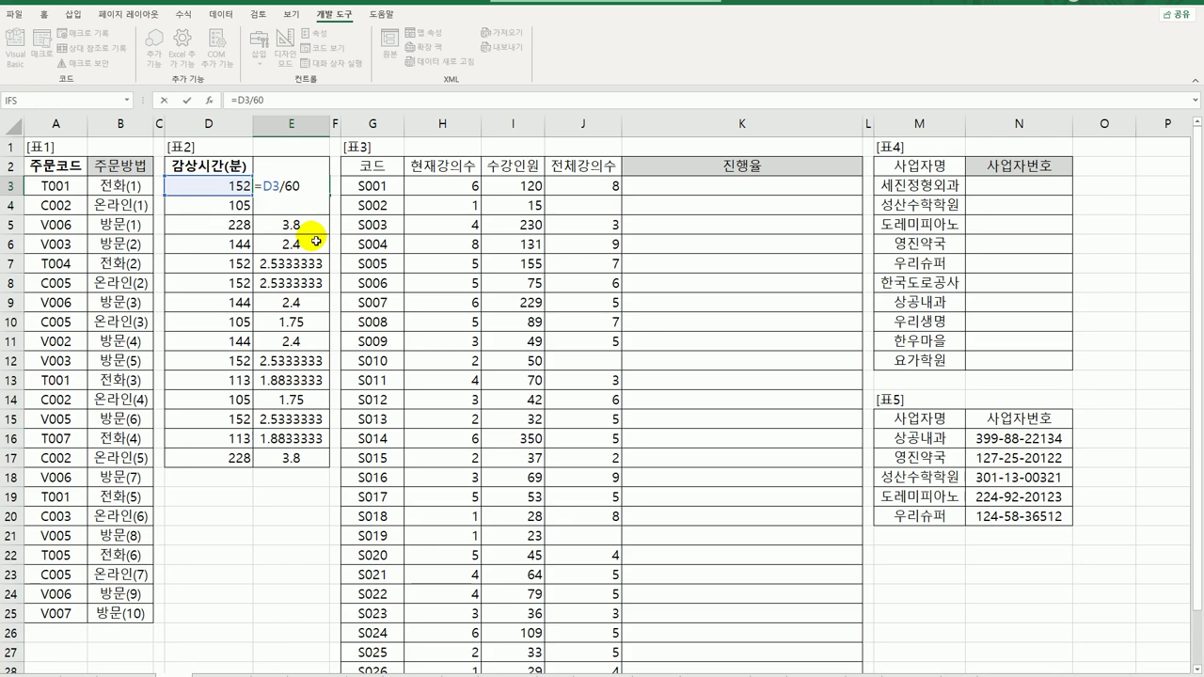
pyautogui.write('rou')
pyautogui.press('Down')
pyautogui.press('Down')
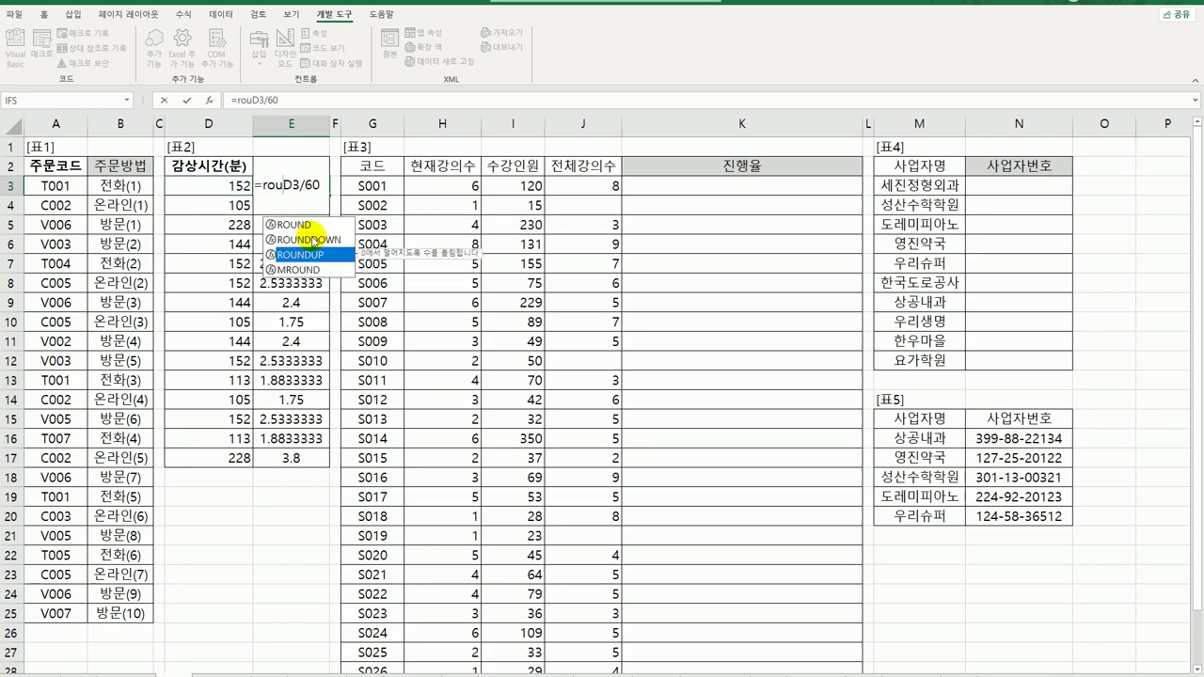
pyautogui.press('Tab')
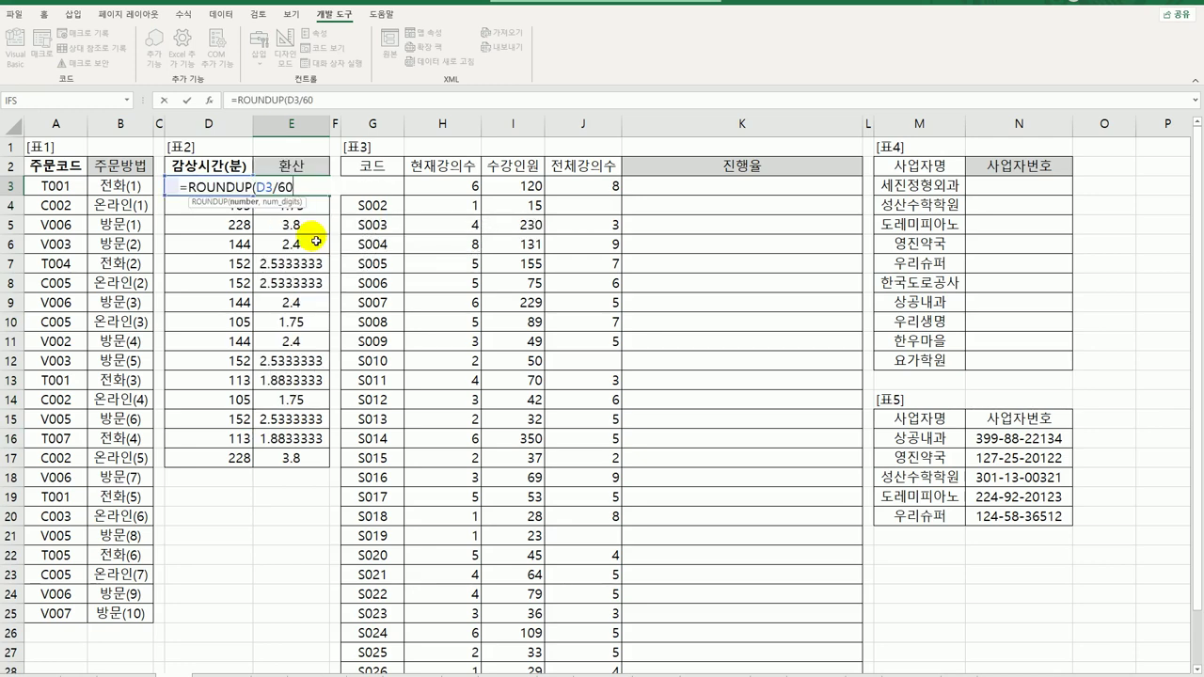
pyautogui.write(',0')
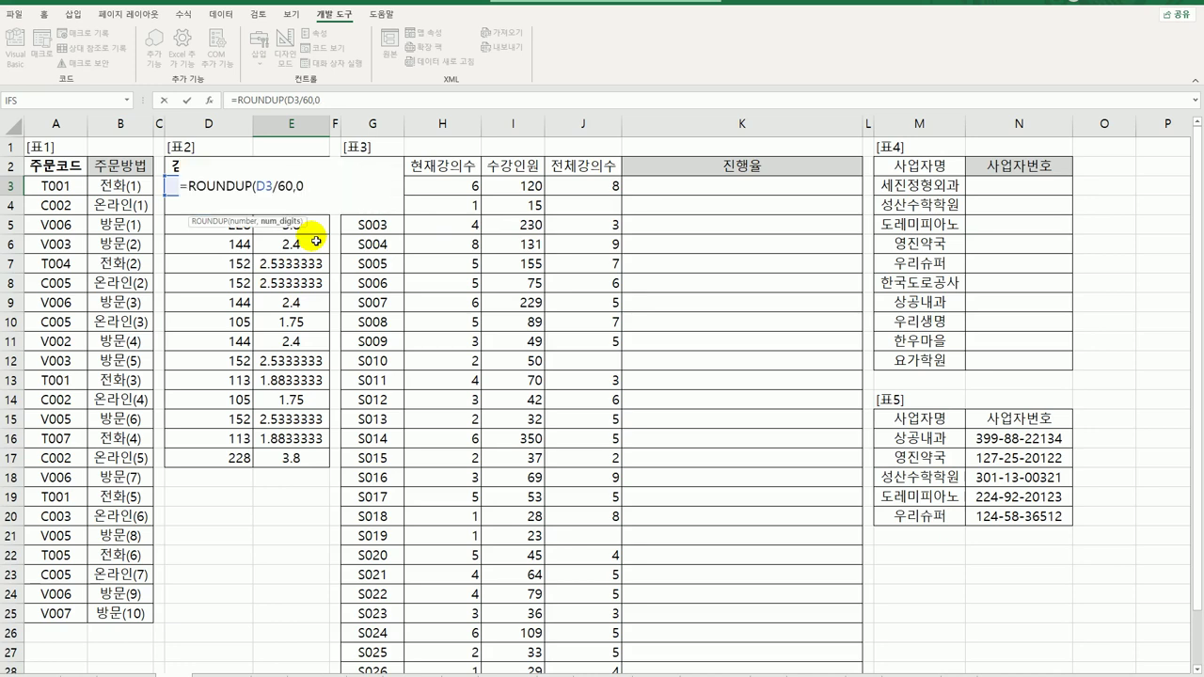
pyautogui.write(')')
pyautogui.press('Return')
pyautogui.press('Up')
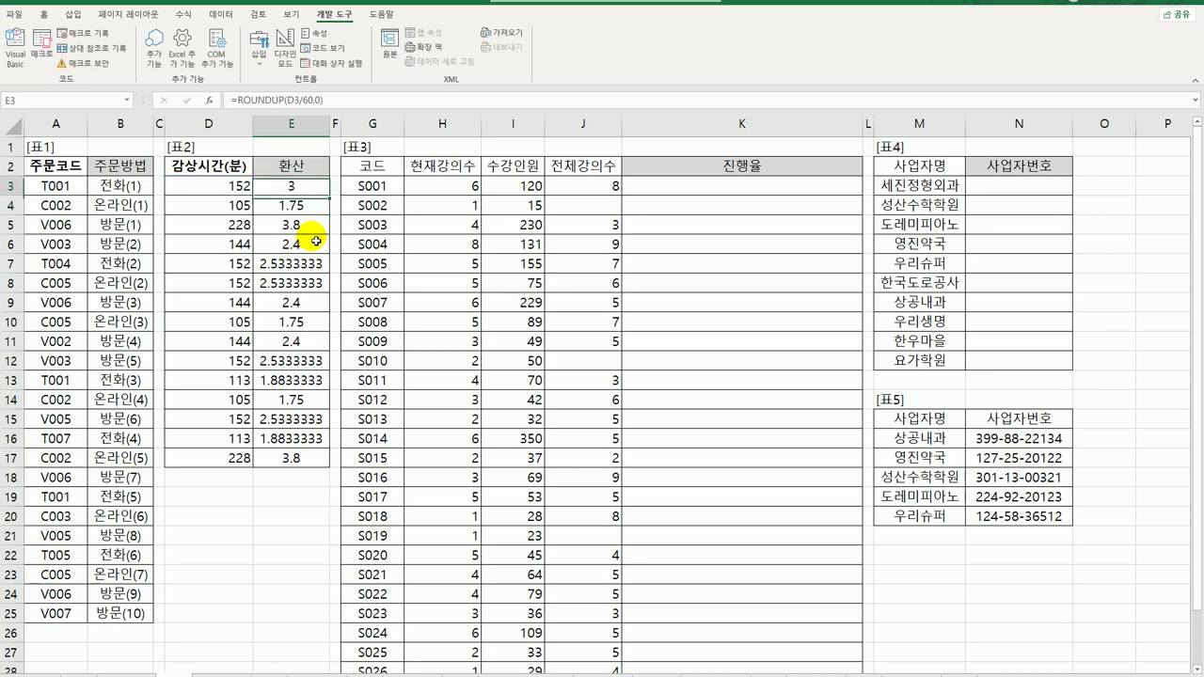
pyautogui.moveTo(329, 195); pyautogui.dragTo(318, 462)
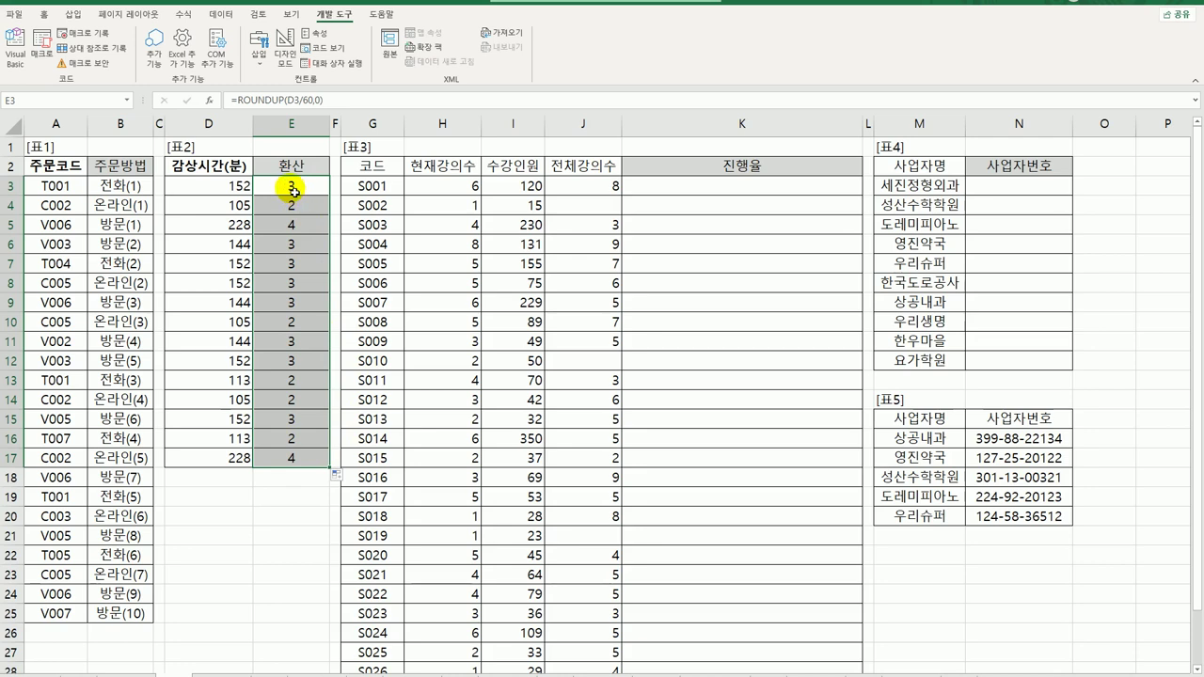
# Step: Wrap E3's ROUNDUP in TEXT with the format "0시간" and fill the formula down to E17
pyautogui.doubleClick(294, 189)
pyautogui.click(188, 186)
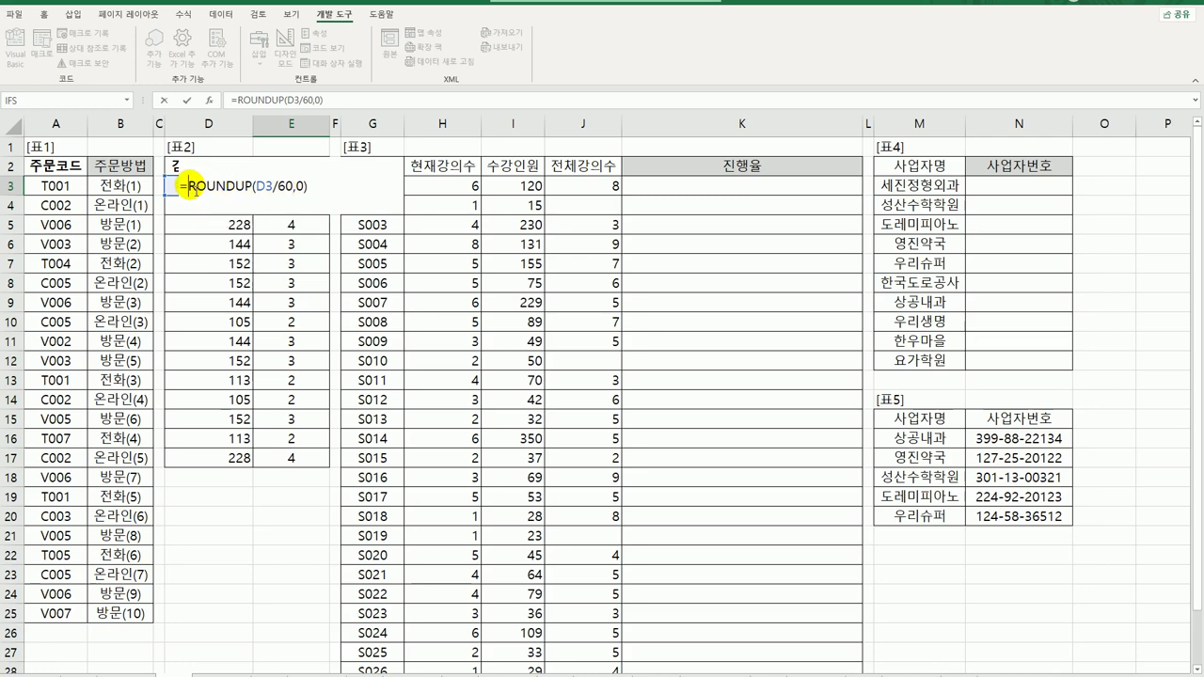
pyautogui.write('text')
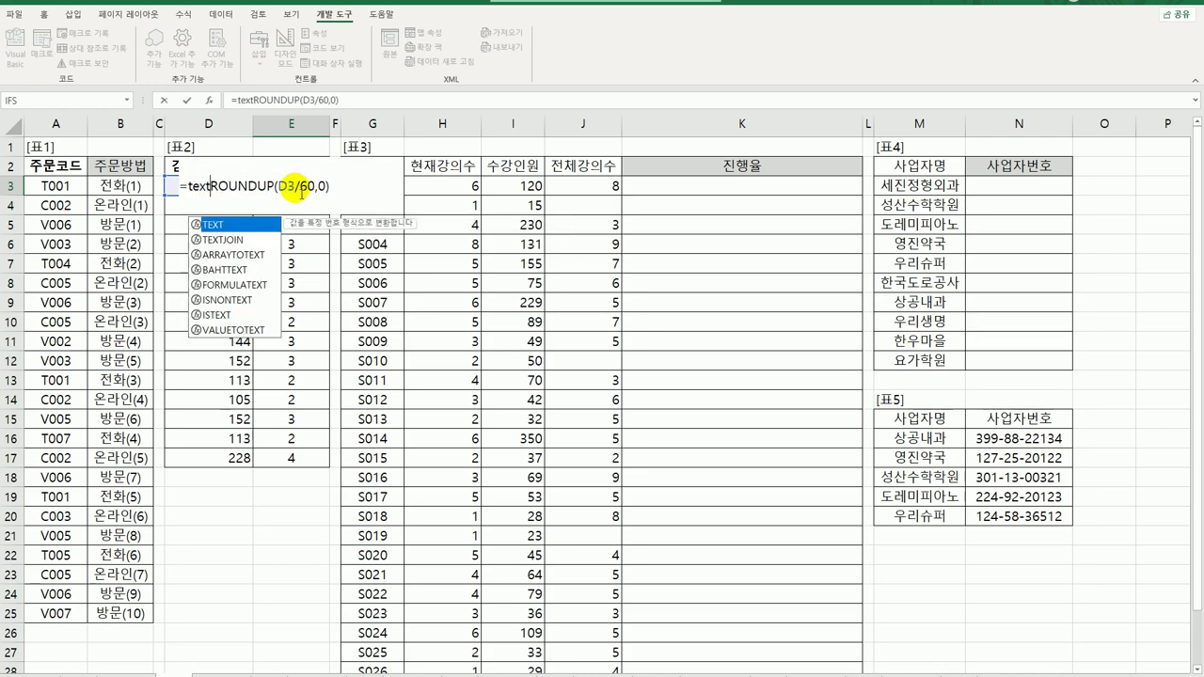
pyautogui.press('Tab')
pyautogui.press('End')
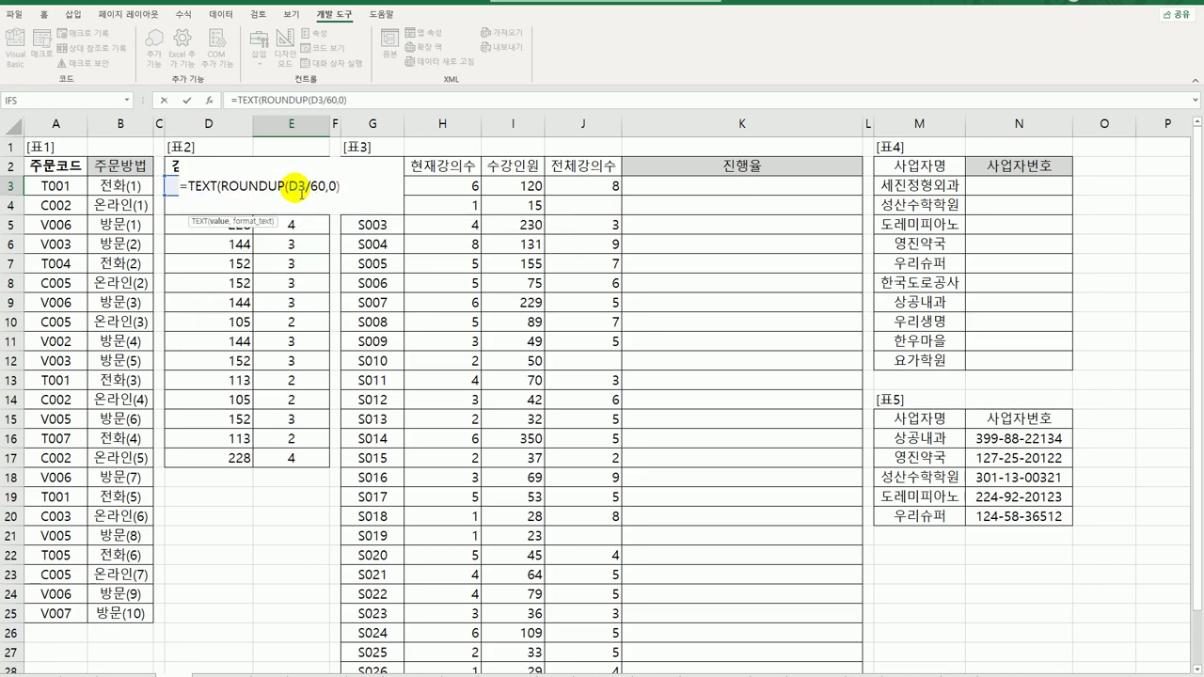
pyautogui.write(',"0시간")')
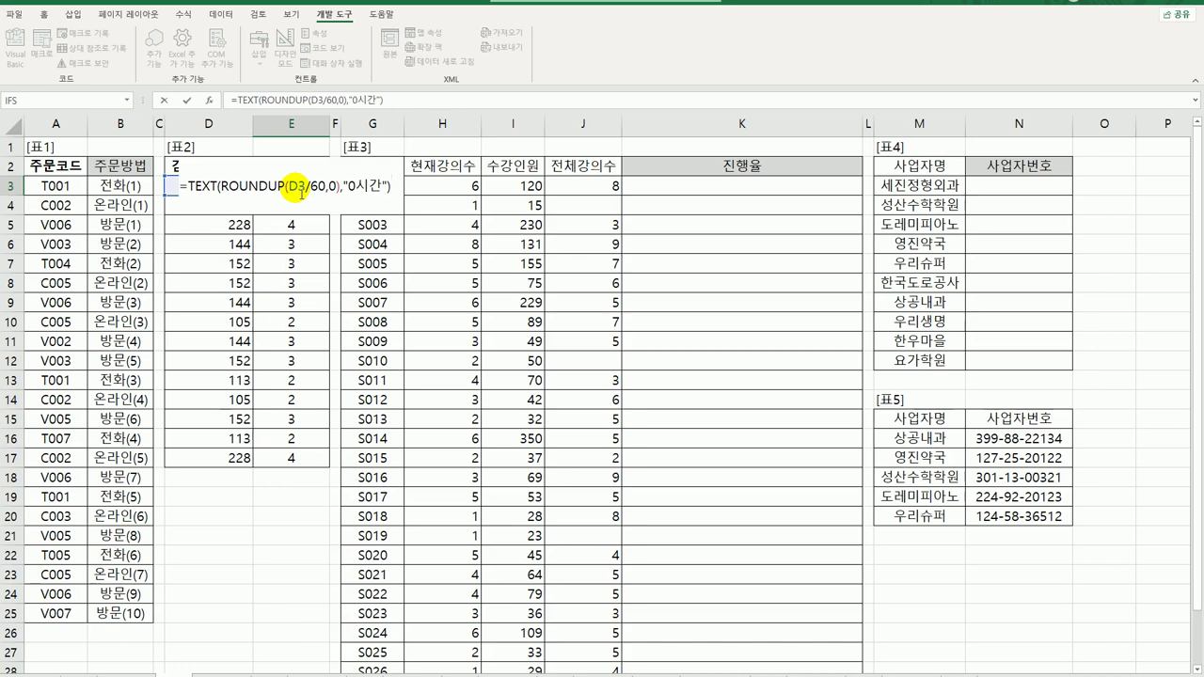
pyautogui.press('Return')
pyautogui.click(294, 188)
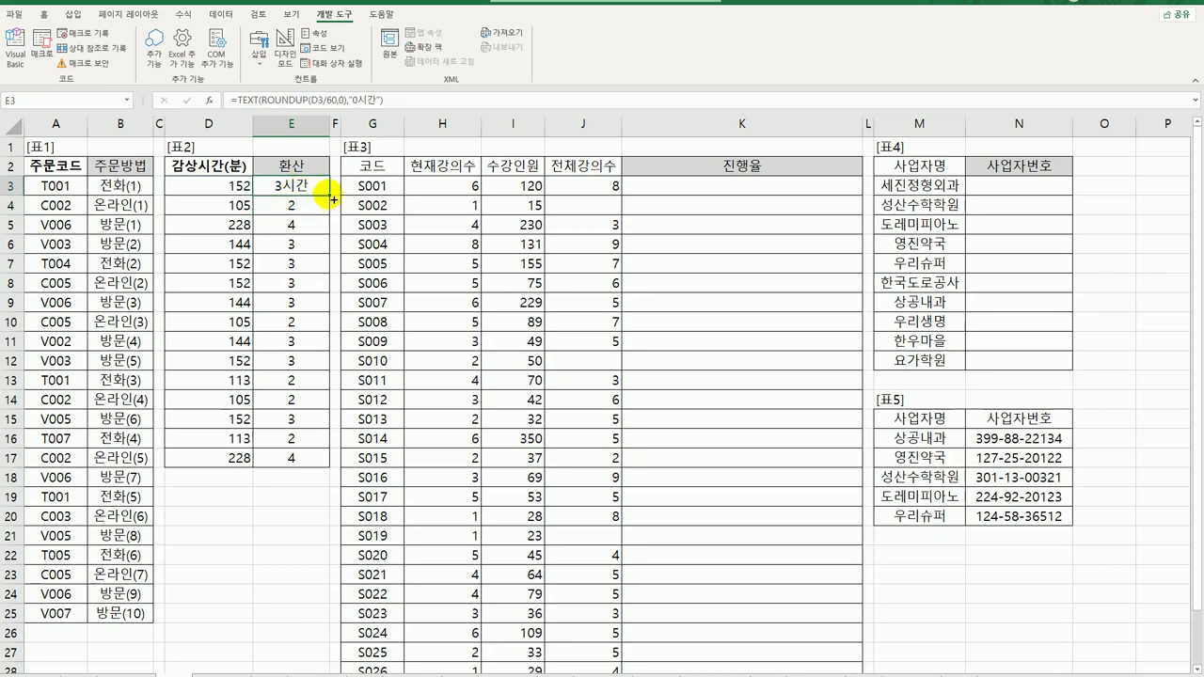
pyautogui.moveTo(329, 197); pyautogui.dragTo(318, 466)
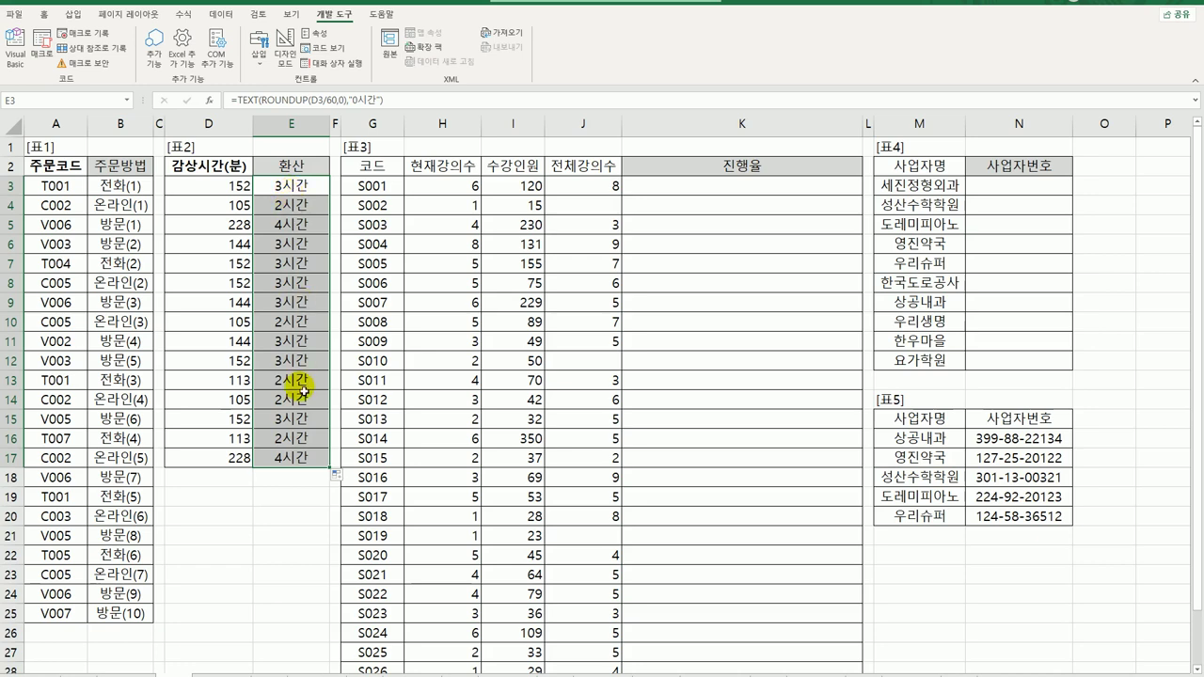
pyautogui.moveTo(288, 399); pyautogui.dragTo(299, 455)
# Step: Replace E3's formula in 표2's 환산 column with =MOD(D3,60)
pyautogui.click(289, 186)
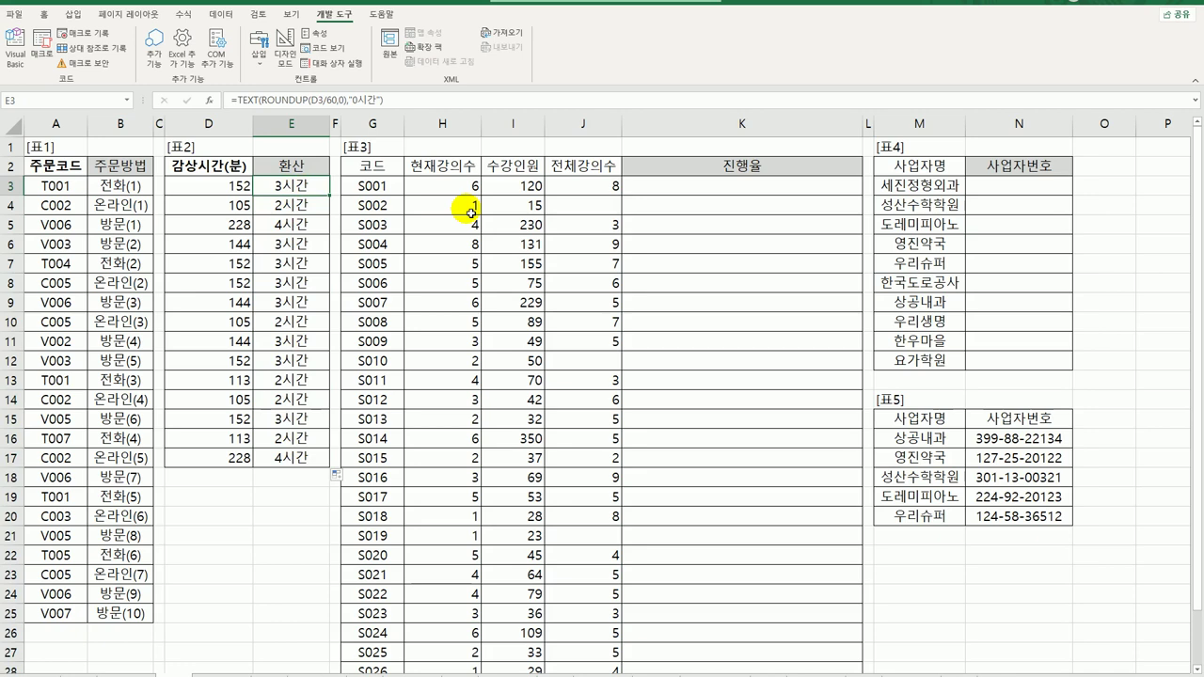
pyautogui.press('Delete')
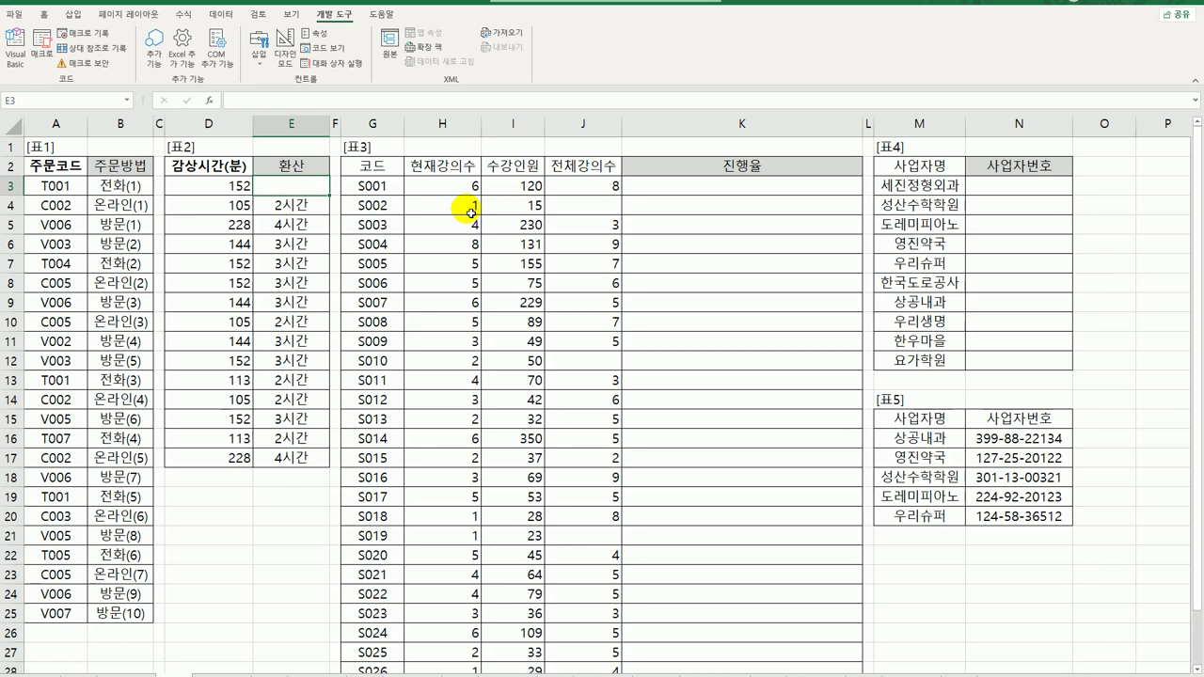
pyautogui.write('=')
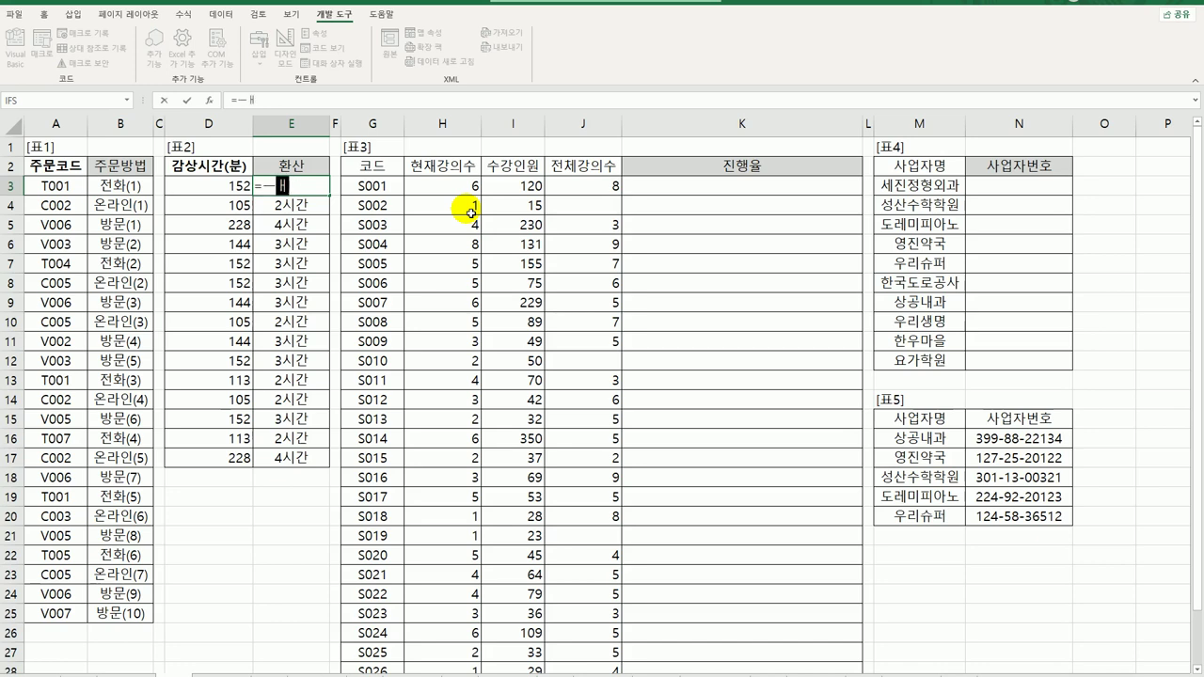
pyautogui.write('mod')
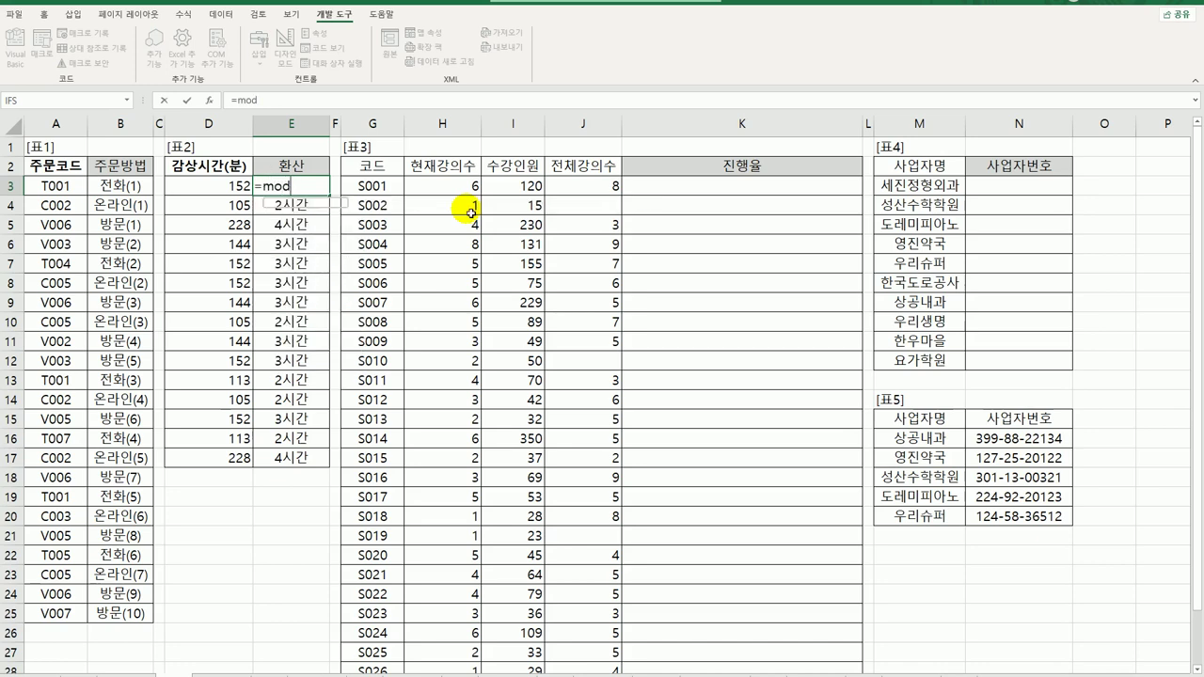
pyautogui.write('(D3,')
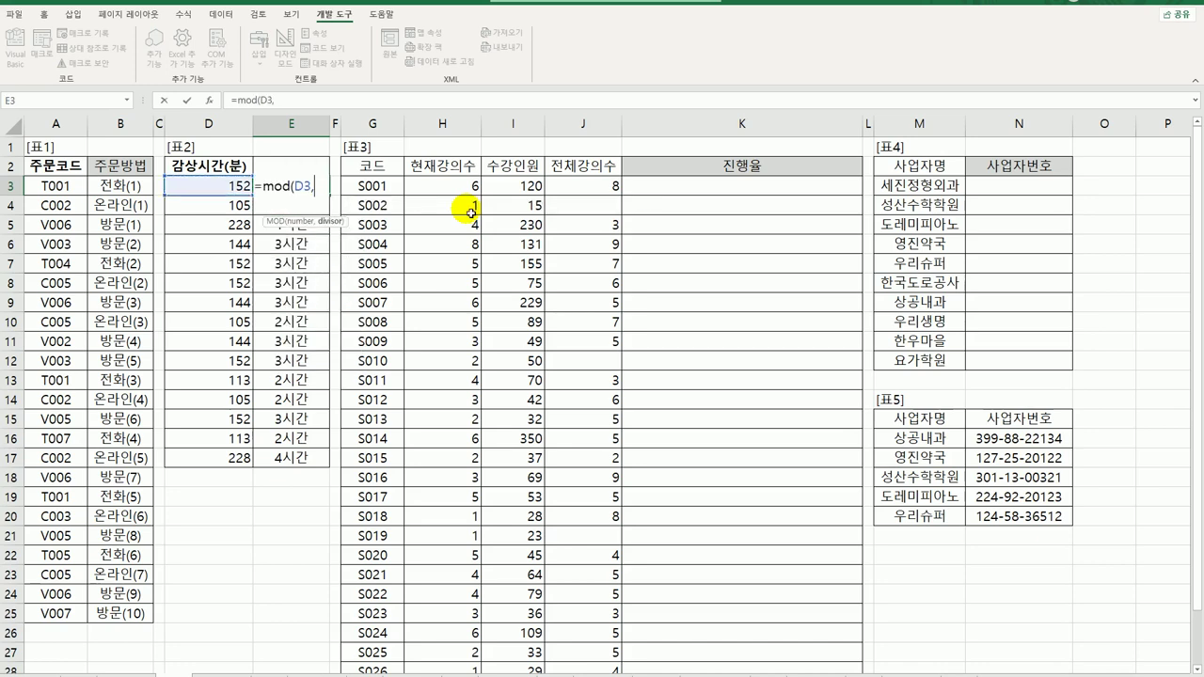
pyautogui.write('60)')
pyautogui.press('Return')
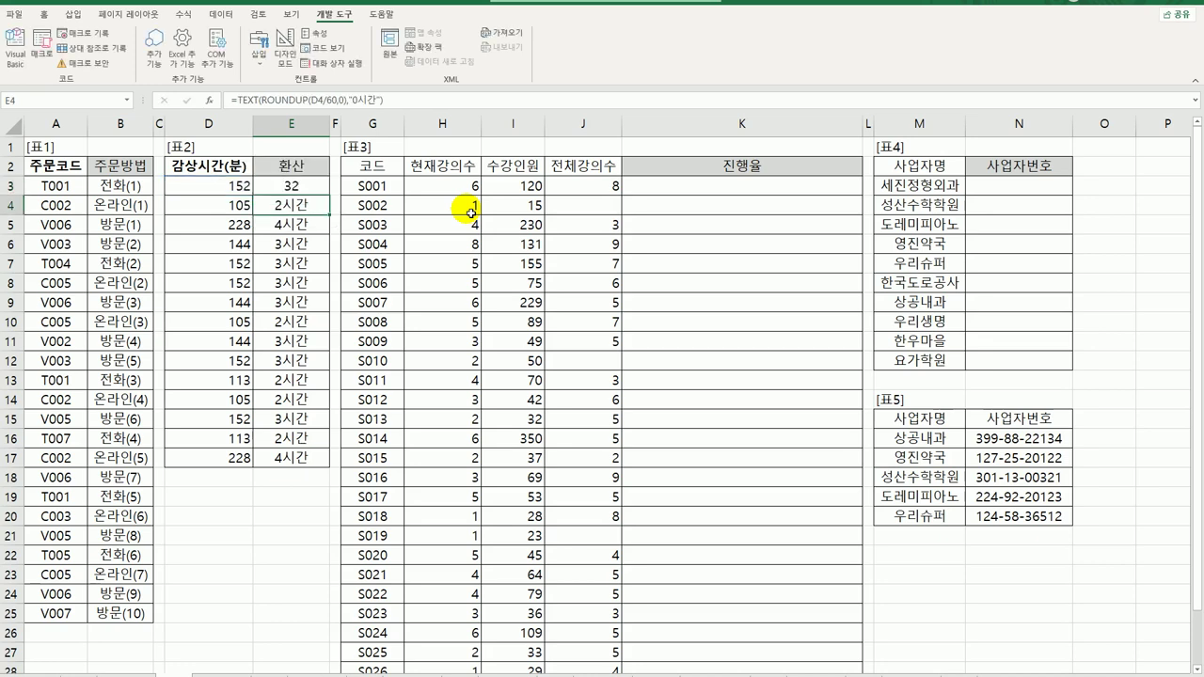
pyautogui.press('Up')
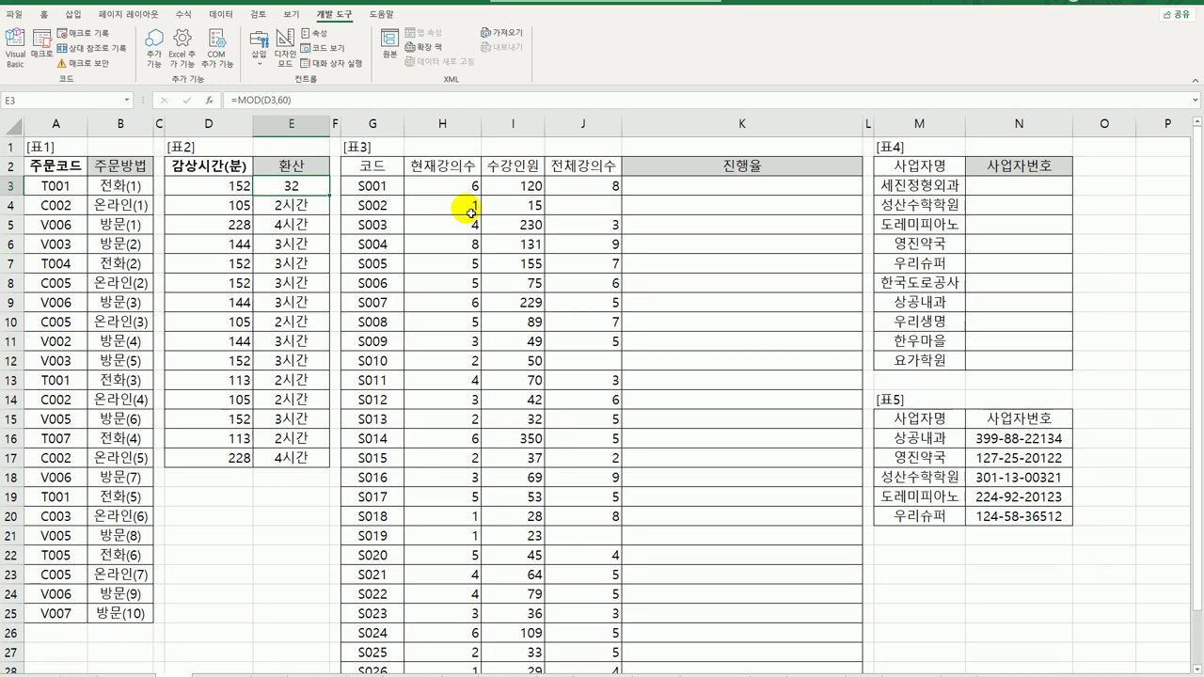
# Step: Extend E3's formula to =(D3-MOD(D3,60))/60 to calculate the whole hours
pyautogui.doubleClick(283, 186)
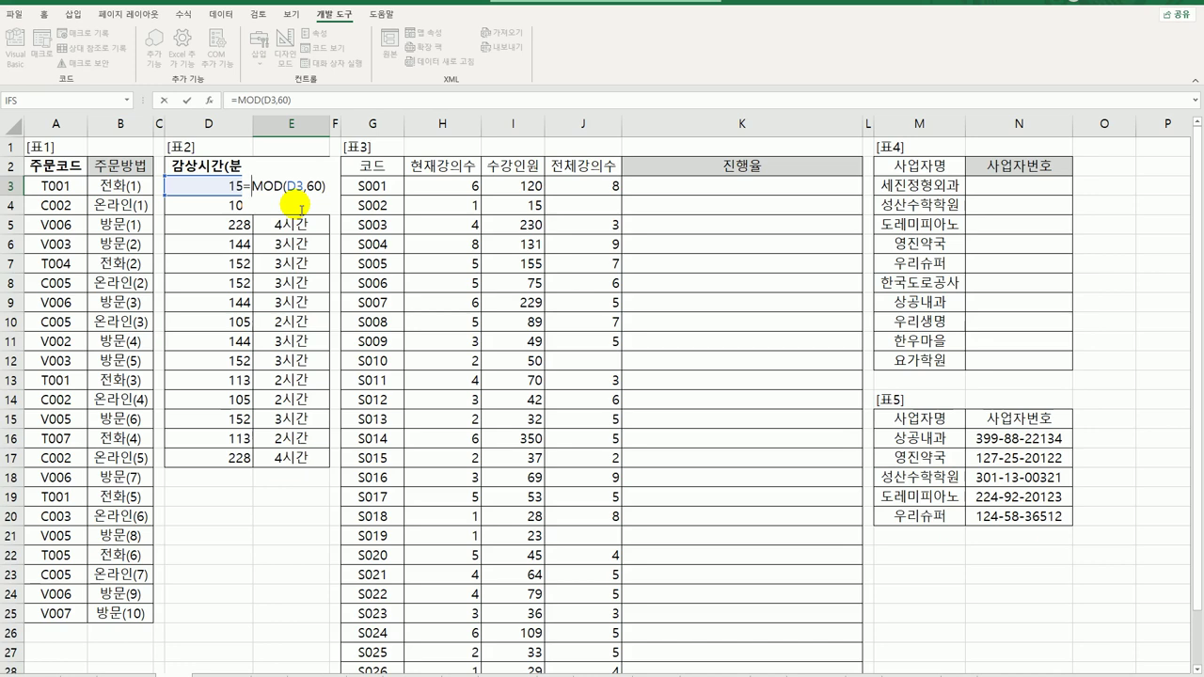
pyautogui.click(206, 185)
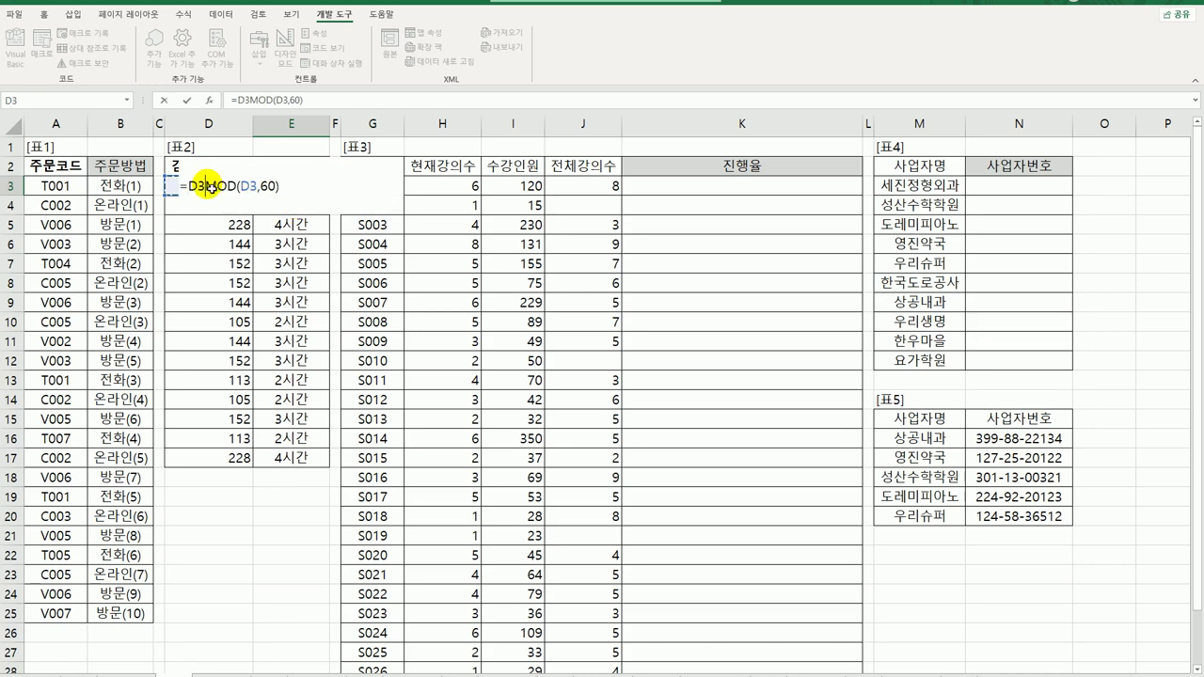
pyautogui.write('-')
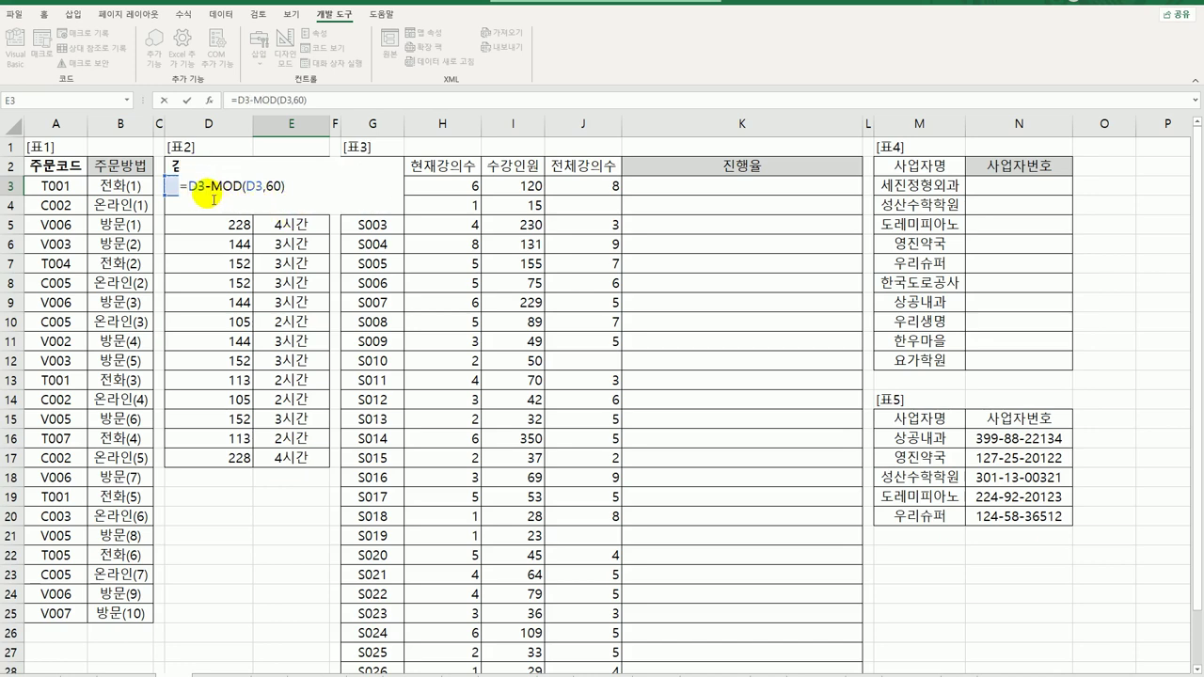
pyautogui.click(189, 187)
pyautogui.write('(')
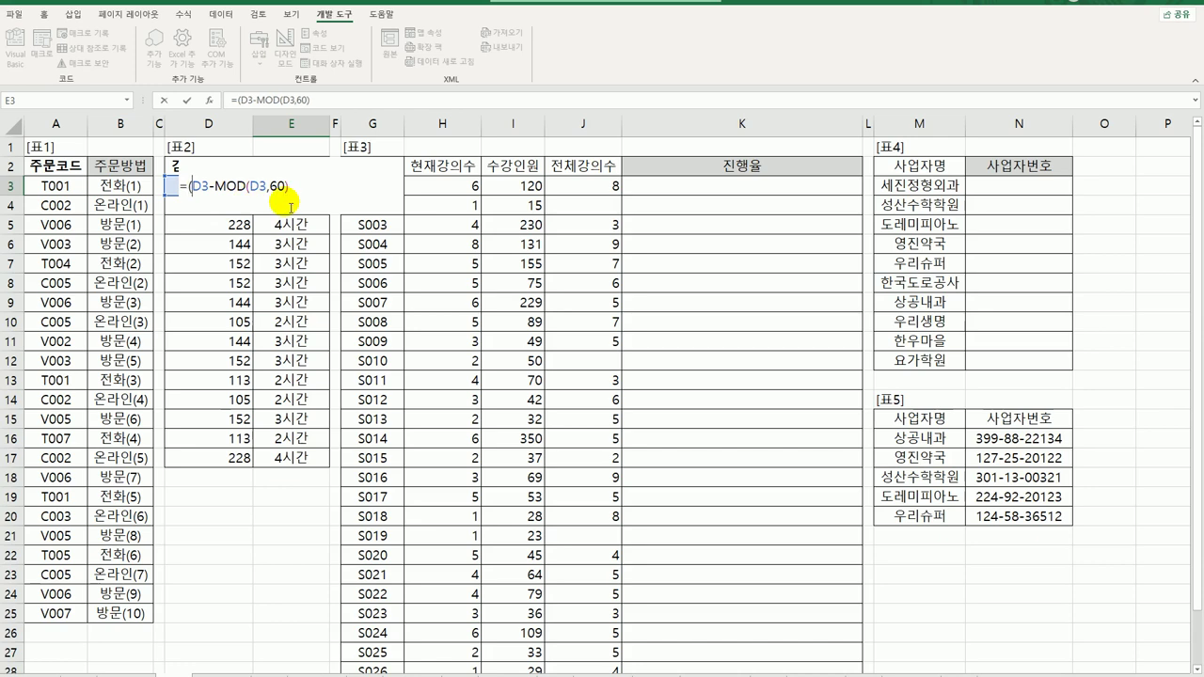
pyautogui.write(')/60')
pyautogui.hotkey('ctrl', 'Return')
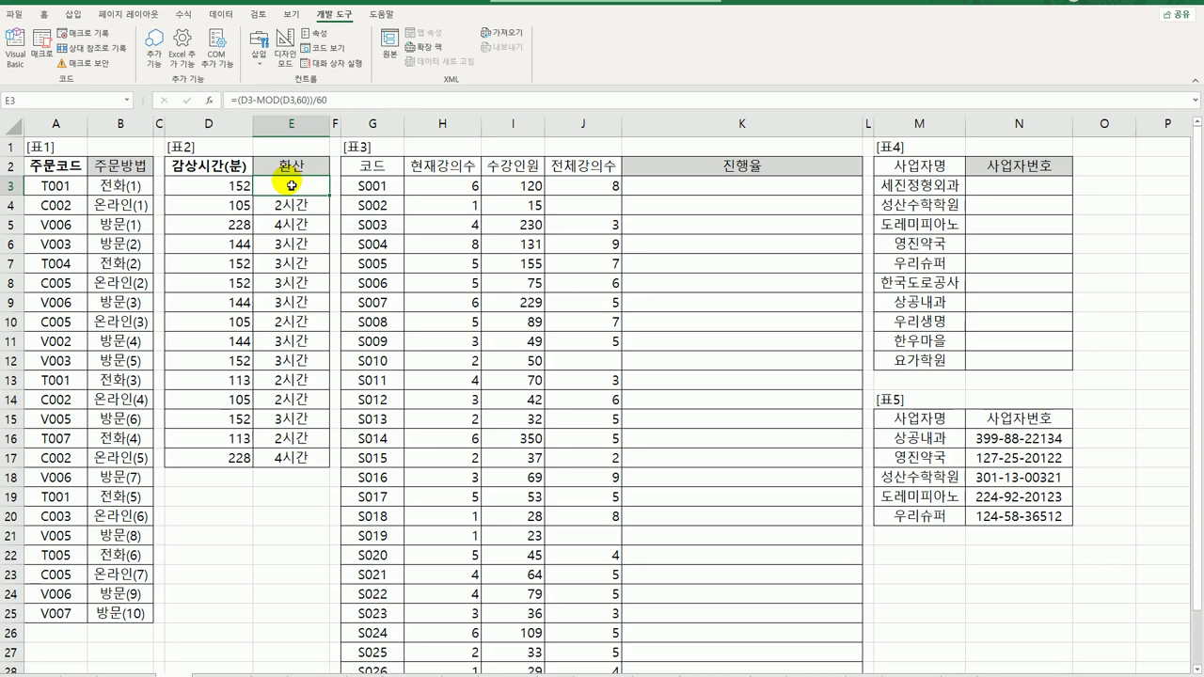
# Step: Turn E3's hour calculation into TEXT(D3-MOD(D3,60))/60,"0시간") and append an & operator
pyautogui.doubleClick(291, 185)
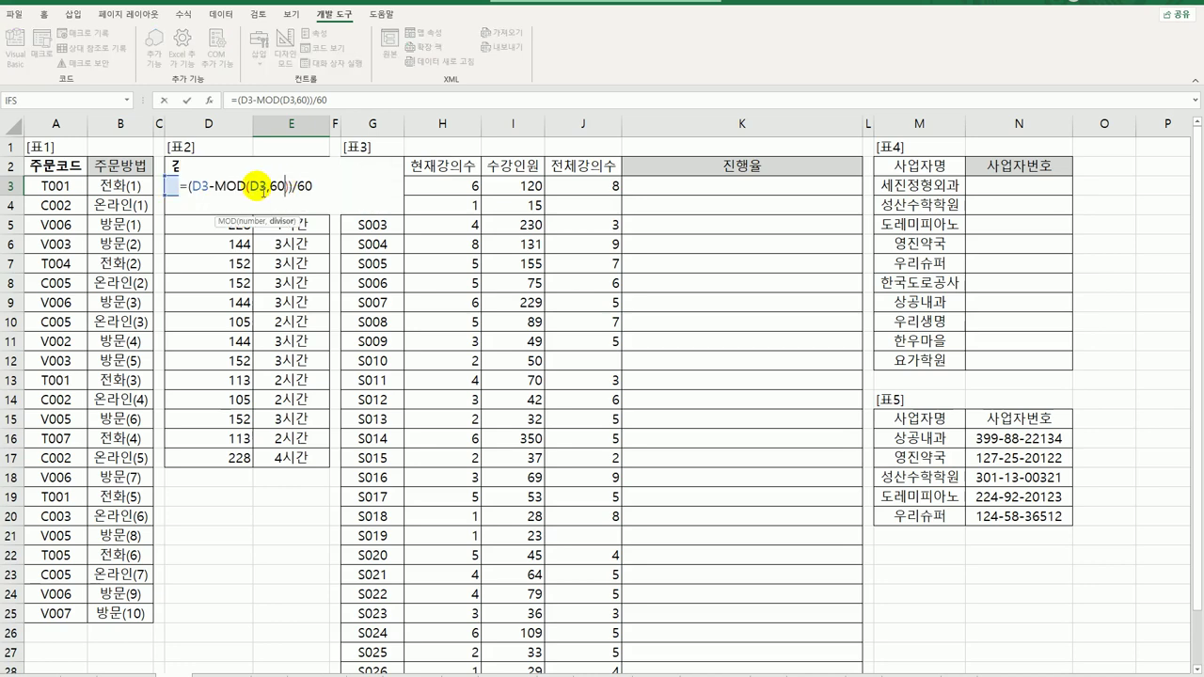
pyautogui.click(186, 191)
pyautogui.write('text')
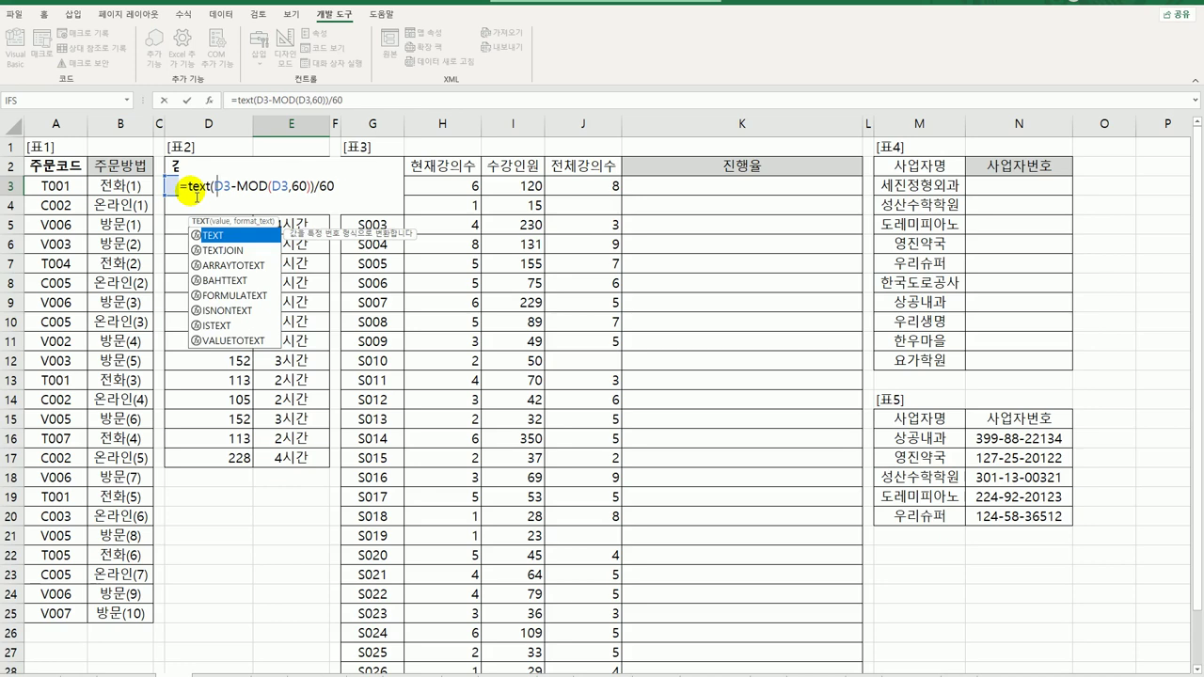
pyautogui.press('Tab')
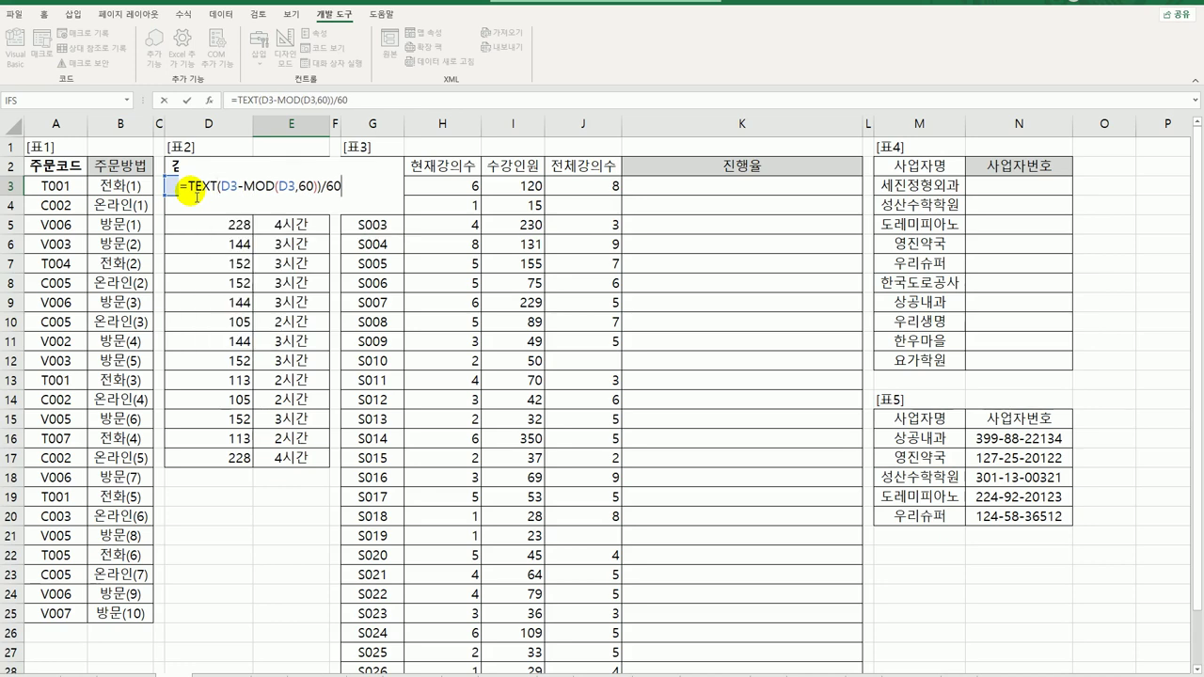
pyautogui.press('End')
pyautogui.write(',"0')
pyautogui.write('tlrk')
pyautogui.press('BackSpace')
pyautogui.press('BackSpace')
pyautogui.press('BackSpace')
pyautogui.press('BackSpace')
pyautogui.write('시간") &')
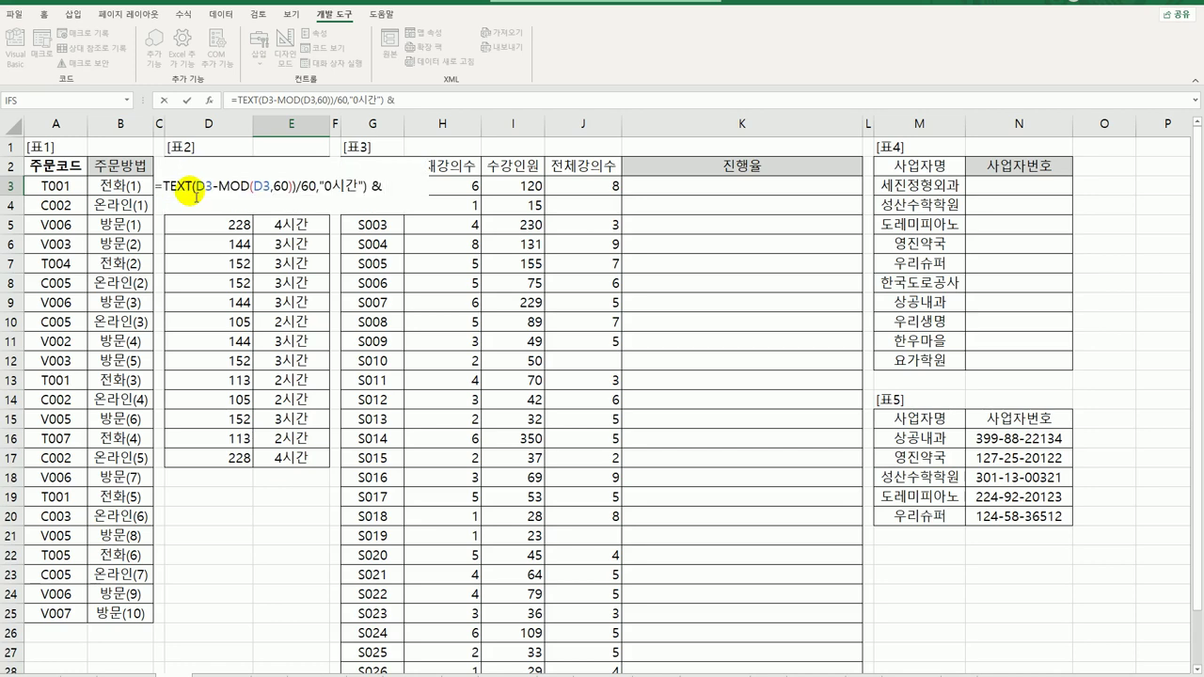
# Step: Duplicate the TEXT expression in E3's formula after the & operator
pyautogui.click(164, 186)
pyautogui.moveTo(205, 181); pyautogui.dragTo(365, 181)
pyautogui.hotkey('ctrl', 'c')
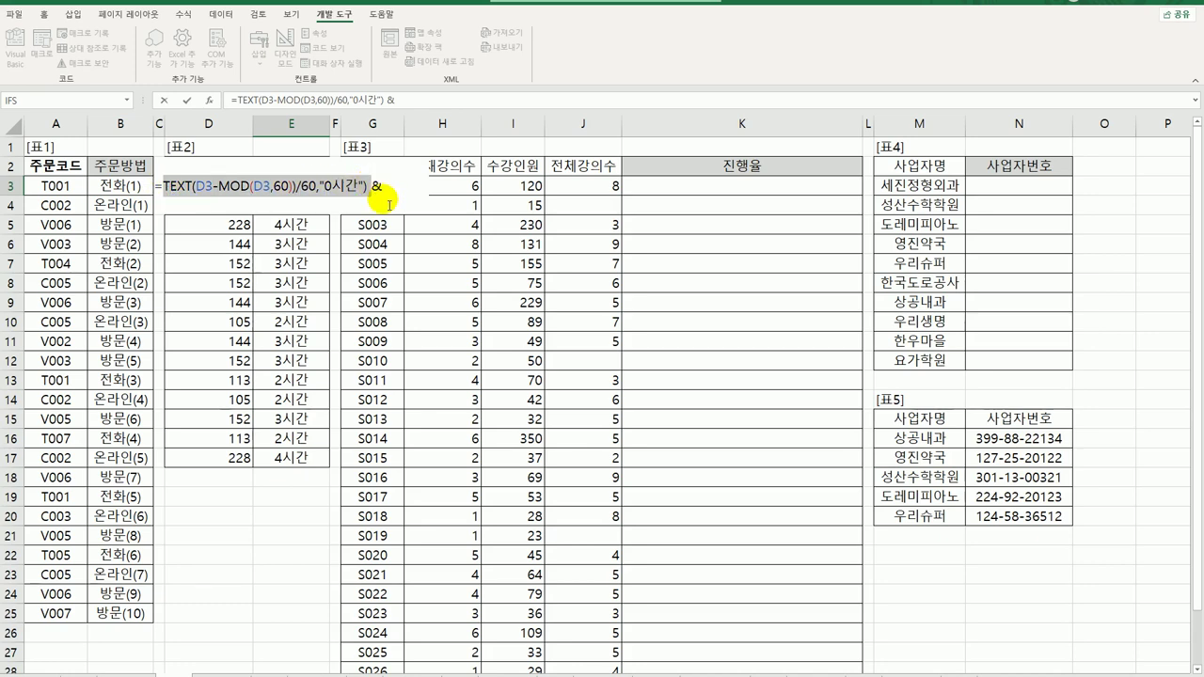
pyautogui.click(382, 186)
pyautogui.hotkey('ctrl', 'v')
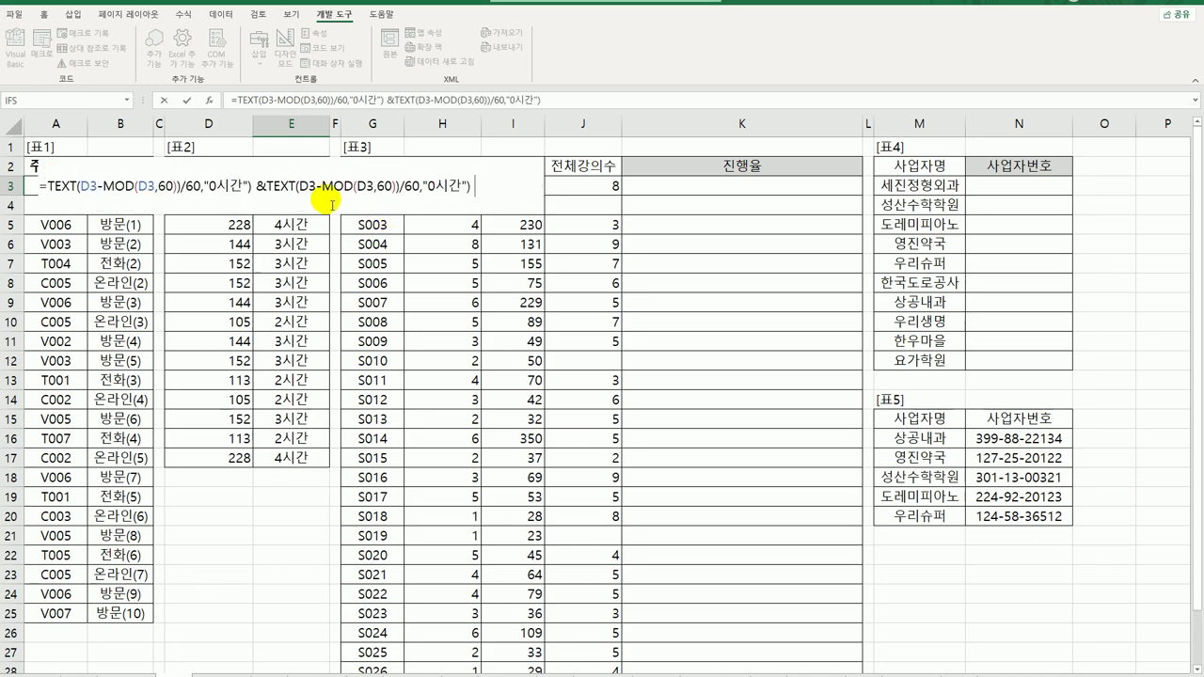
# Step: Reduce the second TEXT expression in E3 to MOD(D3,60), dropping D3- and /60, and set its format to "0분"
pyautogui.moveTo(298, 189); pyautogui.dragTo(327, 188)
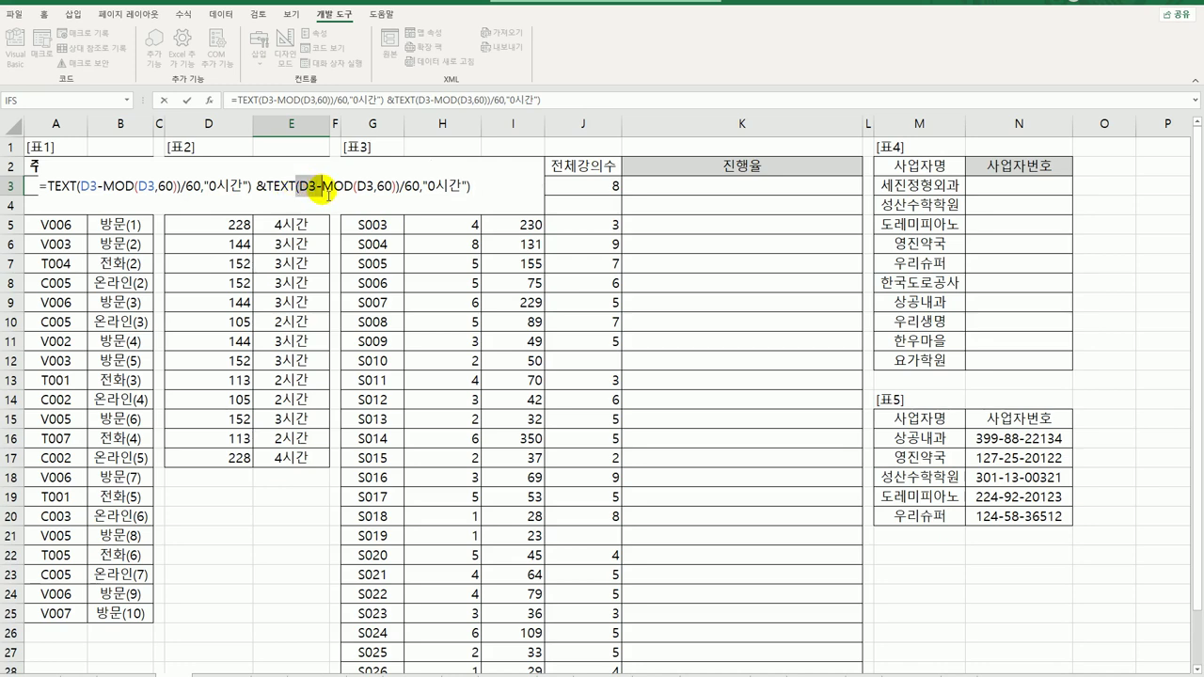
pyautogui.press('Delete')
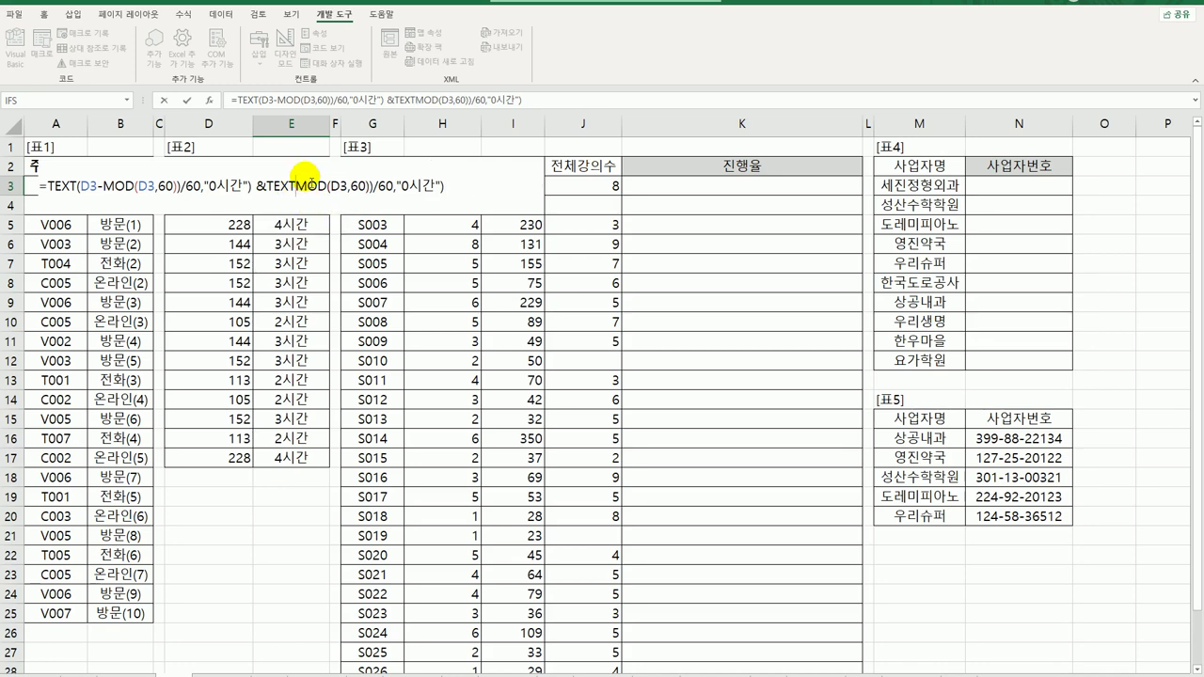
pyautogui.write('(')
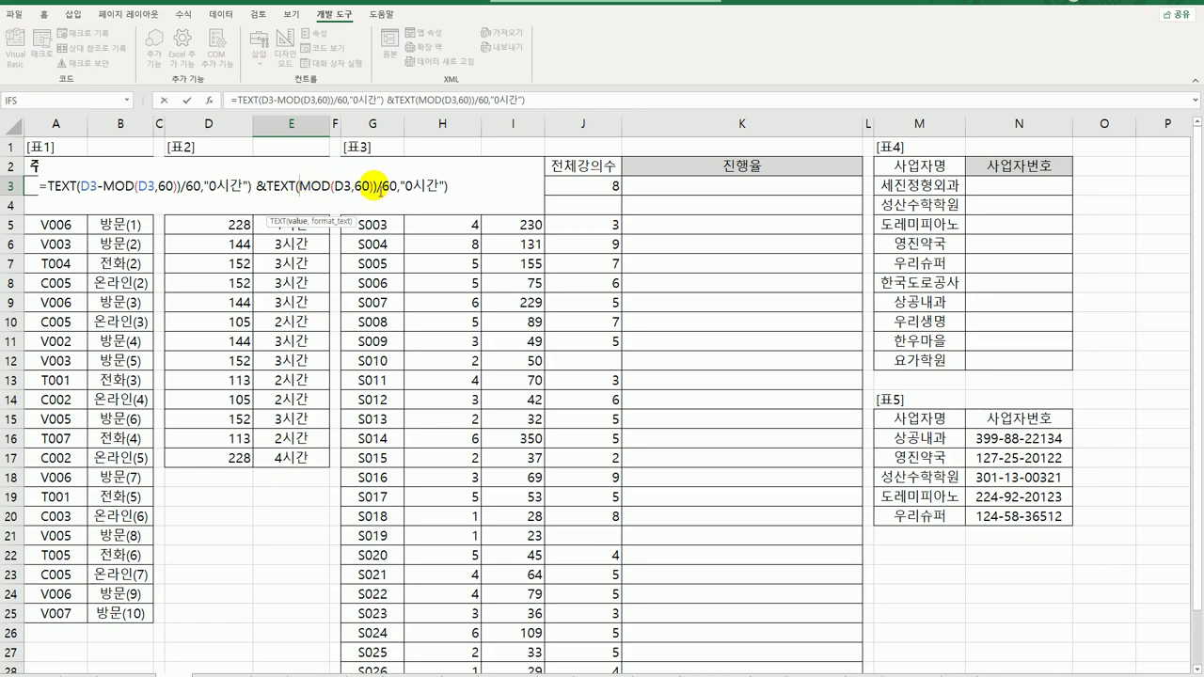
pyautogui.moveTo(378, 188); pyautogui.dragTo(419, 187)
pyautogui.press('BackSpace')
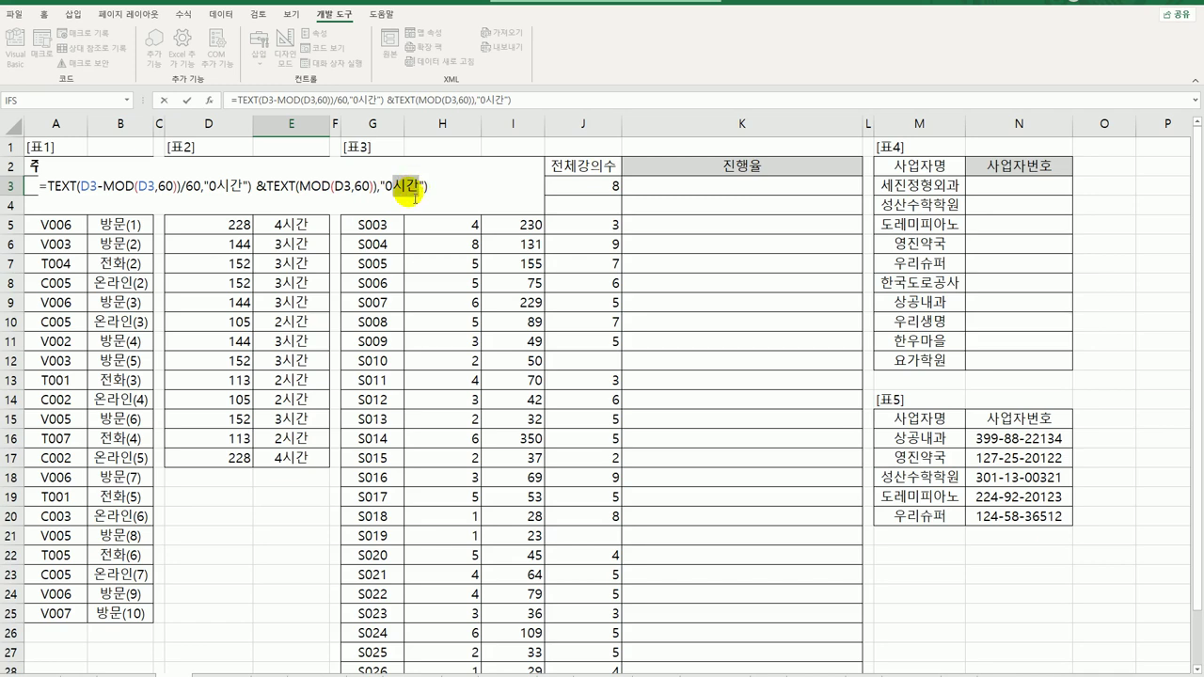
pyautogui.write('분')
pyautogui.press('Return')
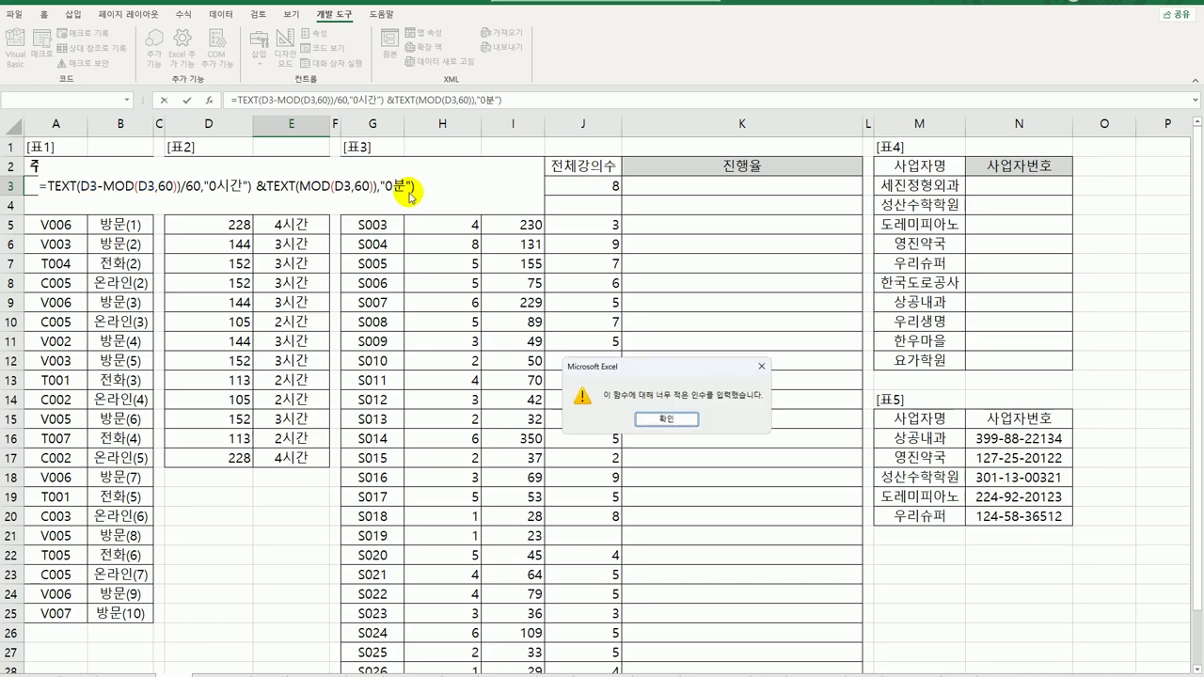
pyautogui.press('Return')
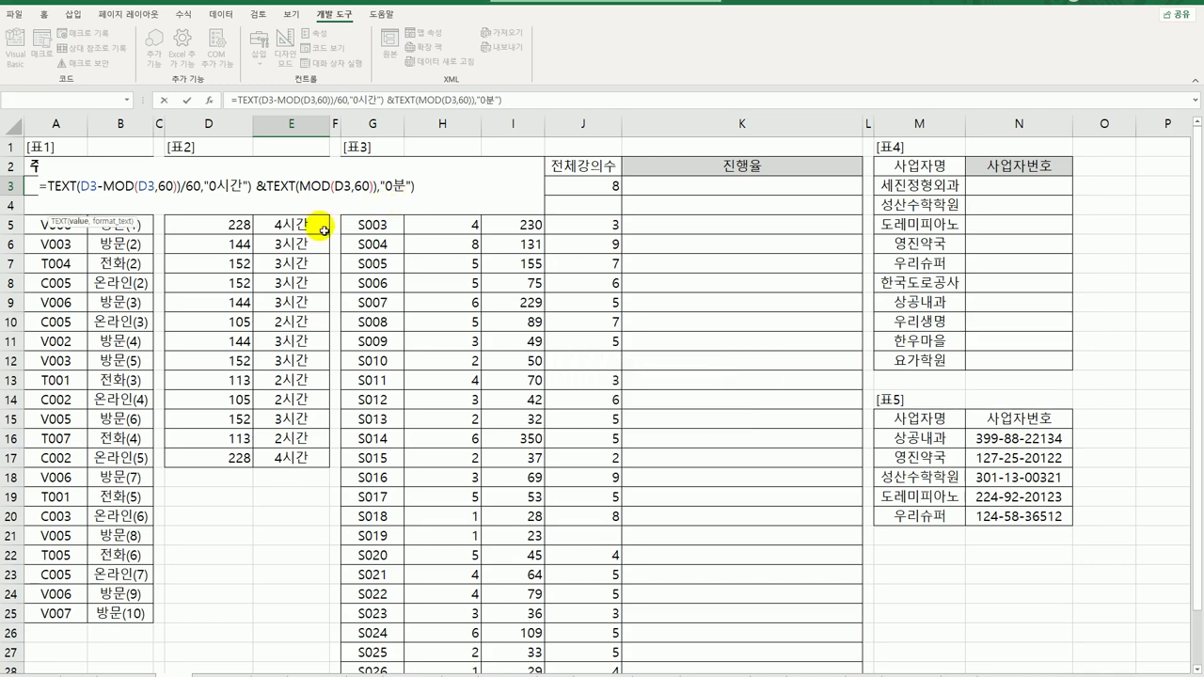
# Step: Remove the surplus closing parentheses from both TEXT parts, entering =TEXT(D3-MOD(D3,60)/60,"0시간") &TEXT(MOD(D3,60),"0분") in E3
pyautogui.click(374, 186)
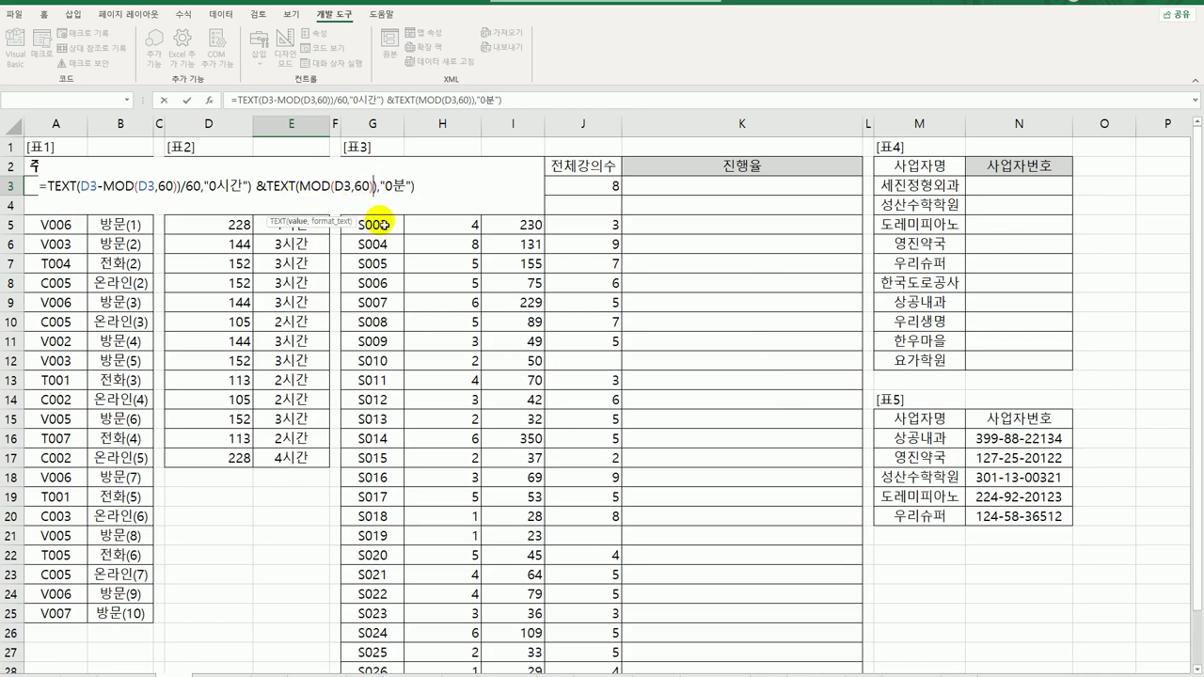
pyautogui.press('BackSpace')
pyautogui.click(419, 188)
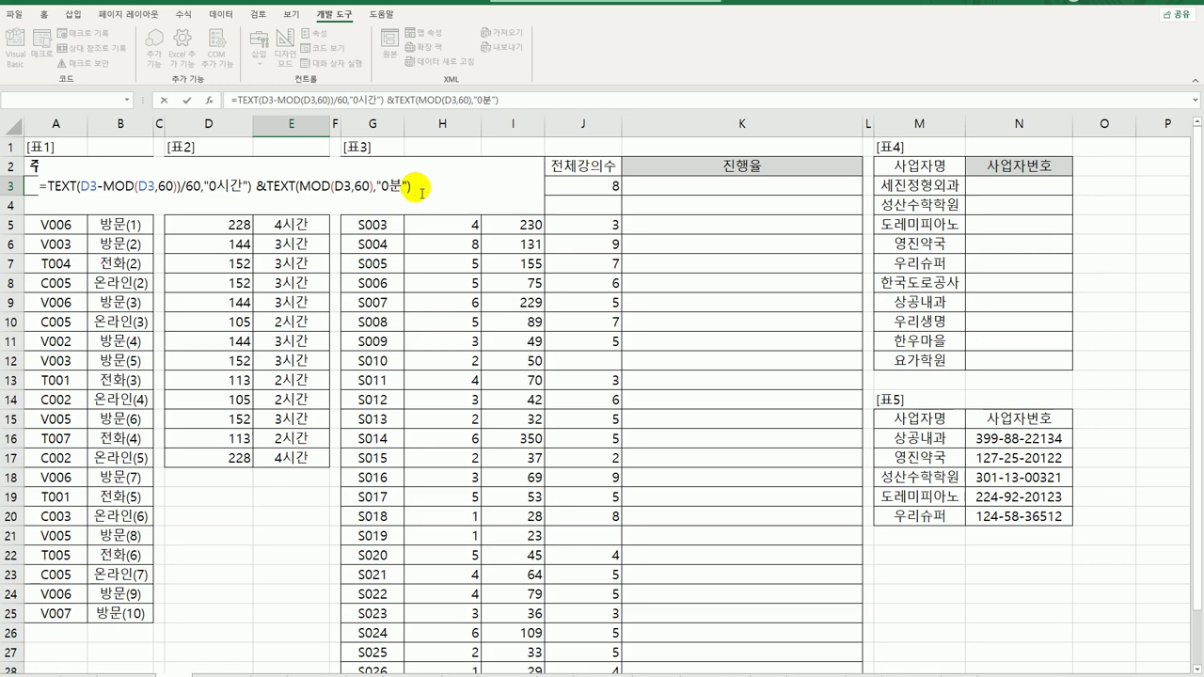
pyautogui.press('Return')
pyautogui.click(664, 418)
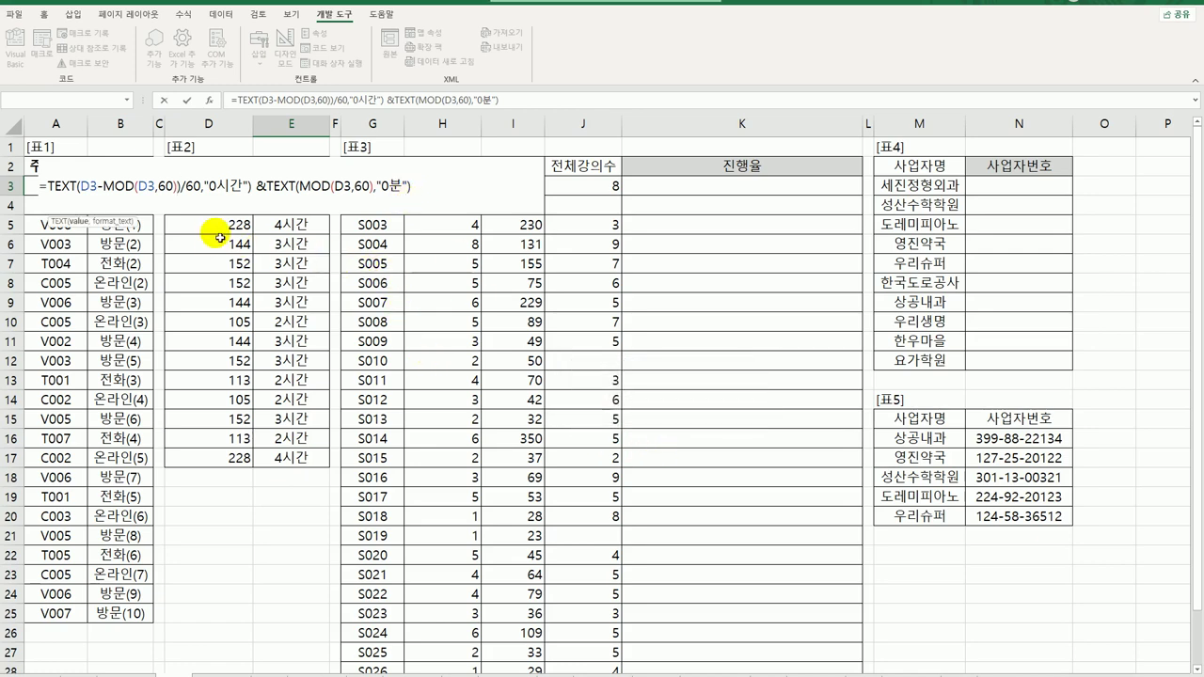
pyautogui.click(173, 186)
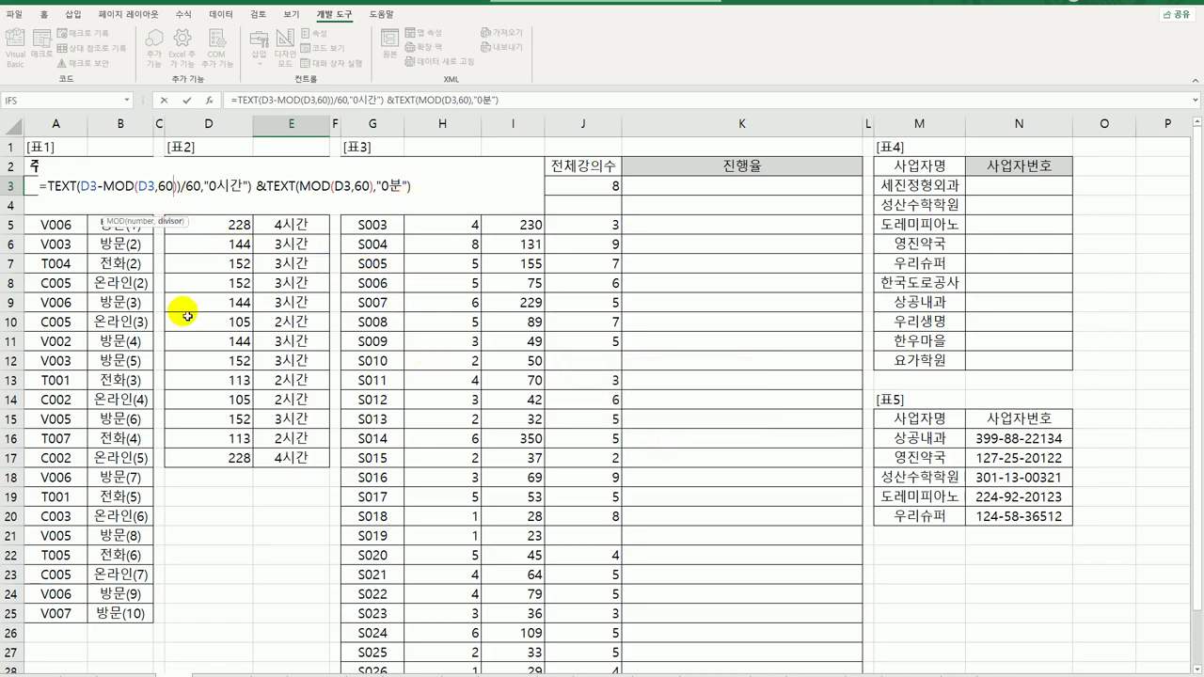
pyautogui.click(180, 188)
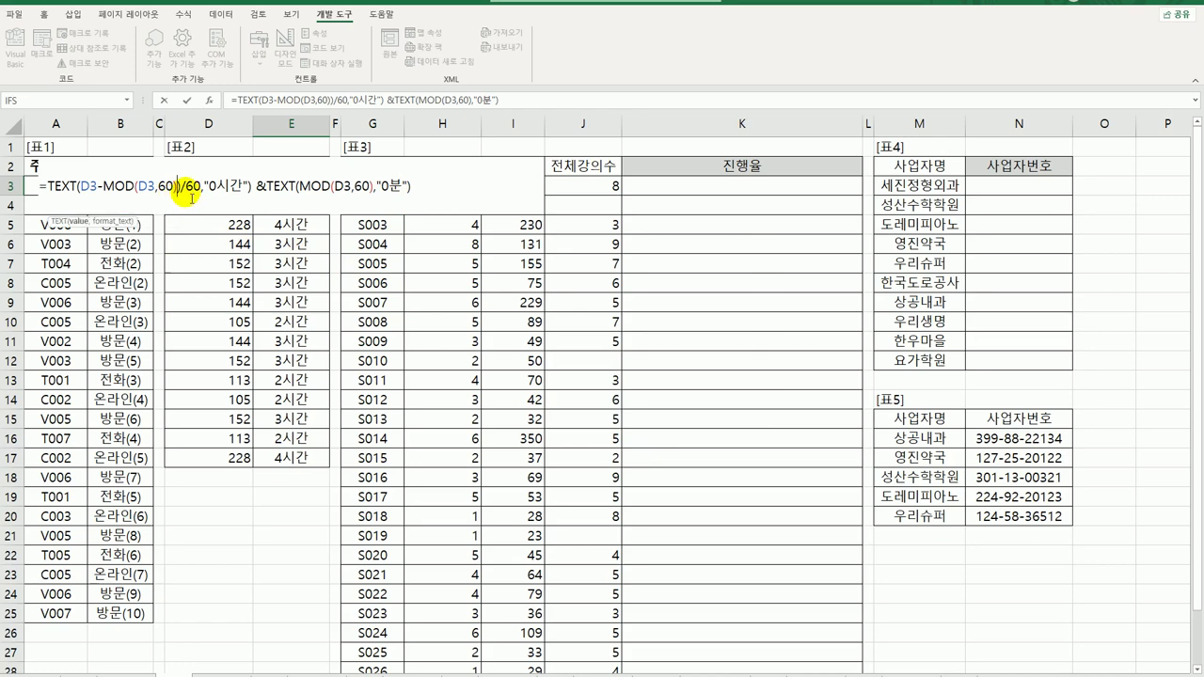
pyautogui.press('Delete')
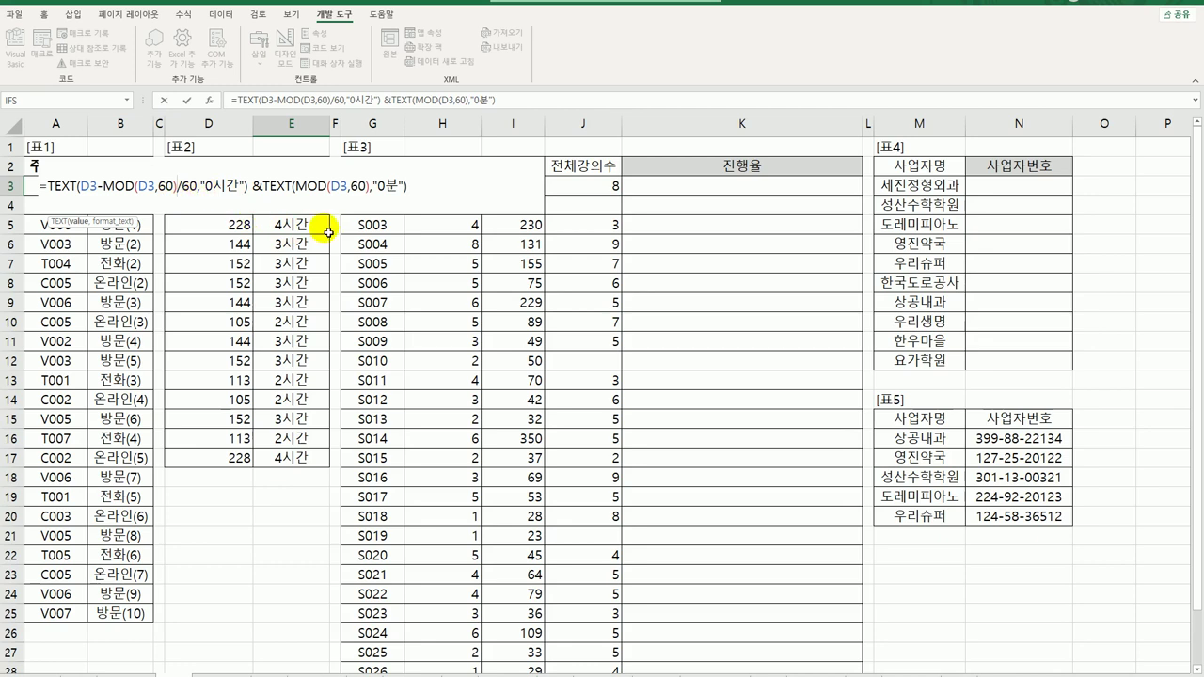
pyautogui.press('Return')
pyautogui.click(309, 185)
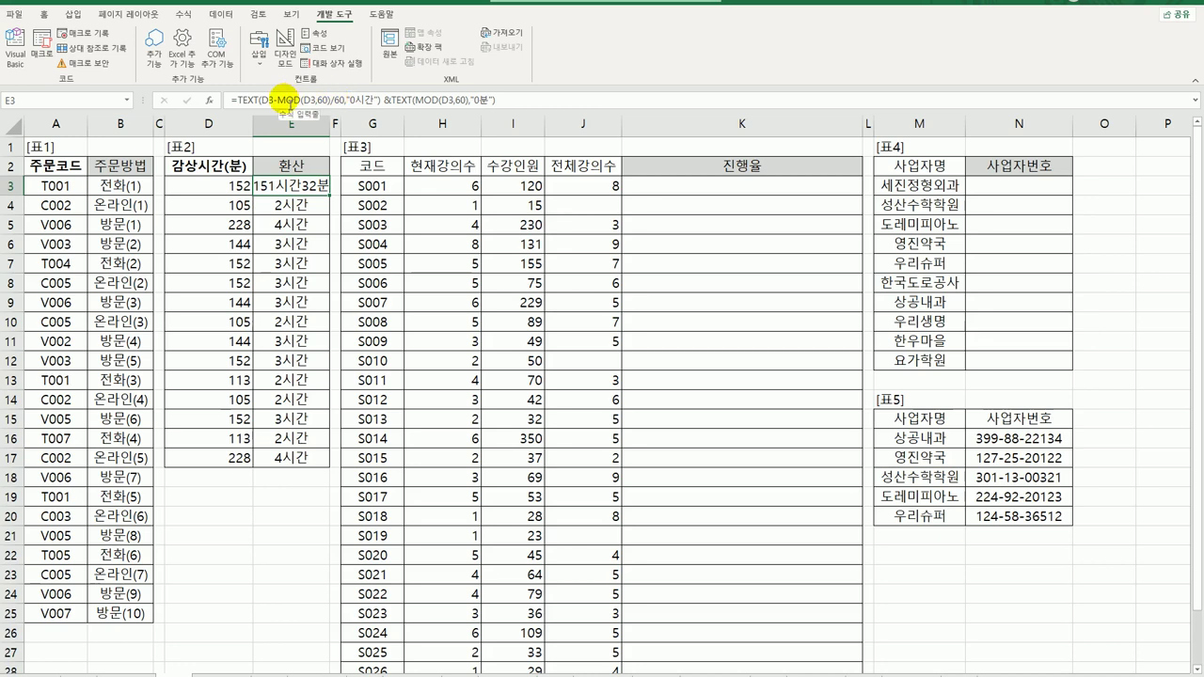
# Step: Parenthesize the subtraction in E3's first TEXT part, giving =TEXT((D3-MOD(D3,60))/60,"0시간") &TEXT(MOD(D3,60),"0분")
pyautogui.doubleClick(297, 193)
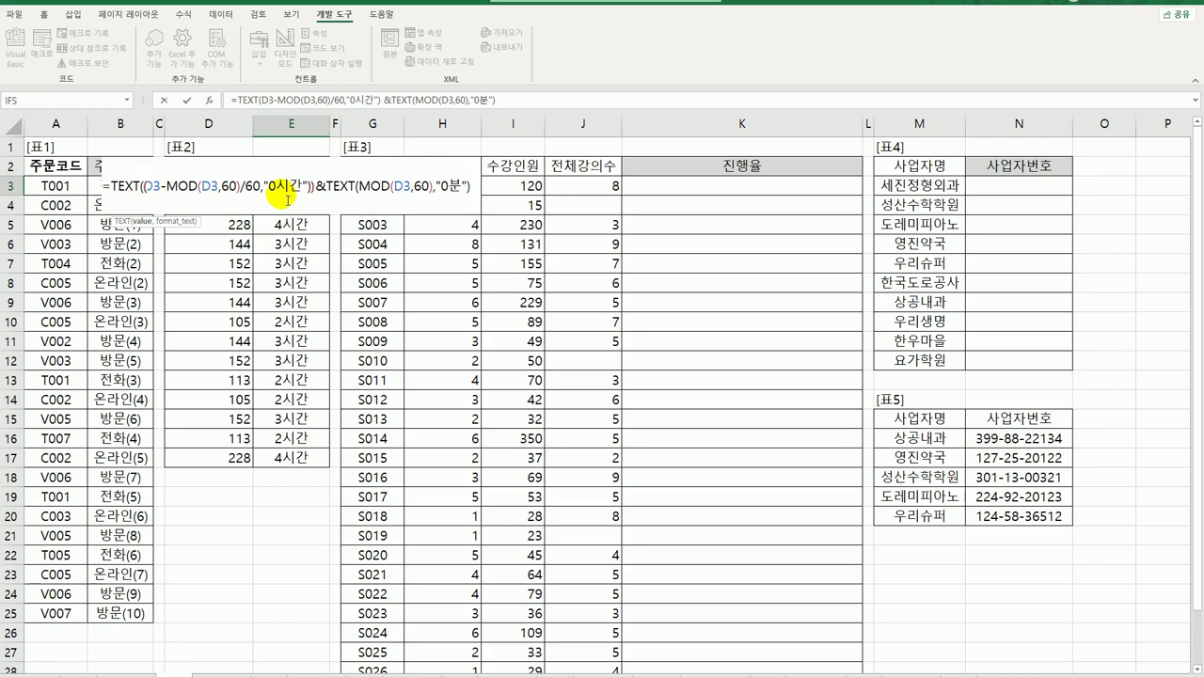
pyautogui.write('(')
pyautogui.press('Right')
pyautogui.press('Right')
pyautogui.press('Right')
pyautogui.press('Right')
pyautogui.press('Right')
pyautogui.press('Right')
pyautogui.press('Right')
pyautogui.press('Right')
pyautogui.press('Right')
pyautogui.press('Right')
pyautogui.press('Right')
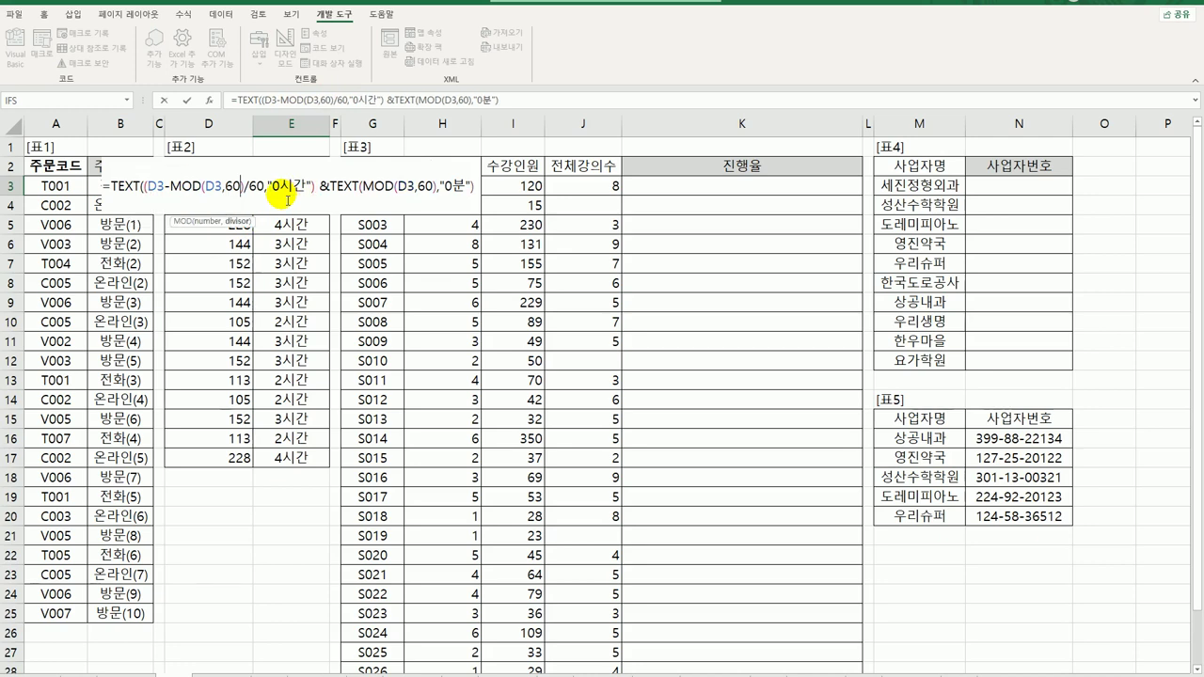
pyautogui.write(')')
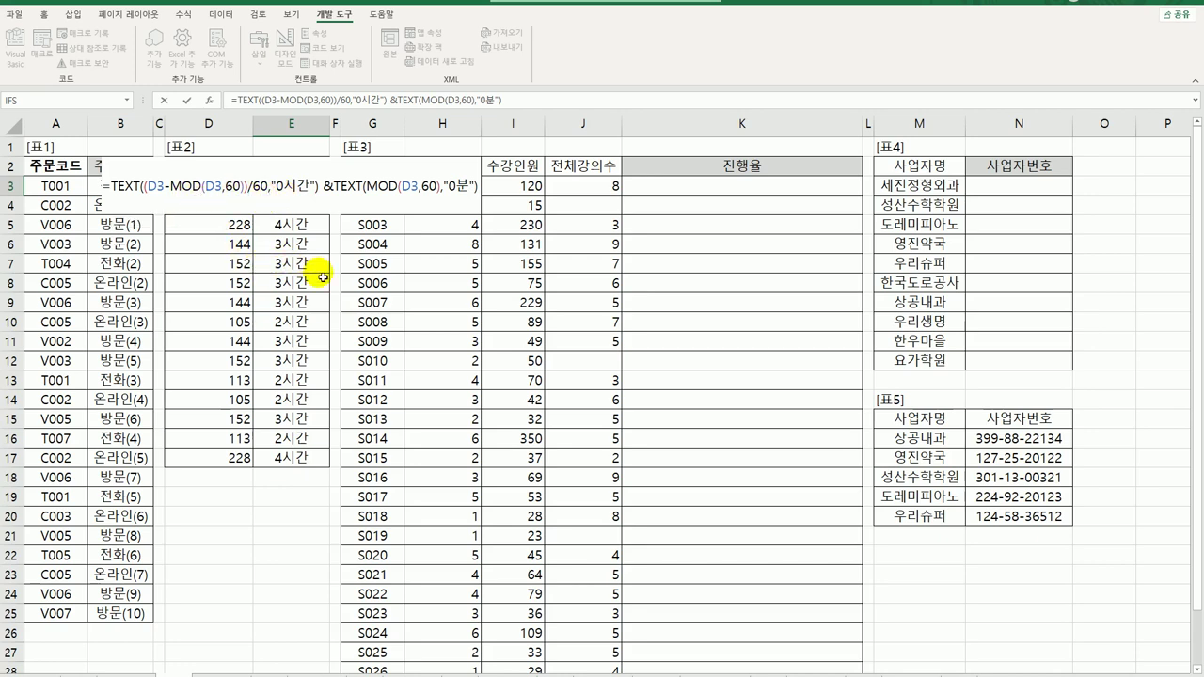
pyautogui.press('Return')
pyautogui.click(307, 191)
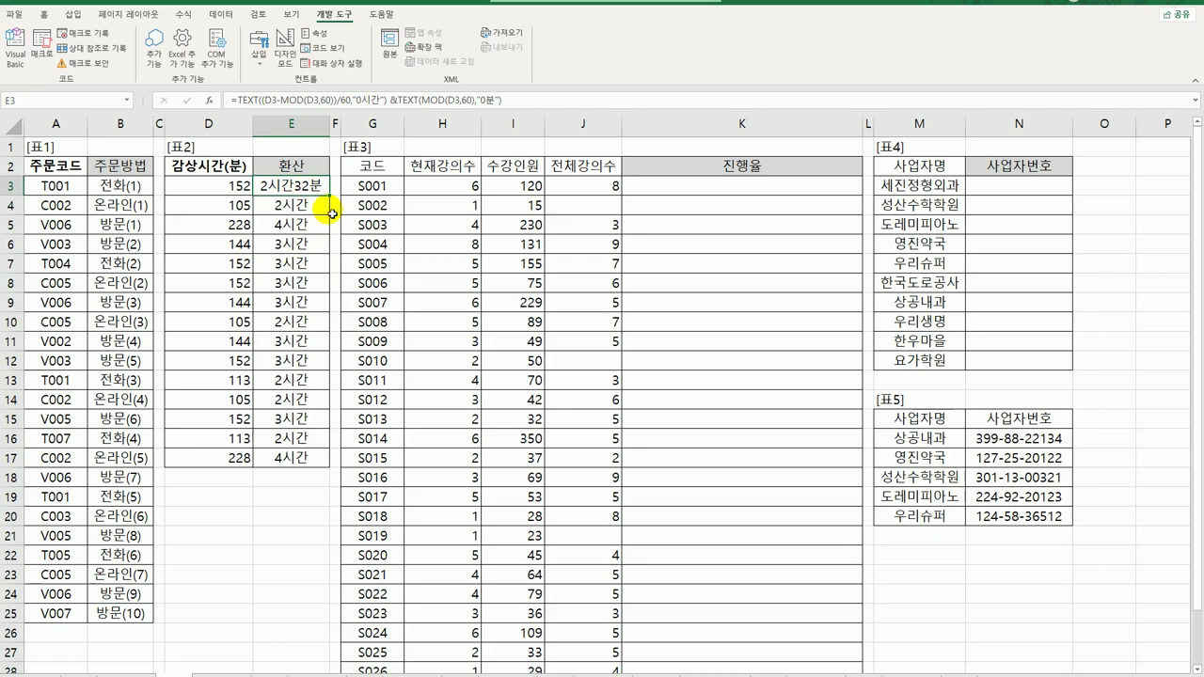
# Step: Add a leading space to the minutes format in E3's formula, making it " 0분", and fill the formula down through E17
pyautogui.moveTo(331, 204); pyautogui.dragTo(323, 475)
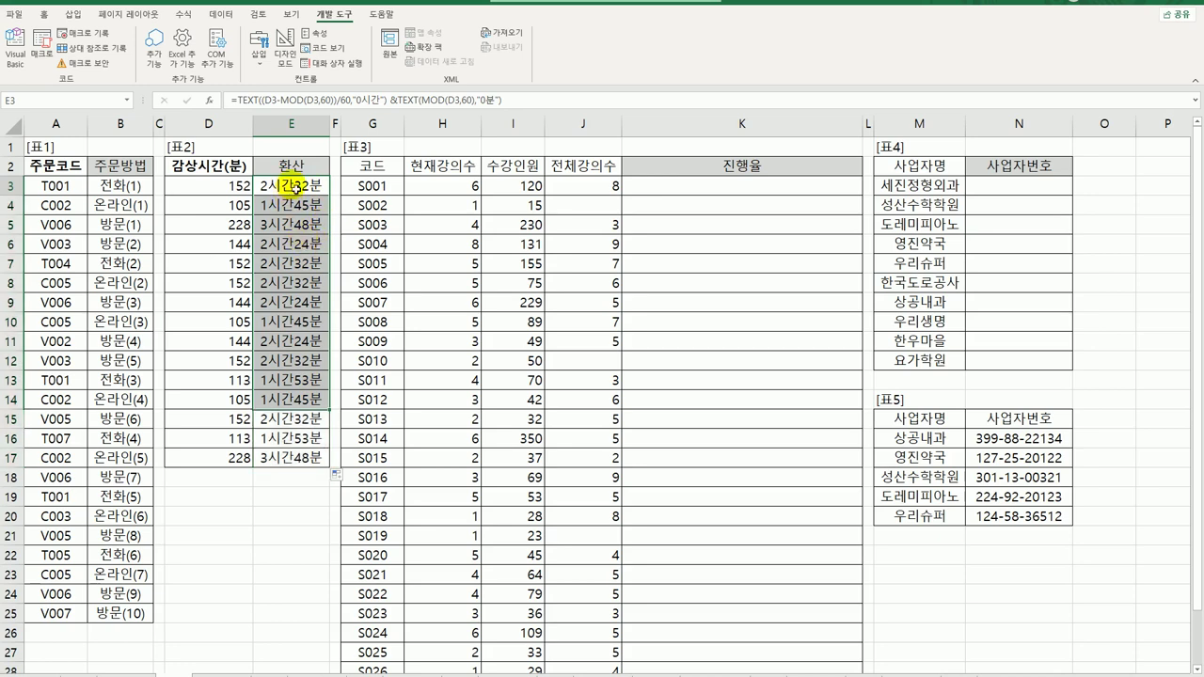
pyautogui.press('F2')
pyautogui.click(449, 187)
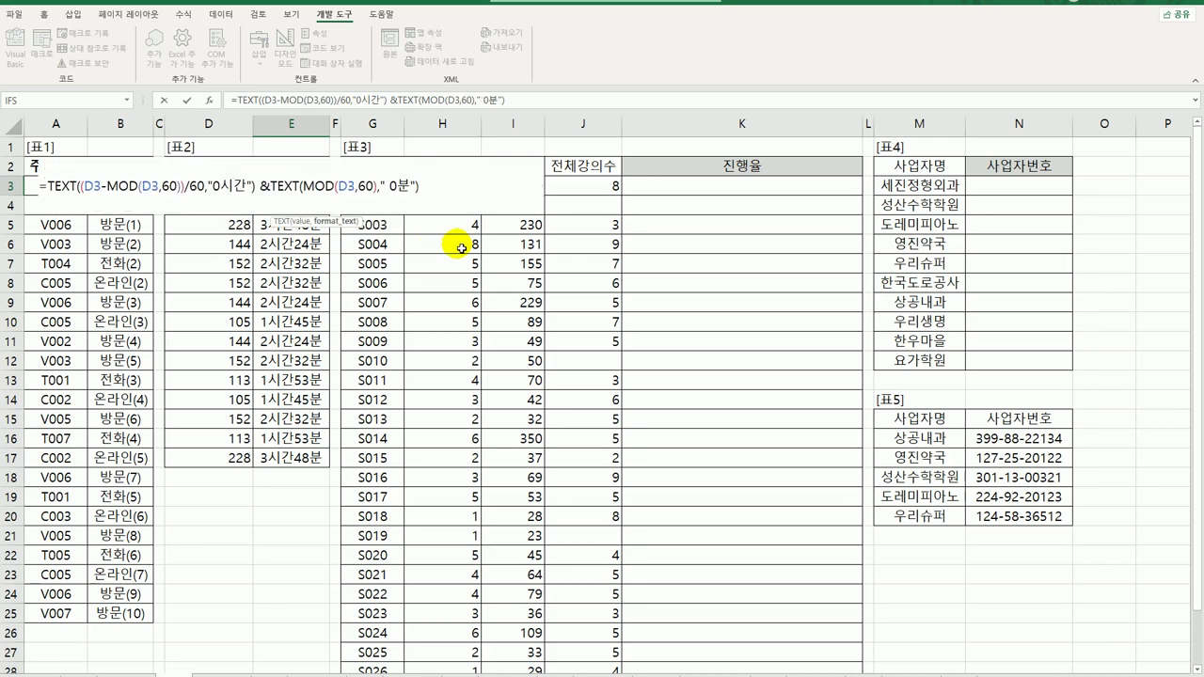
pyautogui.hotkey('ctrl', 'Return')
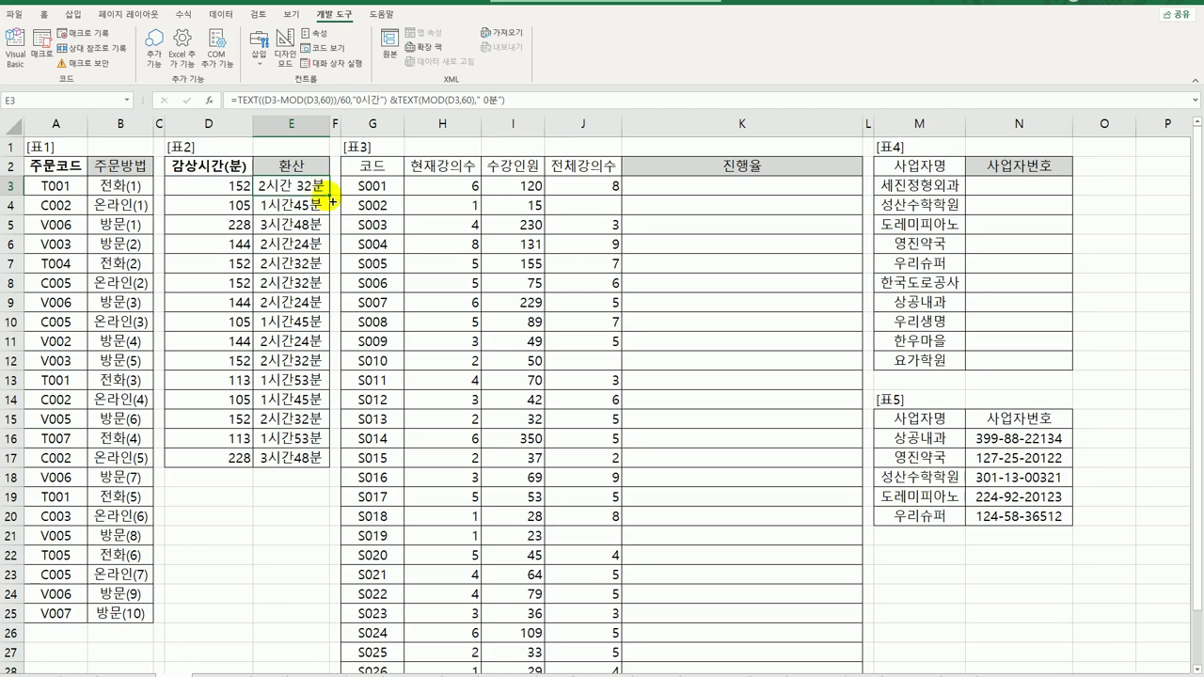
pyautogui.moveTo(327, 194); pyautogui.dragTo(309, 459)
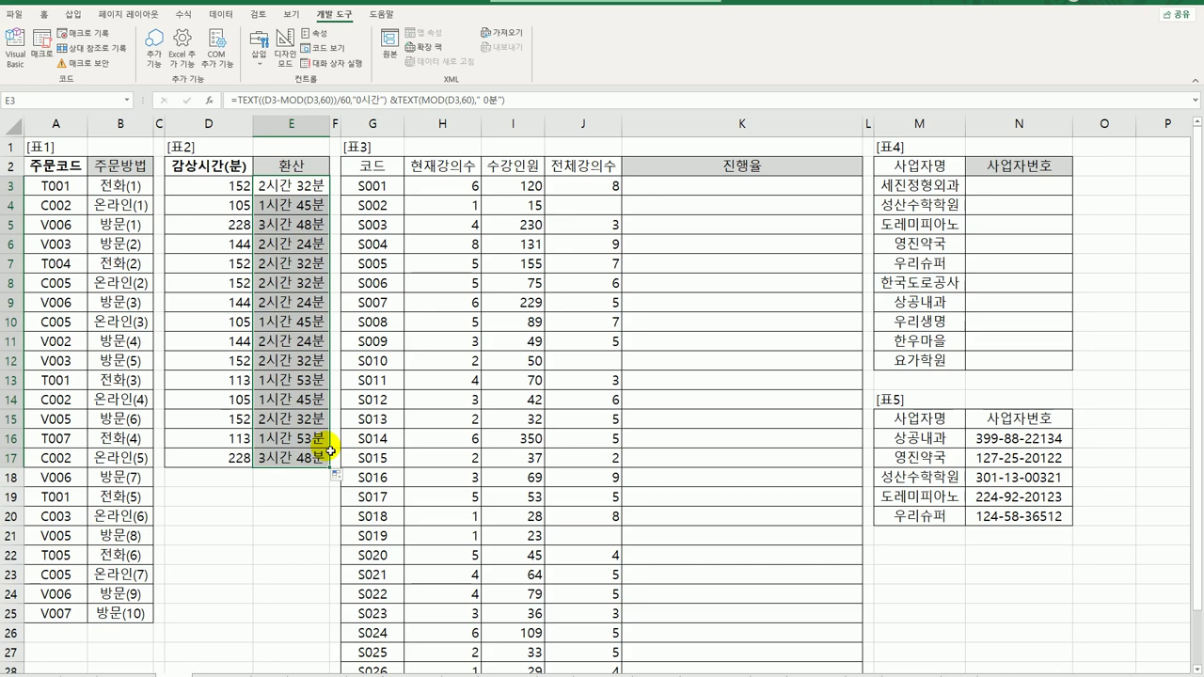
# Step: Review the hours part D3-MOD(D3,60) and the minutes part MOD(D3,60) in E3's formula
pyautogui.click(308, 191)
pyautogui.doubleClick(310, 191)
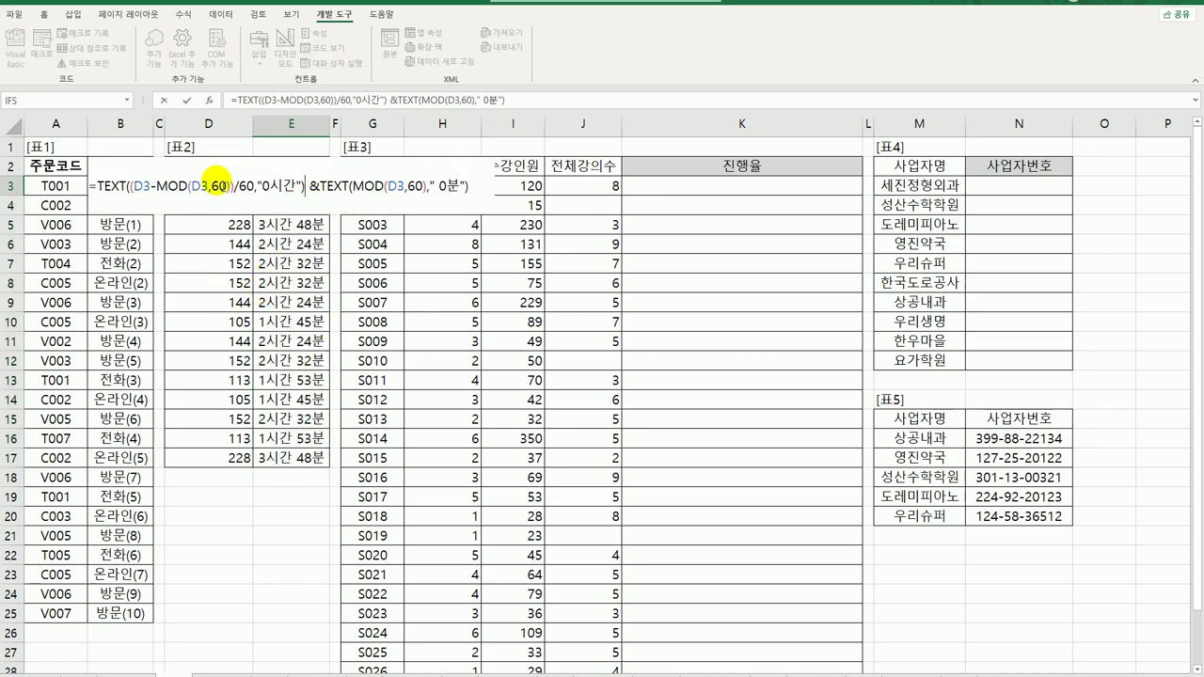
pyautogui.moveTo(136, 193); pyautogui.dragTo(237, 193)
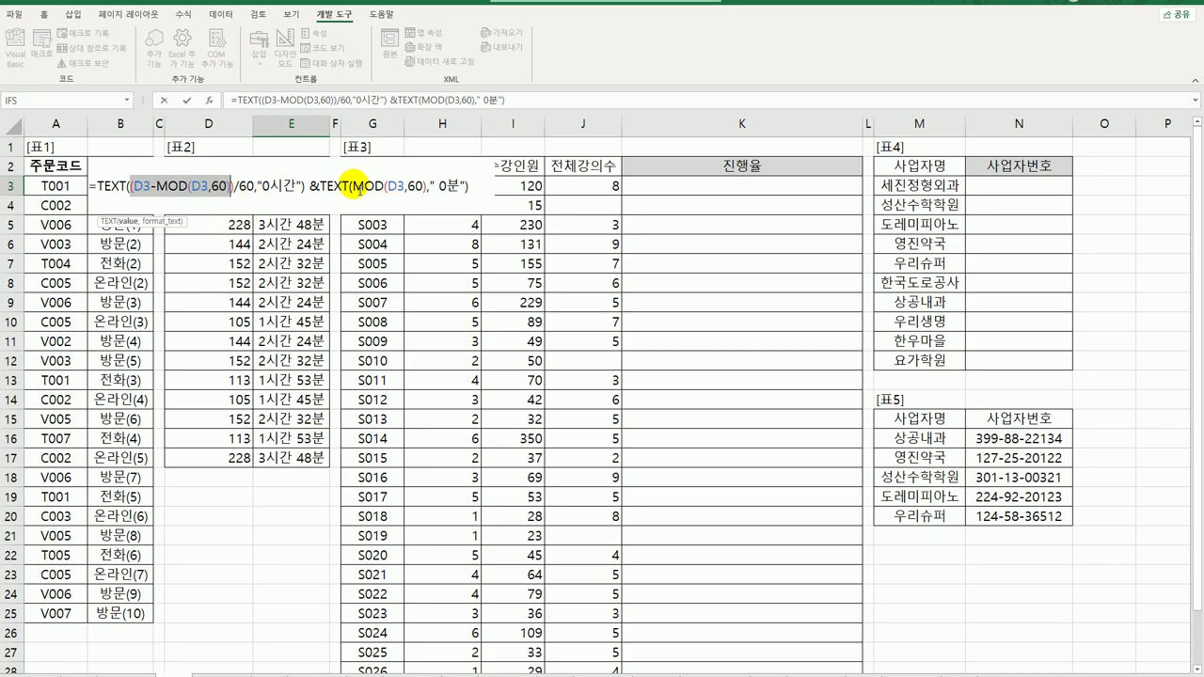
pyautogui.moveTo(353, 188); pyautogui.dragTo(432, 194)
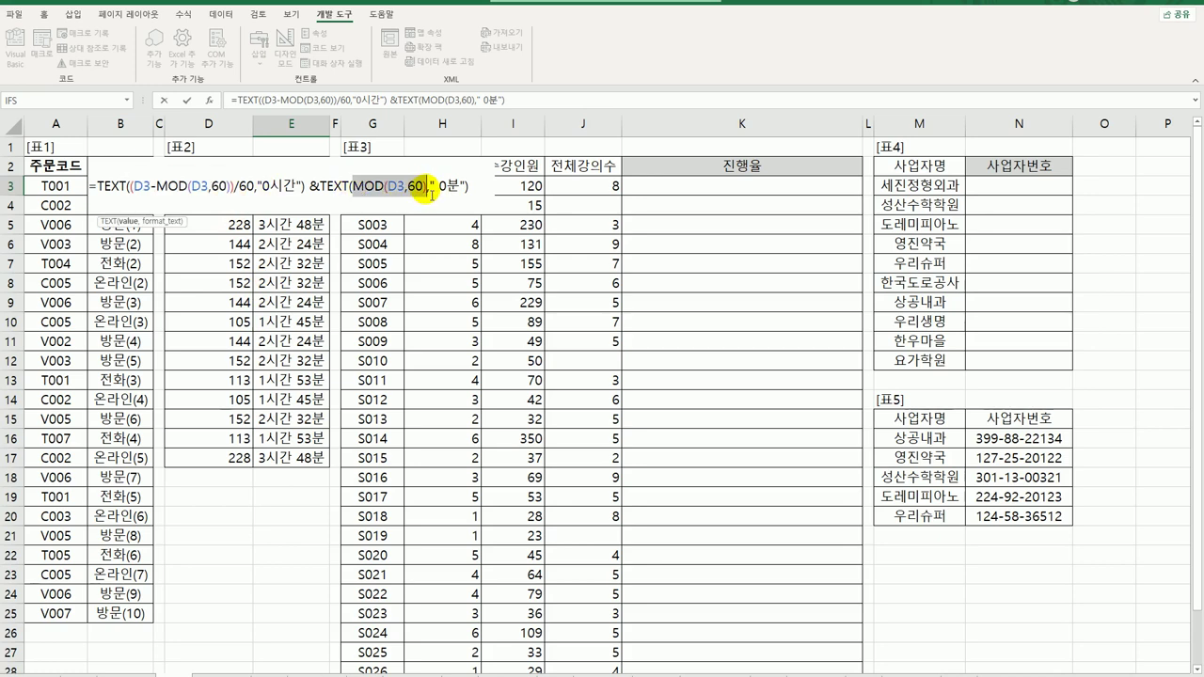
pyautogui.moveTo(434, 195); pyautogui.dragTo(432, 194)
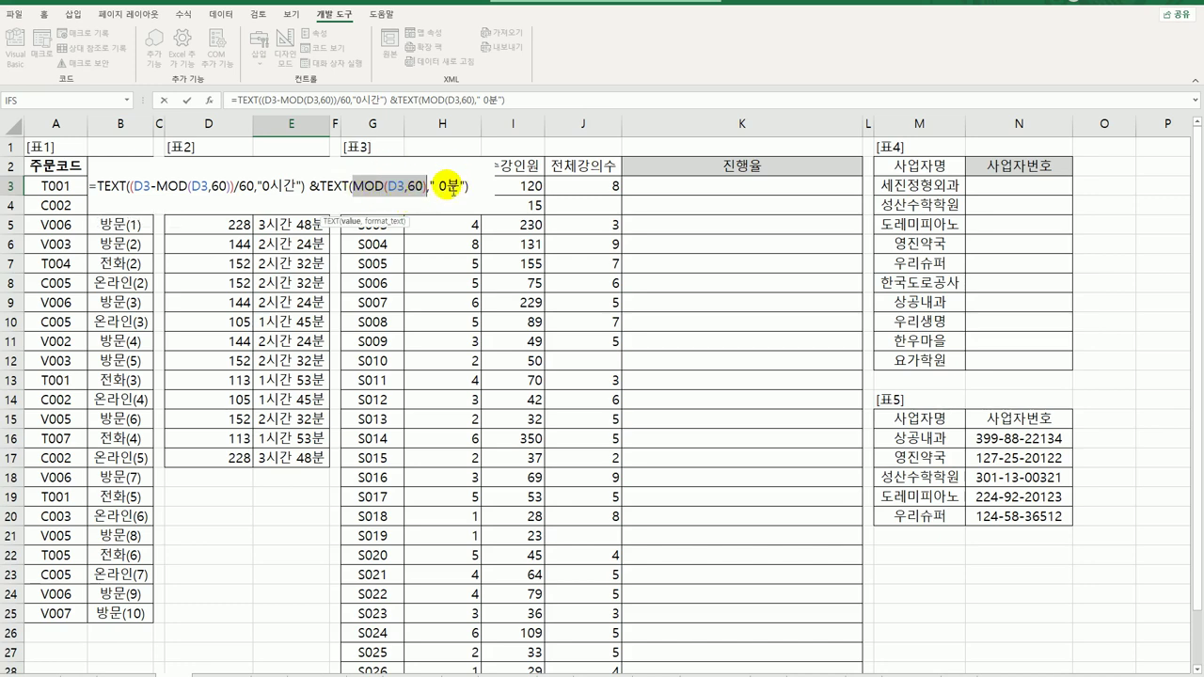
pyautogui.click(235, 188)
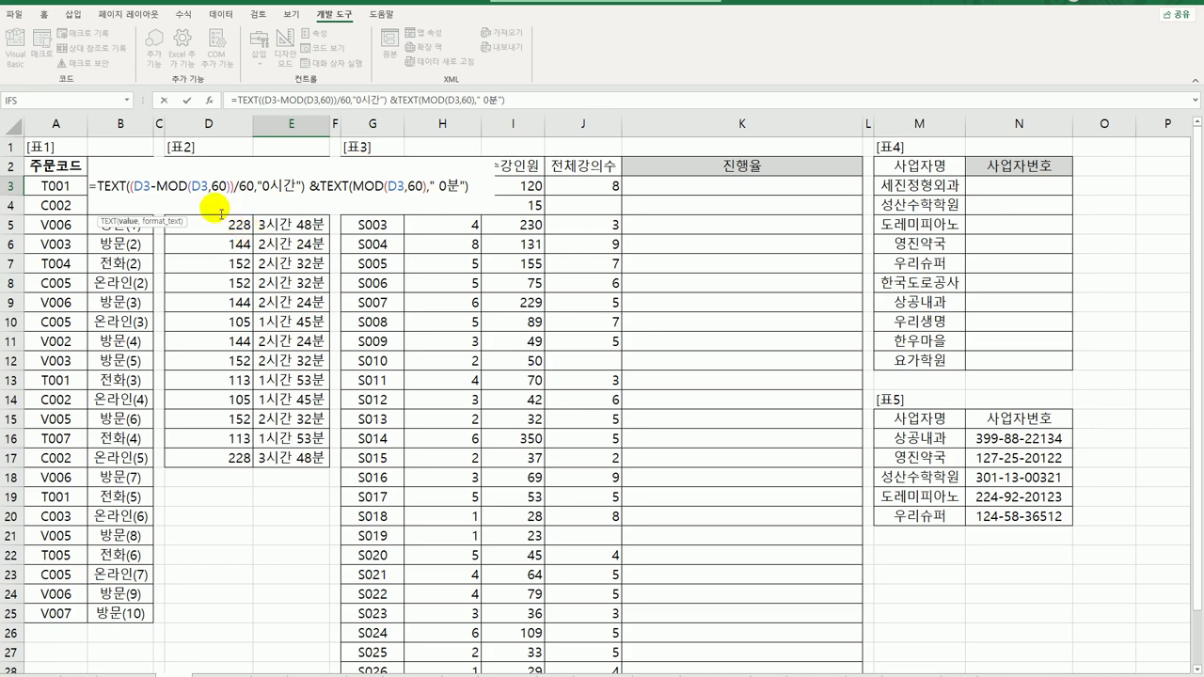
pyautogui.moveTo(137, 188); pyautogui.dragTo(229, 188)
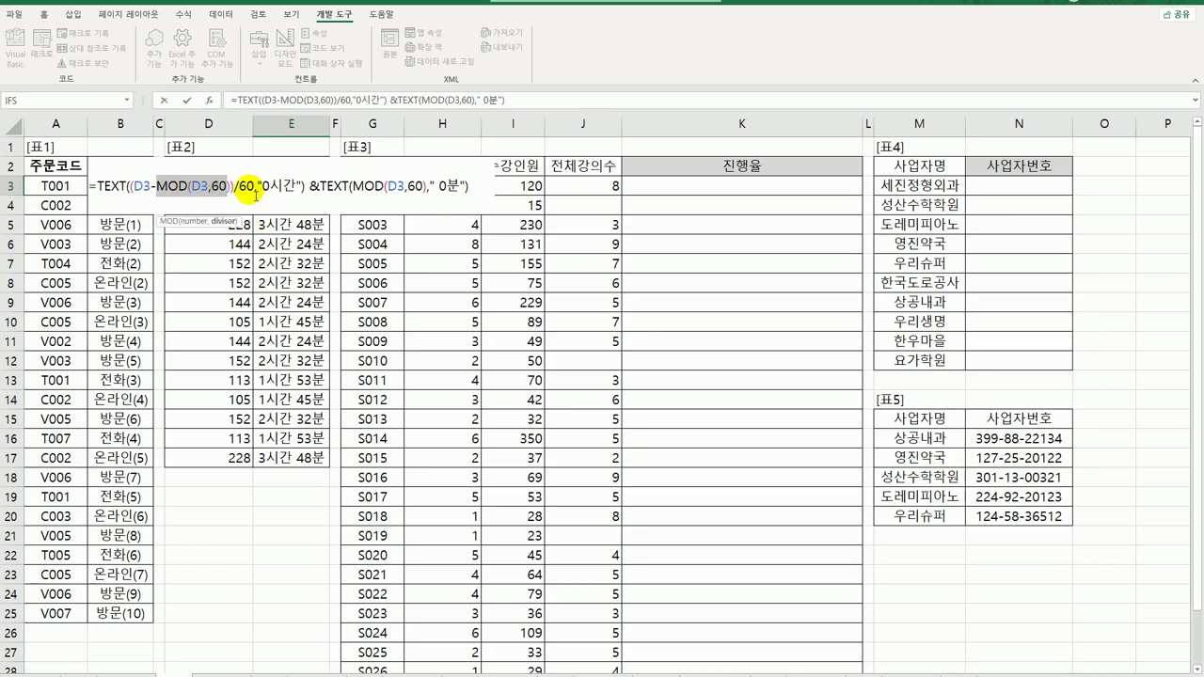
pyautogui.press('Return')
# Step: Insert an IF function with the condition D3<120 in front of the TEXT expressions in E3's formula
pyautogui.doubleClick(310, 185)
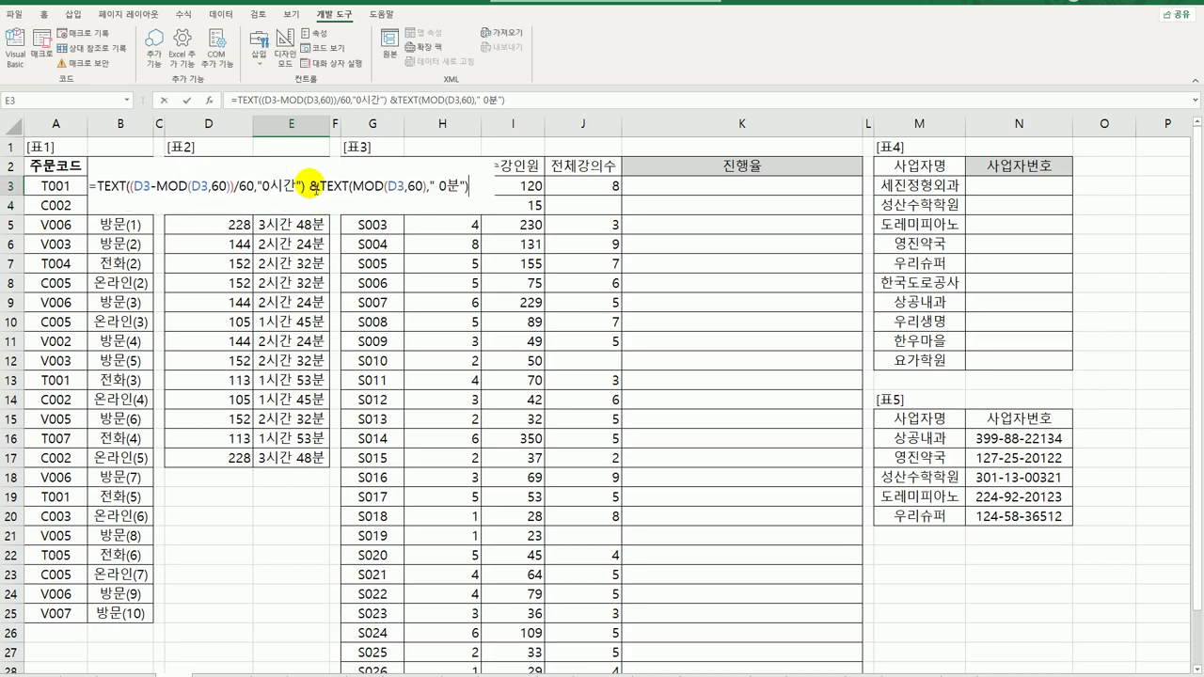
pyautogui.click(97, 185)
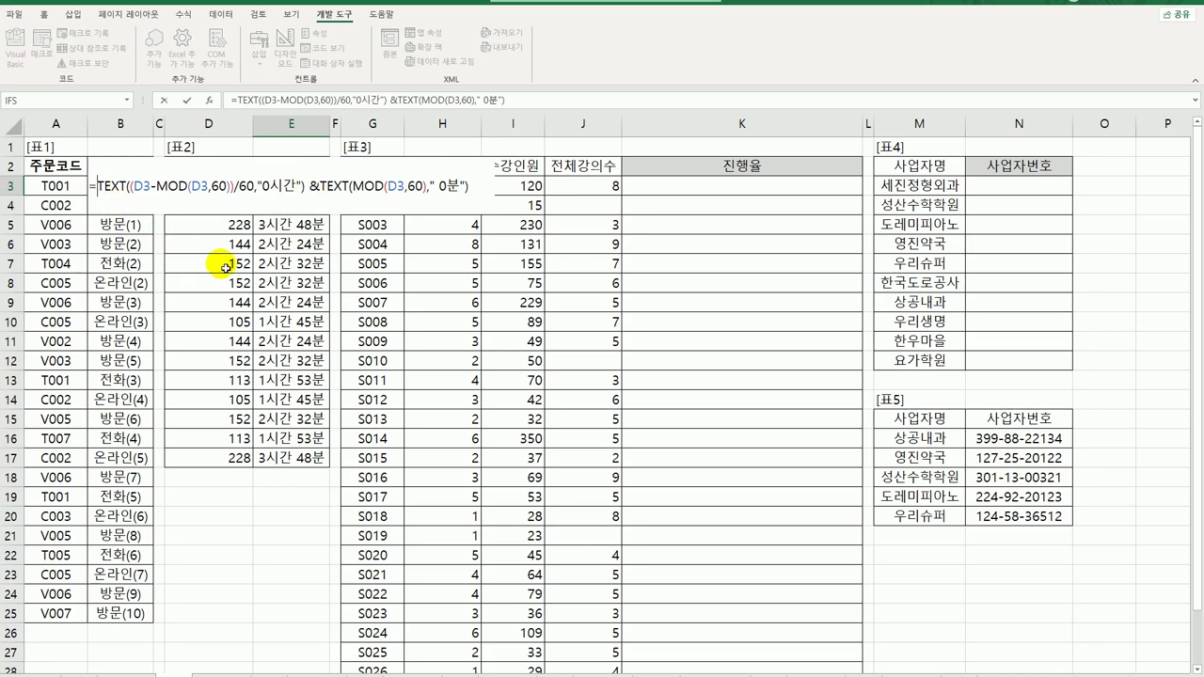
pyautogui.write('if')
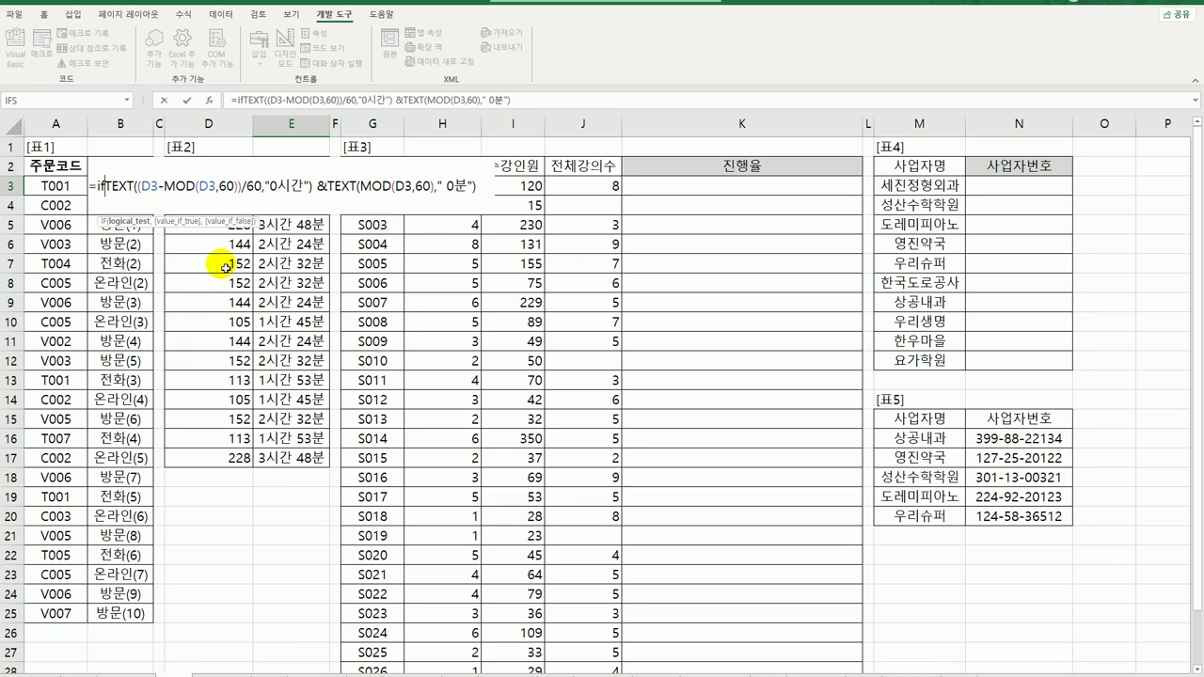
pyautogui.write('(')
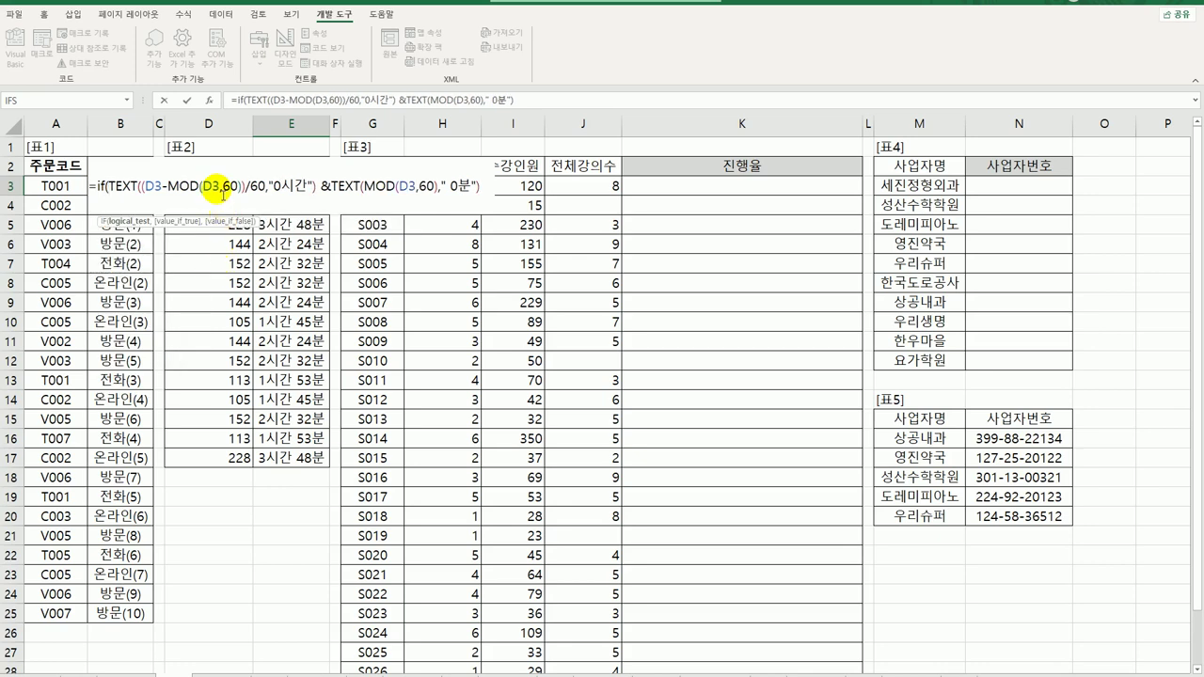
pyautogui.click(230, 148)
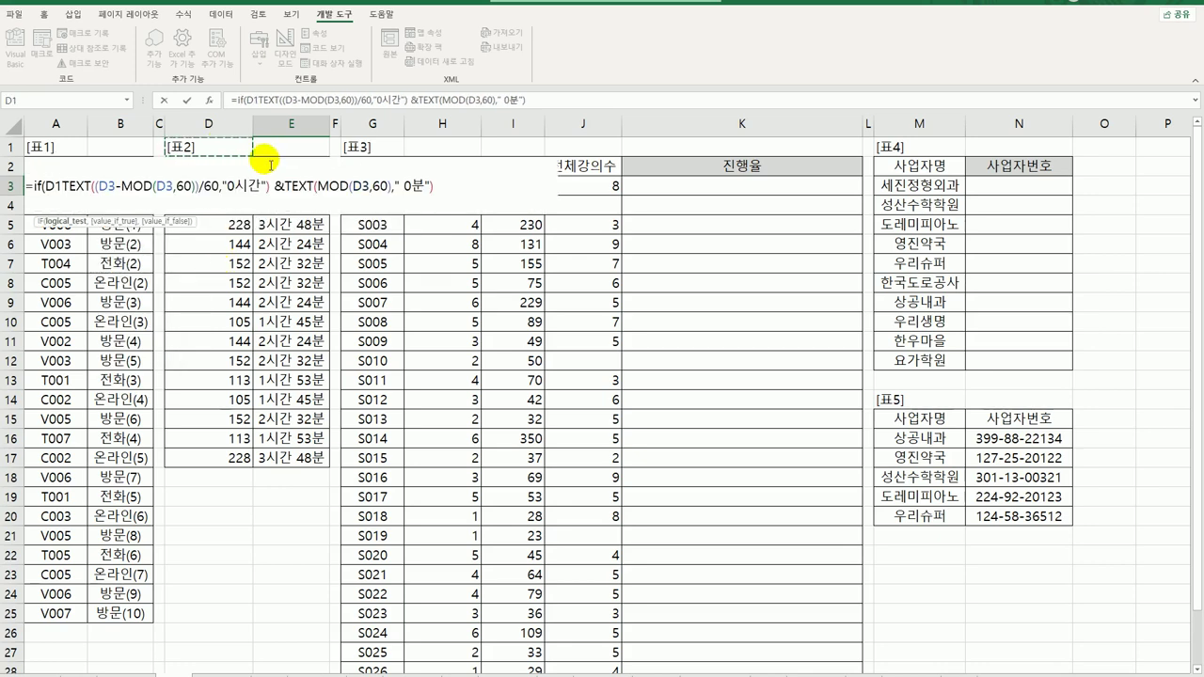
pyautogui.press('Down')
pyautogui.press('Down')
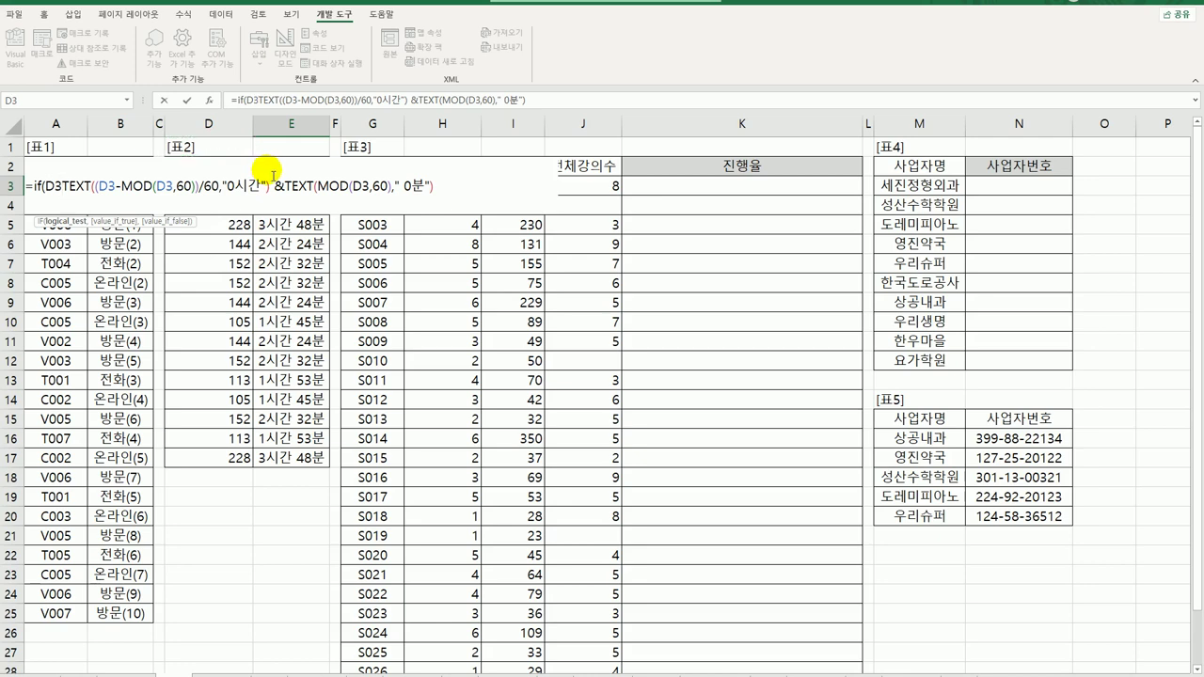
pyautogui.write('<120')
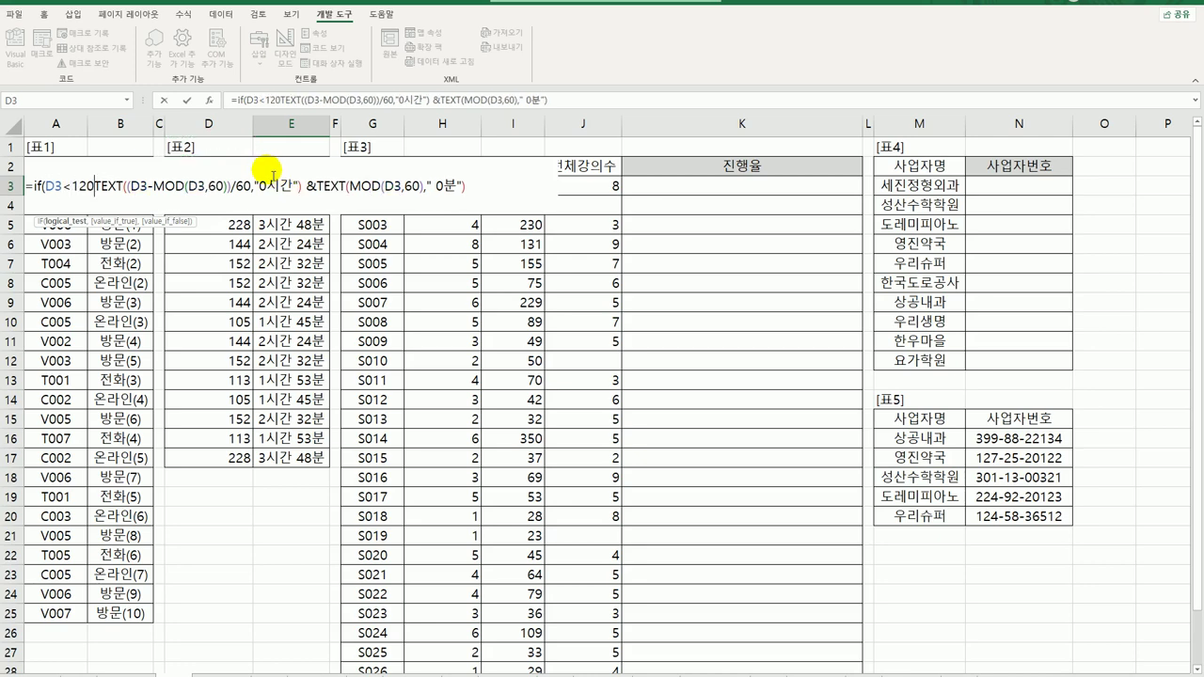
pyautogui.write(',')
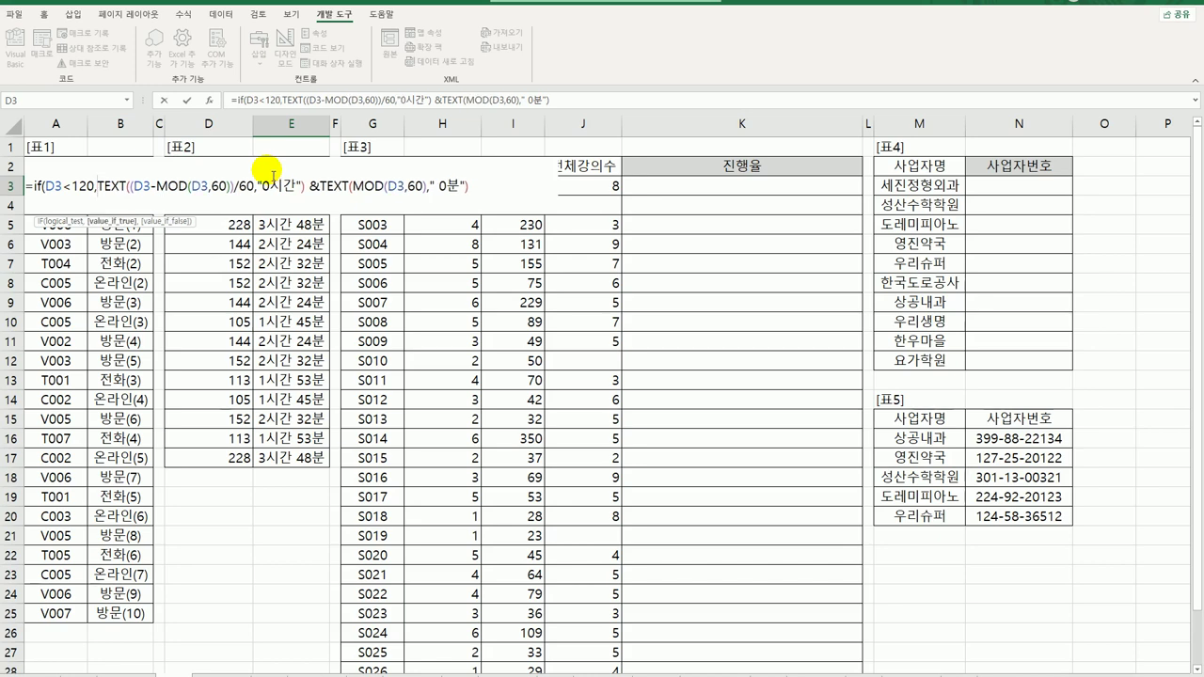
# Step: Add ROUNDUP(D3/60,0) as the IF's true value in E3, keeping the existing TEXT expressions as the false value
pyautogui.write('round')
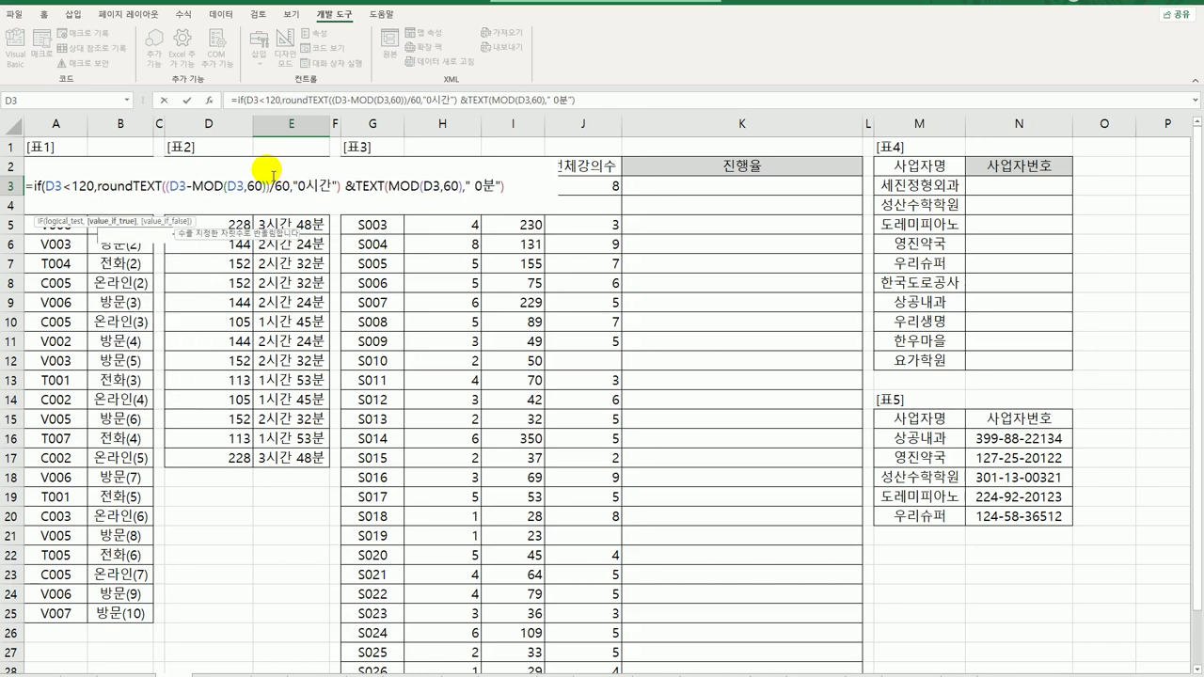
pyautogui.write('up(d3/')
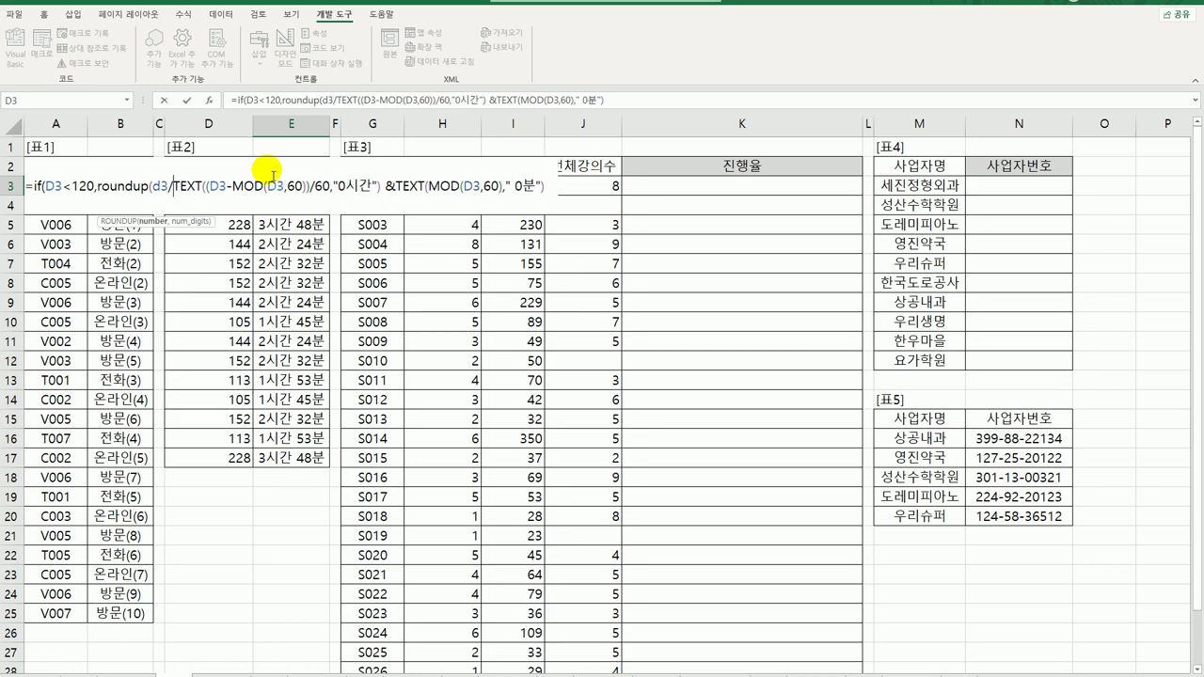
pyautogui.write('60,')
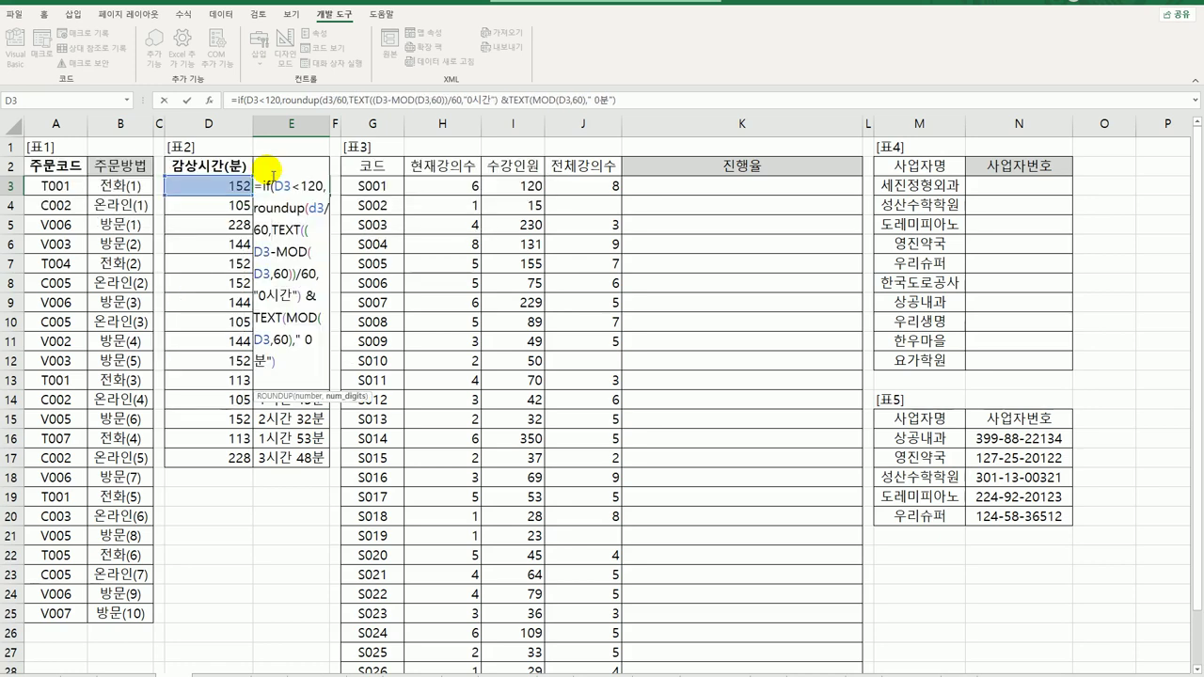
pyautogui.write('0')
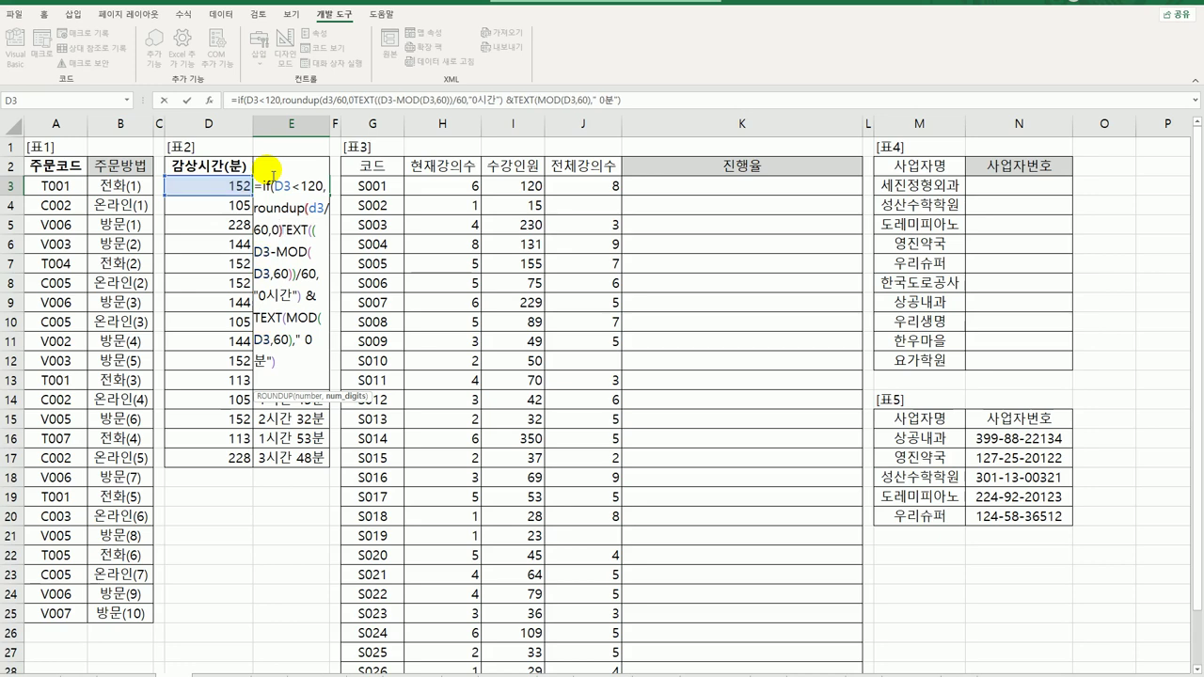
pyautogui.write('),')
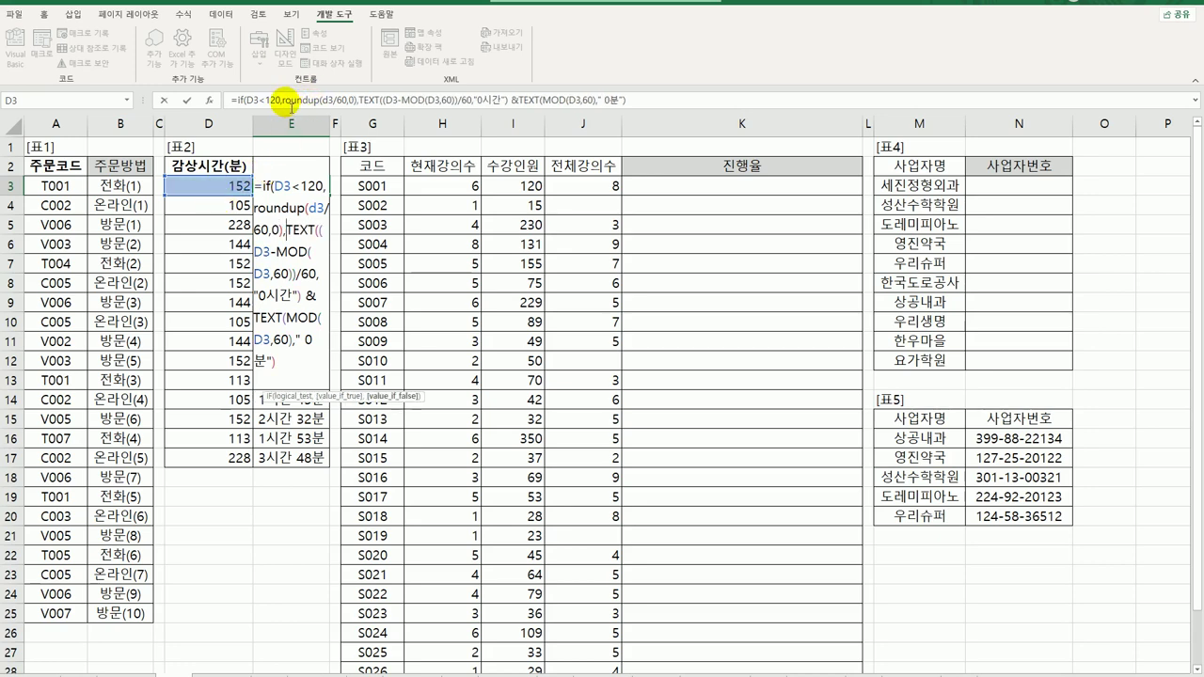
# Step: Wrap the ROUNDUP in E3's formula in a TEXT function with the format "0시간"
pyautogui.click(323, 103)
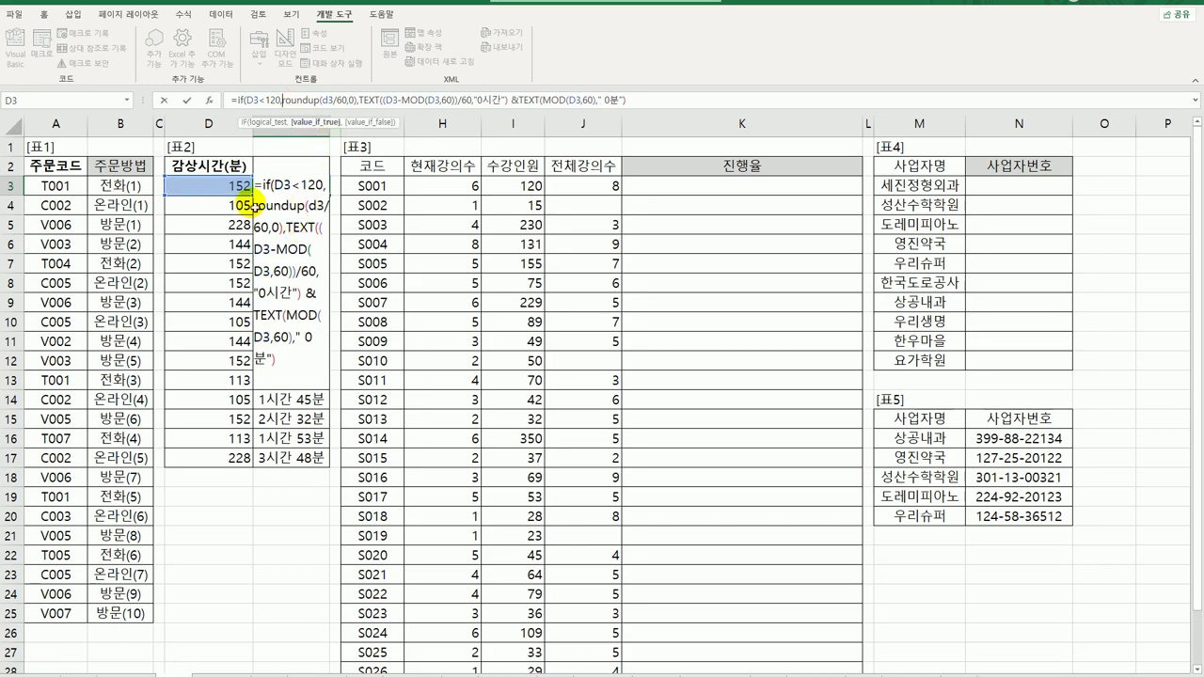
pyautogui.click(313, 208)
pyautogui.write('TEXT(')
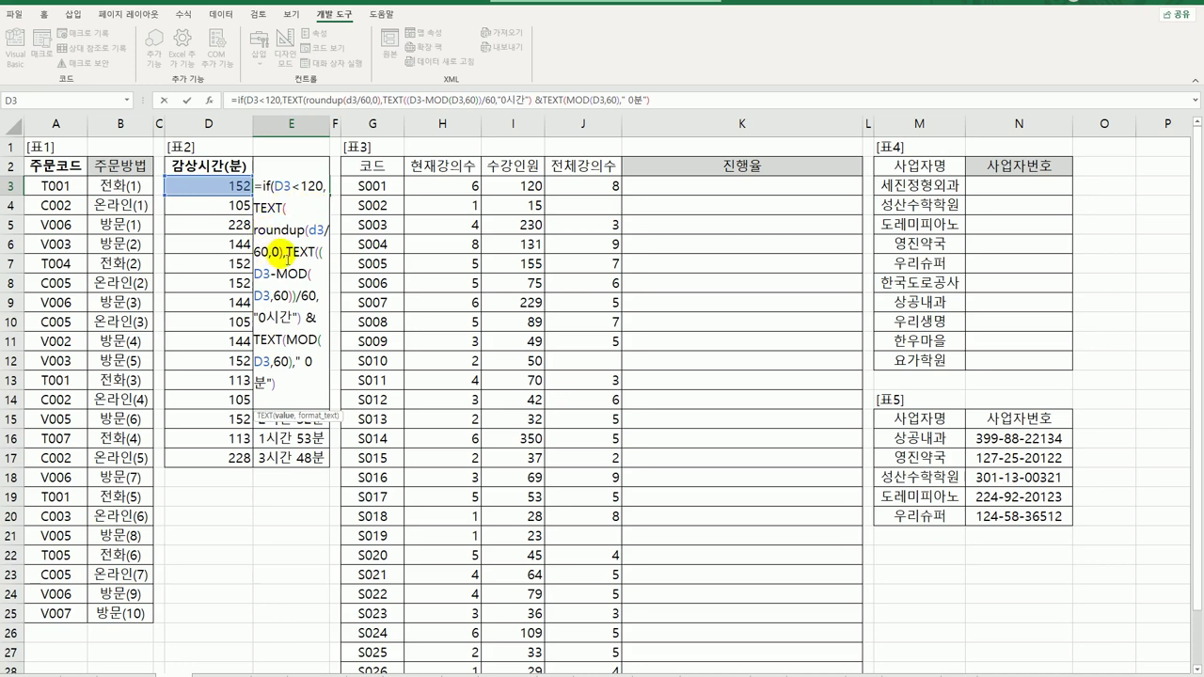
pyautogui.write(',')
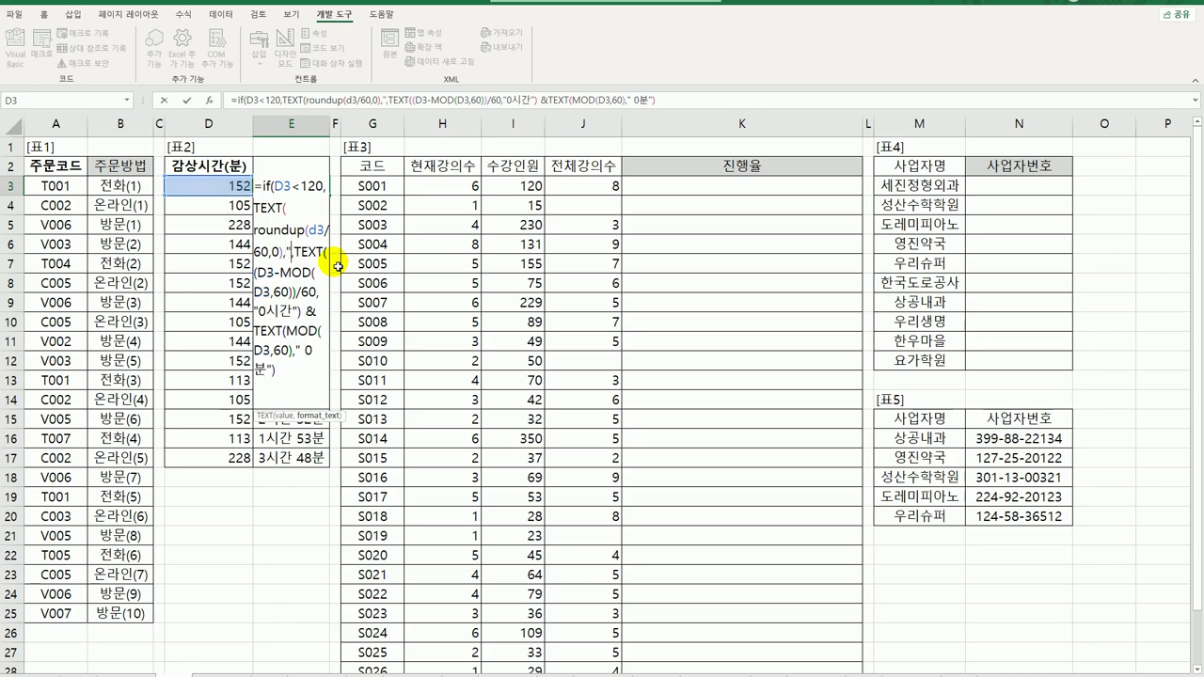
pyautogui.write('"0t')
pyautogui.press('BackSpace')
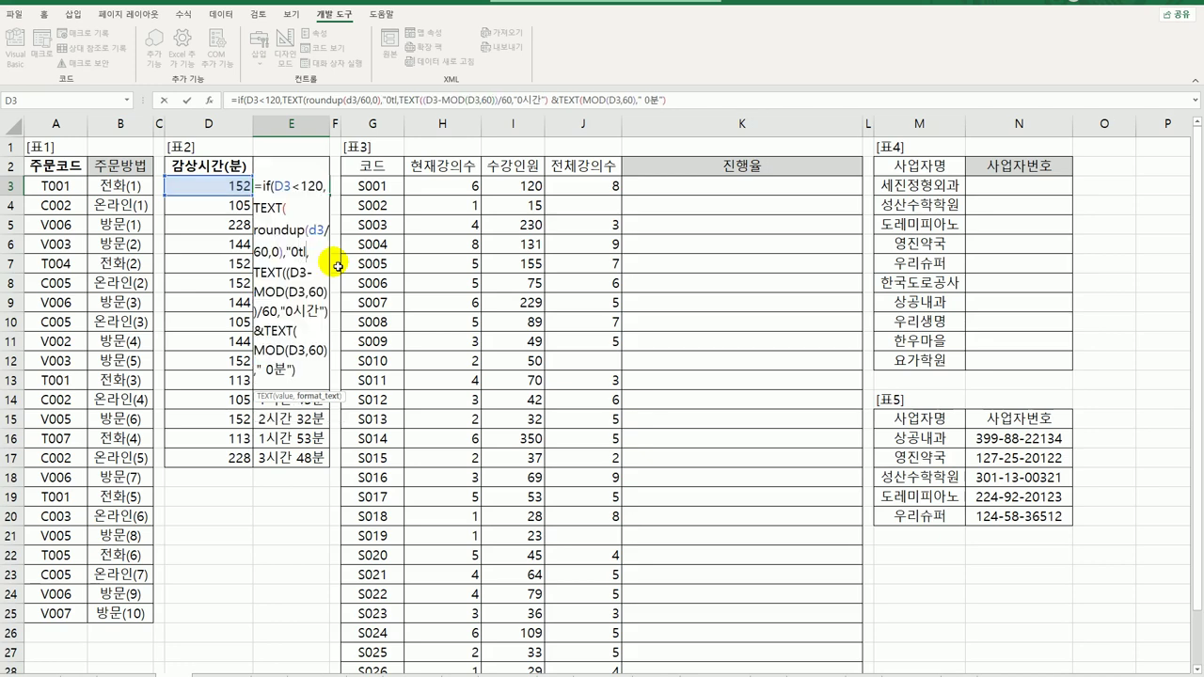
pyautogui.write('시간')
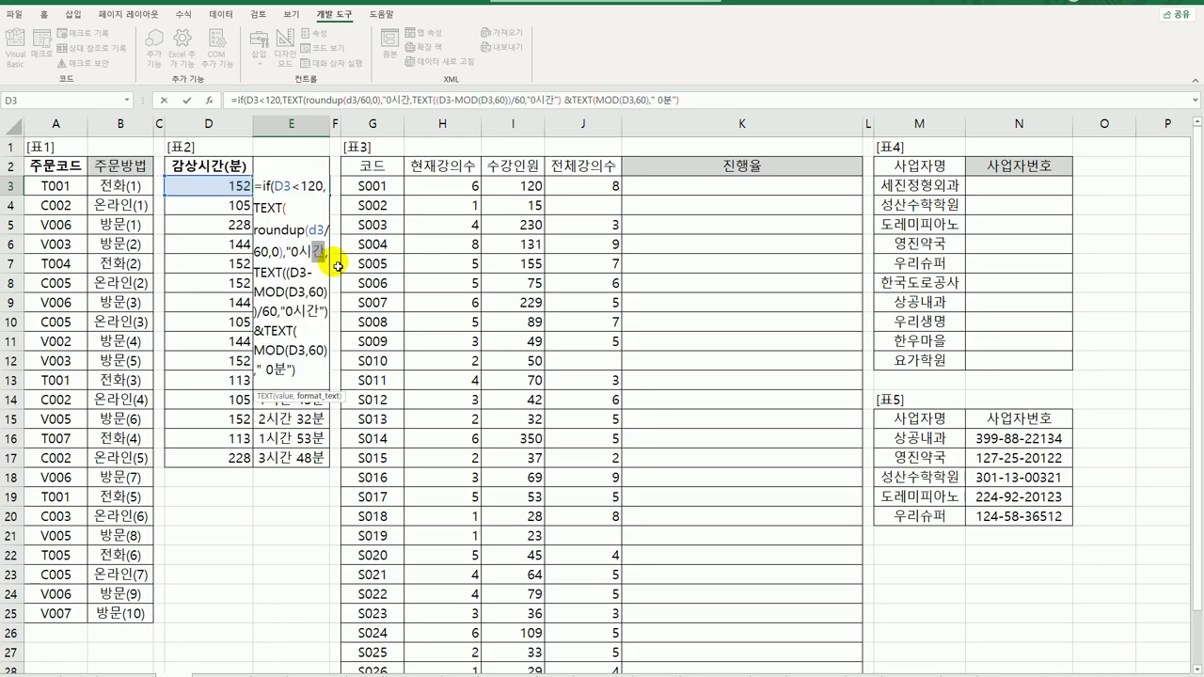
pyautogui.write('")')
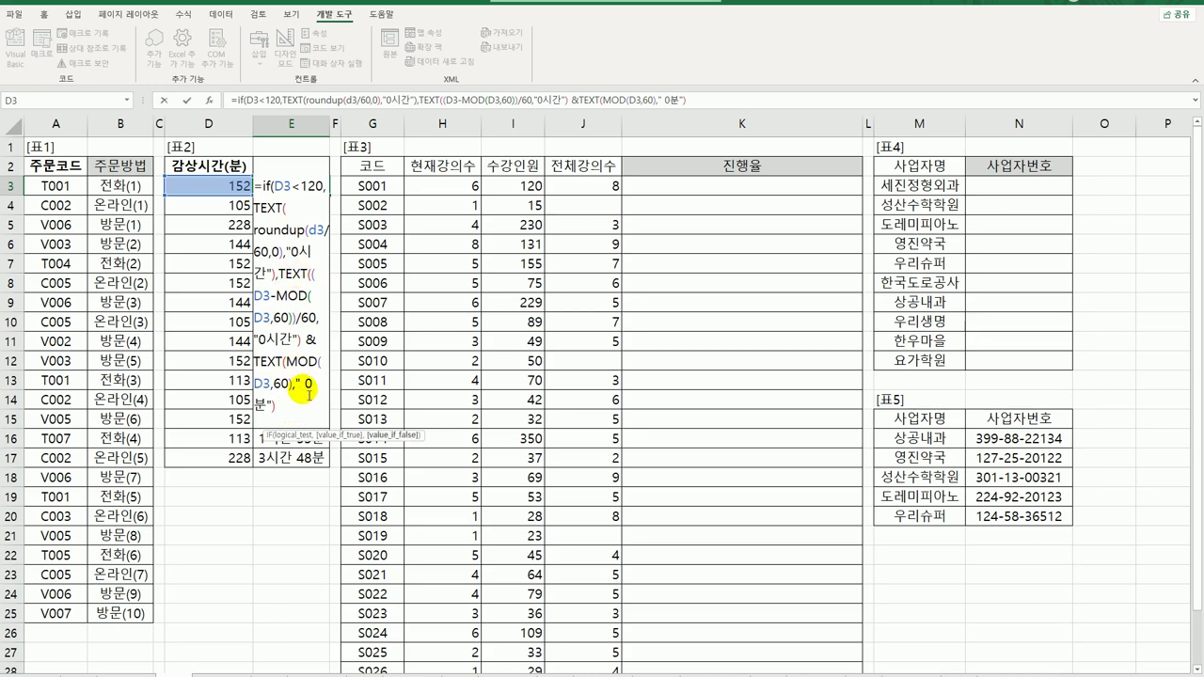
# Step: Close the IF formula in E3 with a final parenthesis, enter it and fill it down through E17
pyautogui.write(')')
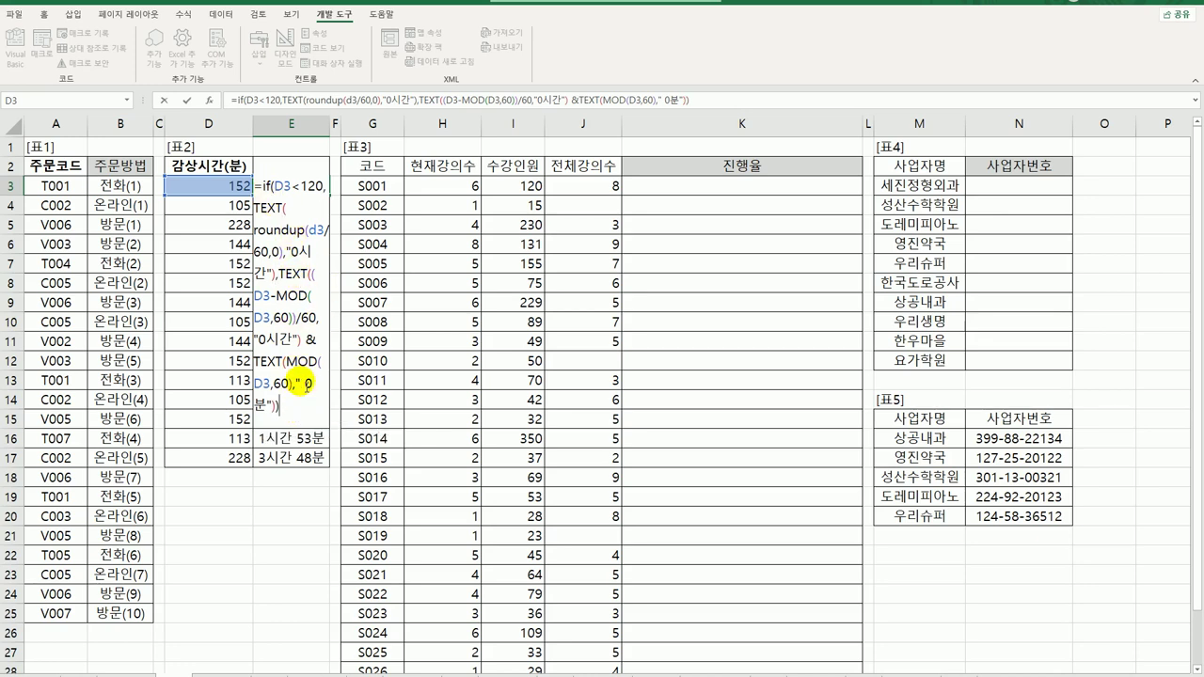
pyautogui.press('Return')
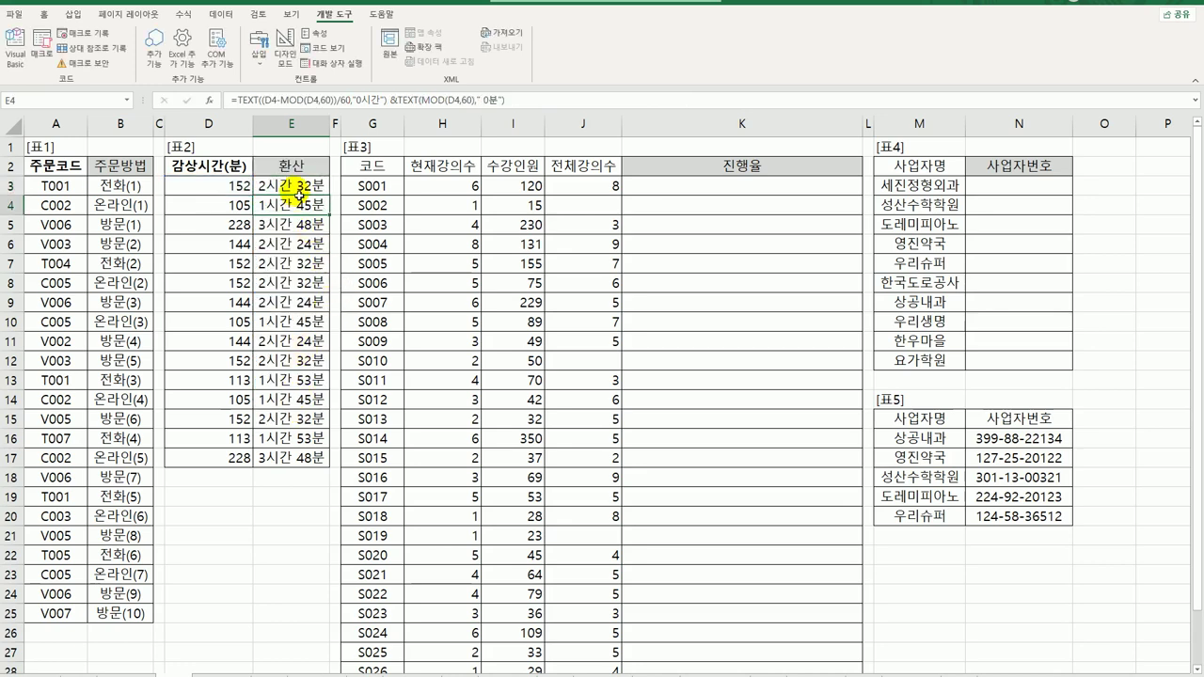
pyautogui.moveTo(299, 190); pyautogui.dragTo(315, 467)
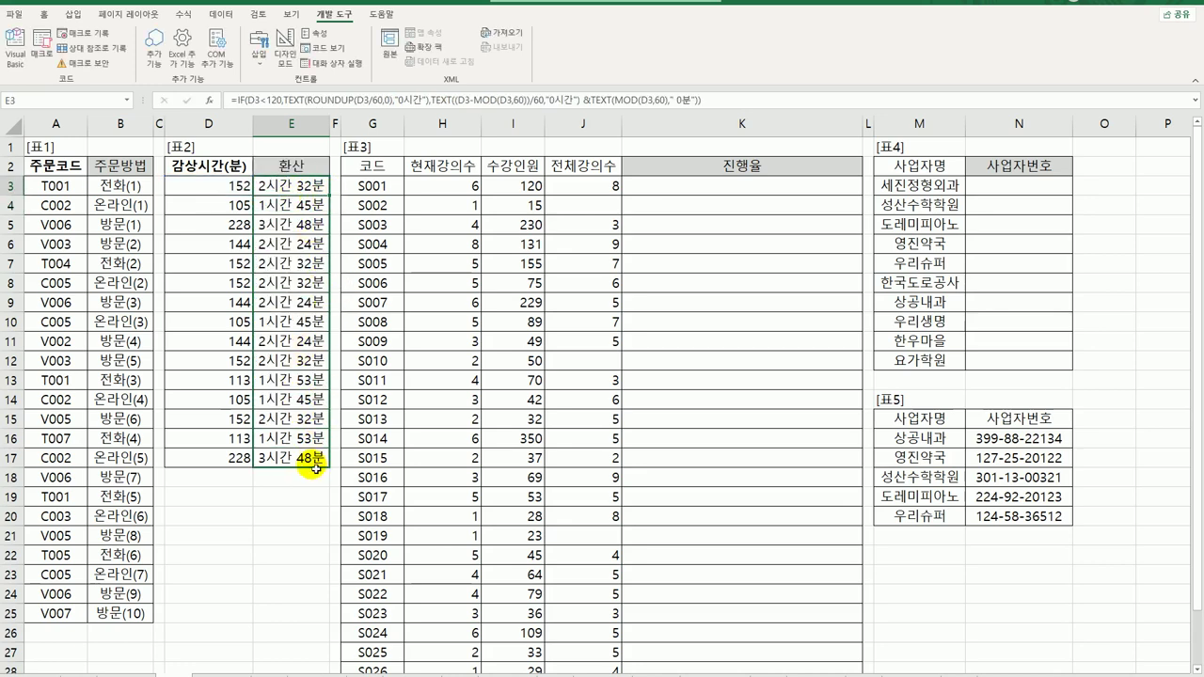
pyautogui.hotkey('ctrl', 'd')
# Step: Review the true-value and false-value parts of the IF formula in E3
pyautogui.doubleClick(313, 188)
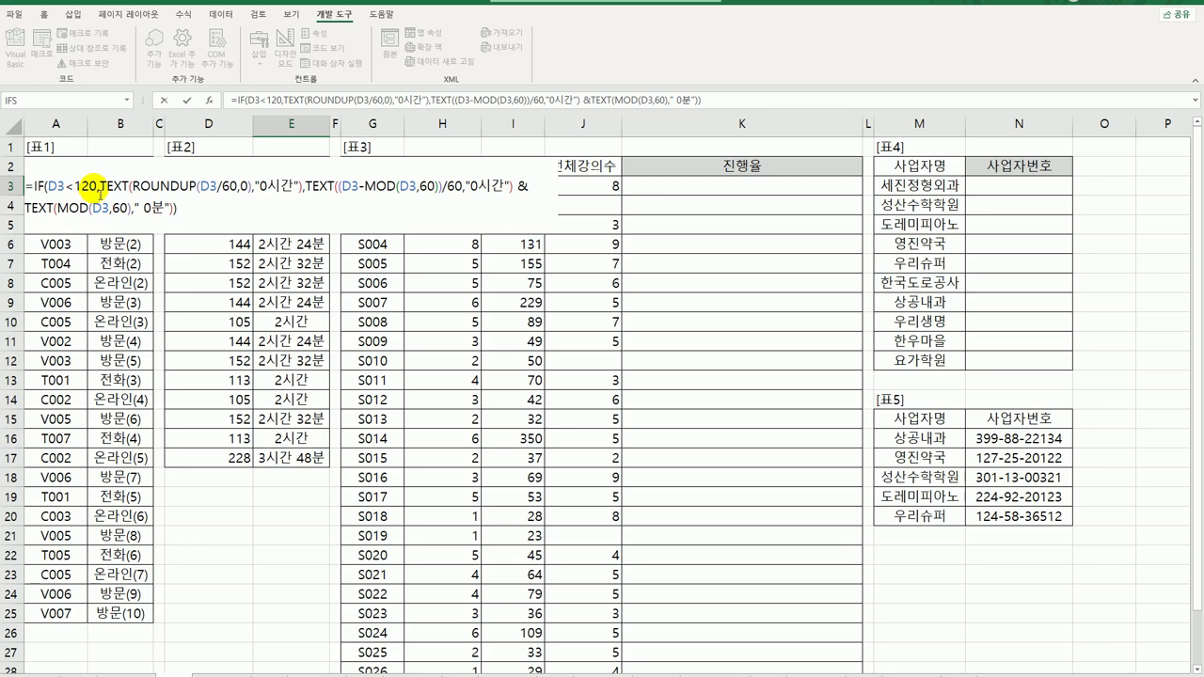
pyautogui.moveTo(102, 185); pyautogui.dragTo(301, 187)
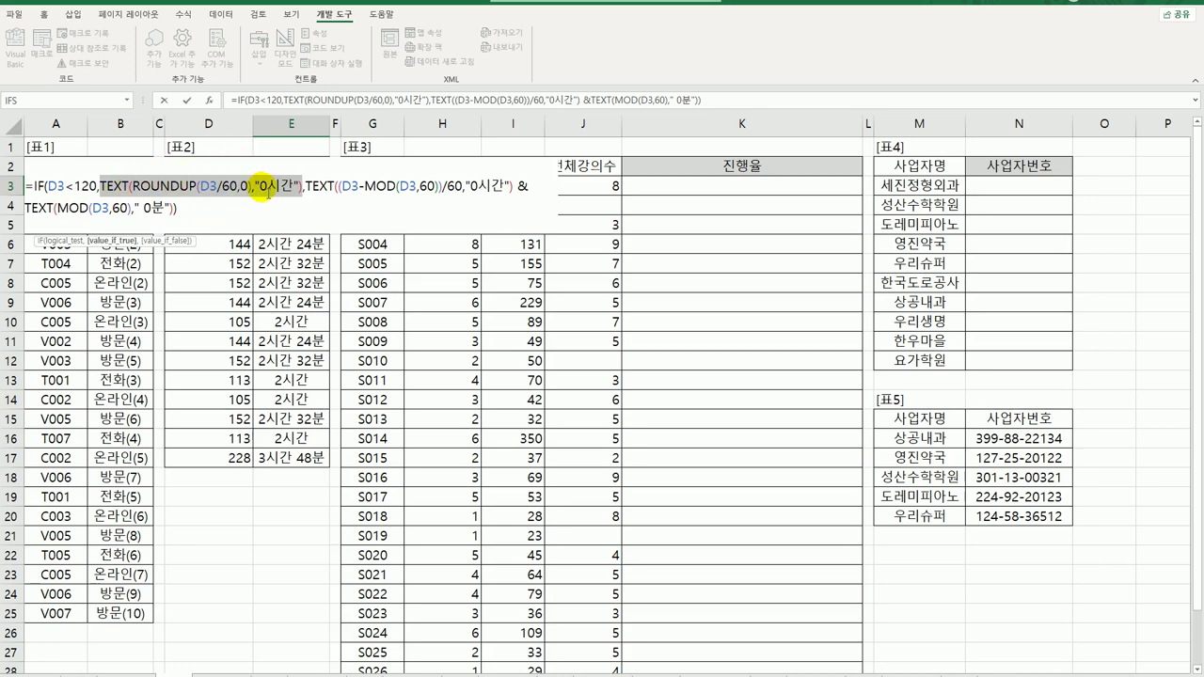
pyautogui.moveTo(307, 186); pyautogui.dragTo(312, 242)
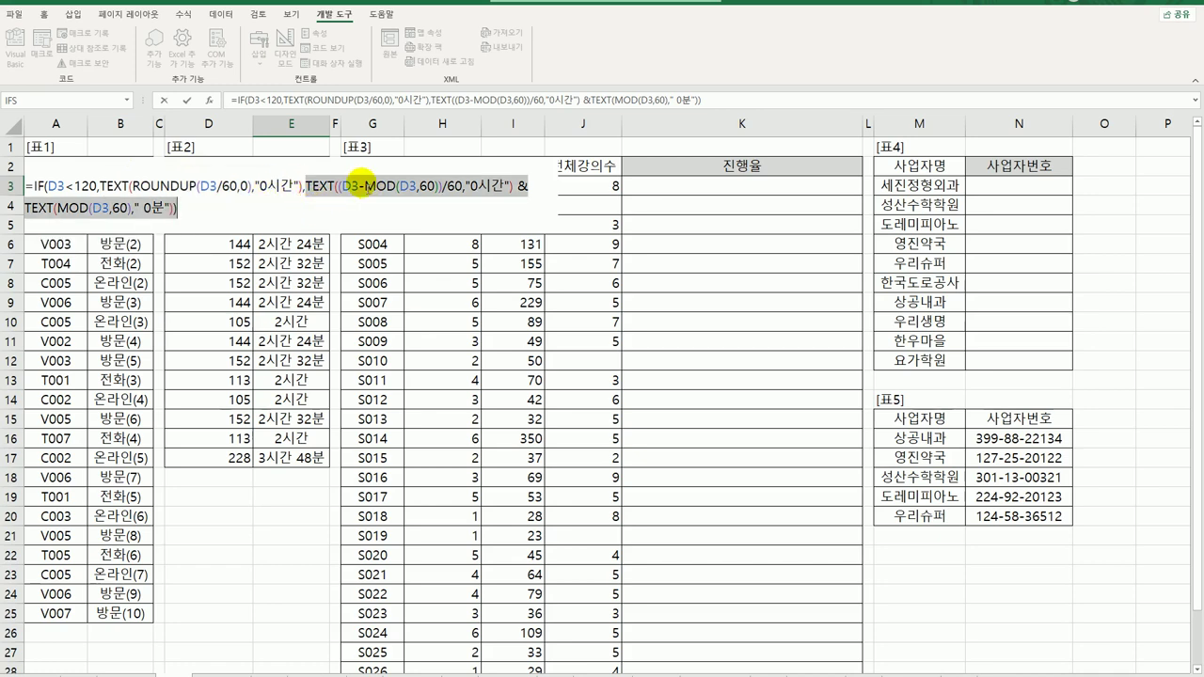
# Step: Examine the MOD(D3,60) term inside the hours part of E3's formula, then leave the formula as it is
pyautogui.click(367, 188)
pyautogui.moveTo(391, 194); pyautogui.dragTo(442, 192)
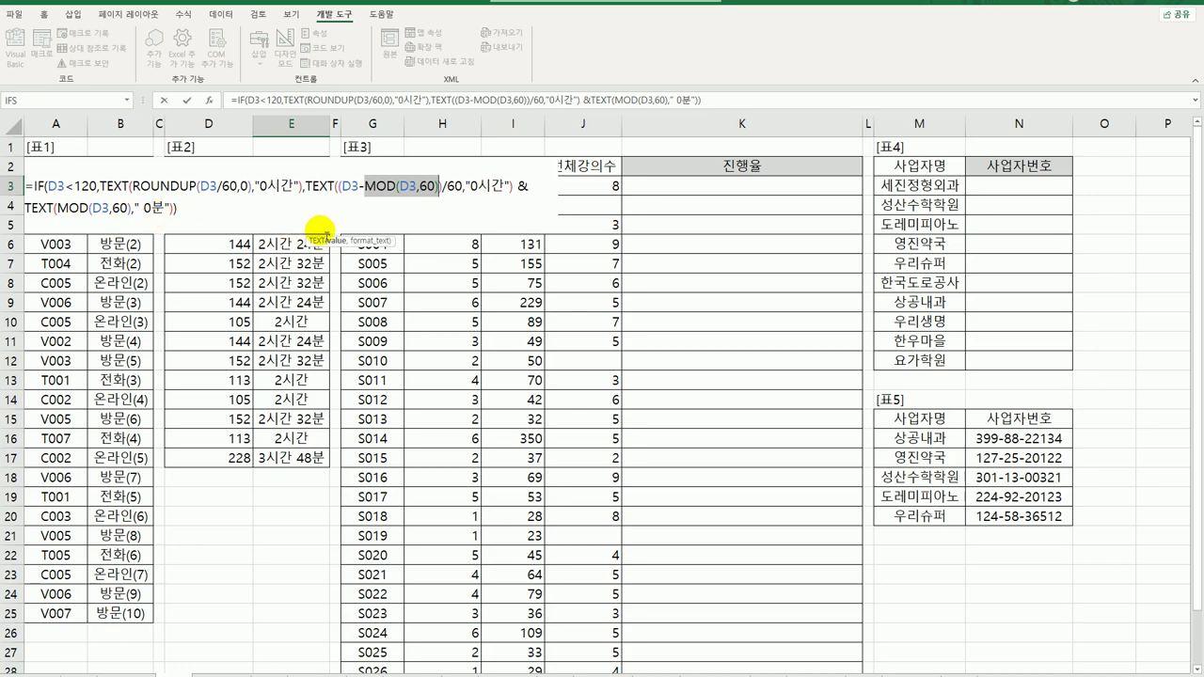
pyautogui.press('Return')
pyautogui.click(311, 185)
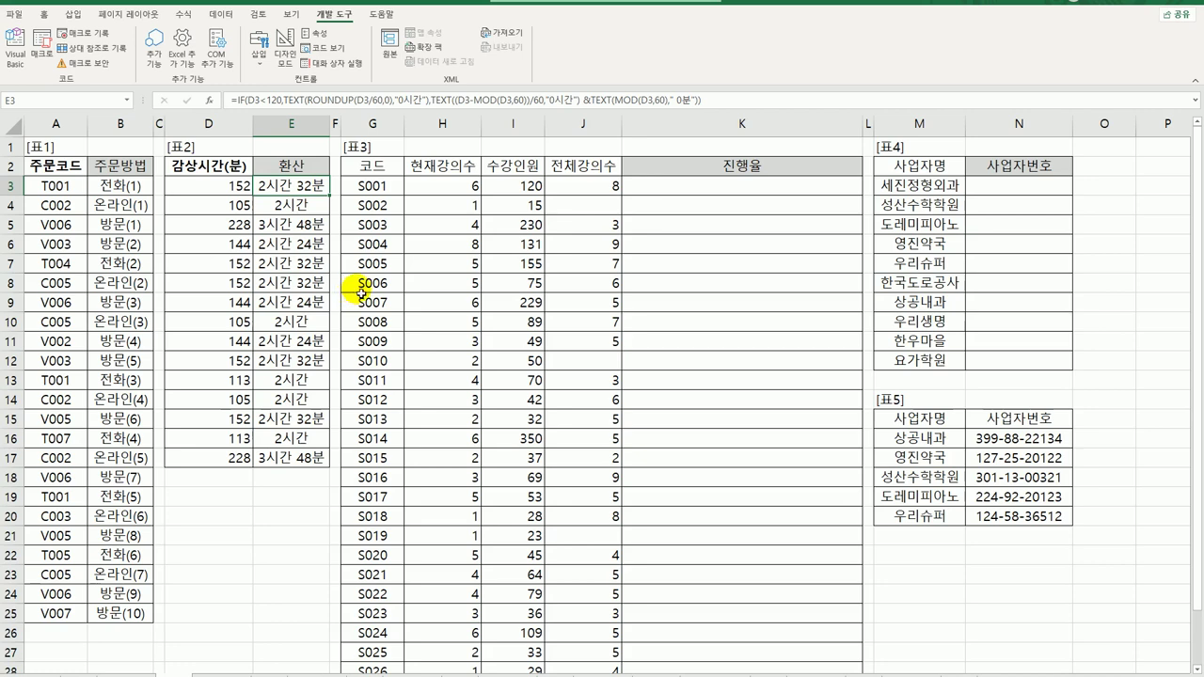
# Step: Enter =H3/J3 in K3 of 표3, fill it down the 진행율 column and check K4 and K12
pyautogui.click(675, 187)
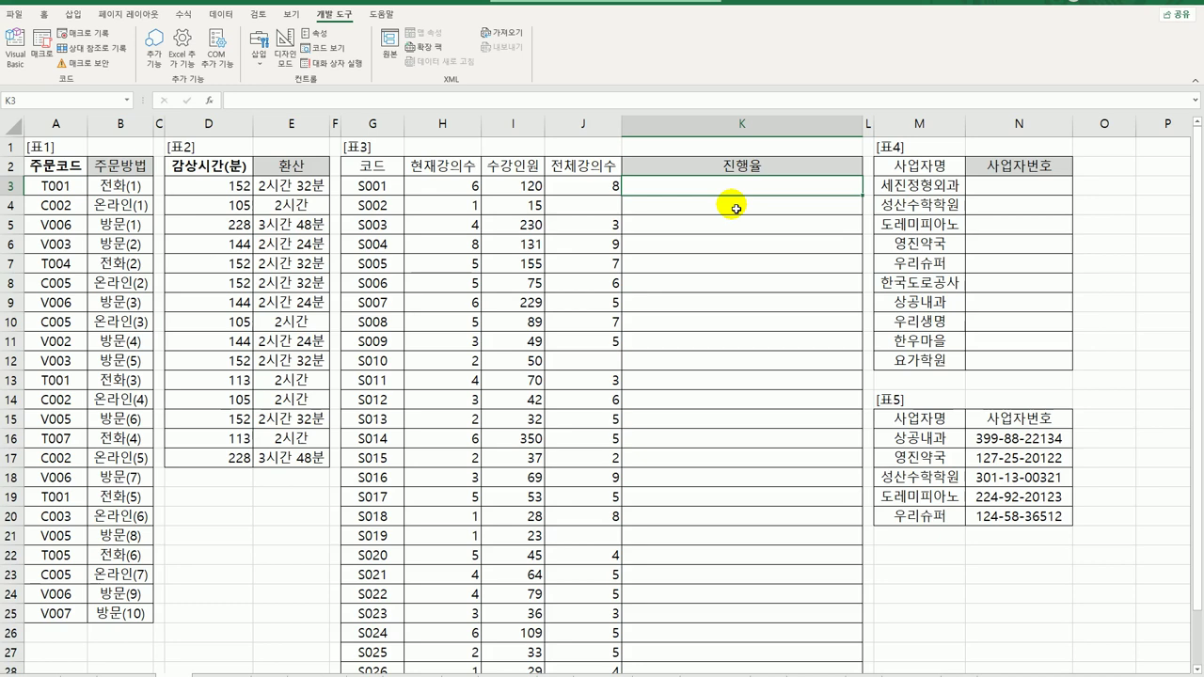
pyautogui.write('=')
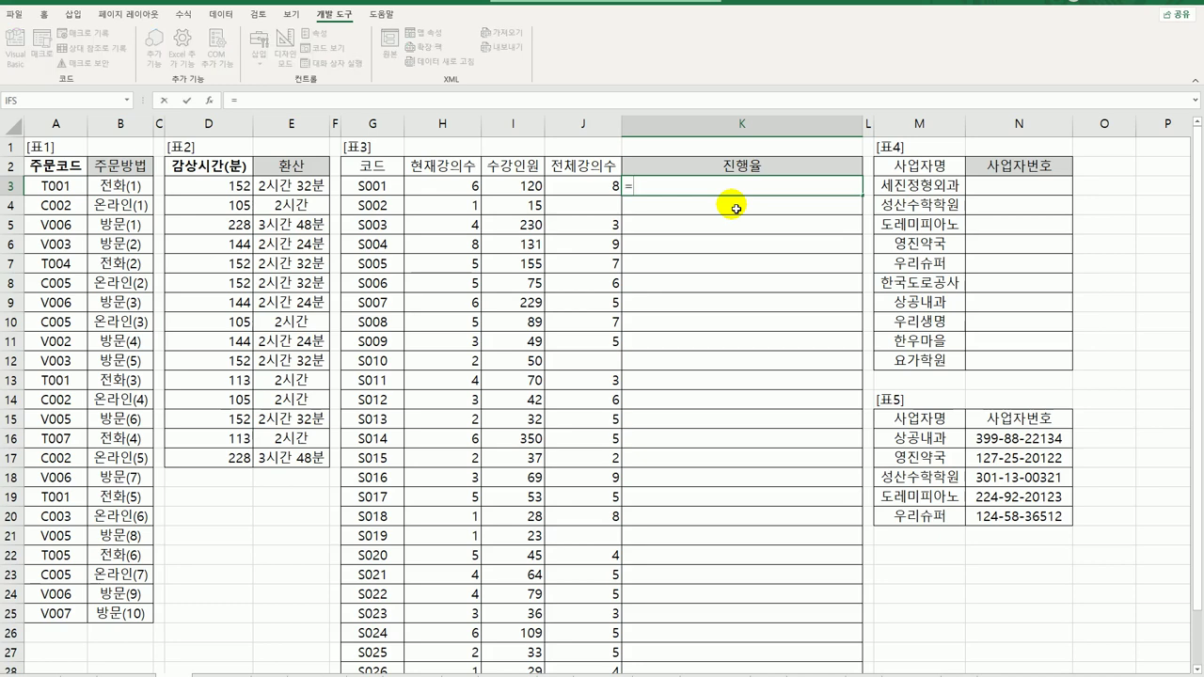
pyautogui.click(444, 193)
pyautogui.write('/')
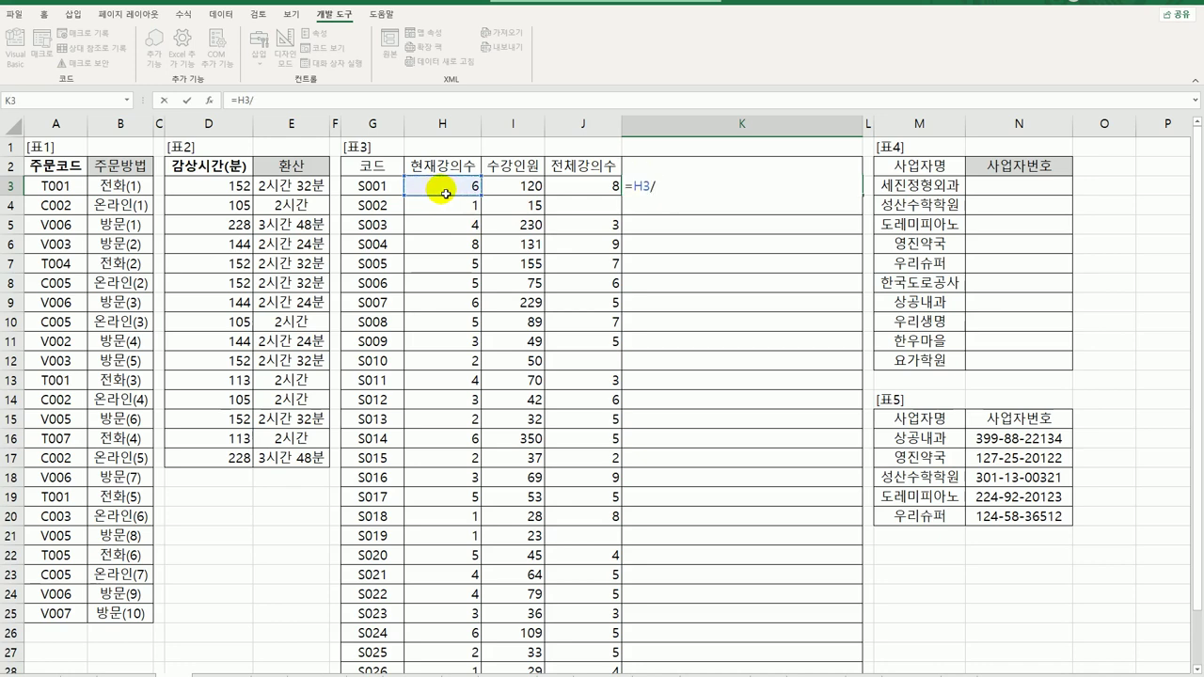
pyautogui.click(583, 188)
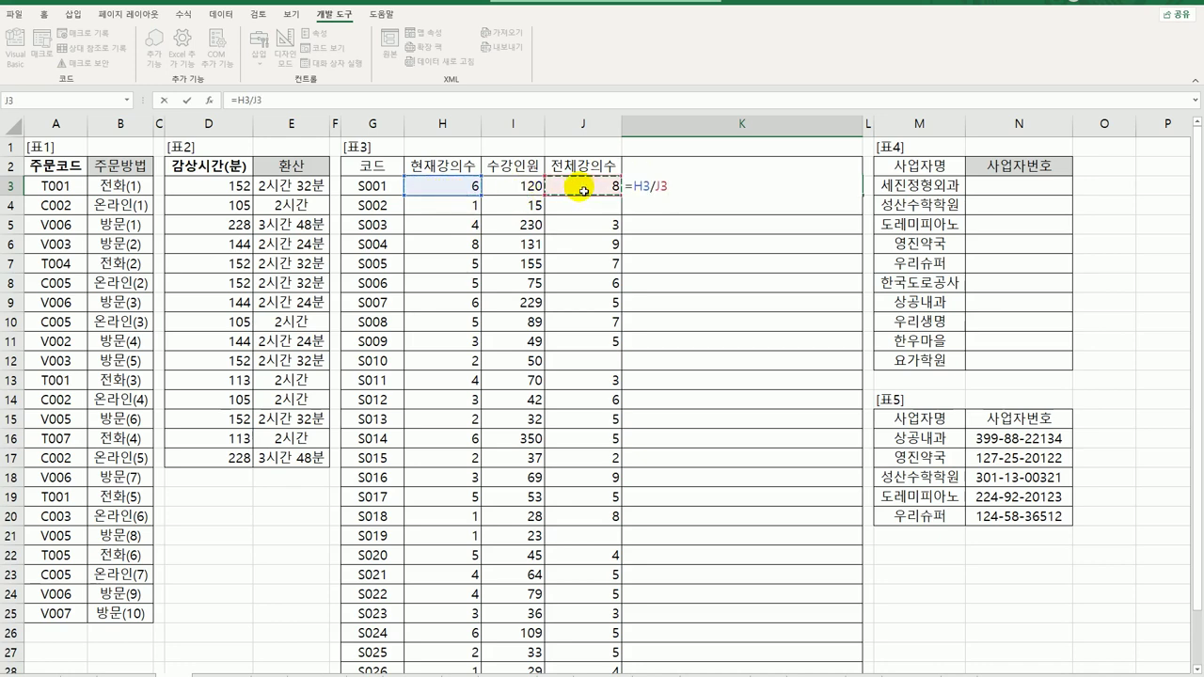
pyautogui.press('Return')
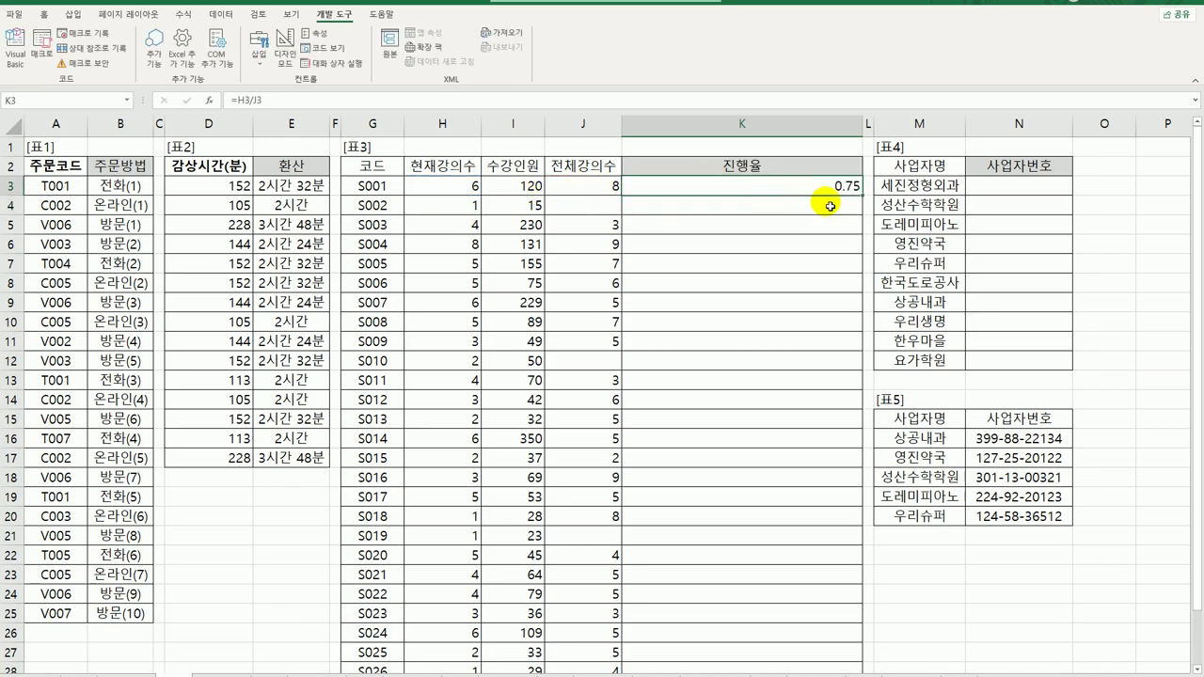
pyautogui.click(768, 184)
pyautogui.doubleClick(864, 200)
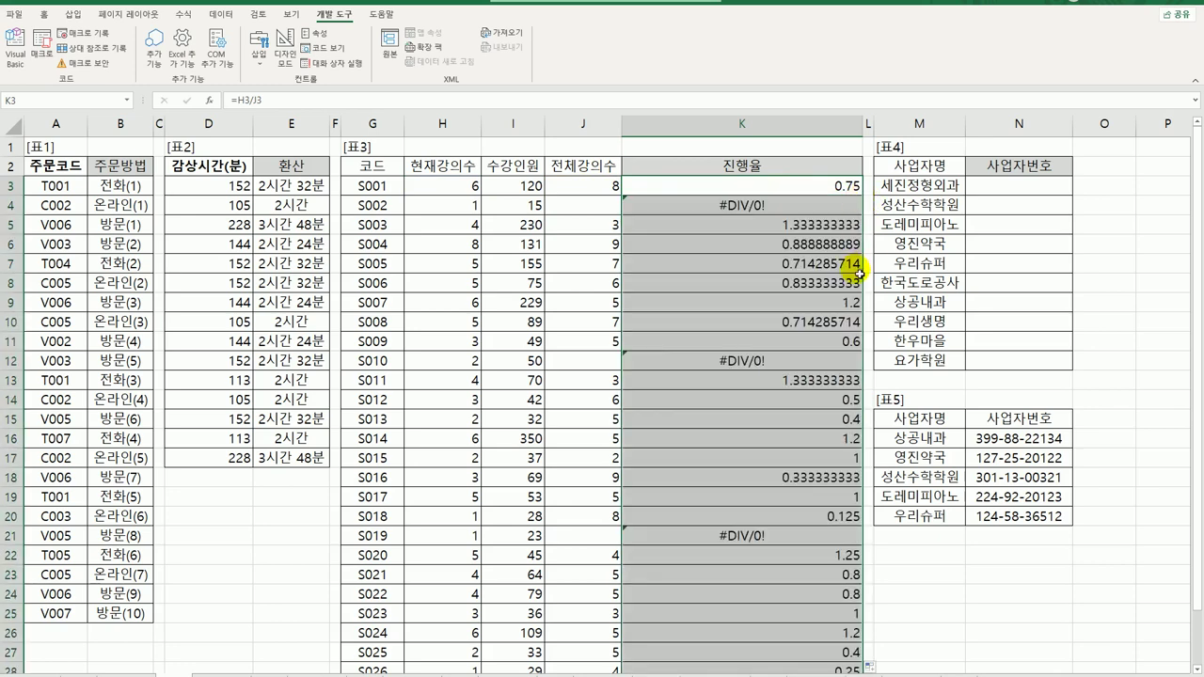
pyautogui.moveTo(780, 205); pyautogui.dragTo(780, 243)
pyautogui.click(780, 205)
pyautogui.click(764, 362)
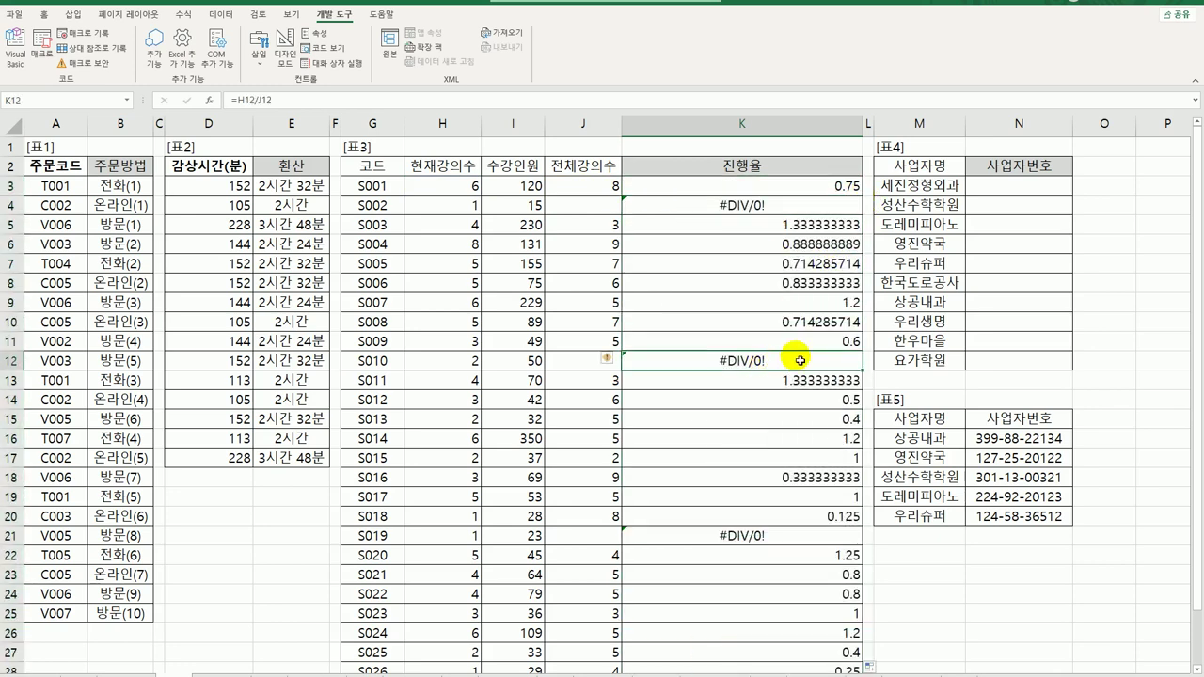
# Step: Multiply K3's ratio by 10 to make it =H3/J3*10 and fill it down the 진행율 column
pyautogui.click(810, 193)
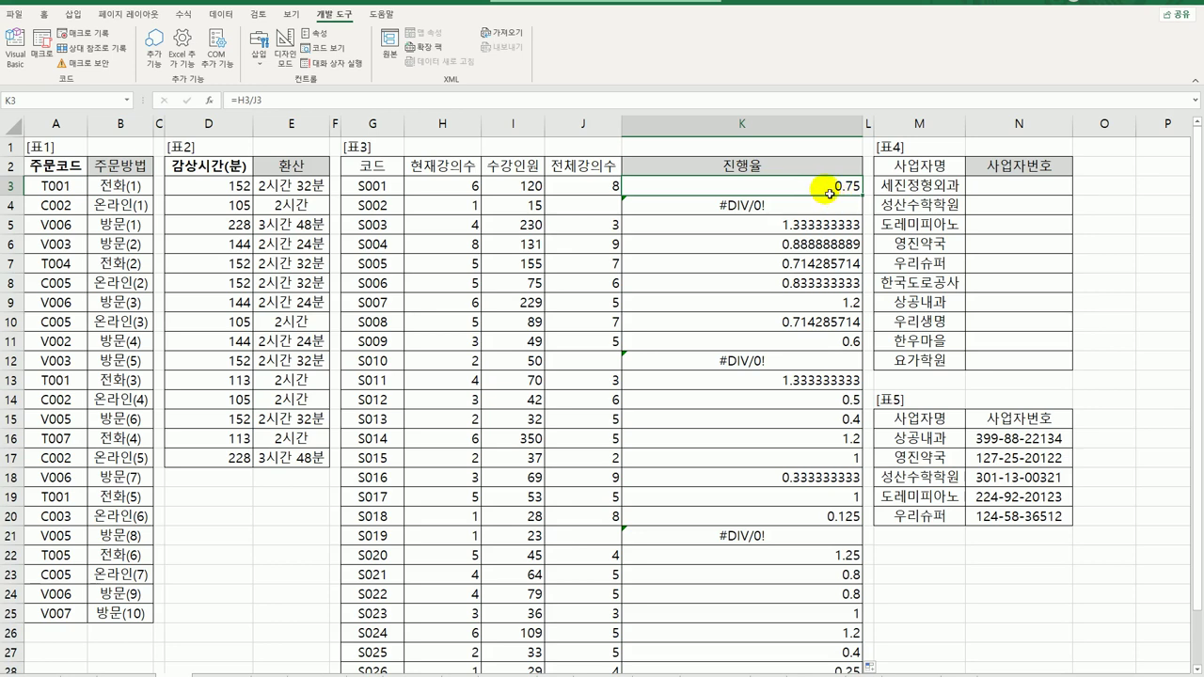
pyautogui.doubleClick(827, 185)
pyautogui.write('*')
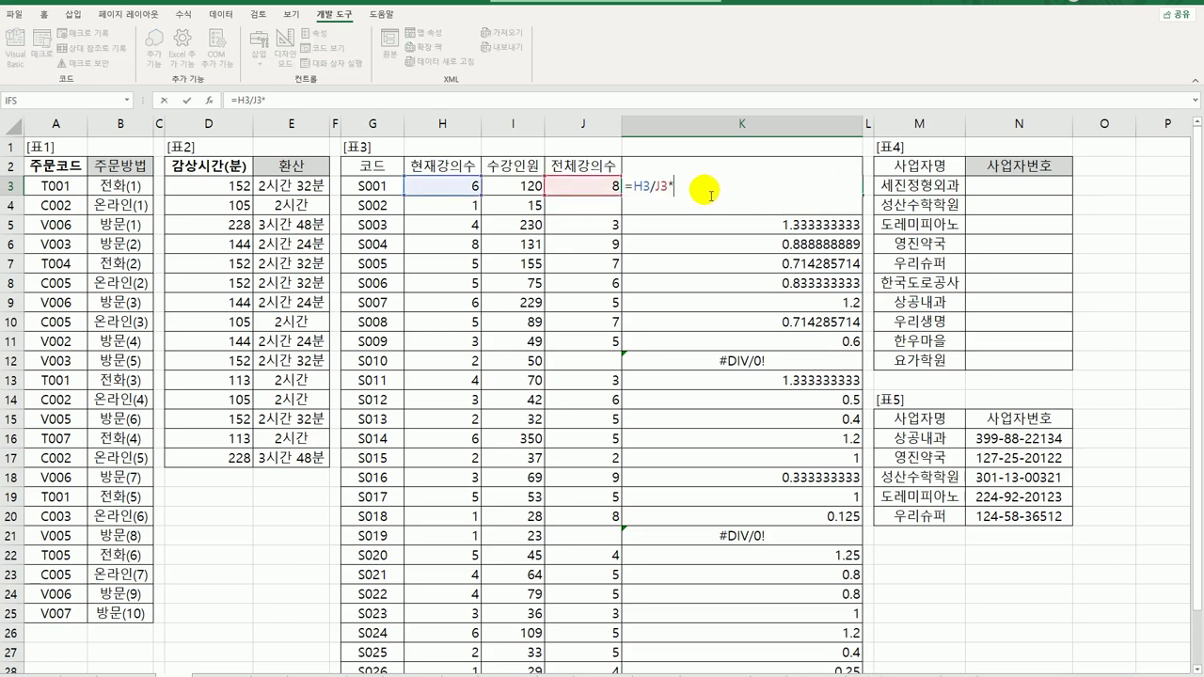
pyautogui.write('10')
pyautogui.press('Return')
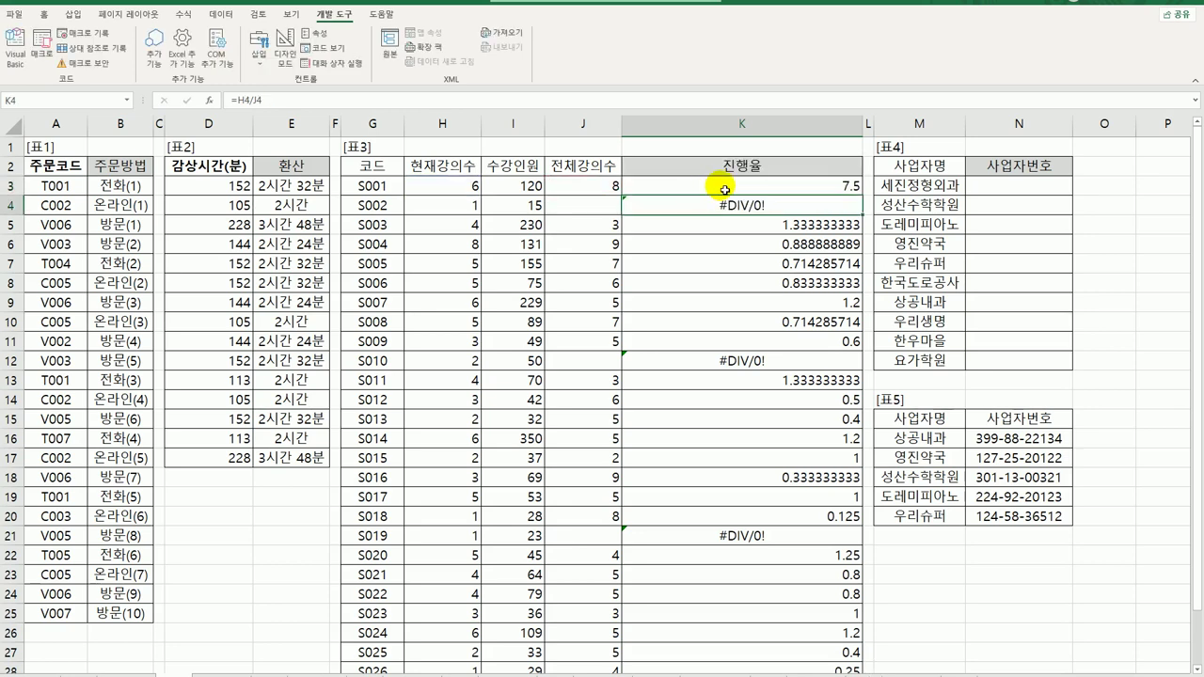
pyautogui.click(844, 187)
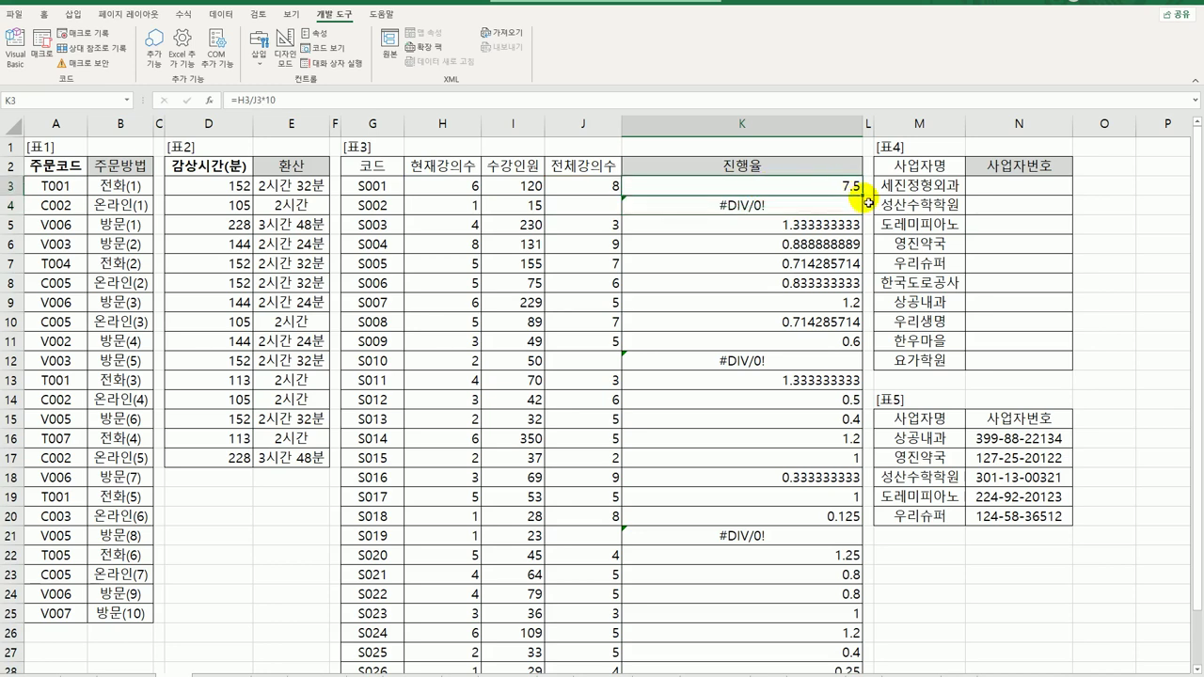
pyautogui.doubleClick(867, 201)
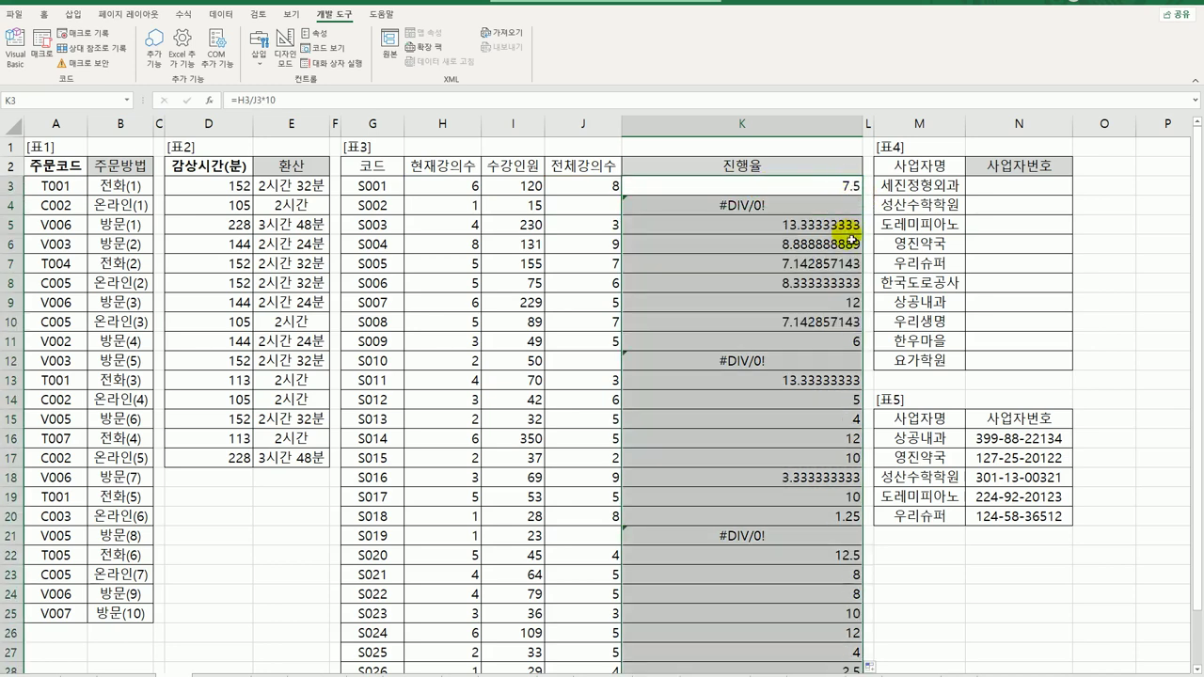
# Step: Insert a REPT function in front of H3/J3*10 in K3's formula
pyautogui.click(846, 186)
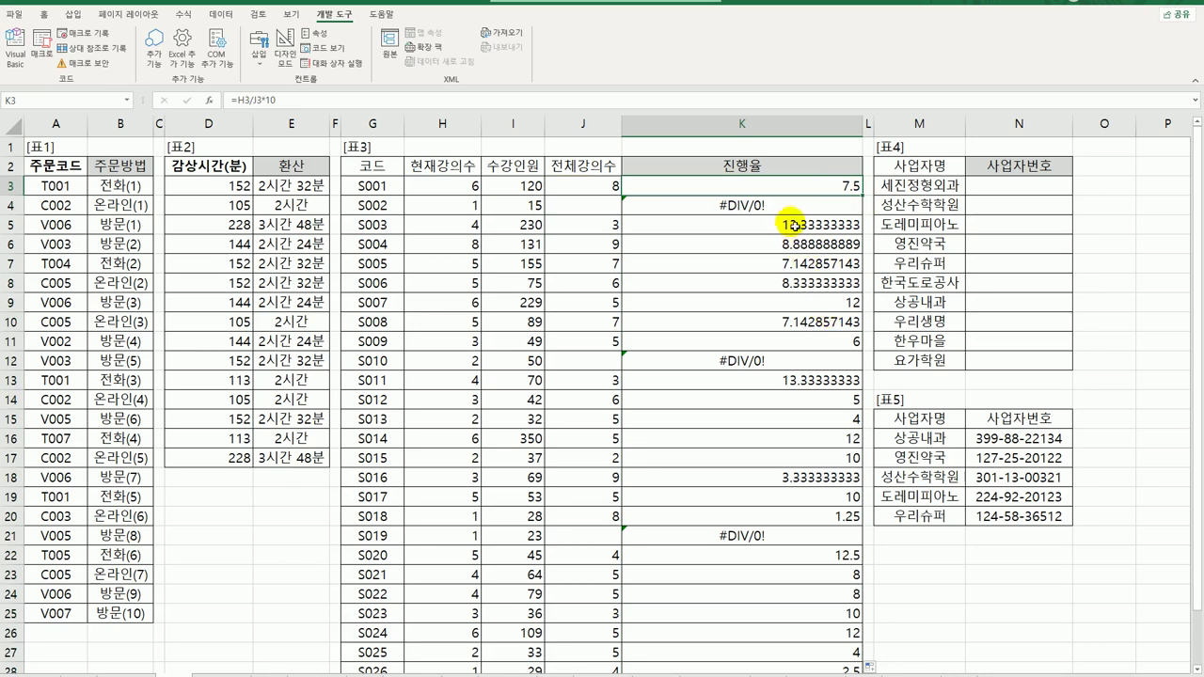
pyautogui.click(790, 225)
pyautogui.click(840, 188)
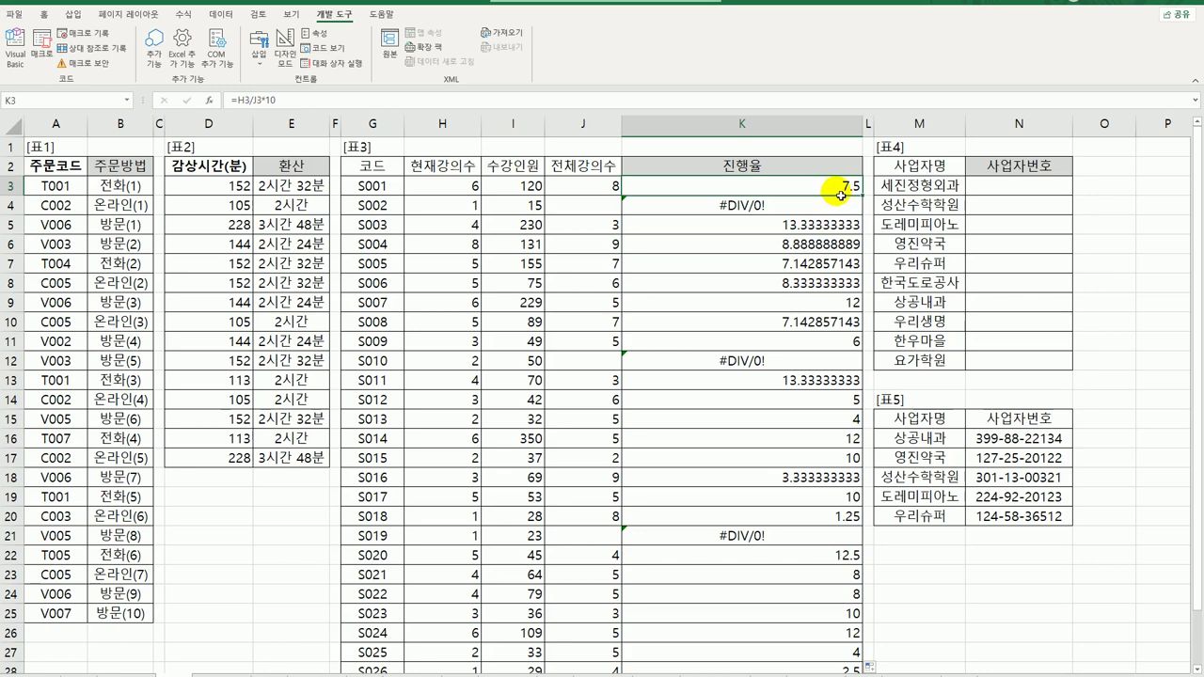
pyautogui.doubleClick(776, 195)
pyautogui.click(639, 186)
pyautogui.write('ㄱㄷ')
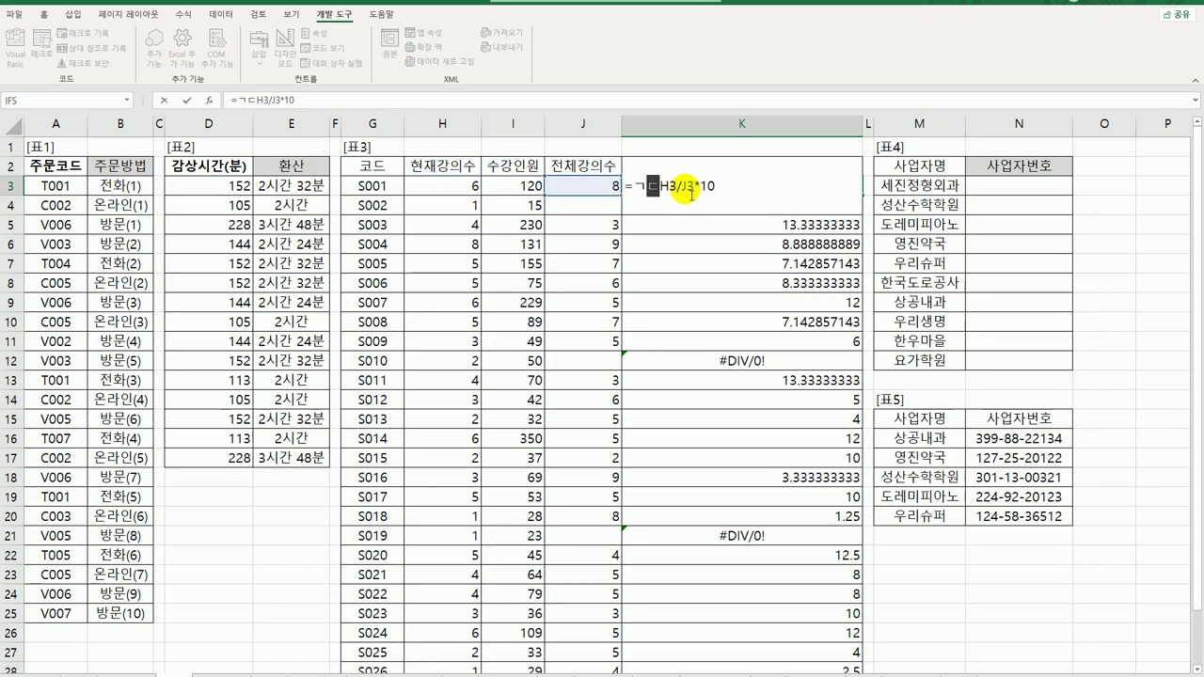
pyautogui.press('BackSpace')
pyautogui.press('Hangul')
pyautogui.write('rep')
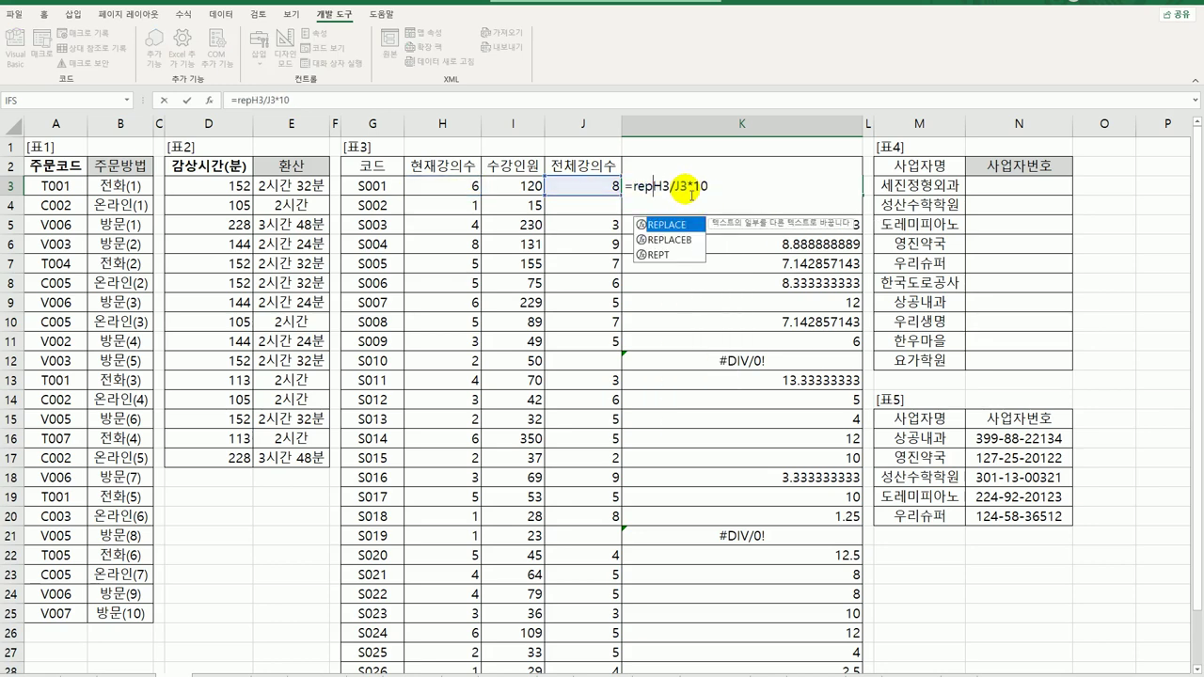
pyautogui.write('t')
pyautogui.press('Tab')
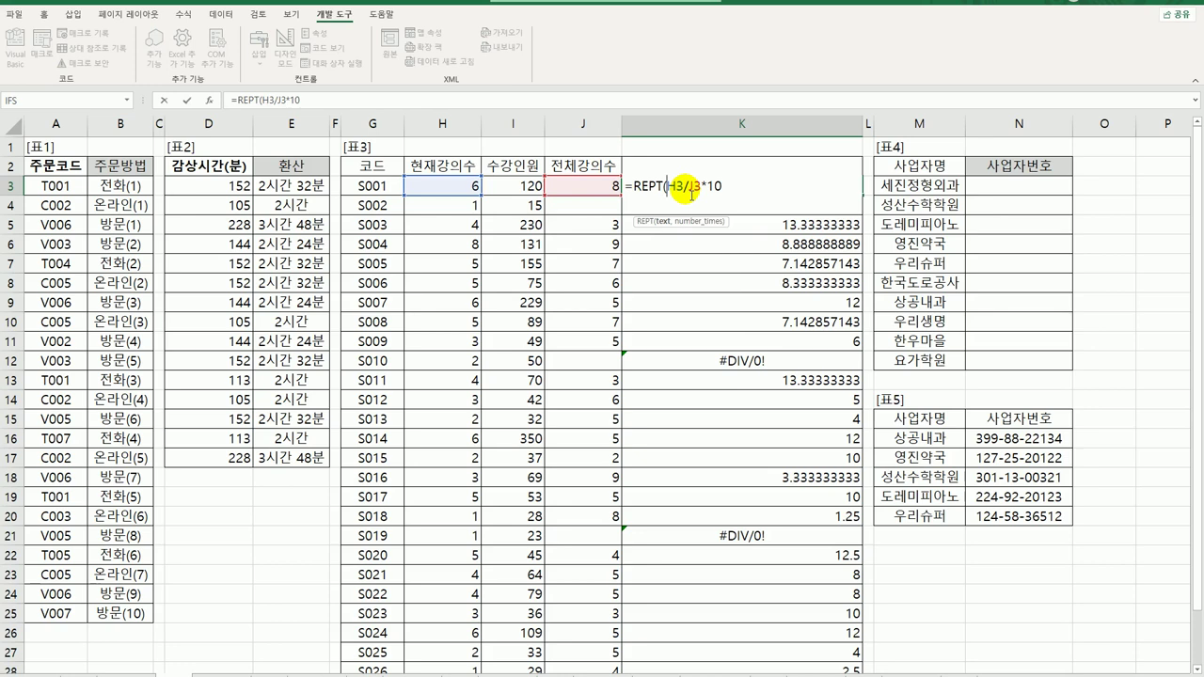
# Step: Set the special character "■" as REPT's text argument, keeping H3/J3*10 as the number of repetitions
pyautogui.write('"')
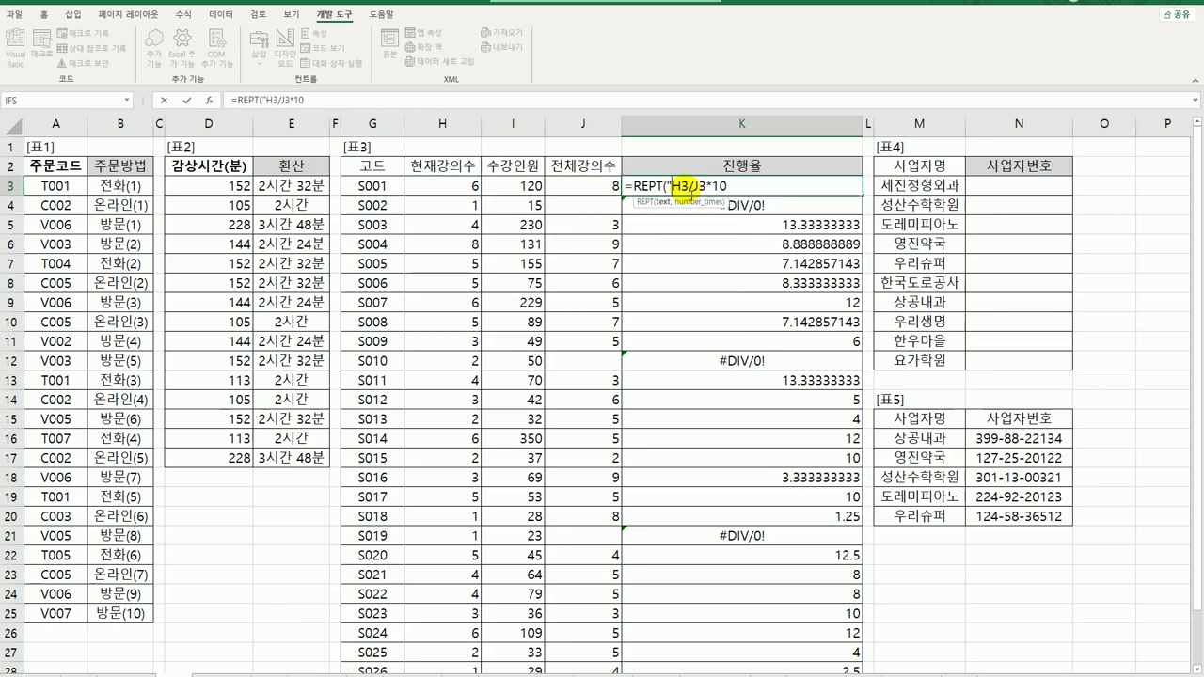
pyautogui.write('ㅁ')
pyautogui.press('Hangul_Hanja')
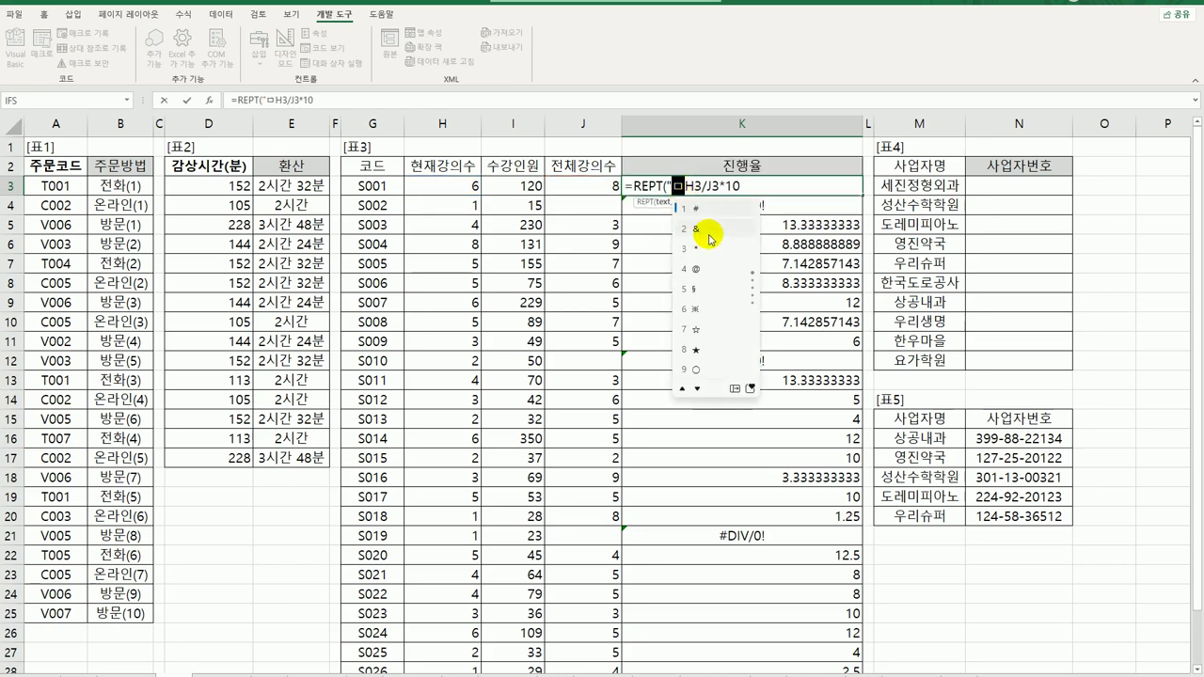
pyautogui.click(732, 388)
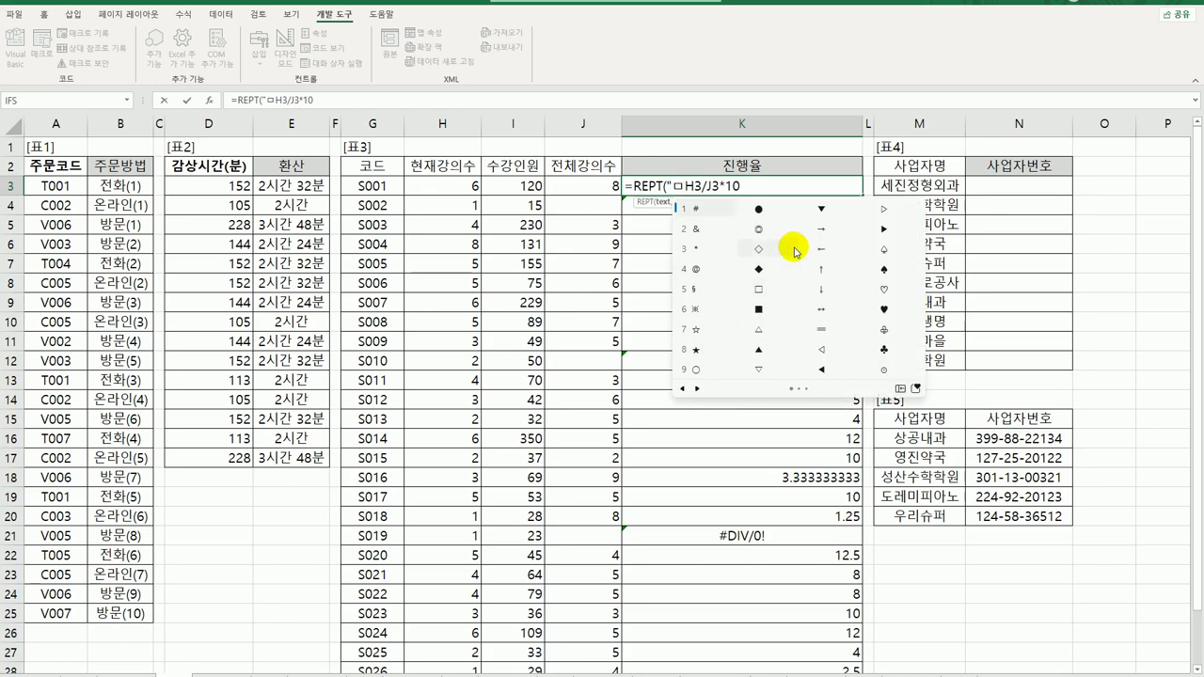
pyautogui.click(765, 312)
pyautogui.write('",')
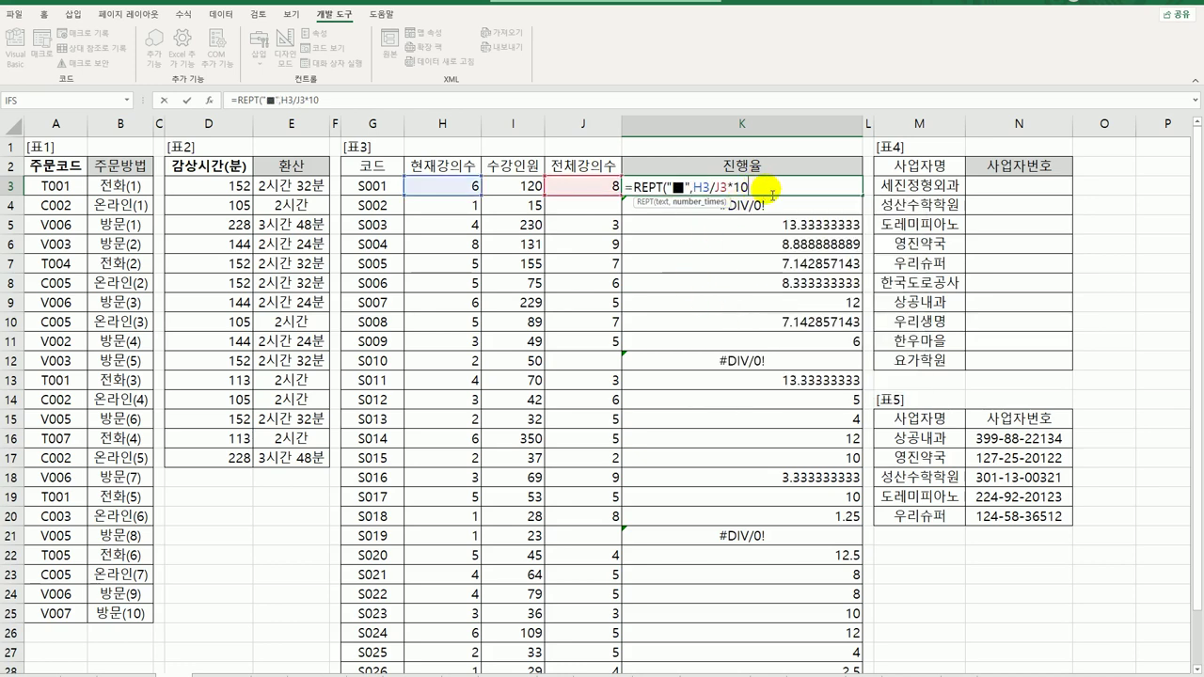
# Step: Close the REPT formula in K3, enter it and fill it down the 진행율 column
pyautogui.write(')')
pyautogui.press('Return')
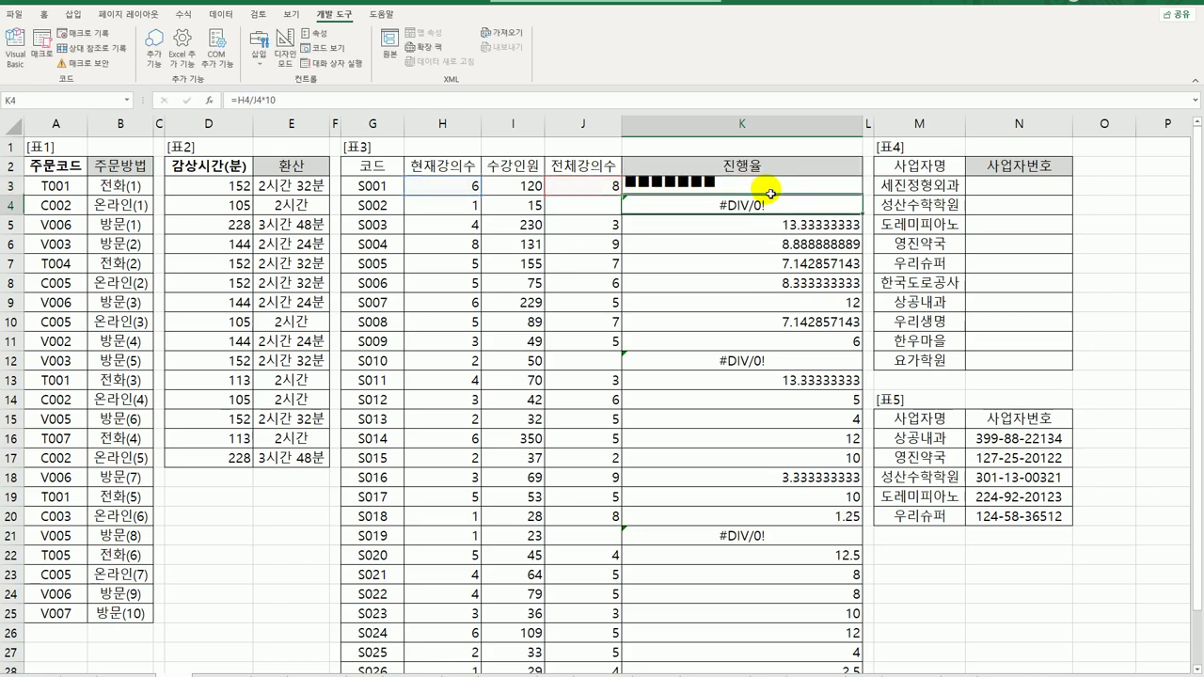
pyautogui.click(770, 194)
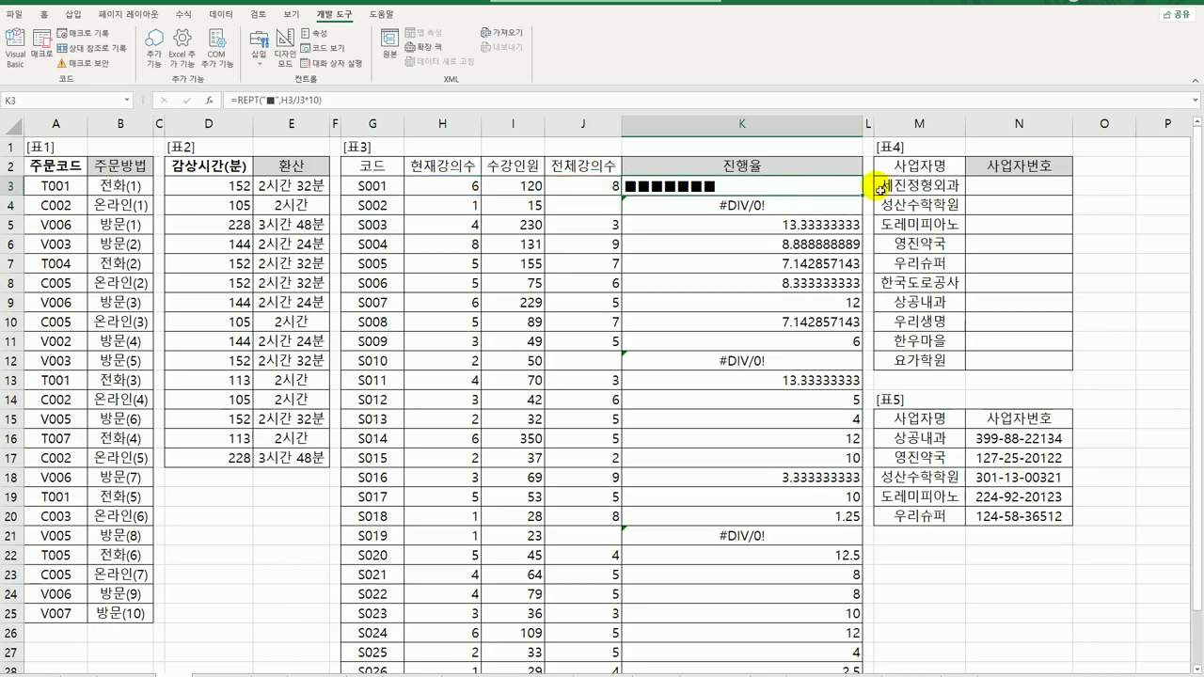
pyautogui.doubleClick(861, 195)
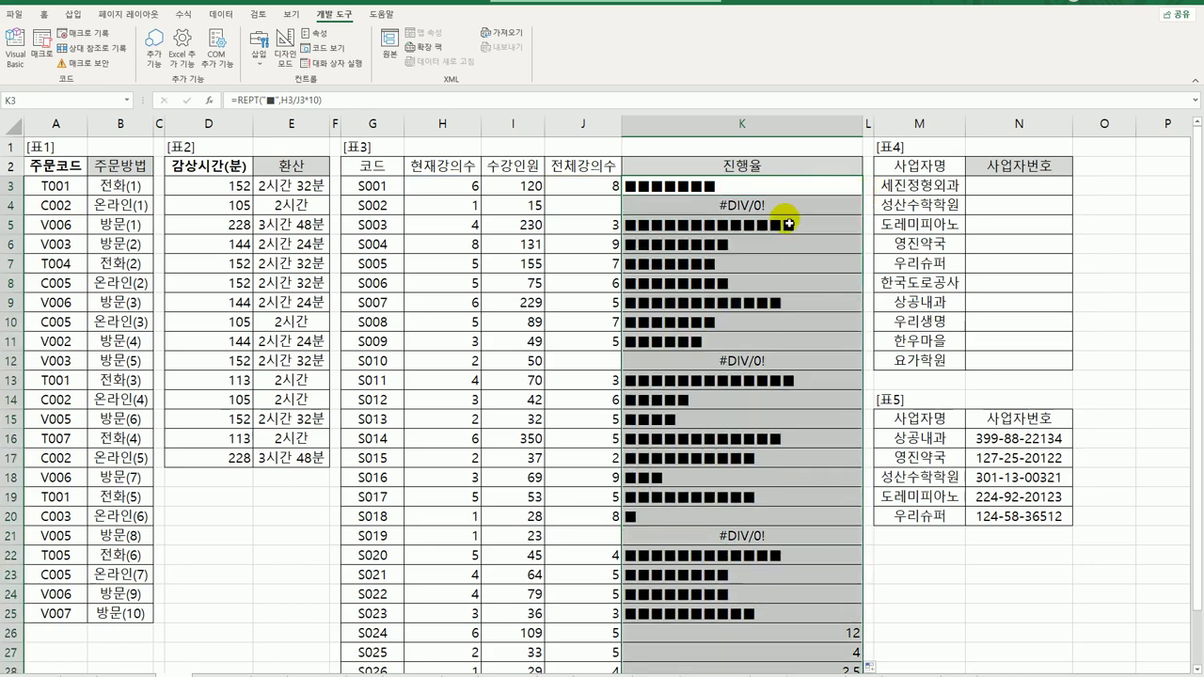
# Step: Append &TEXT(H3/J3,"0.0%") to the REPT formula in K3
pyautogui.click(739, 195)
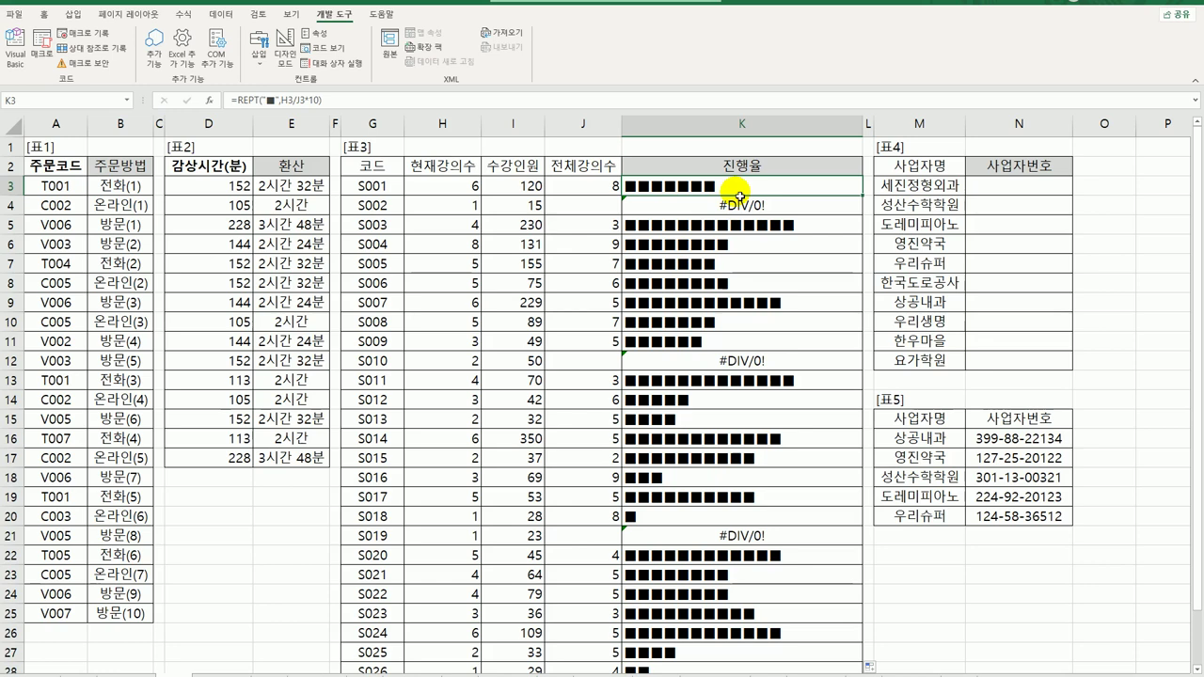
pyautogui.doubleClick(739, 191)
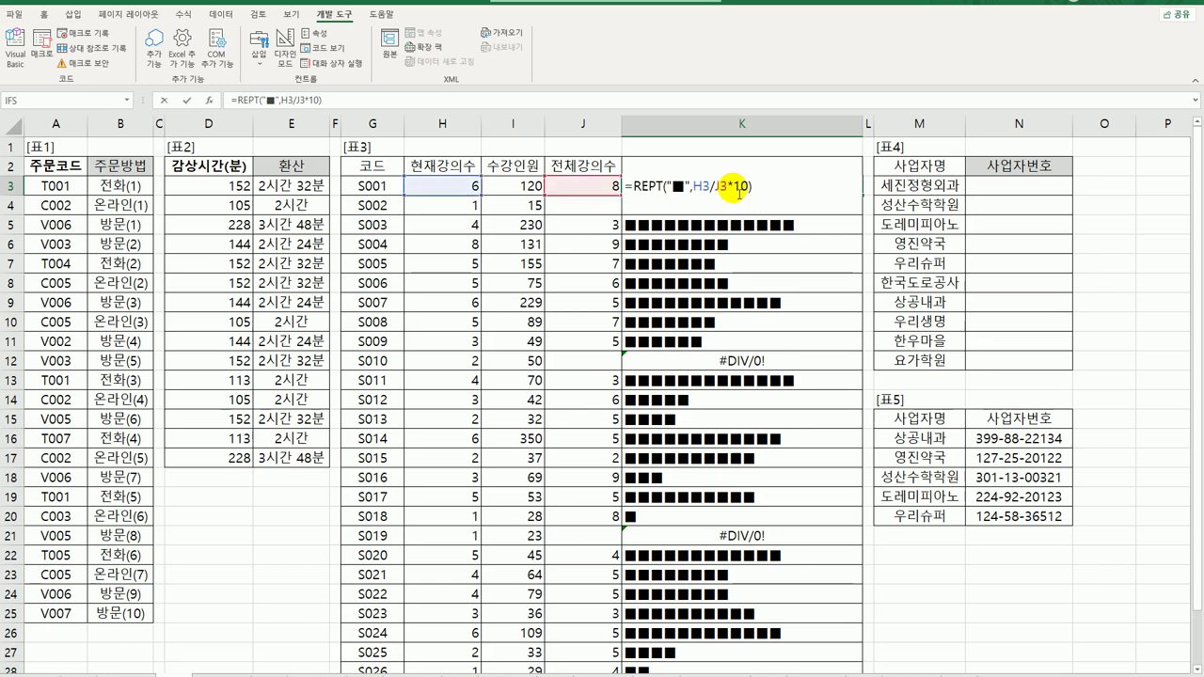
pyautogui.write('&')
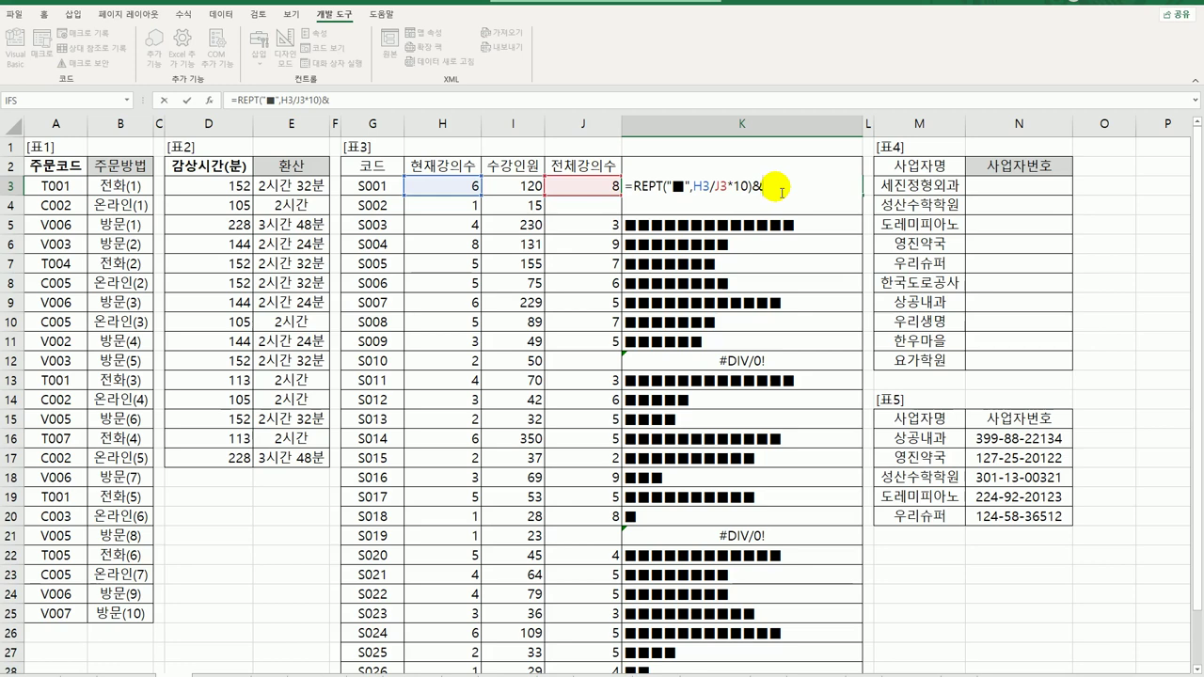
pyautogui.write('text')
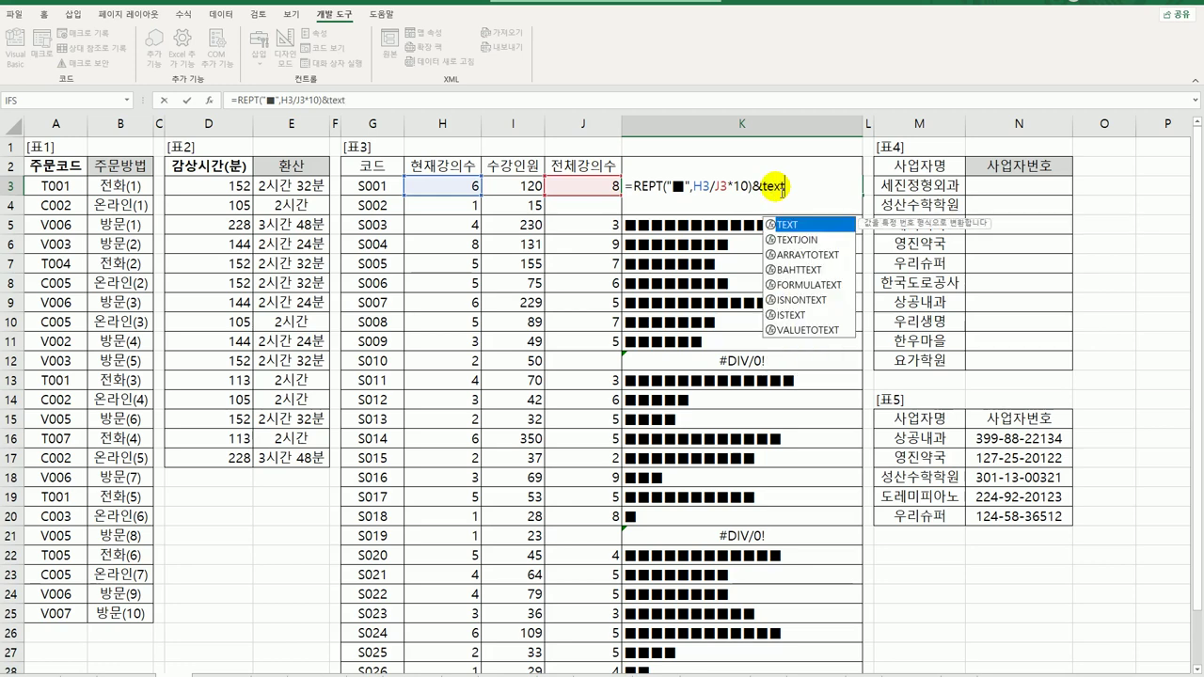
pyautogui.write('(')
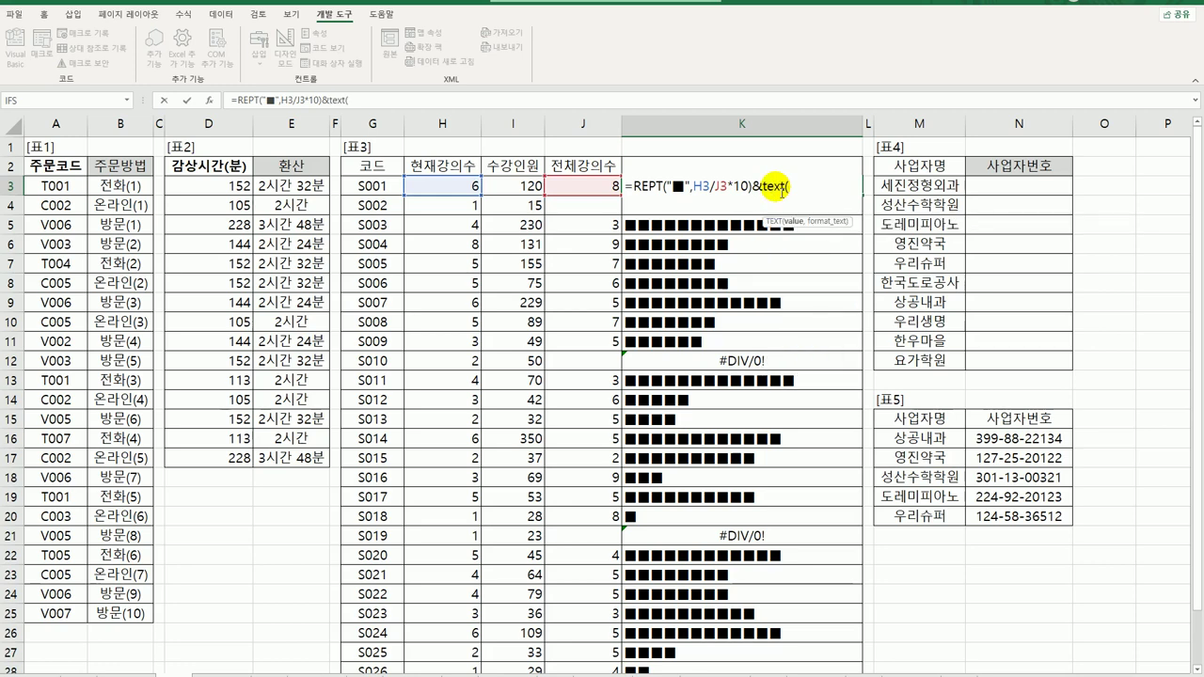
pyautogui.click(433, 186)
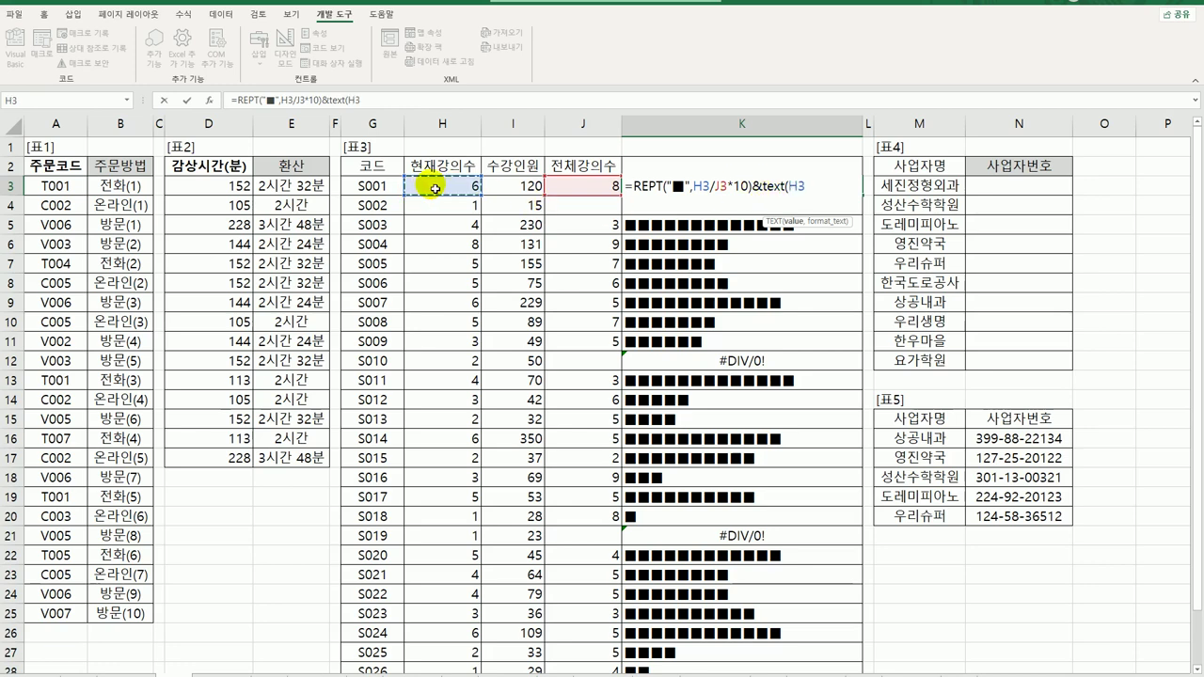
pyautogui.write('/')
pyautogui.click(594, 185)
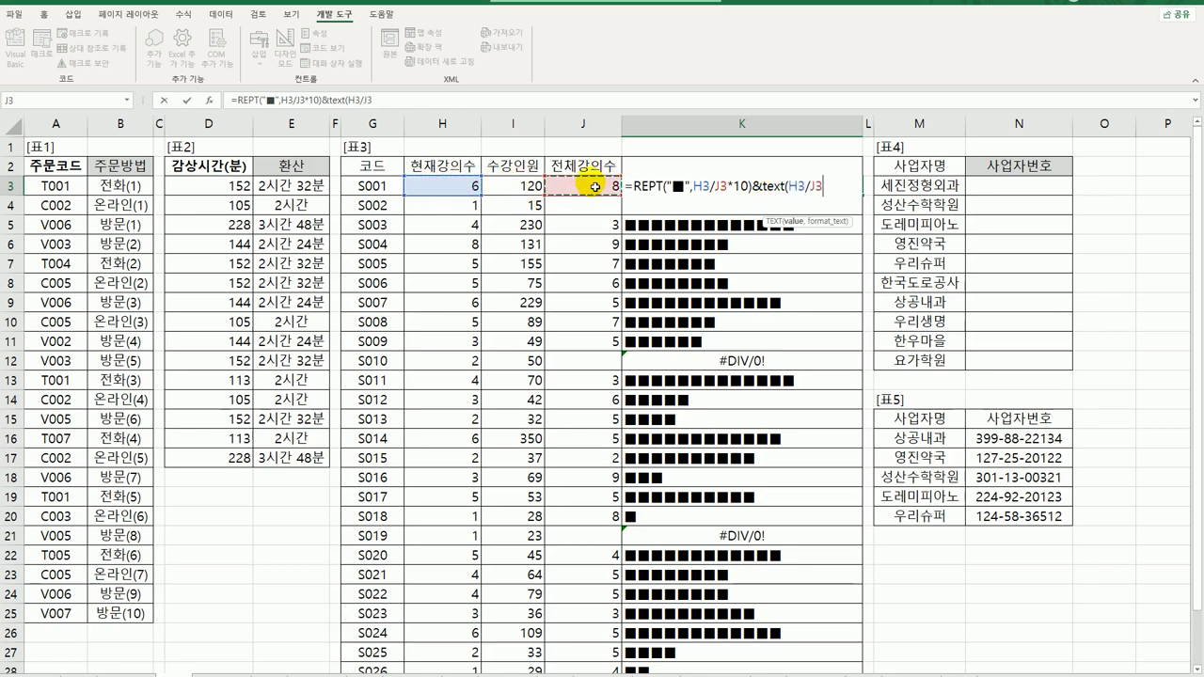
pyautogui.write(',')
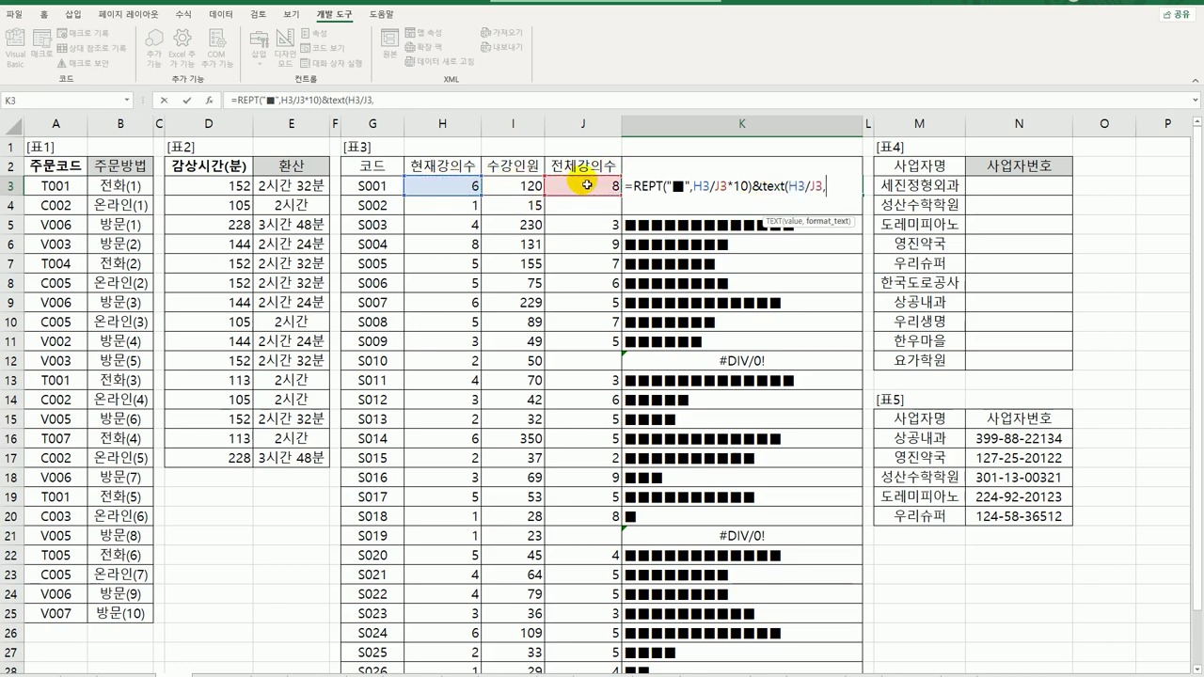
pyautogui.write('"0.0%"')
pyautogui.write(')')
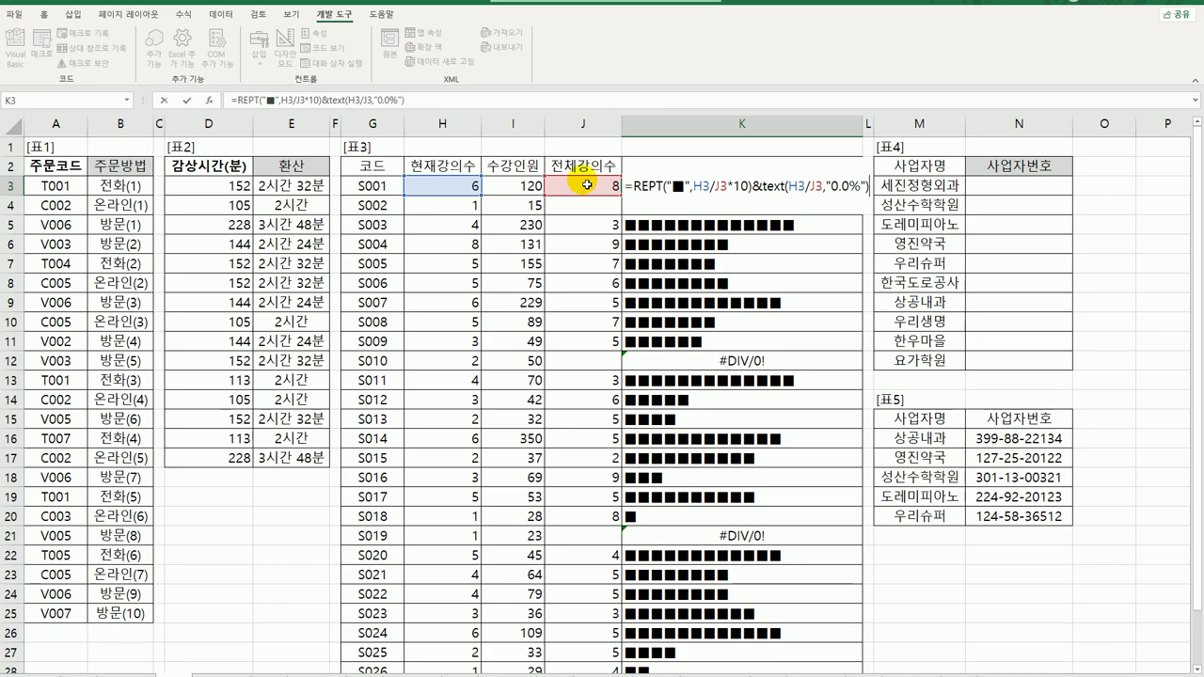
# Step: Enter K3's formula with the percentage text appended and fill it down the 진행율 column
pyautogui.hotkey('ctrl', 'Return')
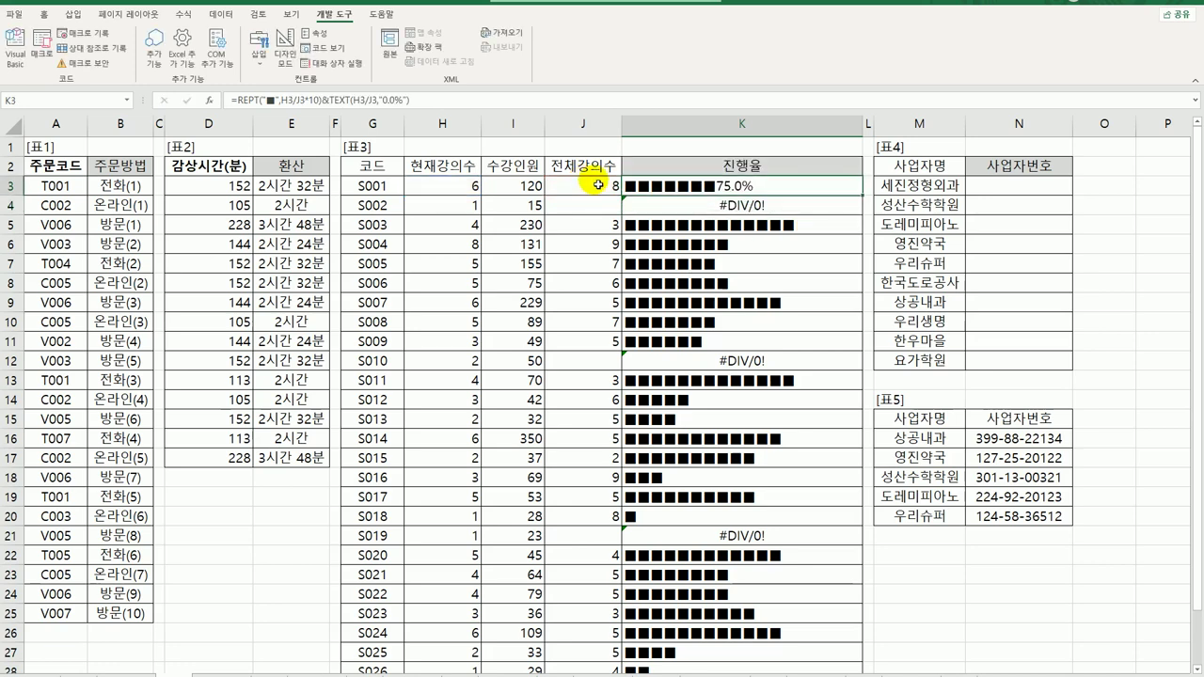
pyautogui.doubleClick(864, 199)
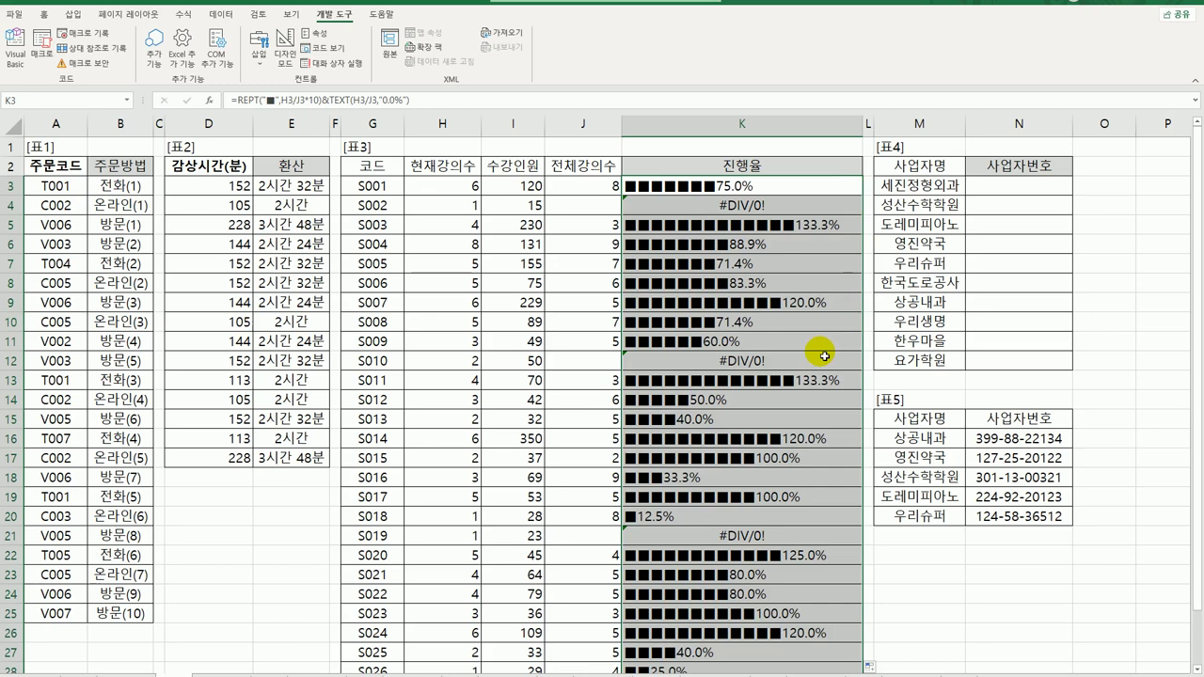
# Step: Wrap K3's REPT and TEXT formula in IFERROR with "신생강의" as the value for errors
pyautogui.doubleClick(632, 186)
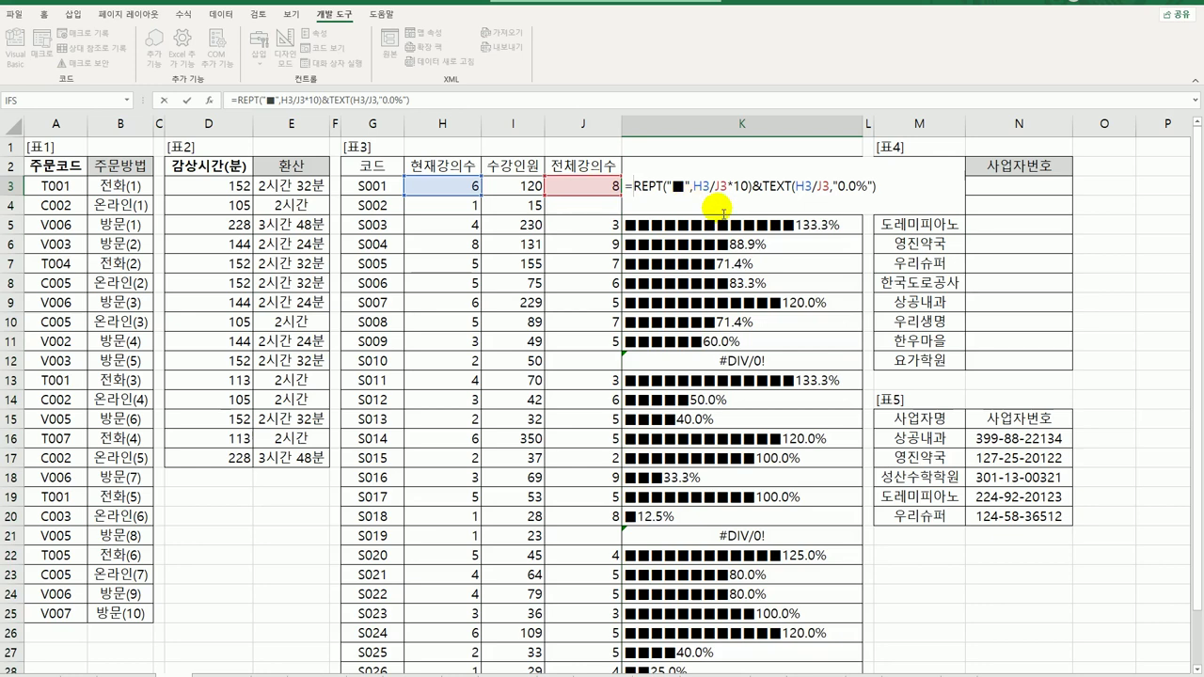
pyautogui.write('IFERROR(')
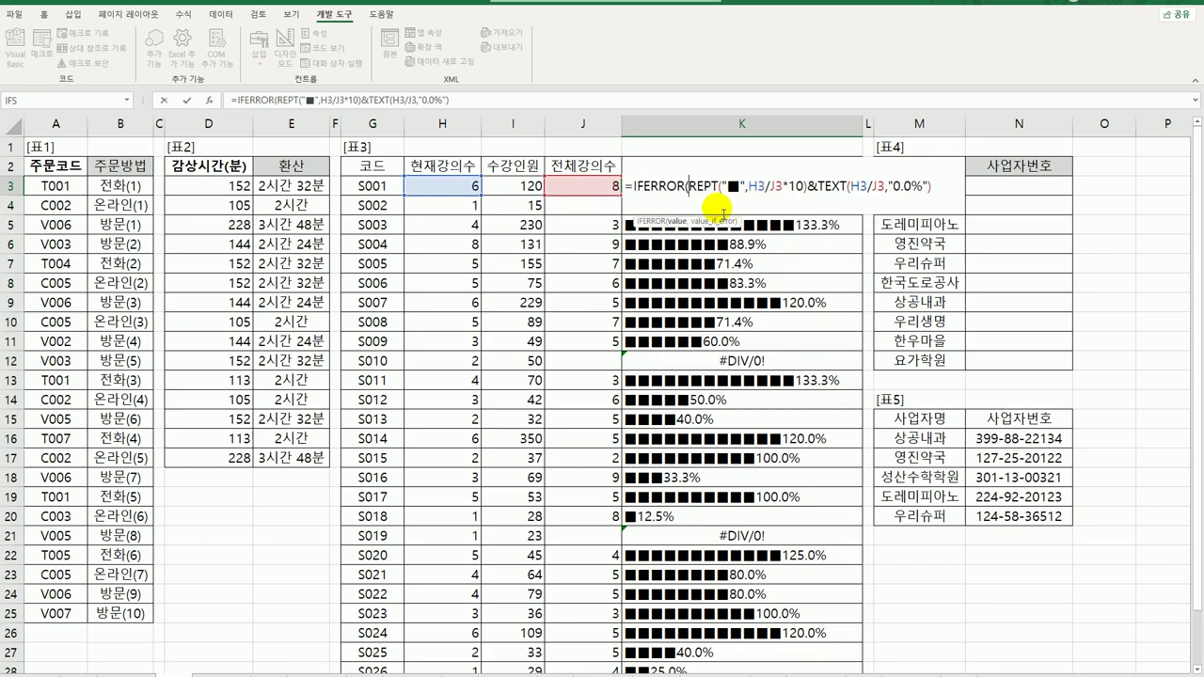
pyautogui.write(',"')
pyautogui.write('tl')
pyautogui.write('신생강의')
pyautogui.write('")')
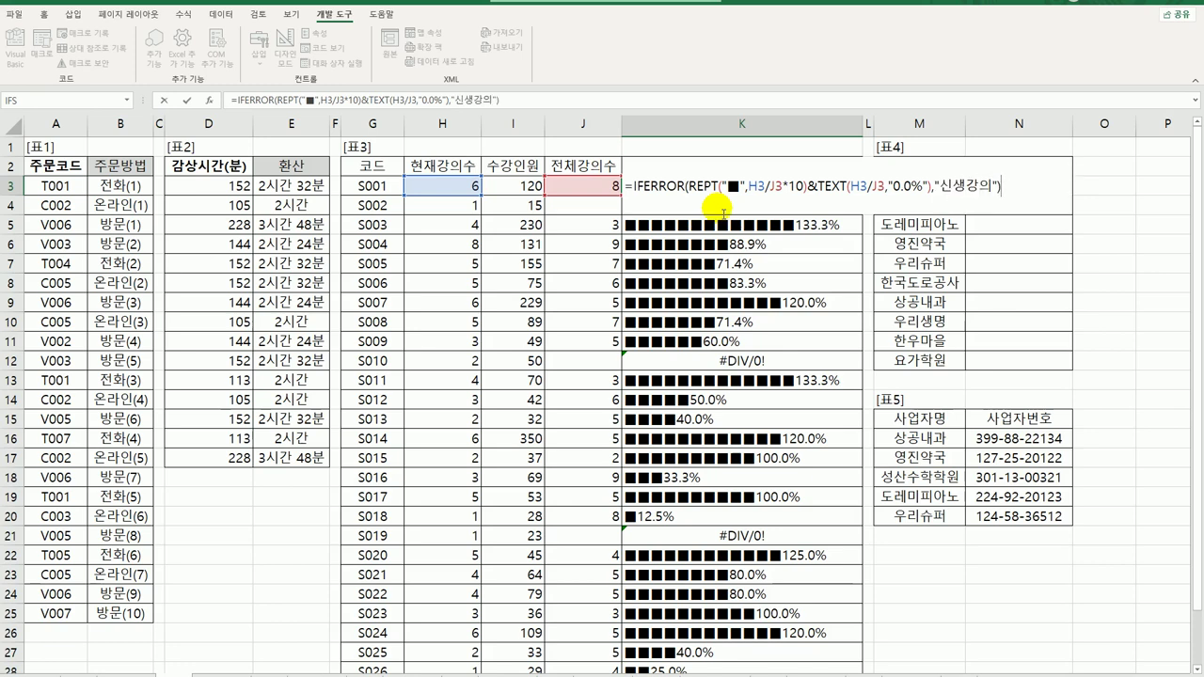
# Step: Enter the IFERROR formula in K3, fill it down the 진행율 column and check the formula in K21
pyautogui.press('Return')
pyautogui.click(764, 195)
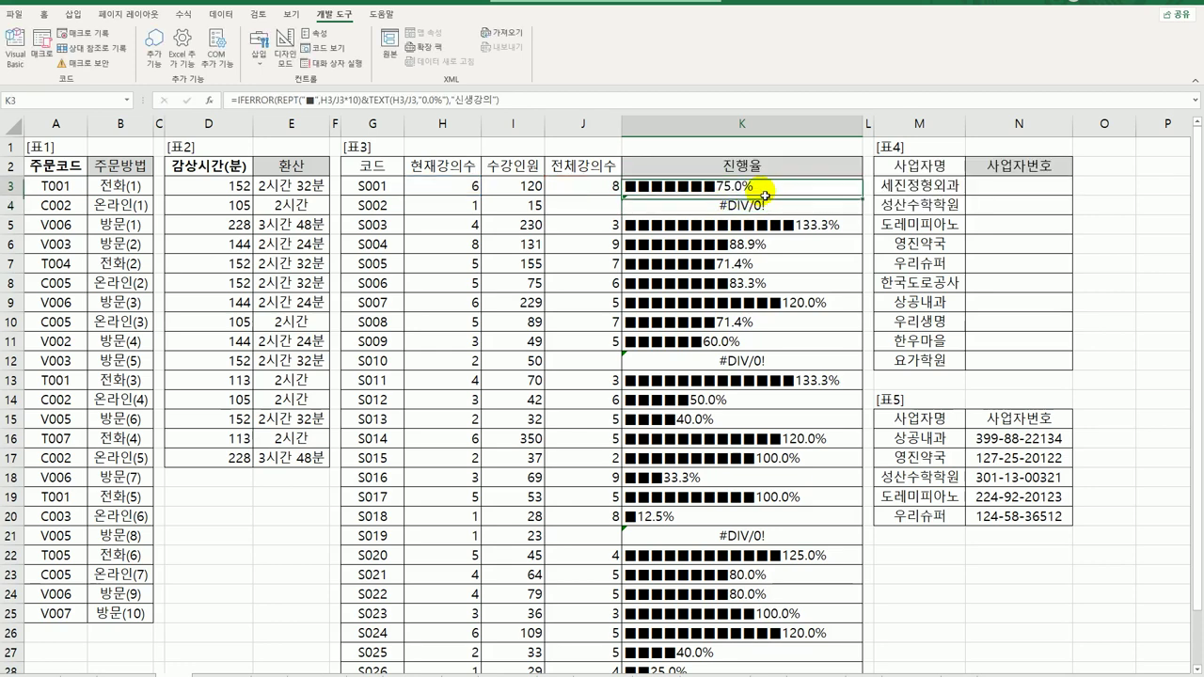
pyautogui.doubleClick(861, 195)
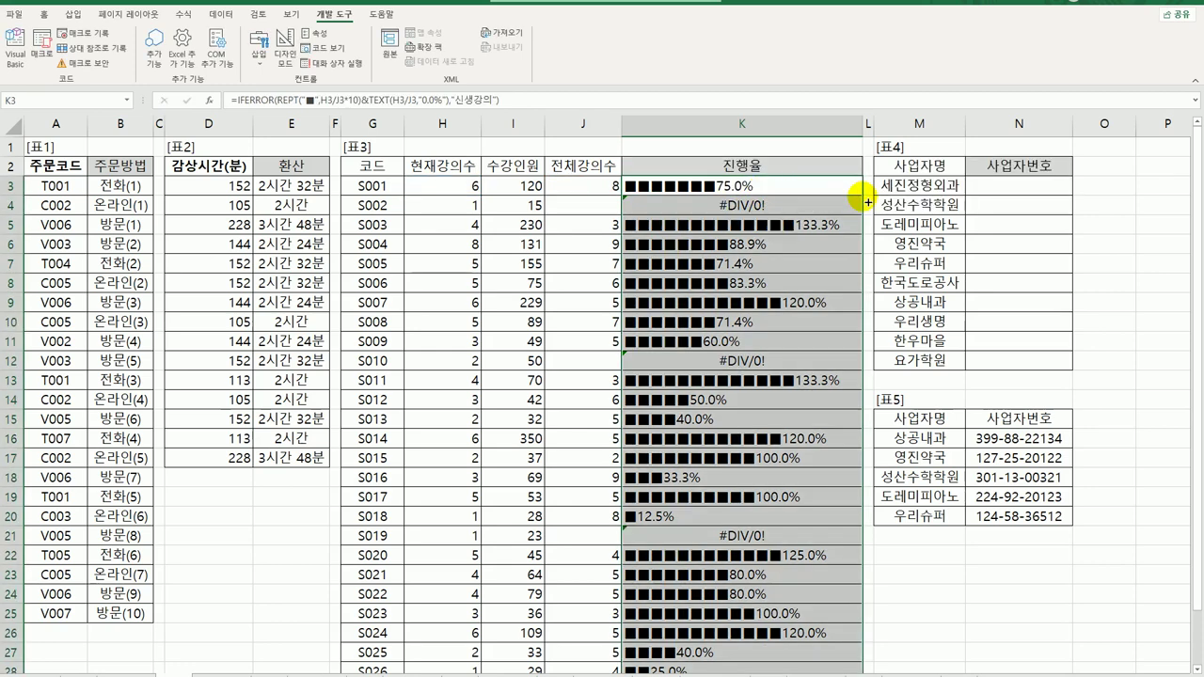
pyautogui.click(696, 542)
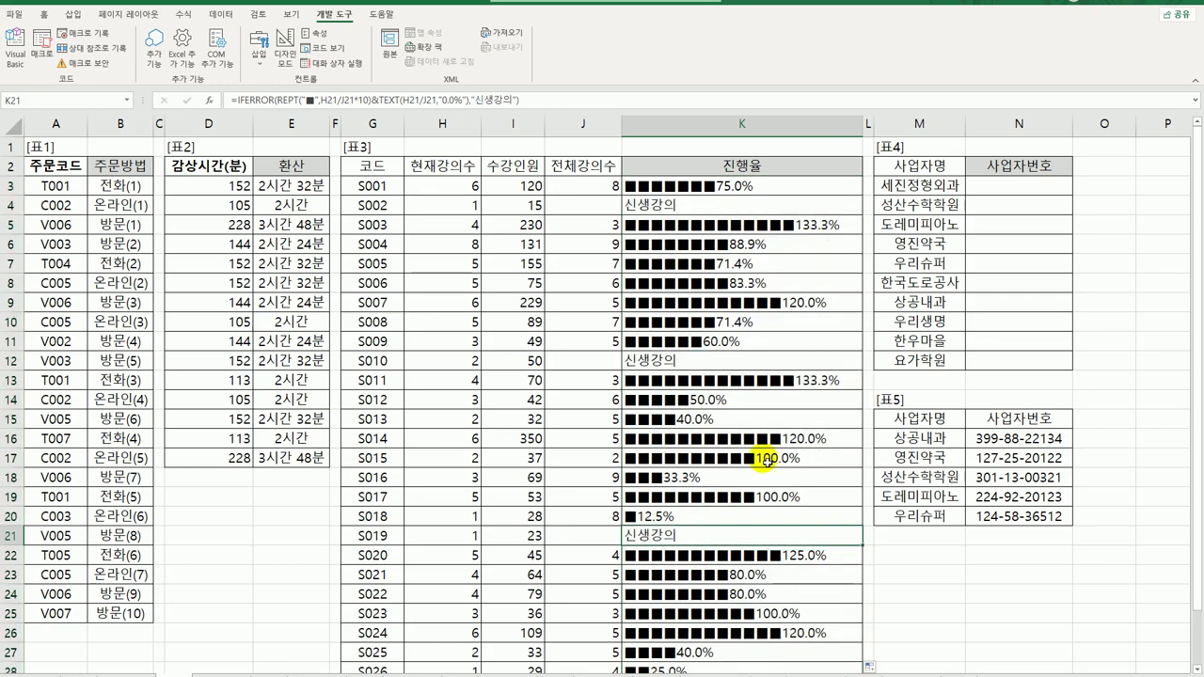
# Step: Start a VLOOKUP formula in N3 of 표4 that looks up M3 in 표5's data as the absolute range $M$16:$N$20
pyautogui.click(1022, 188)
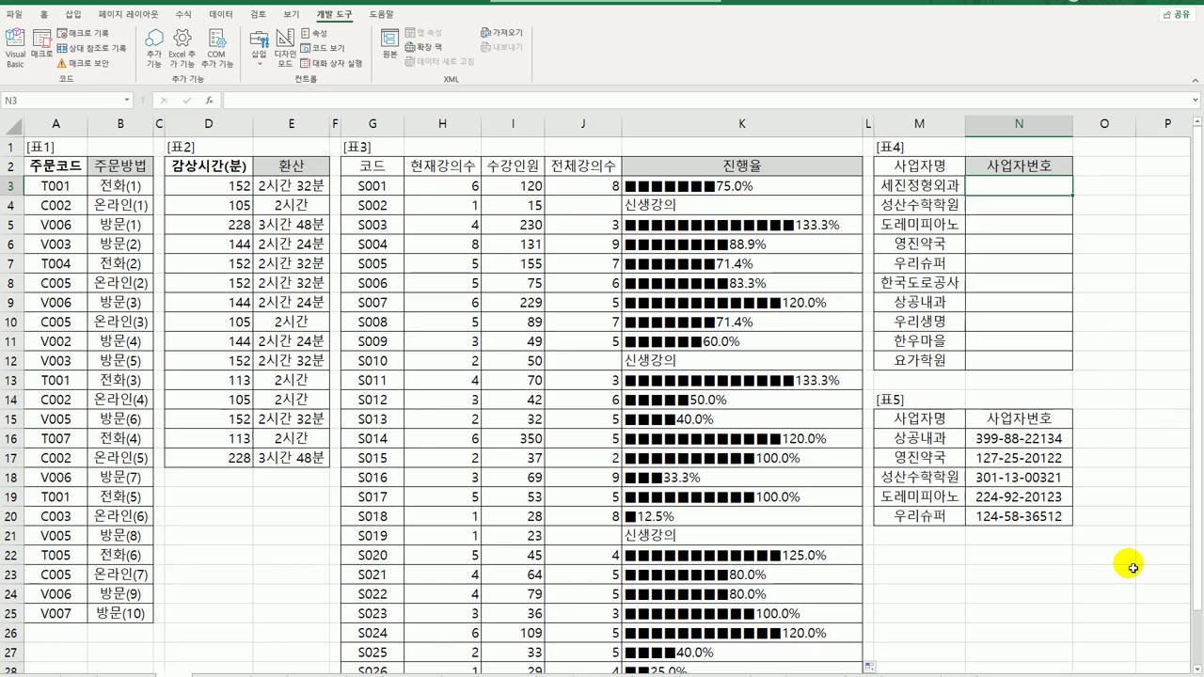
pyautogui.write('=')
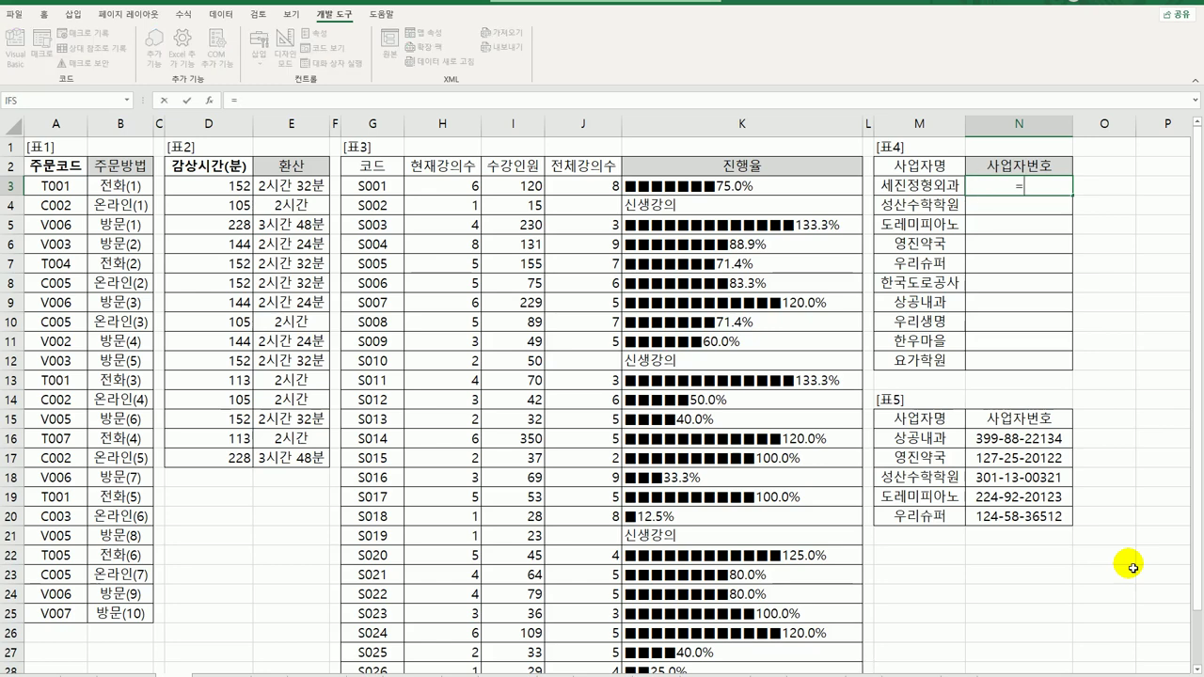
pyautogui.write('vl')
pyautogui.press('Tab')
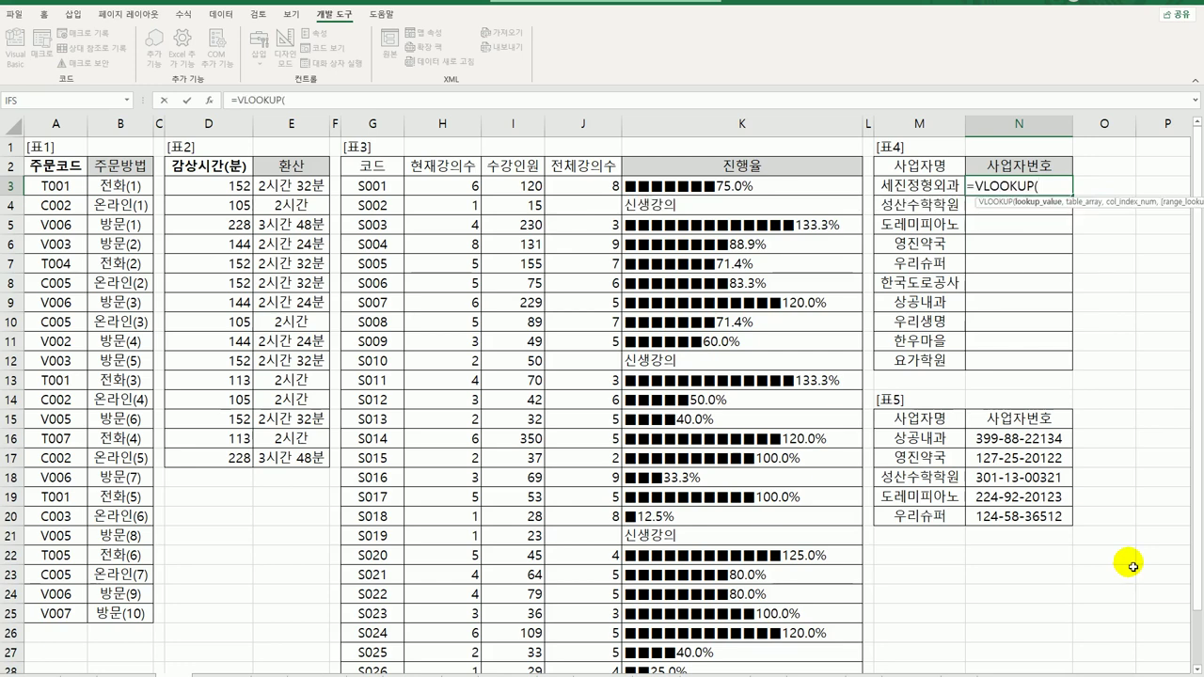
pyautogui.click(916, 186)
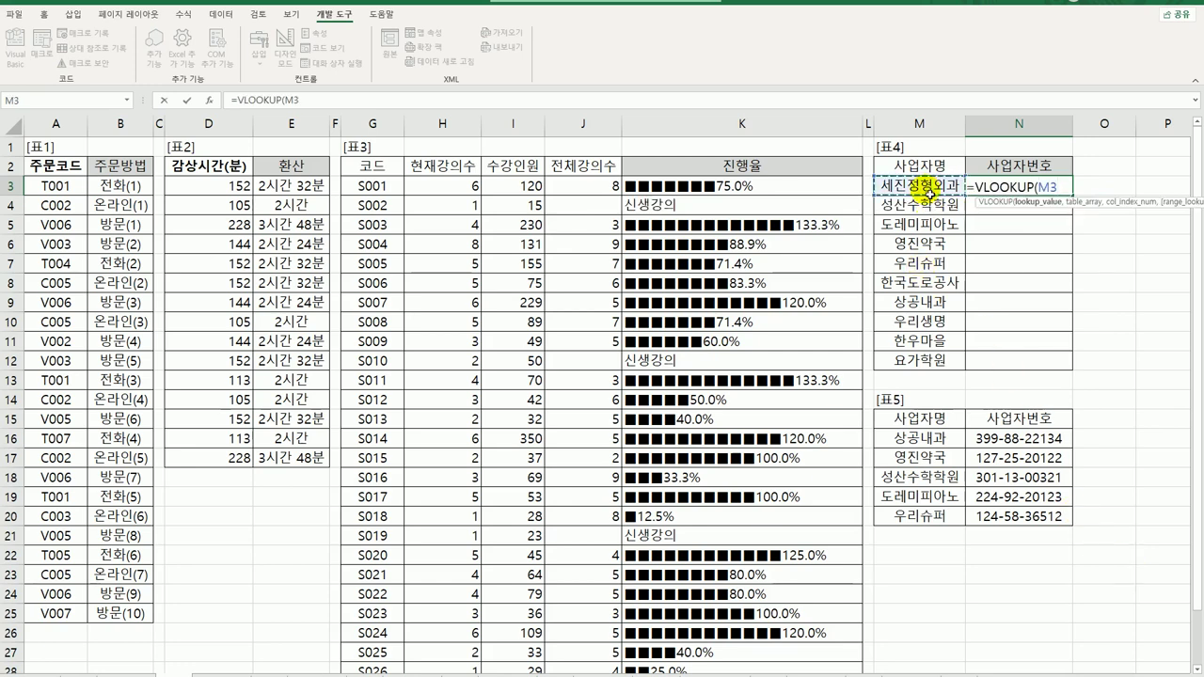
pyautogui.write(',')
pyautogui.moveTo(934, 440); pyautogui.dragTo(1001, 518)
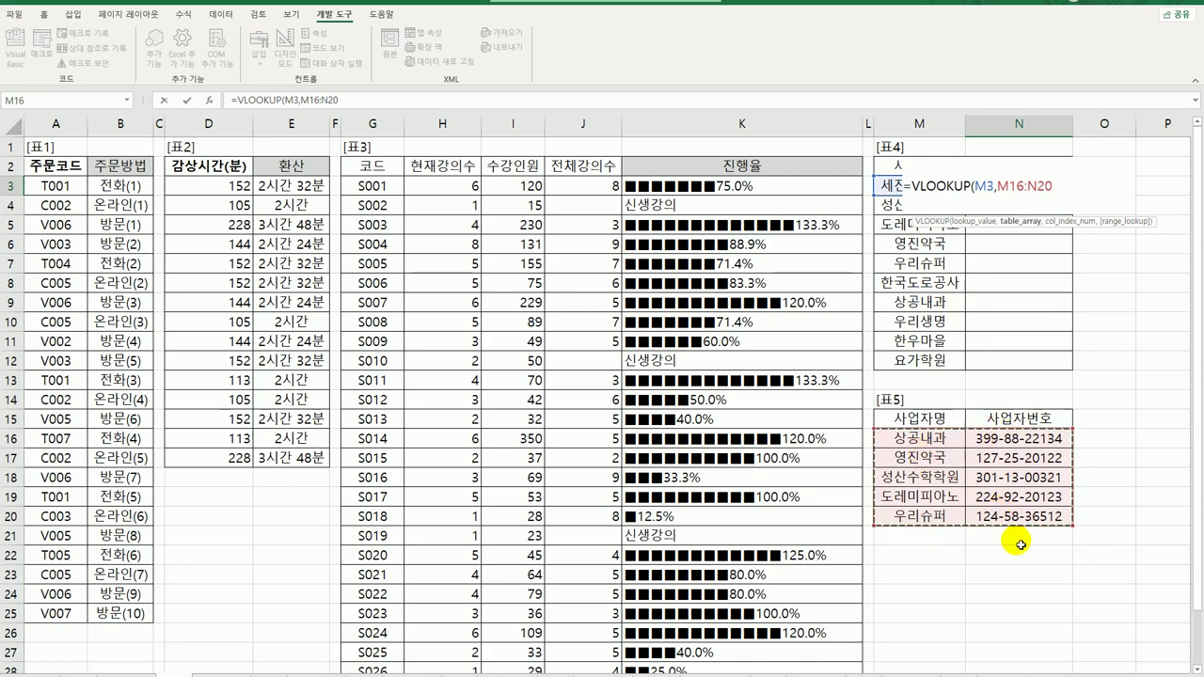
pyautogui.press('F4')
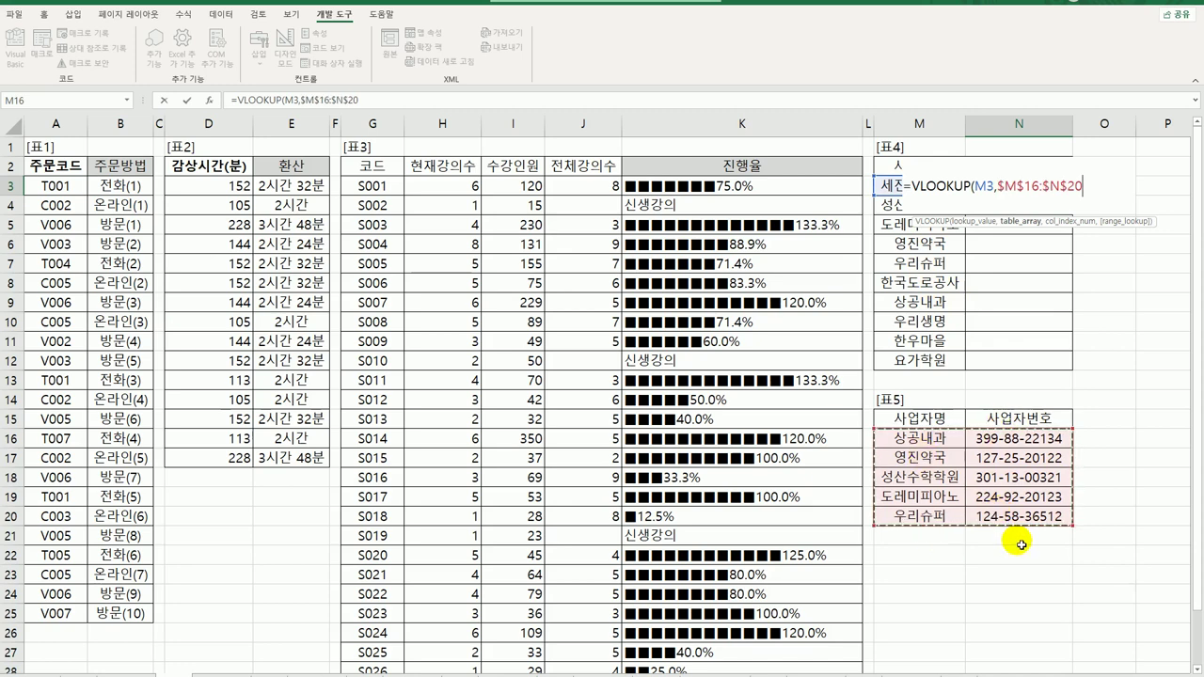
# Step: Set column number 2 and exact match (FALSE) in N3's VLOOKUP and close the function
pyautogui.write(',')
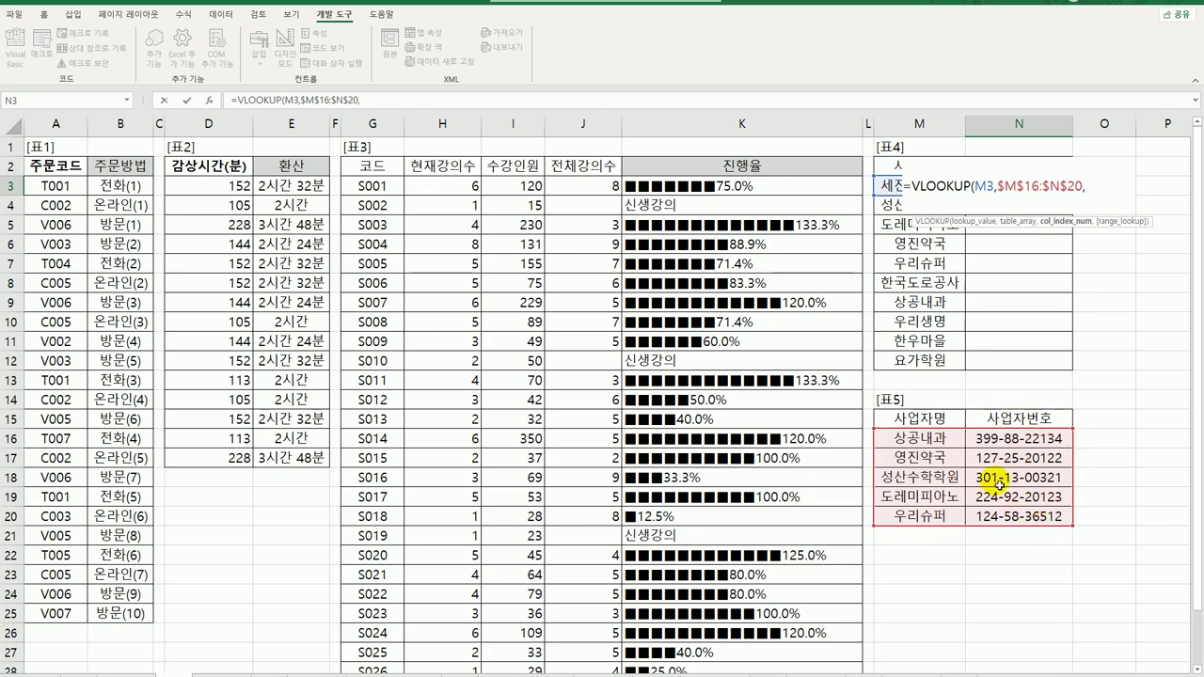
pyautogui.write('2,')
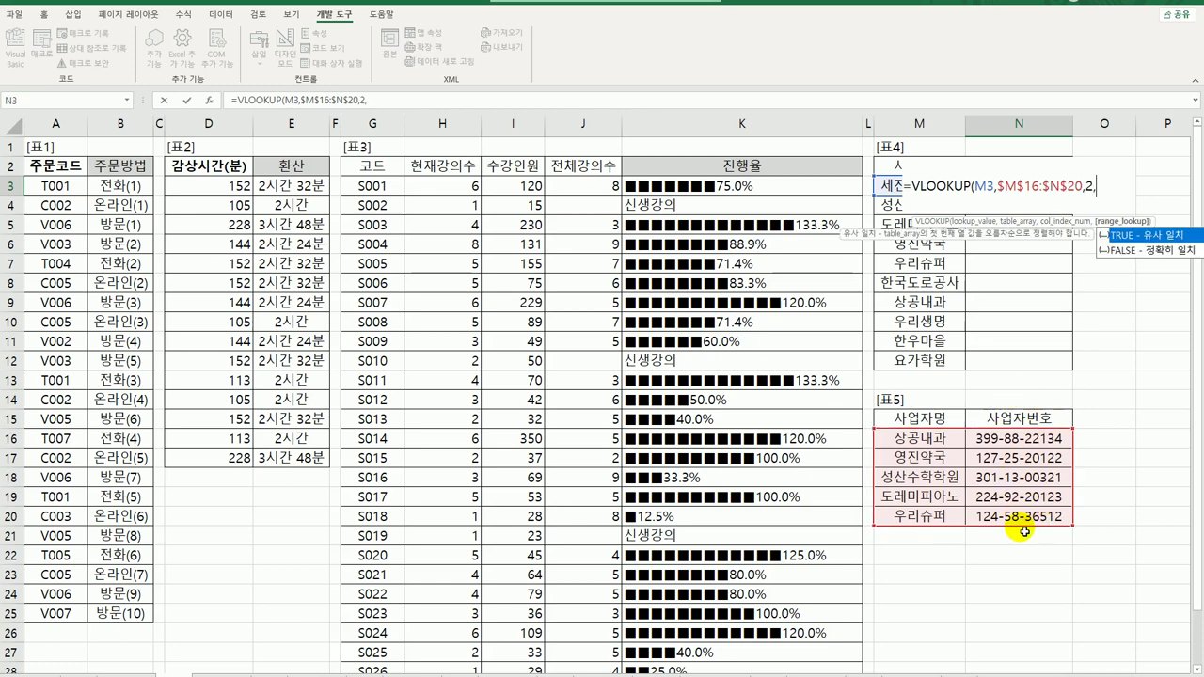
pyautogui.click(1127, 251)
pyautogui.doubleClick(1128, 251)
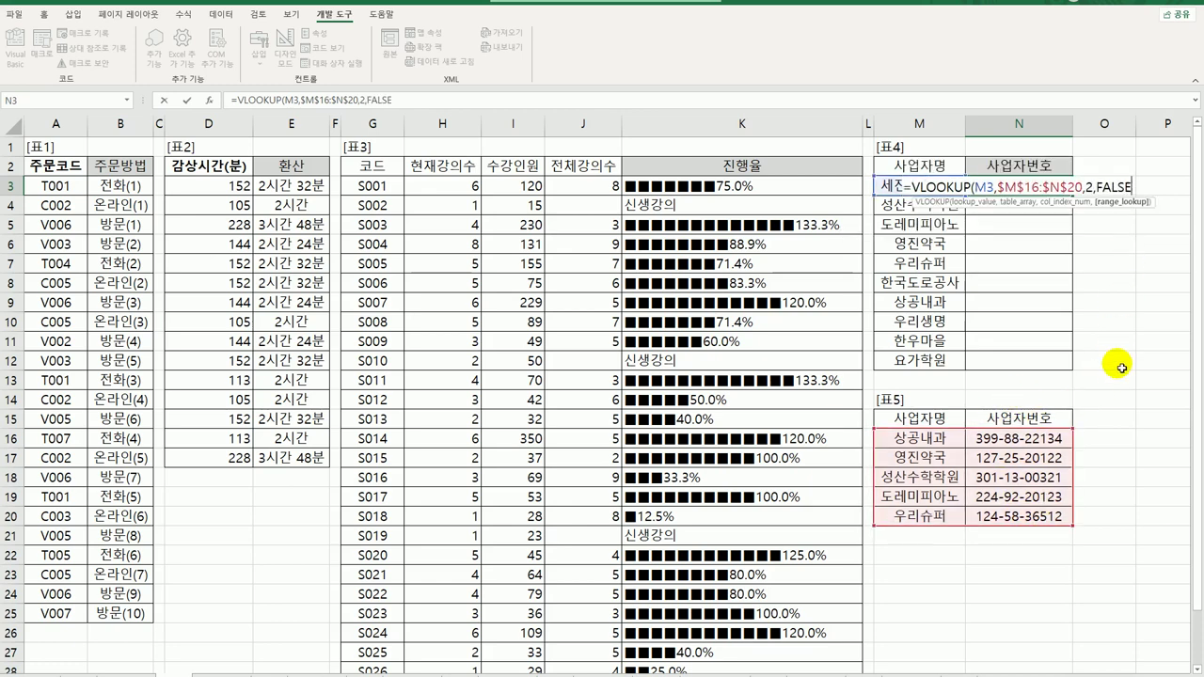
pyautogui.write(')')
# Step: Enter the VLOOKUP formula in N3 and fill it down the 사업자번호 column to N12
pyautogui.press('Return')
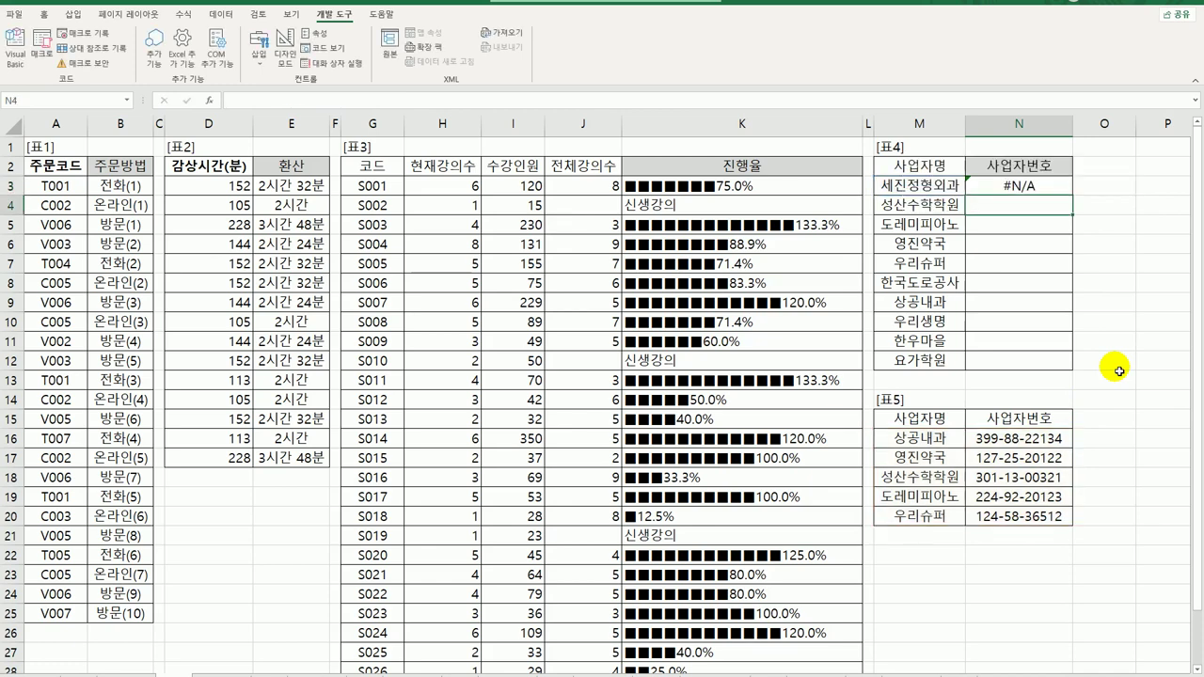
pyautogui.click(1049, 186)
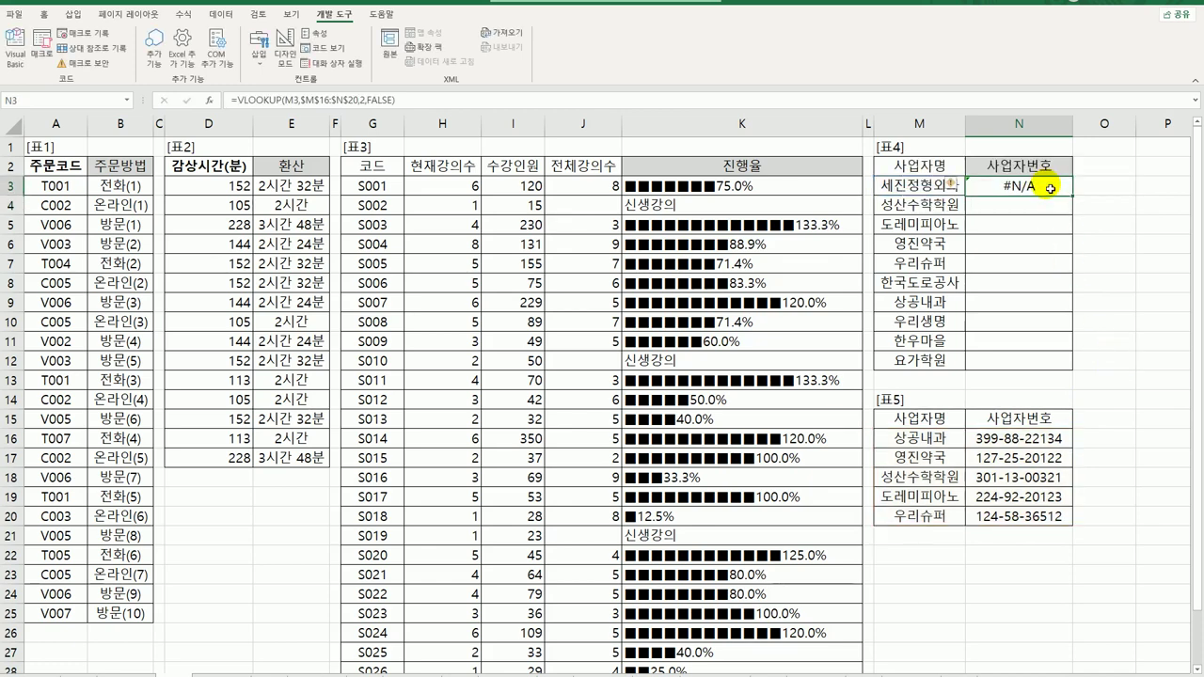
pyautogui.moveTo(1072, 194); pyautogui.dragTo(1070, 369)
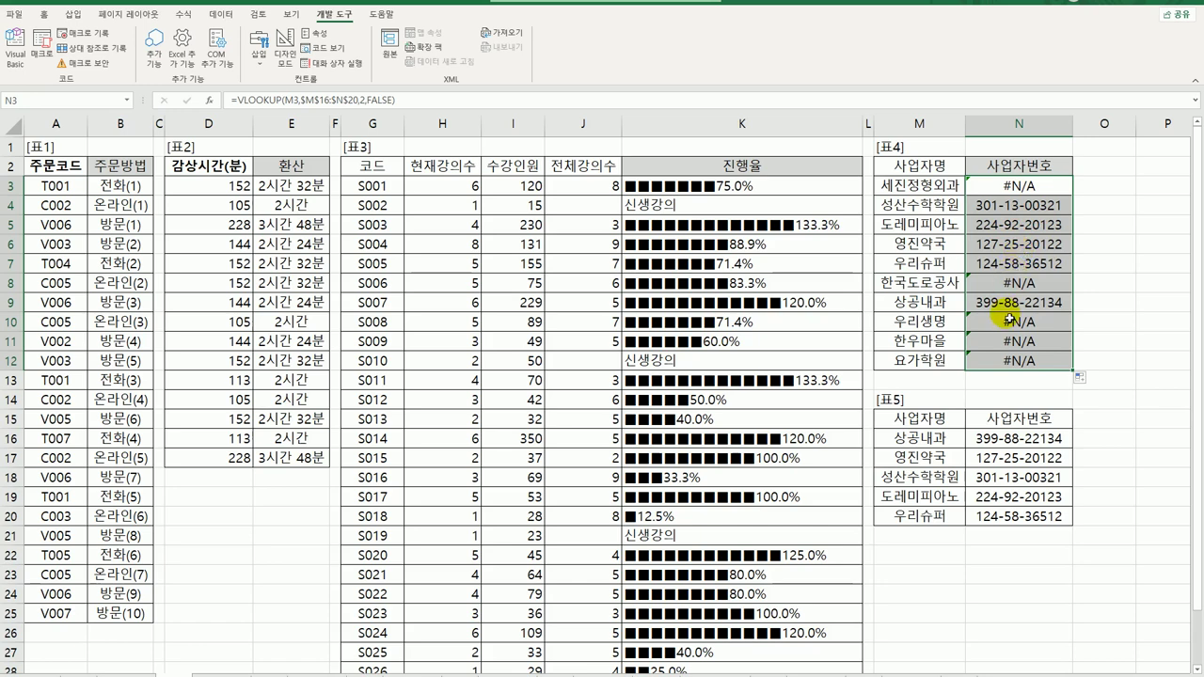
# Step: Wrap N3's VLOOKUP in a REPLACE function with start position 5 and 2 characters to replace
pyautogui.doubleClick(1002, 187)
pyautogui.click(909, 192)
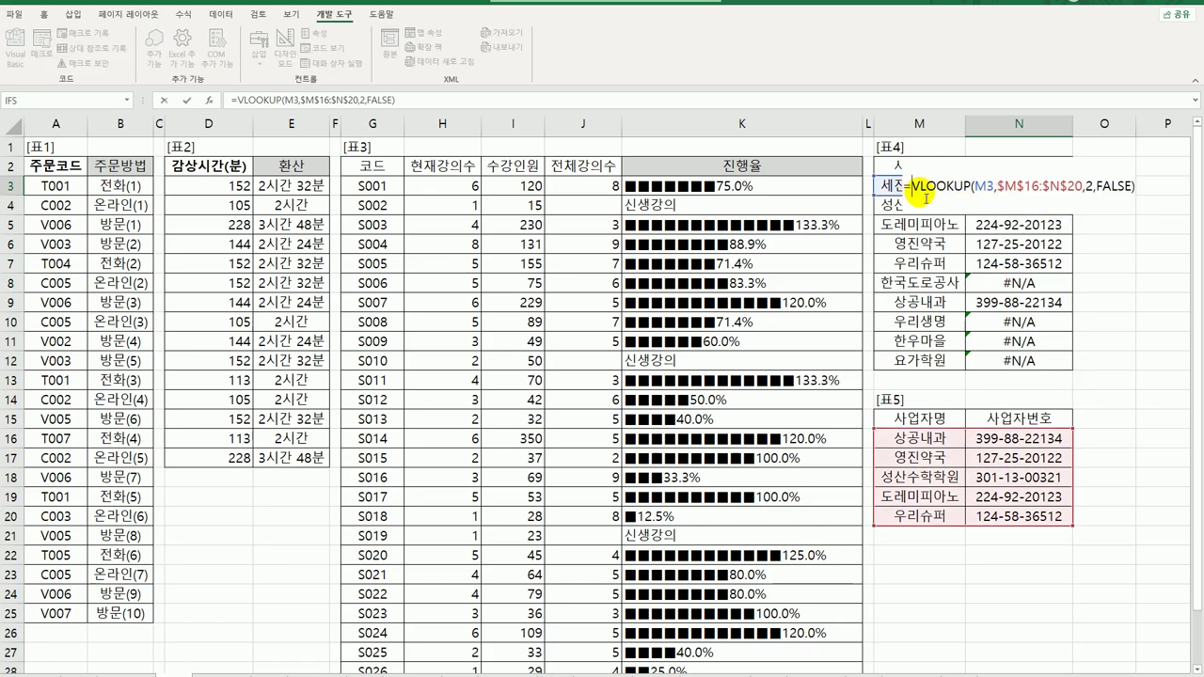
pyautogui.write('repl')
pyautogui.press('Tab')
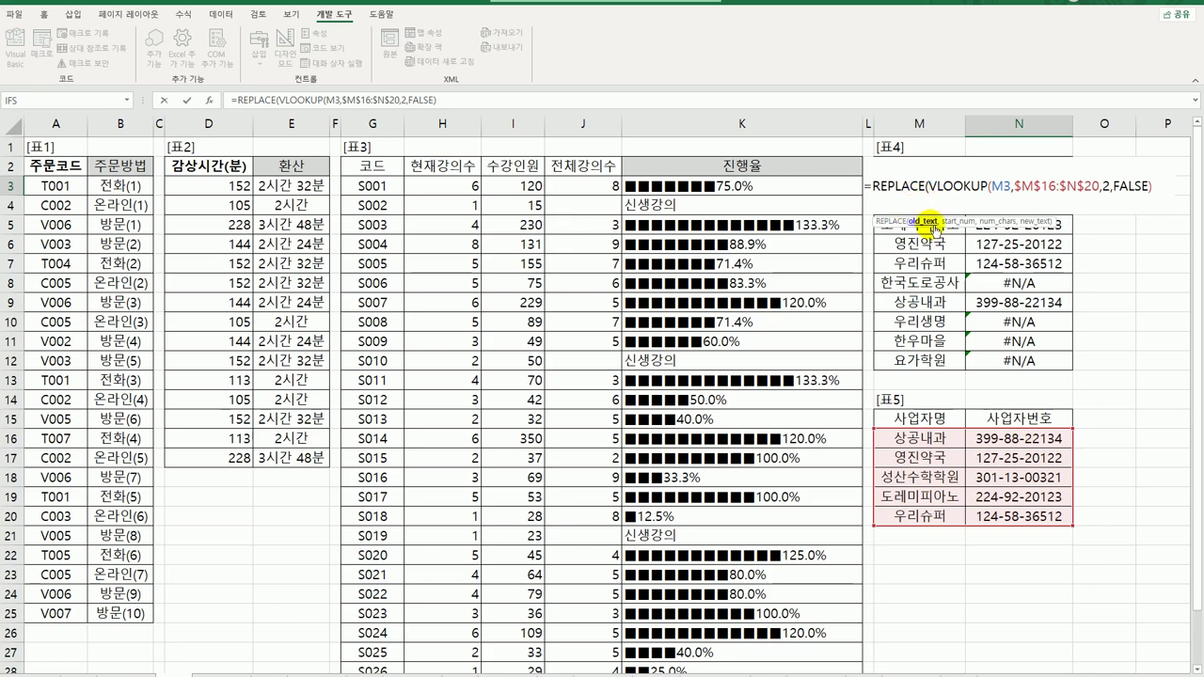
pyautogui.click(1164, 191)
pyautogui.write(',')
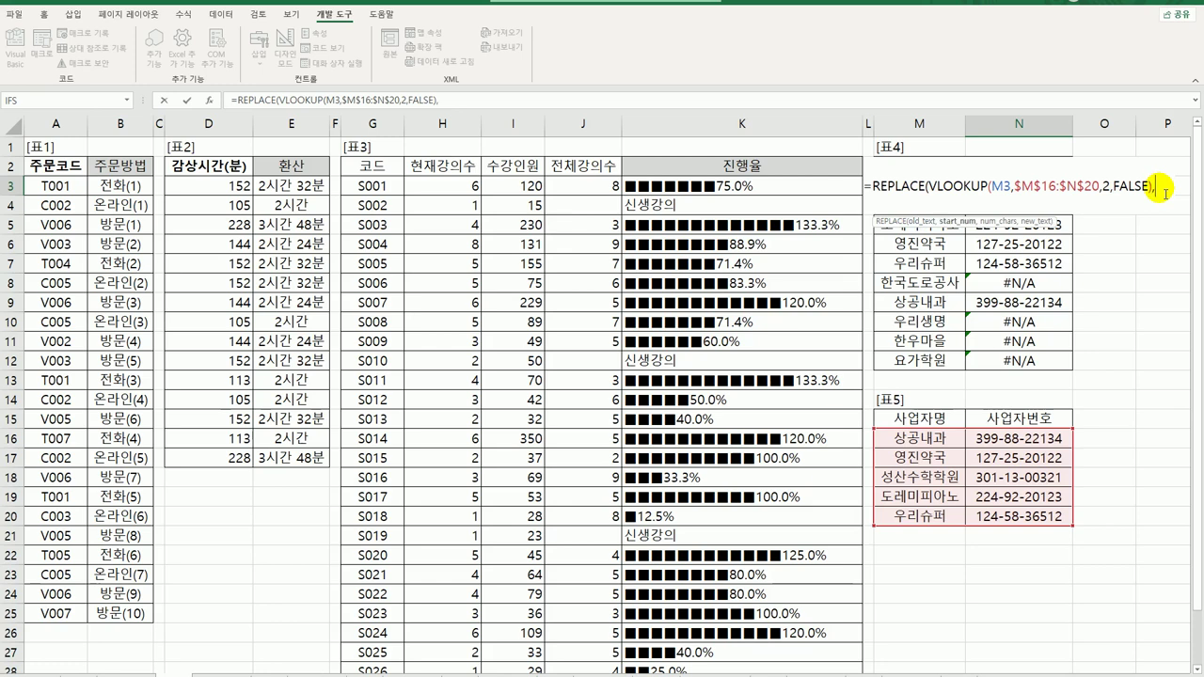
pyautogui.write('5')
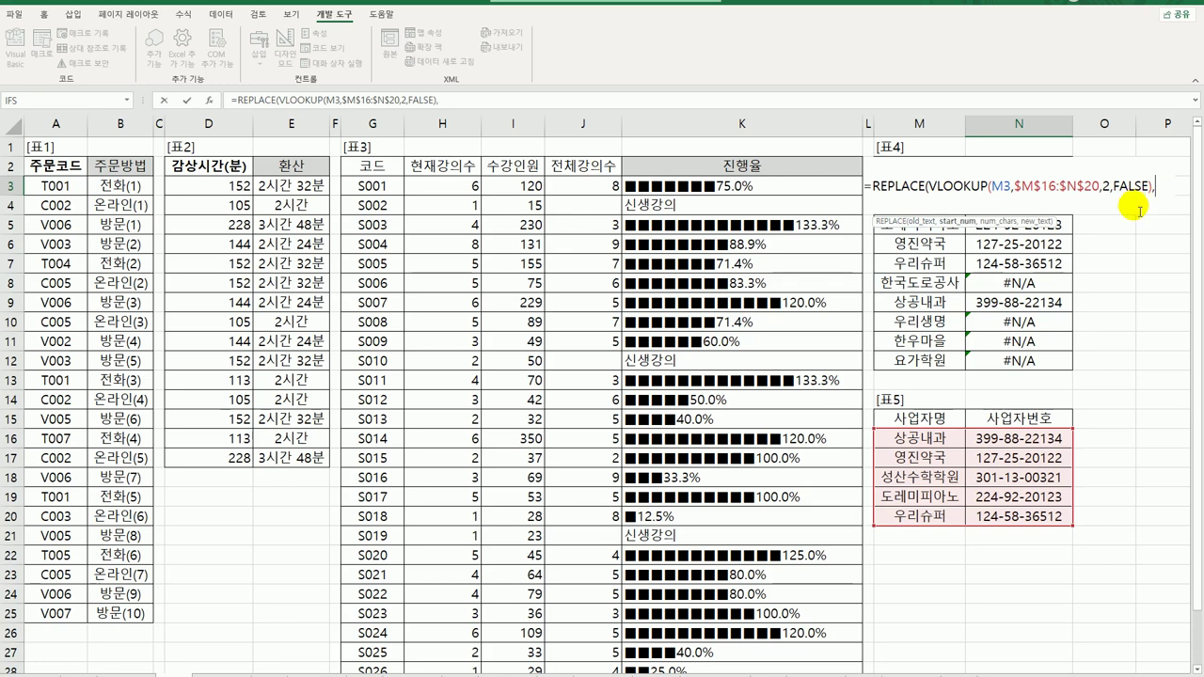
pyautogui.write(',')
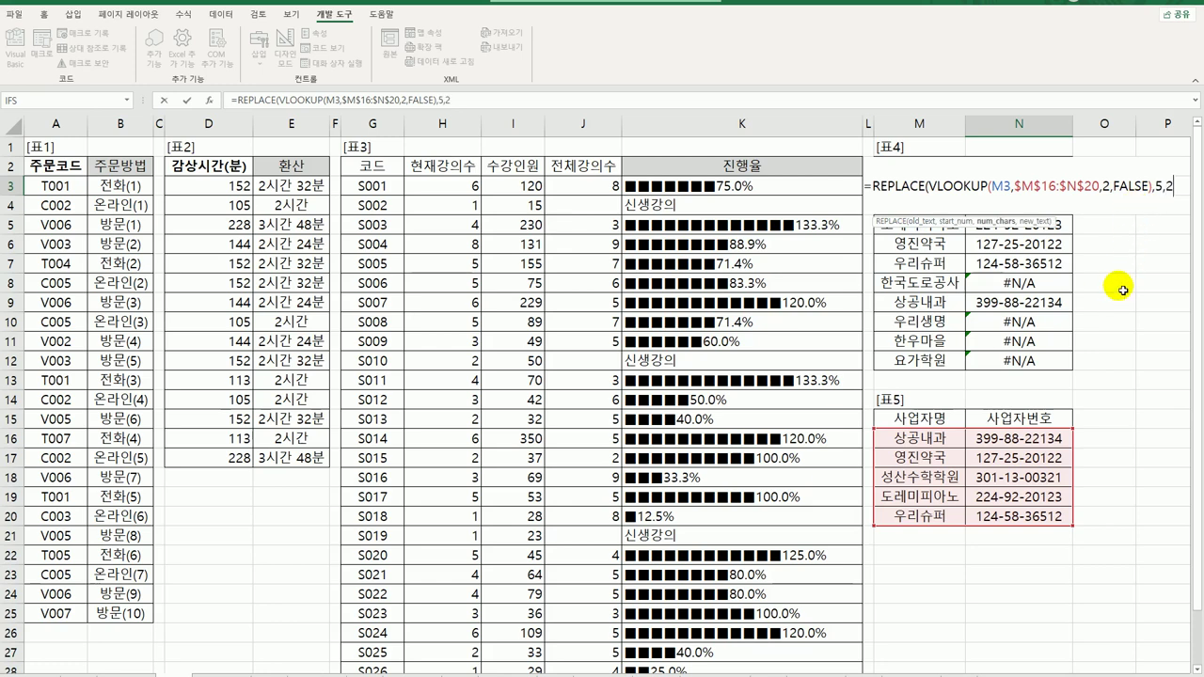
pyautogui.write('2,')
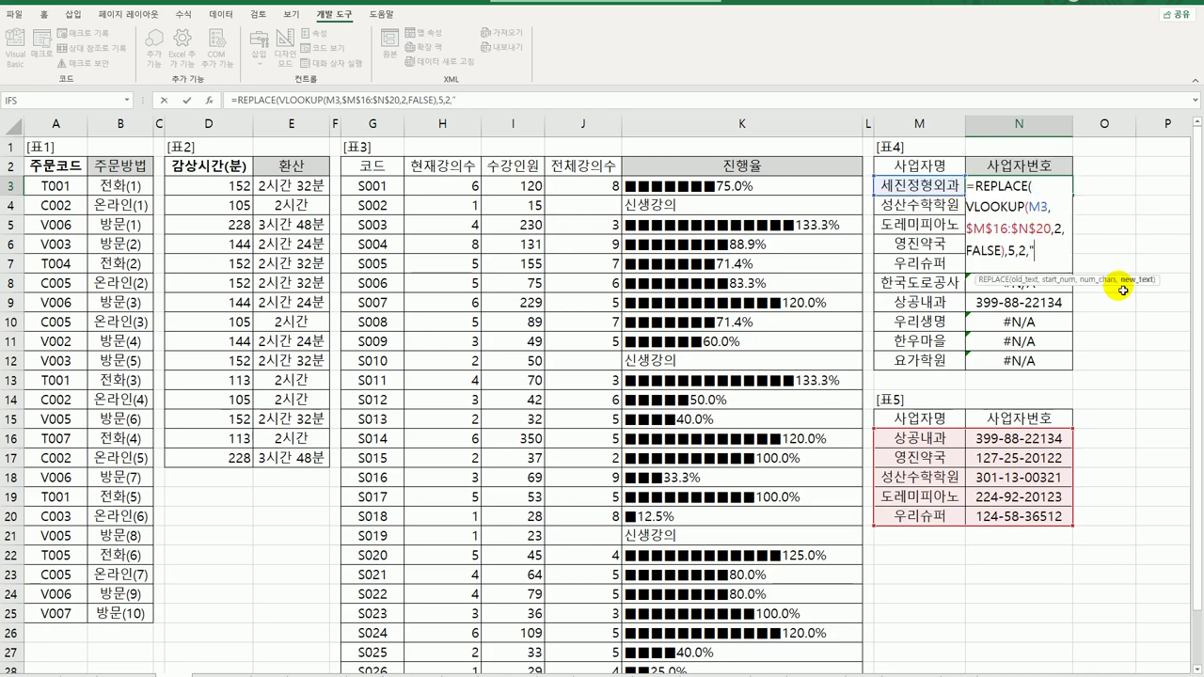
# Step: Set REPLACE's new text to two special circle characters, "○○", and close the function
pyautogui.write('"ㅁ')
pyautogui.press('Hangul_Hanja')
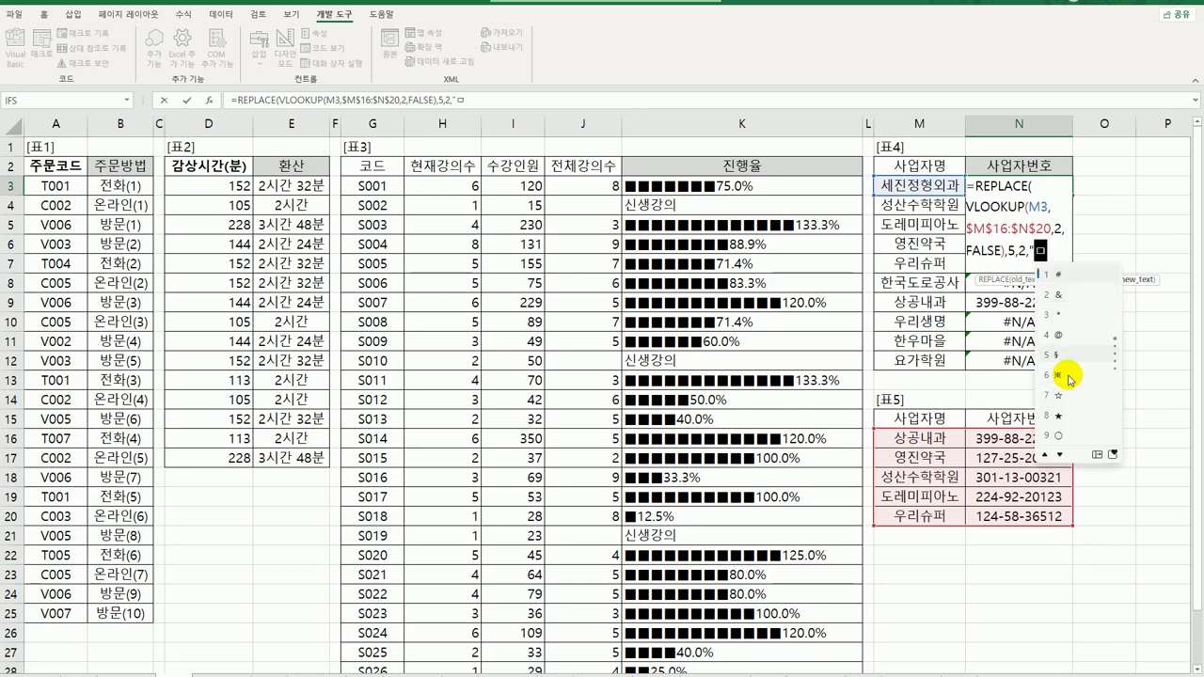
pyautogui.click(1060, 436)
pyautogui.write('ㅁ')
pyautogui.press('Hangul_Hanja')
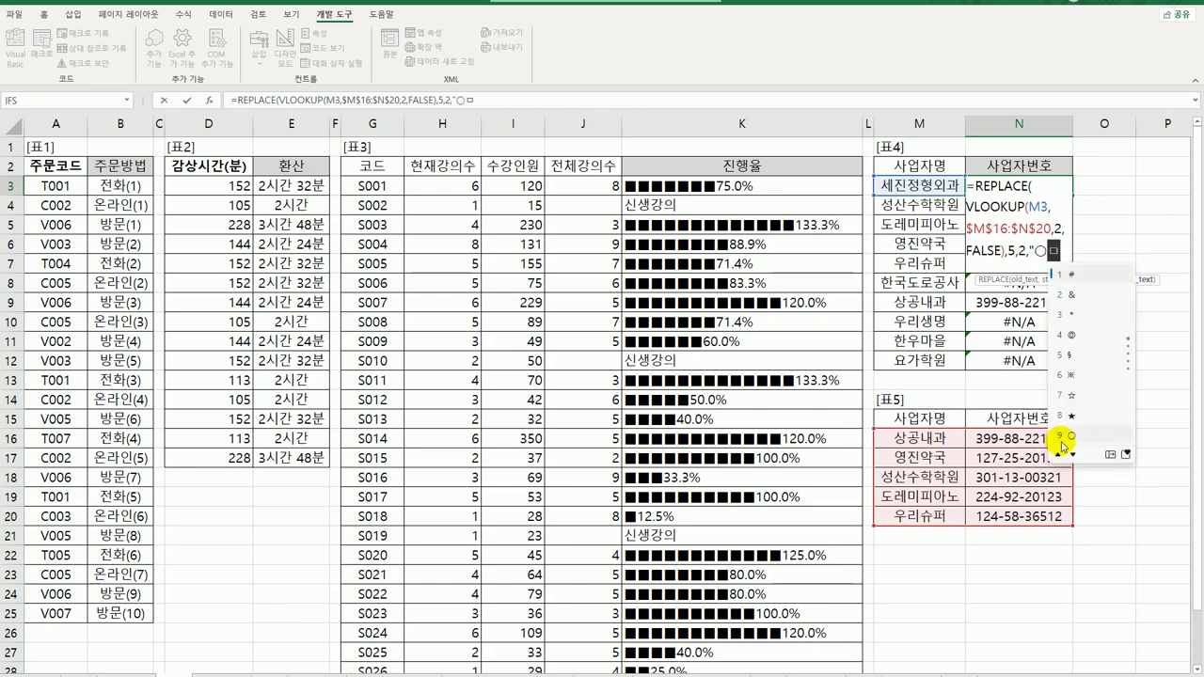
pyautogui.click(1060, 437)
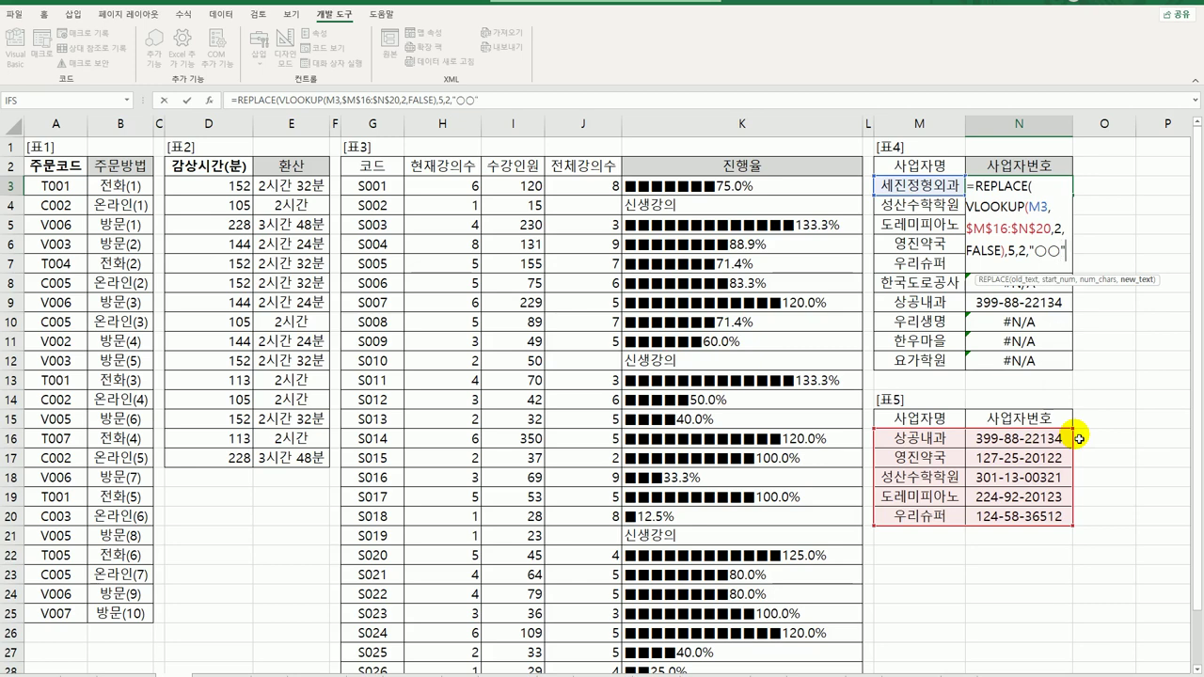
pyautogui.write('")')
# Step: Enter the REPLACE formula in N3 and fill it down the 사업자번호 column to N12
pyautogui.press('Return')
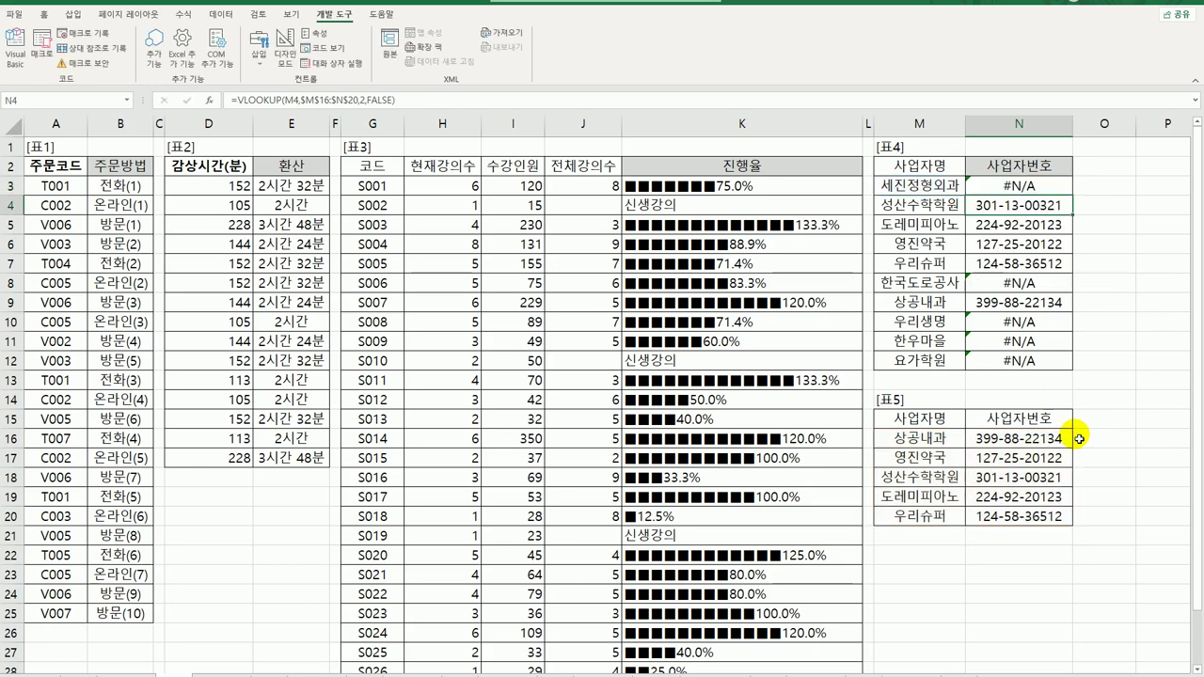
pyautogui.click(1034, 184)
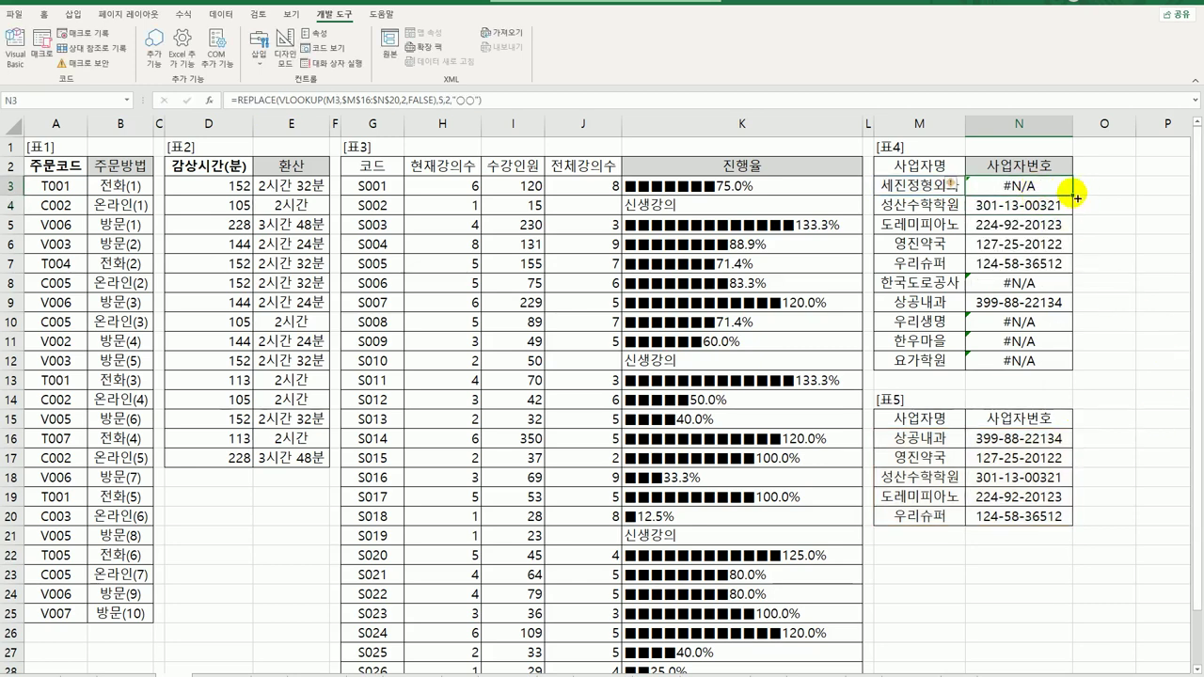
pyautogui.moveTo(1073, 198); pyautogui.dragTo(1076, 371)
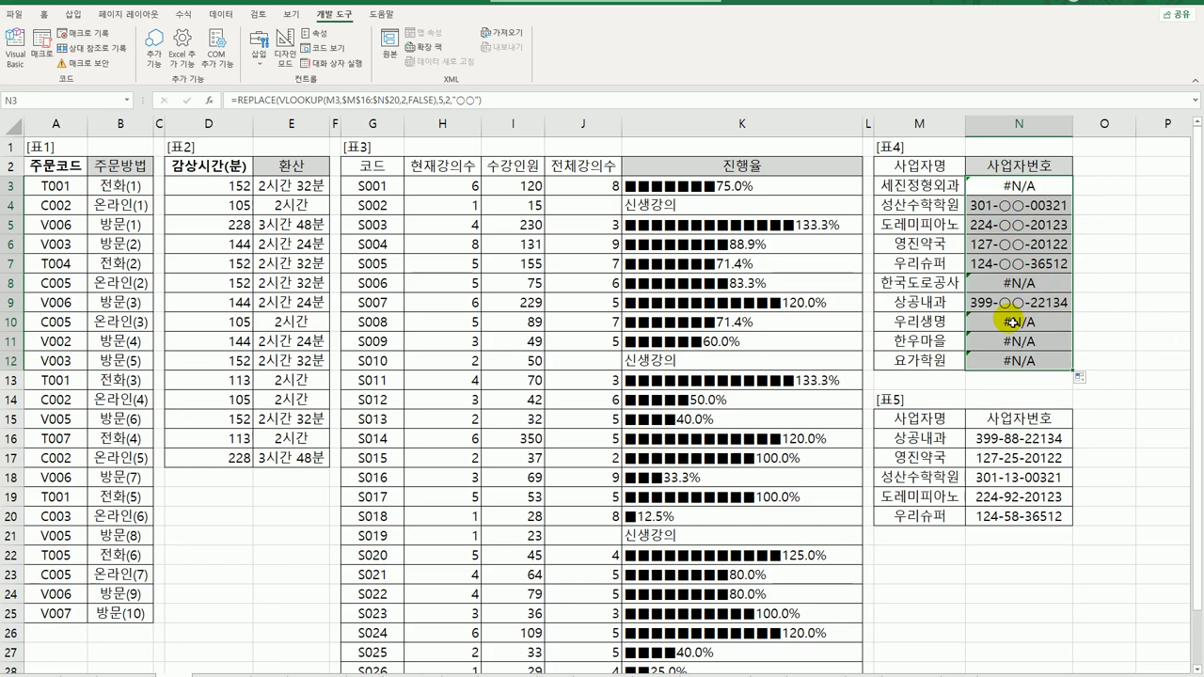
# Step: Wrap N3's REPLACE formula in IFERROR with empty text "" as the error value, and enter the formula
pyautogui.click(1005, 187)
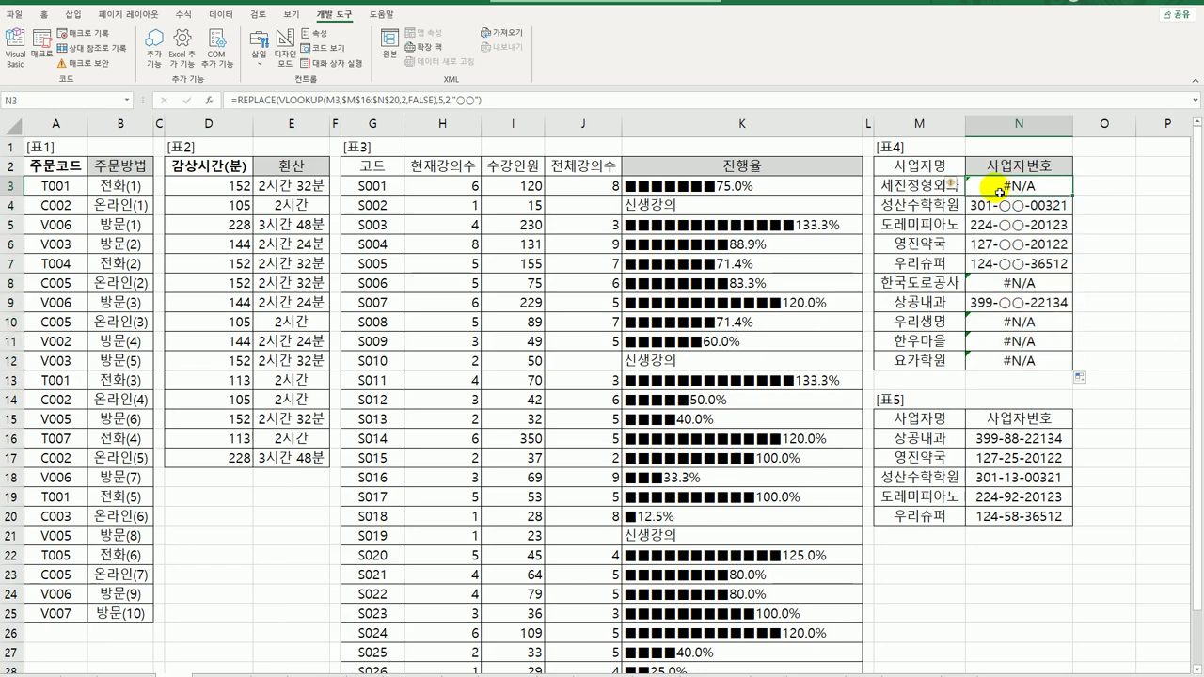
pyautogui.doubleClick(995, 194)
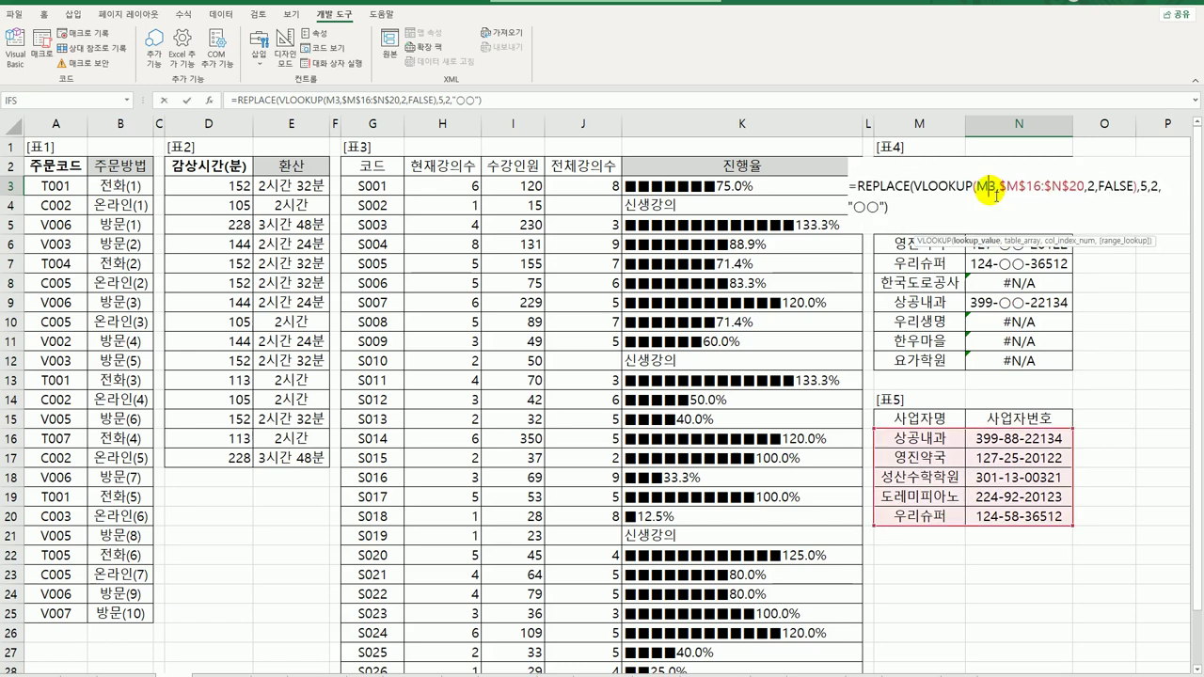
pyautogui.press('Home')
pyautogui.press('Right')
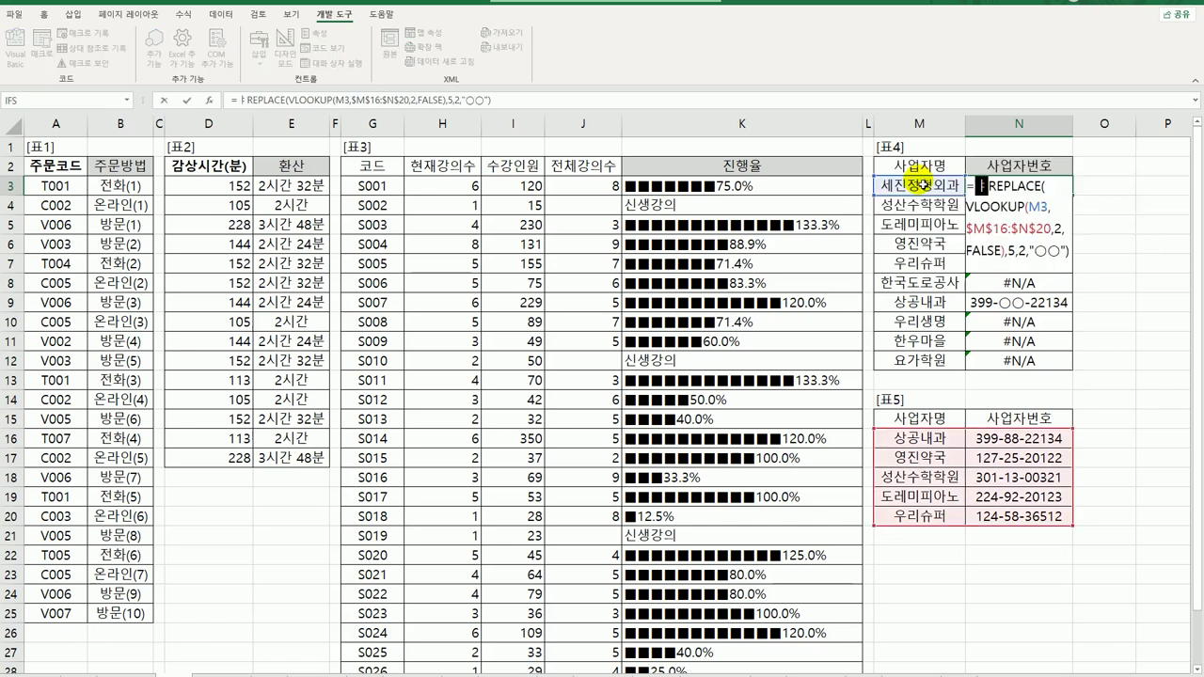
pyautogui.write('IFE')
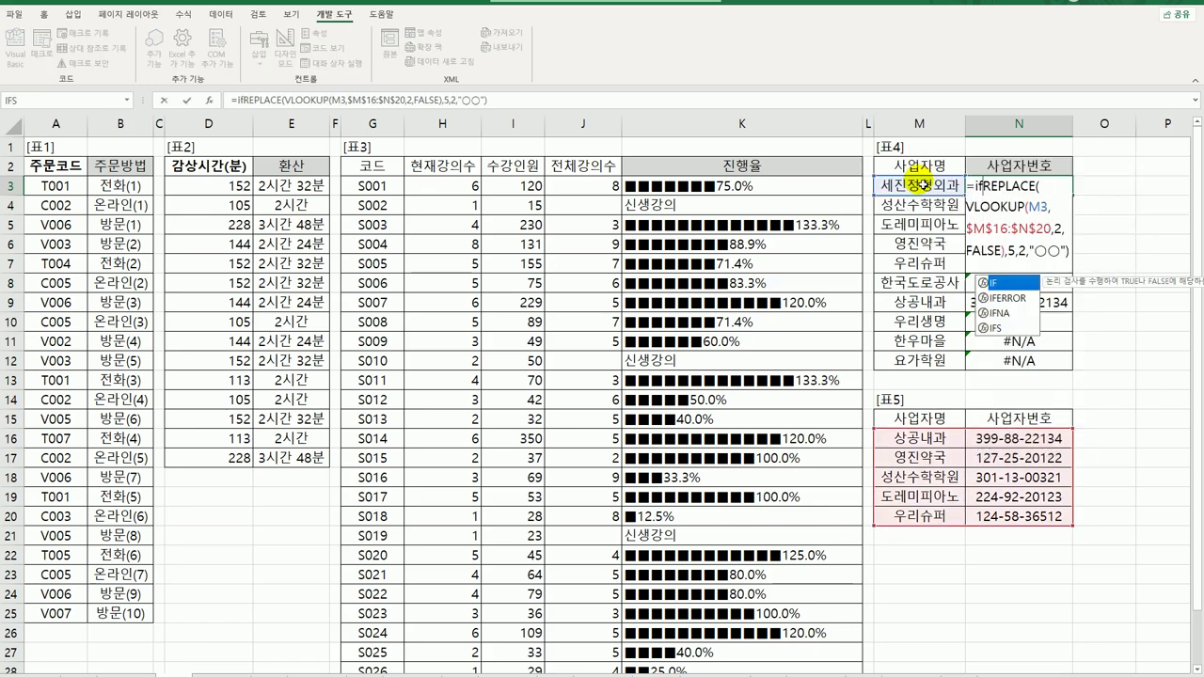
pyautogui.press('Tab')
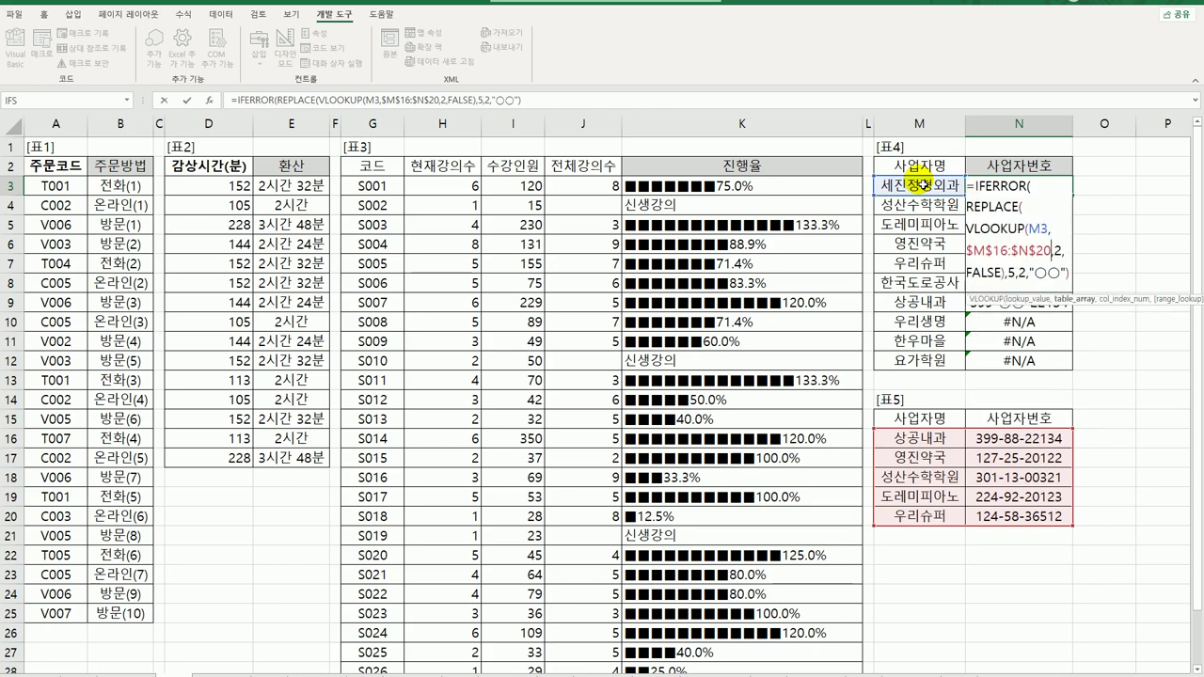
pyautogui.press('End')
pyautogui.write(',')
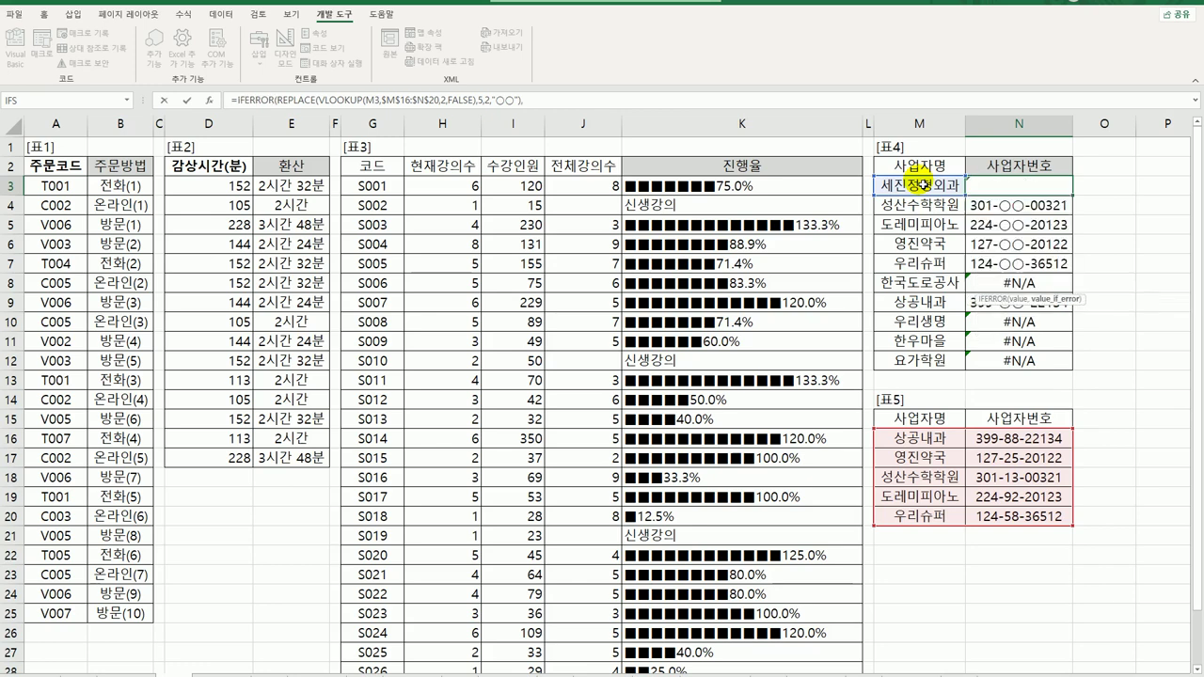
pyautogui.write('"")')
pyautogui.hotkey('ctrl', 'Return')
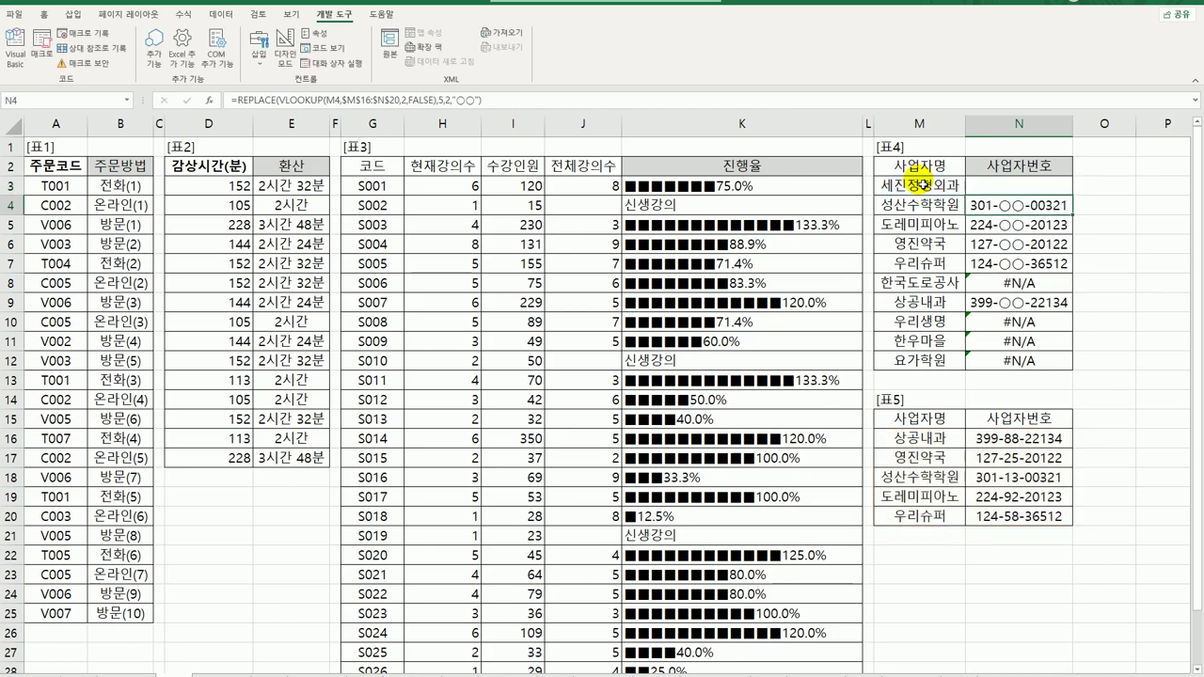
# Step: Fill the IFERROR formula from N3 down the 사업자번호 column to N12
pyautogui.hotkey('ctrl', 'c')
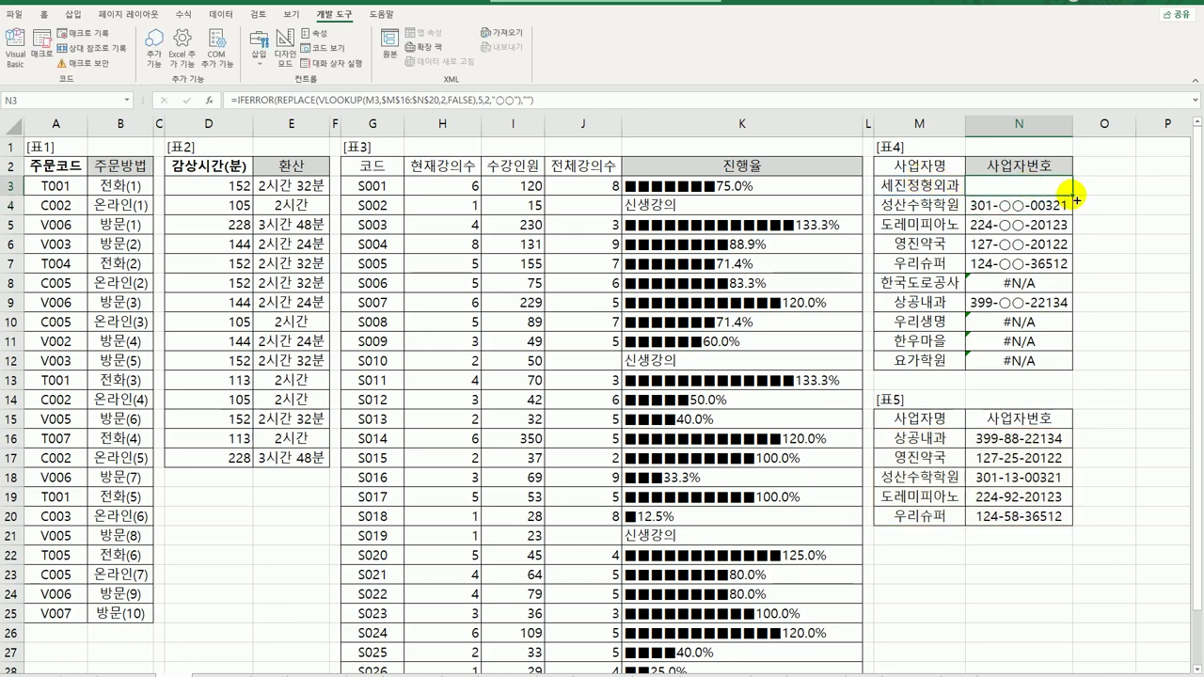
pyautogui.doubleClick(1072, 194)
pyautogui.click(1027, 188)
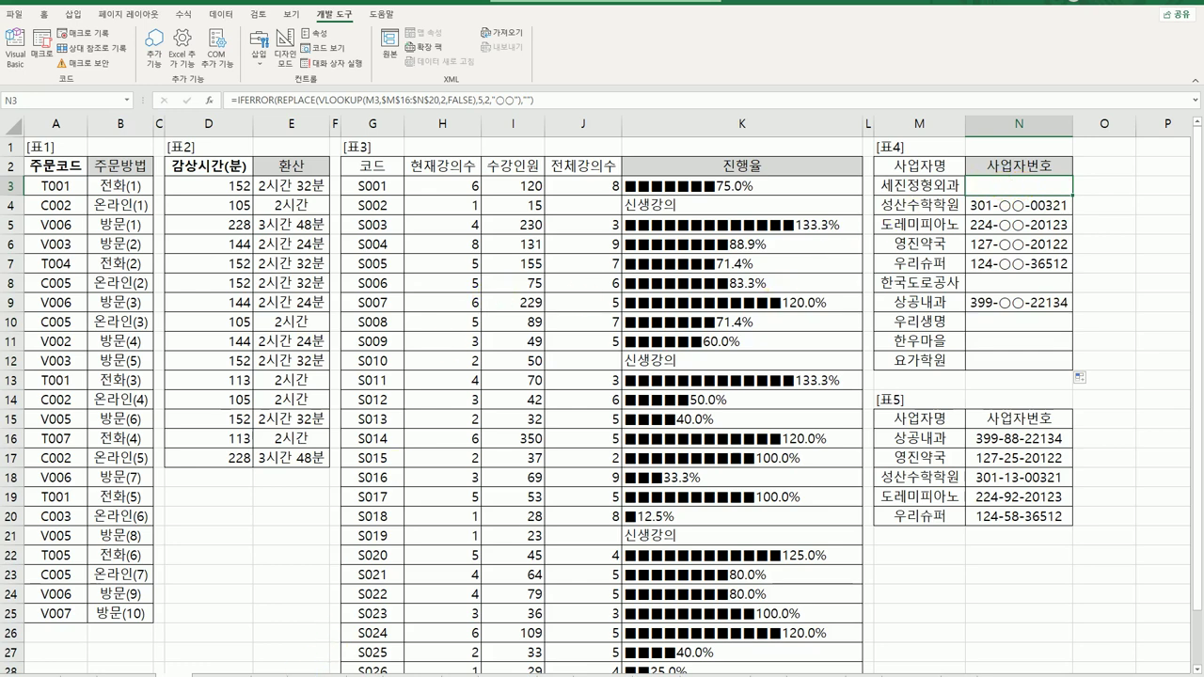
pyautogui.click(55, 147)
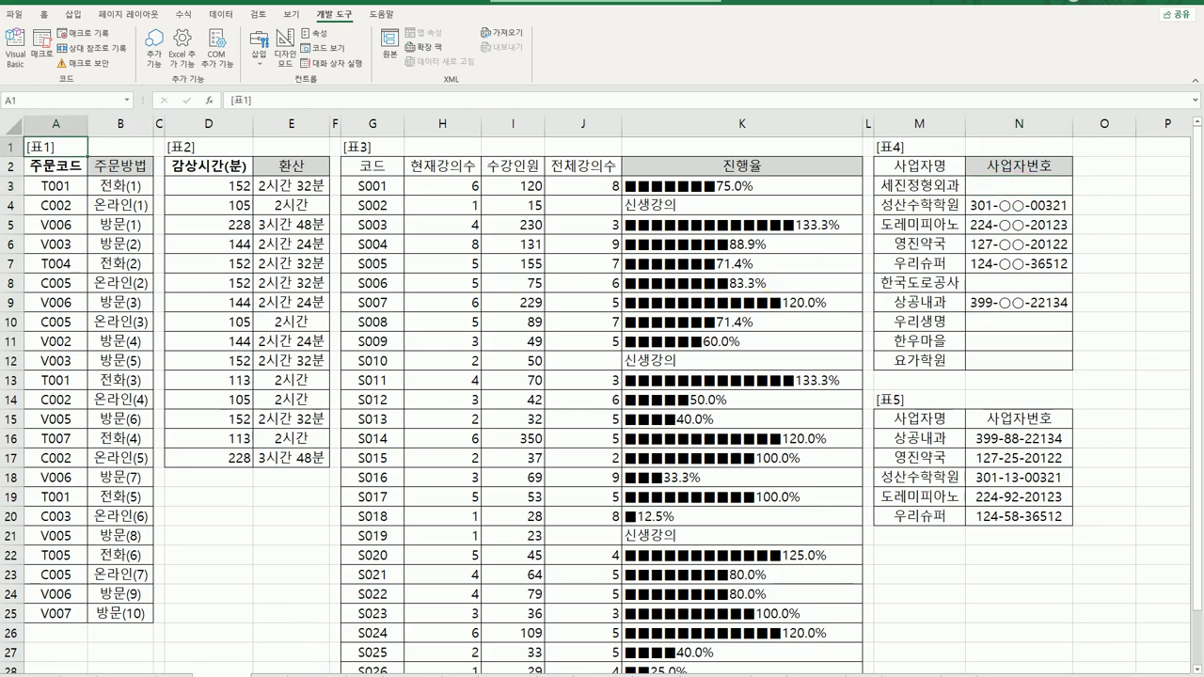
pyautogui.click(1019, 185)
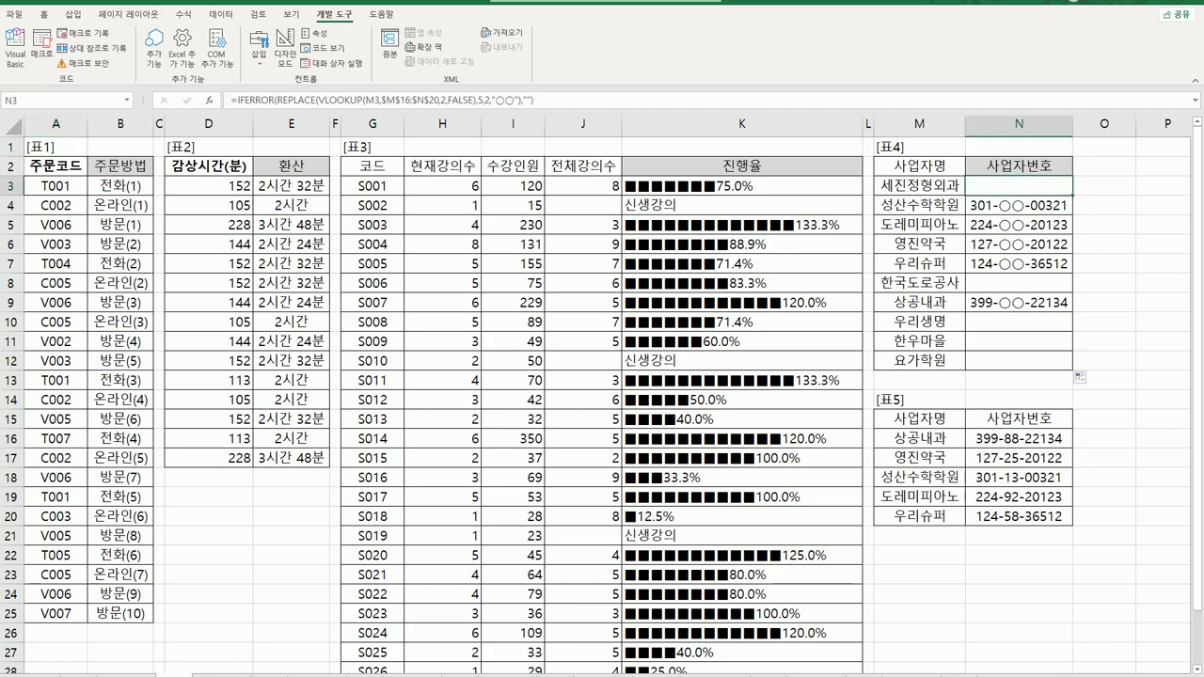
pyautogui.click(55, 146)
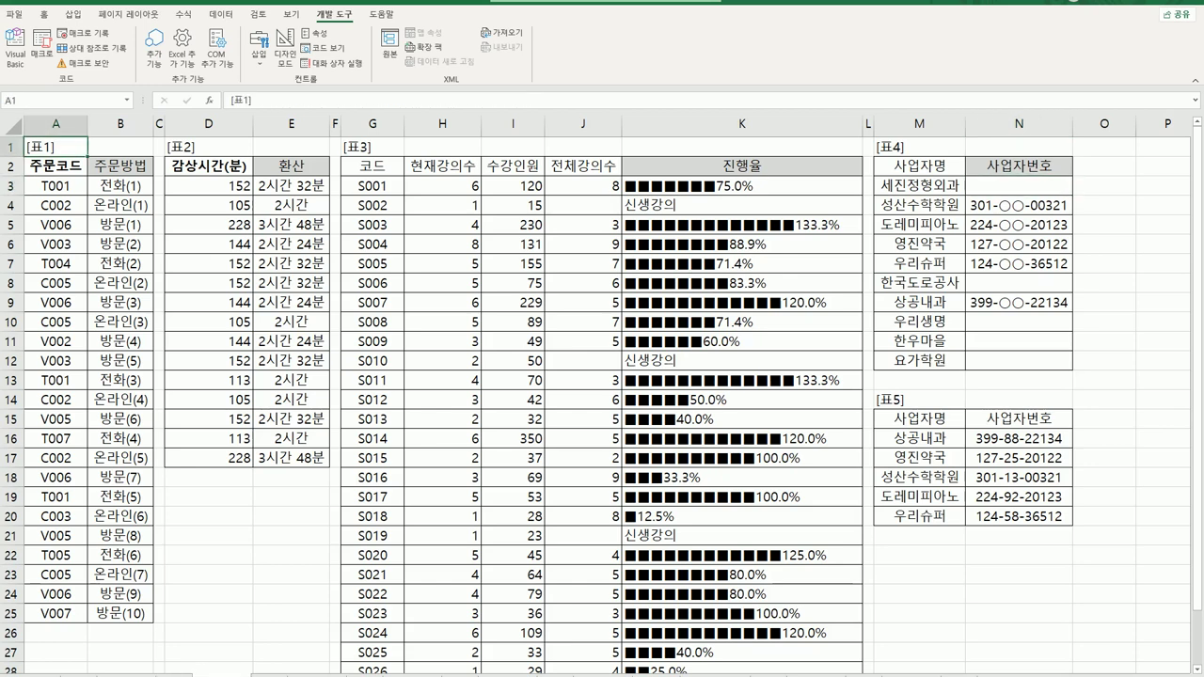